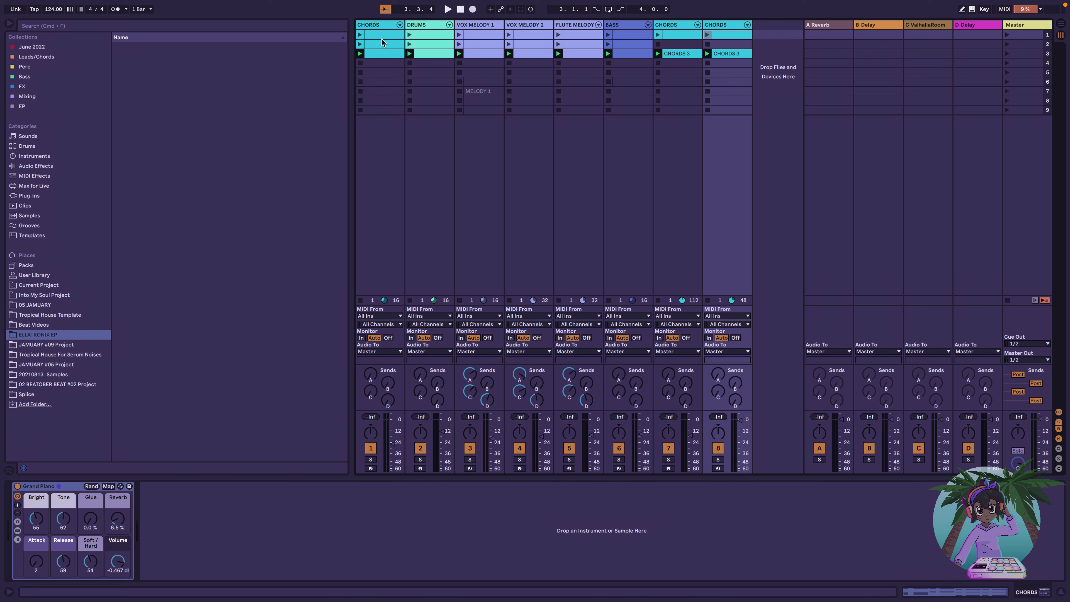
Play back the session loop and copy the third-row clips of all eight tracks into the arrangement at bar 1
key("space")
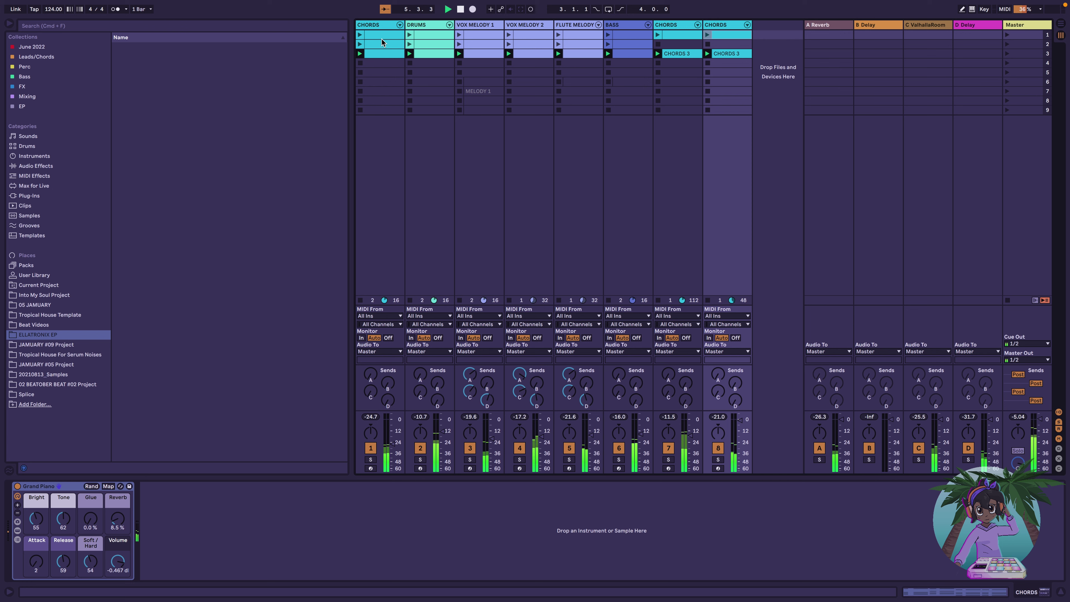
key("space")
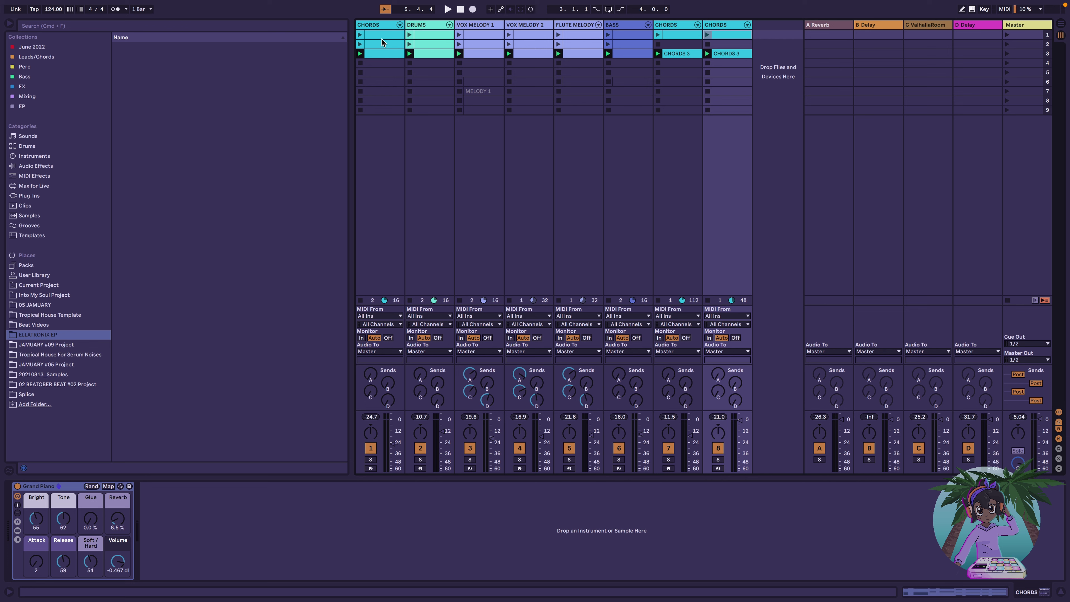
left_click(733, 54)
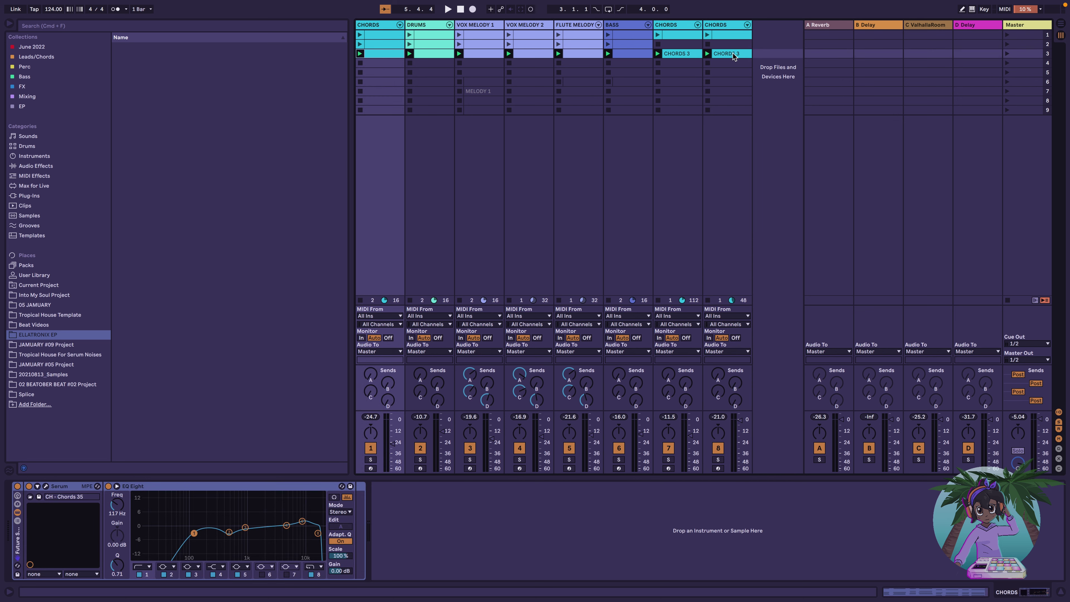
left_click(389, 56)
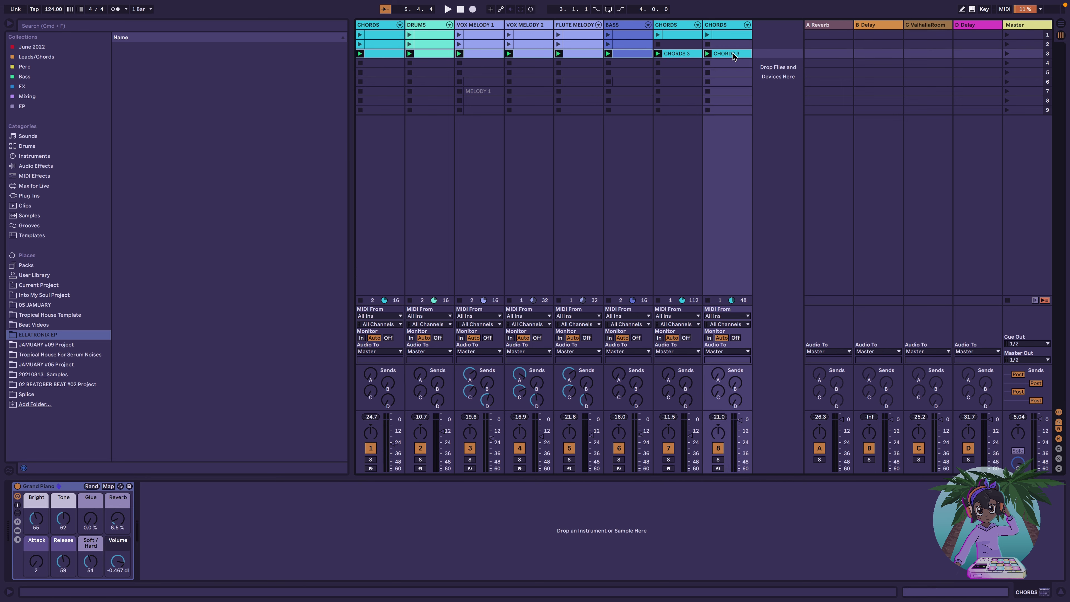
left_click(383, 53)
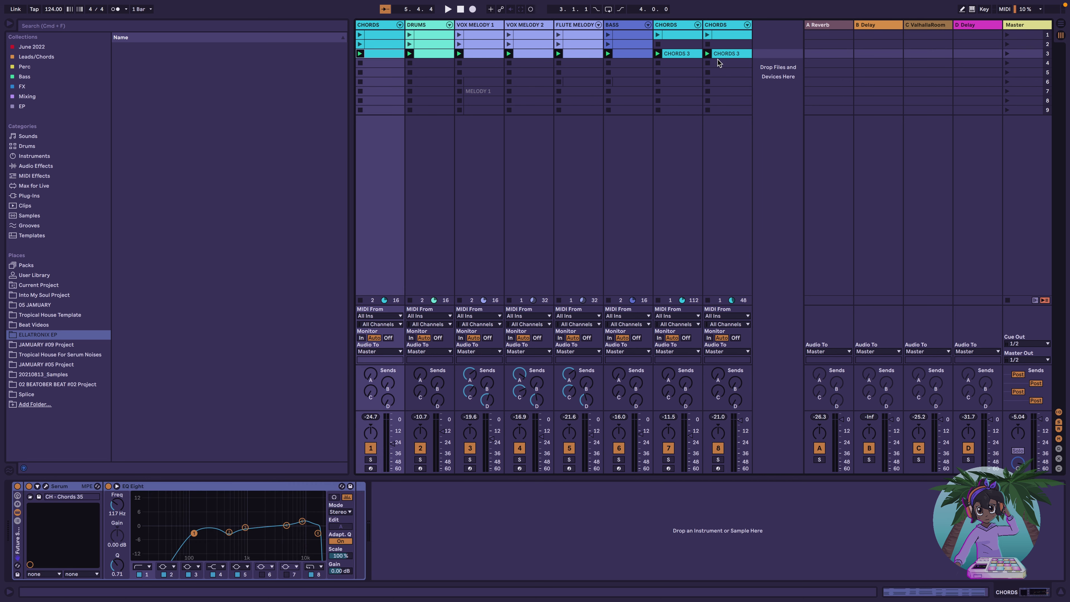
left_click(388, 54)
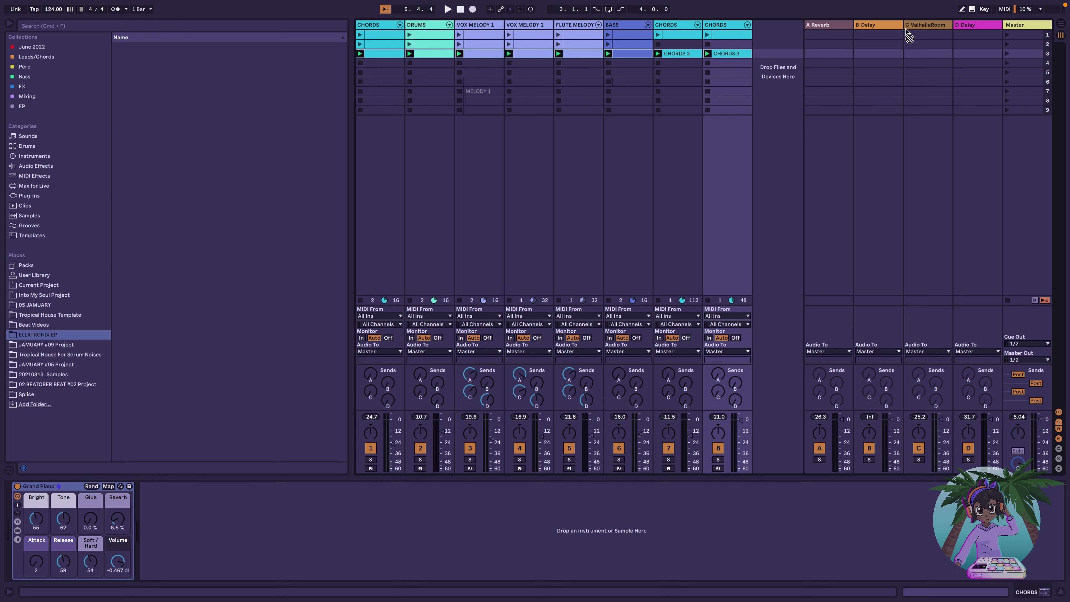
left_click_drag(906, 28, 361, 74)
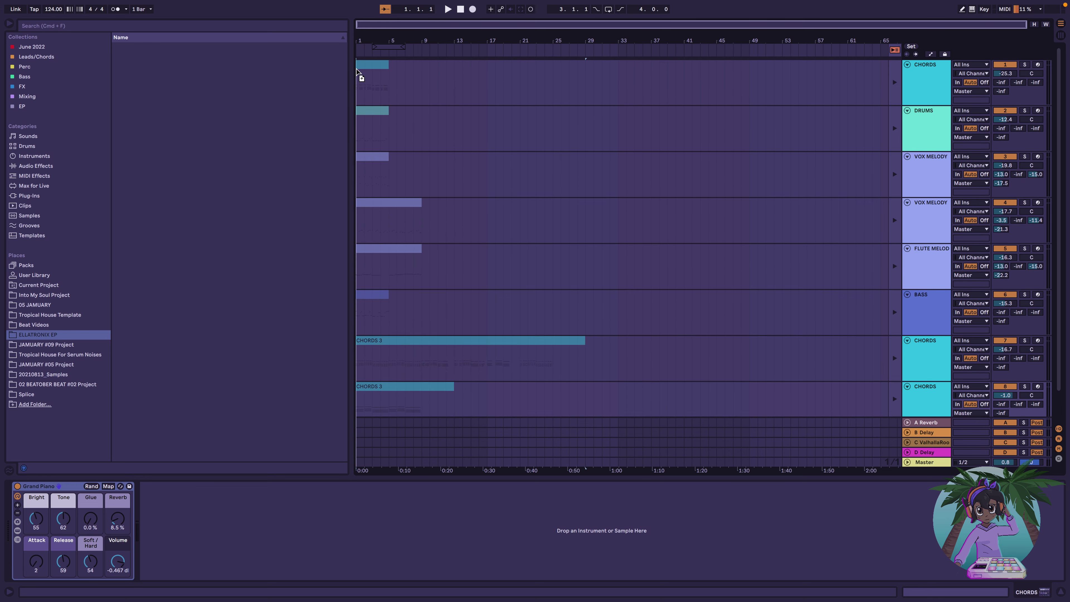
Select the uppermost CHORDS clip and switch all tracks back to arrangement playback
left_click(480, 101)
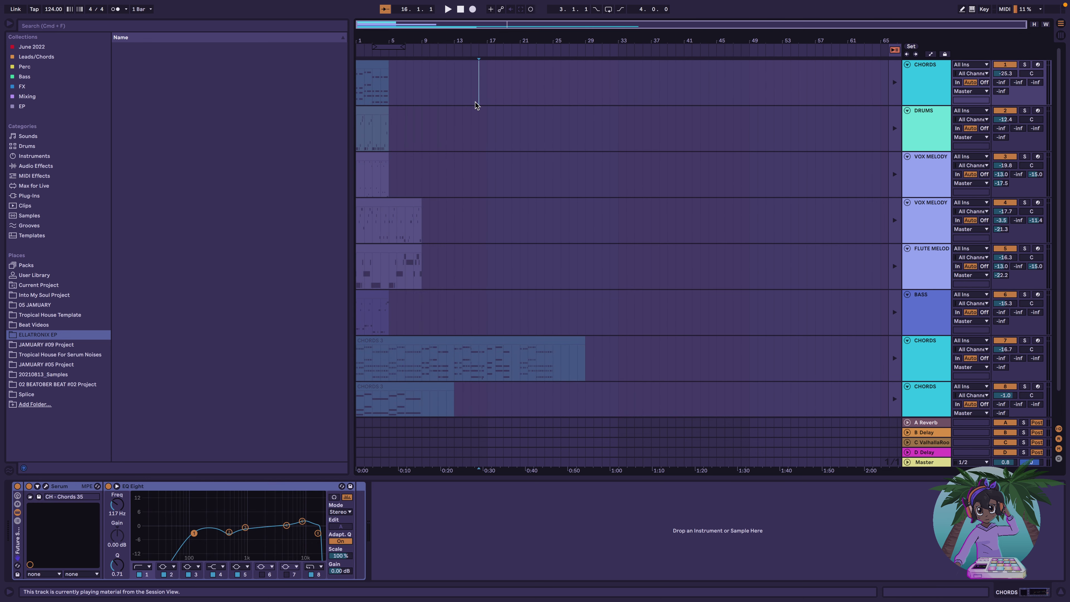
left_click(371, 65)
left_click(372, 66)
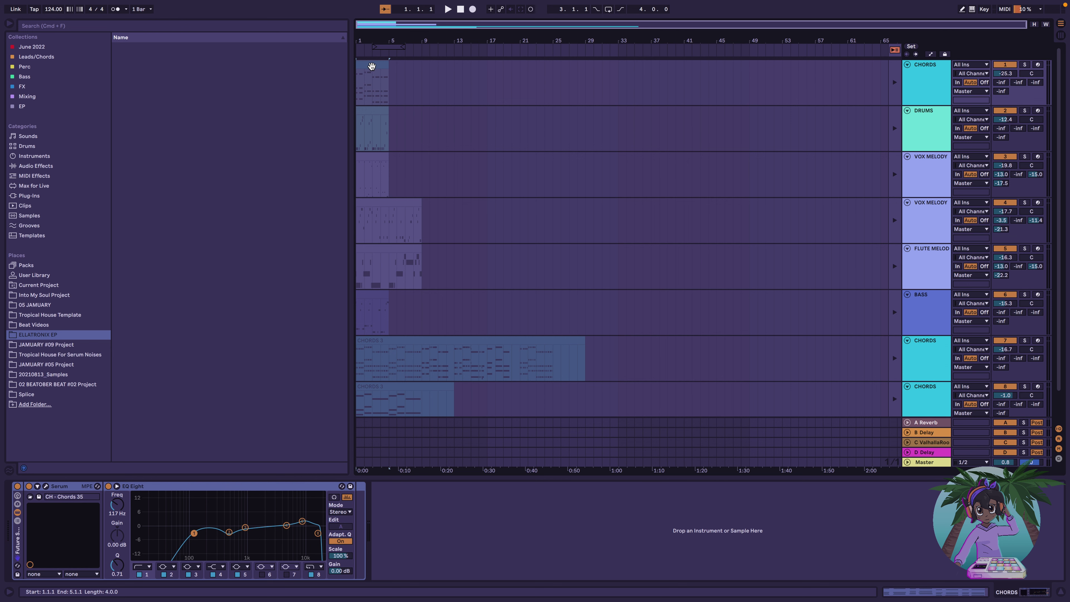
left_click(895, 51)
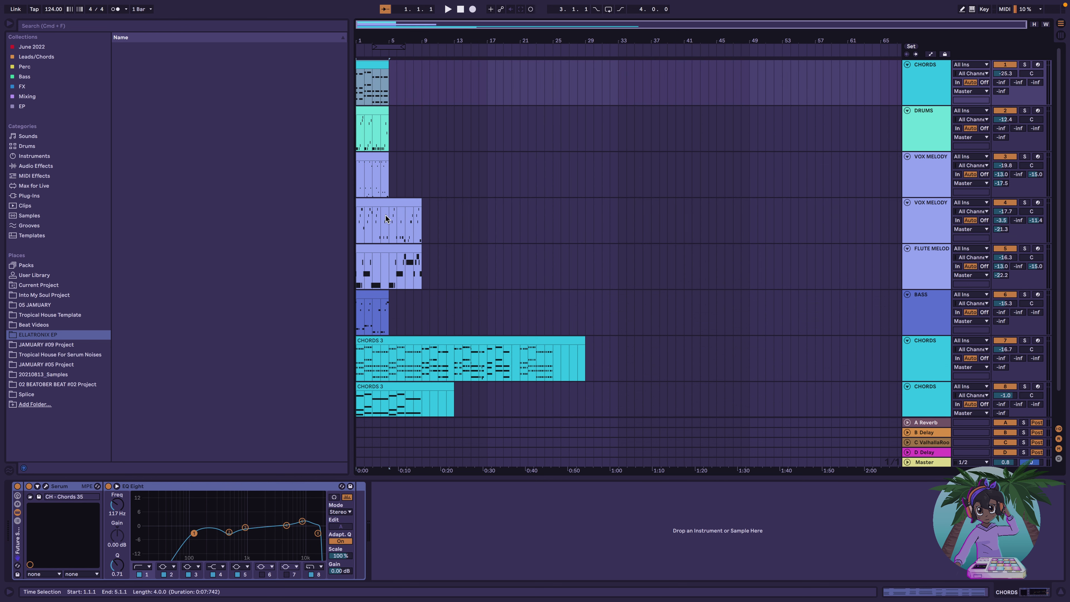
Duplicate the four-bar clip on the uppermost CHORDS track seven times, filling it up to bar 33
scroll(418, 194, "down", 2)
scroll(418, 194, "up", 2)
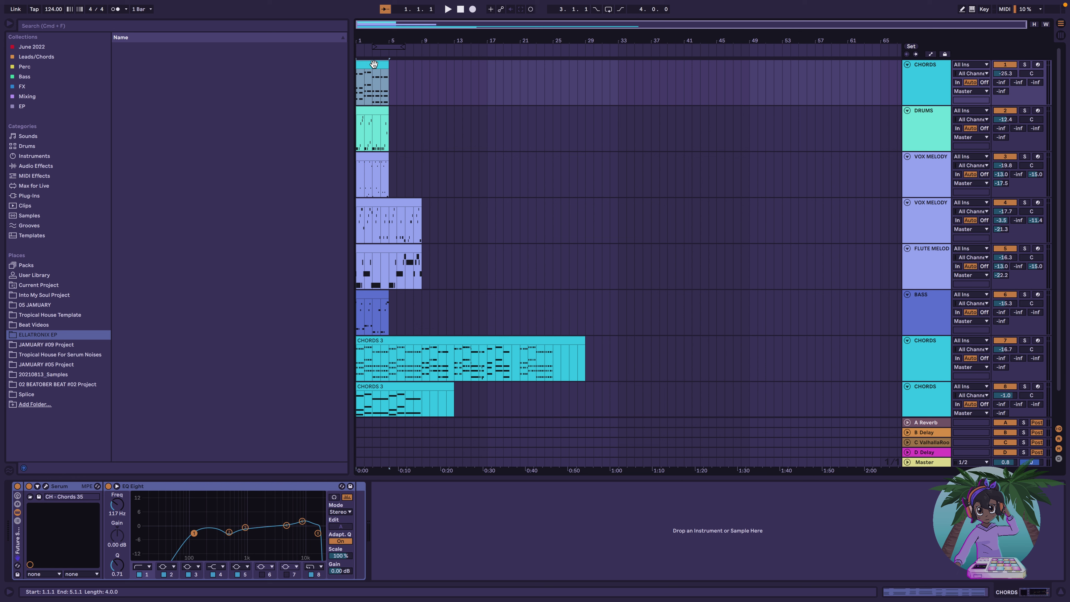
key("super+d")
key("super+d")
key("super+d")
key("super+d")
key("super+d")
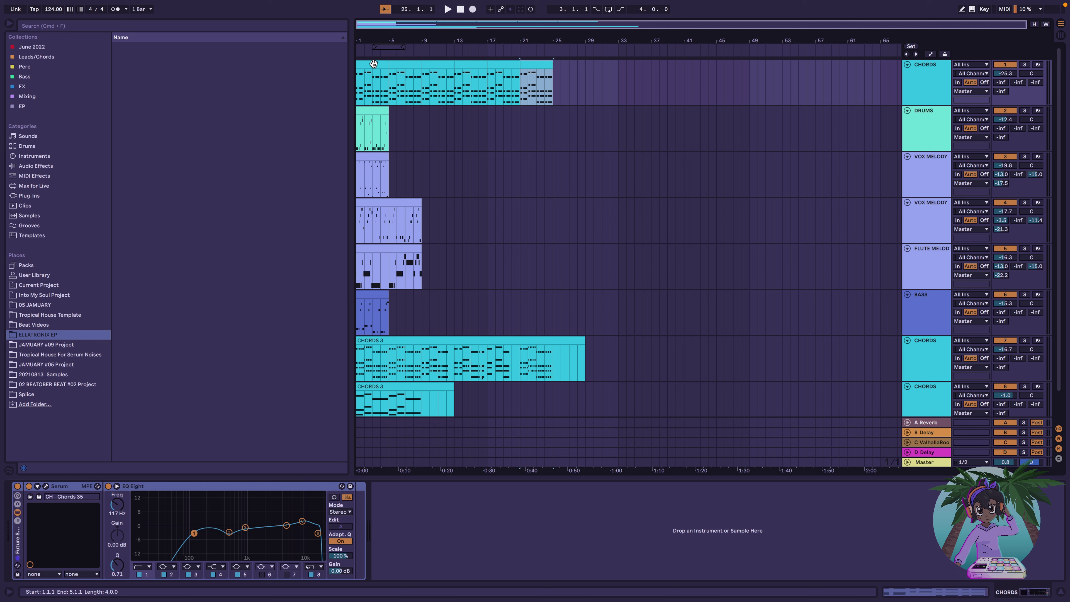
key("super+d")
key("super+d")
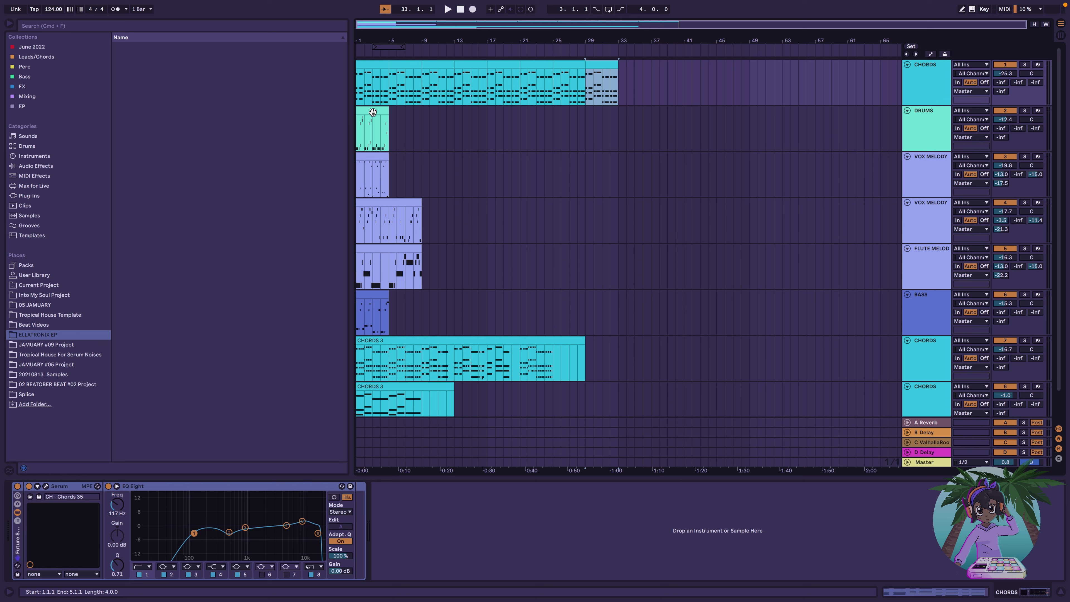
Move the DRUMS clip to start at bar 5 and duplicate it six times, up to bar 33
left_click_drag(373, 112, 408, 111)
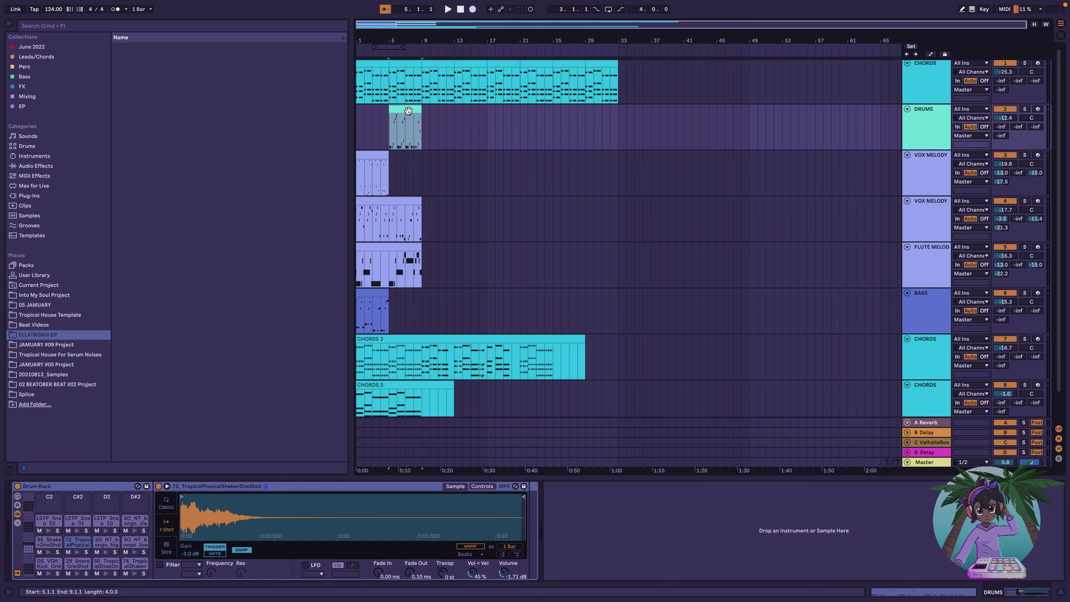
key("super+d")
key("super+d")
key("super+d")
key("super+d")
key("super+d")
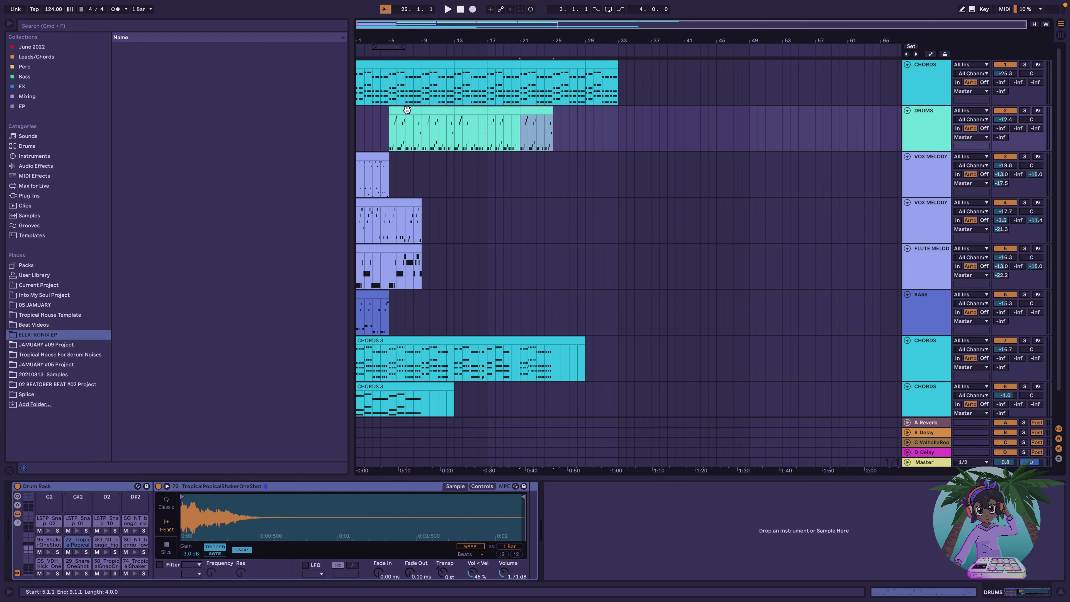
key("super+d")
Move the VOX MELODY 1 clip to start at bar 9 and duplicate it repeatedly up to bar 33
left_click_drag(364, 160, 431, 158)
key("super+d")
key("super+d")
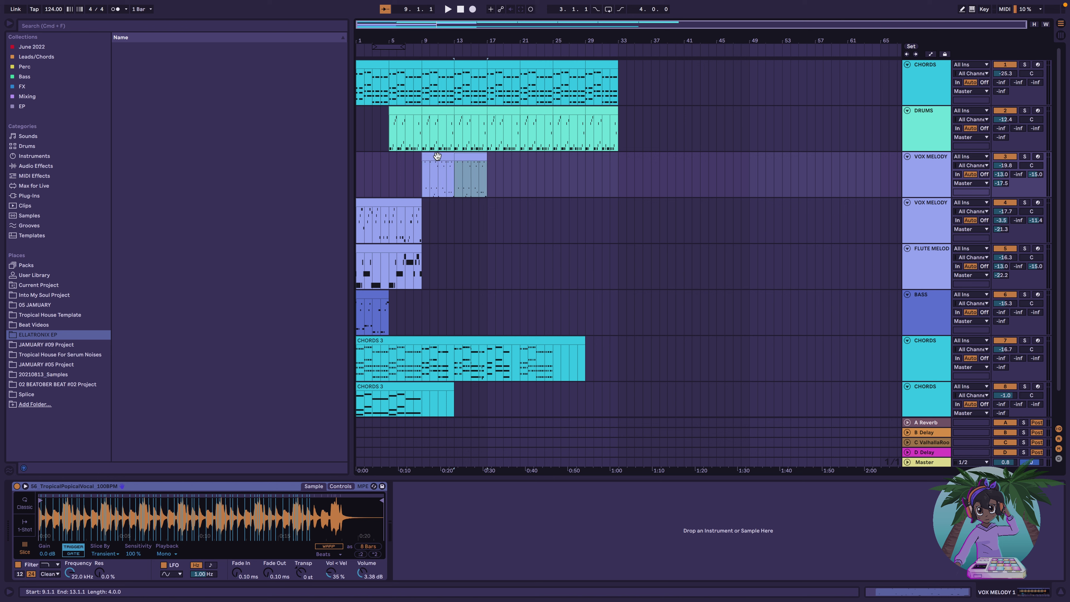
key("super+d")
key("super+d")
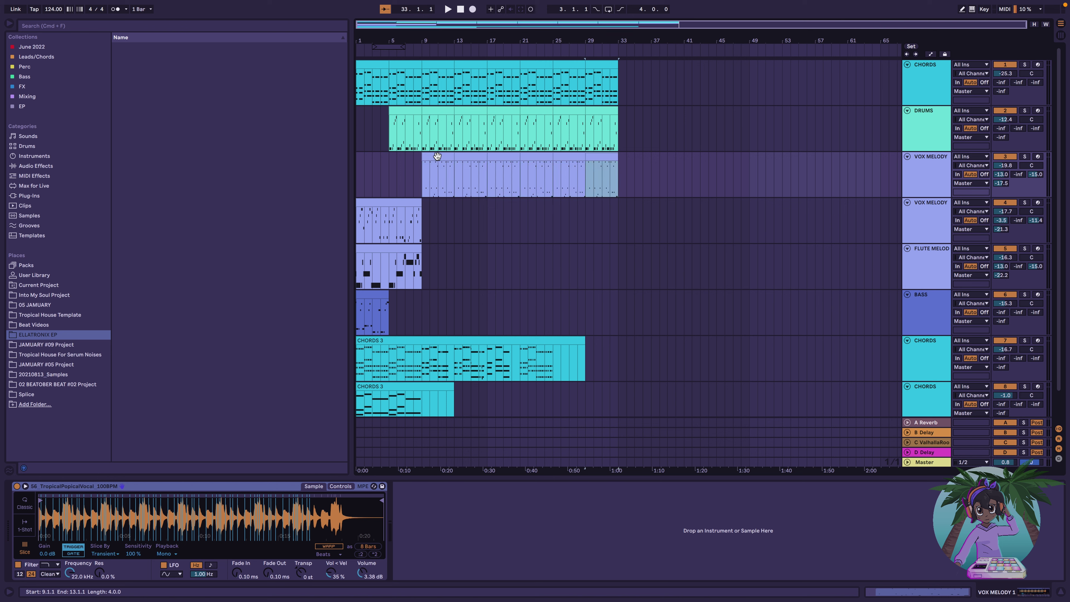
Move the VOX MELODY 2 clip to start at bar 13 and duplicate it twice, up to bar 37
left_click(386, 210)
left_click_drag(386, 210, 481, 203)
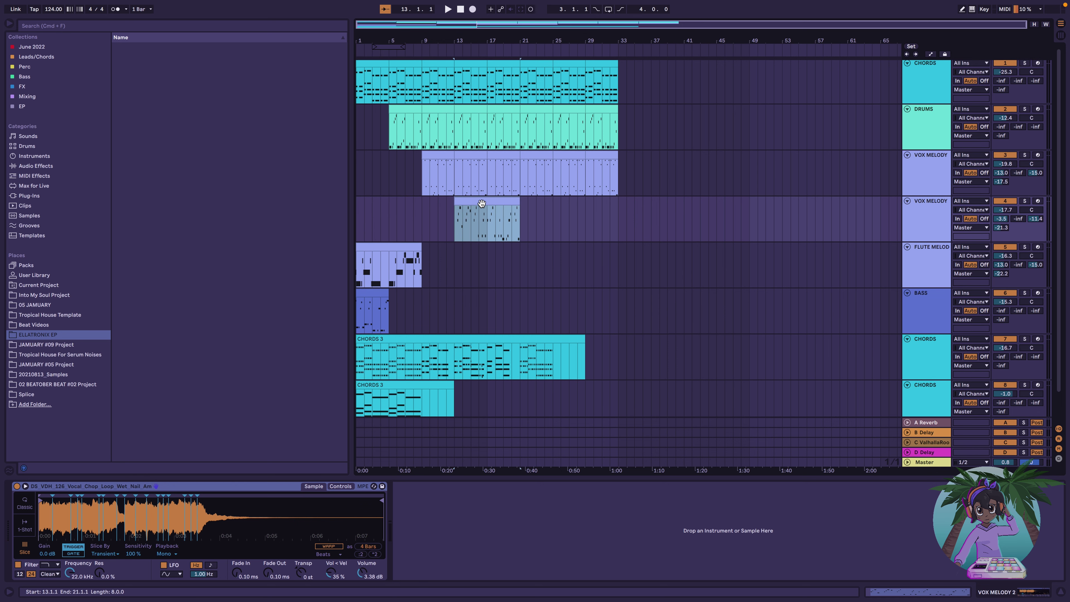
key("super+d")
key("super+d")
Move the FLUTE MELODY clip to start at bar 13 and duplicate it twice, up to bar 37
left_click(386, 246)
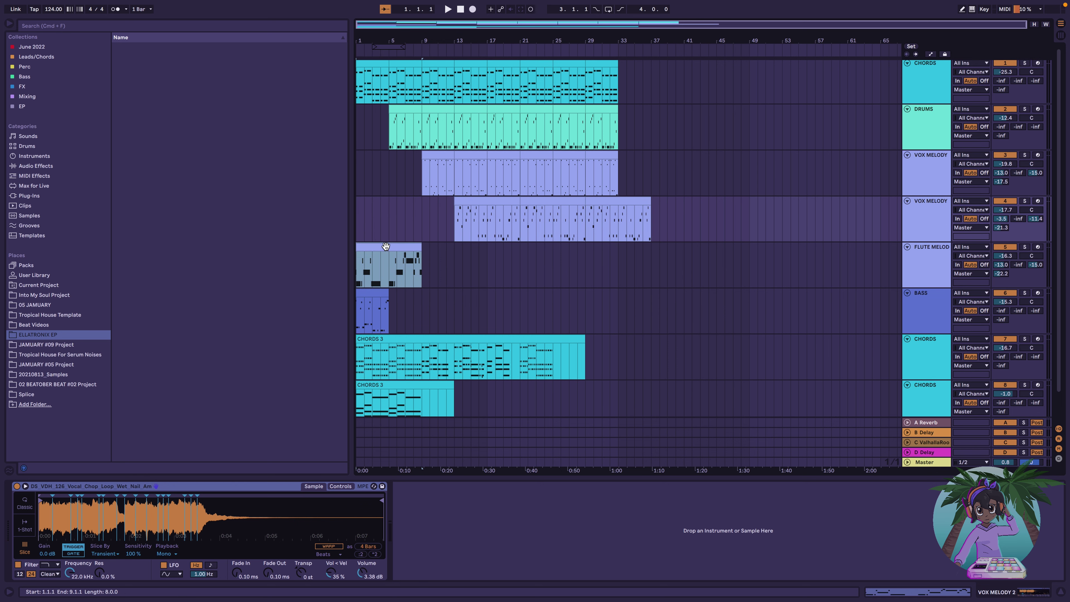
left_click(384, 250)
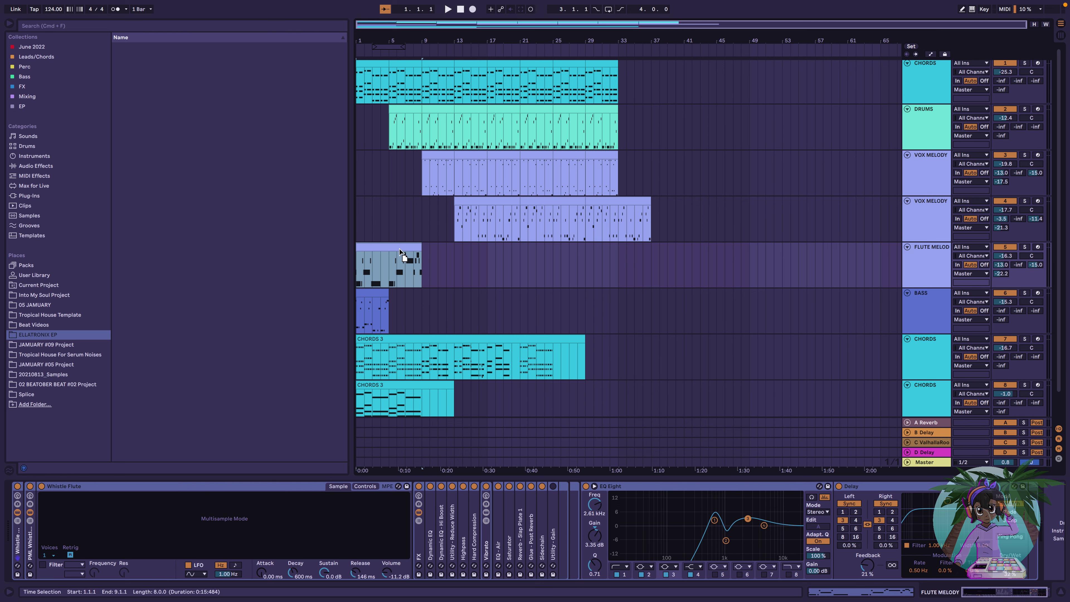
left_click_drag(400, 249, 484, 251)
key("super+d")
key("super+d")
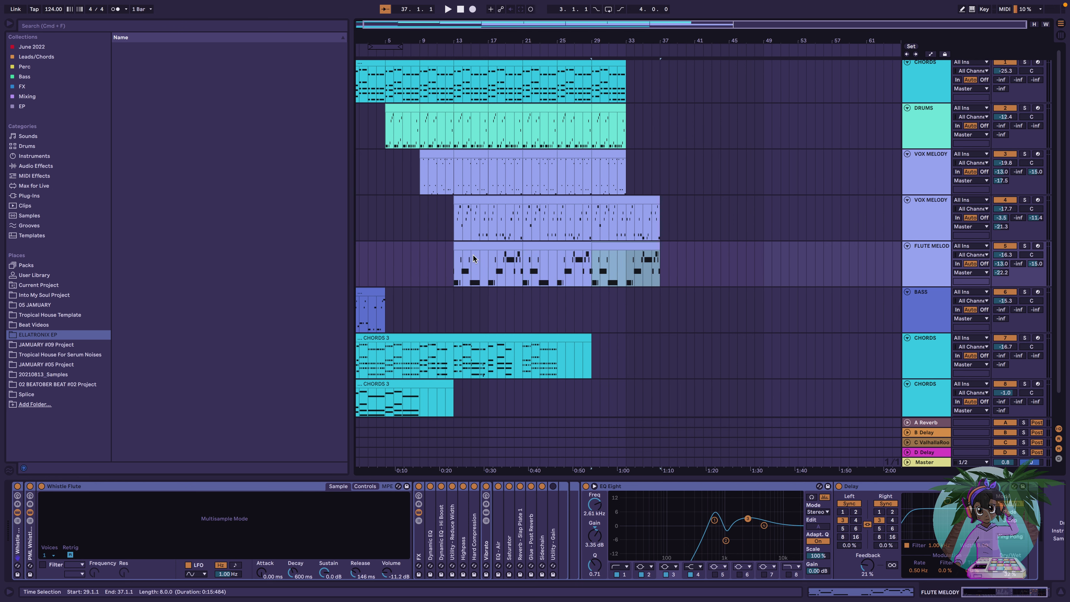
Move the BASS clip to start at bar 17 and duplicate it three times, up to bar 33
left_click_drag(367, 291, 507, 295)
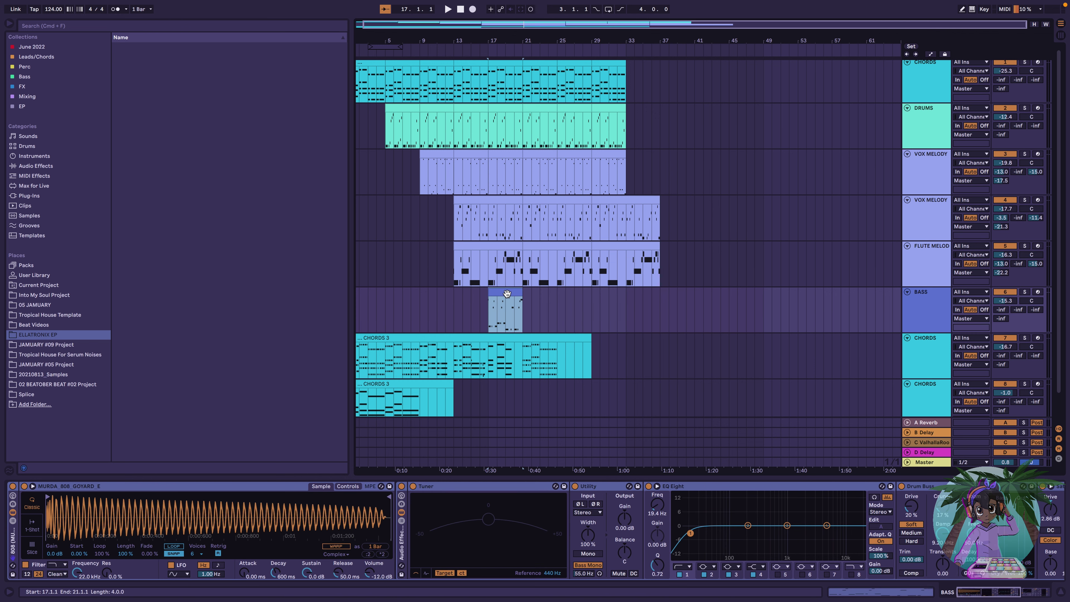
key("super+d")
key("super+d")
key("super+d")
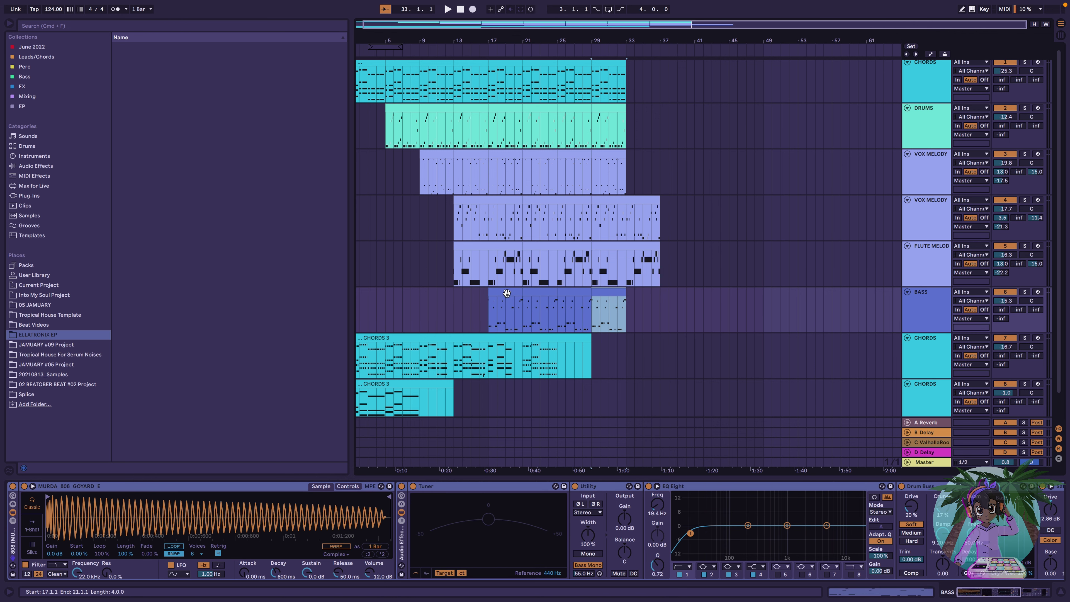
Select the two lowest CHORDS tracks, 7 and 8, and deactivate them together
scroll(438, 330, "down", 2)
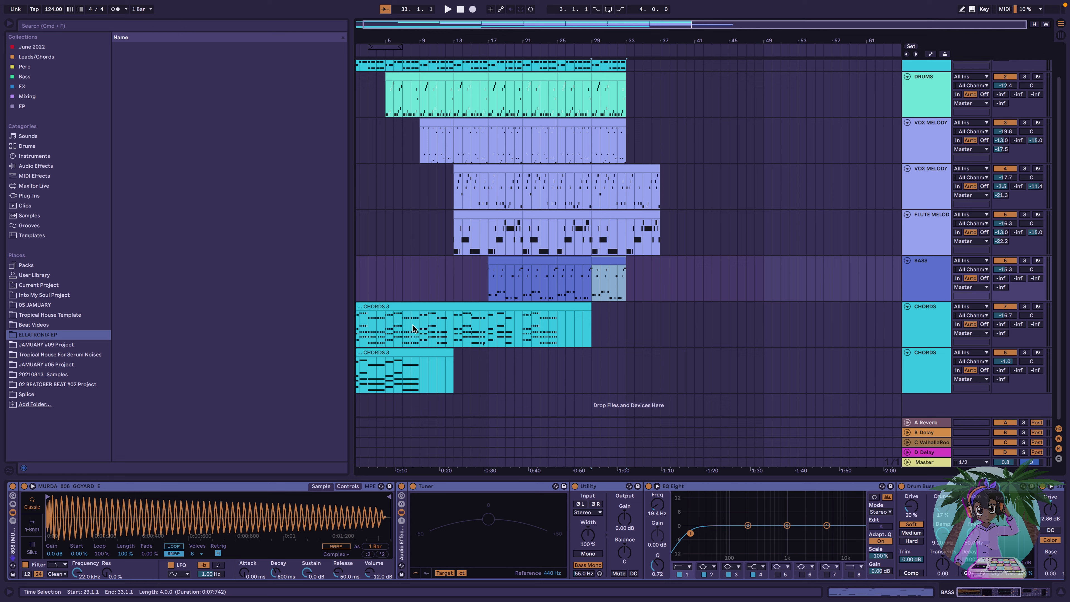
left_click(386, 307)
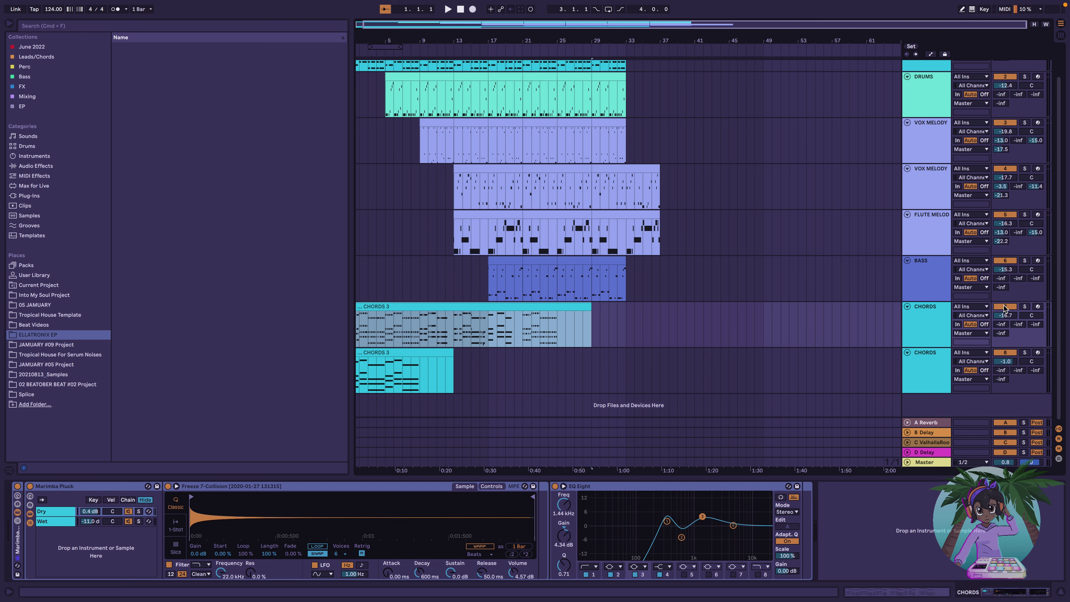
scroll(676, 246, "up", 2)
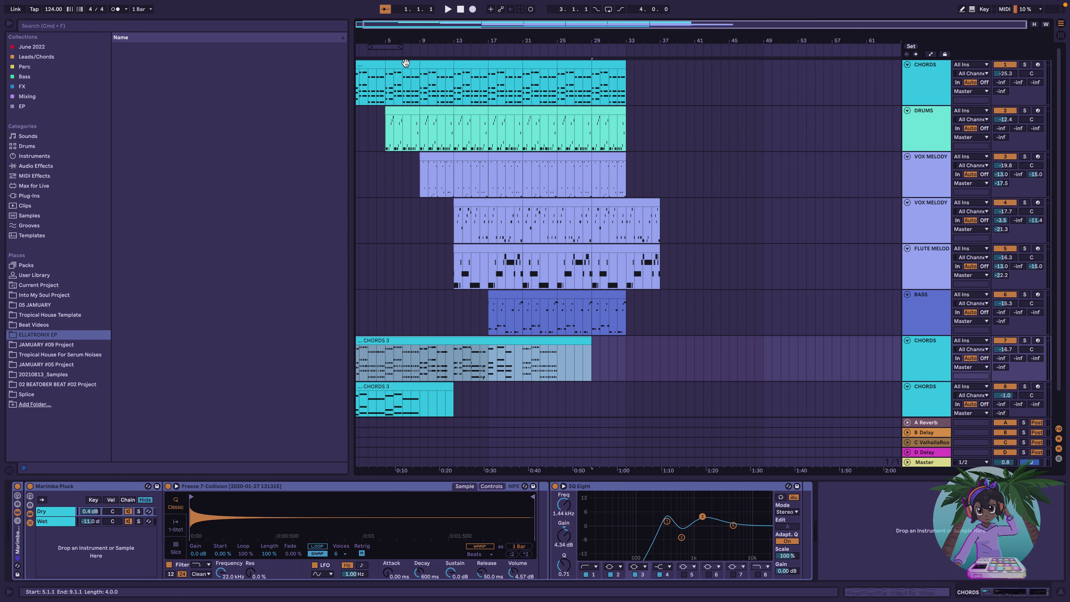
left_click(418, 359)
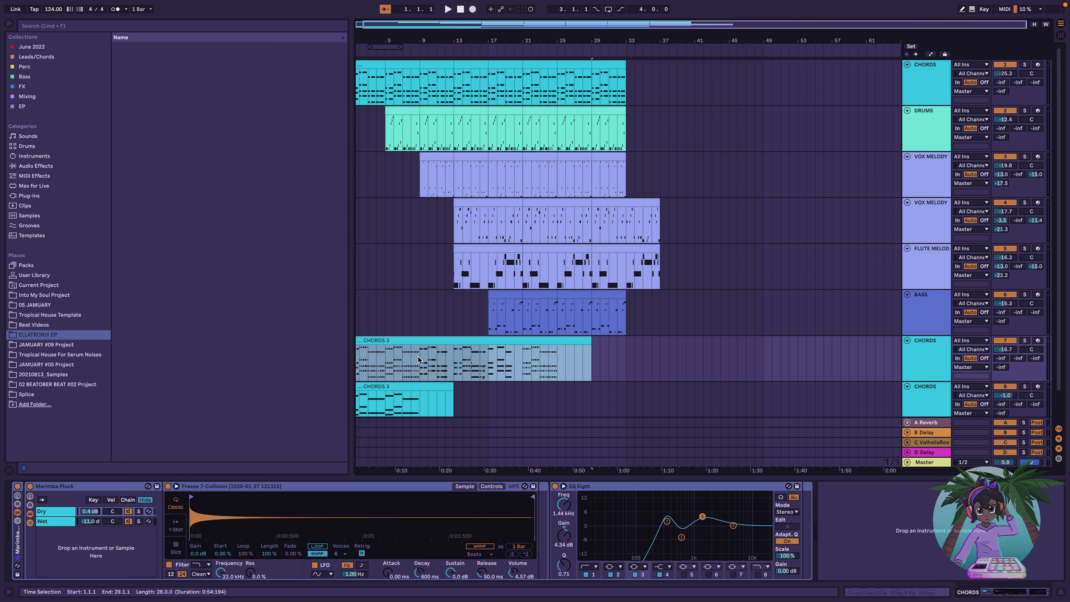
scroll(925, 369, "down", 1)
left_click(926, 367)
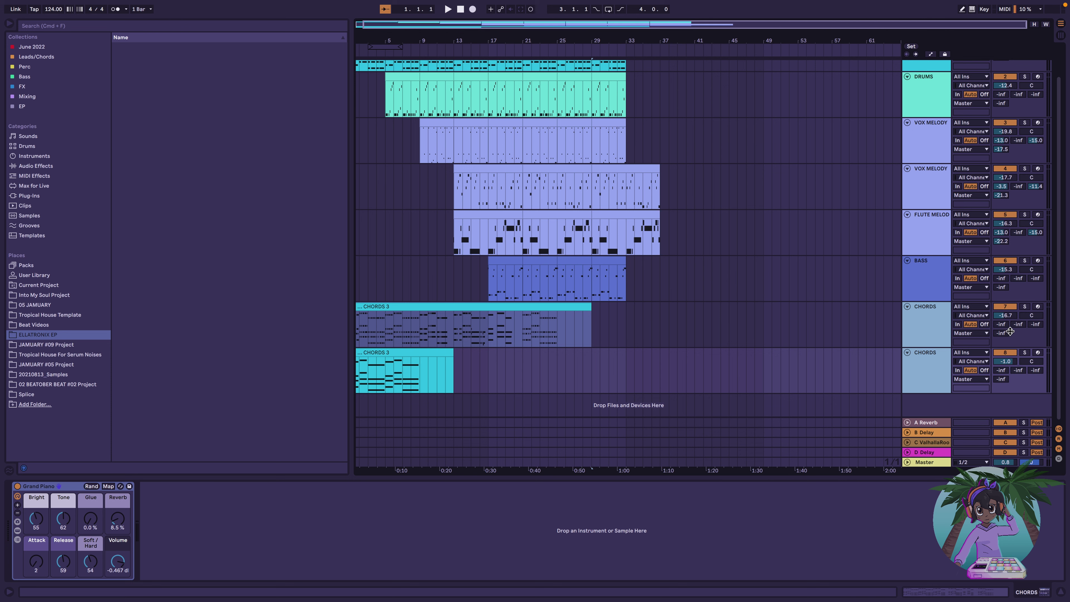
left_click(1005, 307)
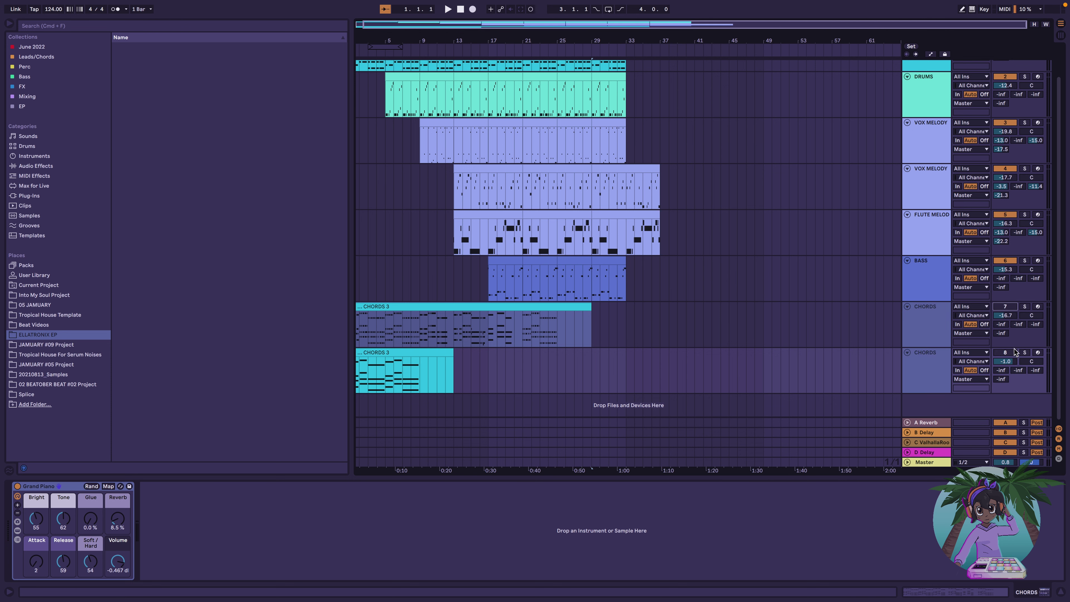
scroll(469, 362, "up", 1)
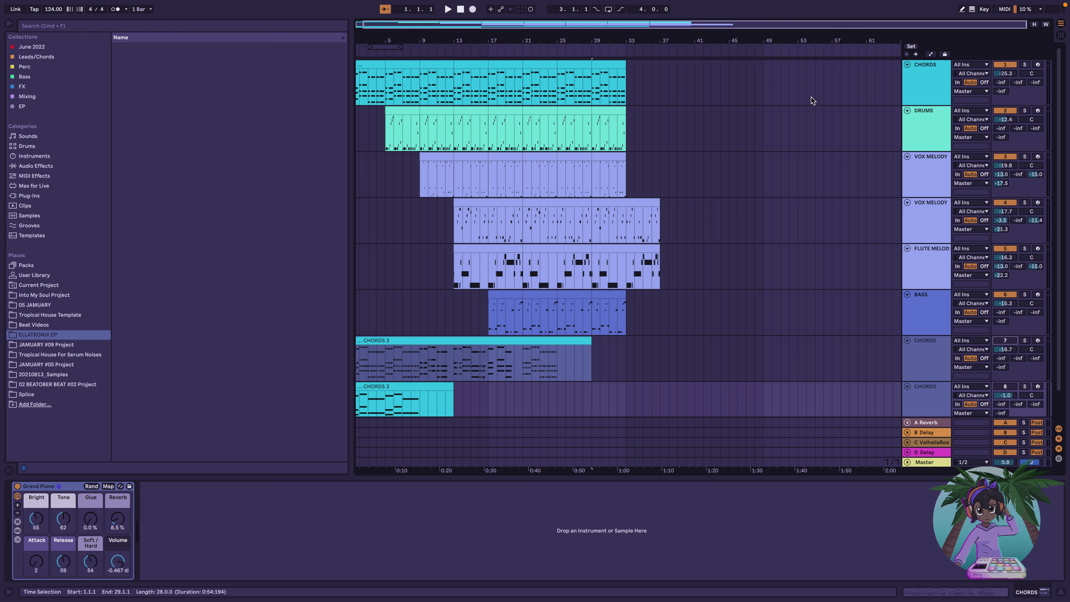
Select the first clip on the uppermost CHORDS track and play back the opening of the arrangement
scroll(476, 116, "left", 1)
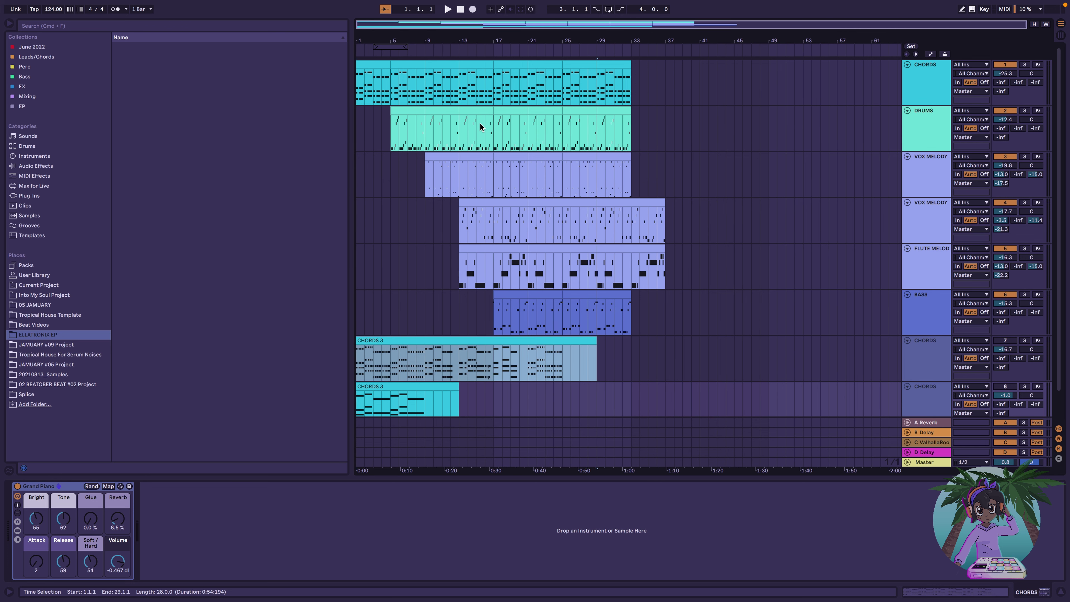
left_click(368, 66)
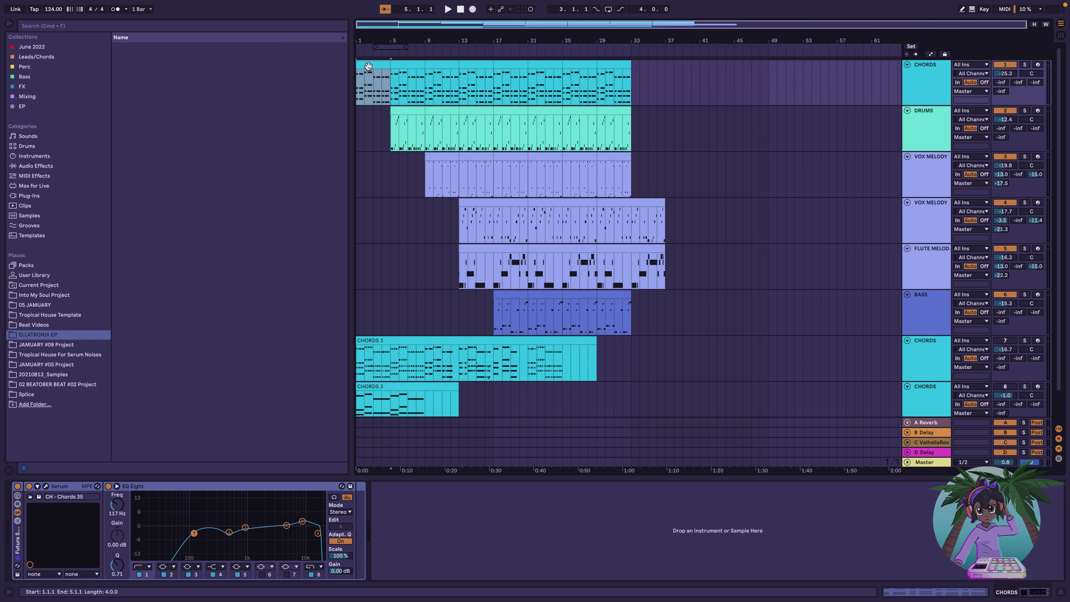
key("space")
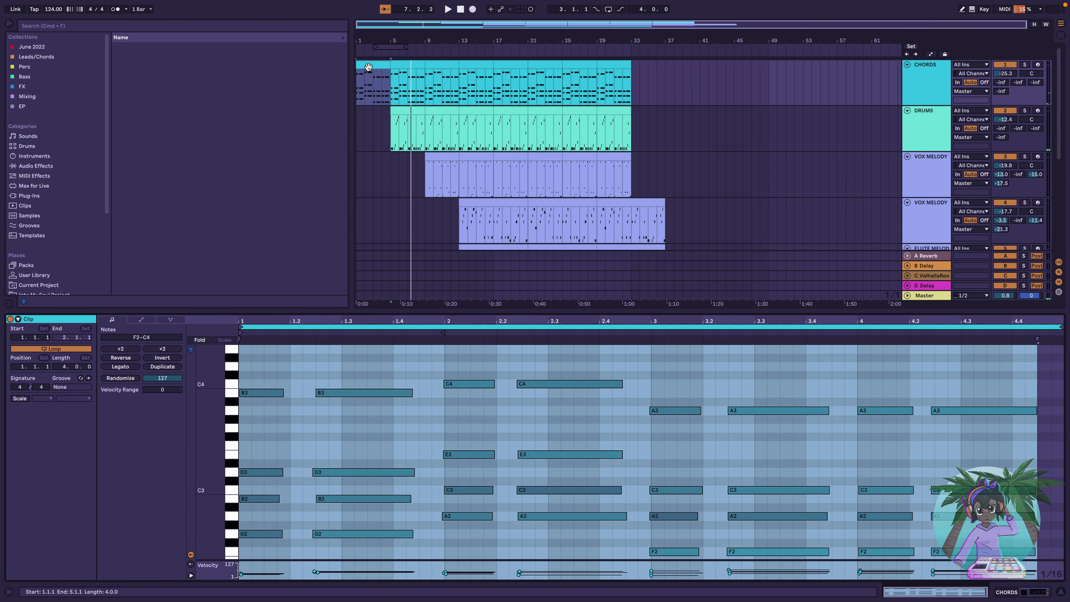
Quantize all notes in the first clip on the uppermost CHORDS track and play it back
double_click(369, 66)
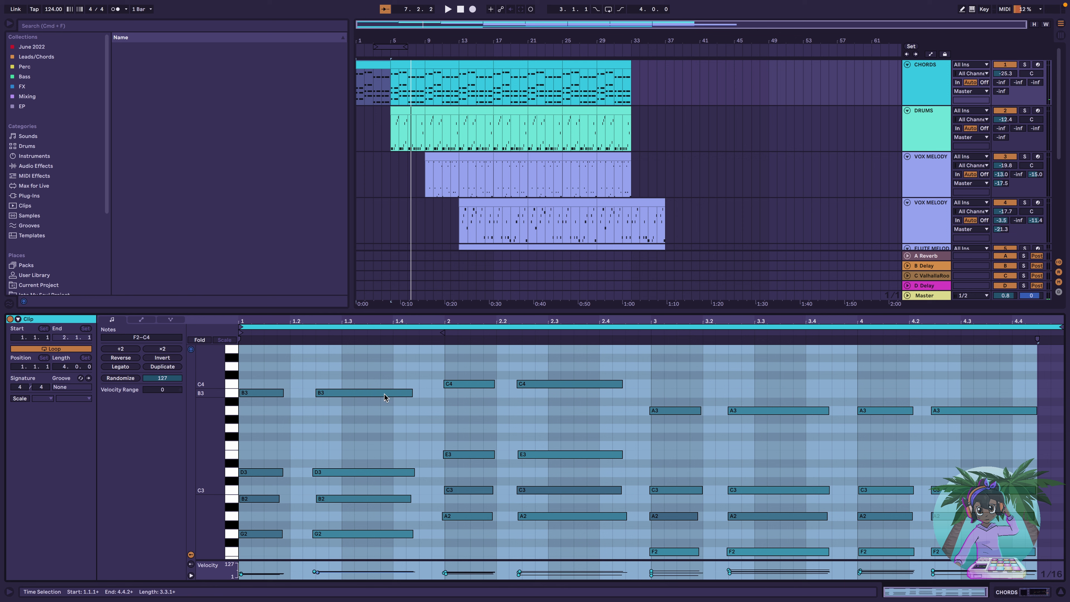
left_click(388, 418)
key("super+a")
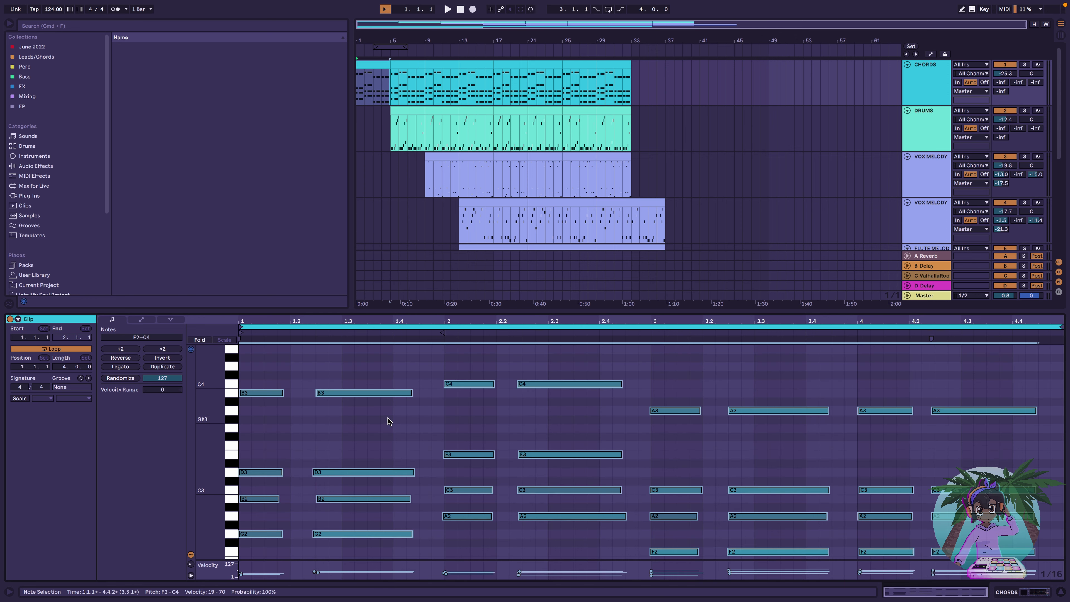
key("super+u")
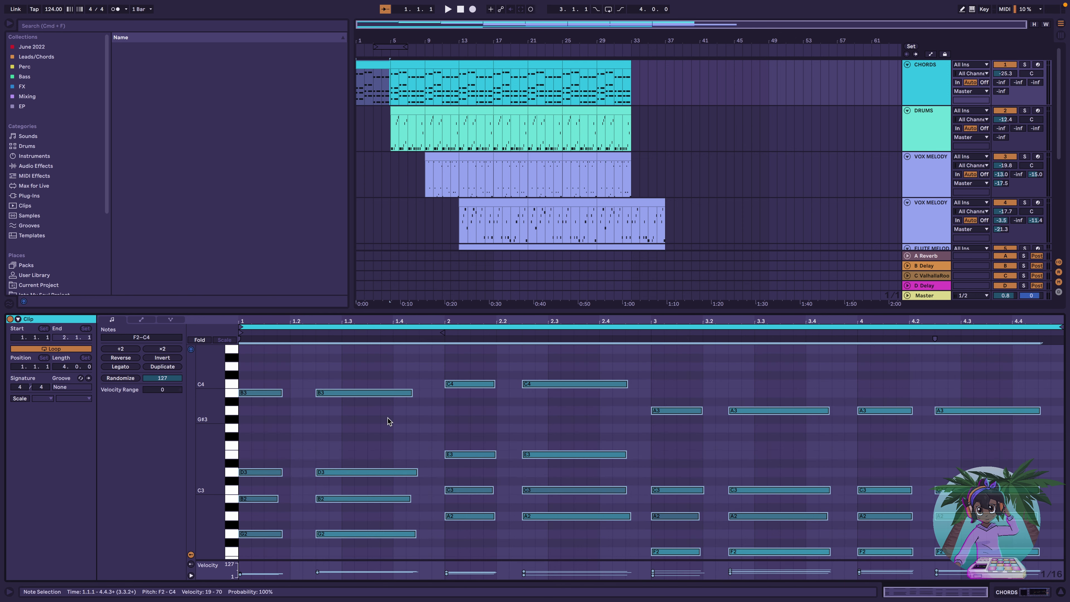
key("space")
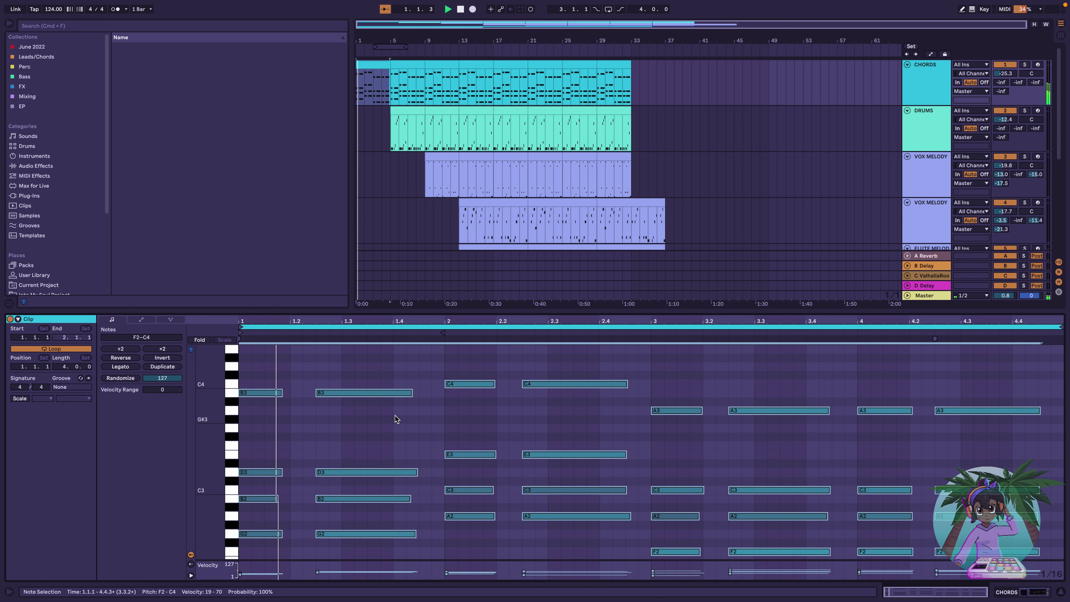
Duplicate the quantized CHORDS clip repeatedly along its track, from bar 5 up to bar 33
left_click(374, 66)
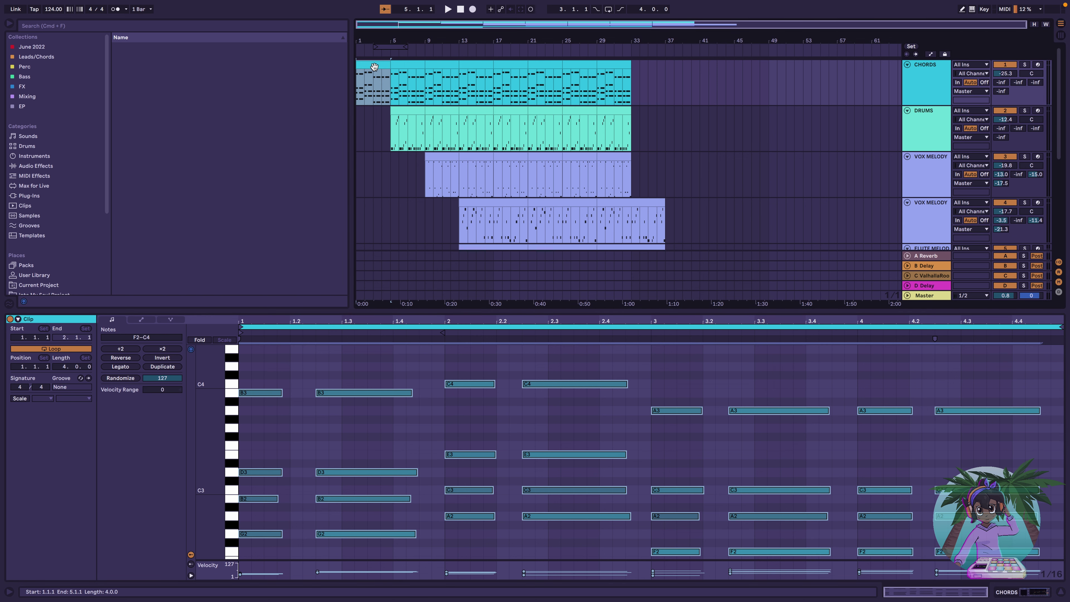
key("Right")
key("Right")
key("Right")
key("Right")
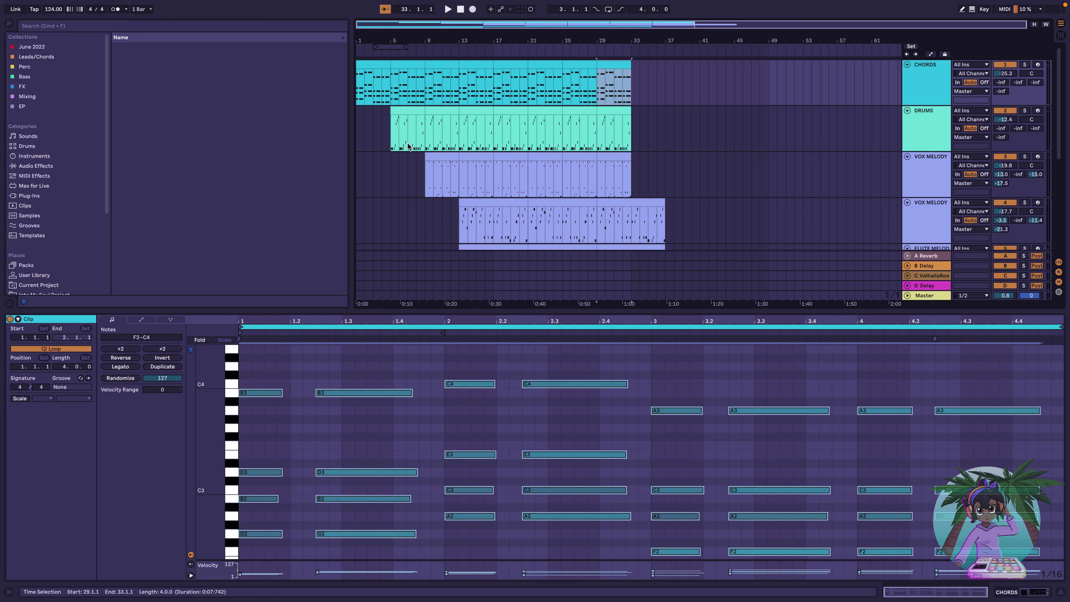
Quantize all notes in the first DRUMS clip at bar 5 and play it back
scroll(409, 146, "down", 2)
scroll(409, 146, "up", 2)
left_click(411, 112)
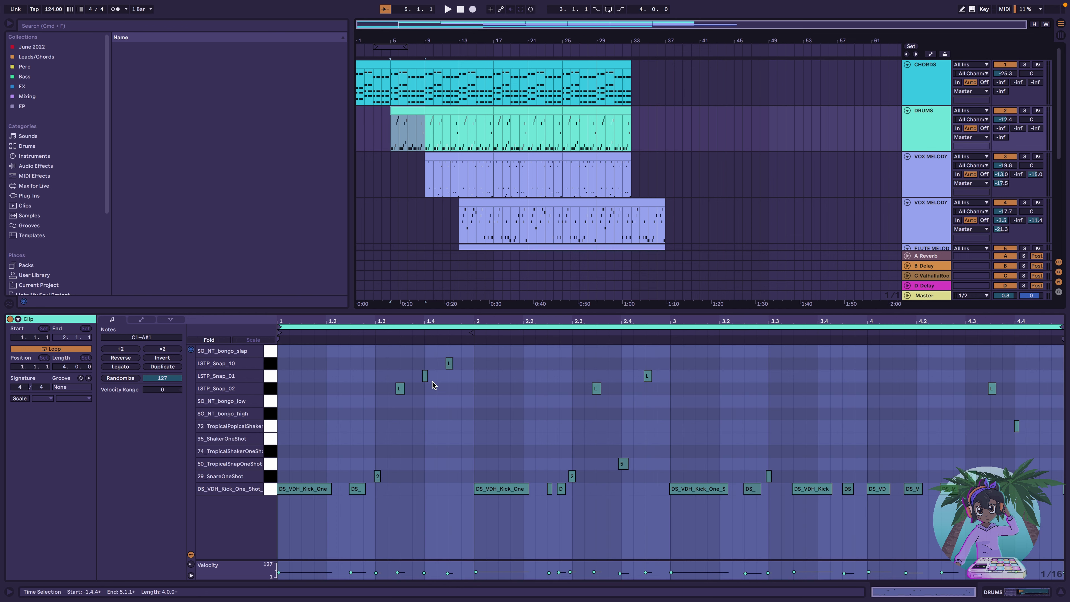
left_click(432, 412)
key("super+a")
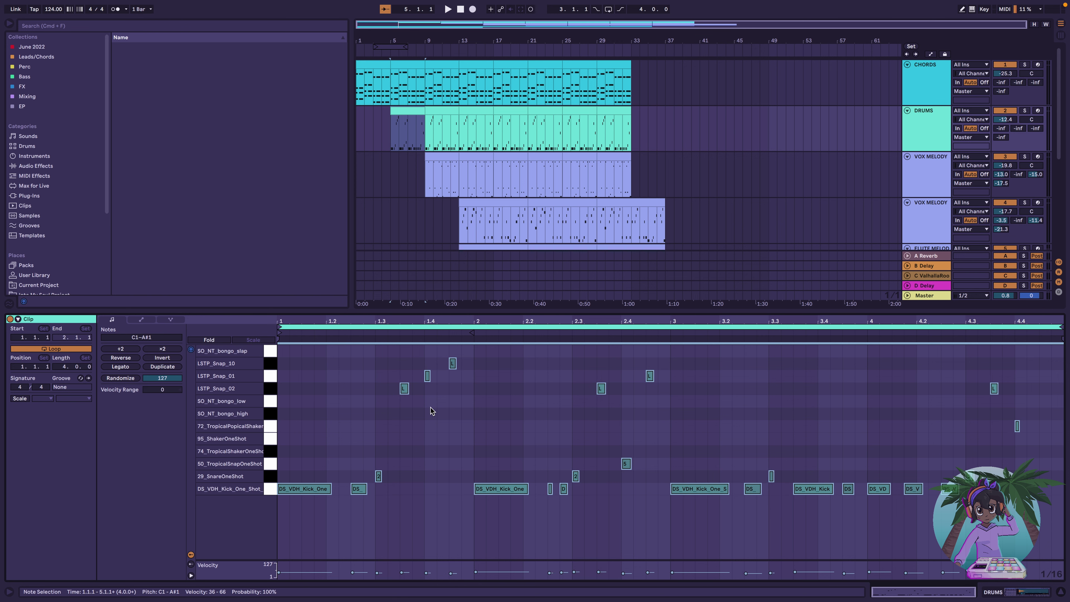
key("space")
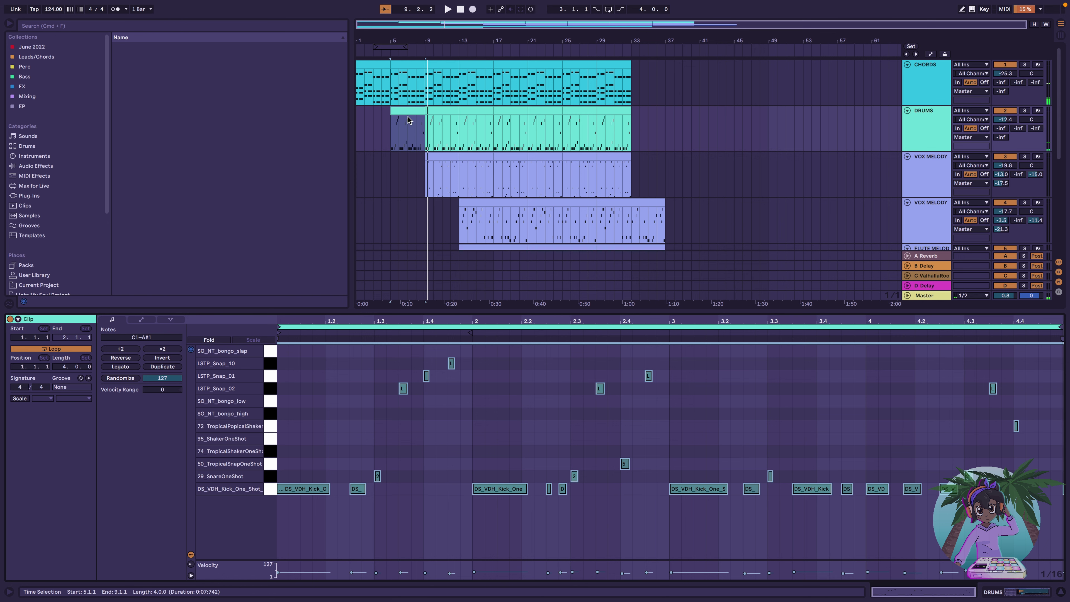
Stop playback and duplicate the quantized DRUMS clip five times, up to bar 29
key("space")
key("super+d")
key("super+d")
key("super+d")
key("super+d")
key("super+d")
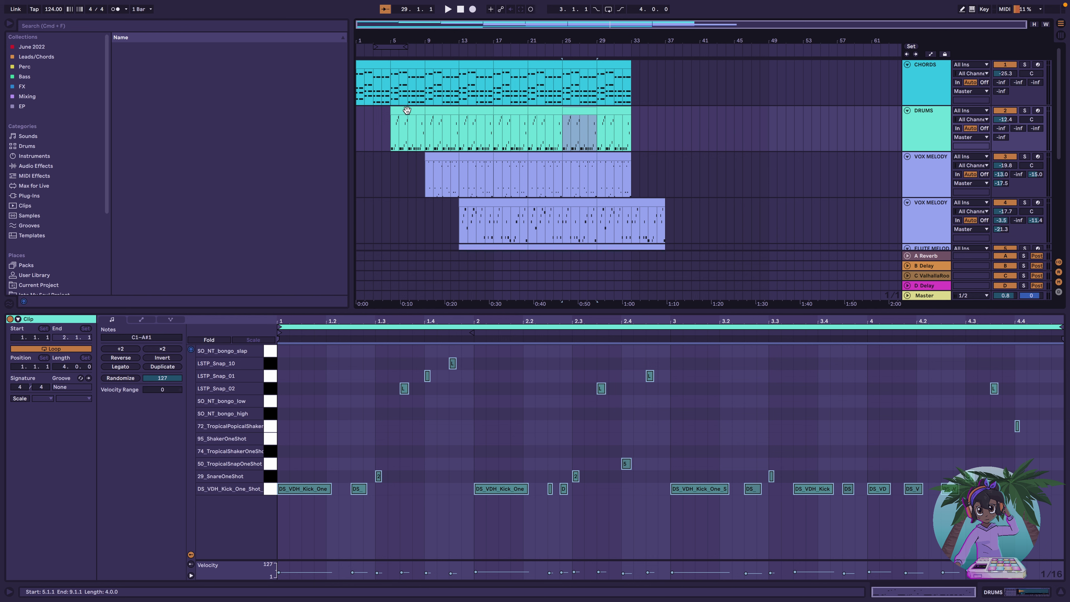
Listen to the first clip on VOX MELODY track 3 at bar 9, quantize all its notes and play it again
left_click(442, 157)
key("space")
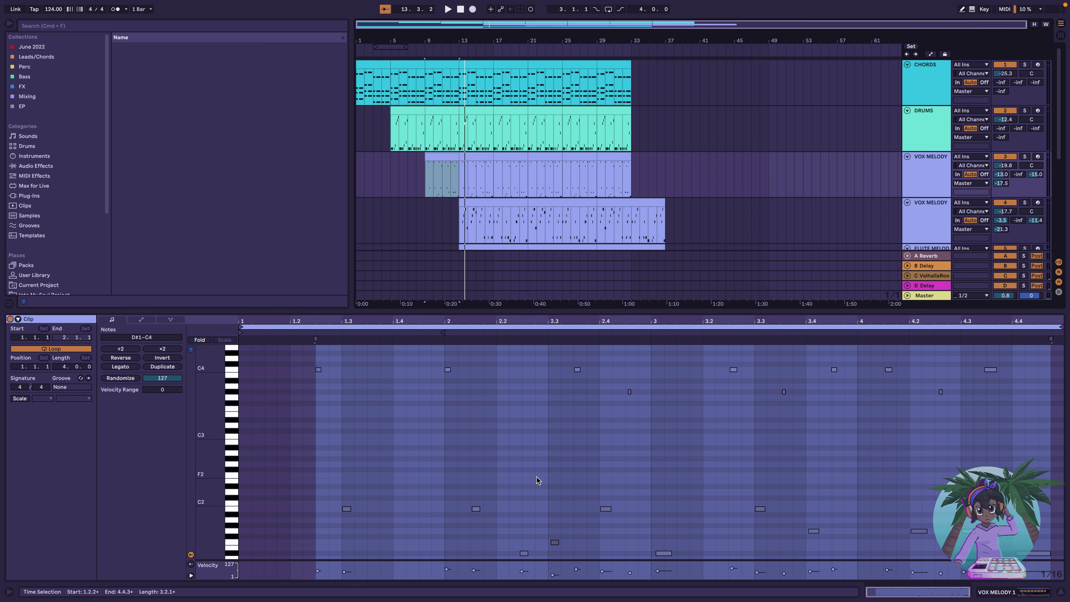
key("super+a")
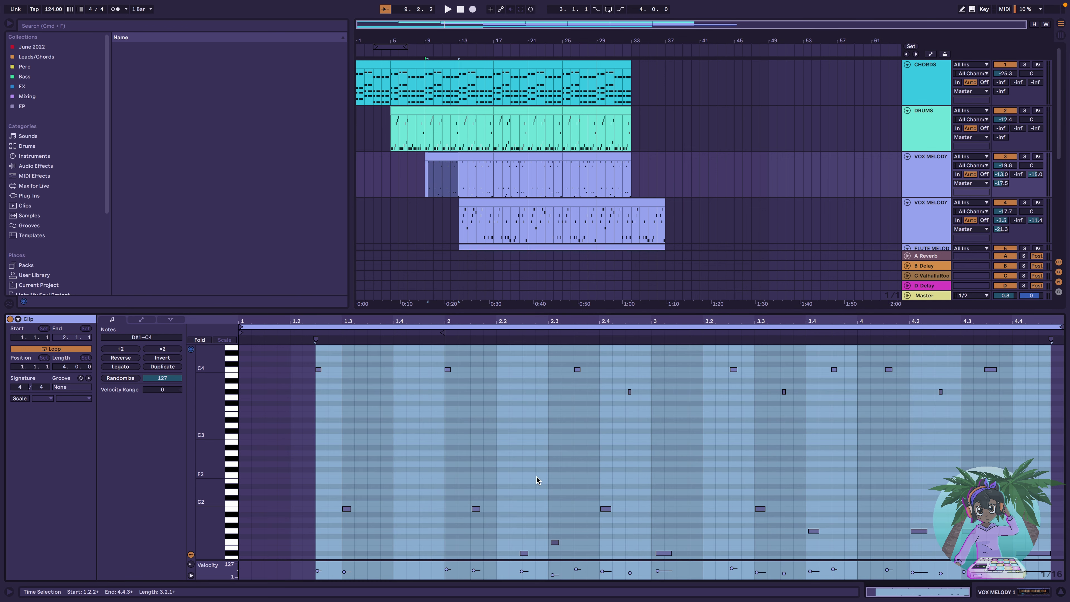
left_click(537, 479)
key("super+a")
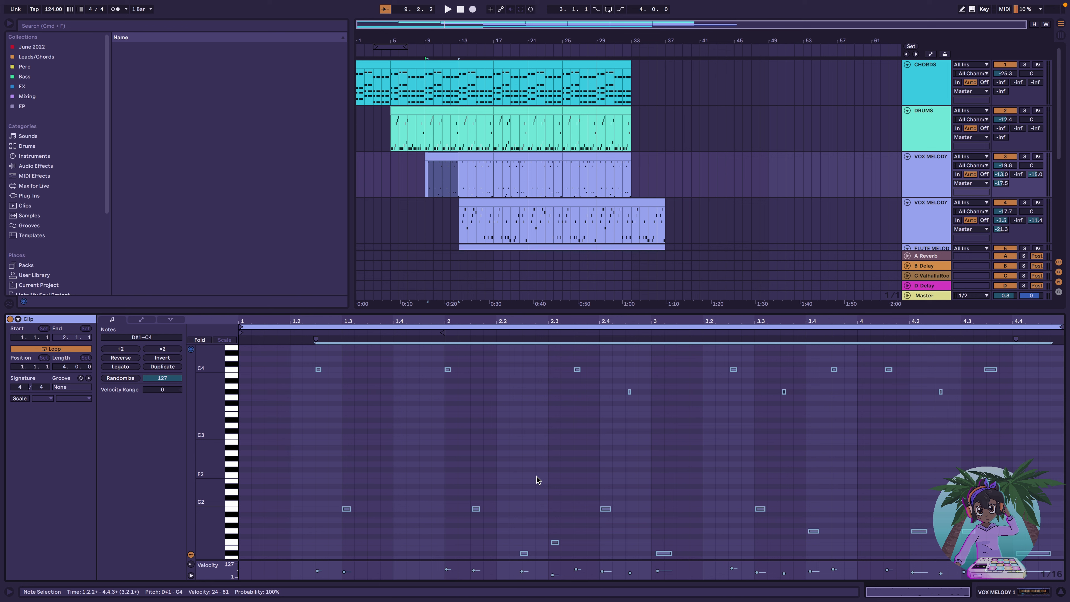
key("super+u")
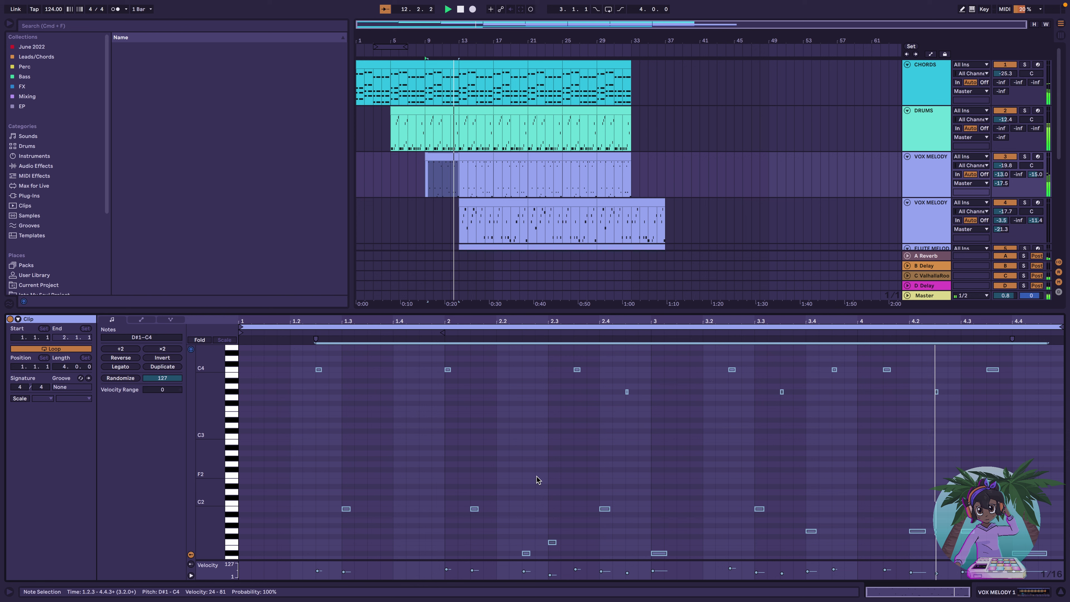
key("space")
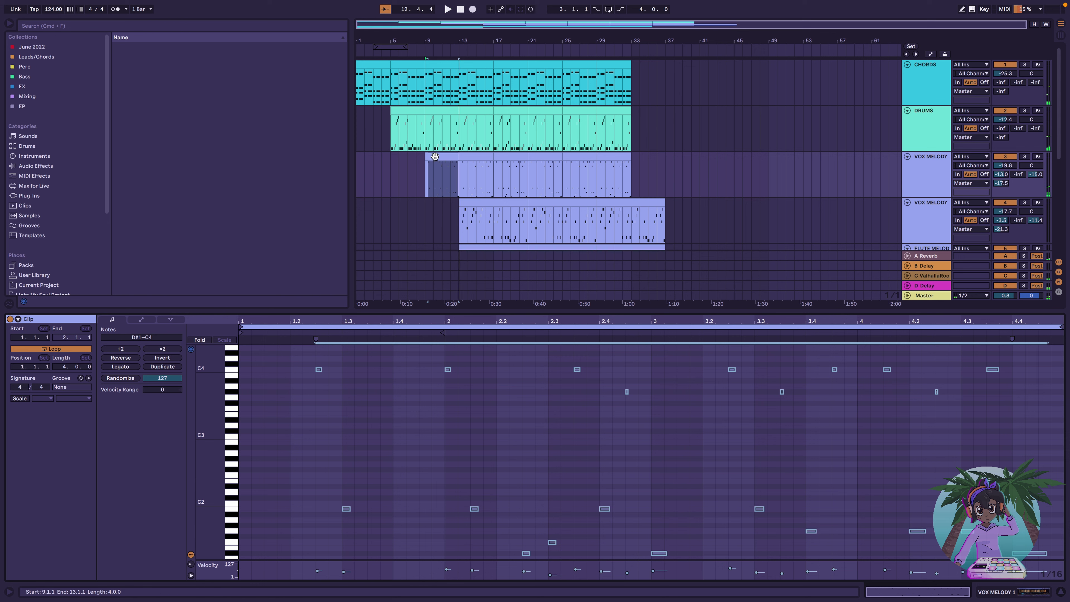
Duplicate the quantized VOX MELODY clip on track 3 twice, up to bar 21
left_click(439, 158)
key("super+d")
key("super+d")
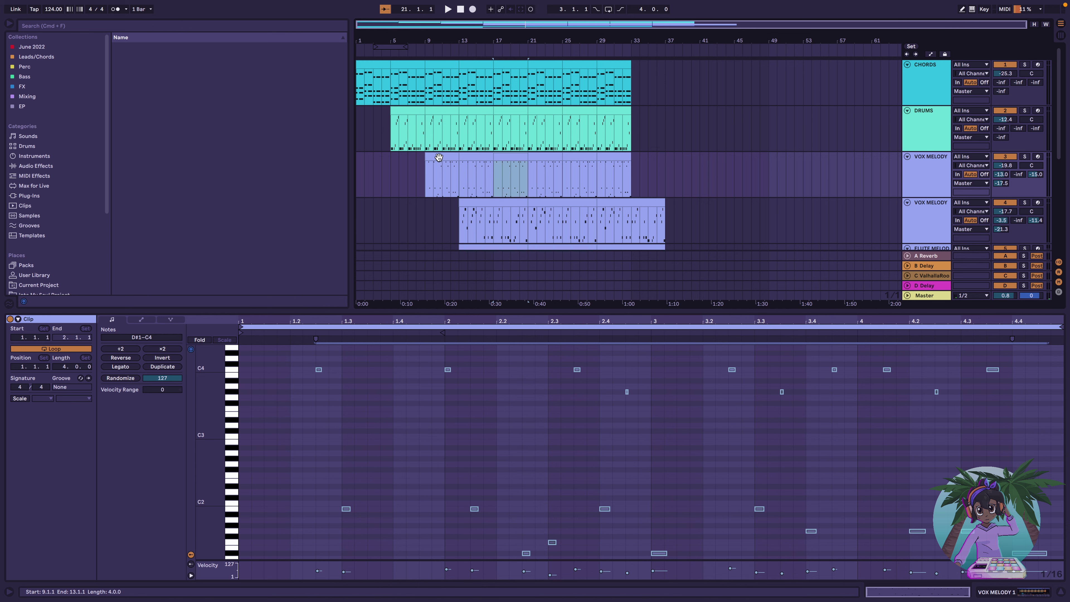
Quantize all notes in the first clip on VOX MELODY track 4 and play back from bar 13
left_click(486, 204)
left_click(482, 471)
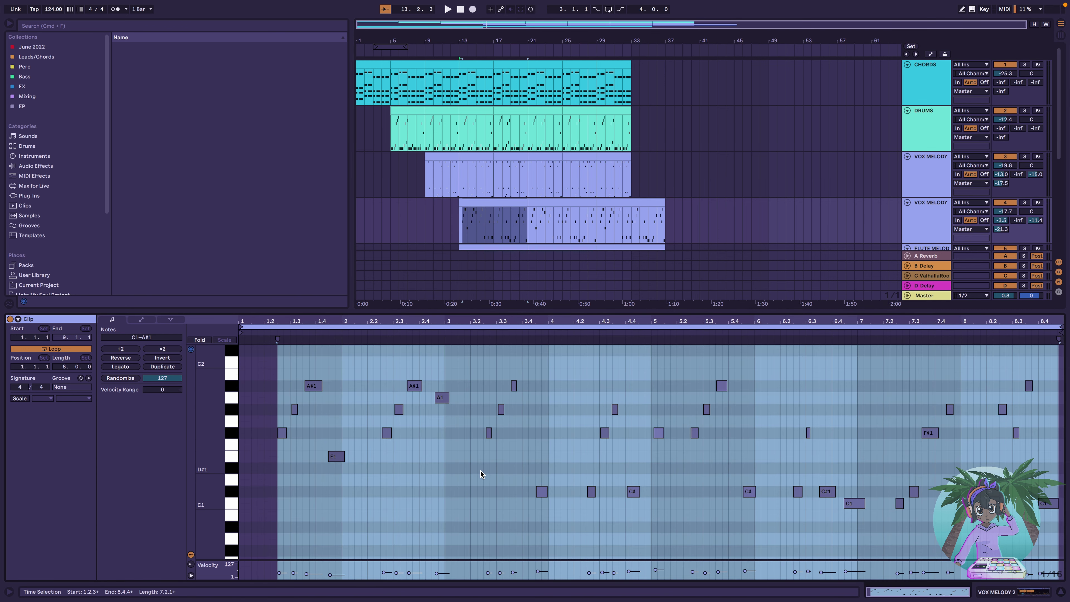
key("super+a")
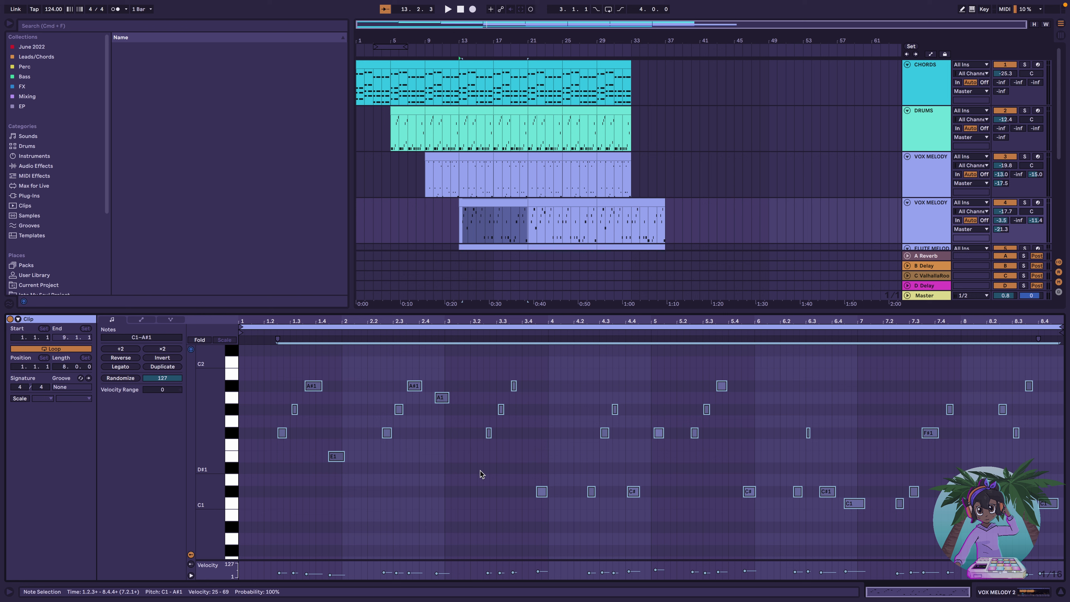
key("super+u")
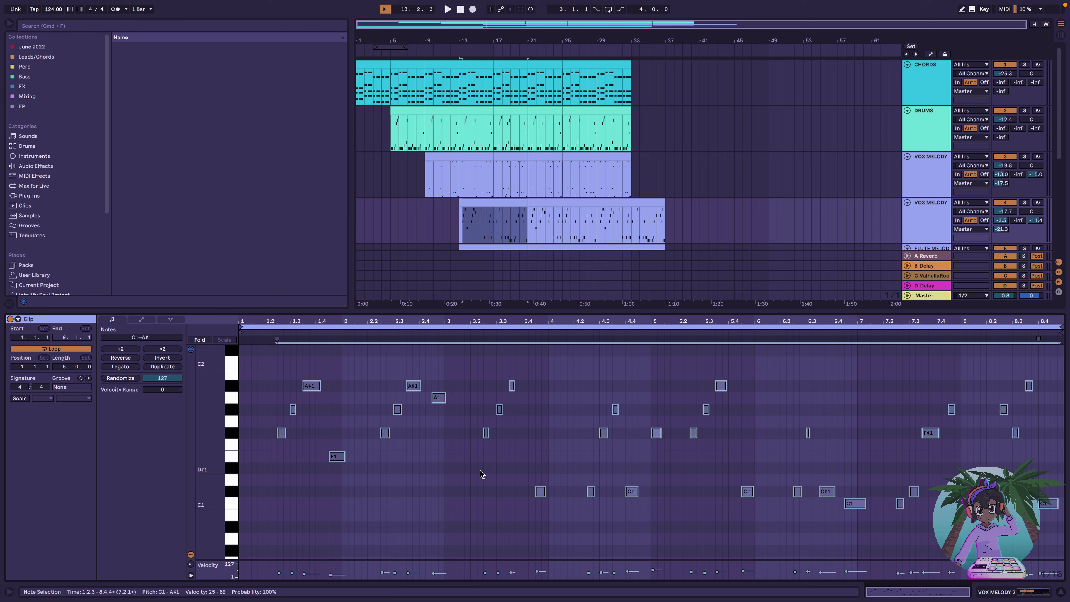
key("space")
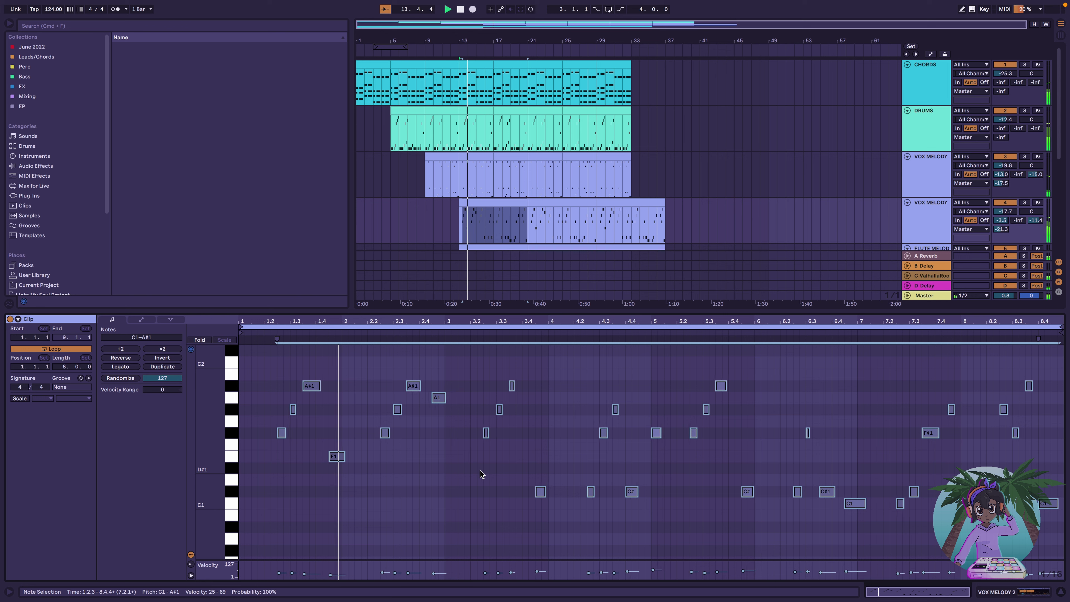
Deactivate the first FLUTE MELODY clip, from bar 13 to bar 21
scroll(634, 220, "down", 1)
scroll(634, 220, "down", 3)
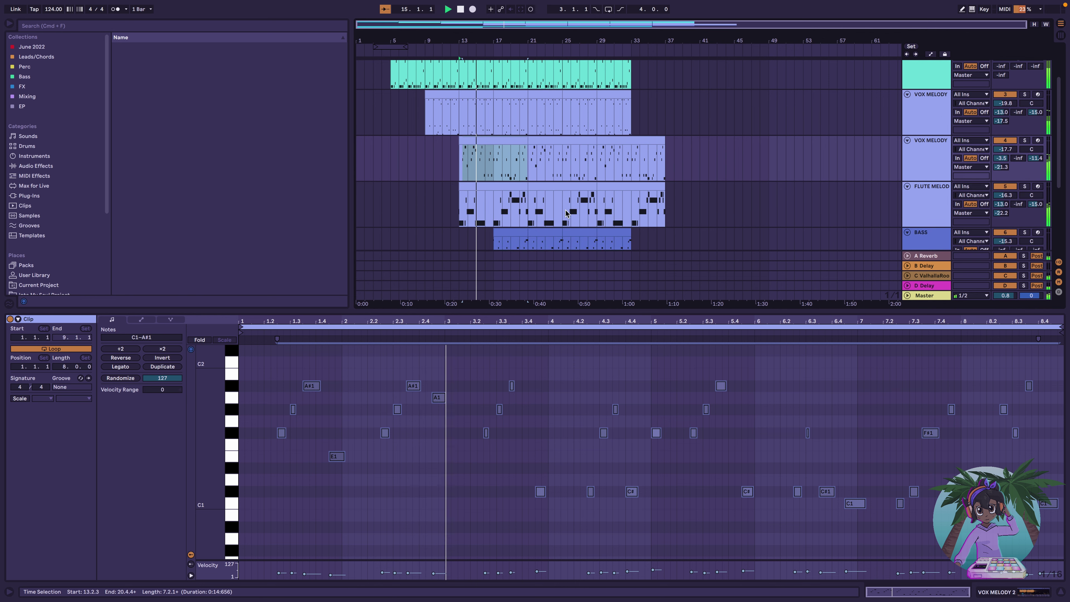
left_click(499, 187)
key("0")
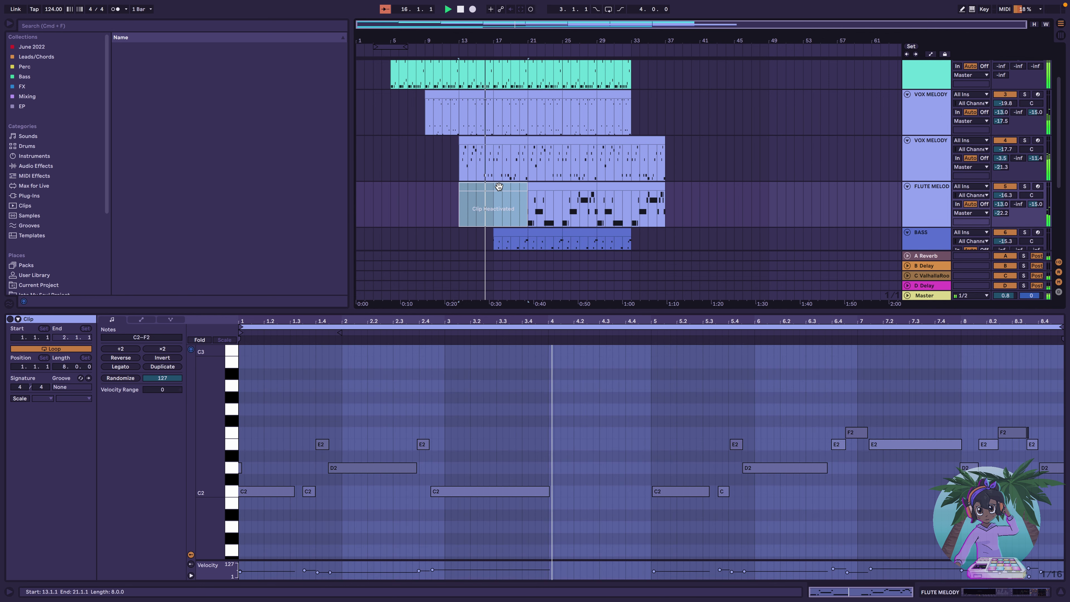
Try quantizing the first BASS clip at bar 17 and removing the short C5 note at its start, checking it by playback
scroll(506, 177, "down", 4)
left_click(510, 163)
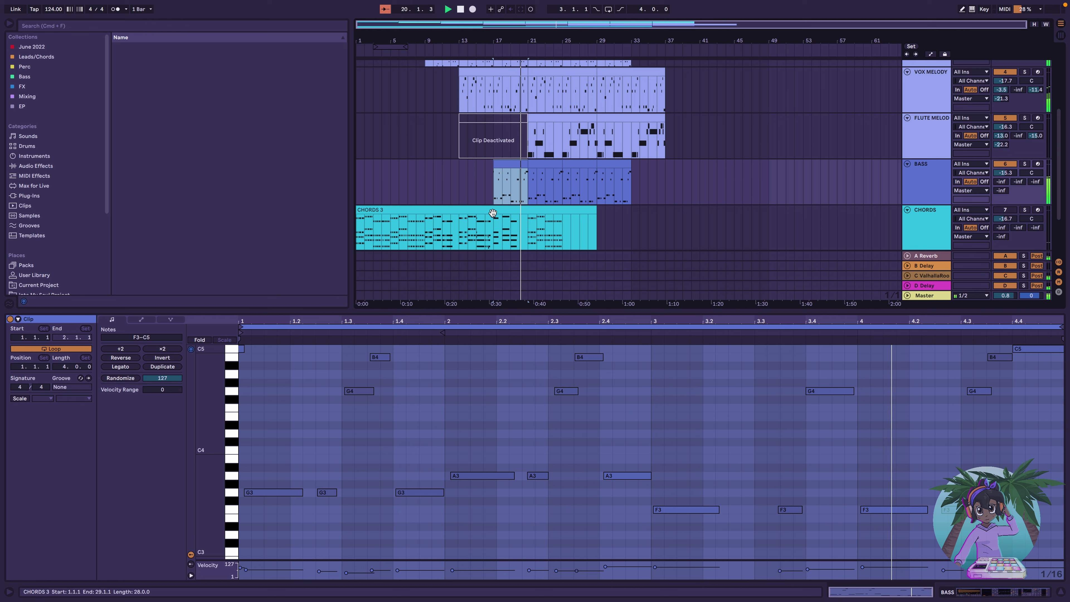
scroll(481, 211, "up", 2)
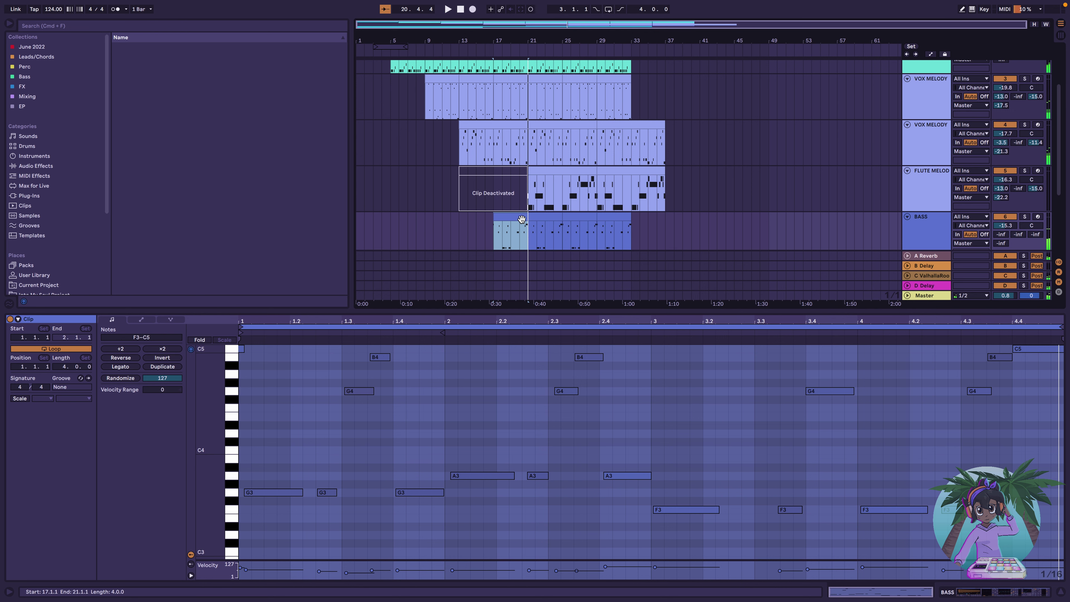
scroll(488, 224, "down", 2)
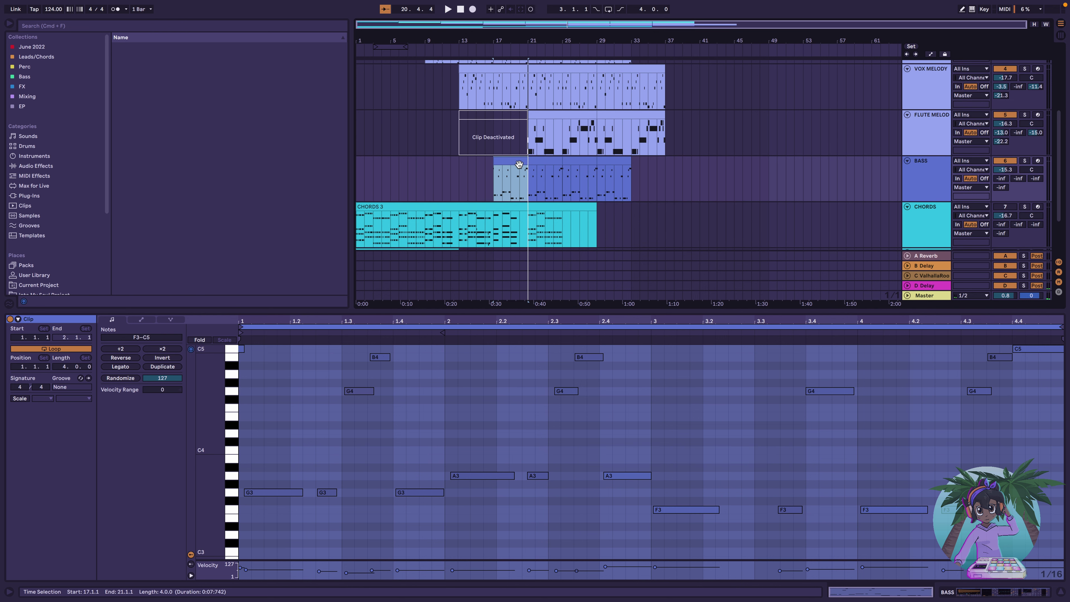
left_click(518, 162)
left_click(510, 410)
key("ctrl+a")
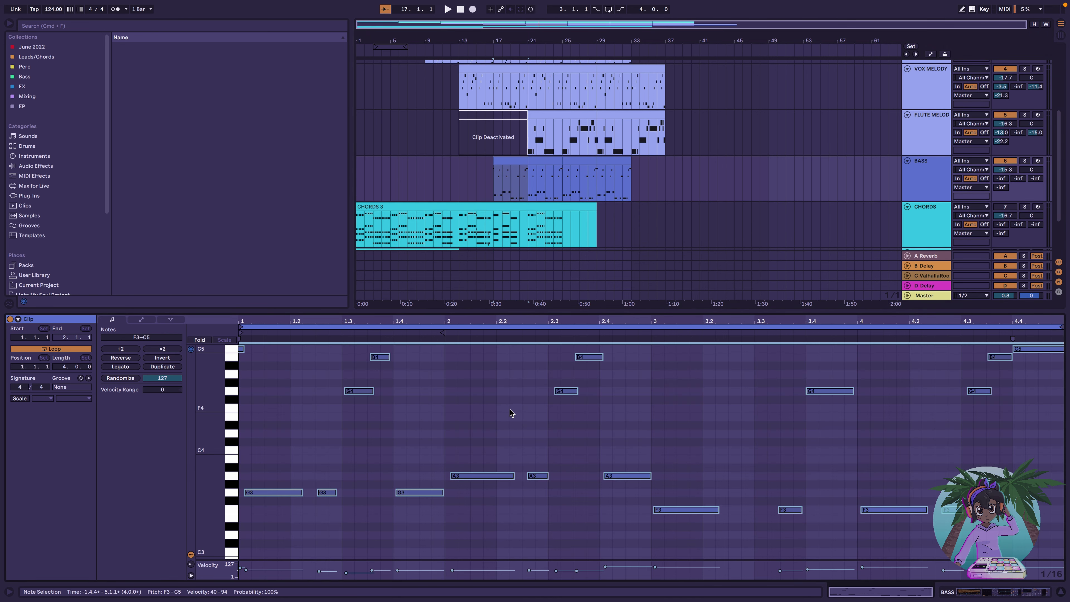
key("ctrl+u")
left_click_drag(278, 375, 242, 348)
key("space")
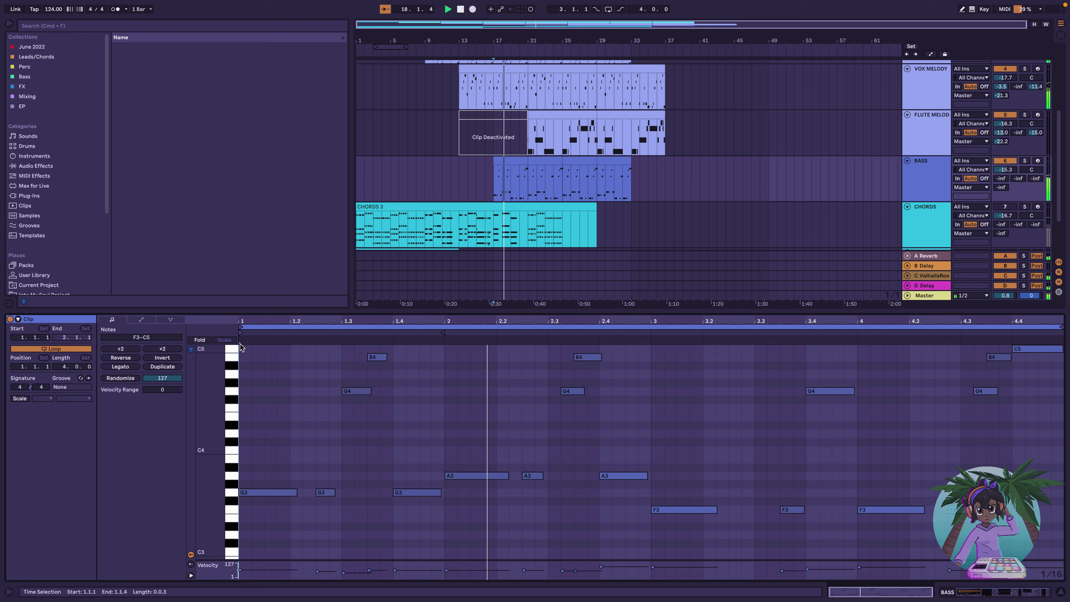
key("space")
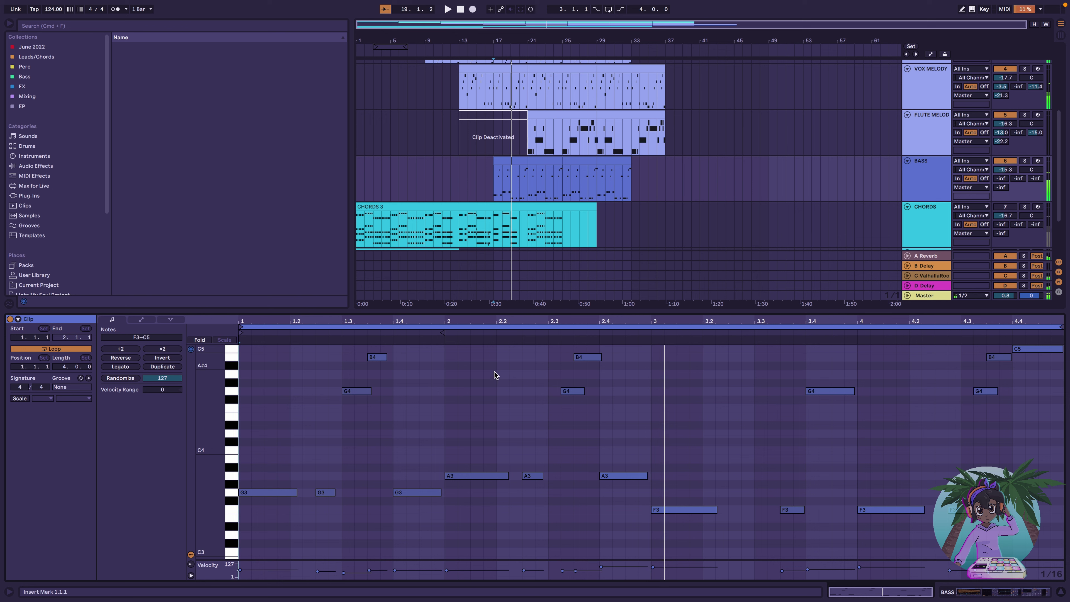
Quantize all notes in the first BASS clip and delete the short C5 note at its beginning
key("ctrl+a")
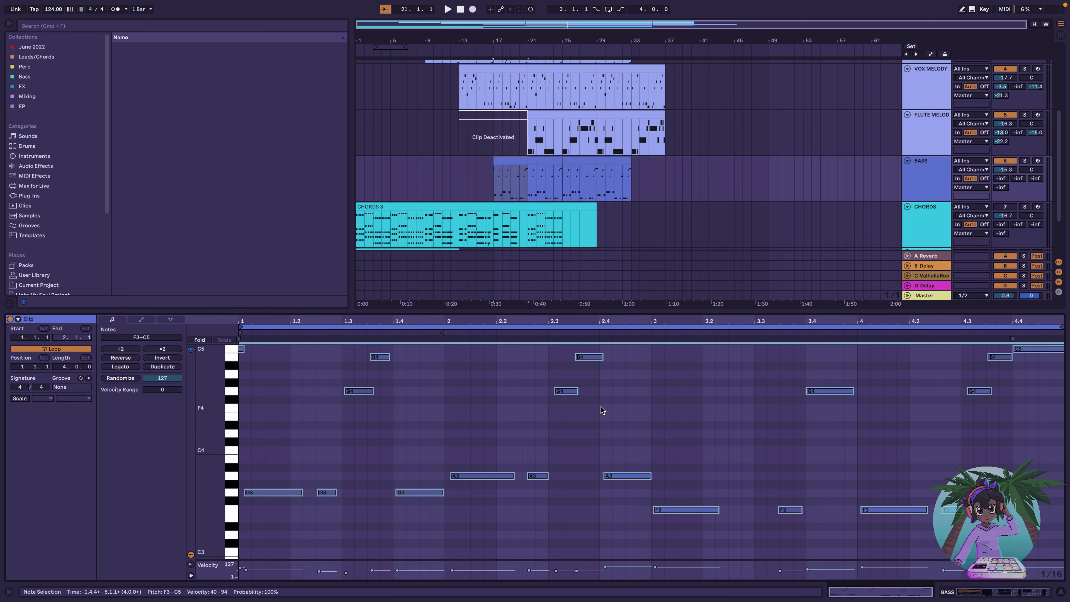
key("ctrl+u")
left_click_drag(272, 367, 226, 346)
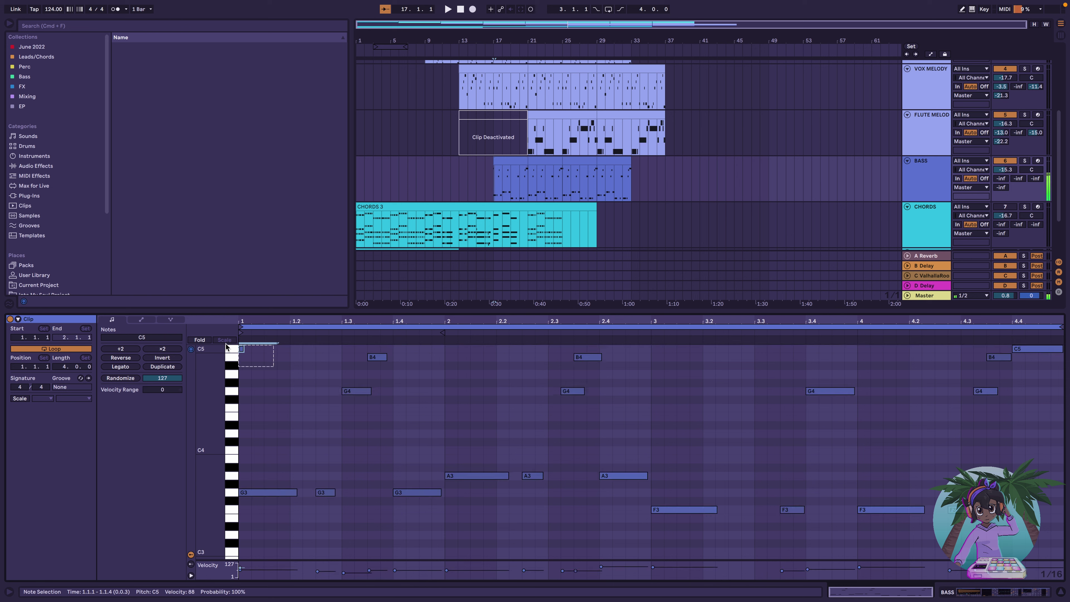
Shift the G4 note in the BASS clip's second bar earlier to beat 2.3 and play the clip back
left_click_drag(616, 420, 578, 359)
key("Left")
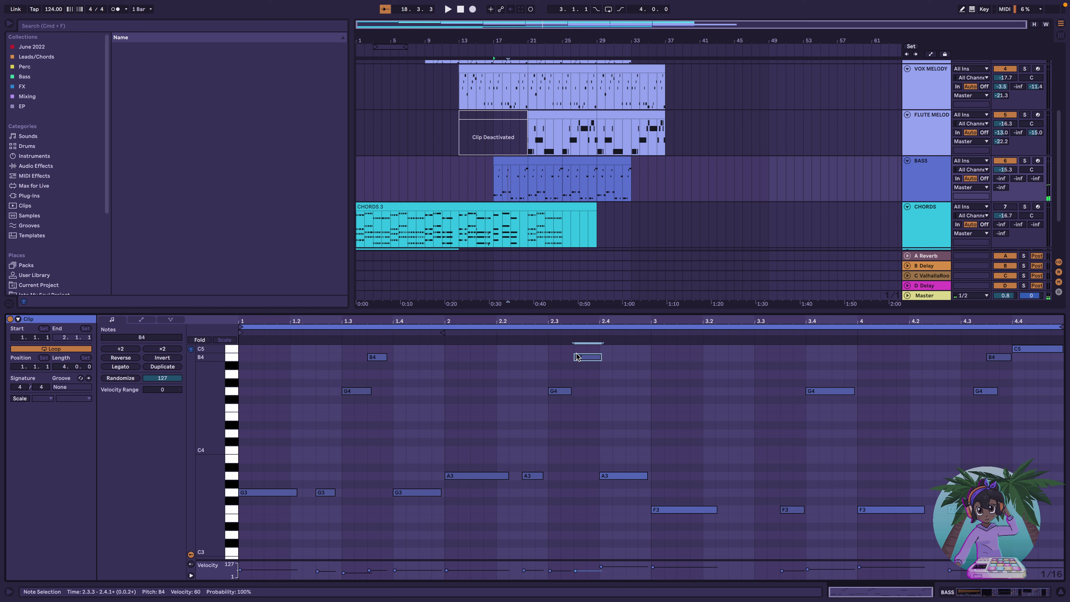
key("space")
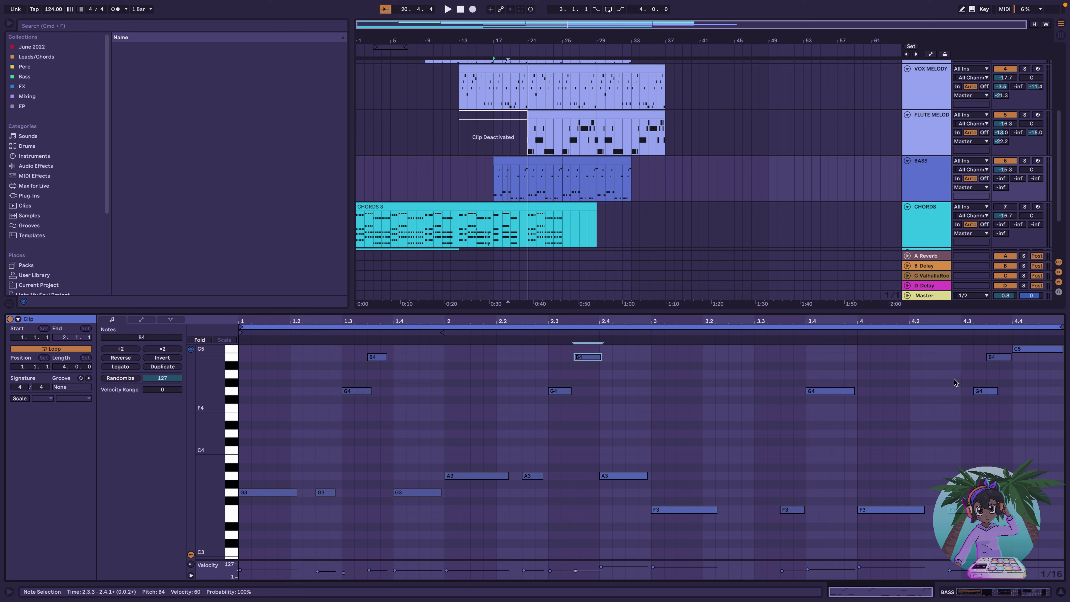
In the first BASS clip, shift the G4 and B4 notes near the end of bar 4 earlier together, starting G4 at 4.3.1
left_click(549, 163)
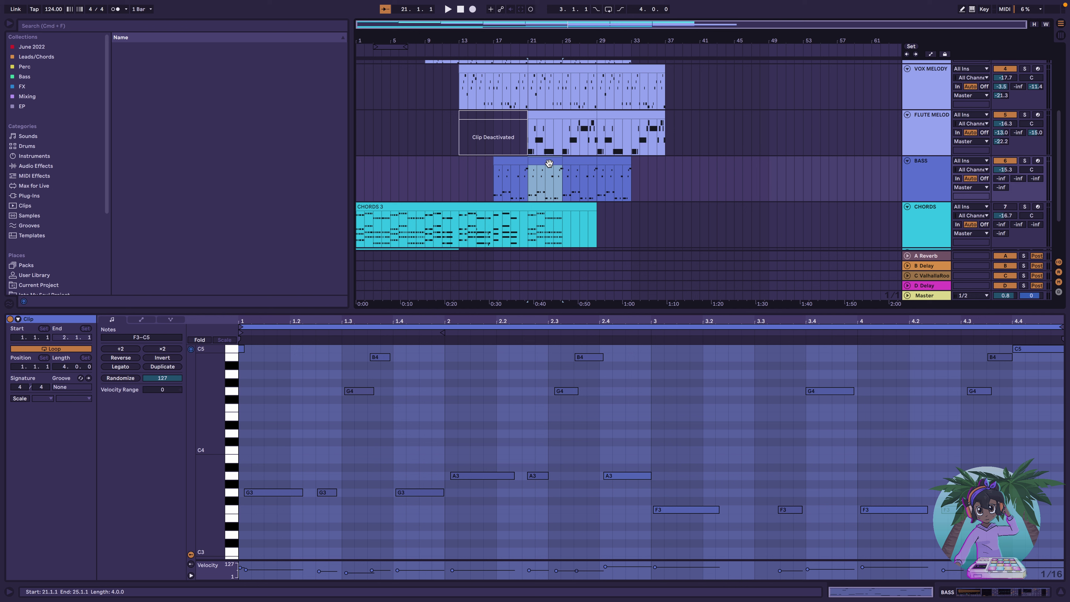
left_click(513, 163)
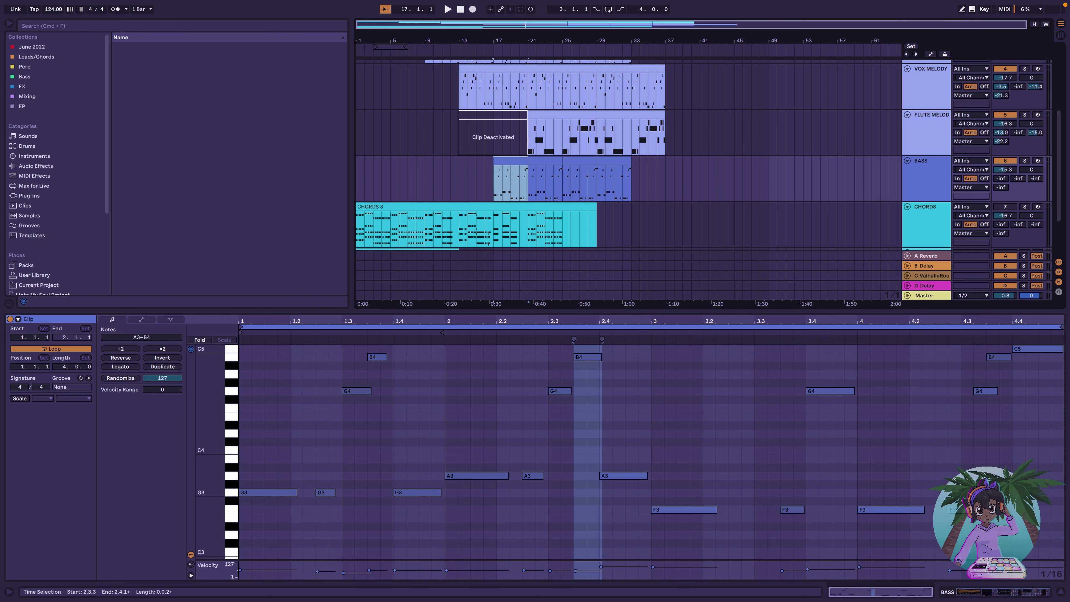
left_click(958, 510)
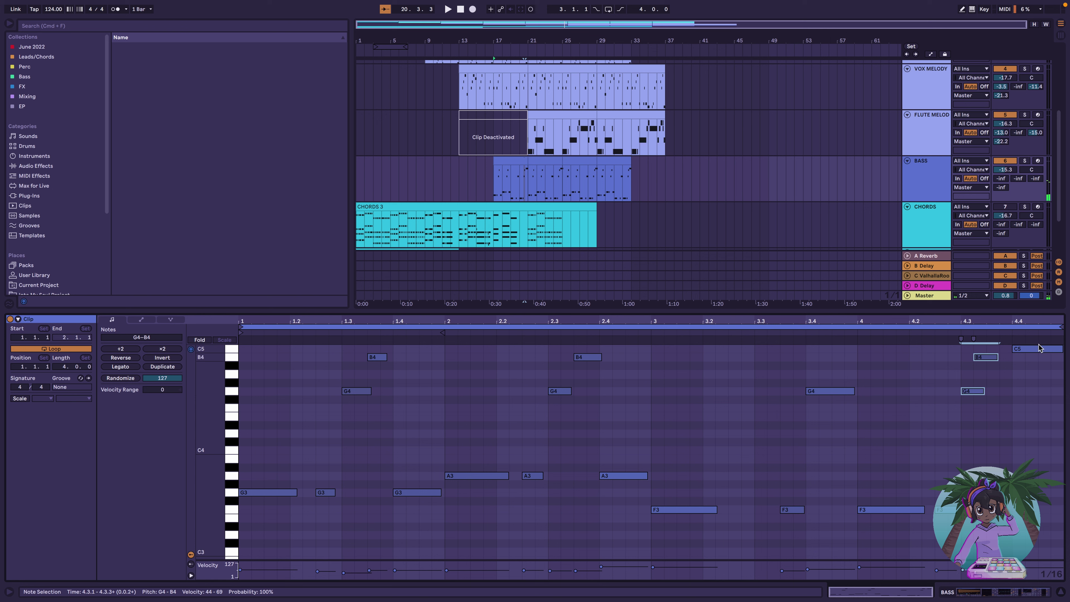
Shift the B4 note near the end of the first BASS clip to 4.3.3 and duplicate the clip three times up to bar 33
key("space")
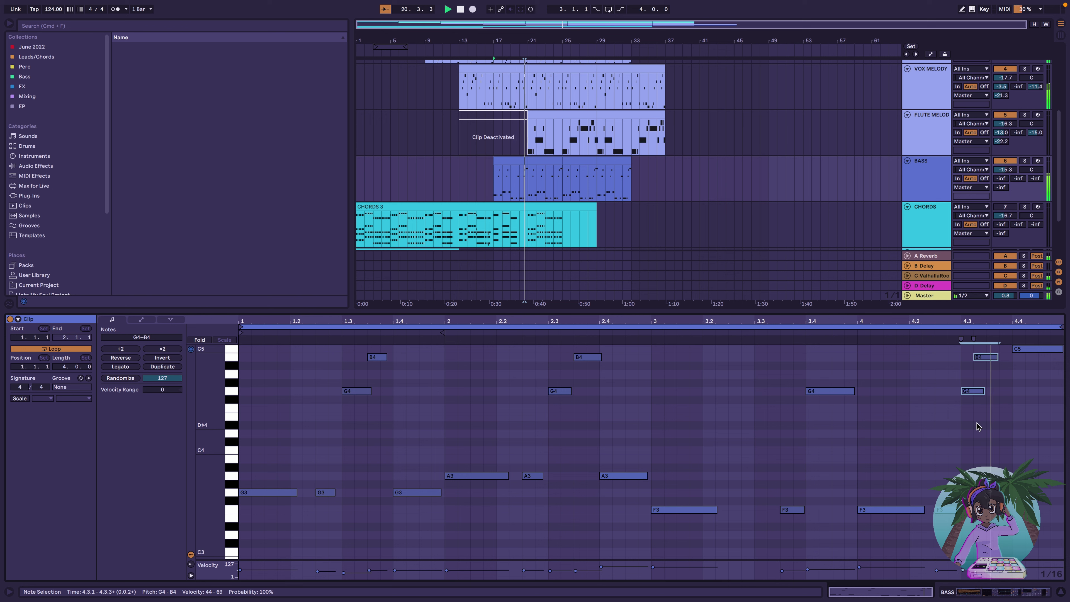
left_click(985, 359)
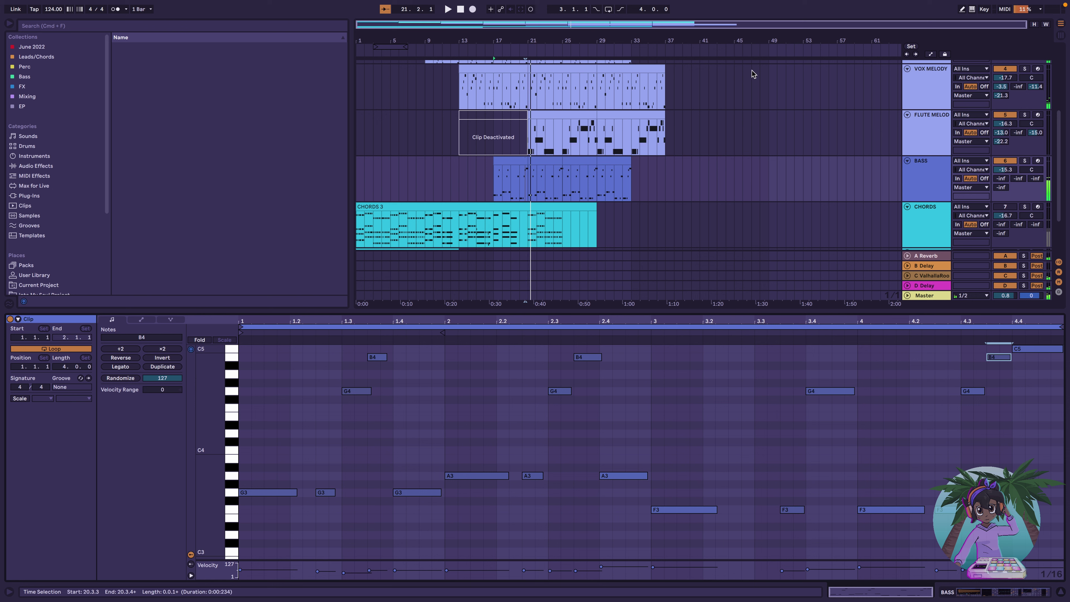
left_click(512, 160)
key("super+d")
key("super+d")
key("super+d")
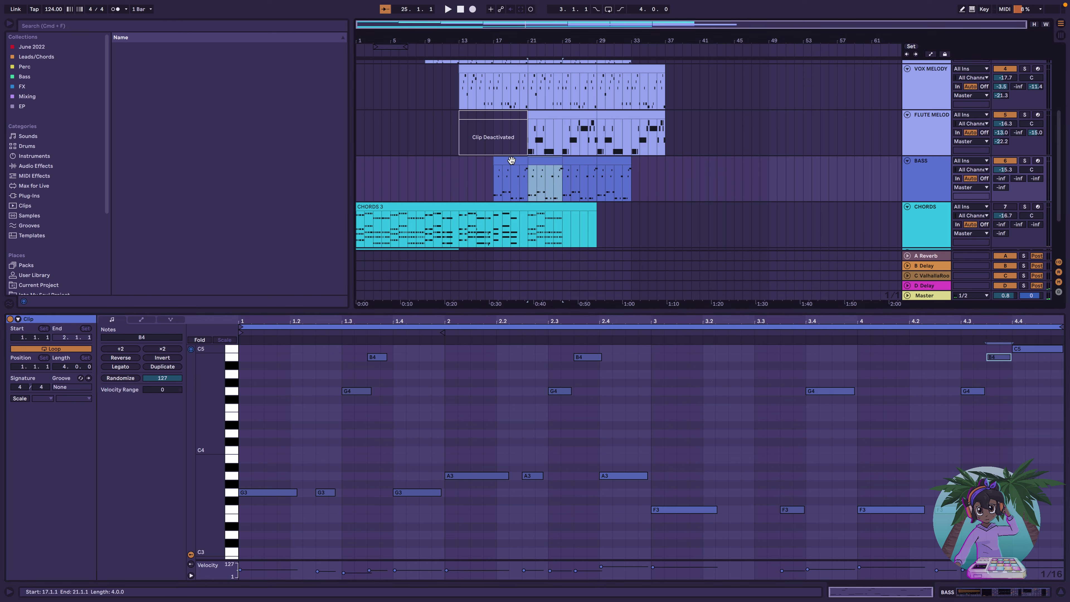
Play the arrangement from bar 17 to review the BASS part together with the other tracks
scroll(524, 214, "up", 2)
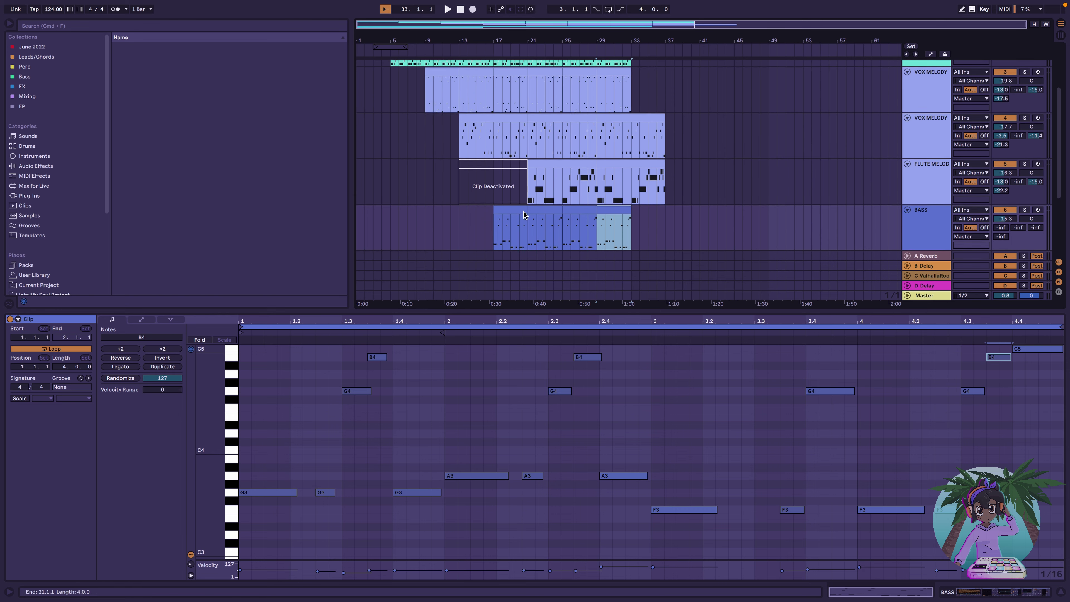
scroll(521, 209, "down", 3)
scroll(516, 202, "up", 3)
scroll(512, 197, "down", 1)
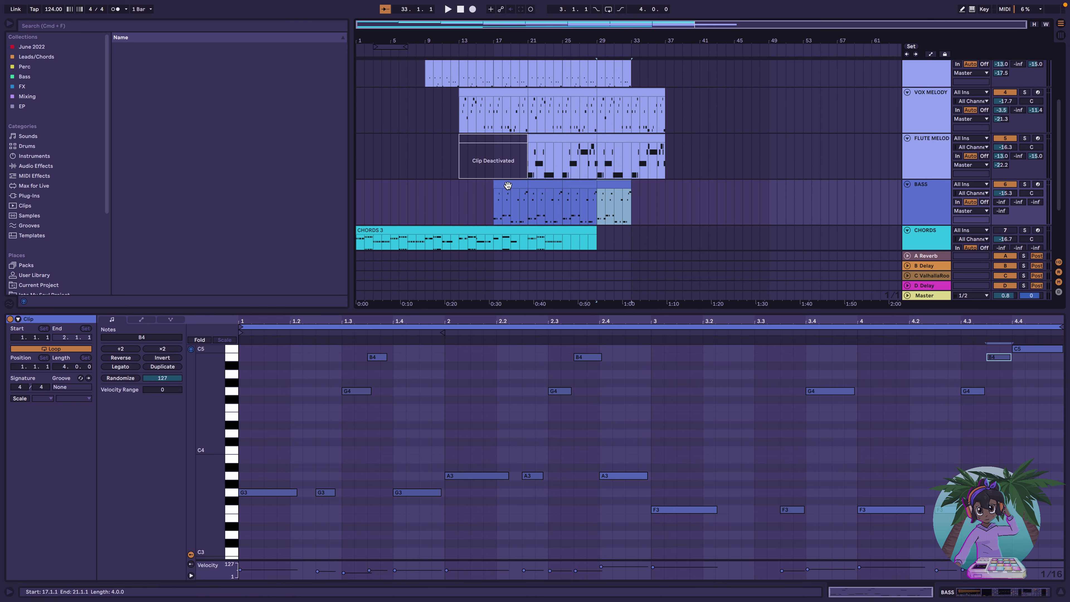
left_click(508, 186)
key("space")
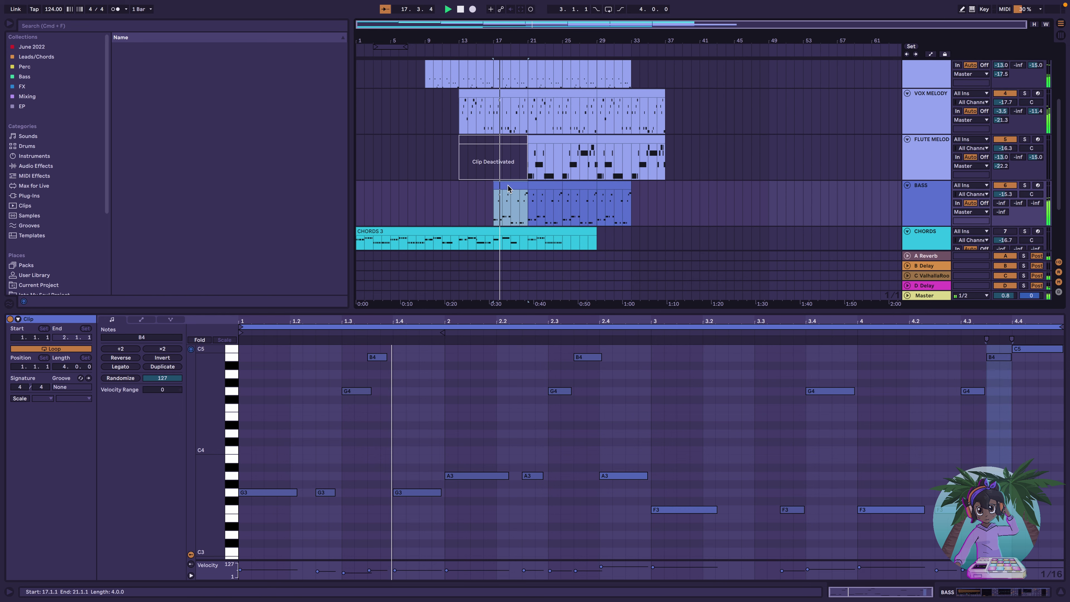
scroll(508, 187, "up", 2)
scroll(508, 186, "down", 2)
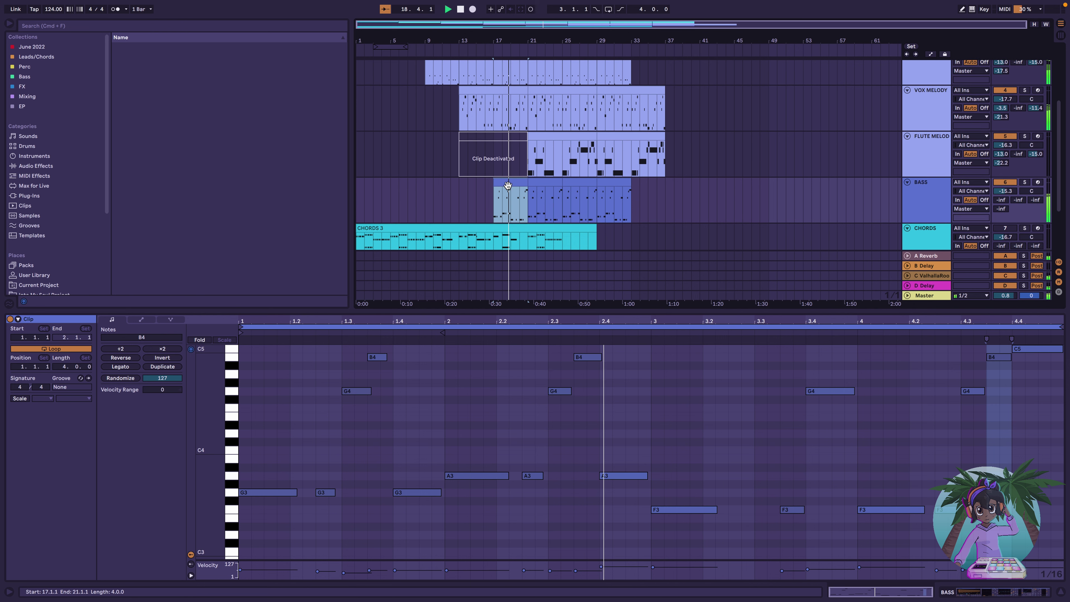
scroll(508, 187, "down", 3)
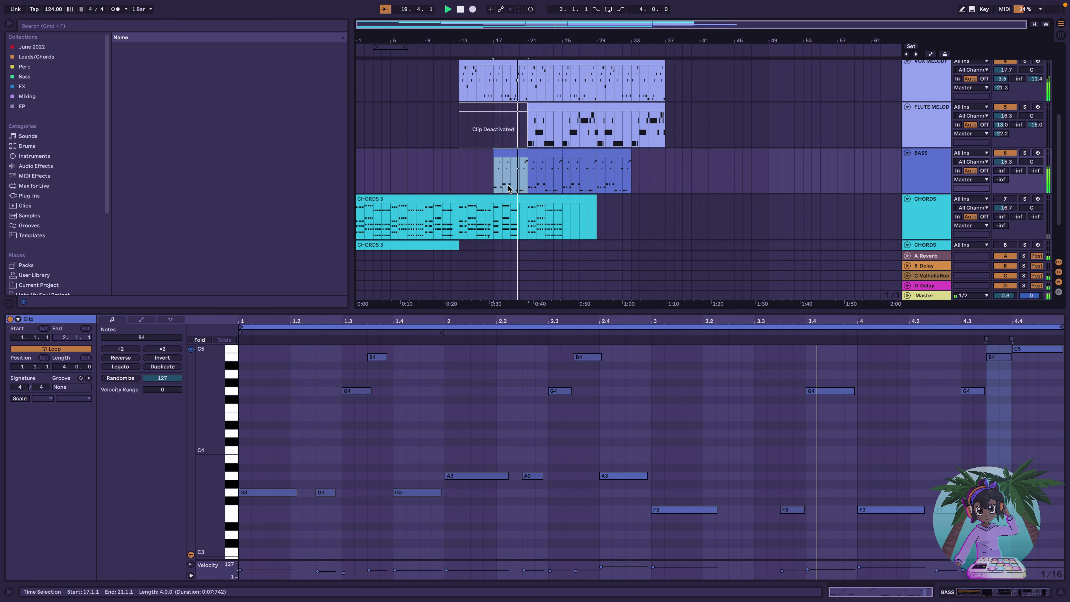
scroll(526, 169, "up", 4)
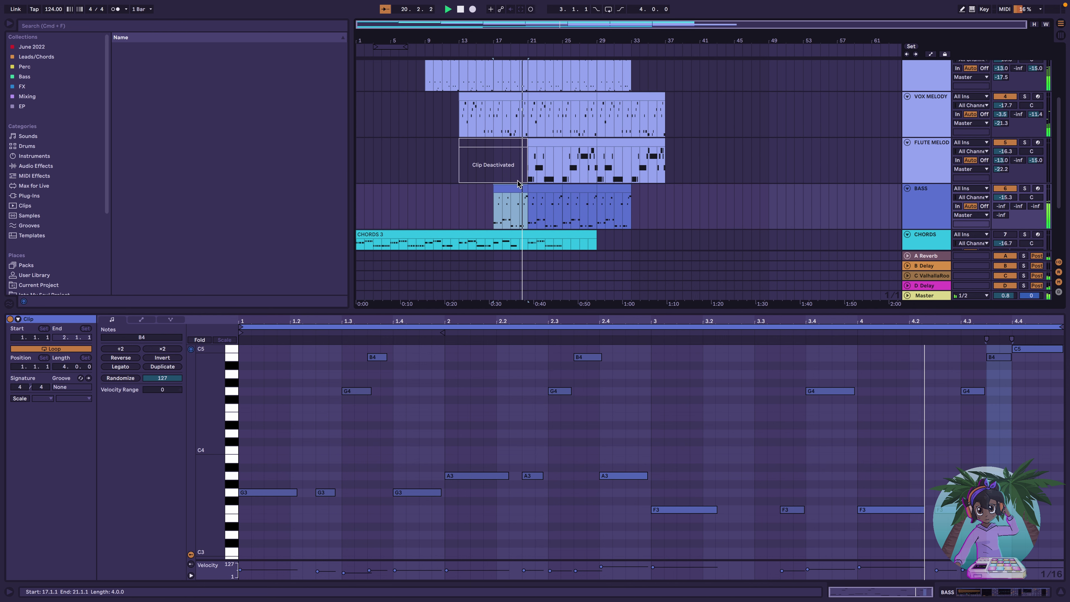
Deactivate the FLUTE MELODY and BASS clips that start at bar 21
left_click(560, 146)
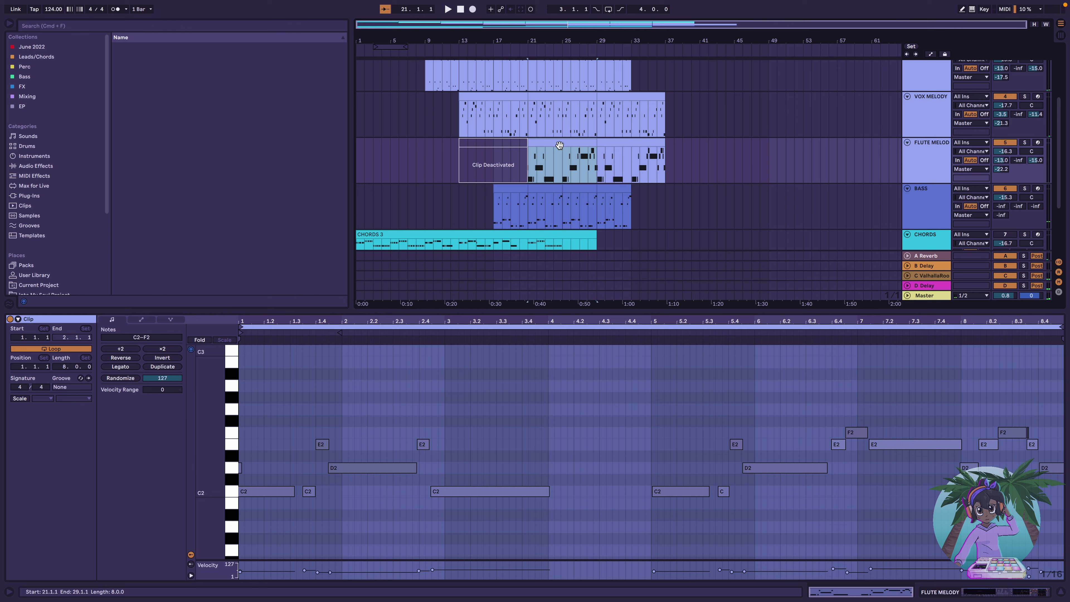
key("0")
scroll(542, 162, "down", 5)
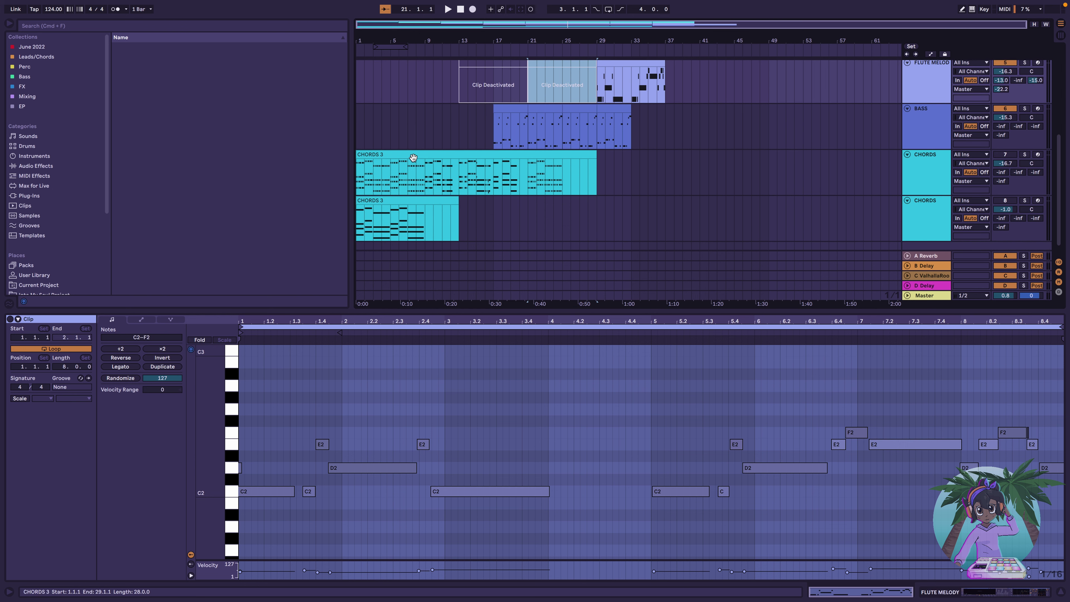
scroll(418, 165, "up", 6)
scroll(418, 165, "down", 4)
scroll(418, 166, "up", 4)
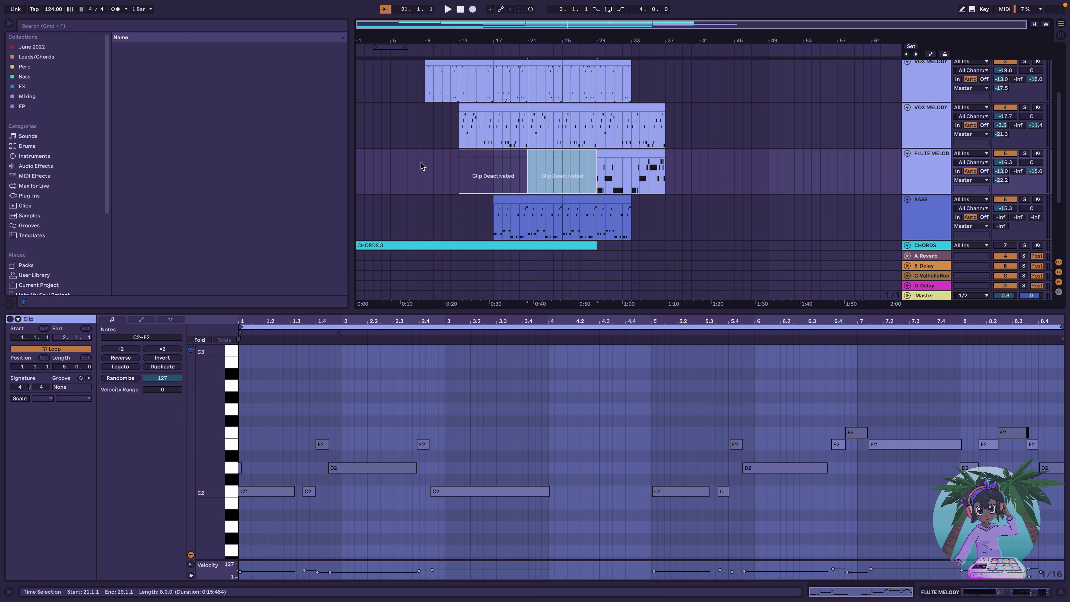
scroll(421, 165, "down", 3)
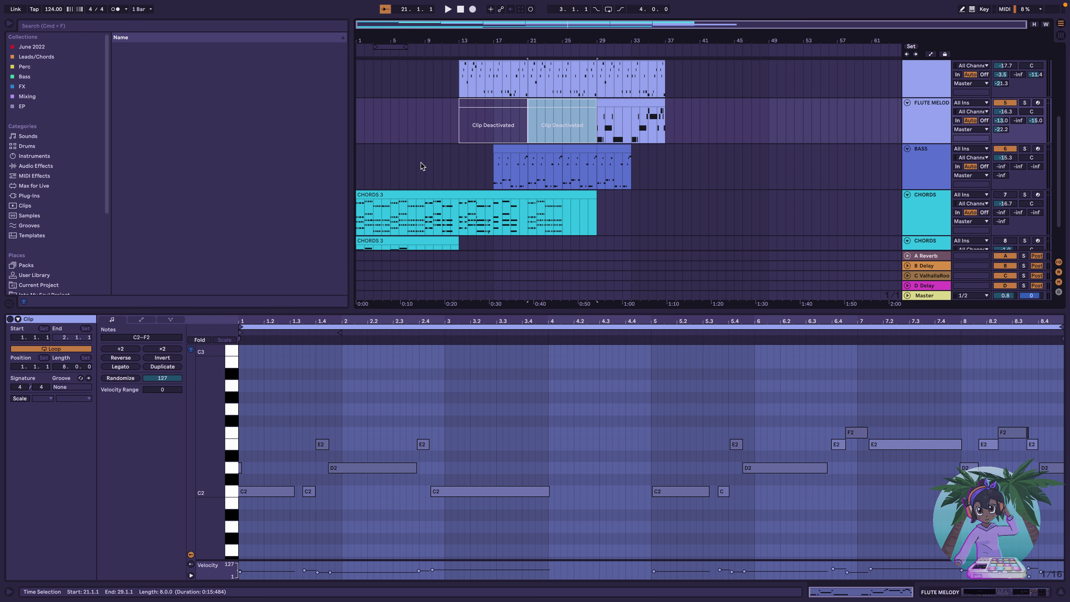
left_click(546, 150)
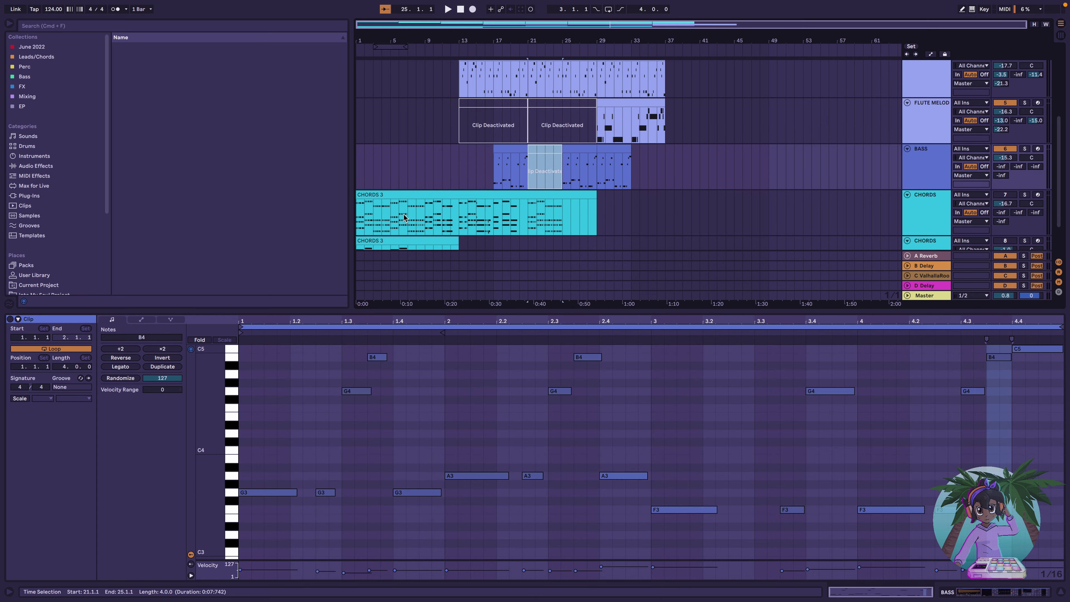
Move the CHORDS 3 clip on track 7 to start at bar 21 and shorten it to end at bar 29
left_click_drag(391, 197, 564, 201)
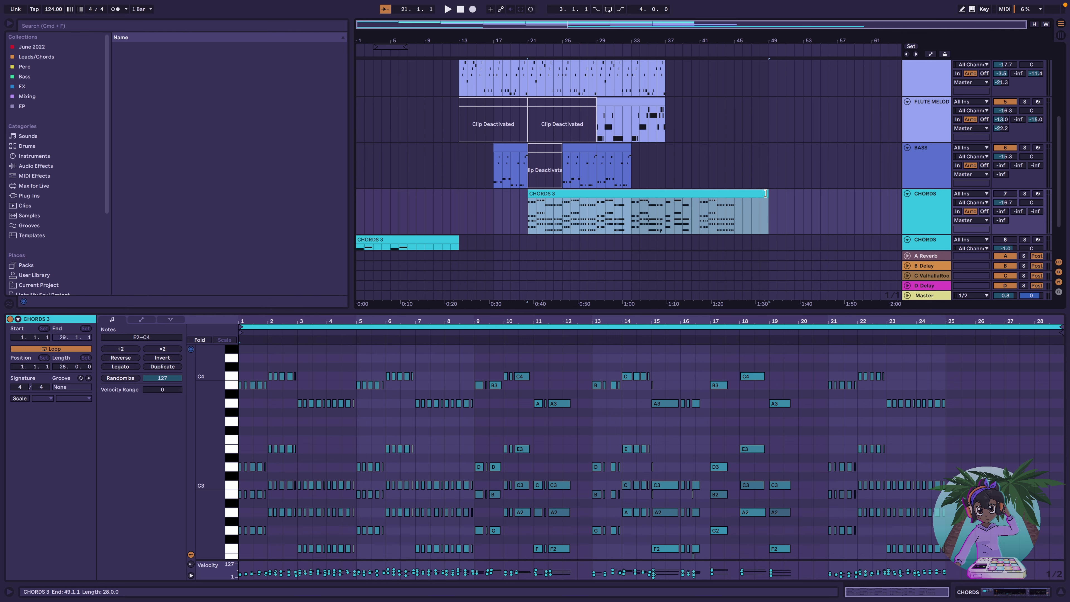
left_click_drag(766, 193, 597, 211)
Activate CHORDS track 7 and play the arrangement from bar 20 to hear its entry
left_click(515, 211)
key("space")
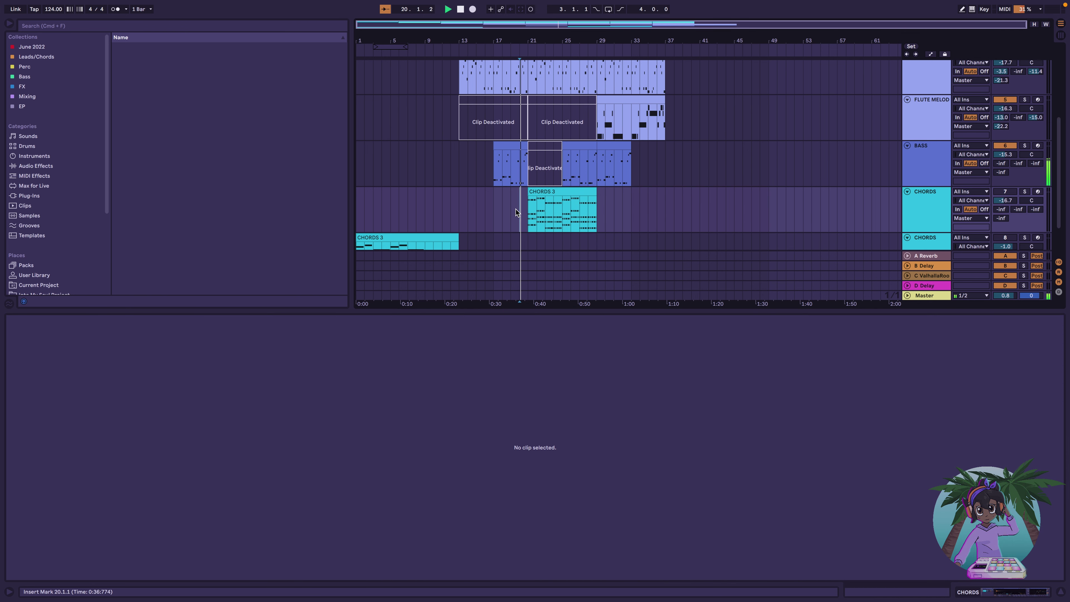
scroll(516, 209, "down", 2)
scroll(516, 209, "up", 3)
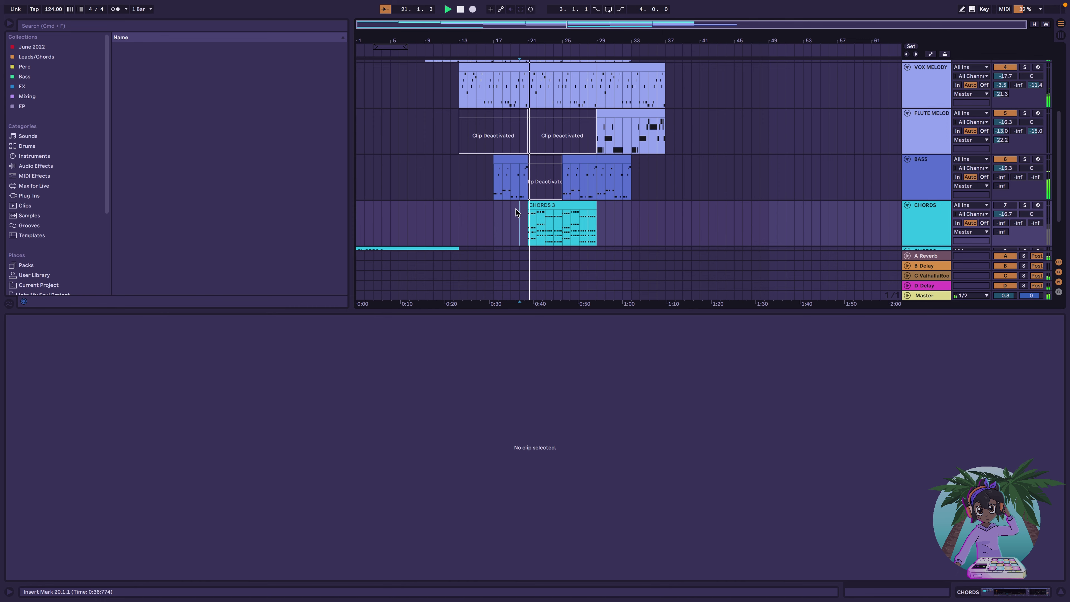
key("space")
left_click(1005, 205)
key("space")
Deactivate the DRUMS clip from bar 21 to bar 25
scroll(646, 229, "up", 2)
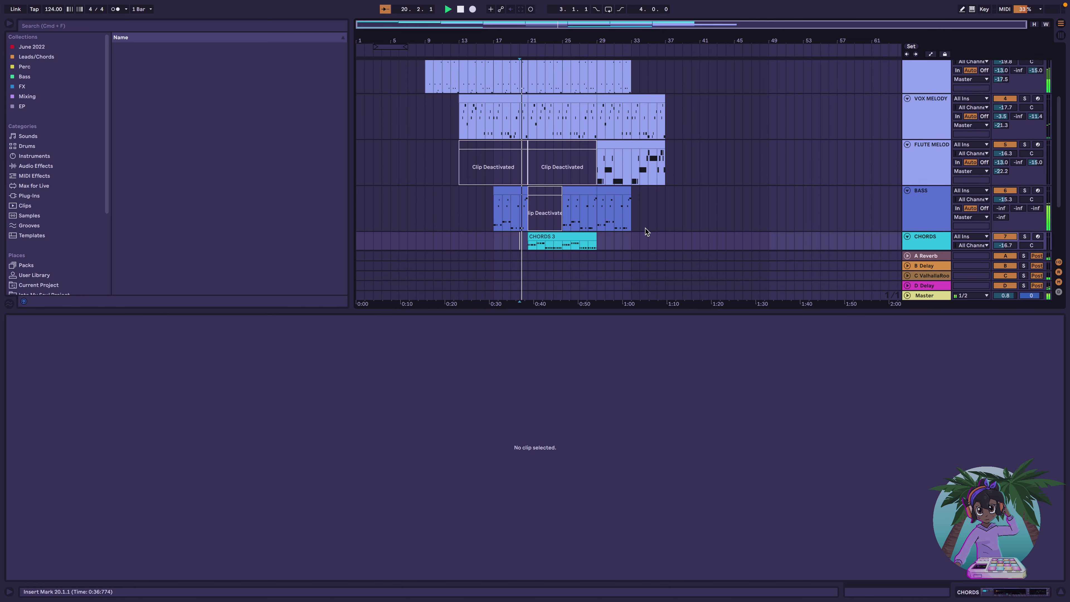
scroll(646, 228, "up", 2)
scroll(546, 151, "up", 2)
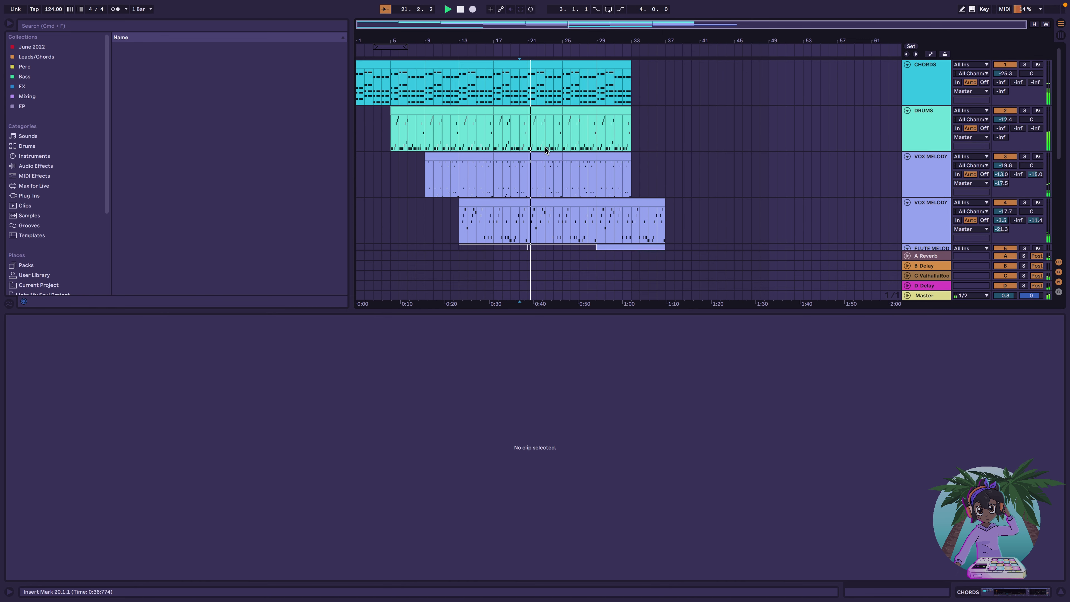
left_click(547, 111)
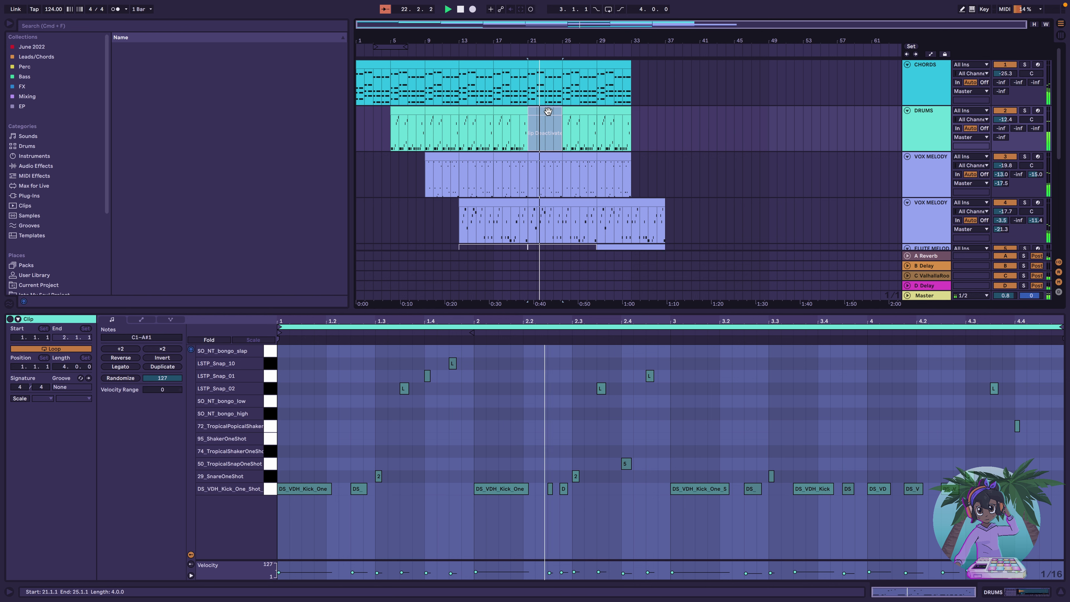
Quantize all notes in the CHORDS 3 clip on track 7 and play the result back
scroll(546, 129, "down", 5)
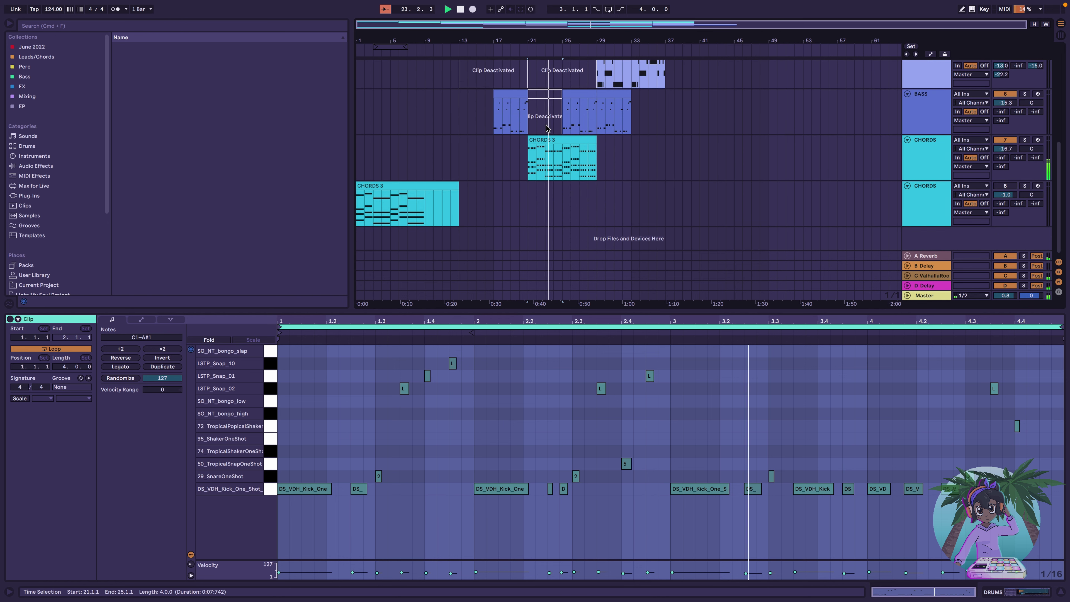
left_click(547, 138)
left_click(507, 453)
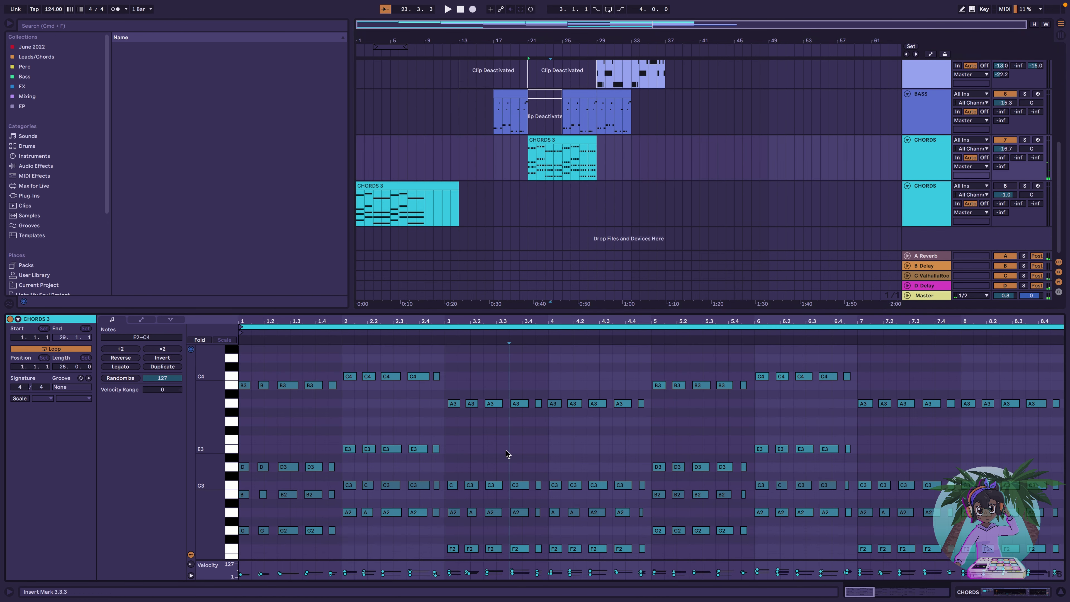
key("super+a")
key("space")
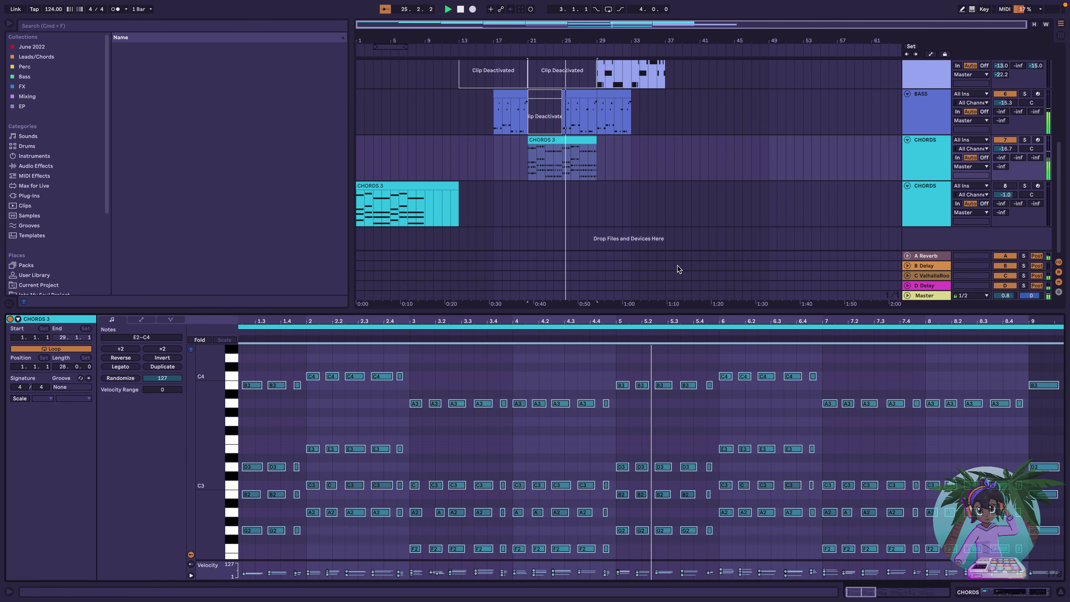
scroll(610, 180, "up", 2)
scroll(610, 179, "down", 2)
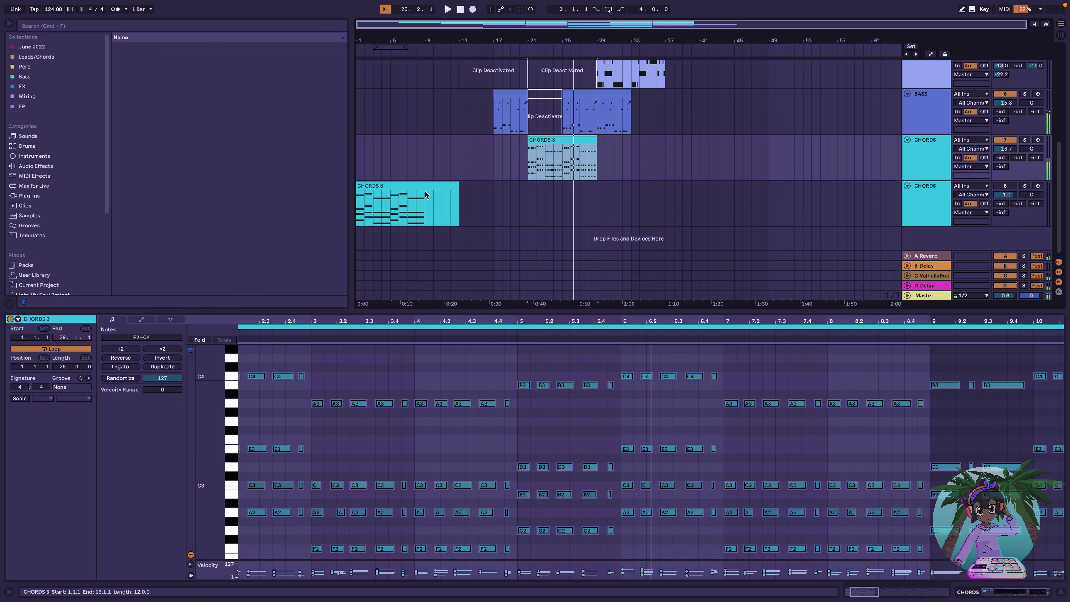
Activate CHORDS track 8 and play its CHORDS 3 clip from bar 1
scroll(414, 193, "up", 10)
scroll(413, 192, "down", 10)
scroll(414, 192, "up", 10)
scroll(414, 192, "down", 10)
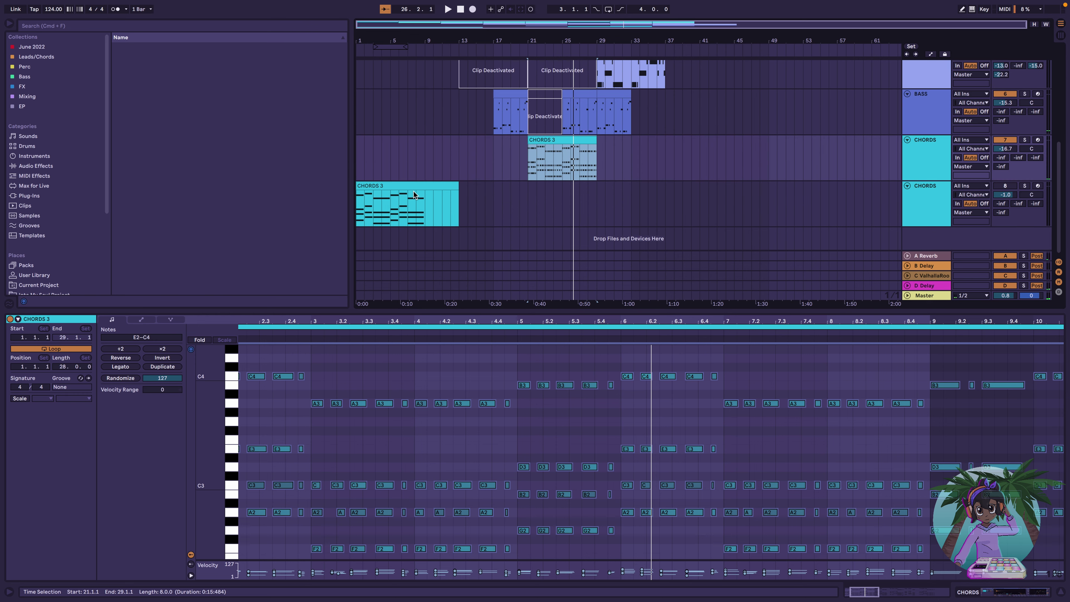
left_click(405, 189)
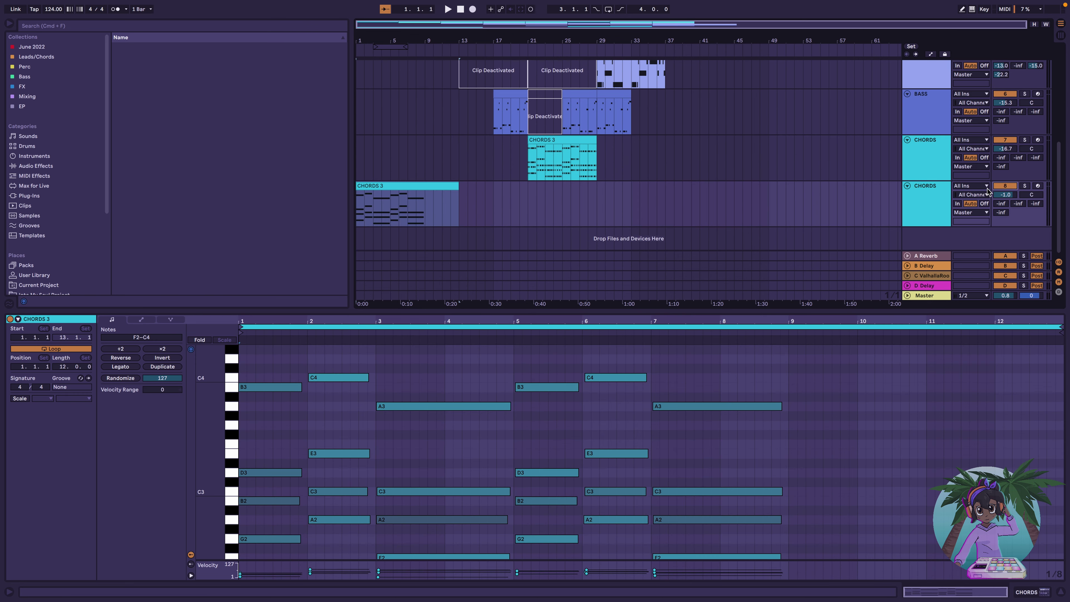
key("space")
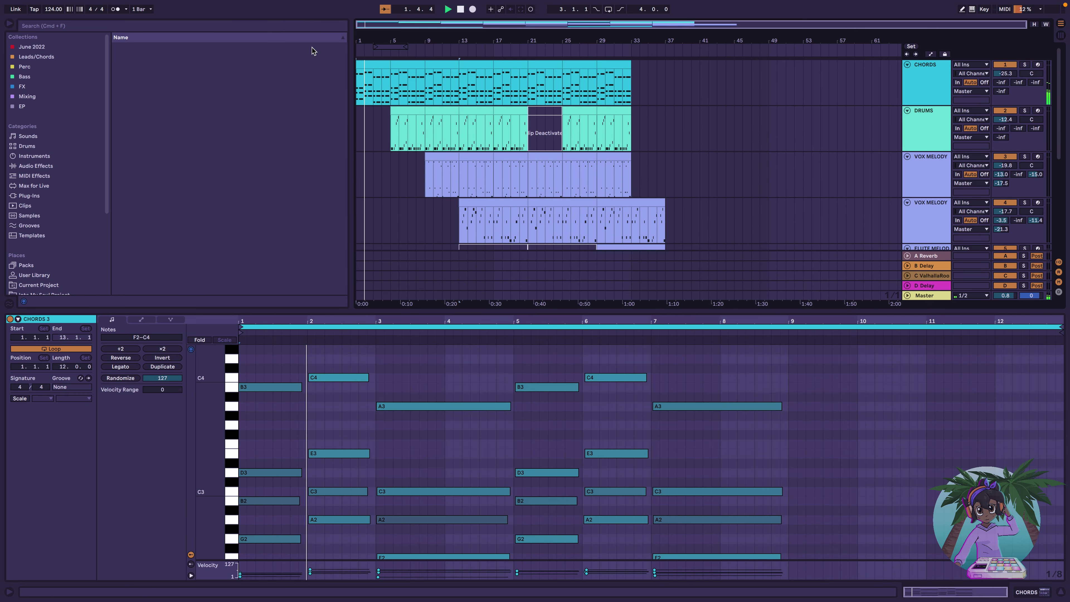
Deactivate the first CHORDS clip on track 1 and restart playback from bar 1
left_click(365, 66)
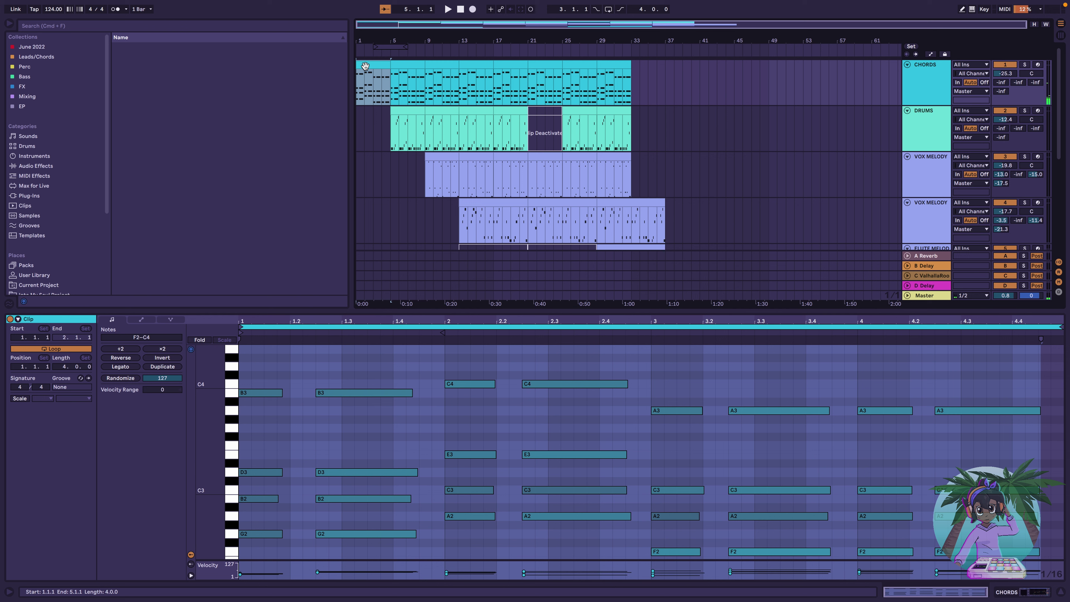
key("space")
scroll(371, 131, "down", 5)
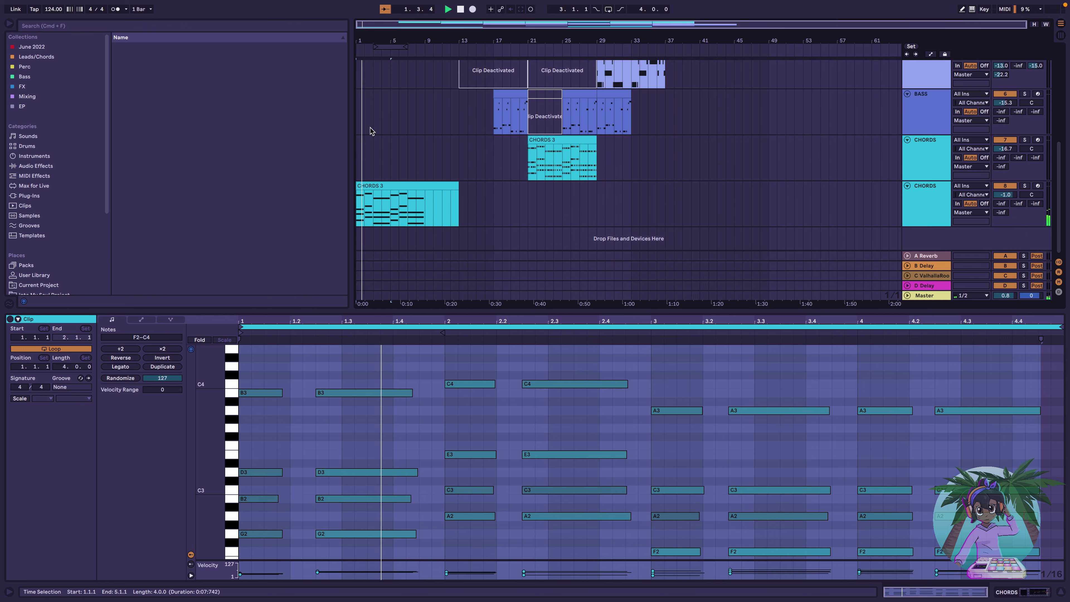
Set the A Reverb send of CHORDS track 8 to -10.0 dB and listen to it in the arrangement
left_click_drag(1001, 203, 1001, 162)
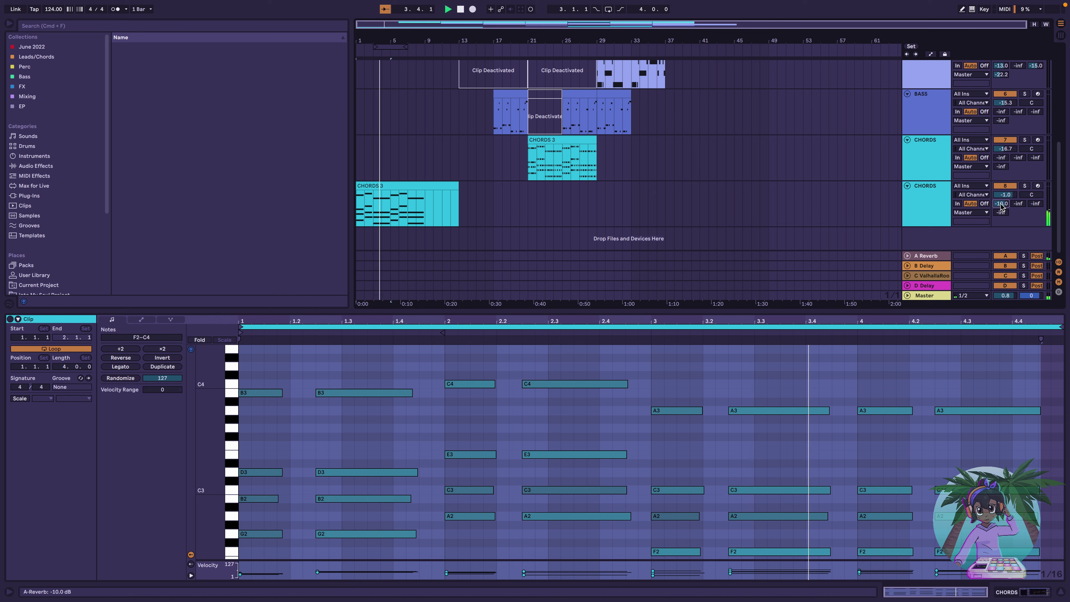
scroll(480, 205, "up", 5)
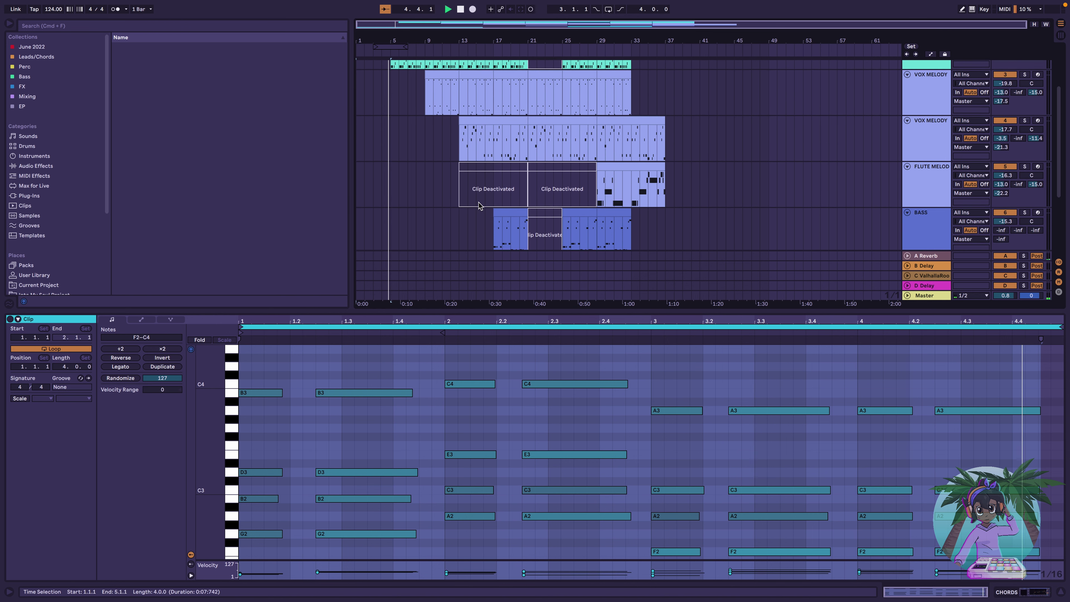
scroll(480, 206, "up", 2)
scroll(480, 206, "down", 6)
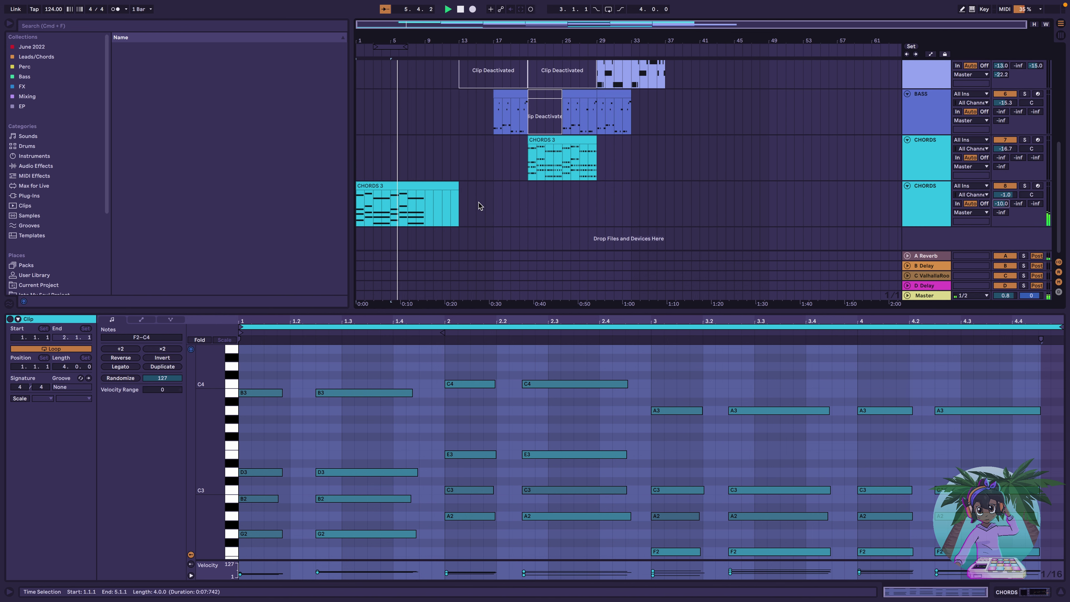
scroll(480, 206, "up", 6)
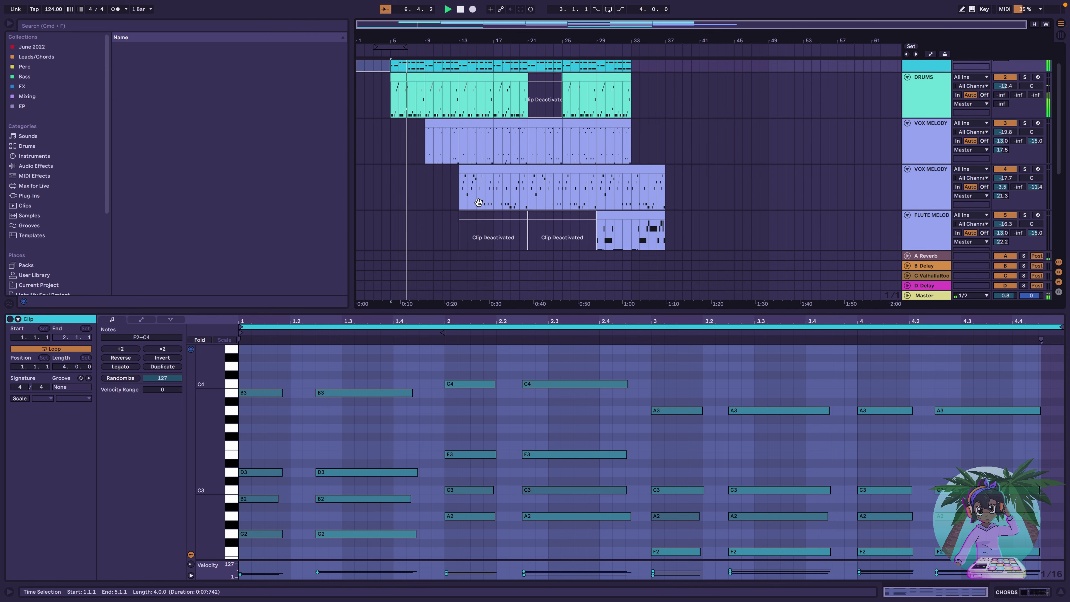
scroll(479, 203, "down", 6)
key("space")
Move the CHORDS 3 clip on track 8 to start at bar 21
left_click(403, 186)
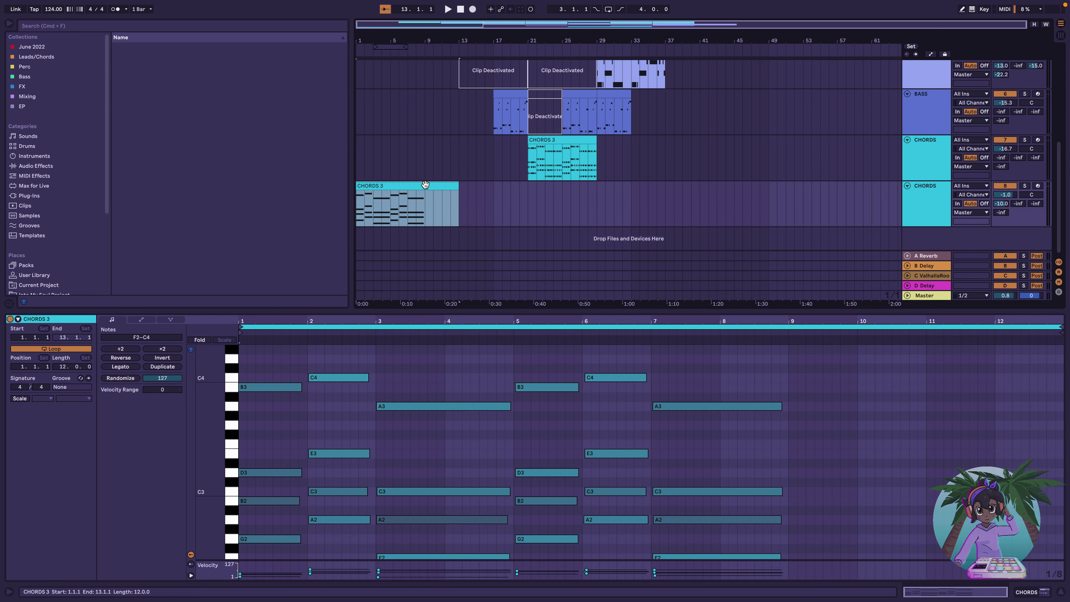
left_click_drag(425, 185, 590, 191)
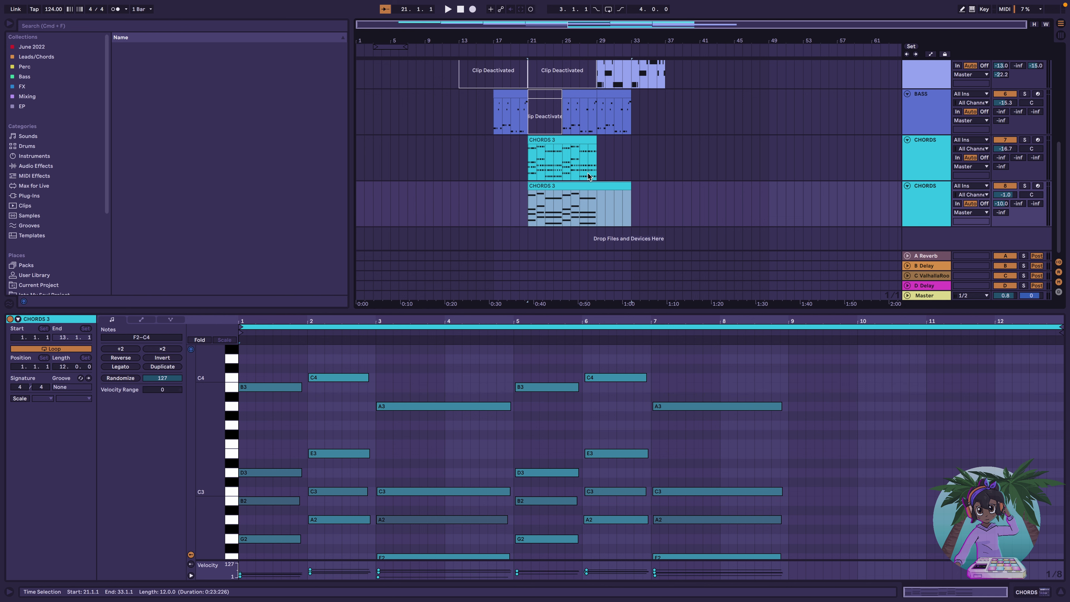
Make the CHORDS 3 clip on track 7 start at bar 25 and end at bar 33
left_click_drag(546, 140, 581, 142)
left_click(561, 190)
scroll(561, 189, "up", 5)
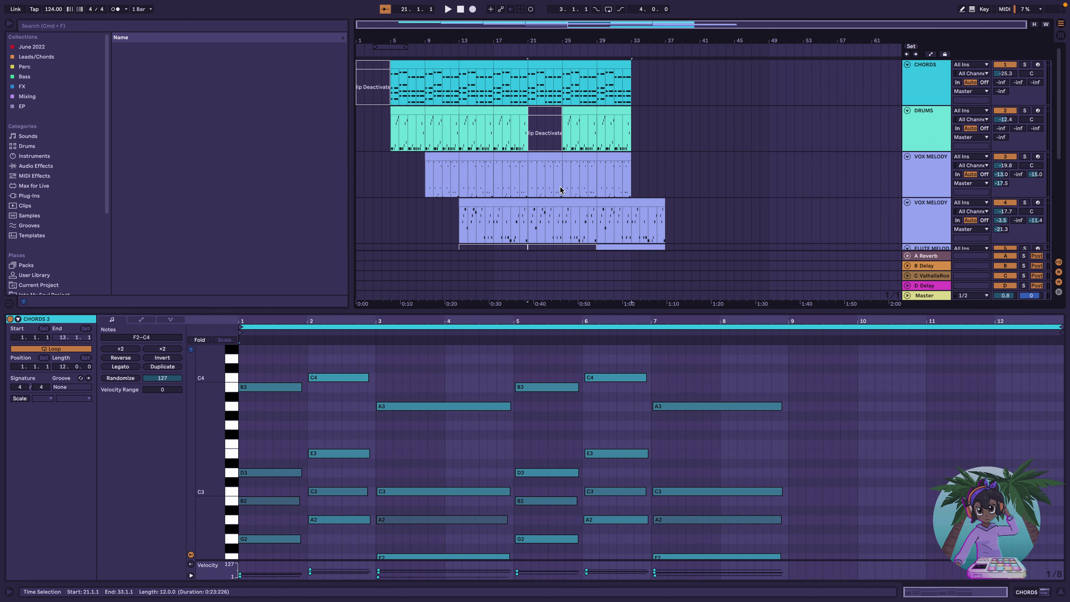
Reactivate the first CHORDS clip on track 1 and play the arrangement from bar 1
left_click(377, 63)
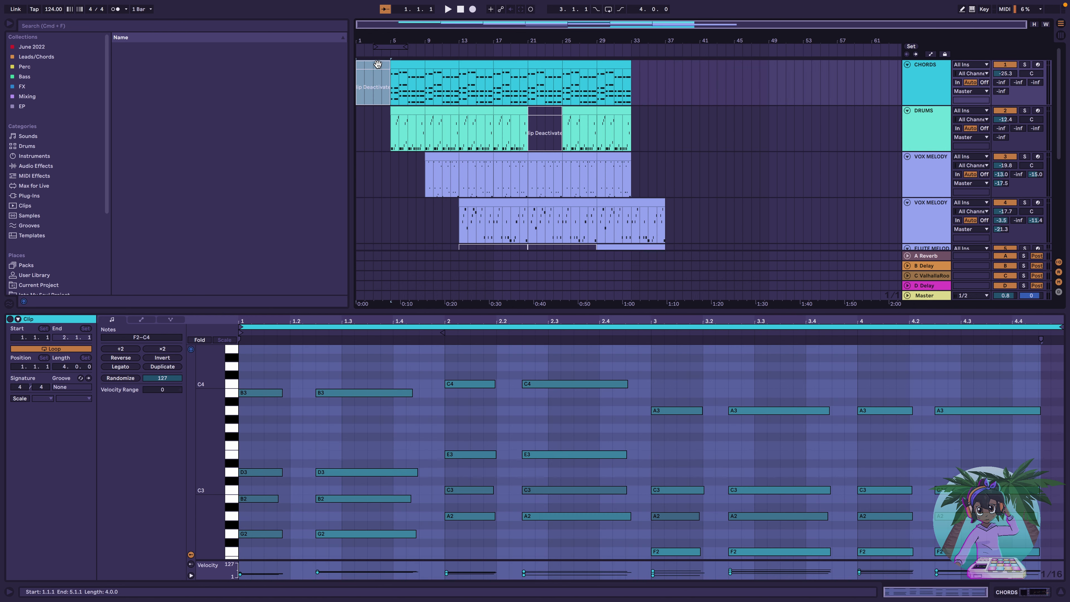
key("space")
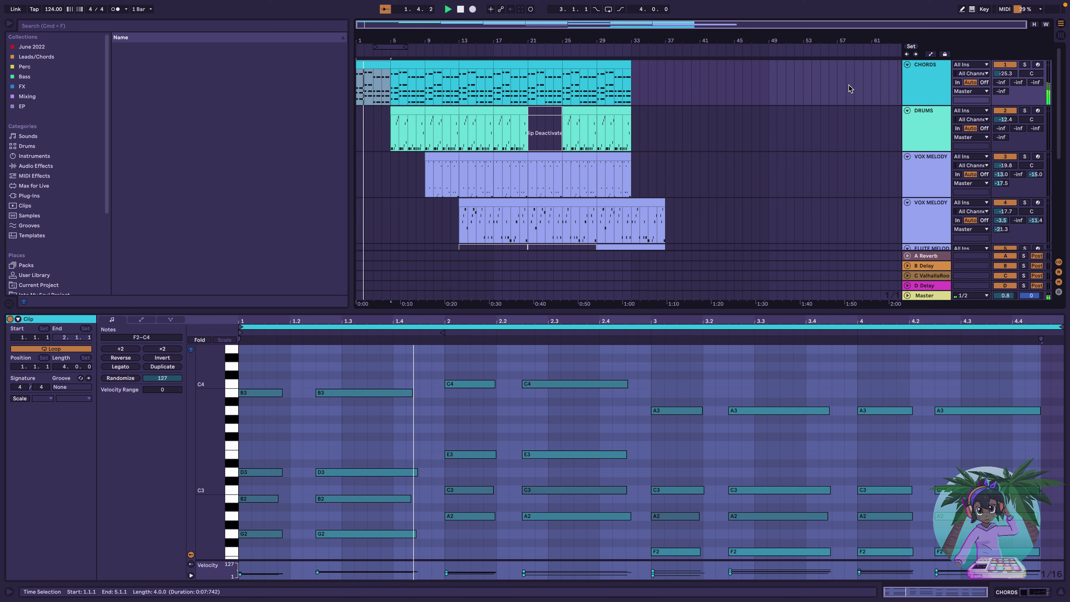
scroll(720, 139, "down", 5)
scroll(720, 140, "up", 5)
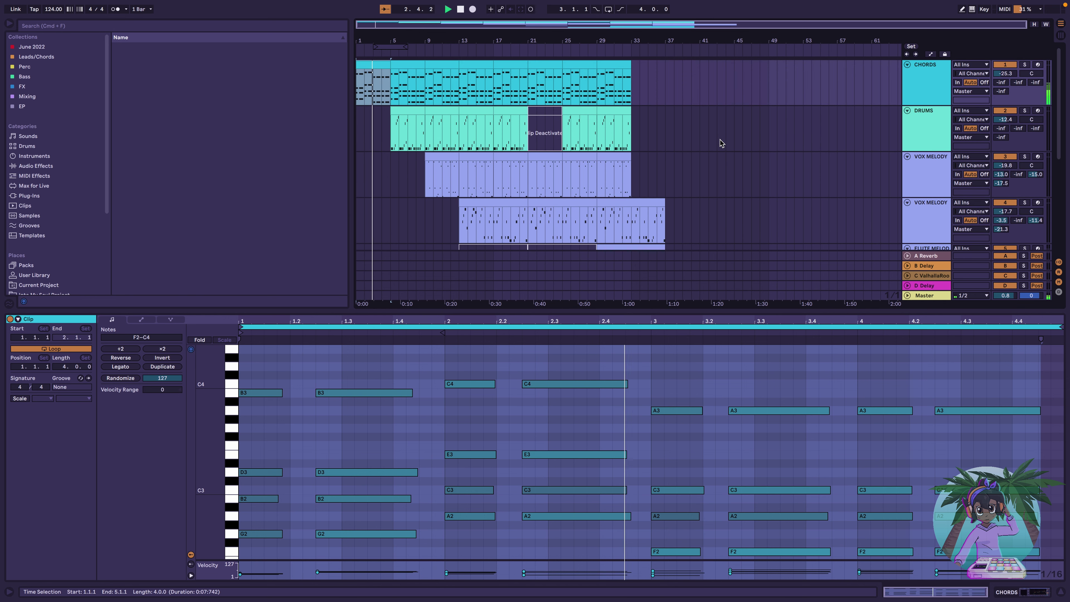
Look over all tracks from CHORDS track 1 to CHORDS track 8, checking where each one's clips enter
scroll(720, 139, "down", 5)
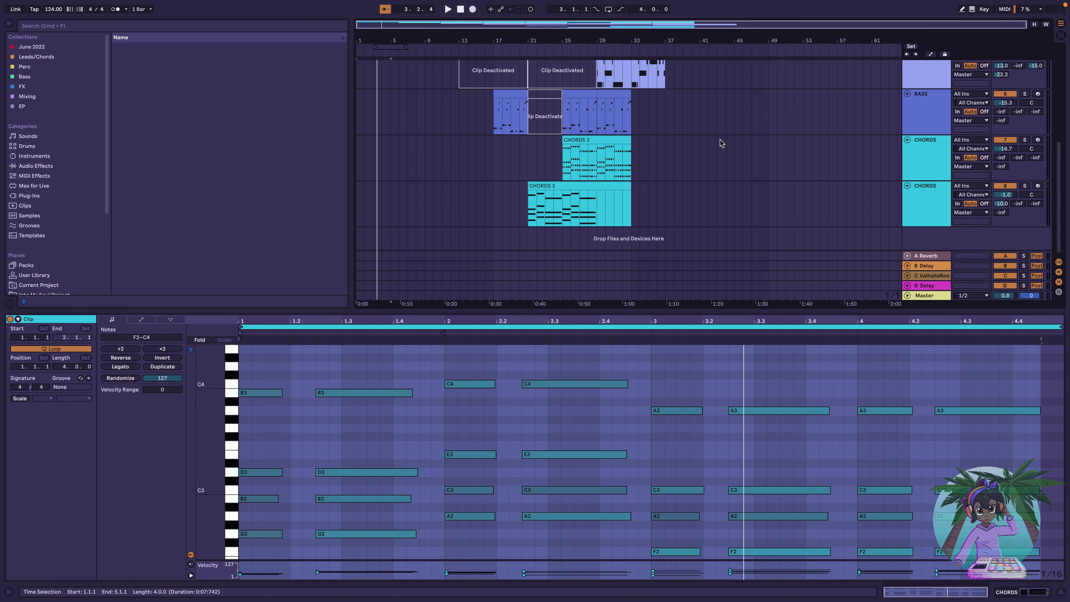
scroll(720, 139, "up", 5)
scroll(721, 140, "down", 5)
scroll(721, 140, "up", 5)
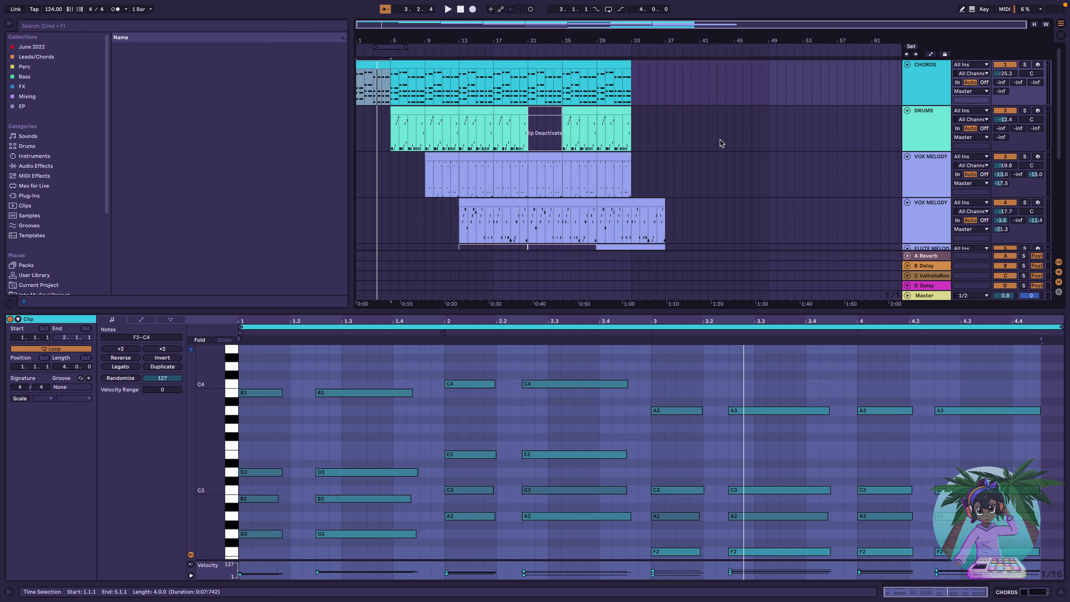
scroll(720, 140, "down", 5)
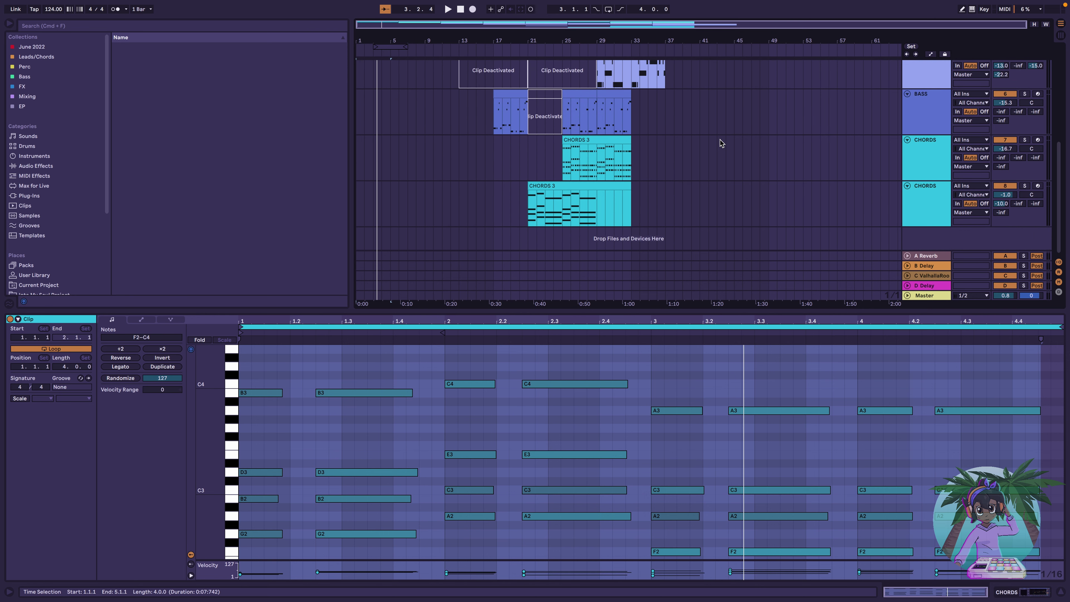
scroll(720, 139, "up", 5)
scroll(720, 139, "down", 5)
scroll(720, 140, "up", 5)
scroll(537, 235, "down", 5)
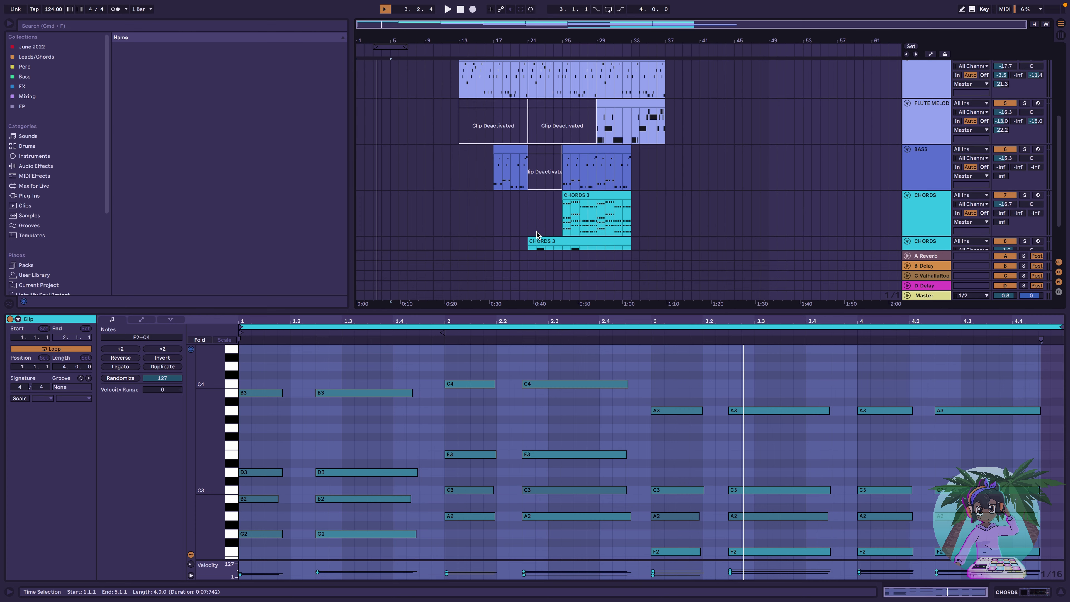
scroll(557, 206, "up", 2)
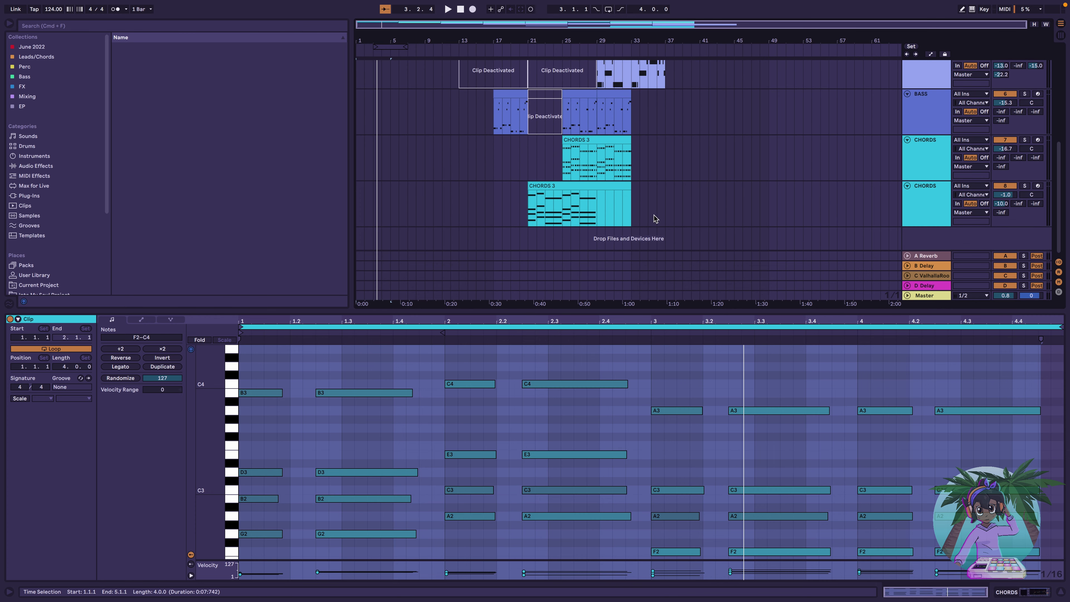
scroll(623, 219, "up", 6)
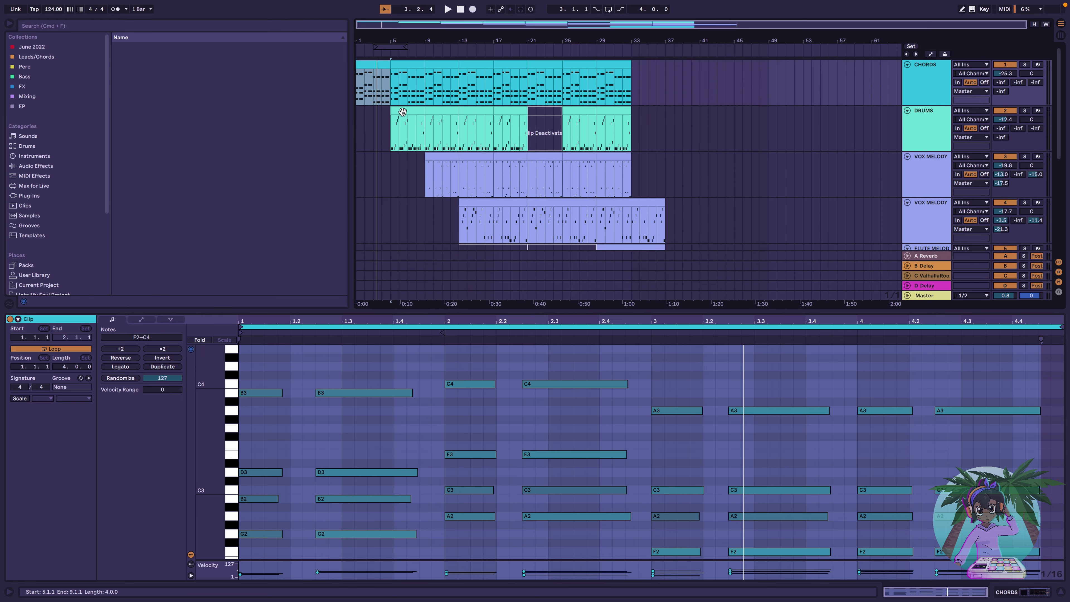
Play the arrangement from the BASS clip at bar 17 and listen to the lead-in to bar 21
scroll(454, 144, "down", 5)
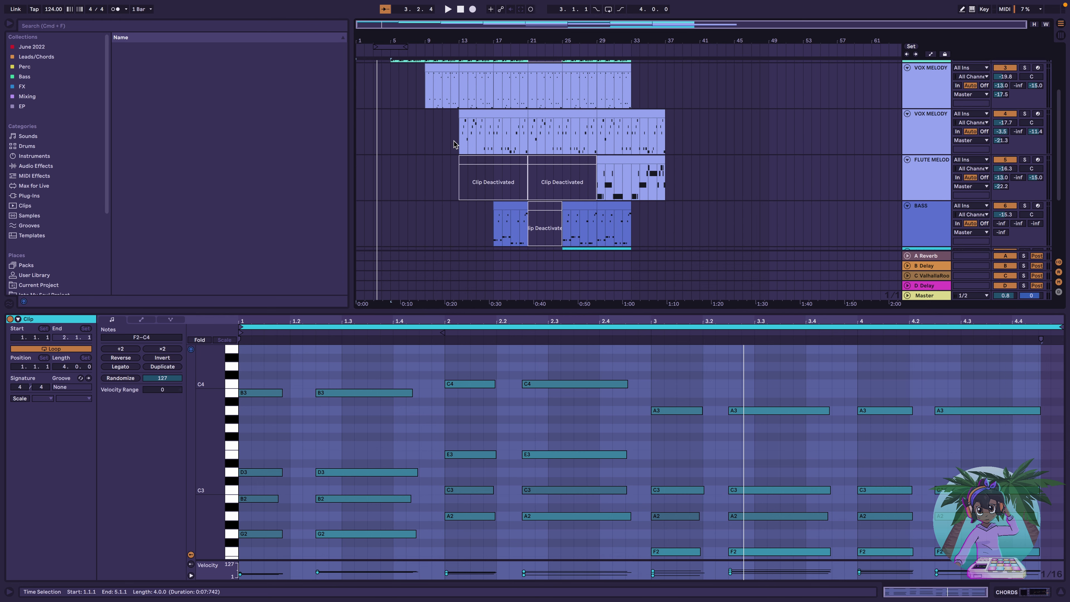
scroll(454, 145, "down", 2)
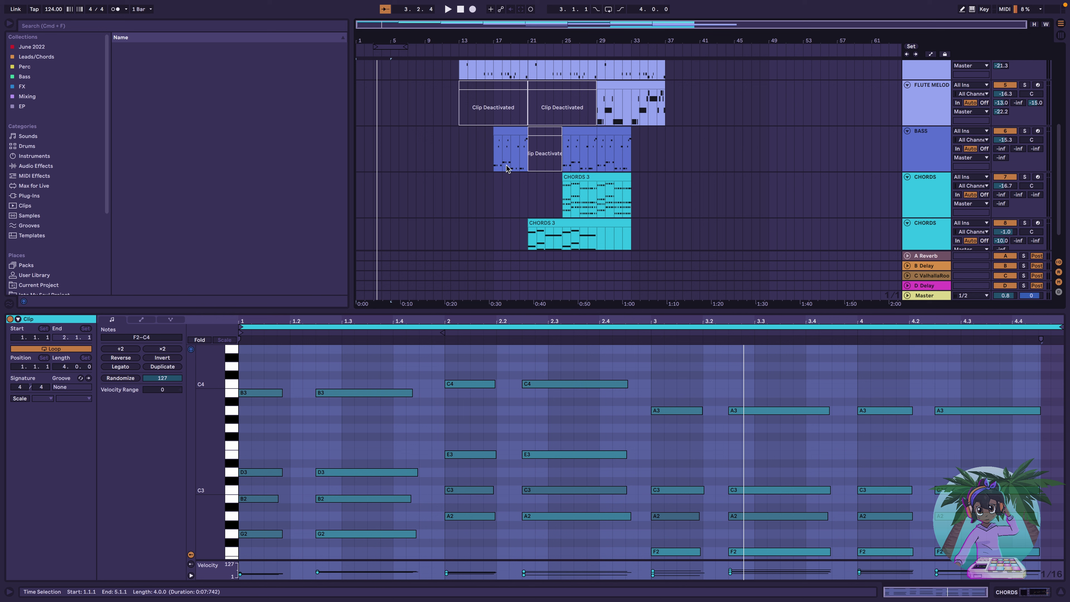
left_click(506, 132)
key("space")
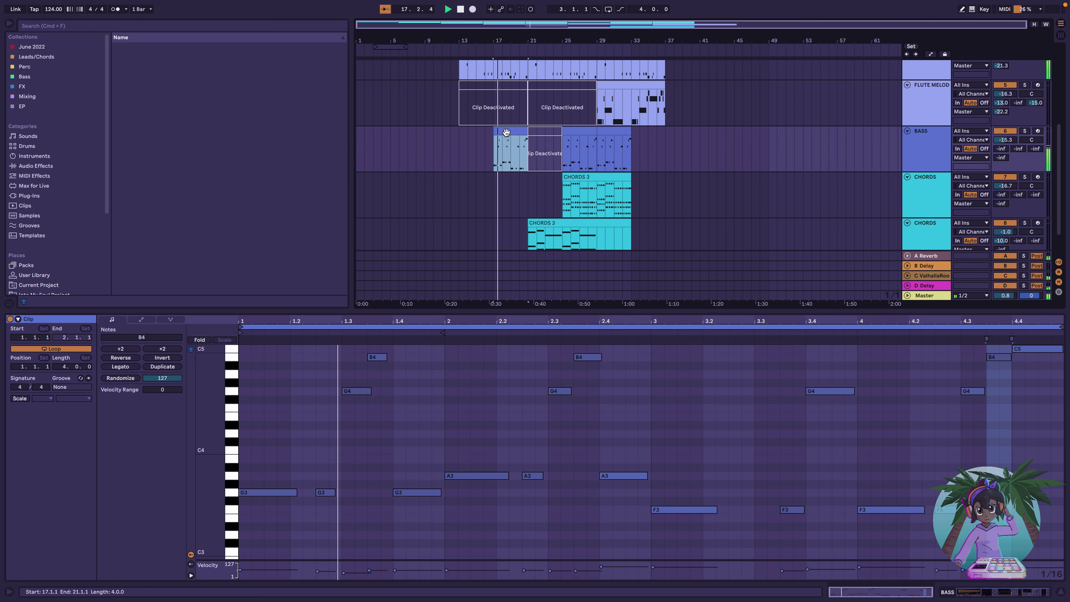
scroll(507, 133, "up", 1)
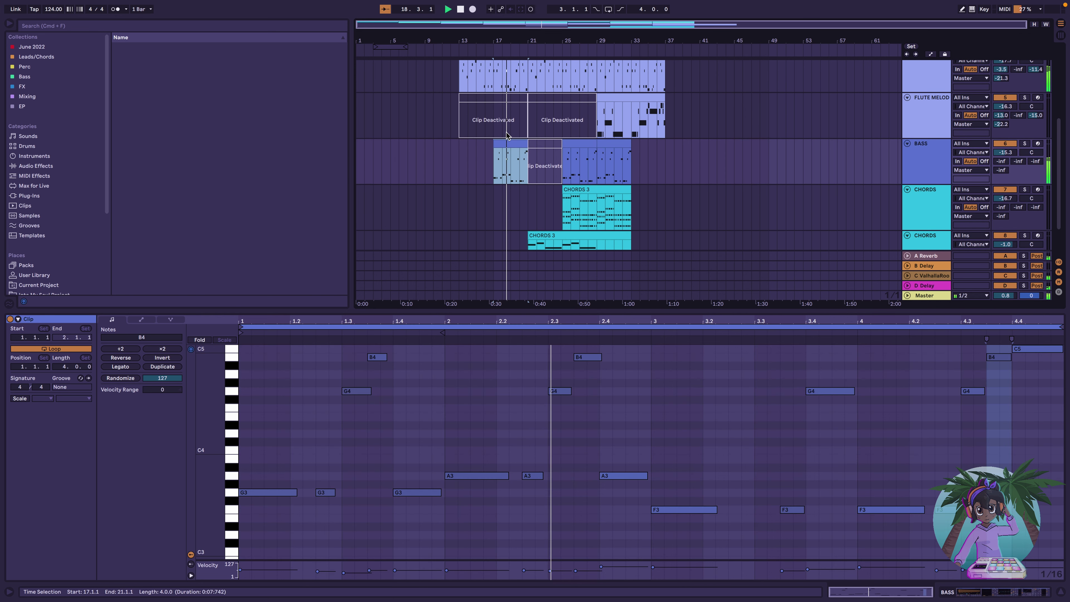
scroll(508, 135, "up", 3)
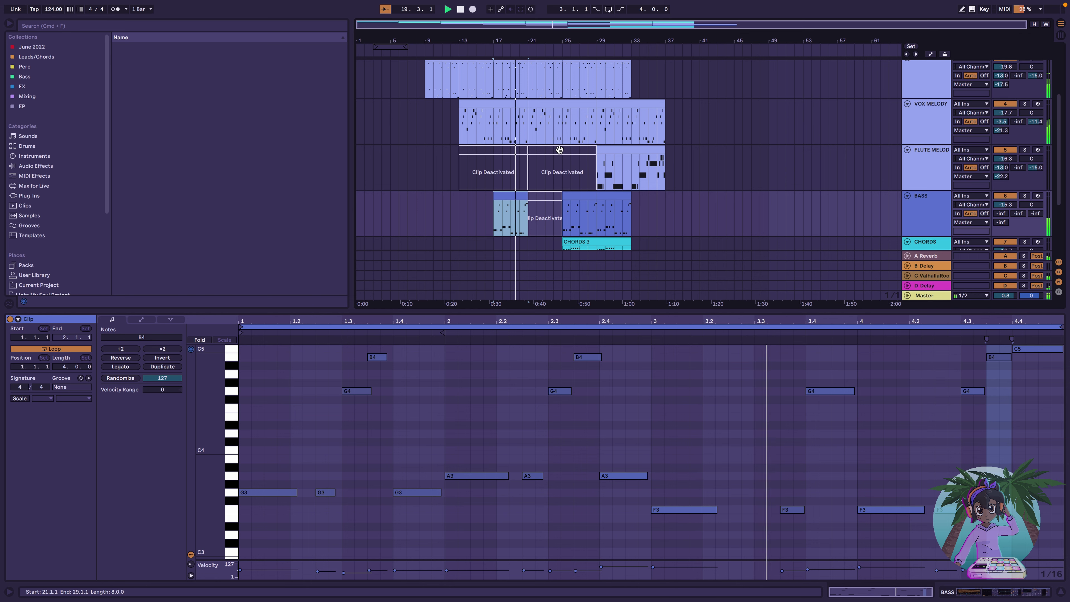
Move the deactivated FLUTE MELODY clip at bar 21 to start at bar 25 and reactivate it
left_click_drag(569, 150, 595, 152)
key("0")
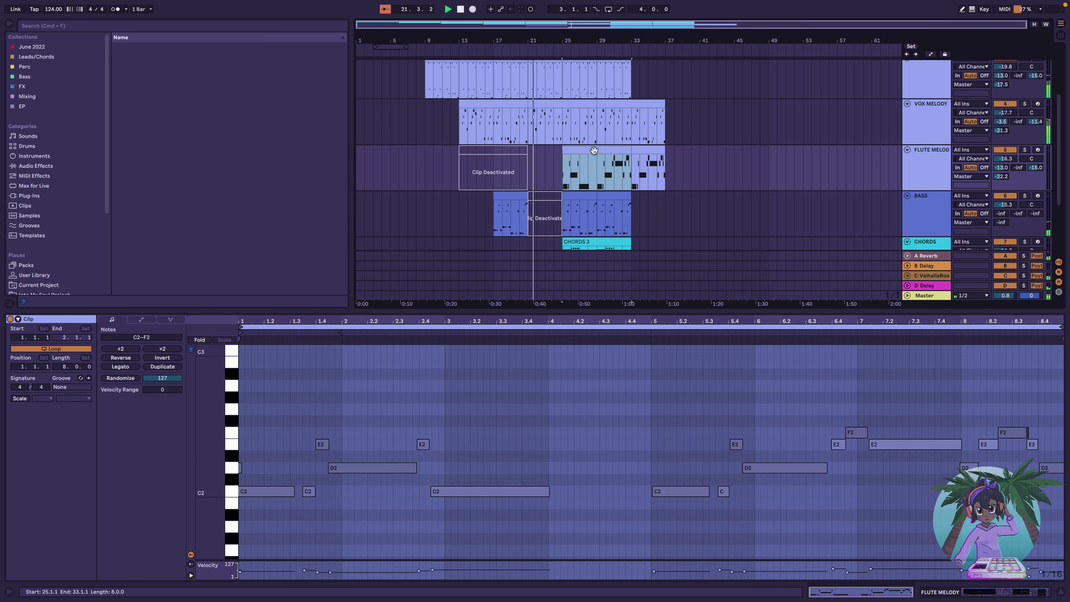
Delete the leftover FLUTE MELODY clip at bar 33 and trim the last VOX MELODY clip on track 4 to end at bar 33
left_click(649, 152)
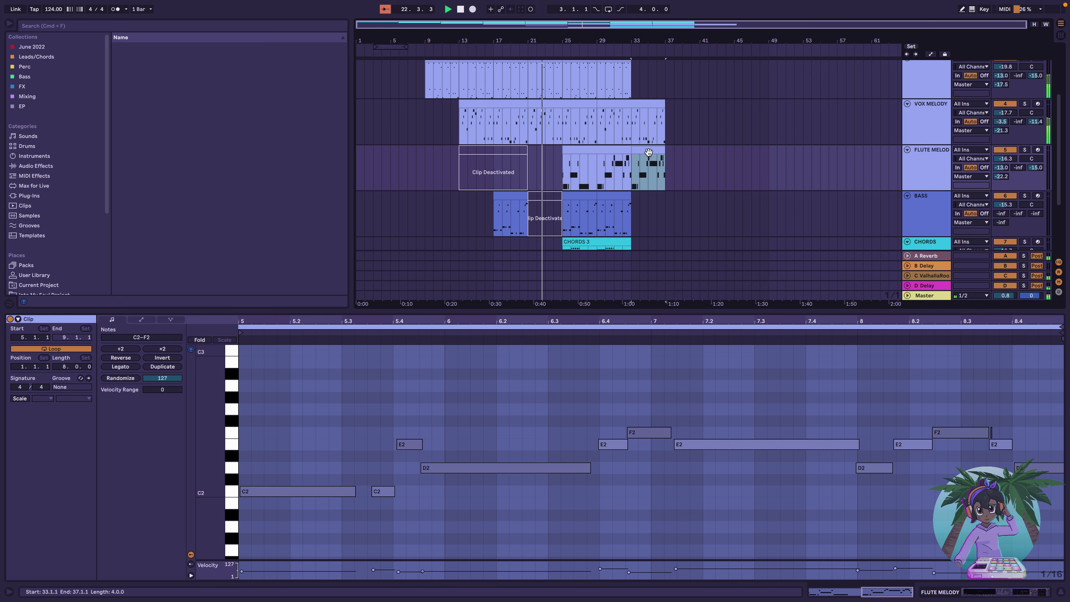
key("Delete")
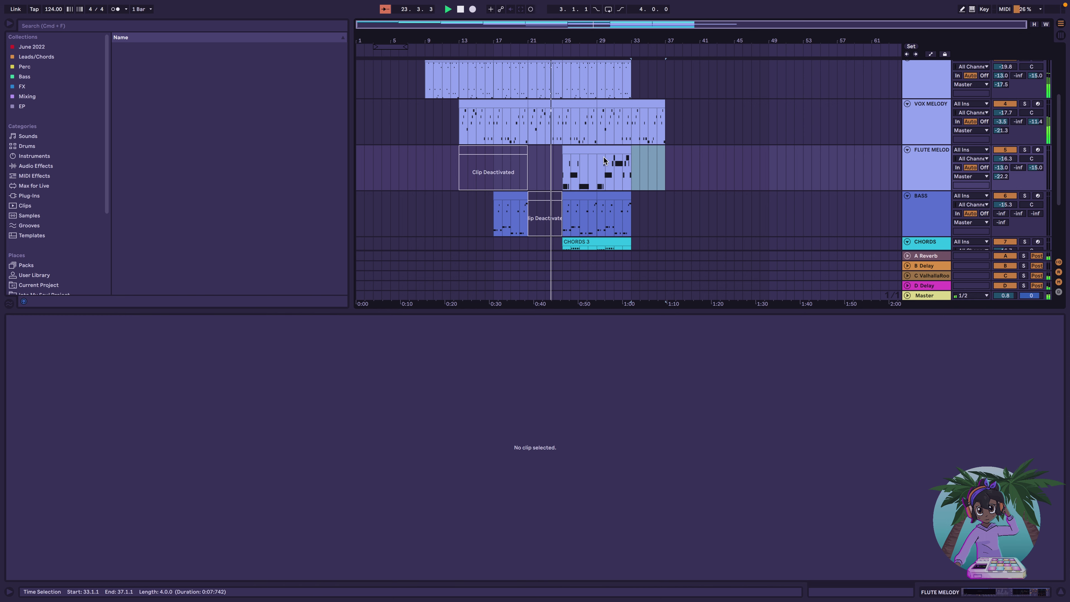
left_click_drag(665, 104, 631, 106)
scroll(597, 132, "down", 5)
scroll(597, 132, "up", 4)
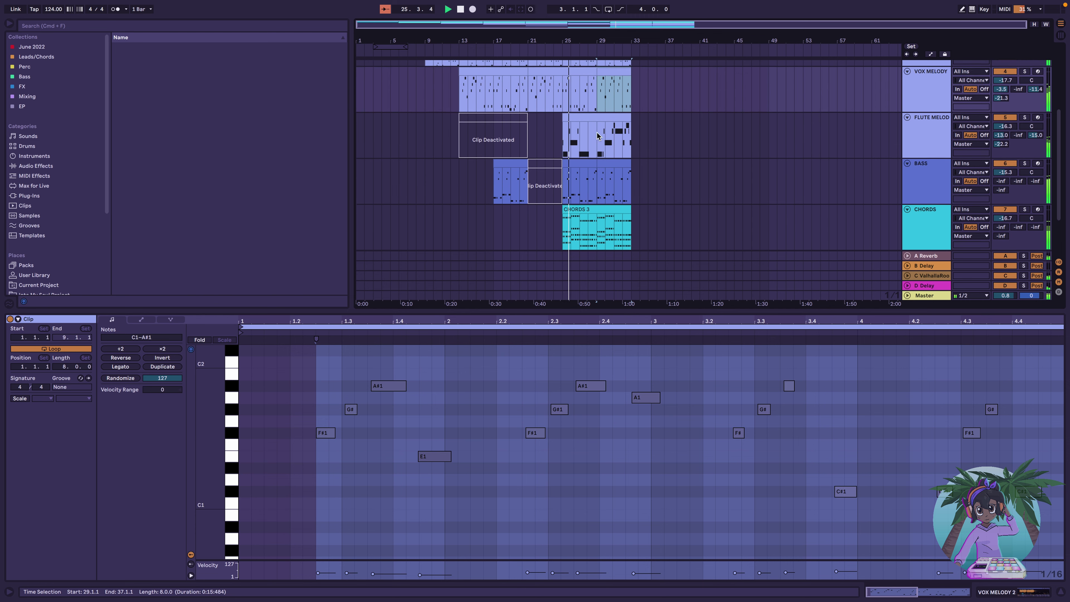
Quantize all notes in the FLUTE MELODY clip at bar 25, then set that track's volume to -13.7 dB during playback
key("space")
left_click(591, 135)
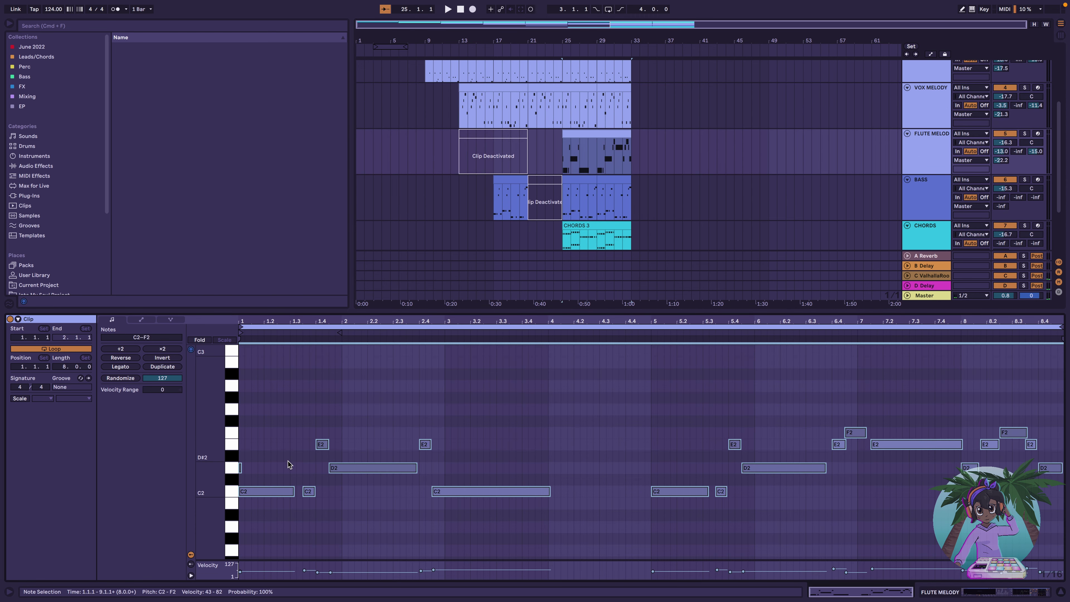
left_click(222, 463)
key("space")
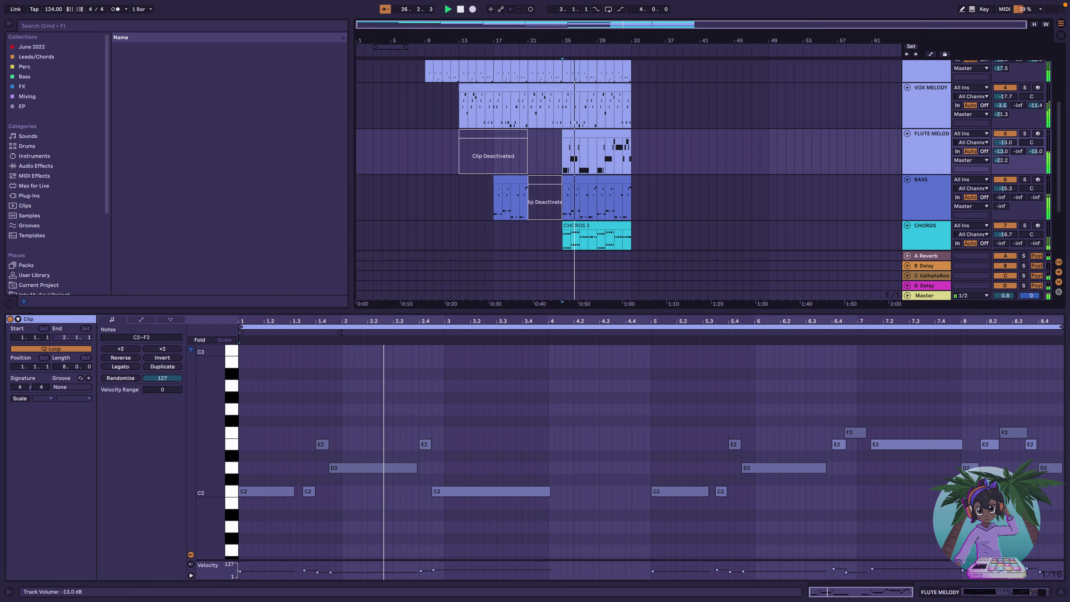
left_click_drag(1049, 153, 1049, 147)
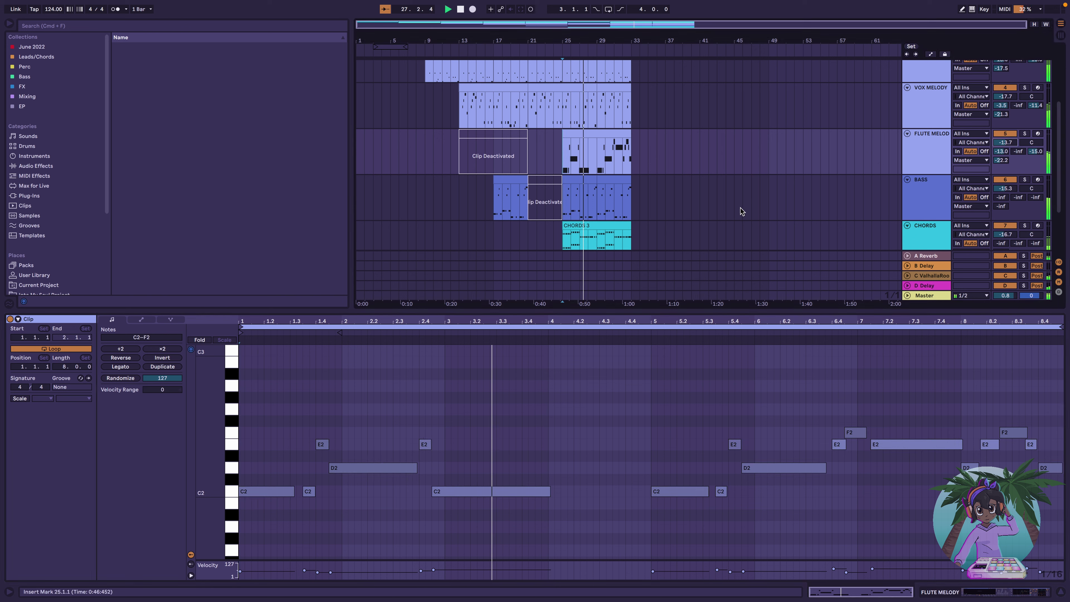
Trim the CHORDS 3 clip on track 8 so that it ends at bar 25
scroll(741, 210, "down", 2)
scroll(741, 210, "down", 2)
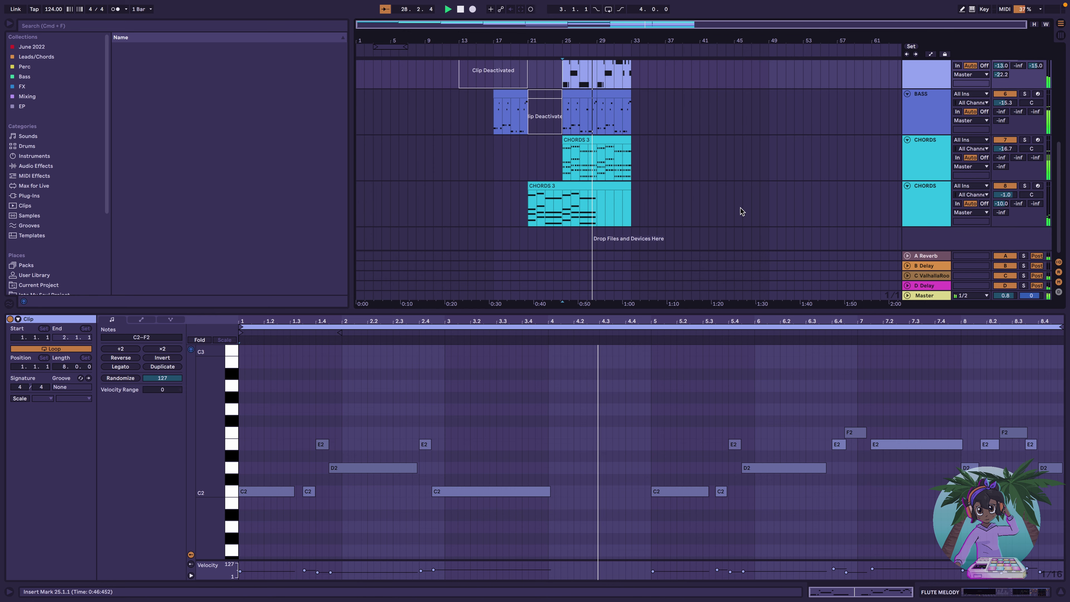
left_click_drag(626, 185, 561, 188)
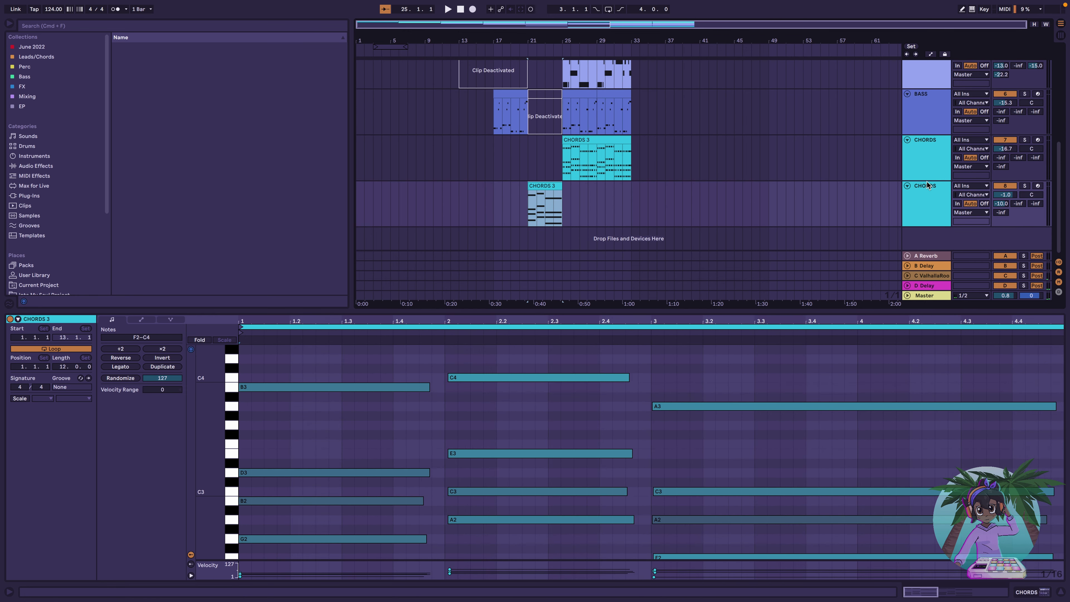
Display the devices of CHORDS track 8 and play its CHORDS 3 clip from bar 21
left_click(929, 199)
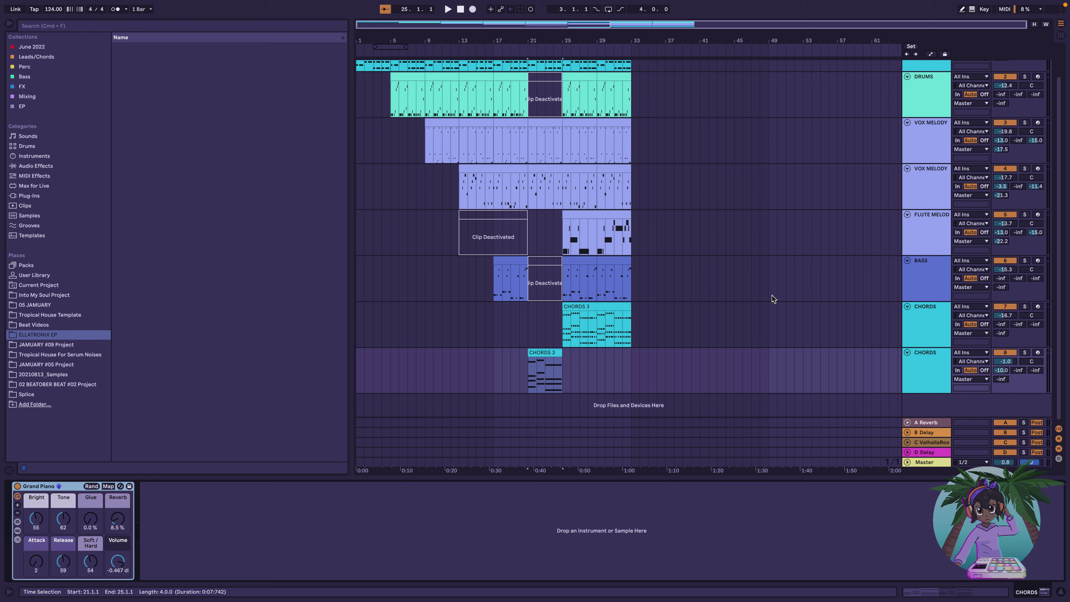
left_click(925, 361)
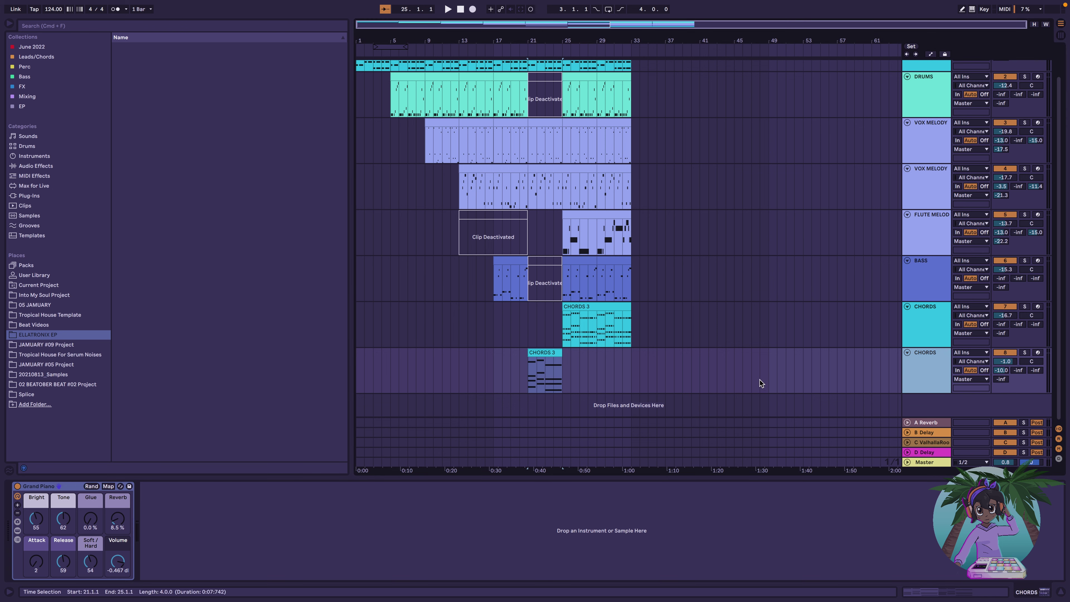
left_click(45, 166)
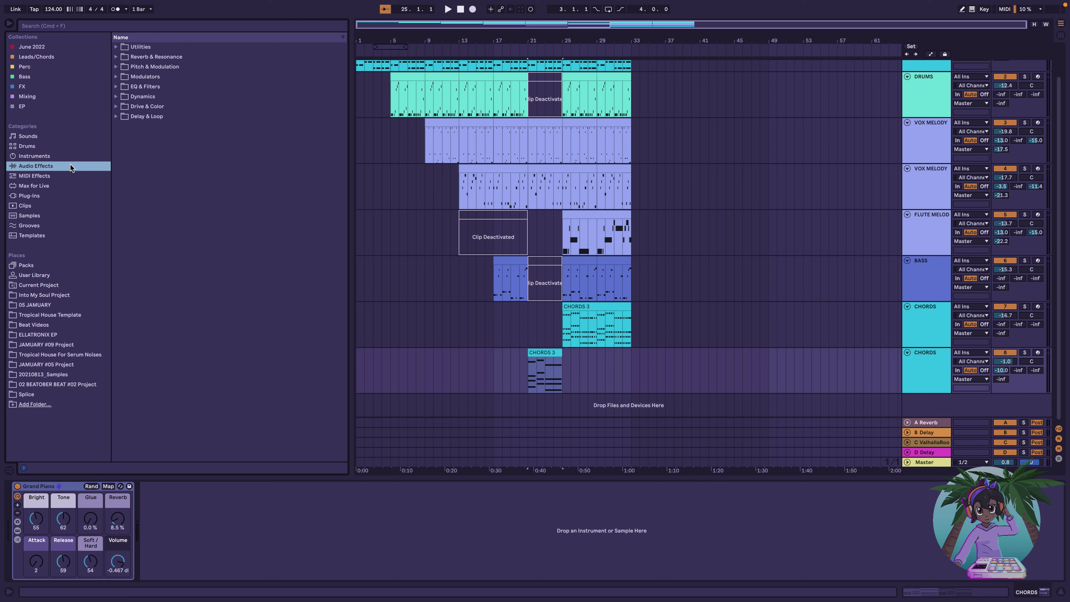
left_click(553, 362)
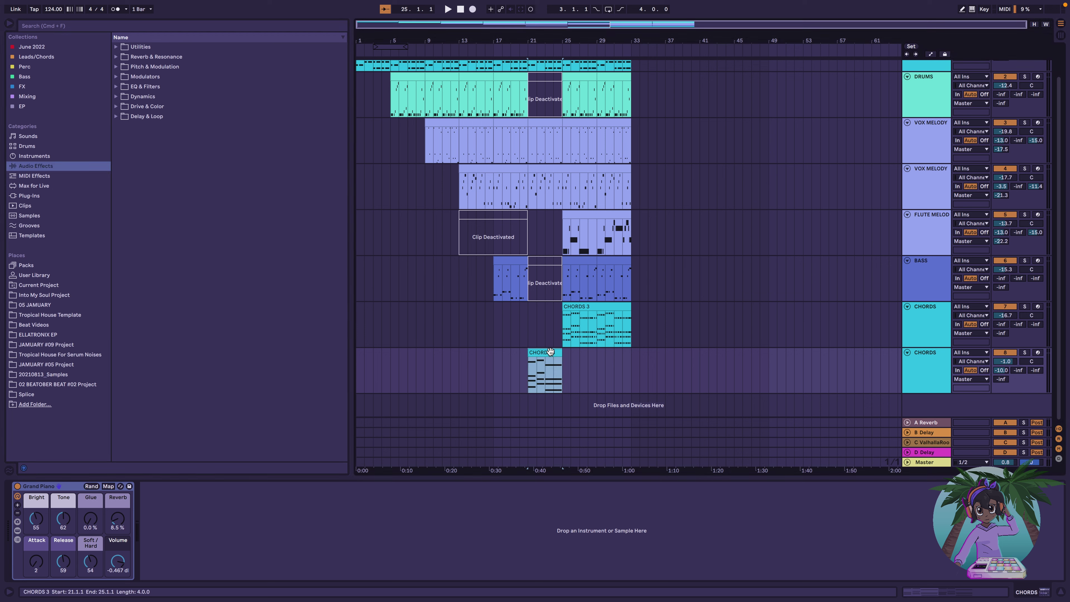
key("space")
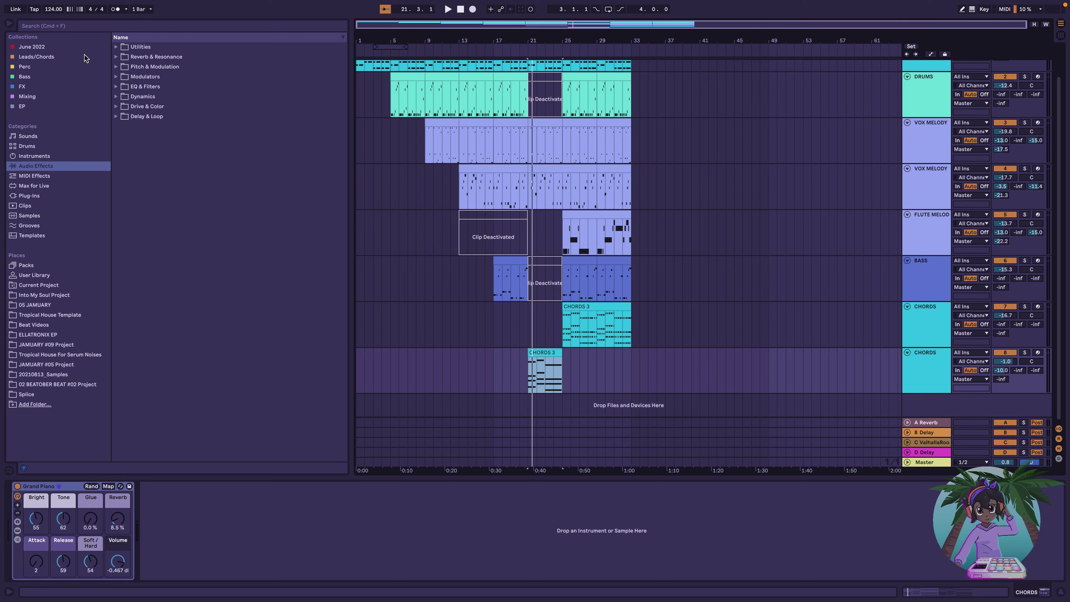
Browse the Instrument Rack presets in the instrument library for a new chord sound
key("super+f")
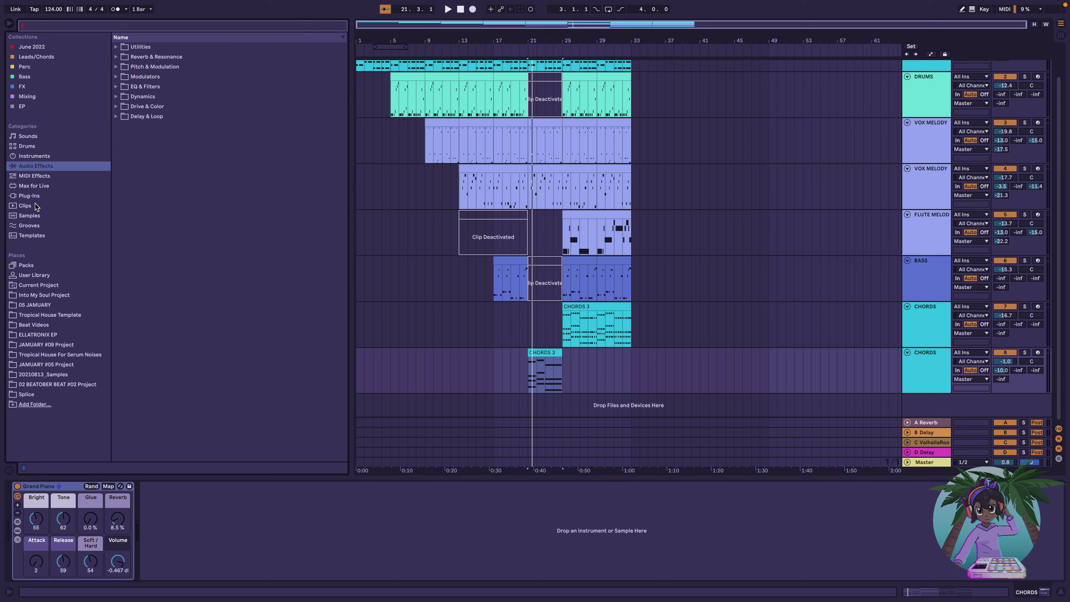
left_click(39, 195)
left_click(116, 66)
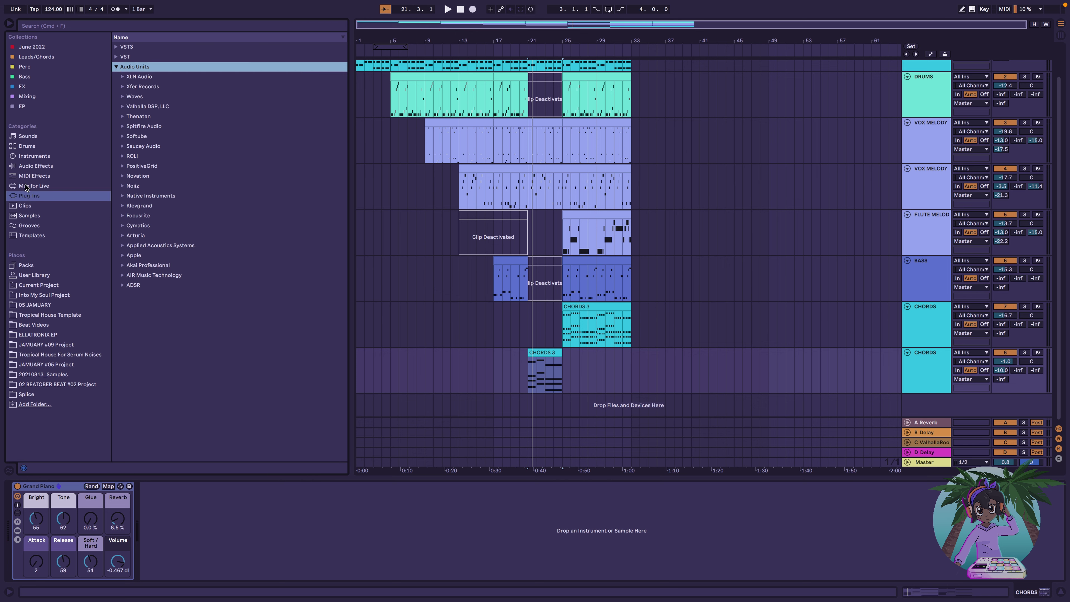
left_click(36, 167)
left_click(42, 156)
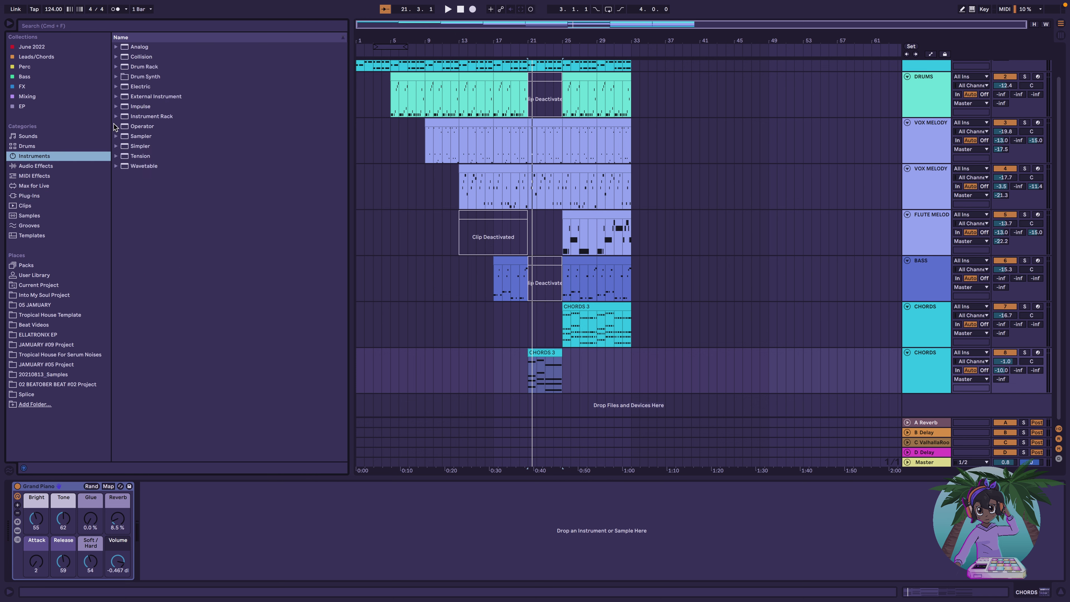
left_click(116, 116)
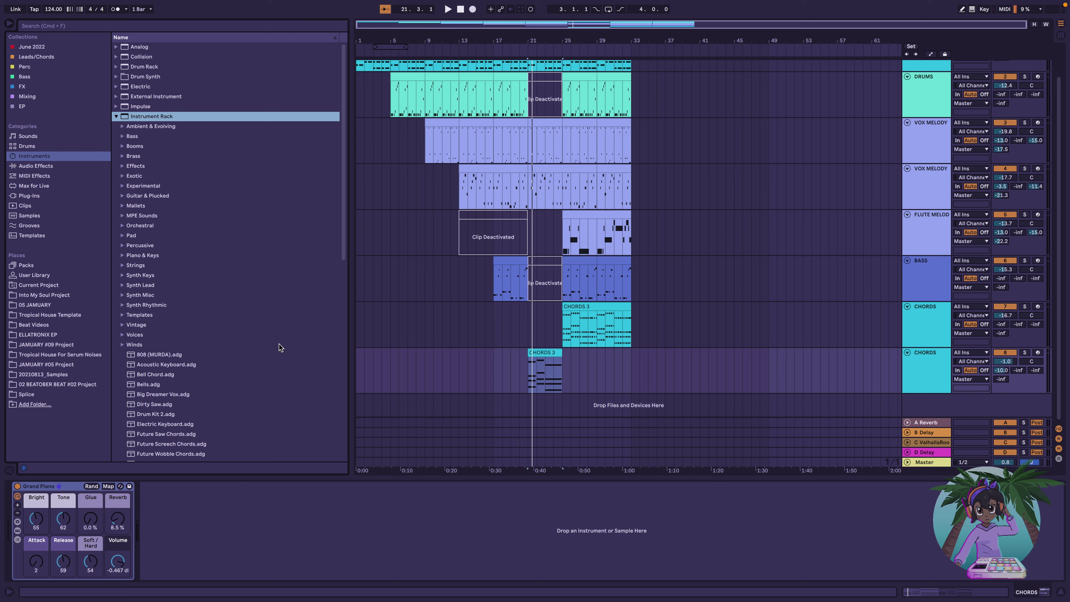
scroll(280, 347, "down", 10)
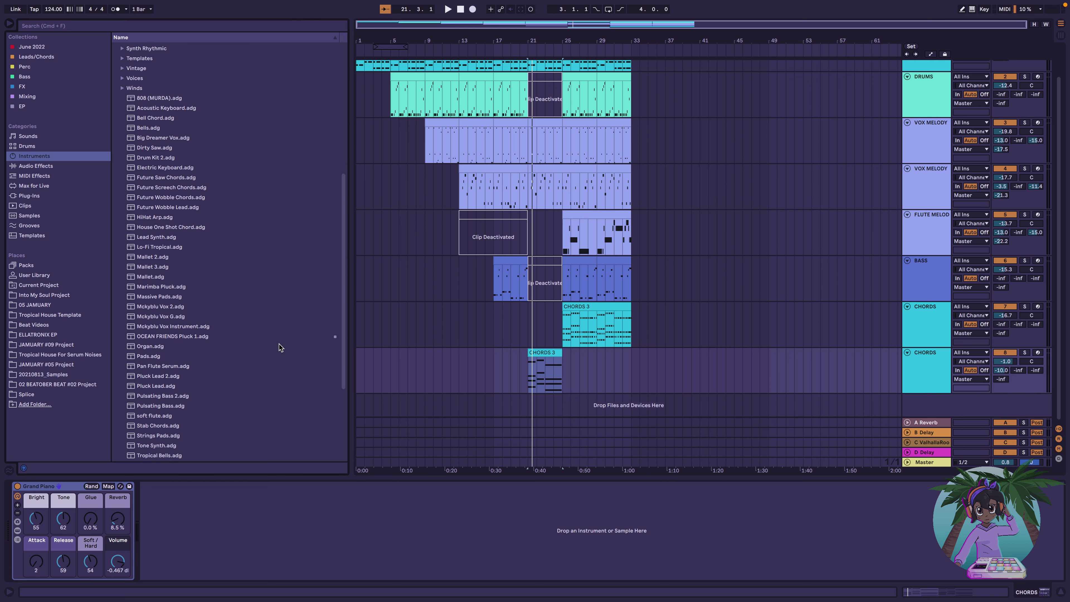
scroll(280, 347, "down", 2)
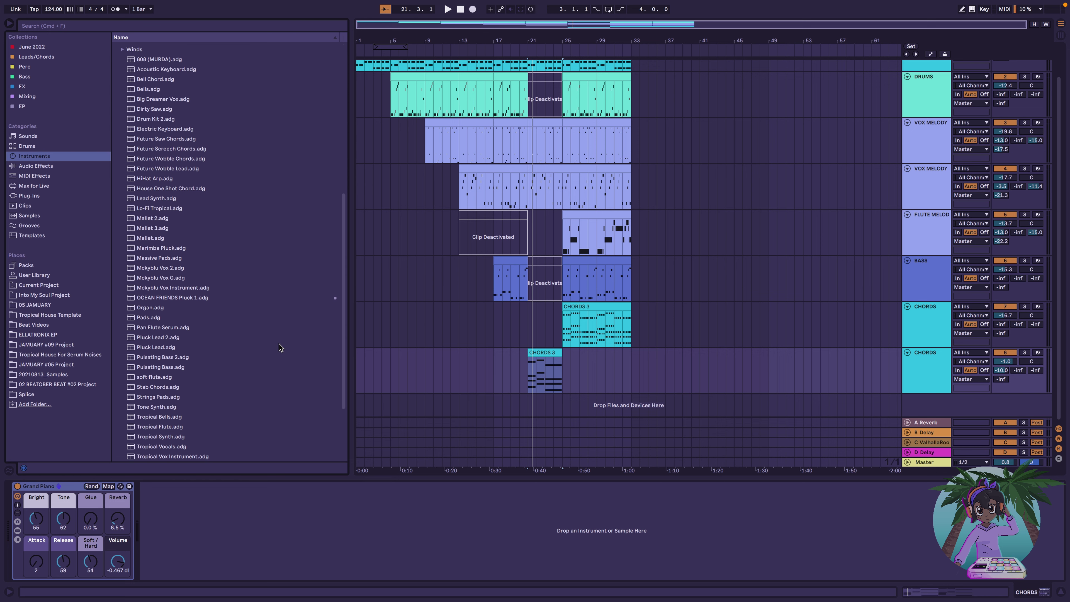
scroll(280, 347, "down", 1)
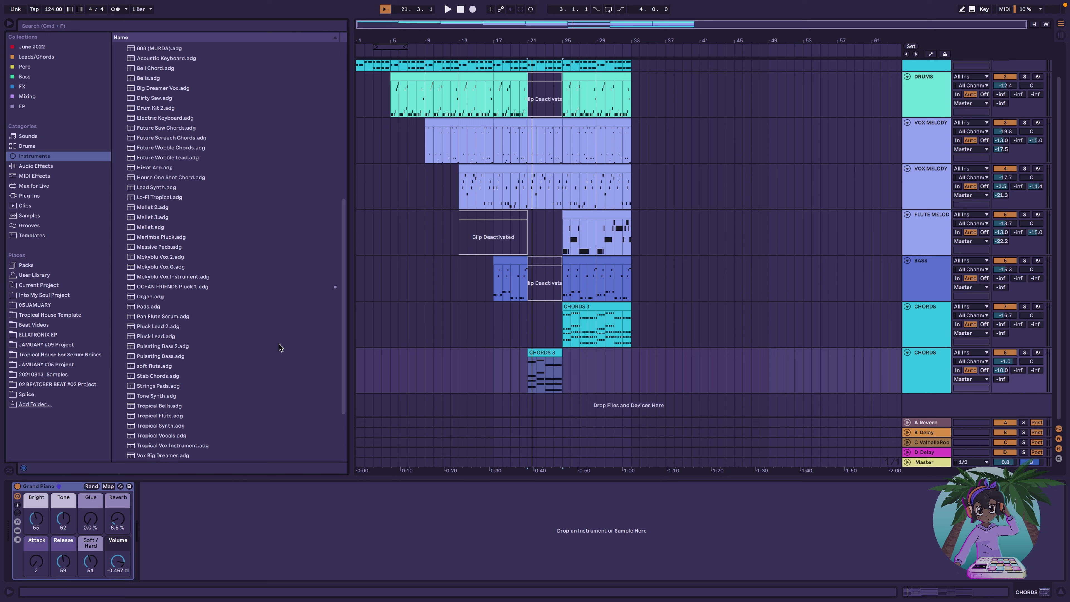
scroll(280, 347, "down", 3)
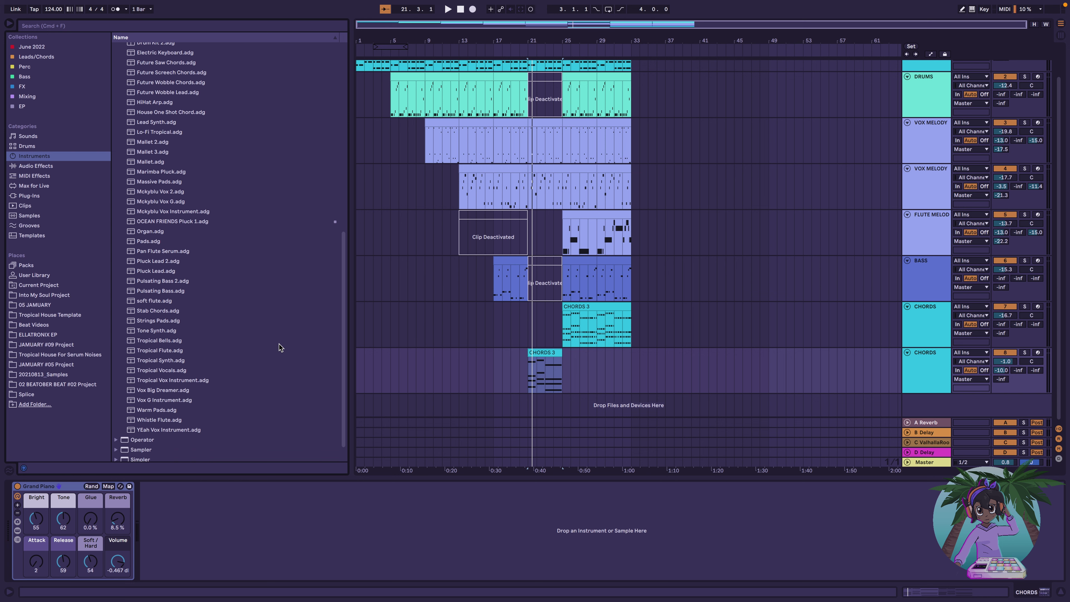
Load the Stab Chords rack on CHORDS track 8 and audition its CHORDS 3 clip from bar 21
left_click(154, 312)
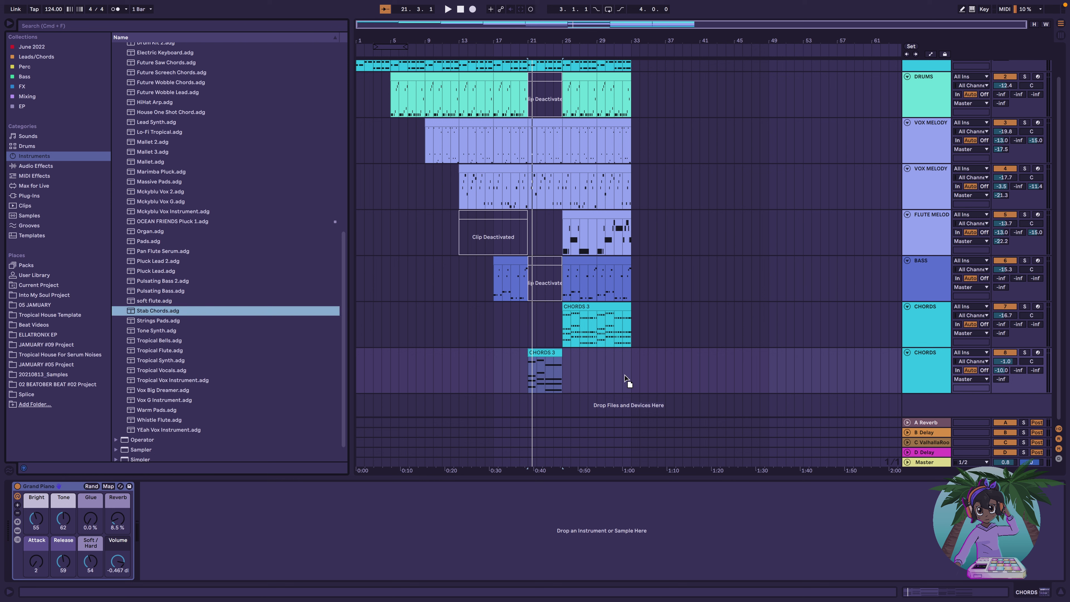
key("Return")
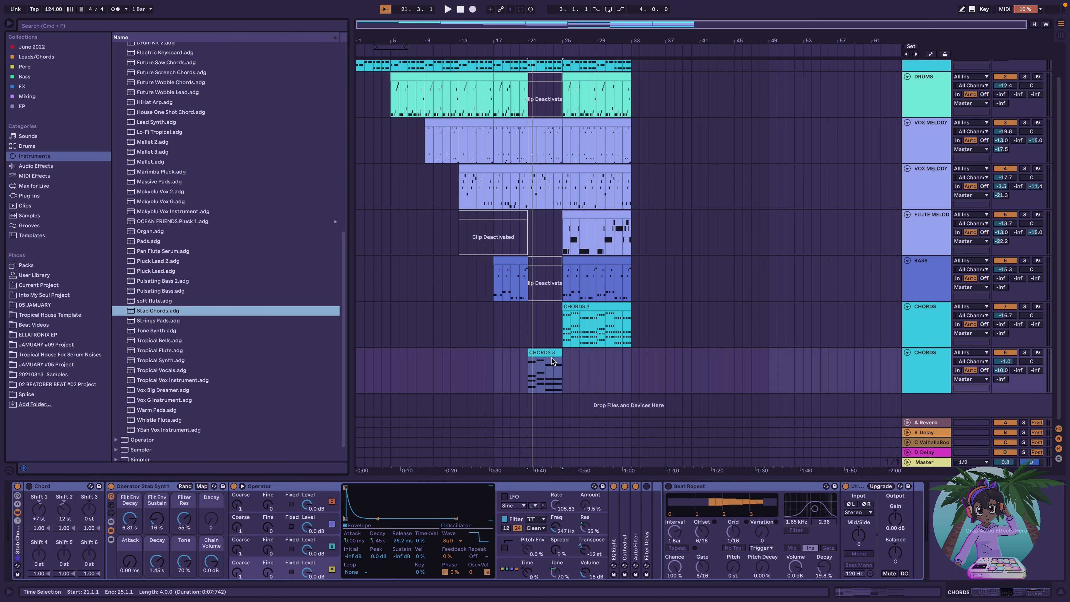
left_click(549, 354)
key("space")
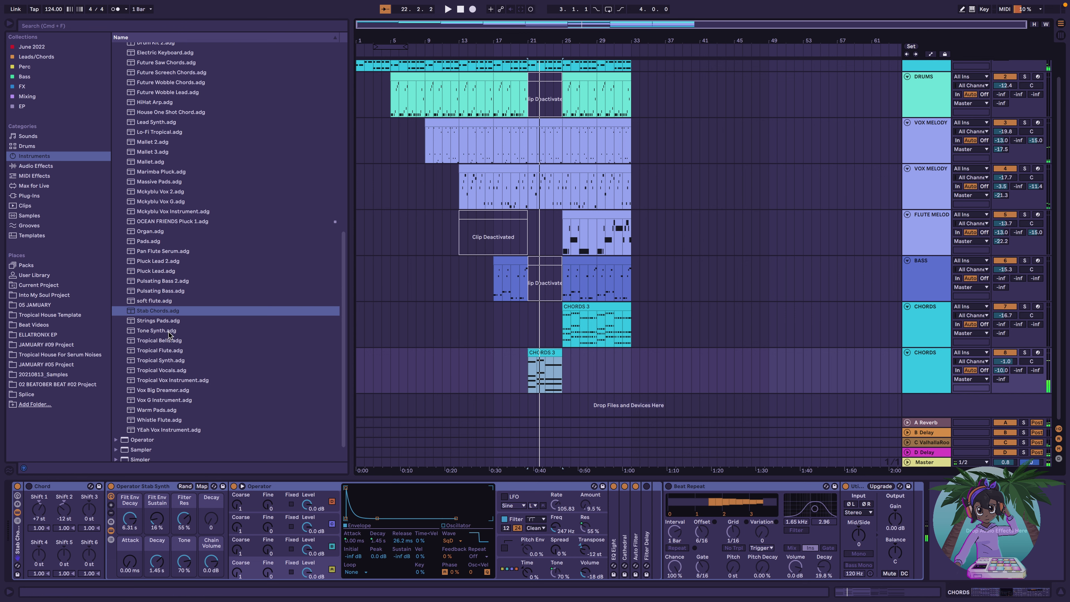
Swap CHORDS track 8's instrument for the Strings Pads rack, close the Serum window and audition the clip
left_click(166, 321)
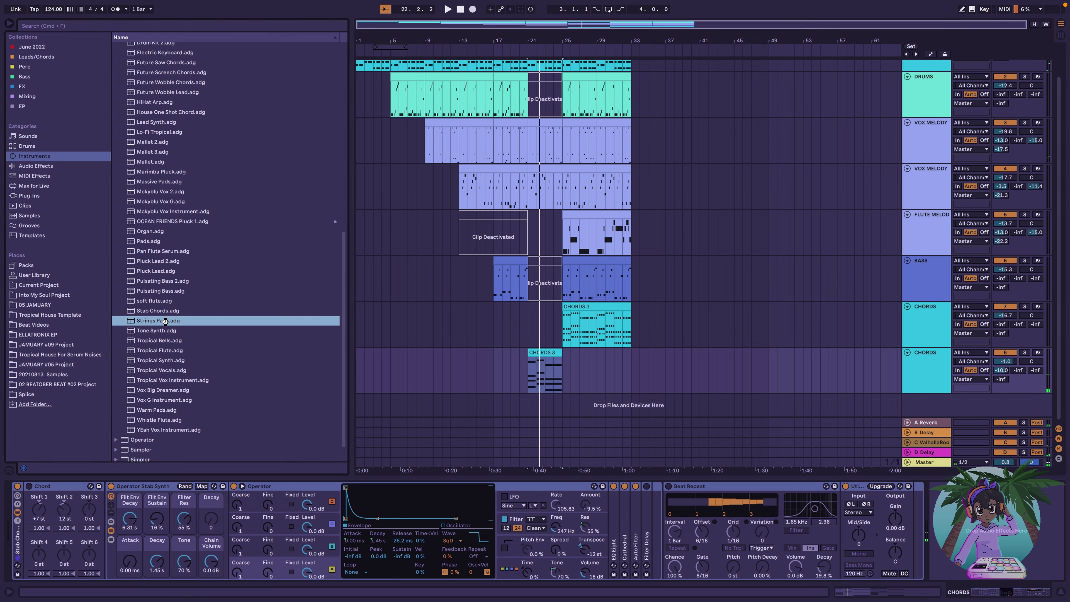
key("Return")
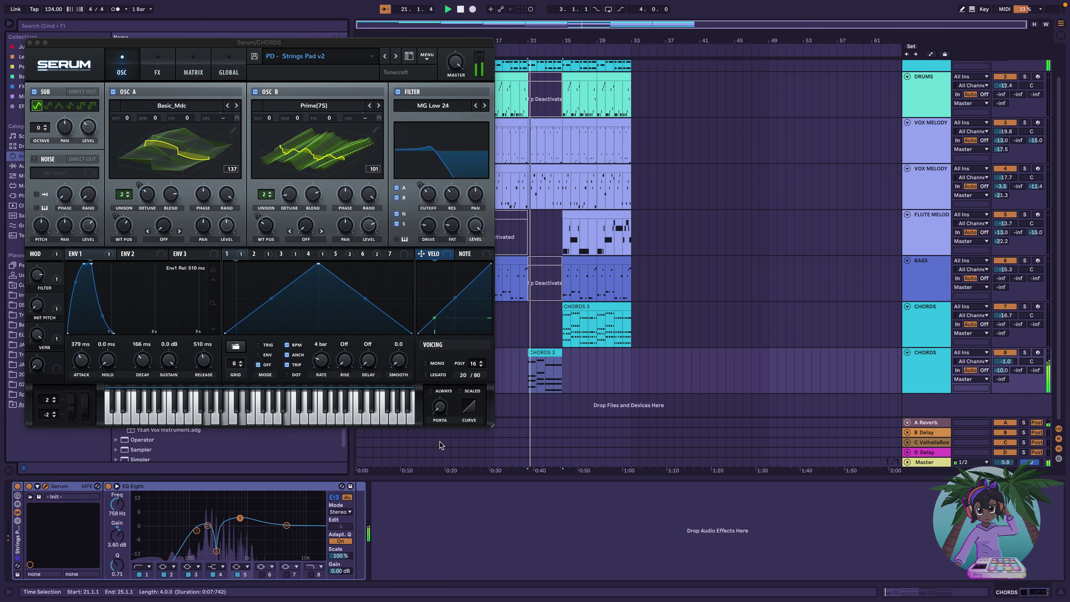
left_click(29, 42)
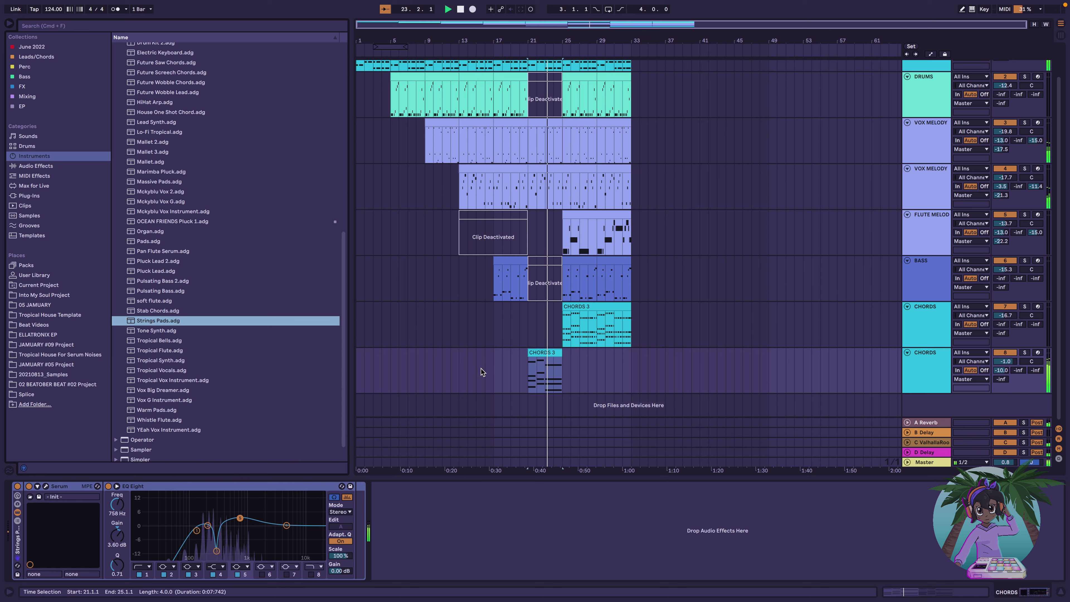
key("space")
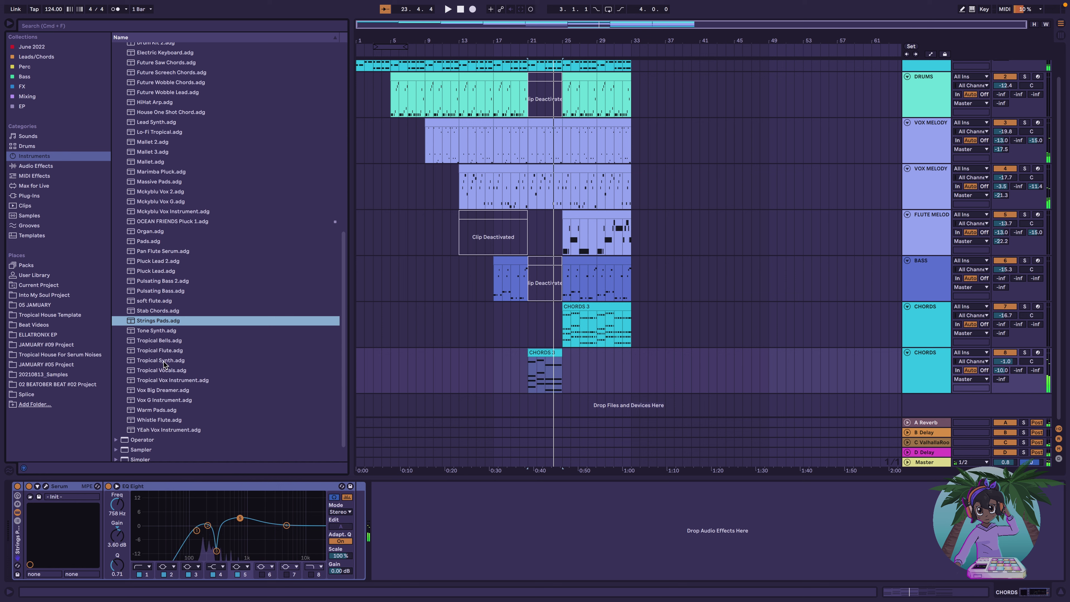
Replace the instrument on CHORDS track 8 with the Tropical Synth rack and audition it from bar 21
left_click(163, 360)
double_click(163, 361)
key("space")
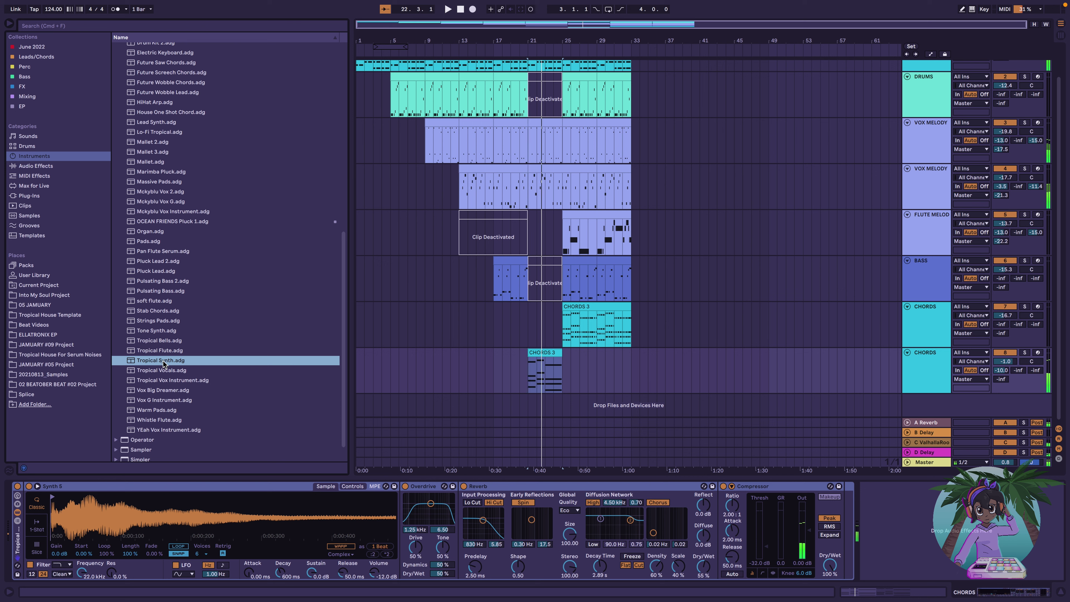
Load the Warm Pads rack on CHORDS track 8 and play its clip from bar 21
double_click(166, 411)
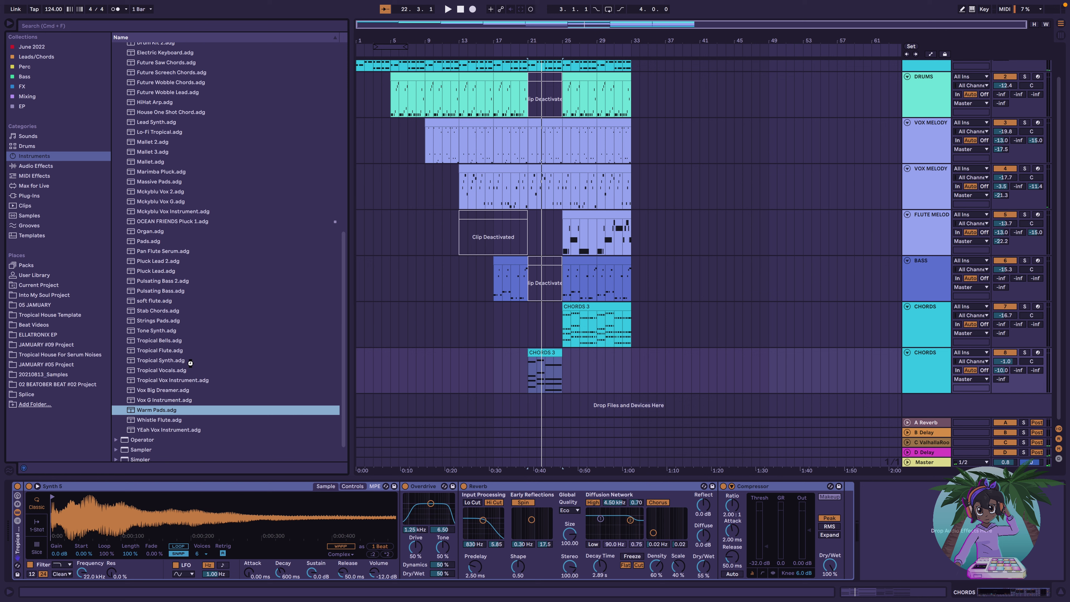
mouse_move(413, 600)
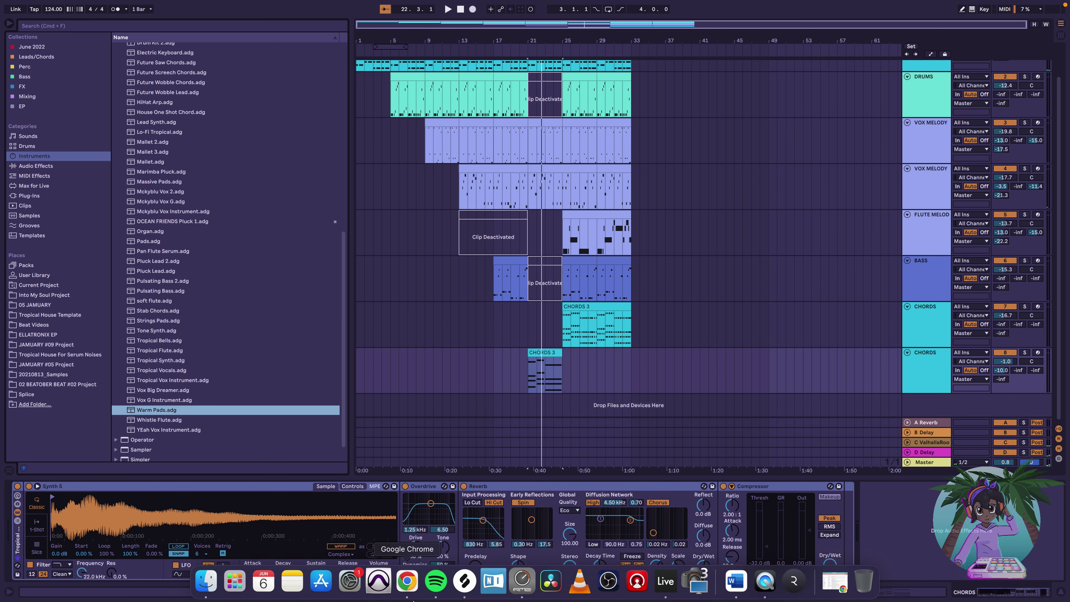
right_click(661, 586)
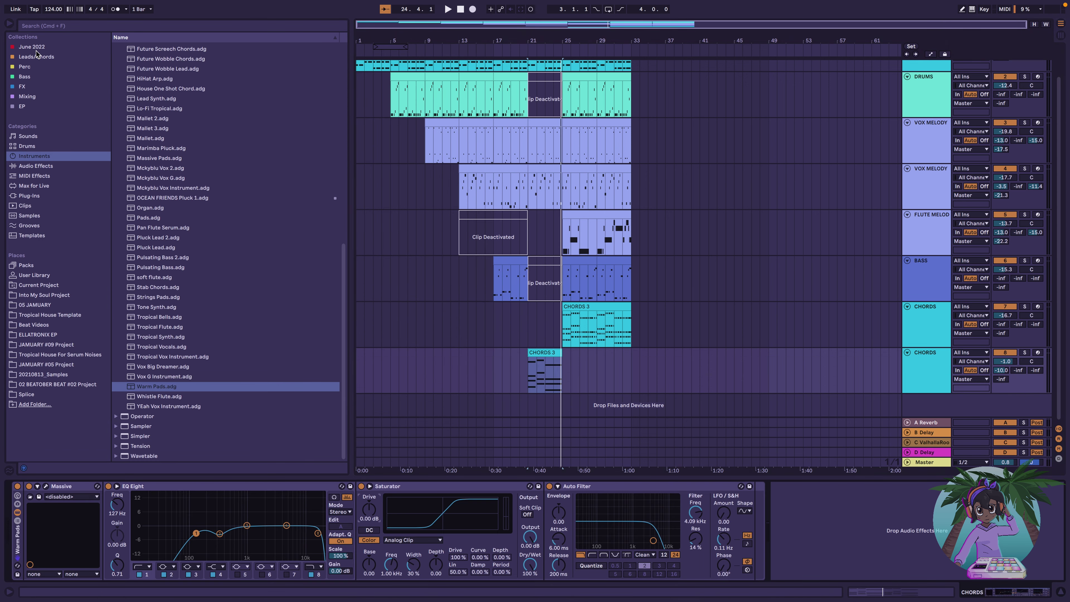
key("space")
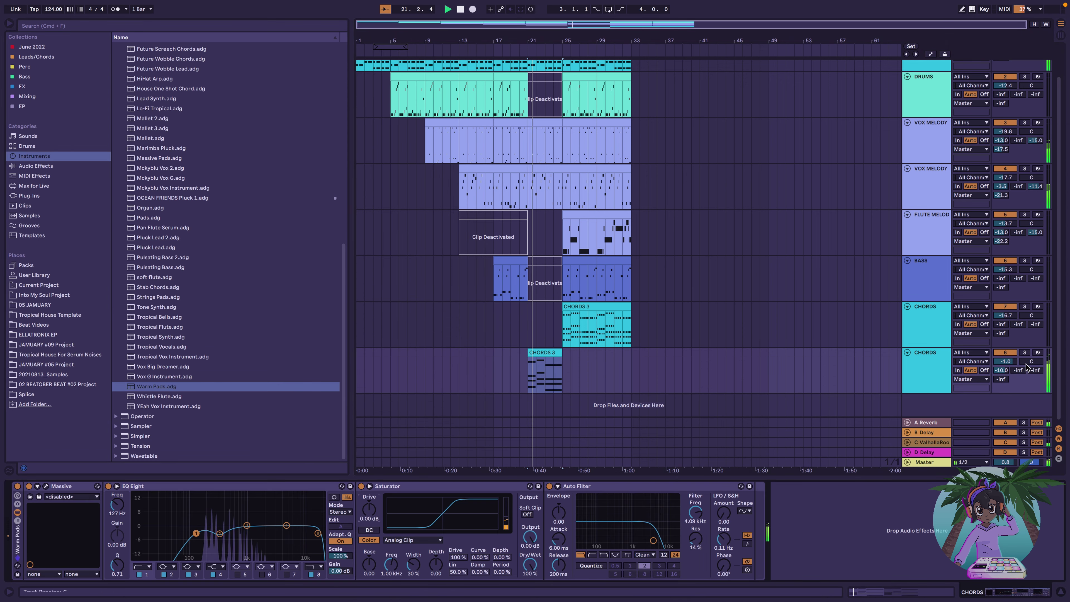
Make CHORDS track 8 slightly taller and set its volume to -7.0 dB during playback
left_click_drag(1006, 393, 1006, 402)
left_click(1006, 362)
left_click_drag(1008, 363, 1008, 376)
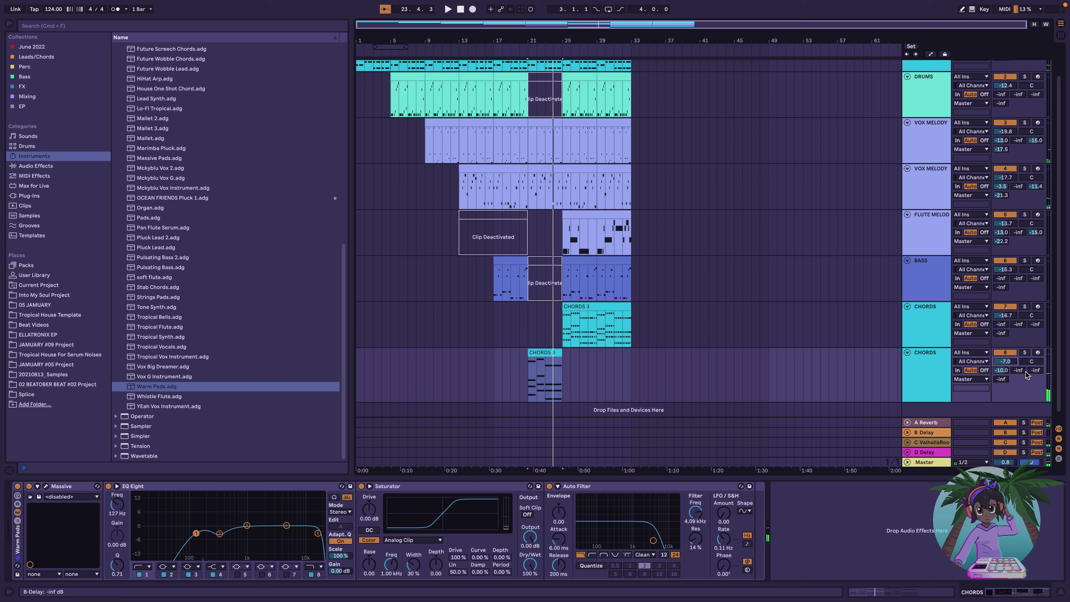
Set CHORDS track 8's send to the C ValhallaRoom return to -4.0 dB and play the section from bar 21
key("Tab")
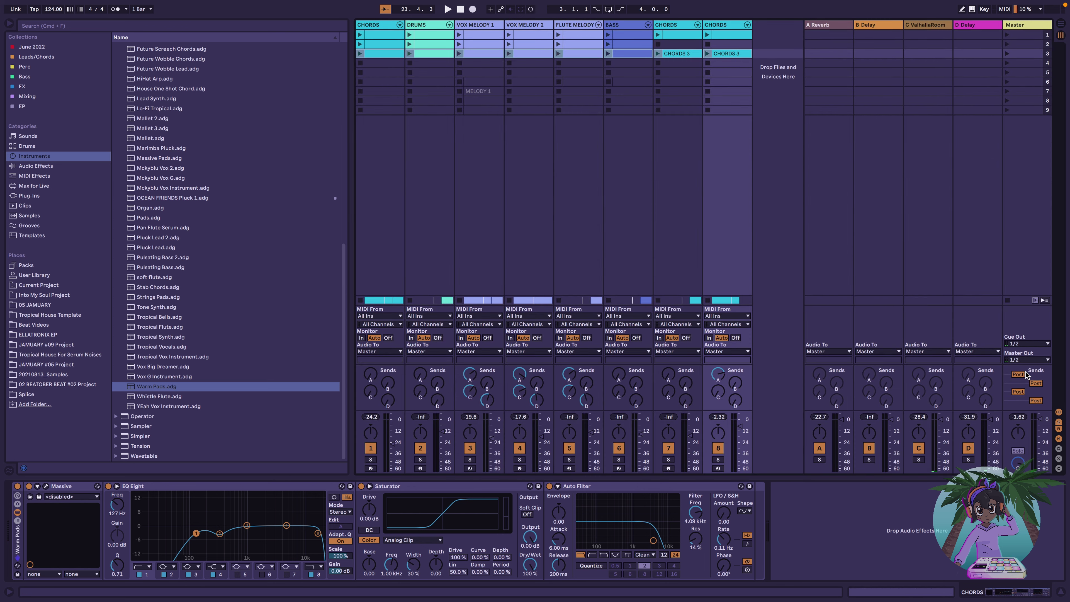
key("Tab")
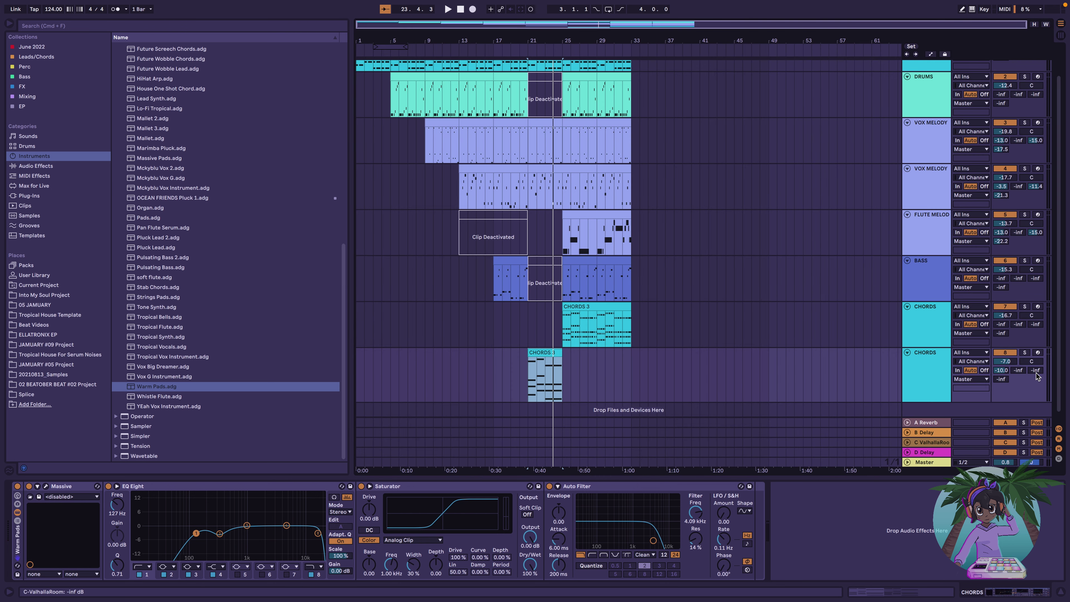
mouse_move(1037, 373)
left_mouse_down()
mouse_move(1036, 354)
mouse_move(1036, 375)
left_mouse_up()
key("space")
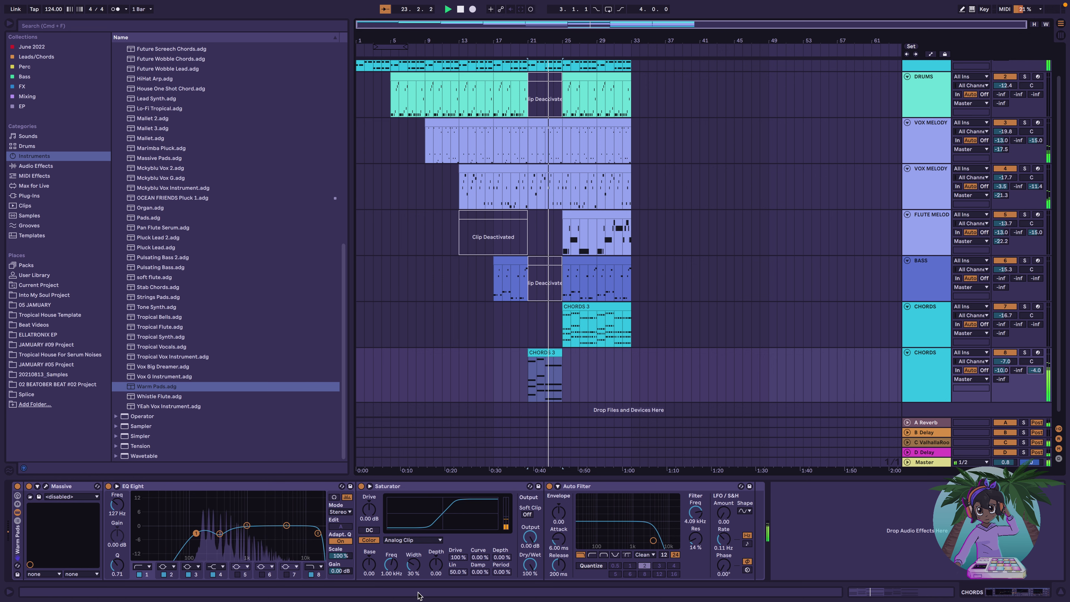
key("space")
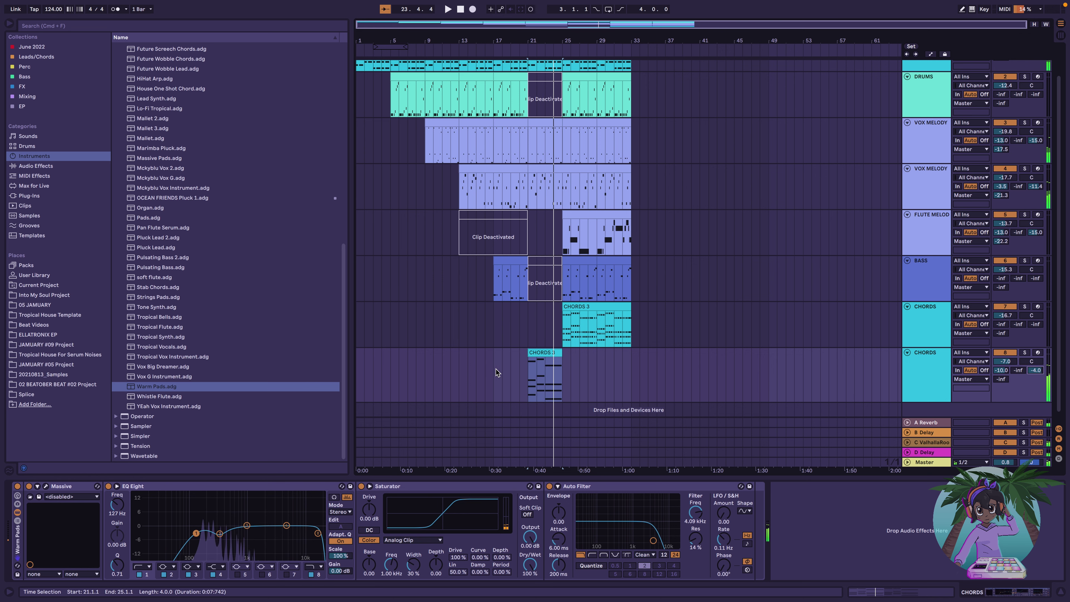
Open the CHORDS 3 clip at bar 21 and lengthen the first chord's B3, D3, B2 and G2 notes to end at 2.1.1
double_click(535, 359)
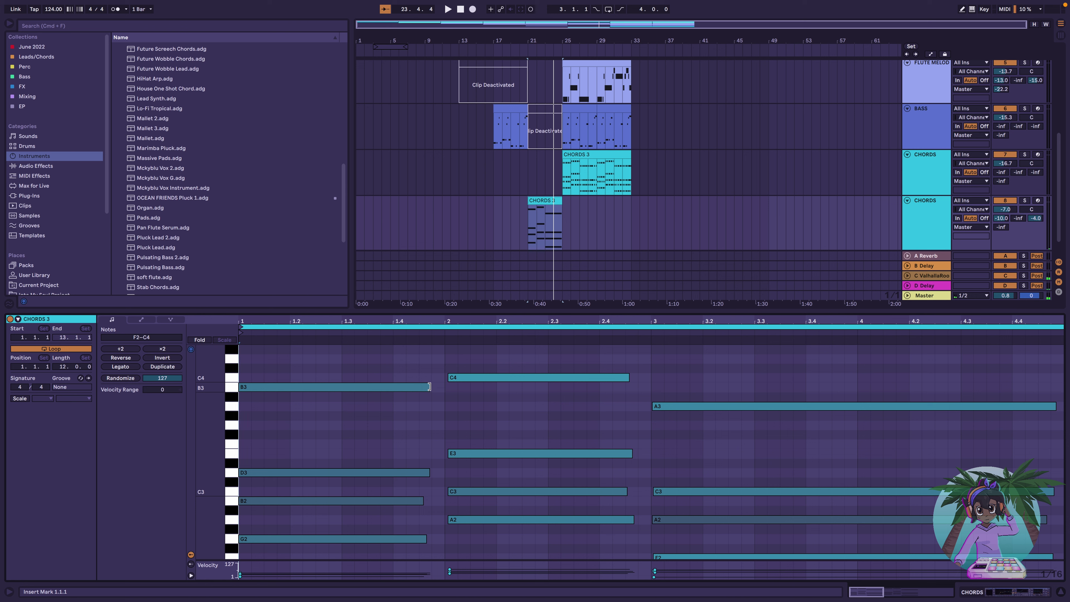
left_click_drag(429, 386, 444, 387)
left_click_drag(429, 475, 442, 504)
left_click_drag(425, 539, 445, 539)
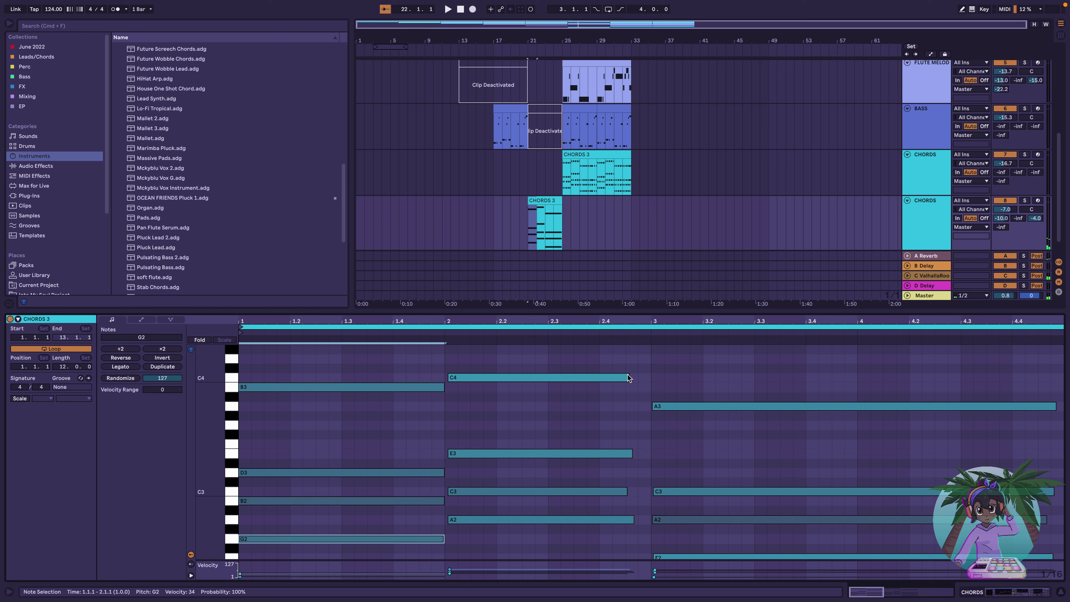
Lengthen the second chord's C4, E3, C3 and A2 notes to end at 3.1.1
left_click_drag(628, 378, 651, 377)
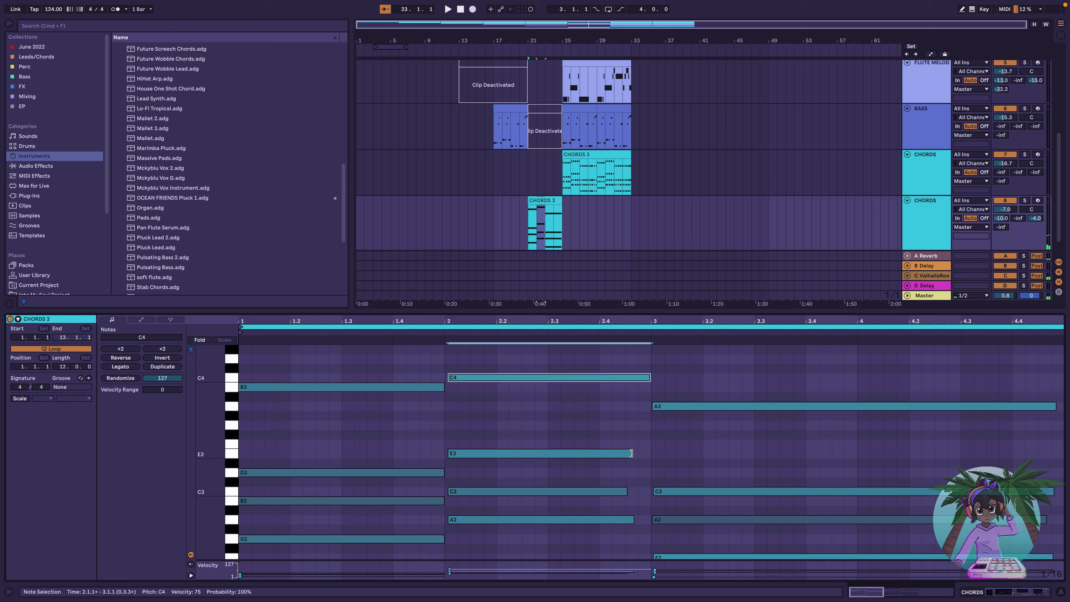
left_click_drag(631, 453, 650, 453)
left_click_drag(627, 491, 650, 519)
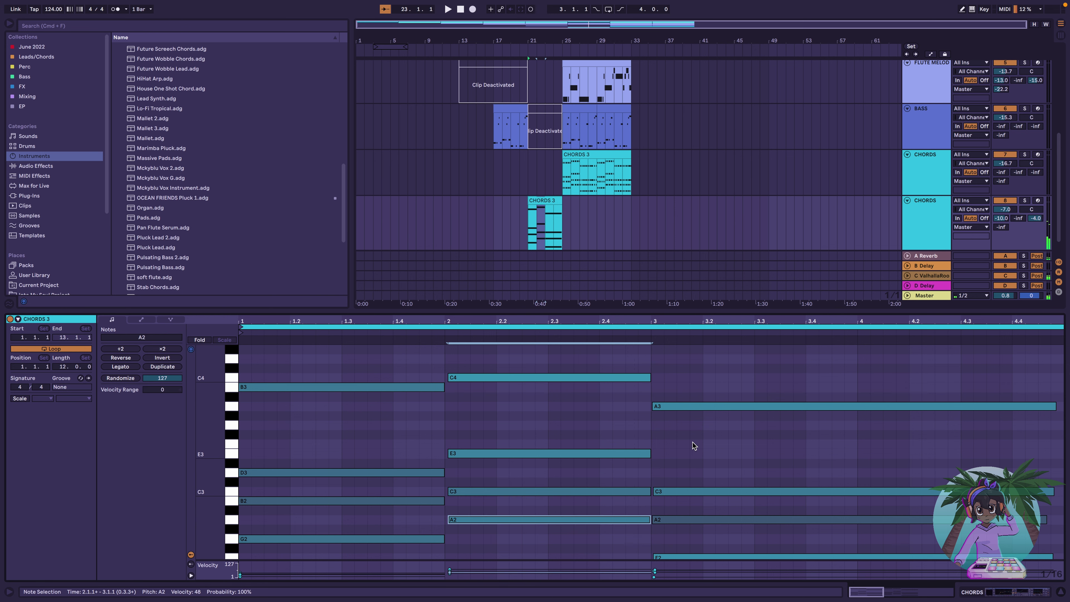
Try to start the third chord's notes, F2 to A3, slightly earlier, just before 3.1.1
scroll(692, 448, "down", 5)
scroll(690, 450, "up", 5)
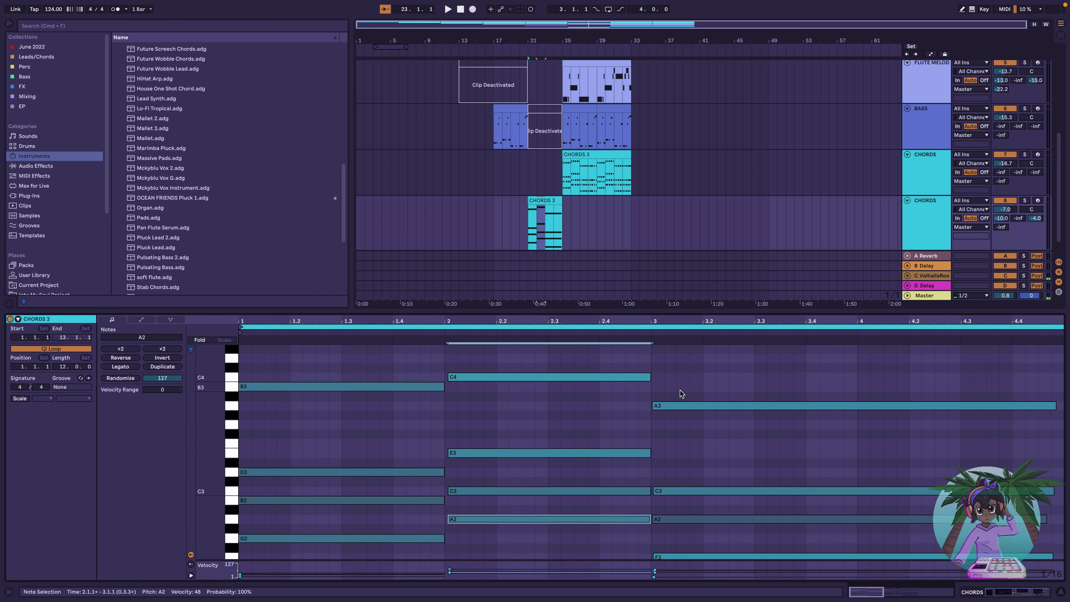
left_click_drag(680, 388, 699, 557)
scroll(683, 548, "down", 3)
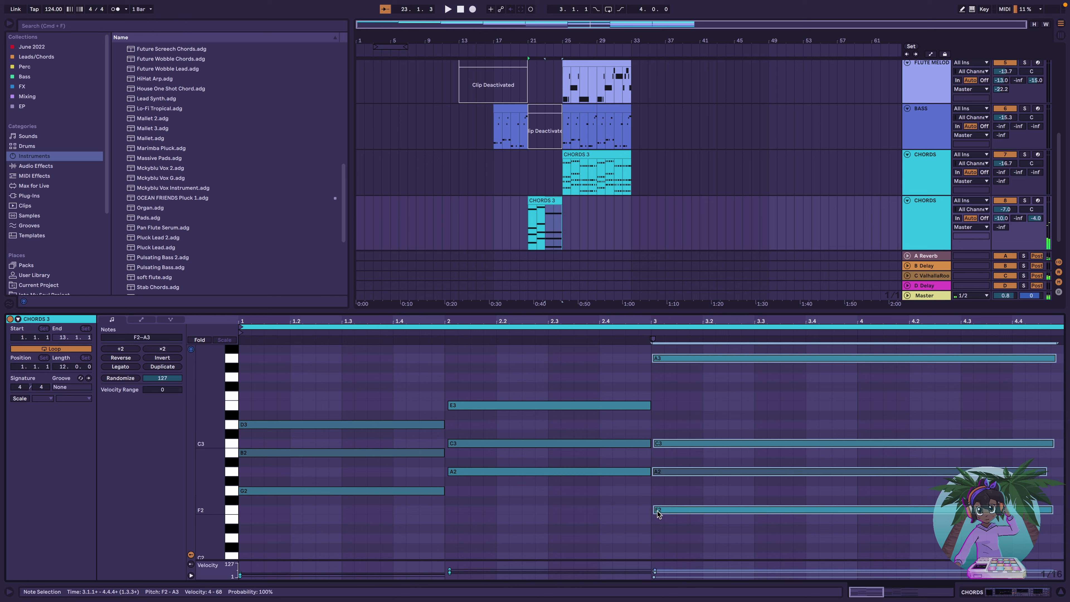
left_click_drag(654, 509, 651, 510)
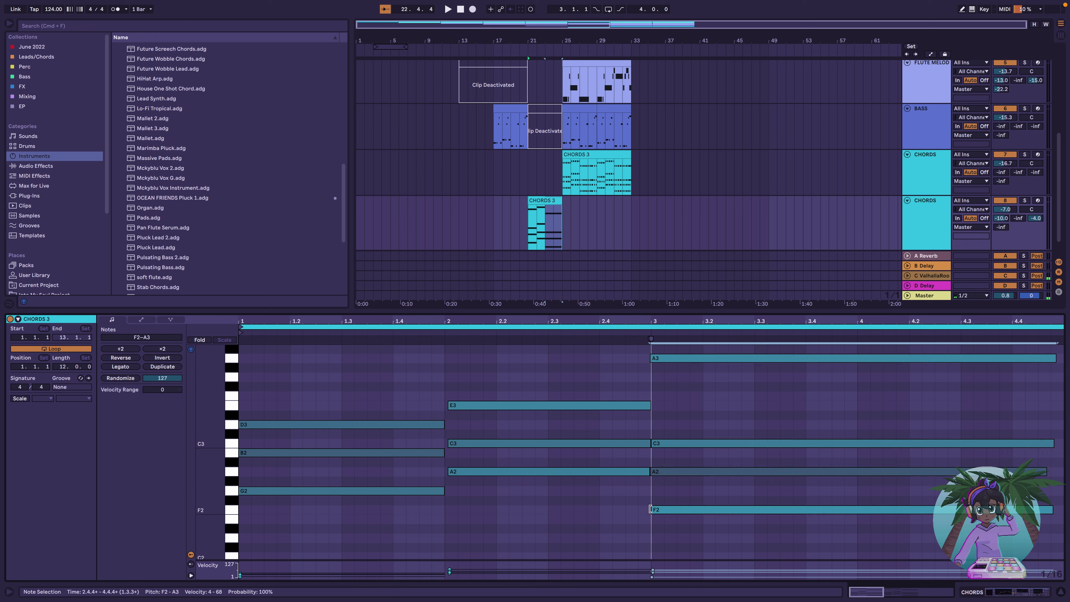
left_click(636, 525)
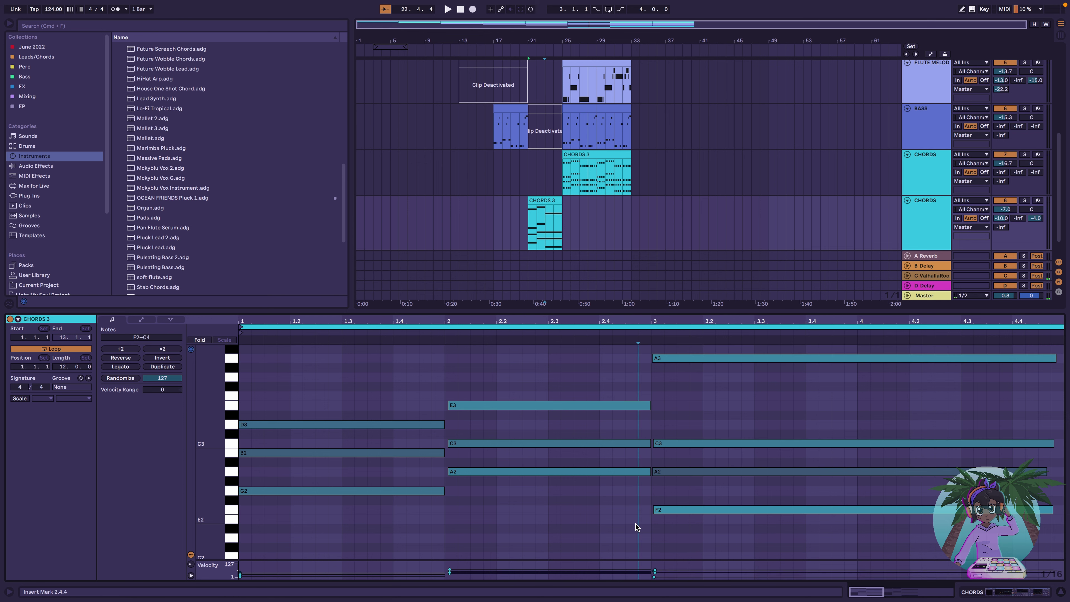
Quantize all notes in the CHORDS 3 clip and extend the second chord's A2, C3 and E3 notes to end at 3.1.1
key("super+a")
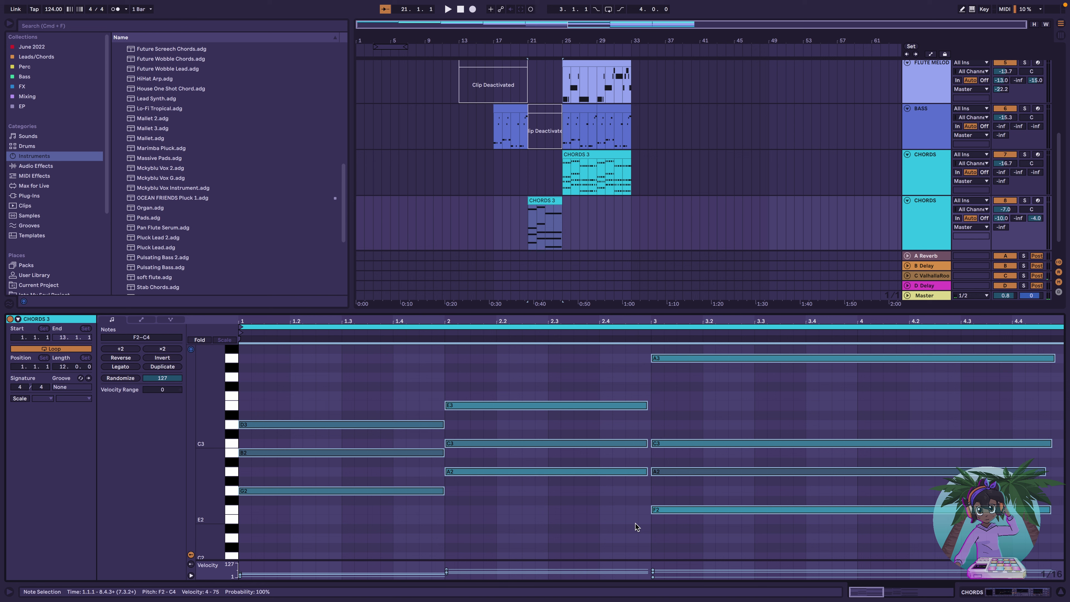
left_click(632, 499)
left_click_drag(628, 498, 652, 404)
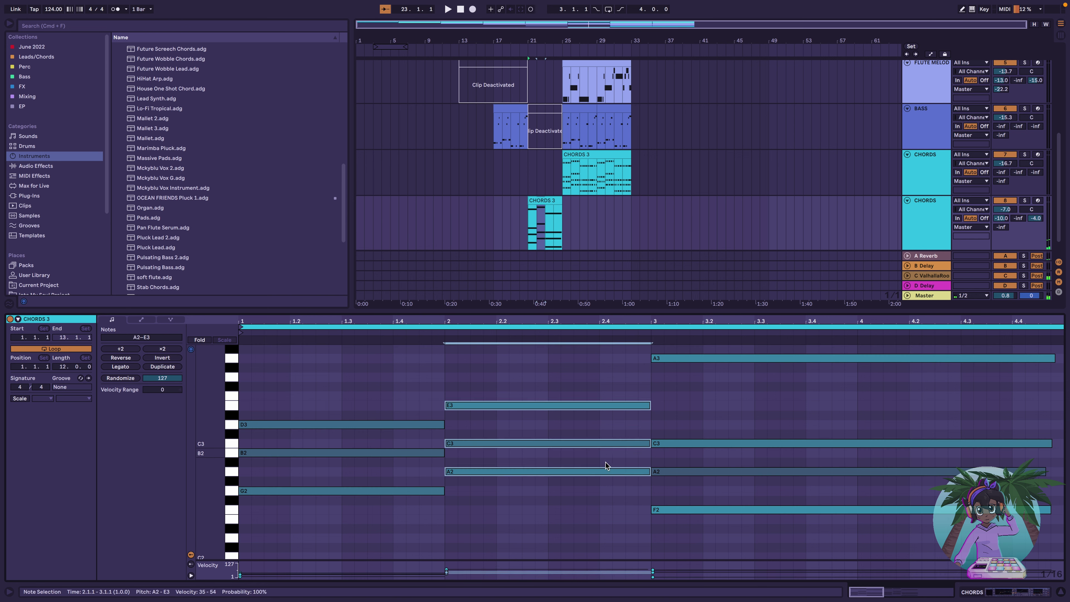
Adjust the third chord's A3, C3, A2 and F2 notes to end at 5.1.1, where the next chord begins
left_click(1037, 398)
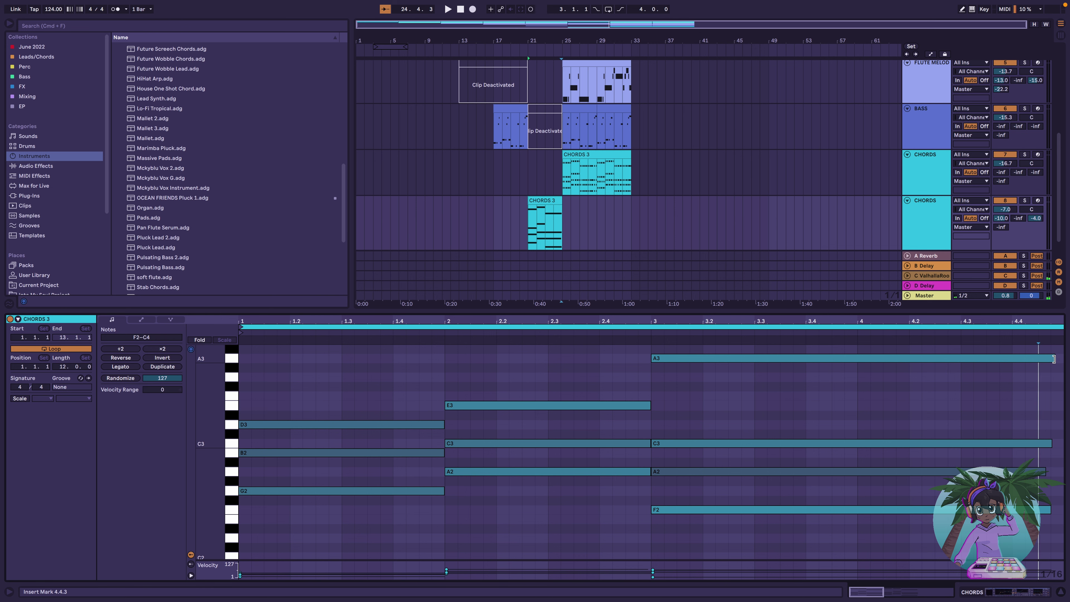
left_click_drag(1054, 359, 997, 359)
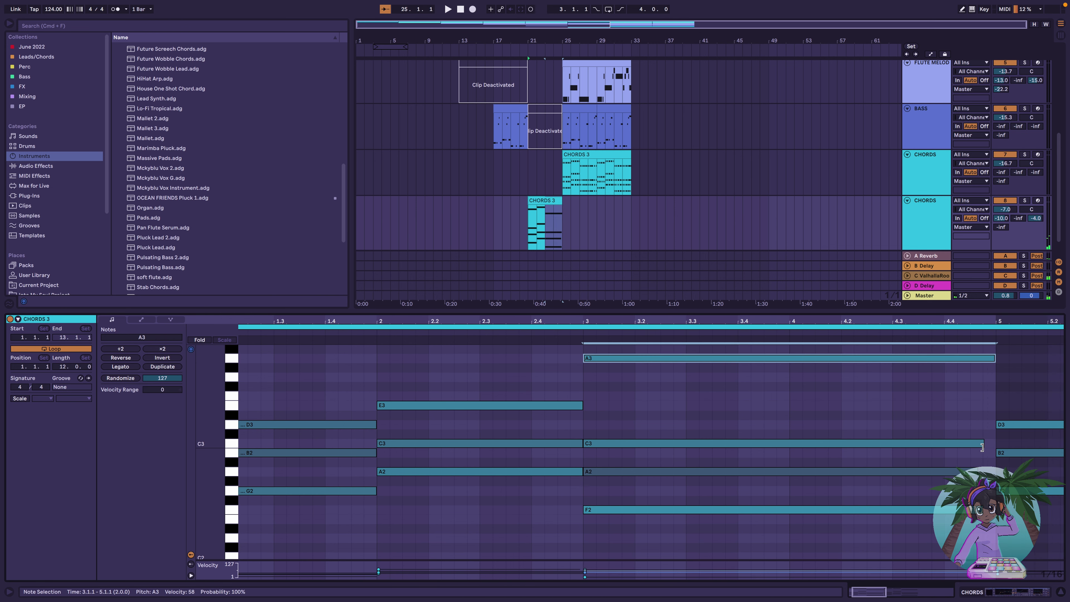
left_click_drag(982, 446, 992, 472)
left_click(997, 473)
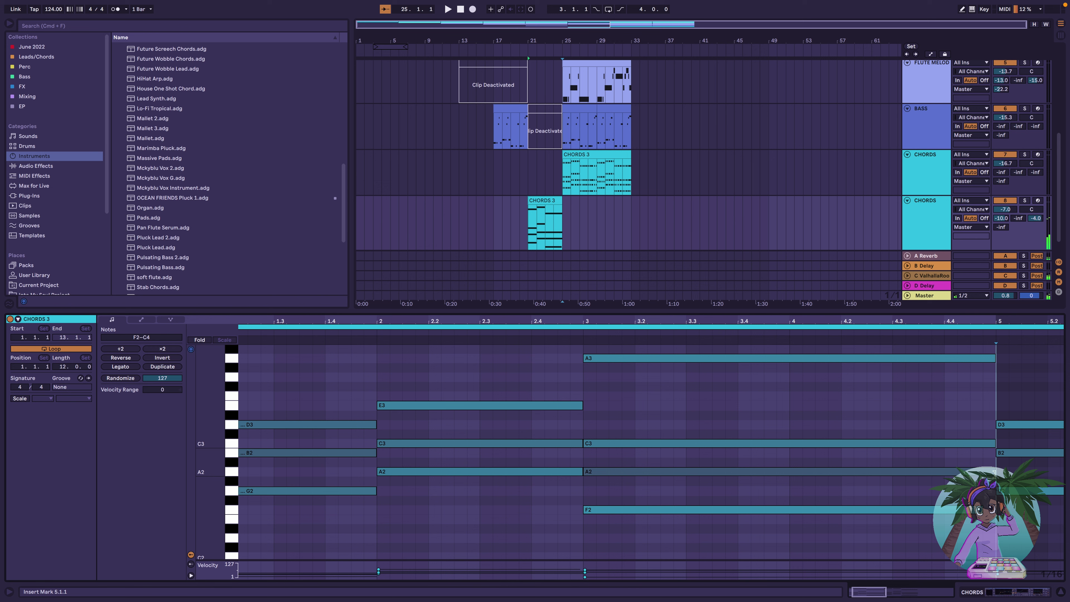
left_click(984, 510)
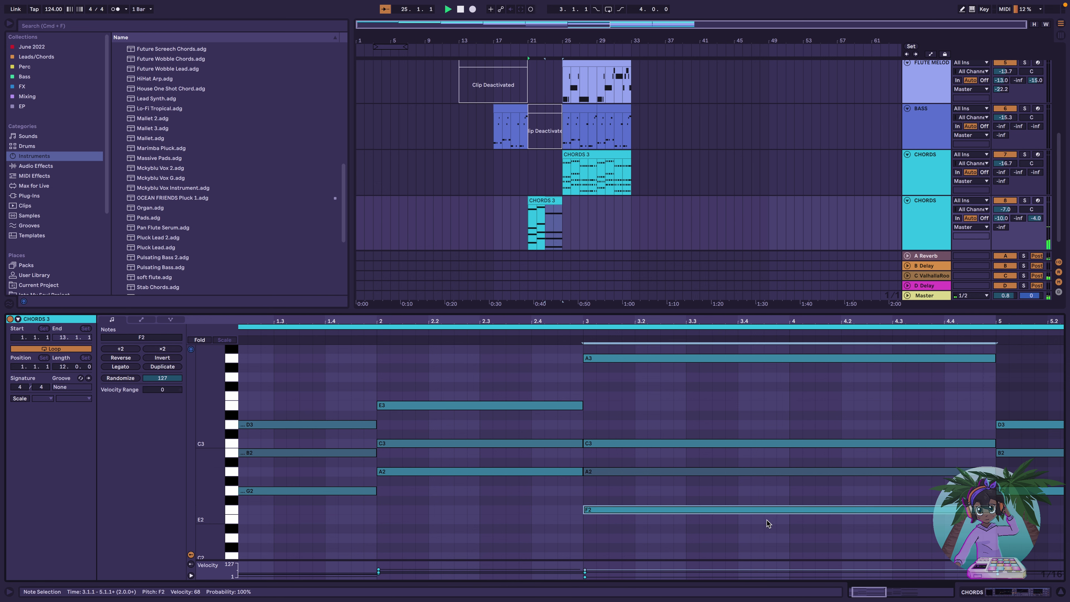
Move the rhythmic CHORDS 3 clip on track 7 to start at bar 21 and lower track 8's volume to -18.3 dB
key("space")
left_click_drag(595, 156, 563, 157)
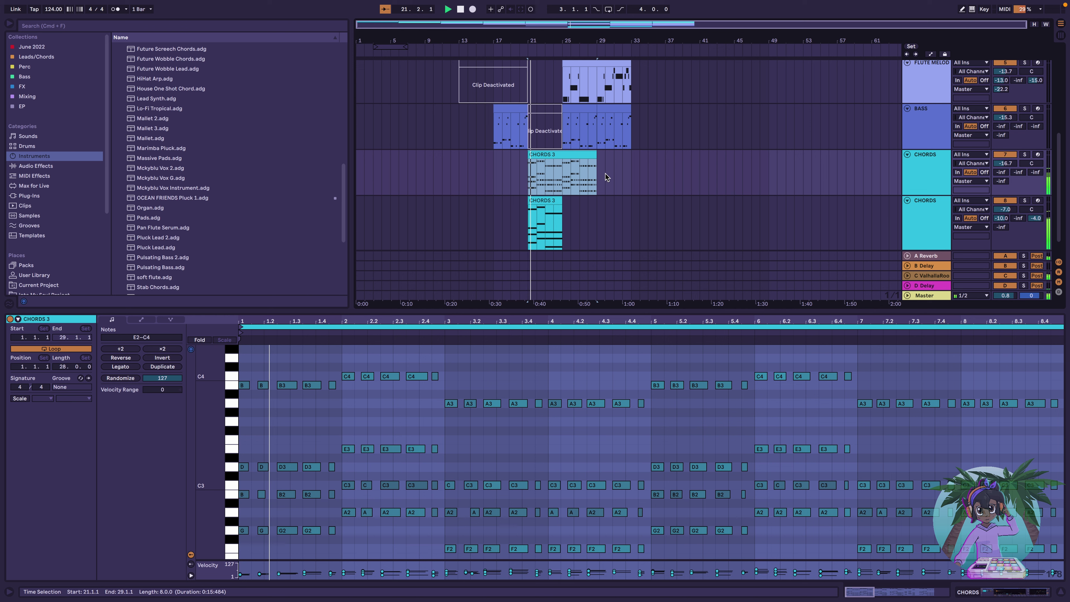
mouse_move(1005, 209)
left_mouse_down()
mouse_move(1005, 230)
mouse_move(1007, 212)
left_mouse_up()
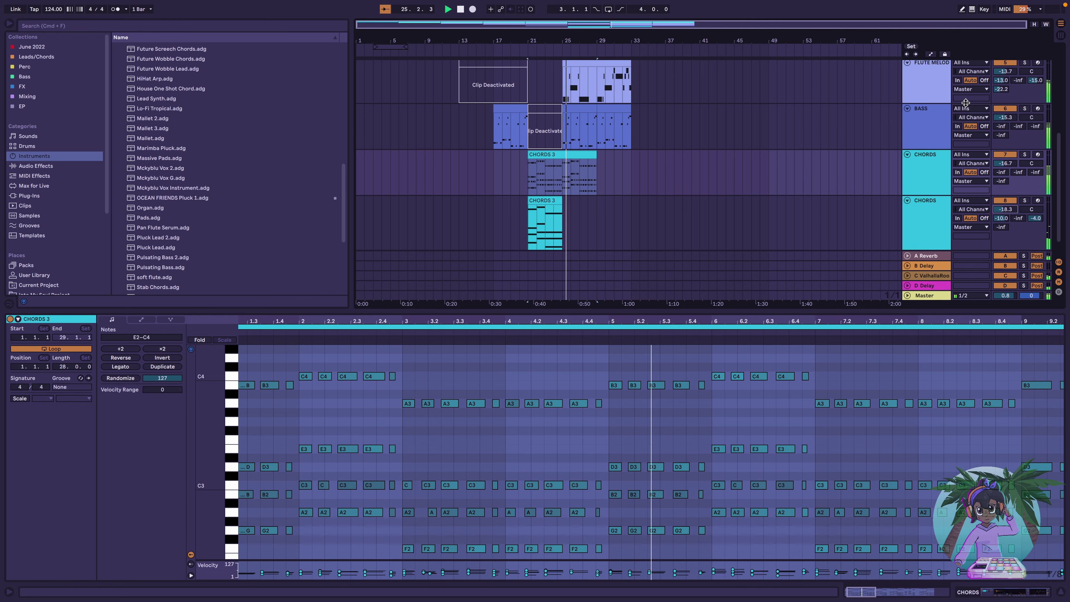
Duplicate and split the CHORDS 3 clips on tracks 7 and 8 to fill bars 21 to 33 in four-bar blocks
left_click(563, 204)
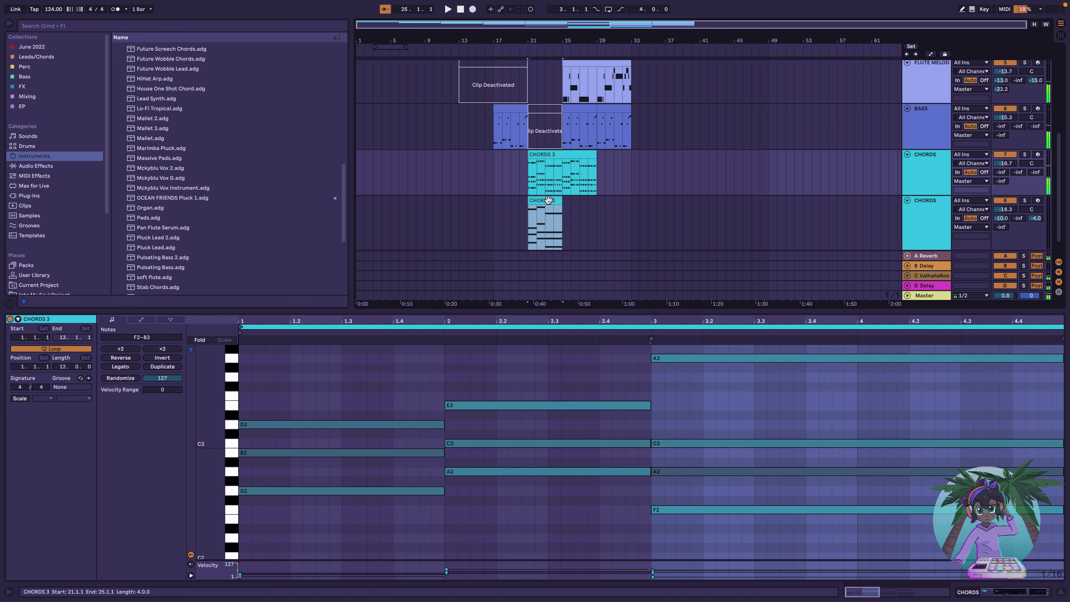
key("super+d")
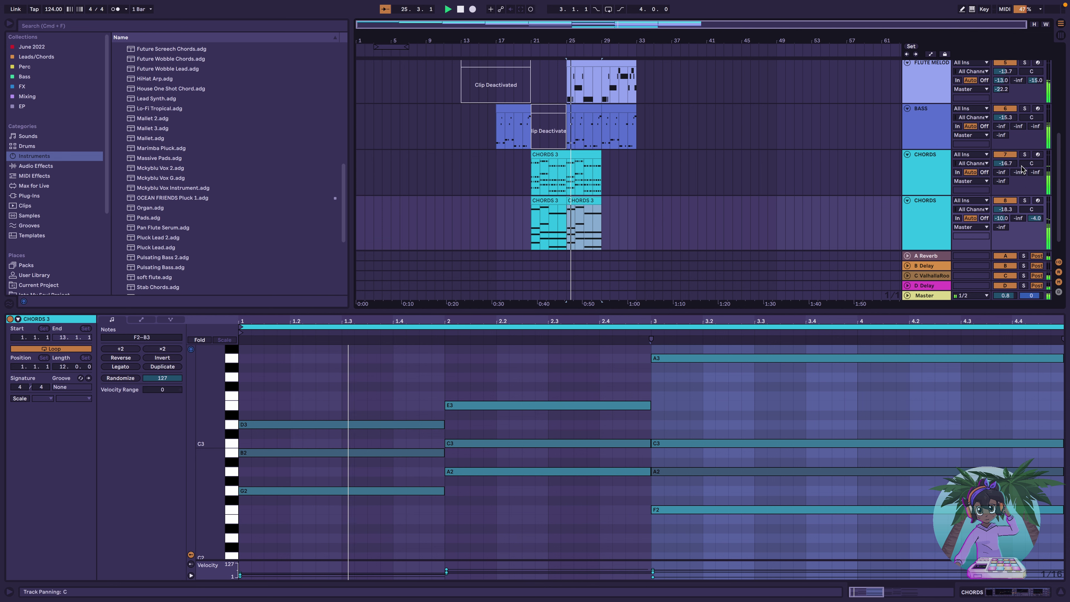
left_click(569, 167)
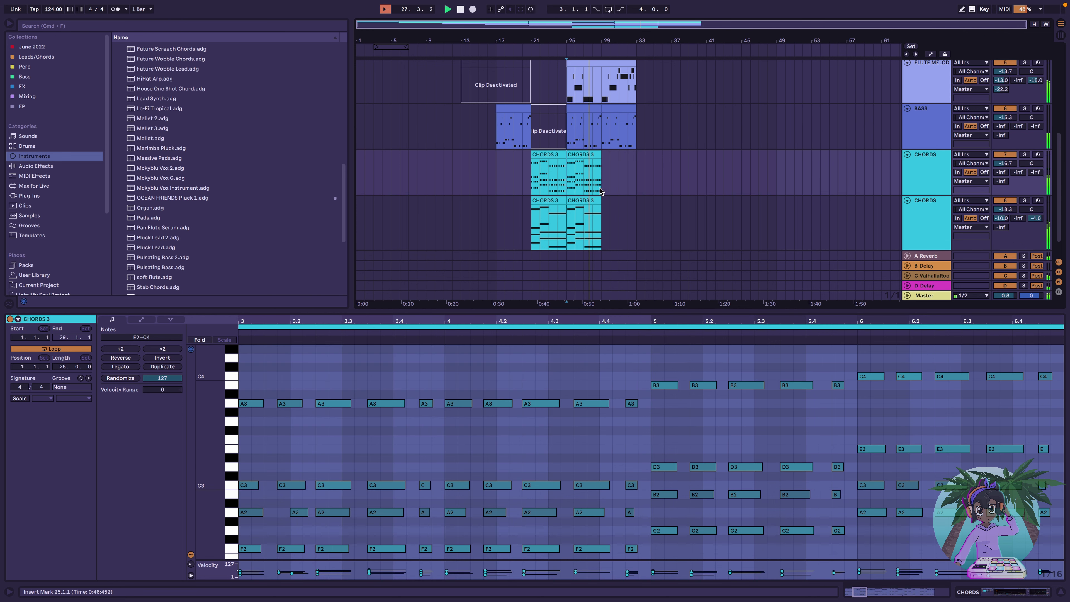
left_click(585, 202, "shift")
key("super+d")
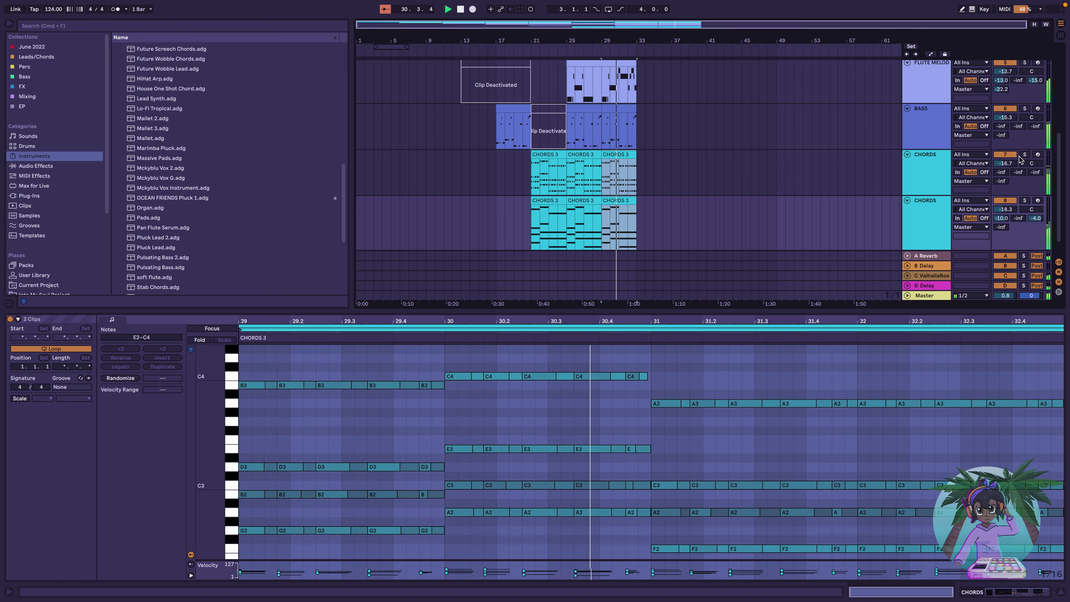
Balance the two CHORDS 3 tracks during playback, setting track 7's volume to -13.6 dB and track 8's to -19.2 dB
left_click_drag(1006, 164, 1005, 154)
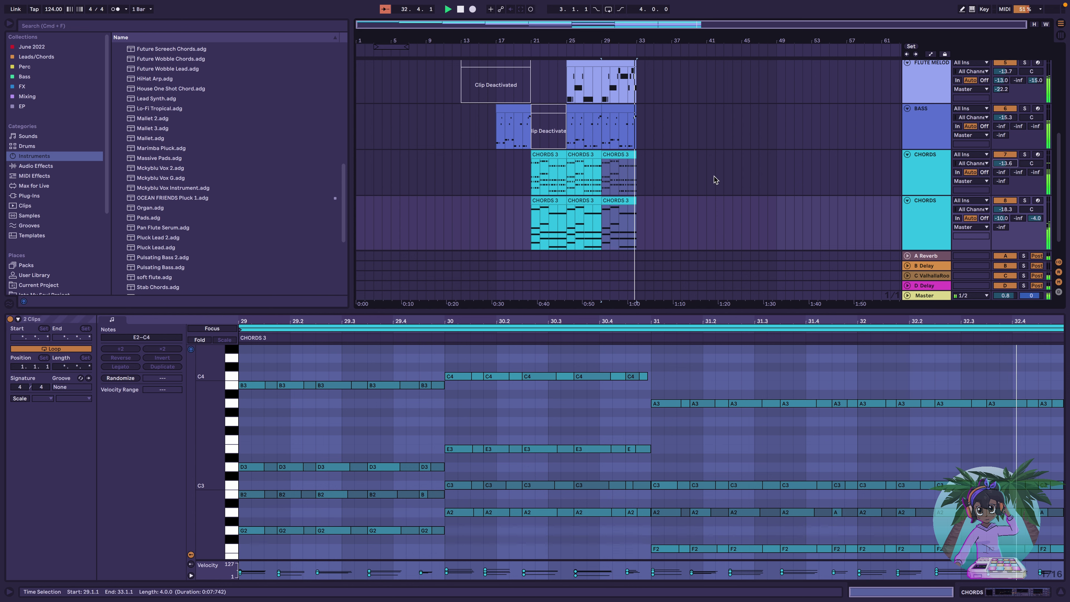
scroll(714, 176, "up", 5)
scroll(715, 177, "down", 5)
scroll(714, 178, "up", 5)
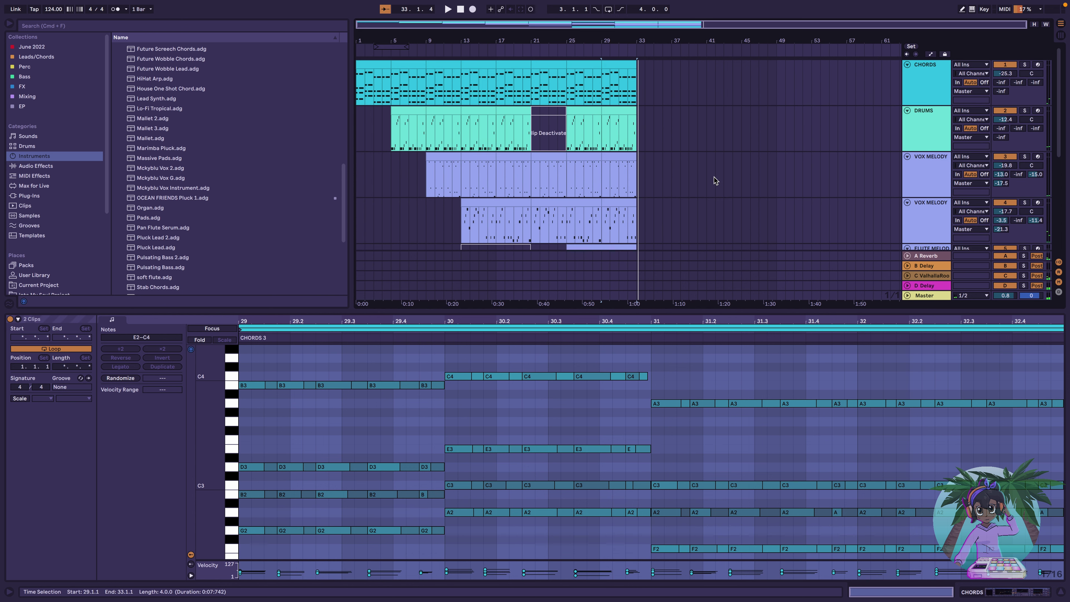
scroll(715, 178, "down", 5)
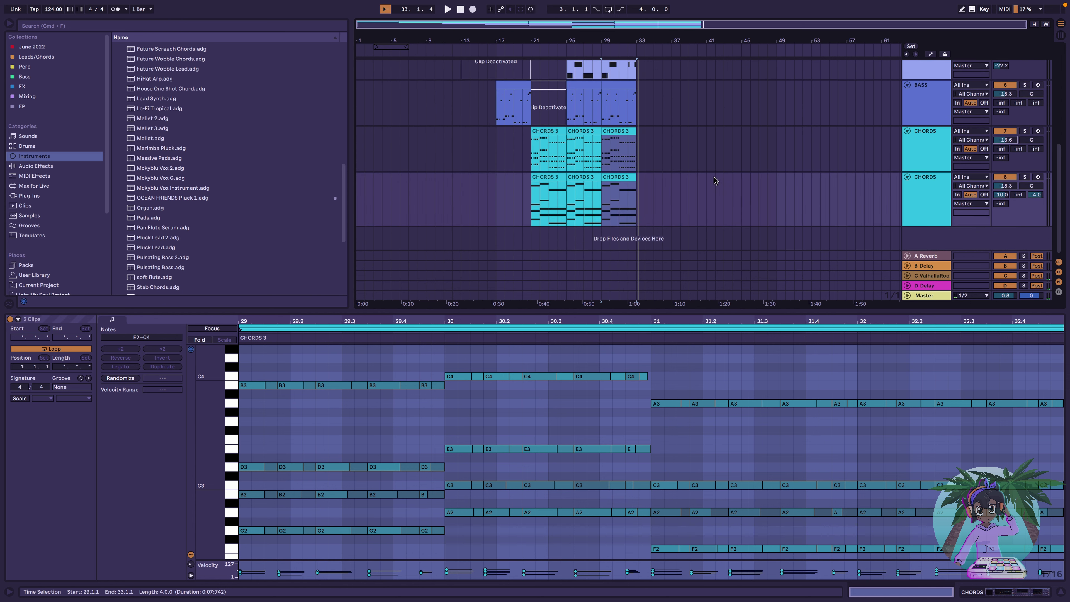
left_click(557, 133)
key("space")
scroll(558, 133, "up", 5)
scroll(557, 133, "down", 5)
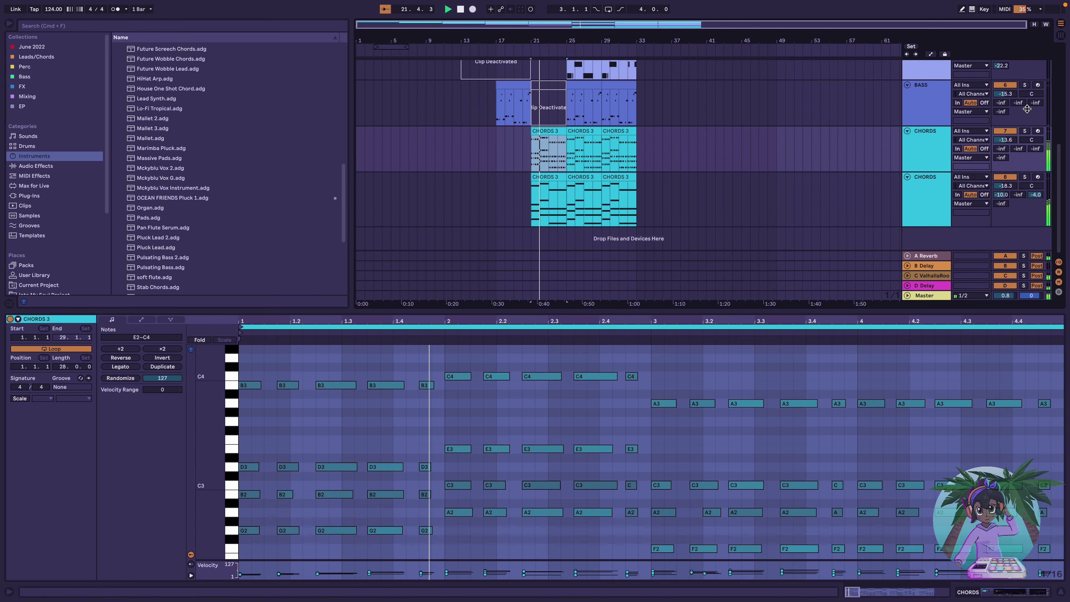
left_click_drag(1005, 185, 1006, 187)
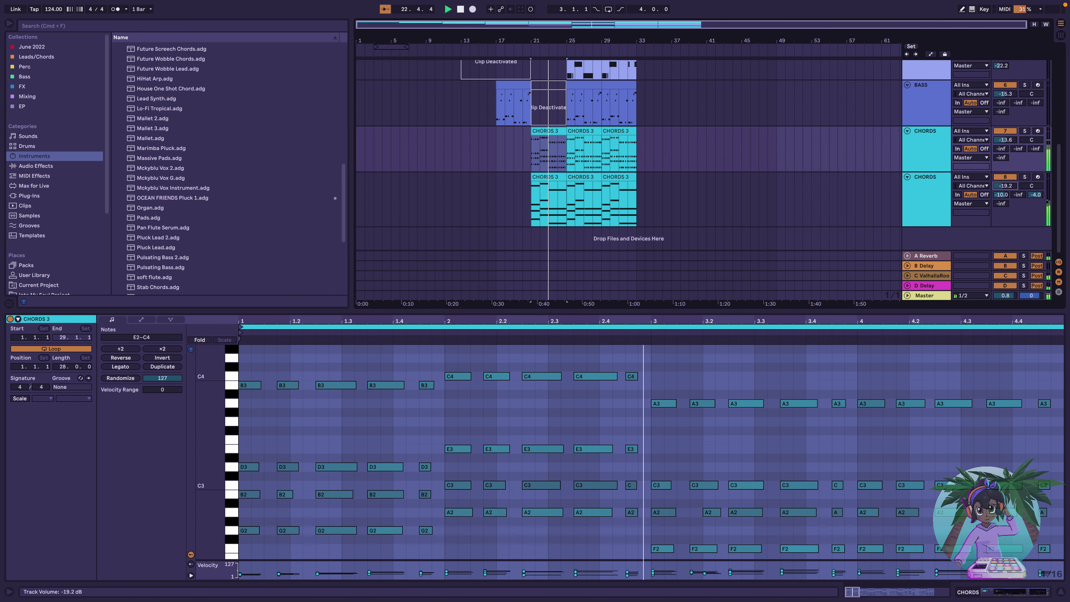
Solo chords track 7 and shift the second A2 note in the clip's bar 3 earlier to line up with its chord
scroll(950, 186, "up", 1)
left_click(544, 145)
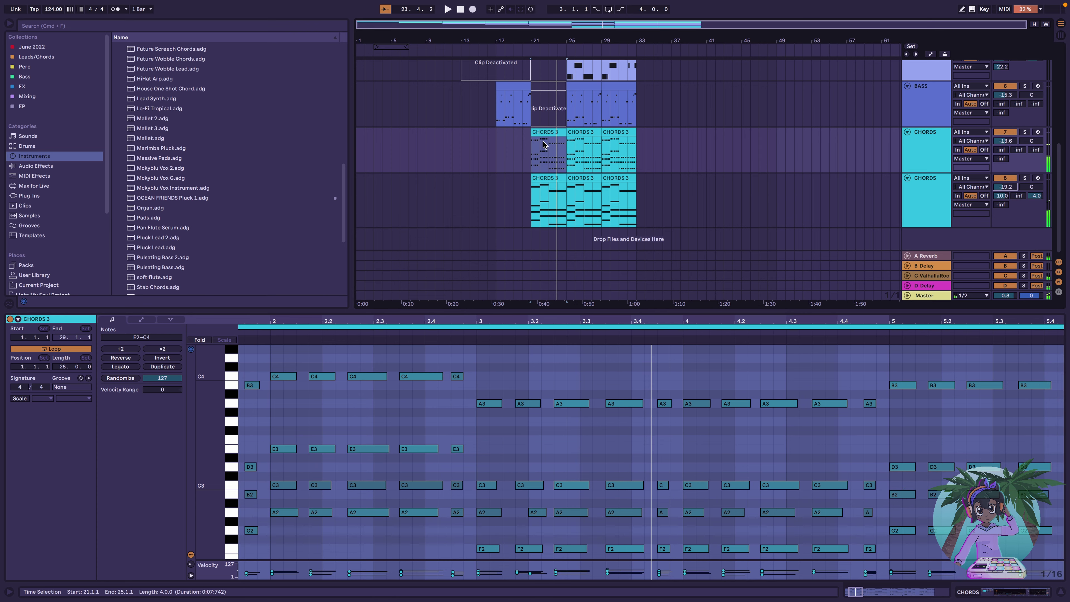
double_click(545, 132)
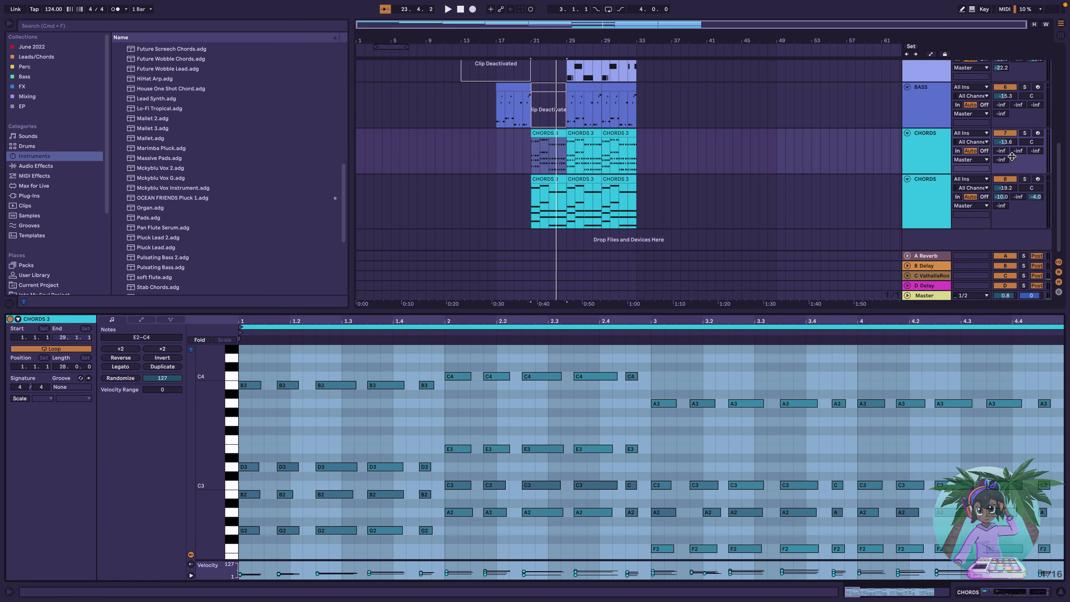
left_click(1025, 134)
key("space")
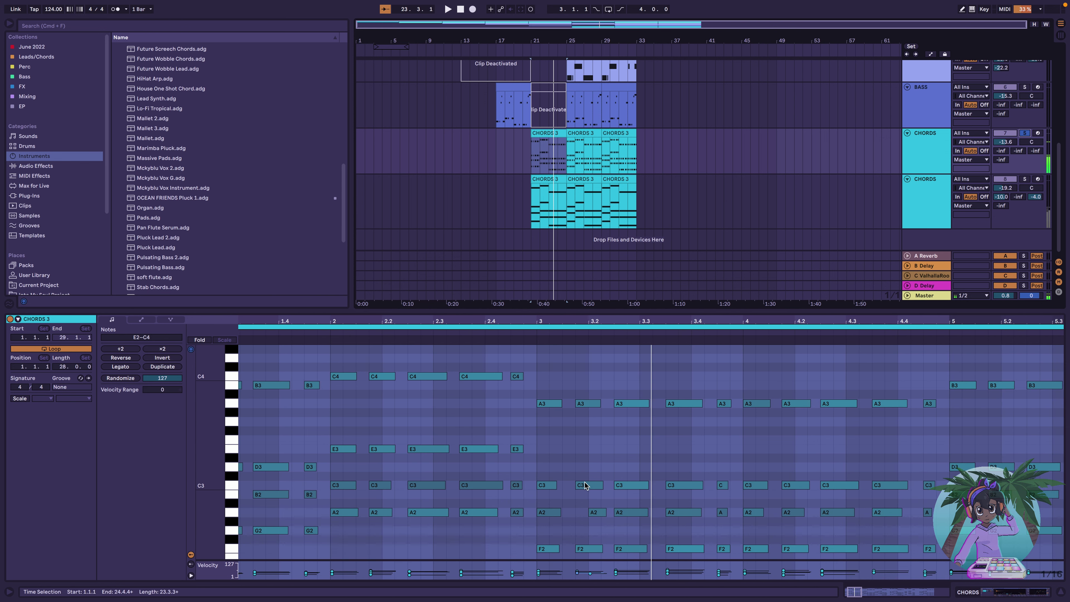
left_click(594, 512)
key("Left")
key("space")
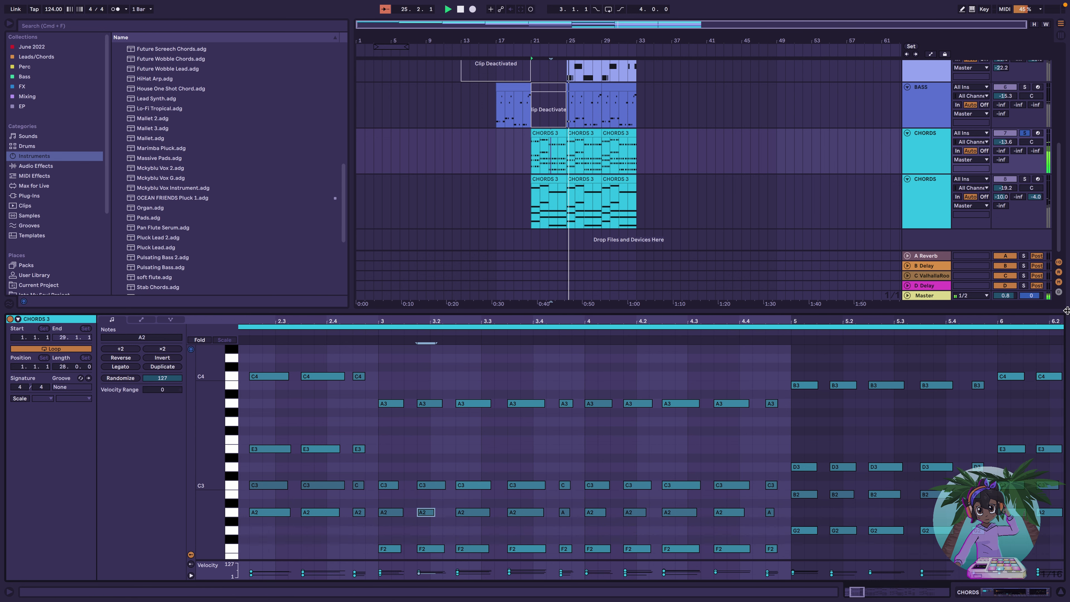
Duplicate the corrected bar 21 clip over bars 25 to 33, unsolo track 7 and play from bar 21
left_click(546, 135)
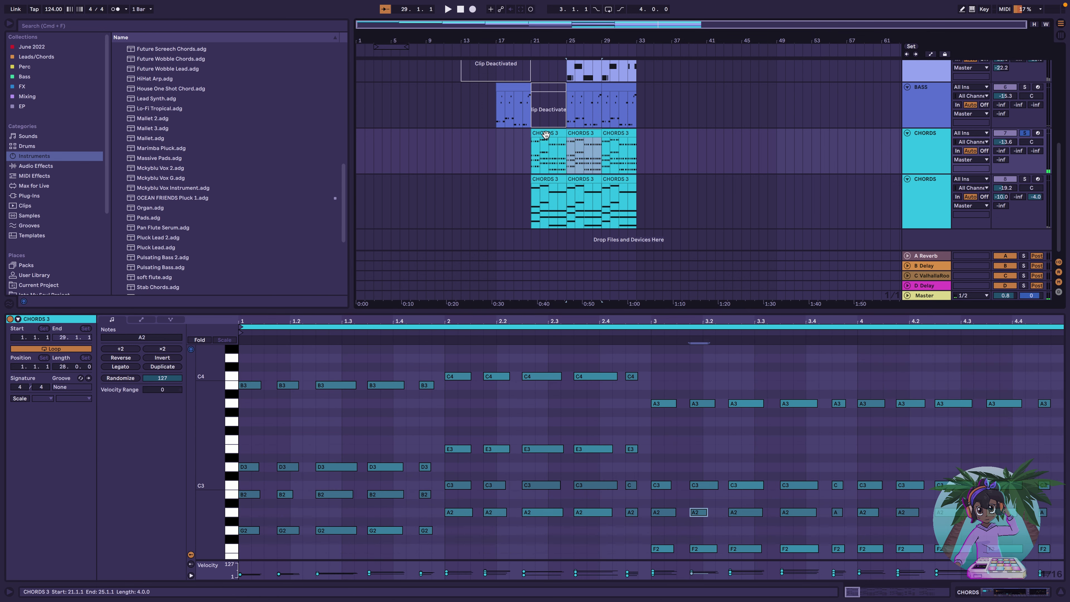
left_click(1025, 134)
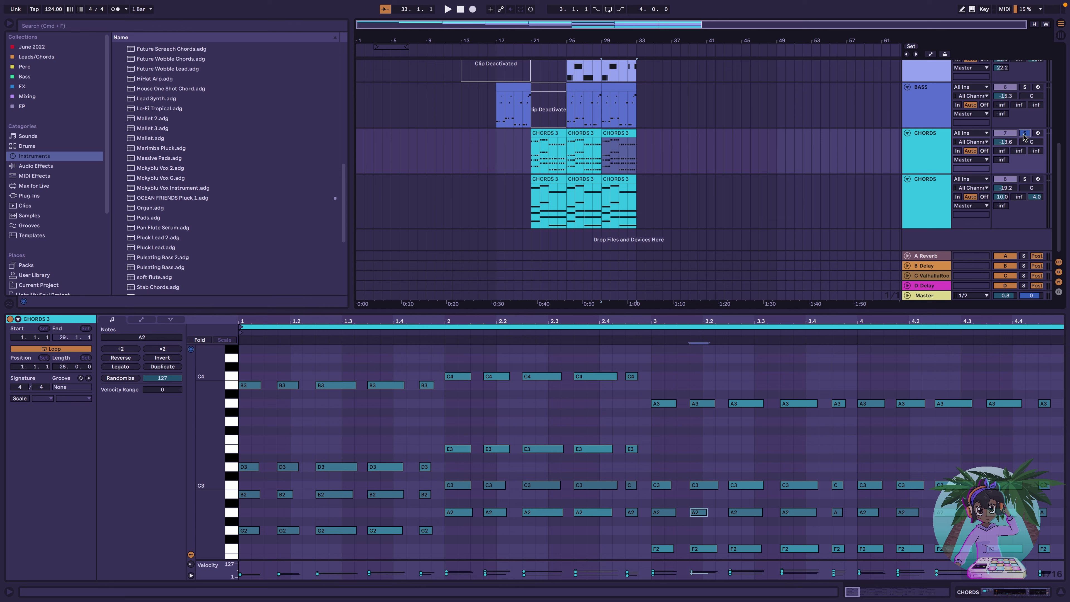
left_click(534, 130)
key("space")
Set the first VOX MELODY track's volume to -18.1 dB and listen to the section across all tracks
scroll(560, 169, "up", 5)
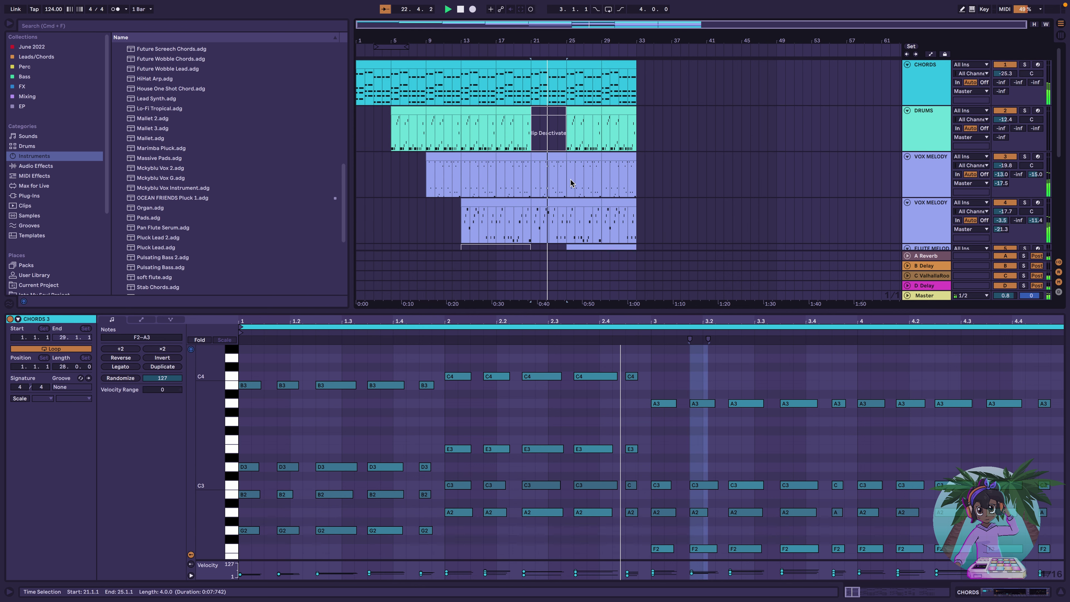
left_click_drag(1006, 166, 1006, 157)
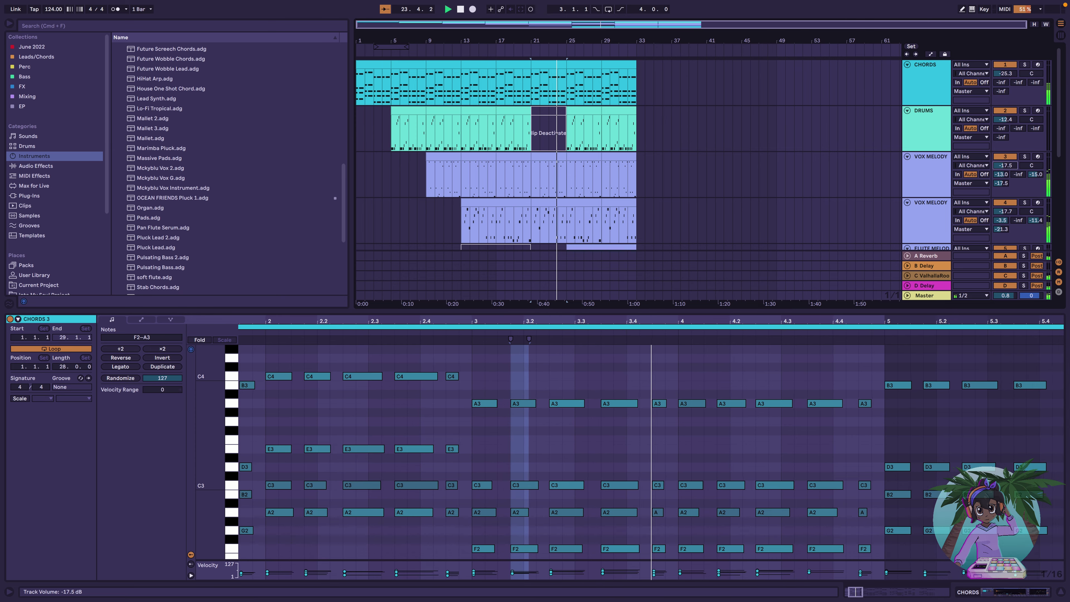
scroll(621, 216, "down", 2)
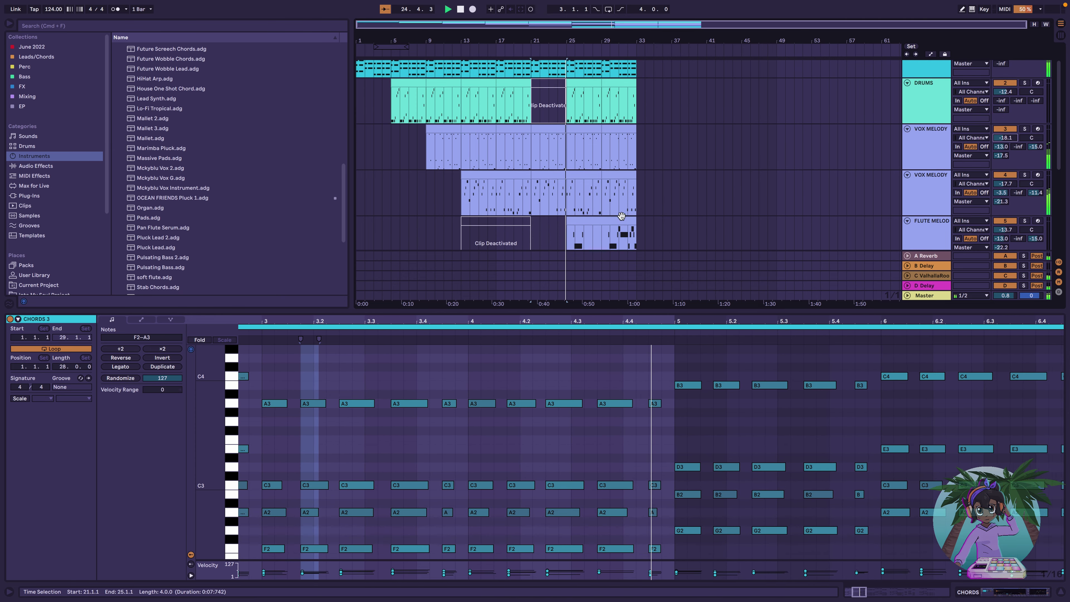
scroll(622, 216, "down", 2)
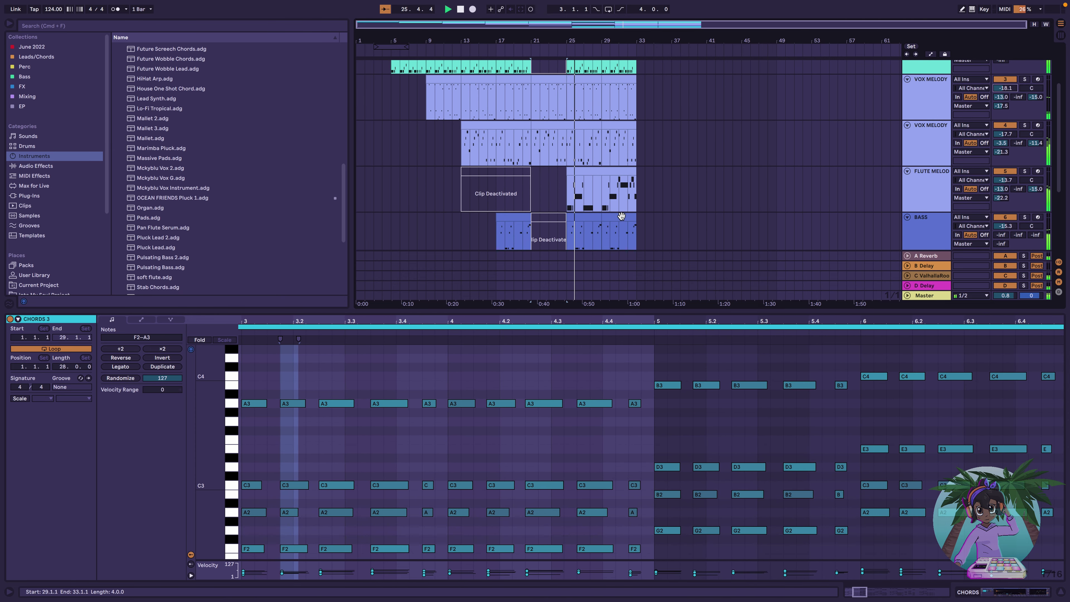
scroll(621, 216, "down", 4)
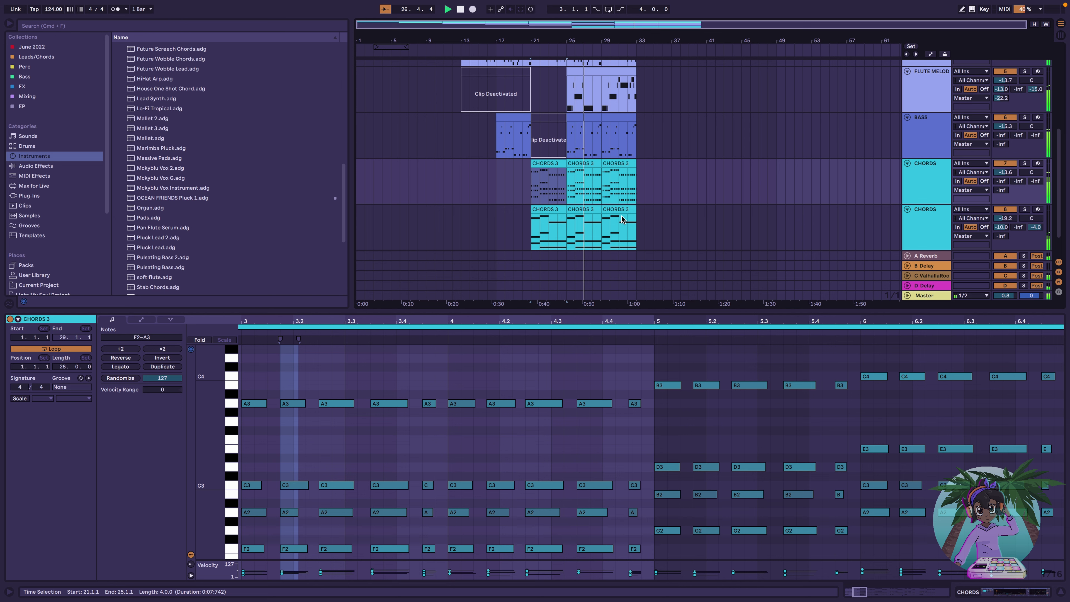
scroll(622, 219, "up", 8)
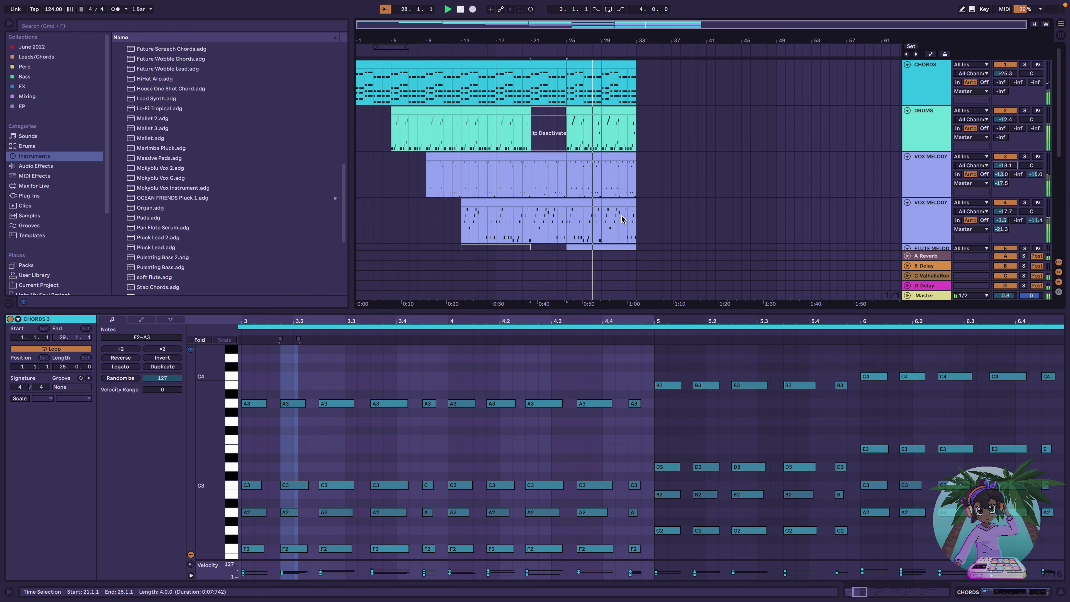
scroll(622, 220, "down", 8)
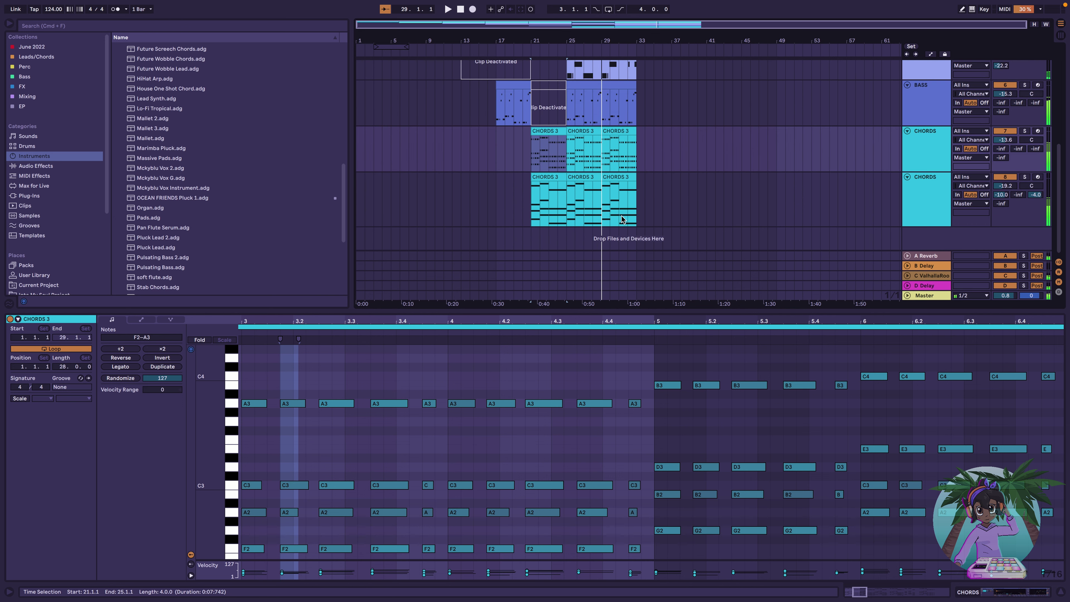
scroll(623, 220, "up", 8)
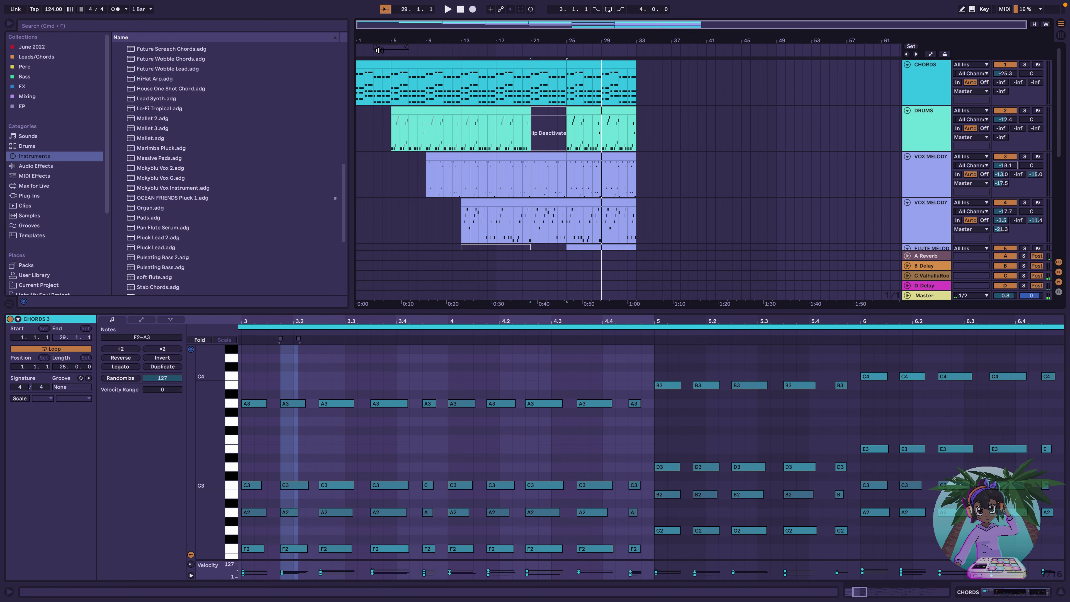
Set the arrangement loop to start at 1.1.1 with a length of 33 bars
left_click_drag(377, 47, 660, 66)
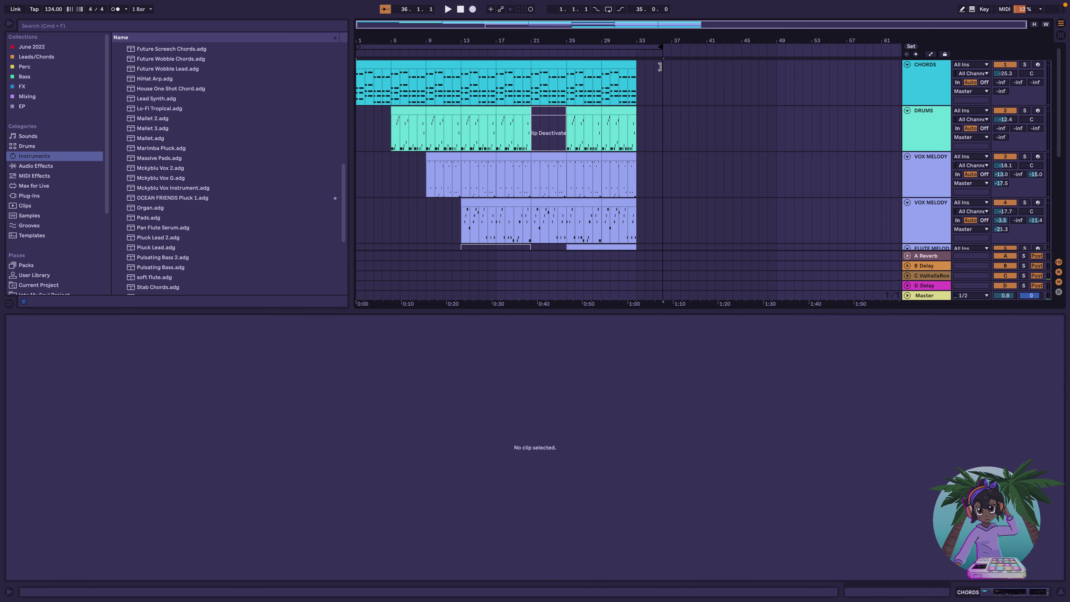
left_click(535, 66)
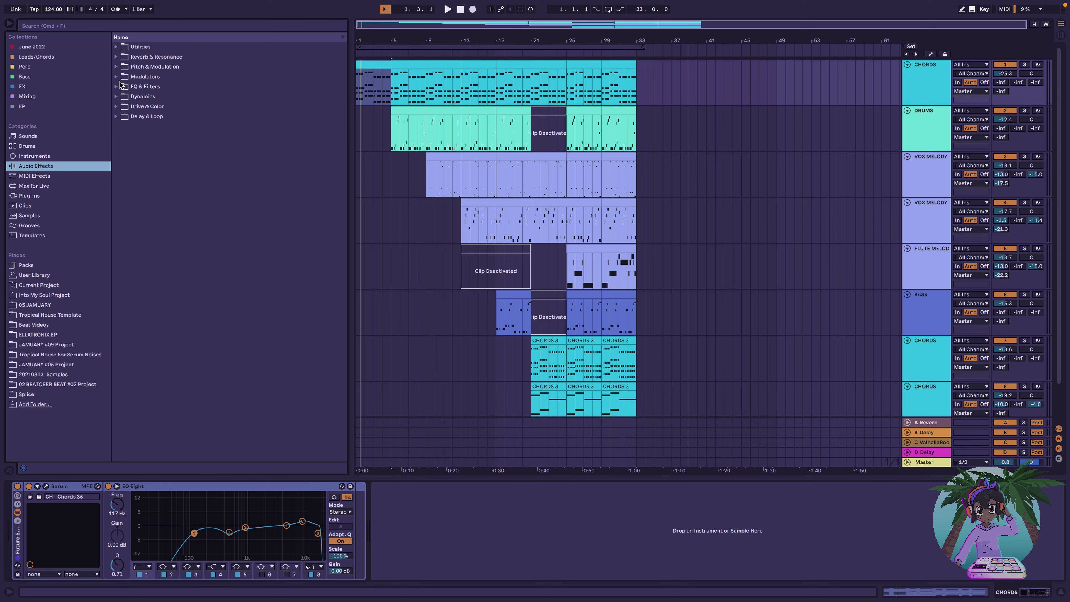
Add a second EQ Eight to the first CHORDS track and change its band 1 to a low-cut filter
left_click(116, 87)
double_click(136, 107)
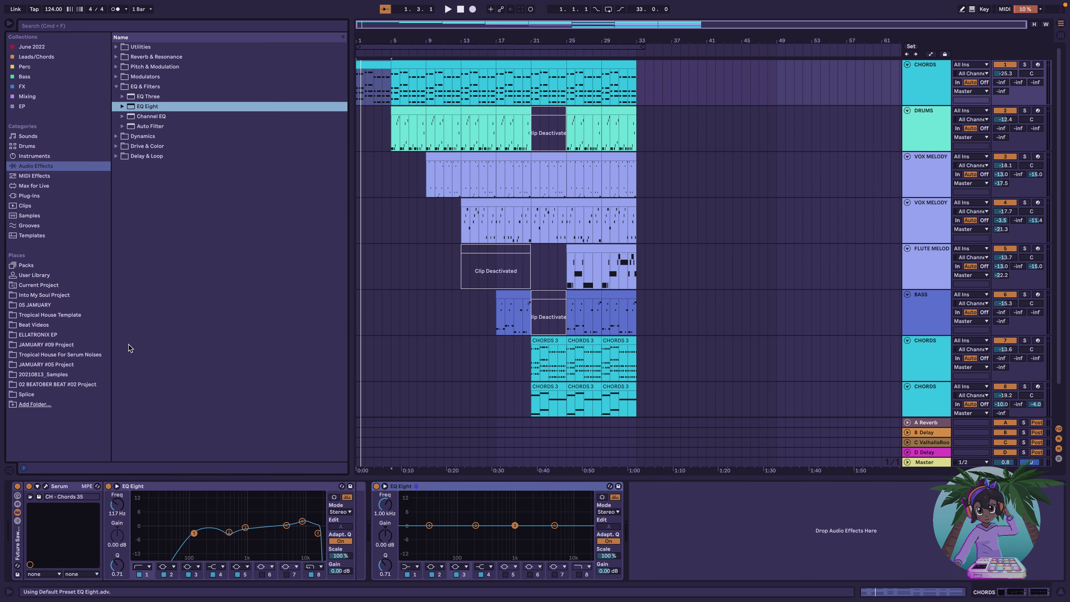
left_click(414, 568)
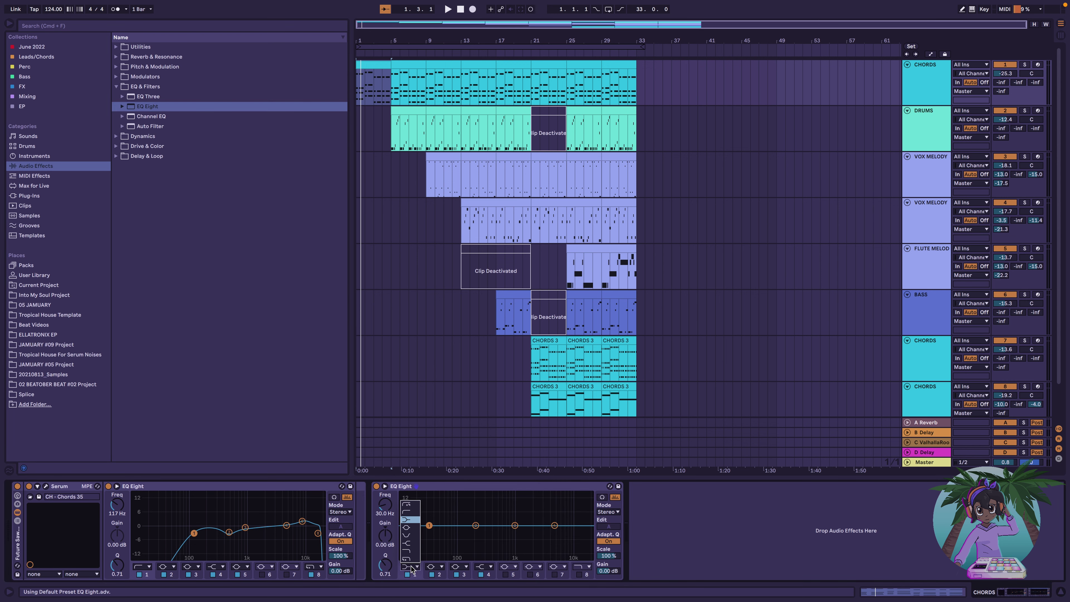
left_click(411, 513)
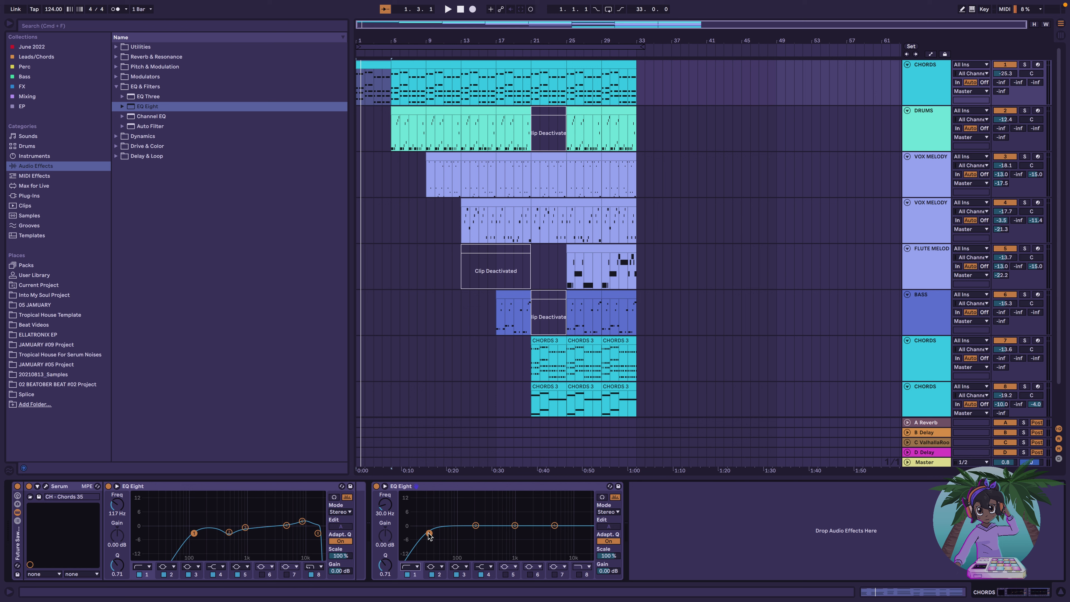
Solo the first CHORDS track, raise the low-cut frequency and set band 3 to -9.30 dB at 316 Hz with Q 1.52
key("space")
left_click(1026, 65)
left_click_drag(430, 534, 486, 545)
left_click_drag(385, 565, 385, 549)
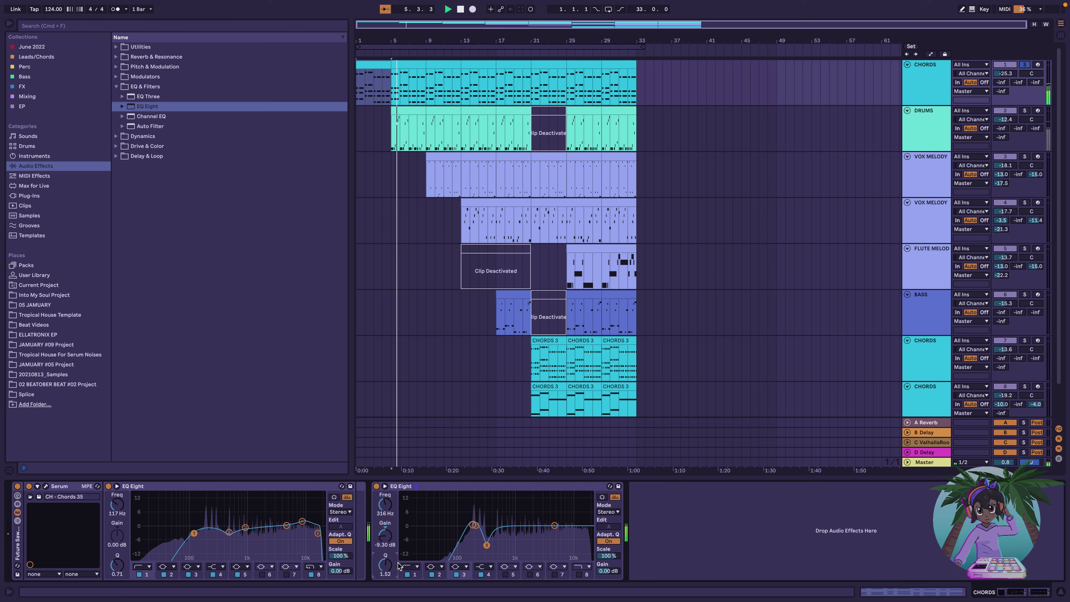
In the first CHORDS track's second EQ Eight, boost 3.84 dB at 808 Hz and 1.12 dB at 4.95 kHz, with a band 8 high cut at 14.7 kHz
left_click(506, 574)
left_click_drag(459, 525, 510, 517)
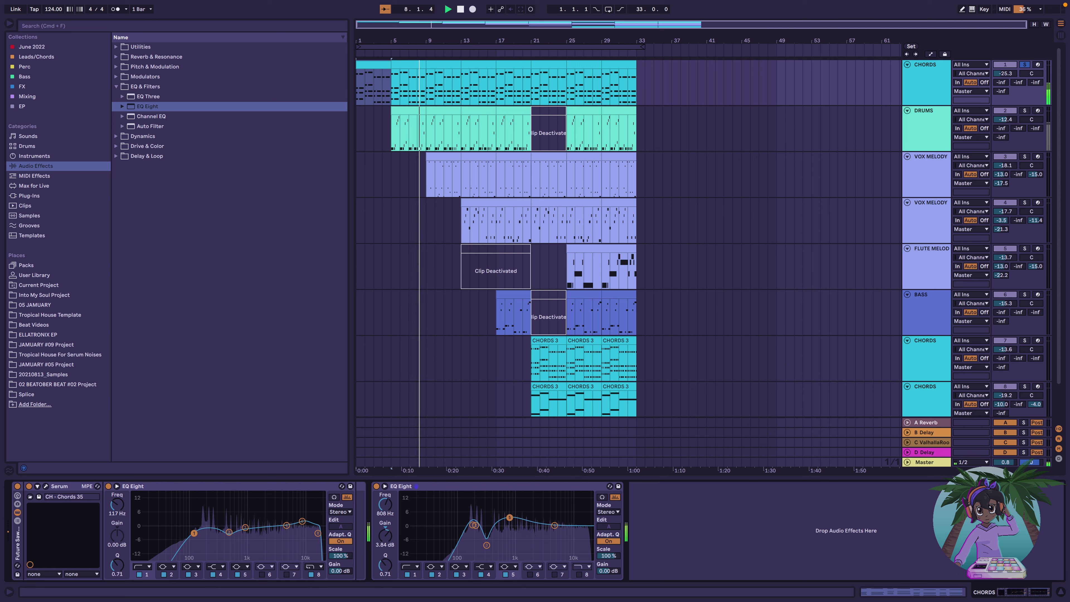
left_click(579, 574)
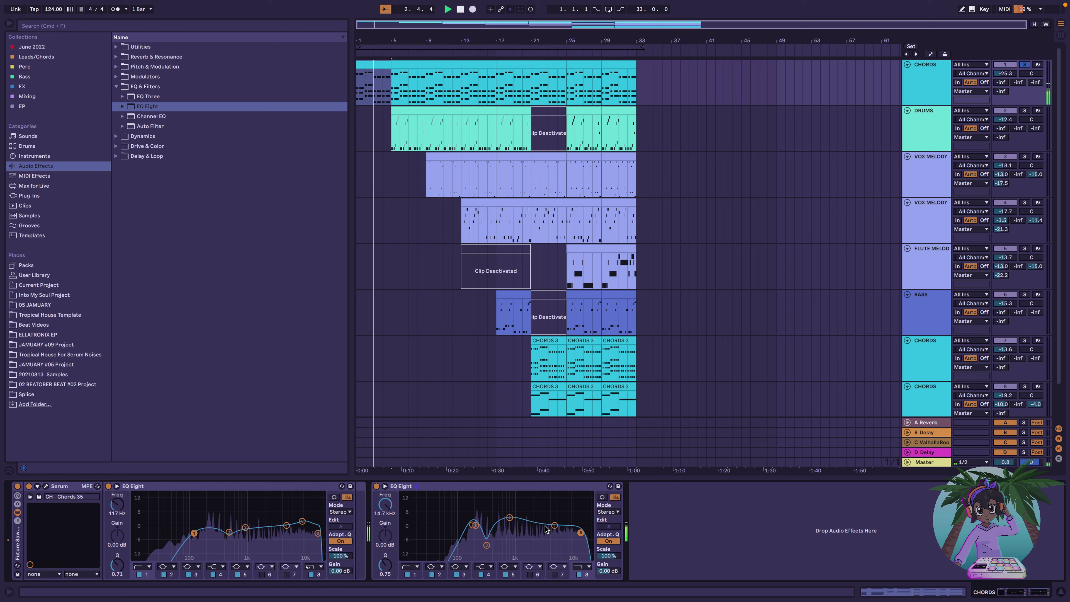
left_click_drag(555, 526, 554, 522)
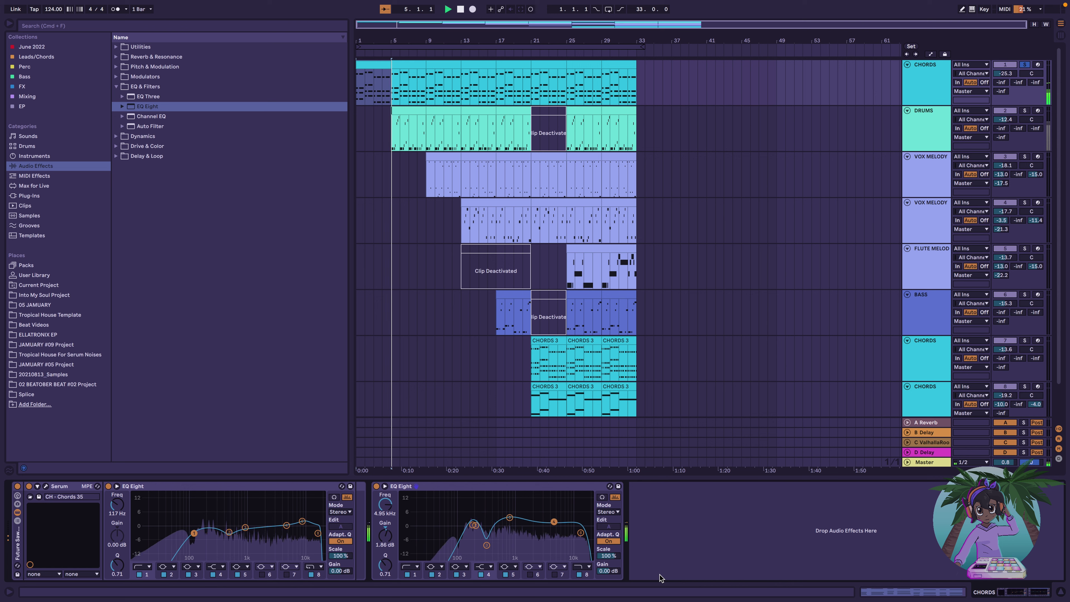
left_click_drag(554, 524, 555, 532)
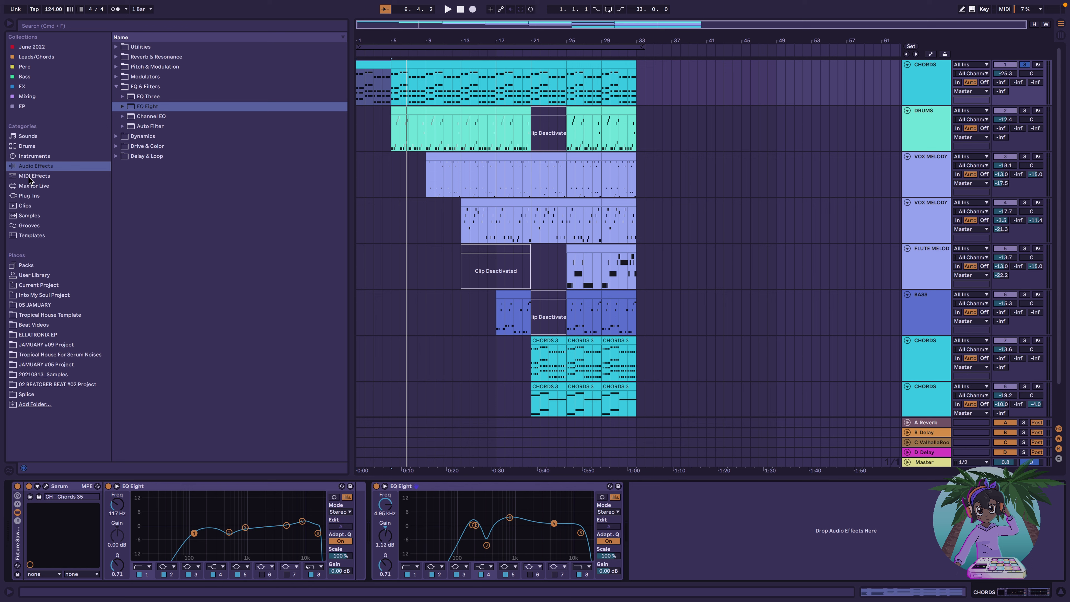
Add a Saturator after the second EQ Eight on the first CHORDS track and set its Drive to 4.57 dB
left_click(120, 136)
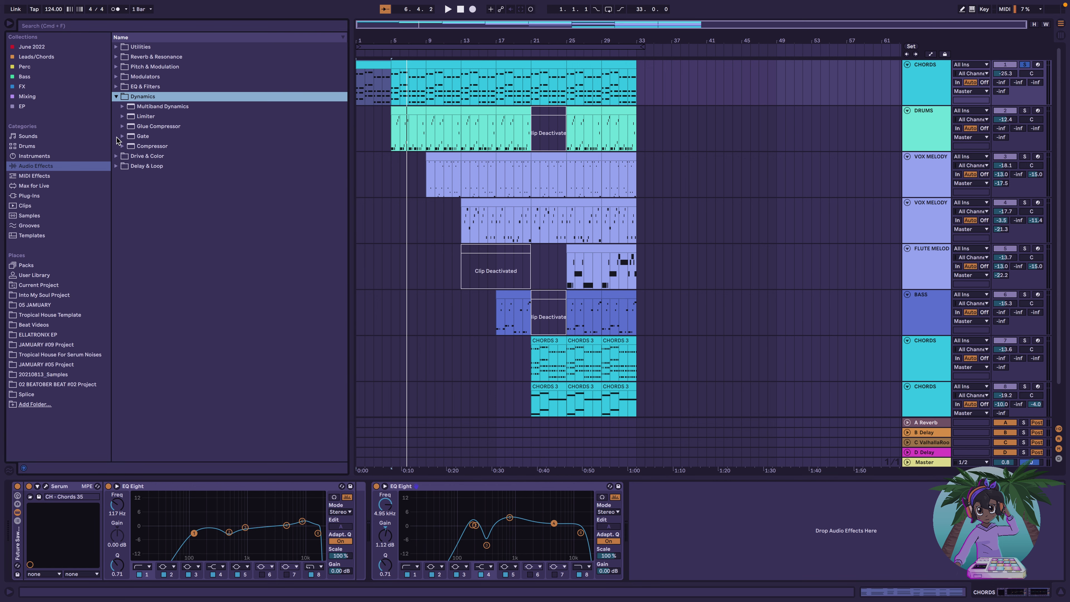
left_click(119, 157)
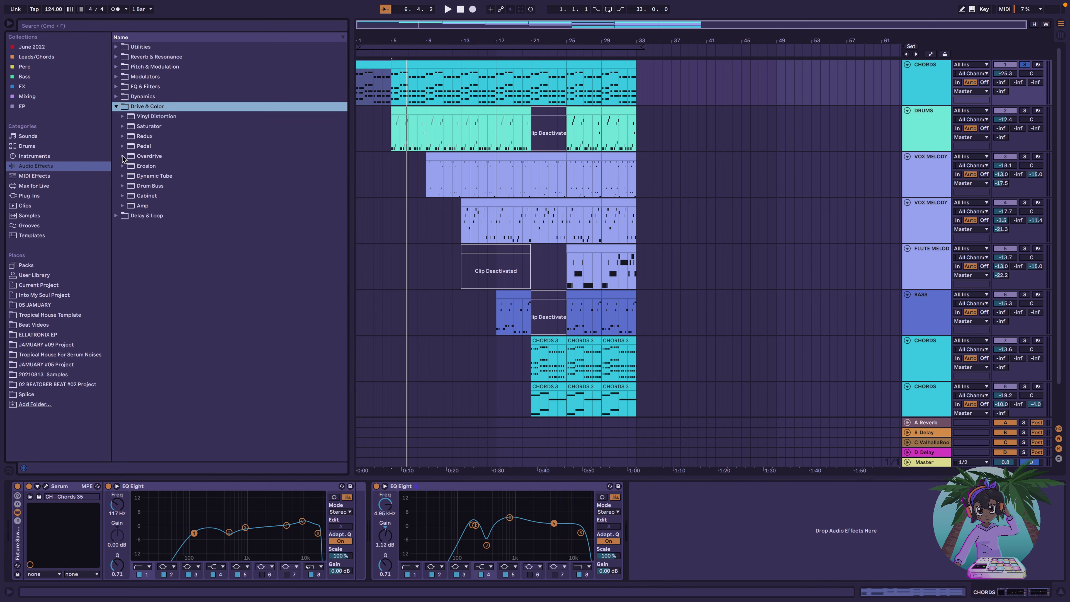
left_click_drag(133, 127, 556, 373)
left_click_drag(642, 515, 641, 505)
key("space")
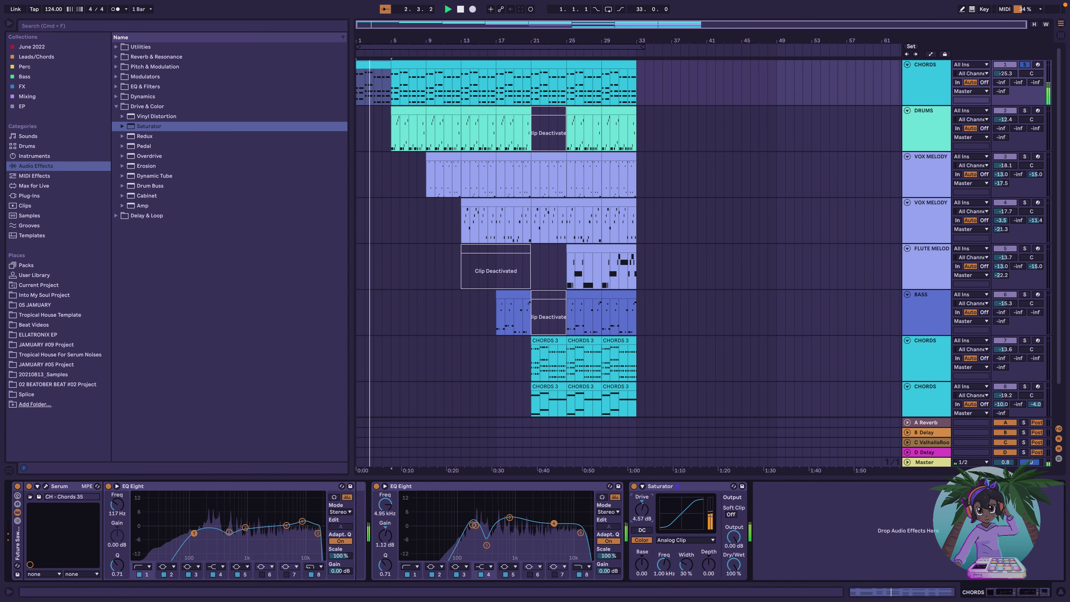
Set the first CHORDS track's volume to -13.2 dB while listening to its intro section
key("Tab")
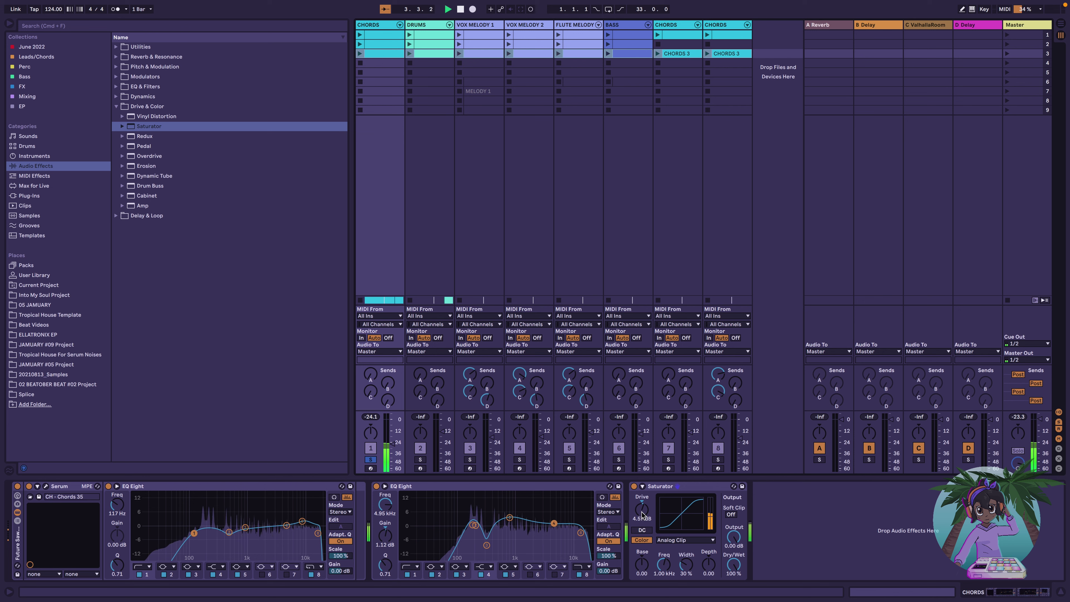
key("Tab")
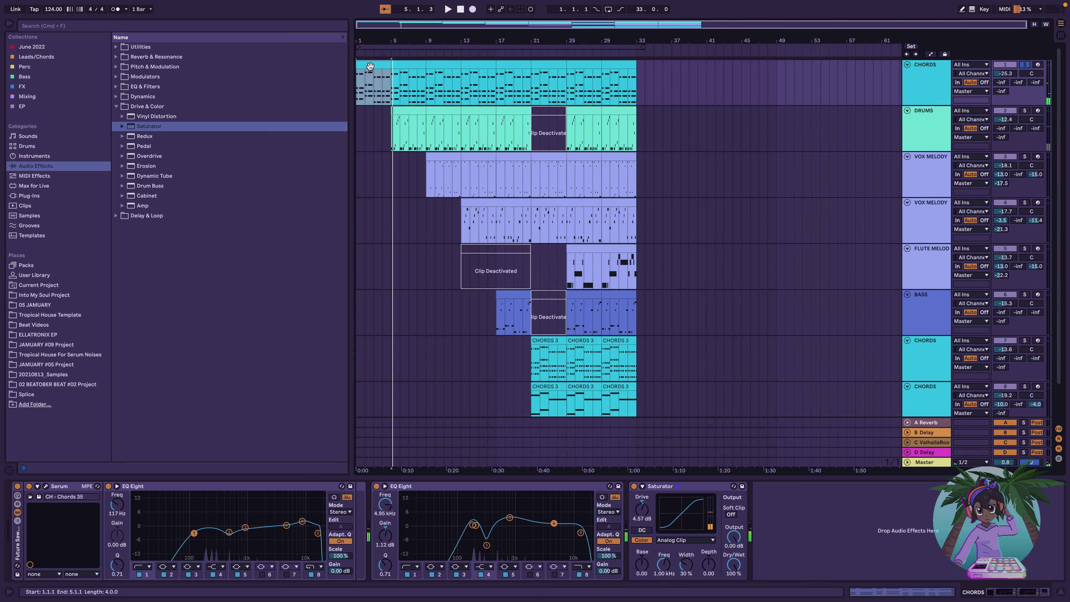
key("space")
left_click_drag(997, 73, 997, 64)
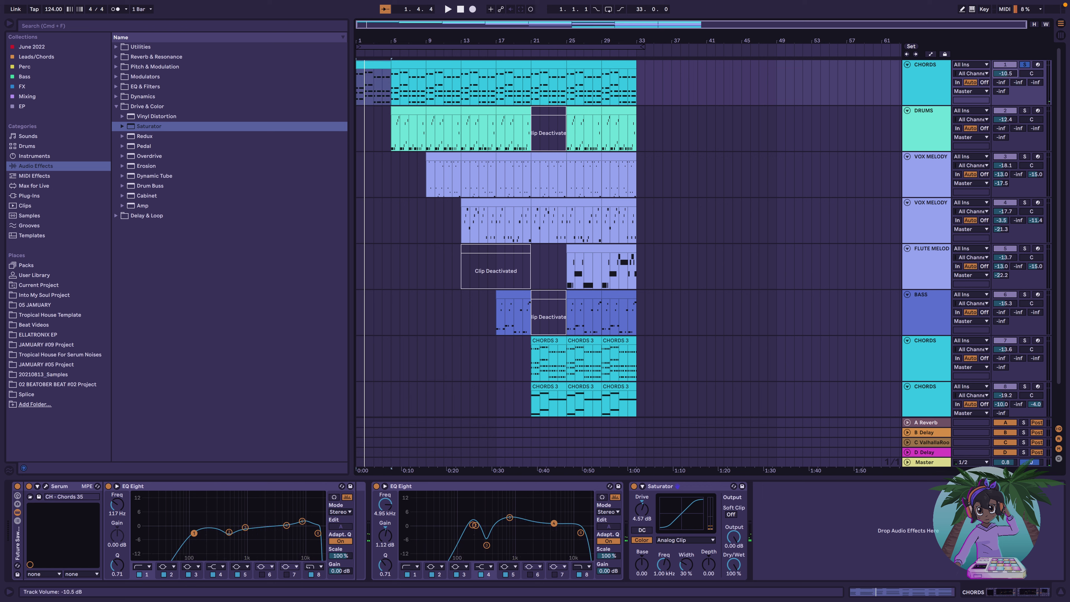
key("space")
left_click_drag(998, 74, 997, 79)
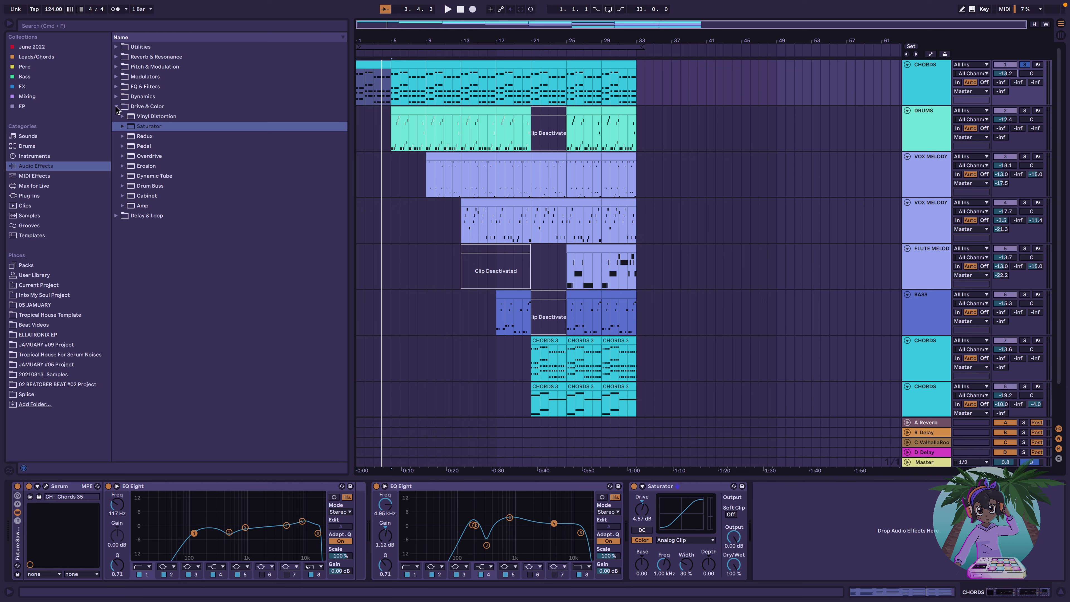
Solo the DRUMS track, listen to it from bar 5 and duplicate the track twice
left_click(406, 111)
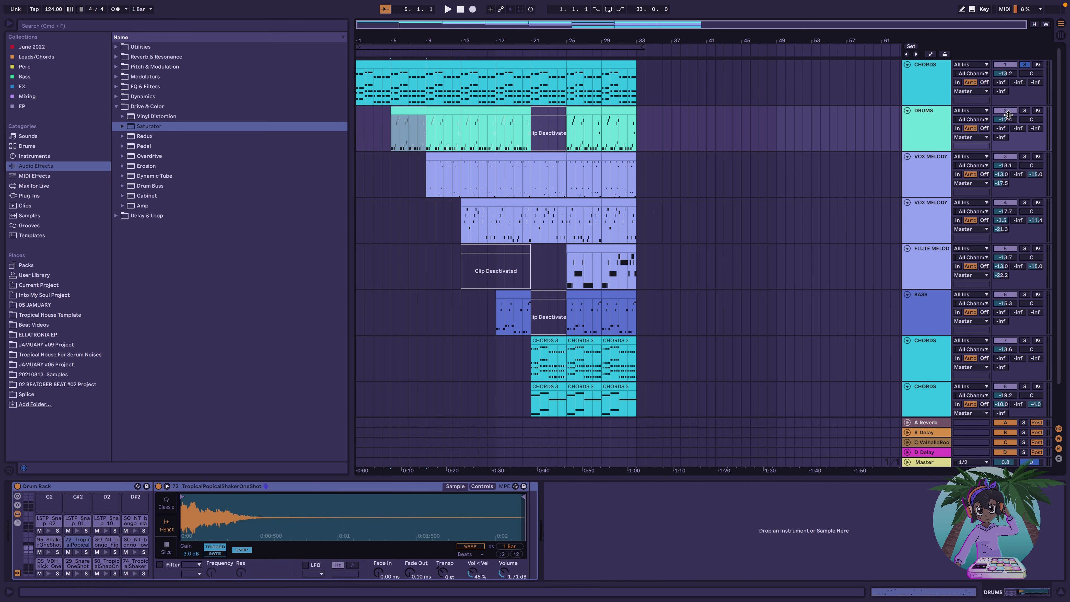
left_click(1025, 112)
key("space")
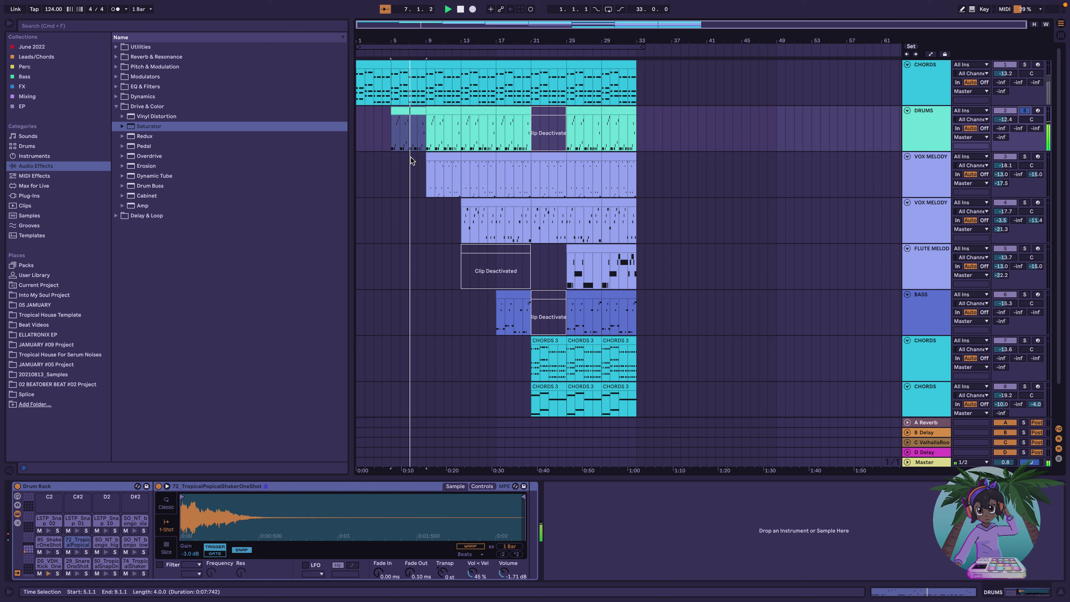
left_click(932, 126)
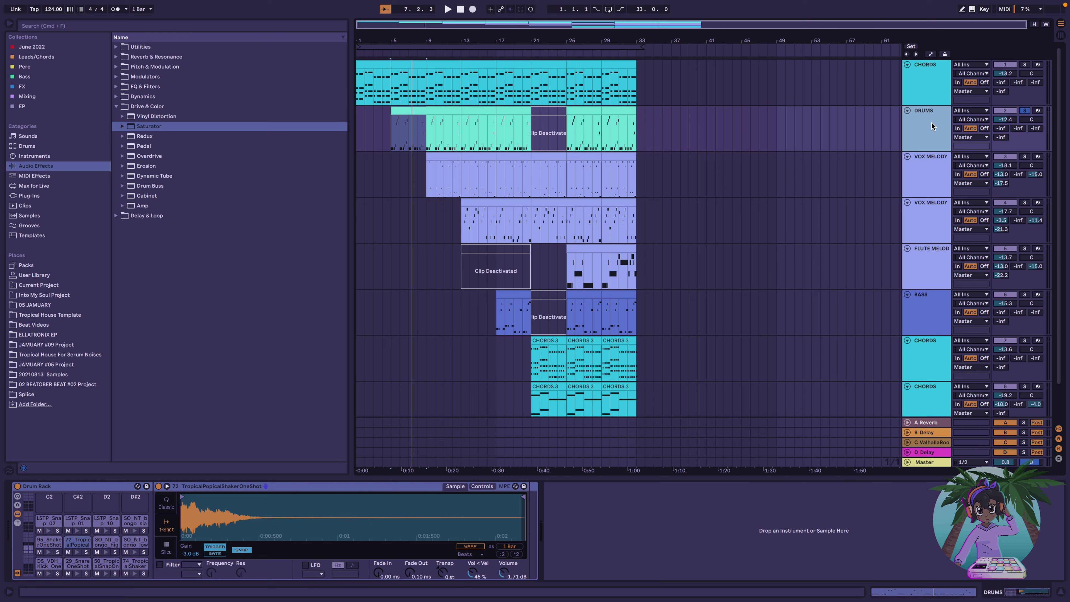
key("super+d")
key("super+d")
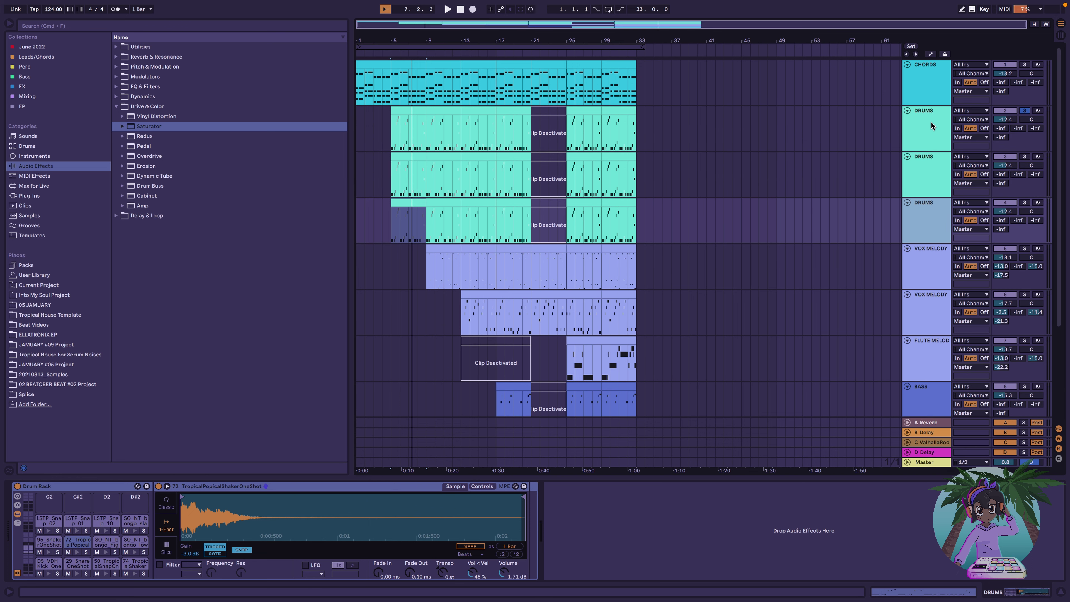
Rename the first DRUMS track KICK and the second one SNARE 1
right_click(933, 125)
left_click(955, 164)
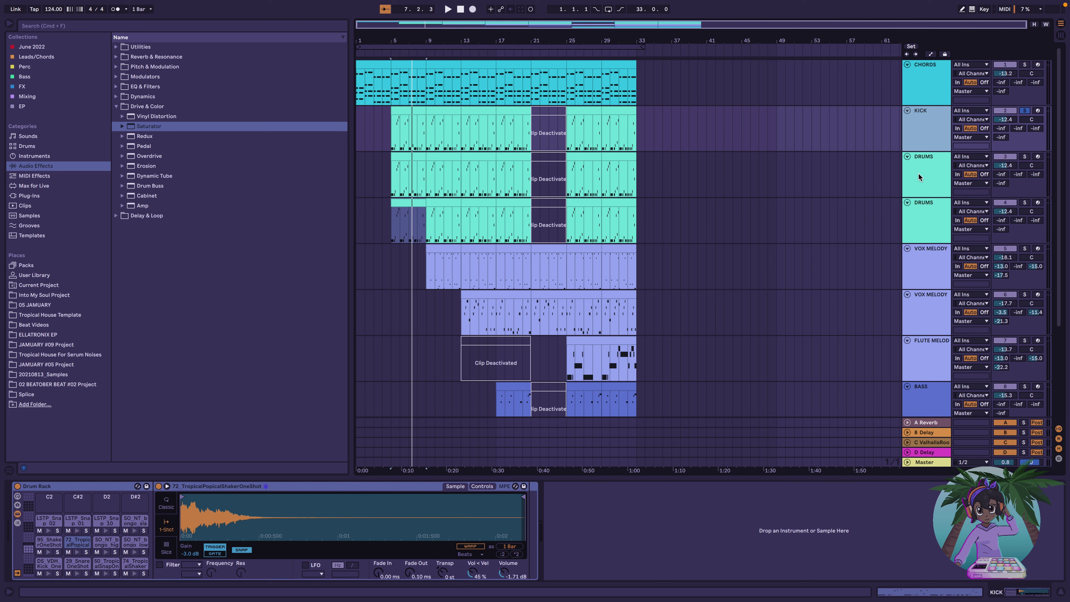
right_click(924, 158)
left_click(943, 199)
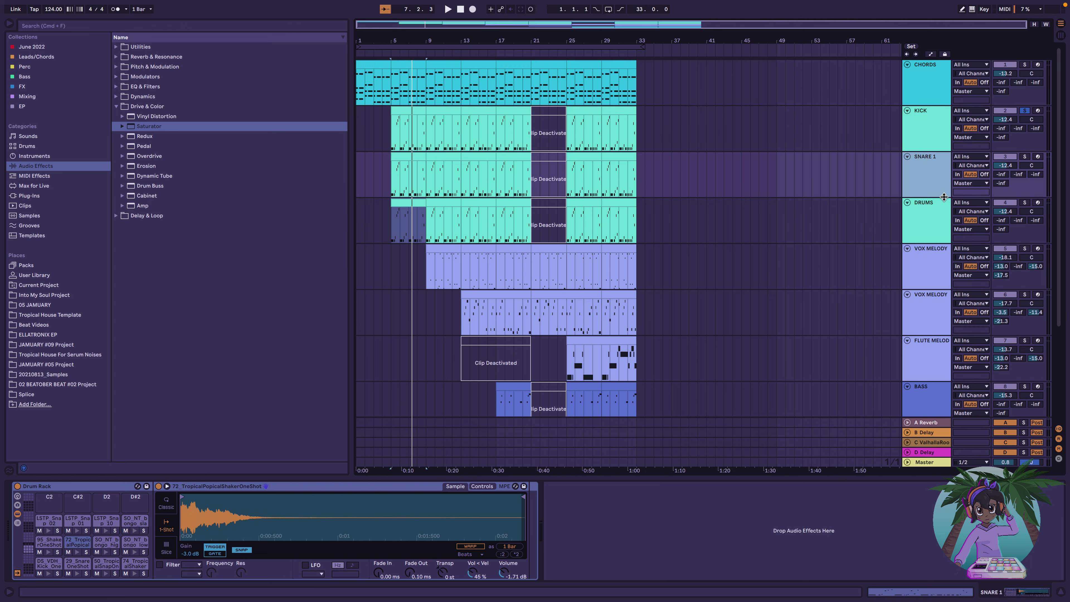
Duplicate the remaining DRUMS track and rename the two copies SNARE 2 and PERC
right_click(940, 213)
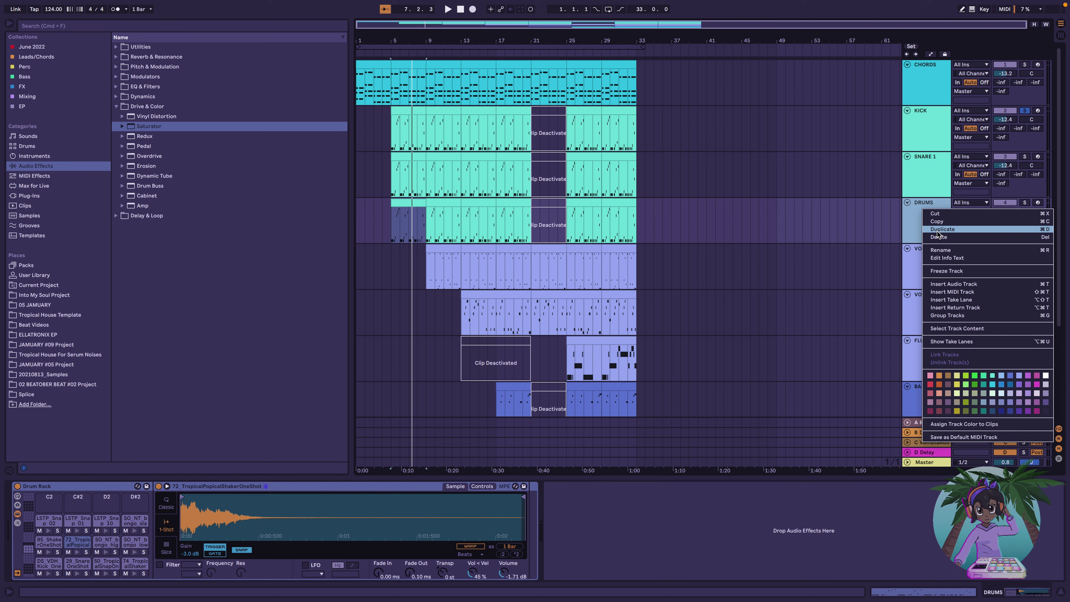
left_click(942, 228)
right_click(927, 206)
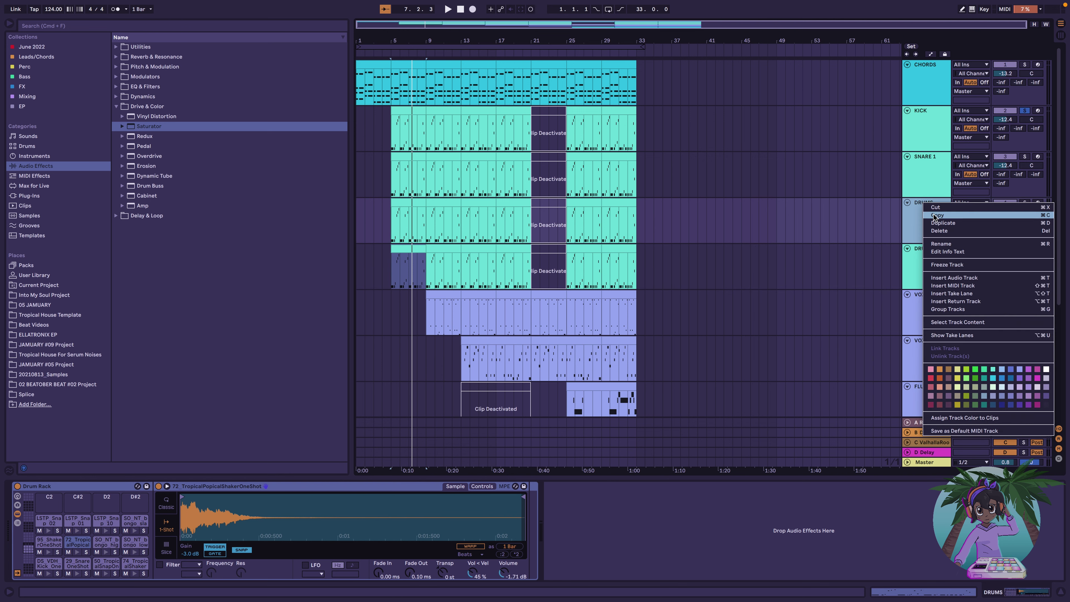
left_click(953, 247)
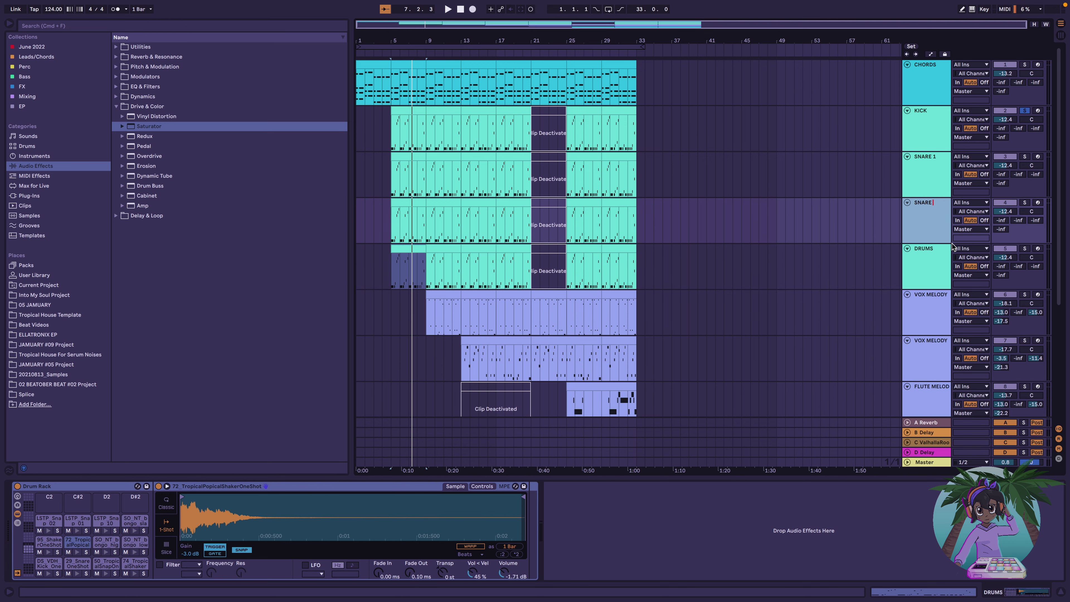
right_click(934, 265)
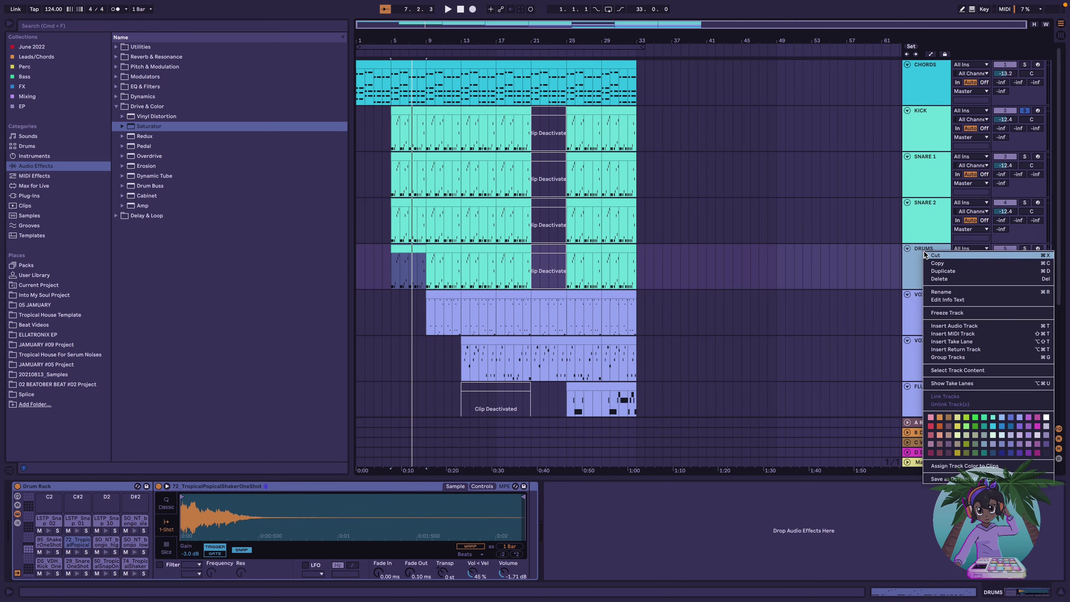
left_click(954, 295)
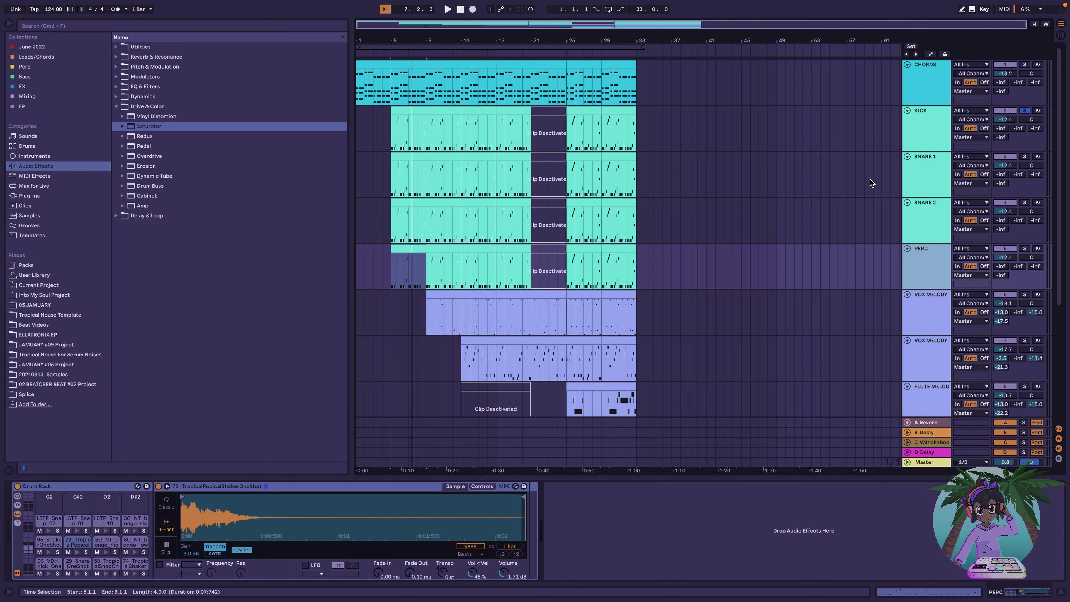
Solo the C1 kick pad in the KICK track's Drum Rack during playback
left_click(890, 124)
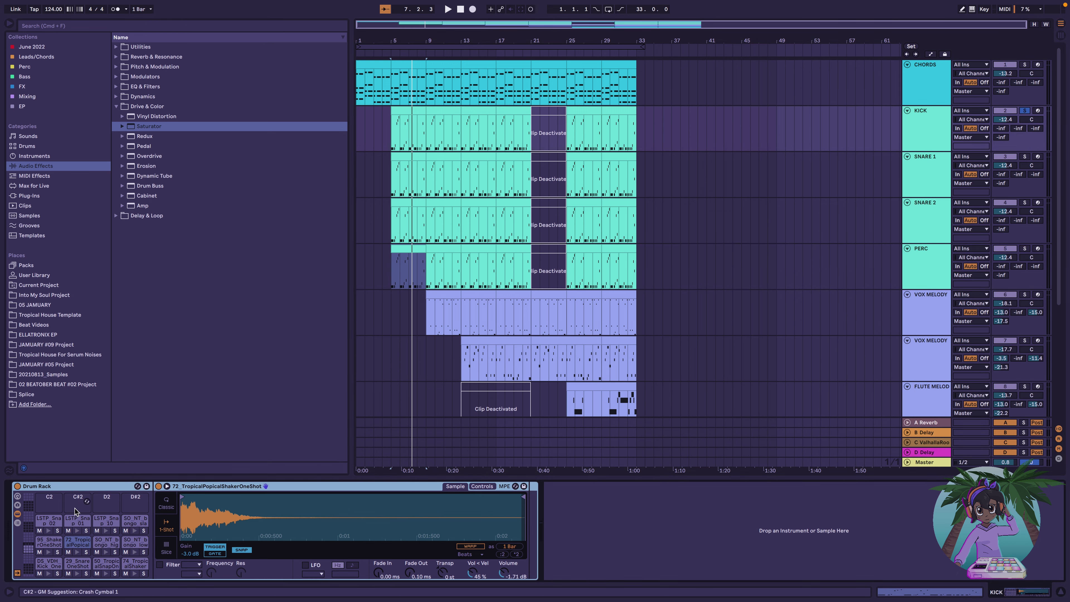
key("space")
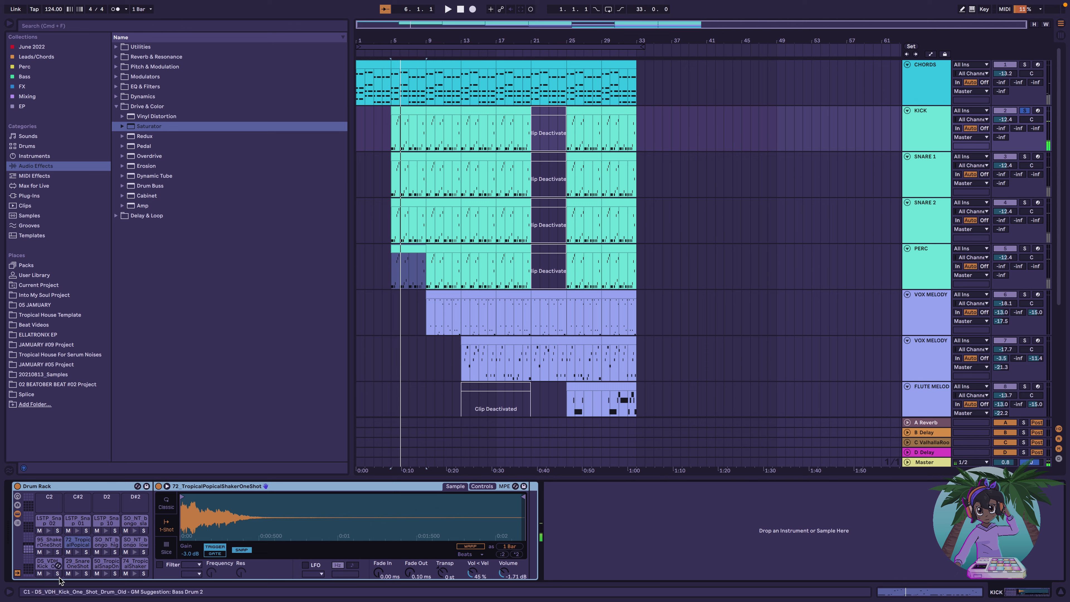
key("space")
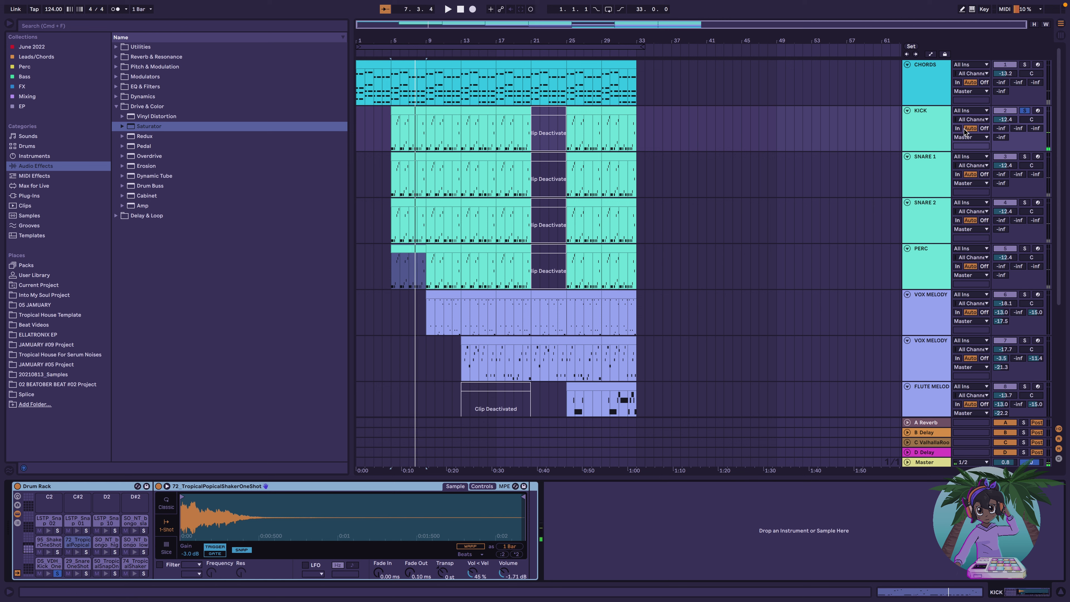
Set the KICK track's volume to -6.9 dB while listening to it
left_click(920, 137)
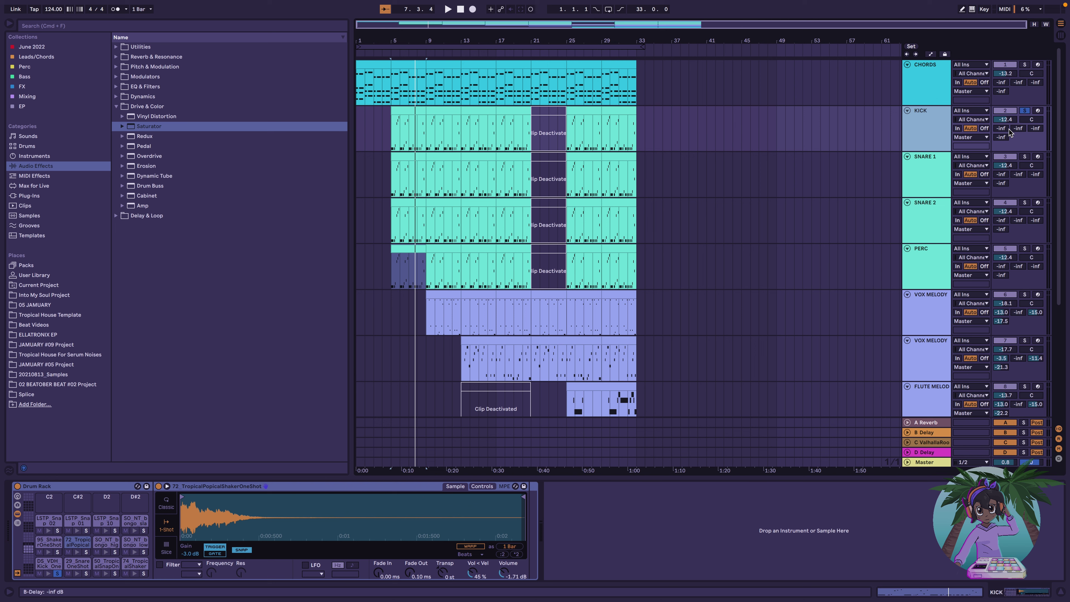
left_click_drag(1010, 122, 1010, 104)
key("space")
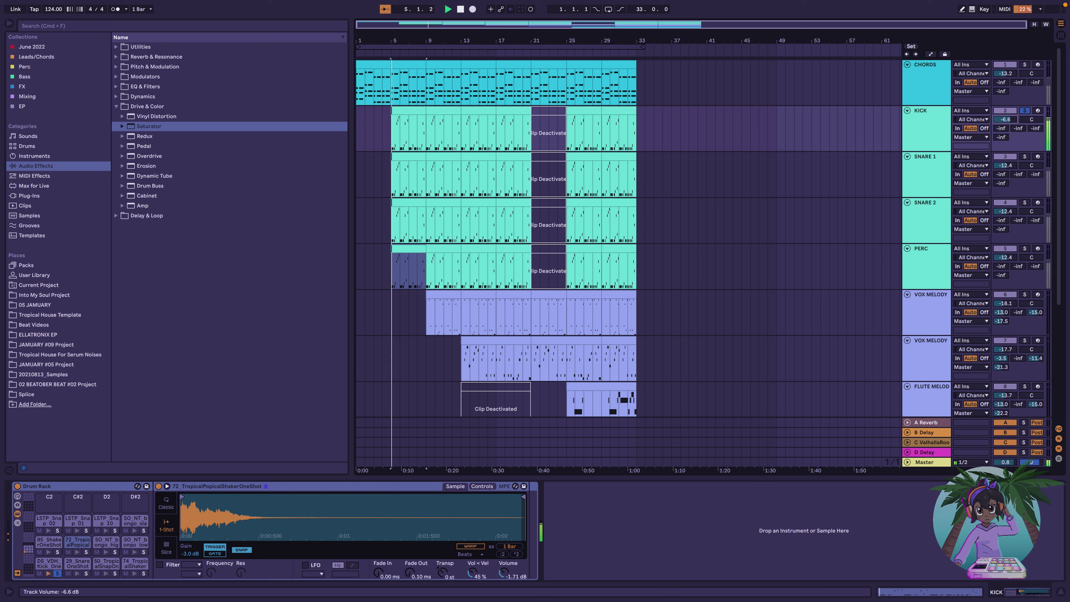
left_click_drag(1007, 120, 1007, 120)
key("space")
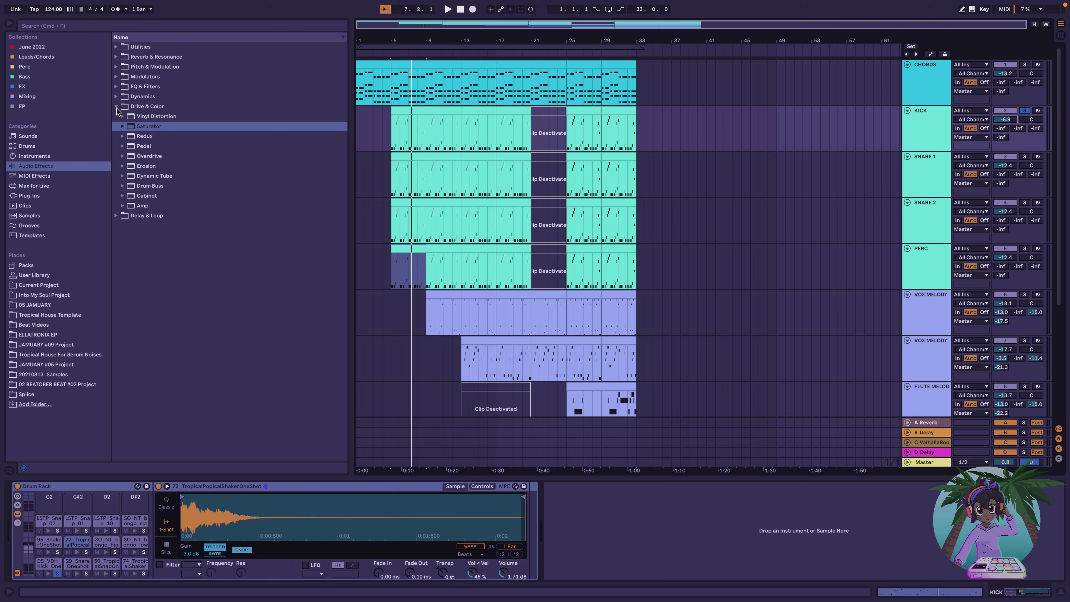
Add an EQ Eight to the KICK track and make band 1 a low-cut filter at 10.0 Hz
left_click(117, 88)
double_click(131, 107)
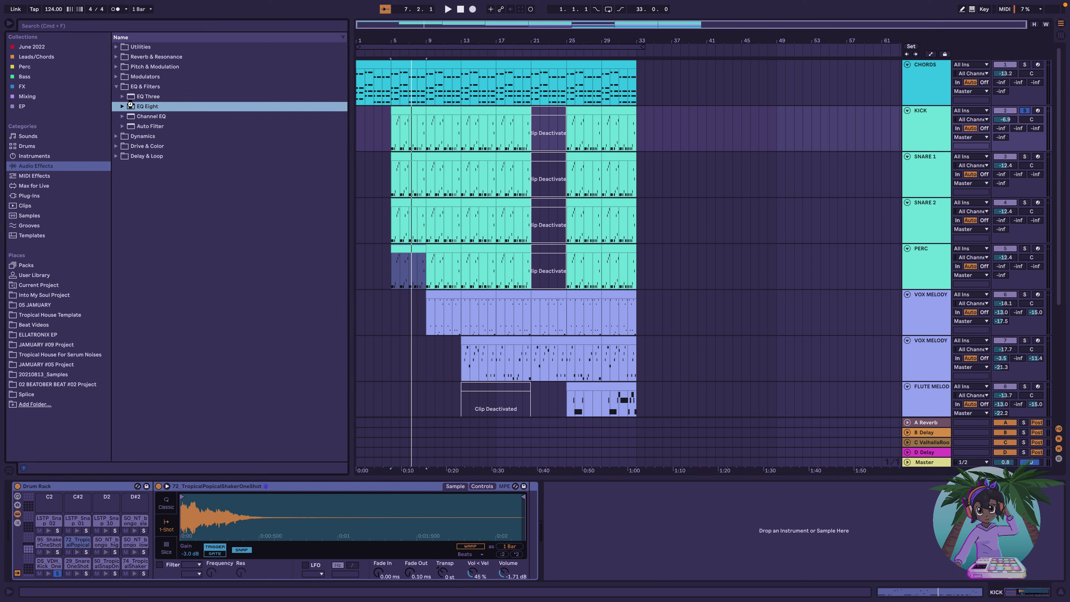
key("space")
left_click(587, 565)
left_click(587, 557)
left_click_drag(577, 533, 575, 533)
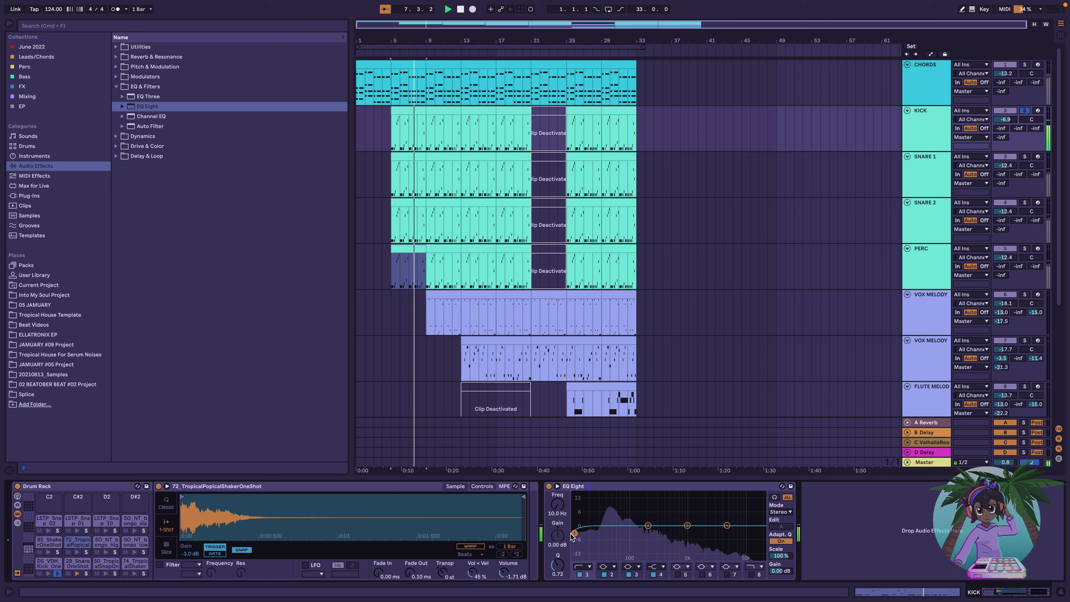
Boost band 2 of the KICK track's EQ Eight by 3.60 dB at 45.4 Hz and enable band 8 as a high cut at 10.9 kHz
left_click_drag(648, 526, 611, 518)
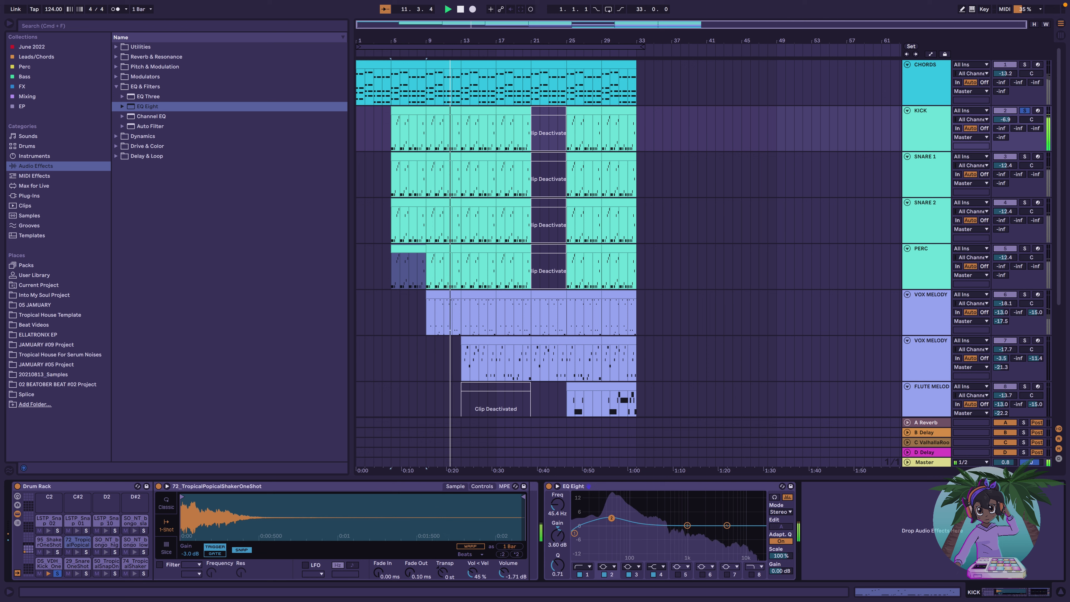
left_click(752, 574)
left_click_drag(757, 534, 746, 533)
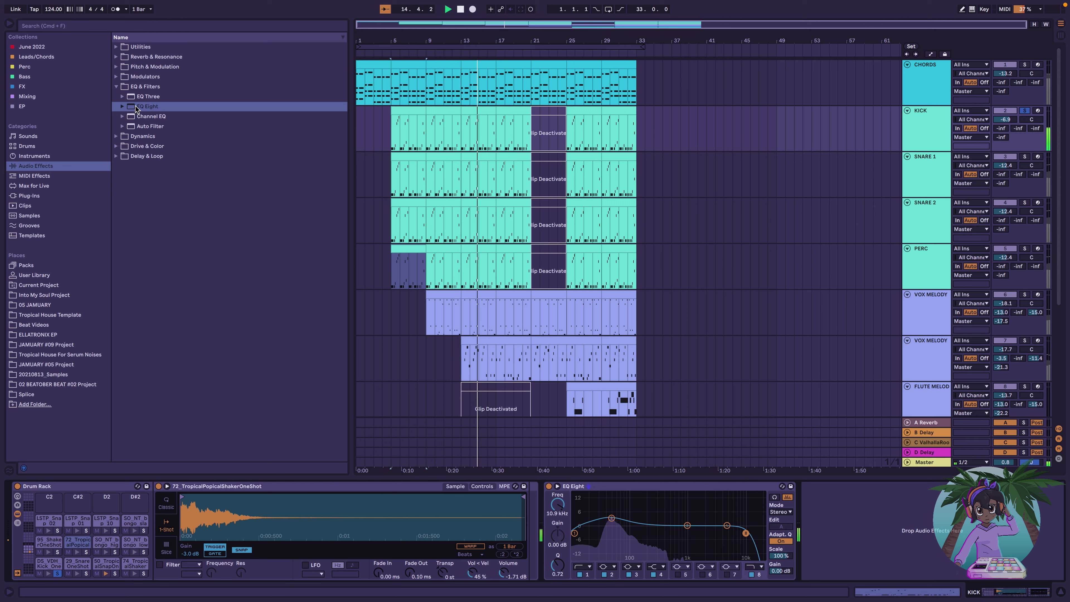
Add a default Saturator after the EQ Eight on the KICK track
left_click(130, 136)
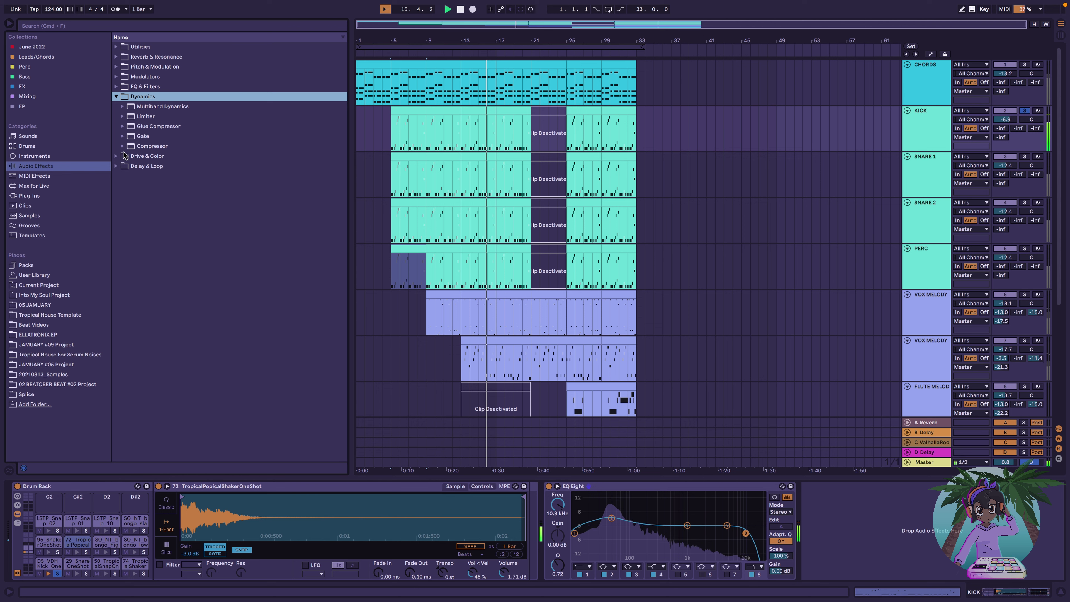
left_click(129, 156)
left_click(133, 129)
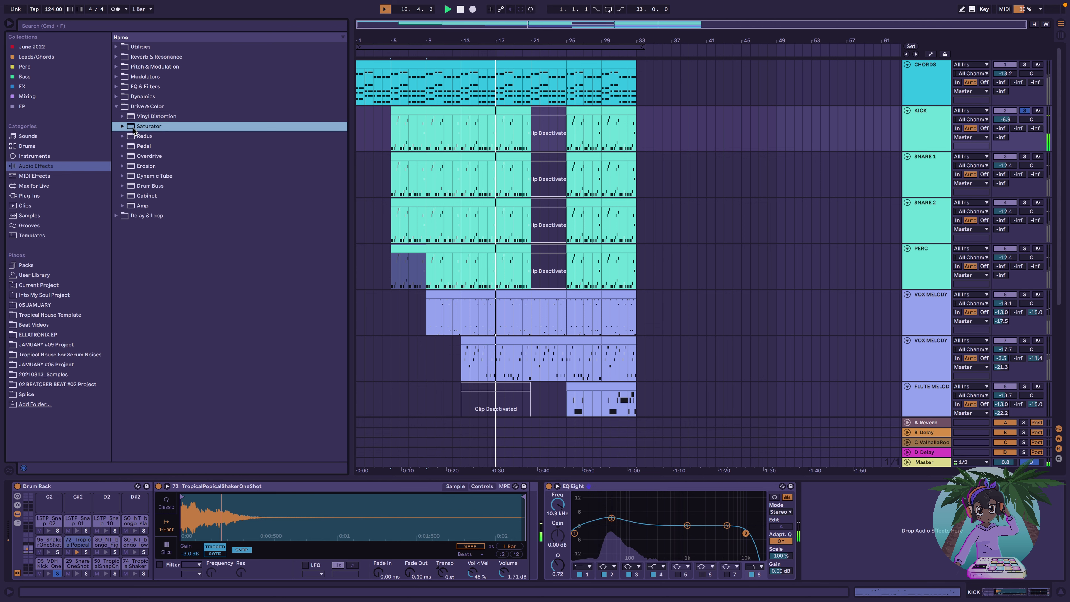
key("Return")
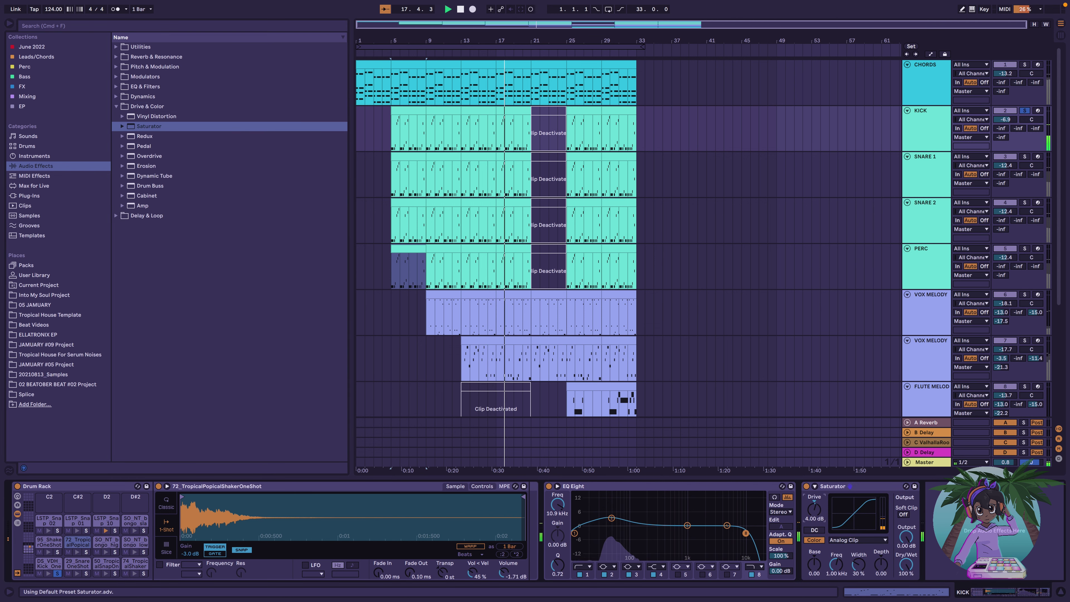
Try a lower drive on the Saturator, then delete the device from the KICK track
left_click_drag(814, 510, 814, 513)
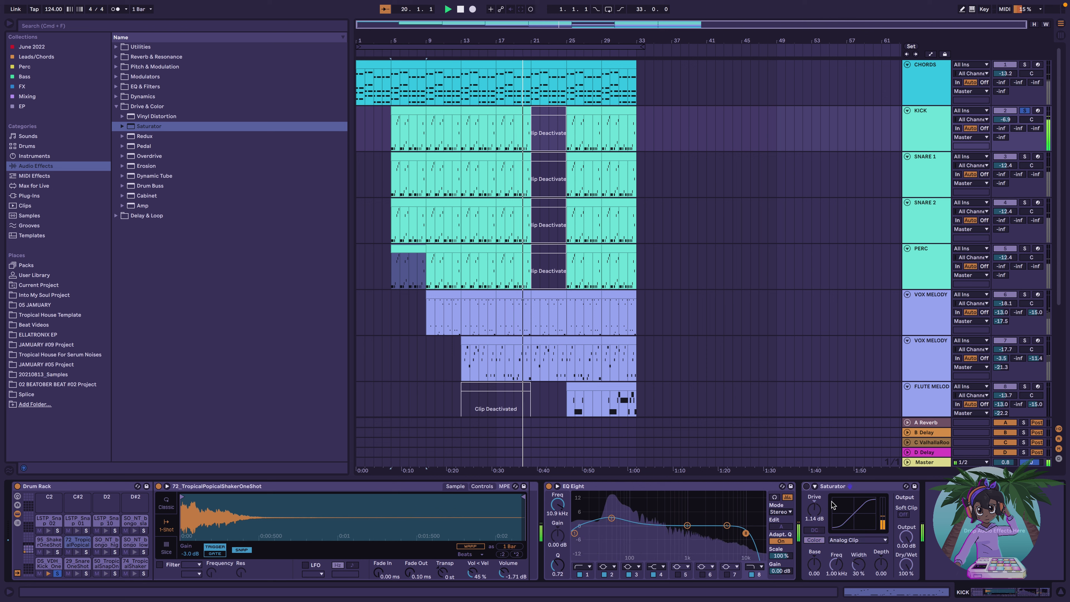
left_click(875, 491)
key("Delete")
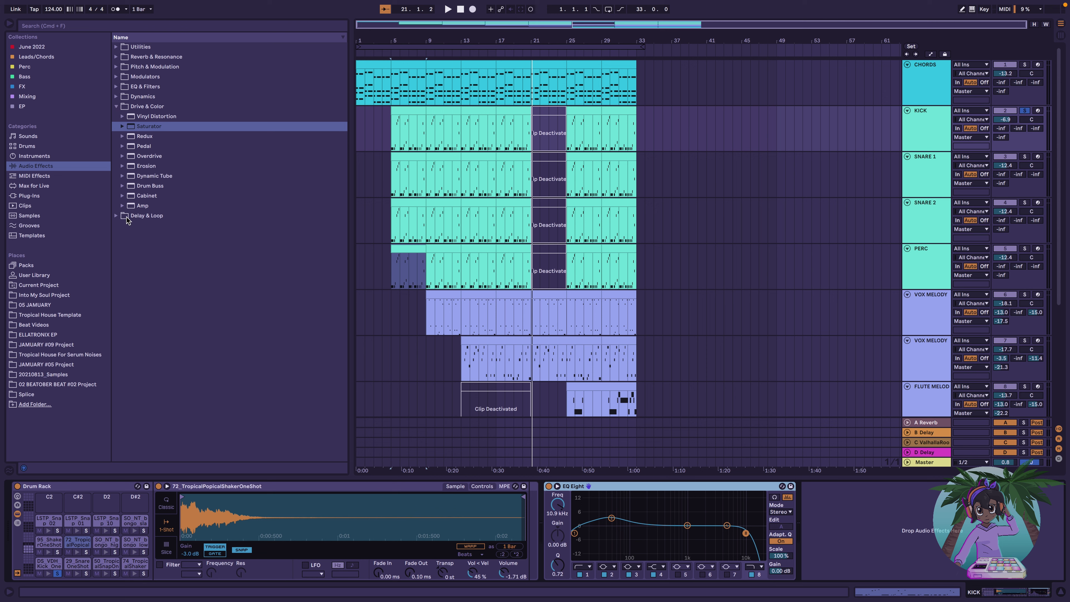
Find the Compressor preset in the User Library, add it after the KICK track's EQ Eight and turn off its sidechain
left_click(34, 275)
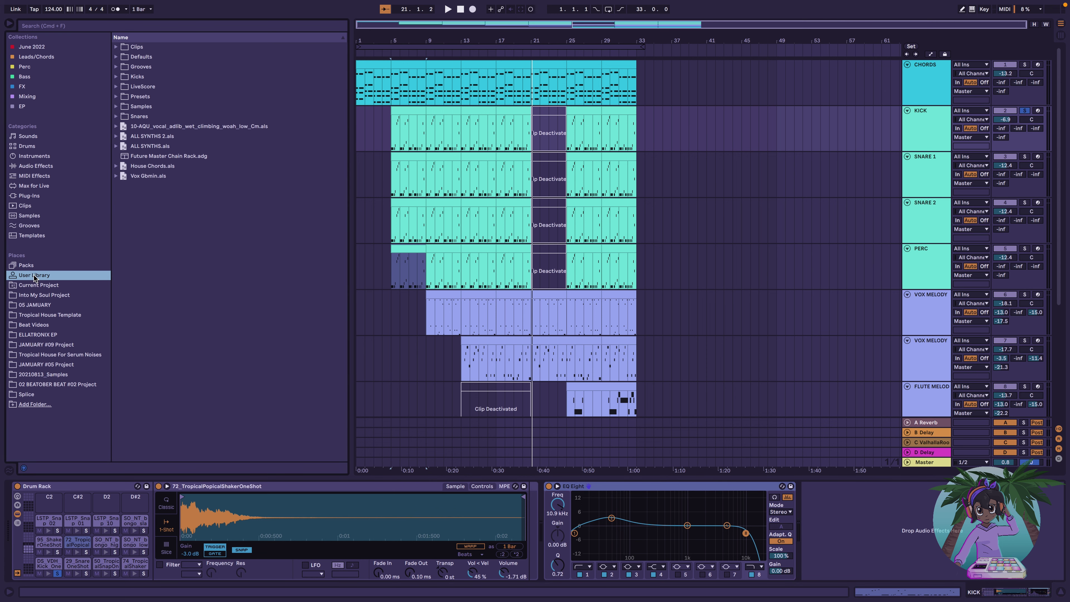
left_click(161, 26)
type("co")
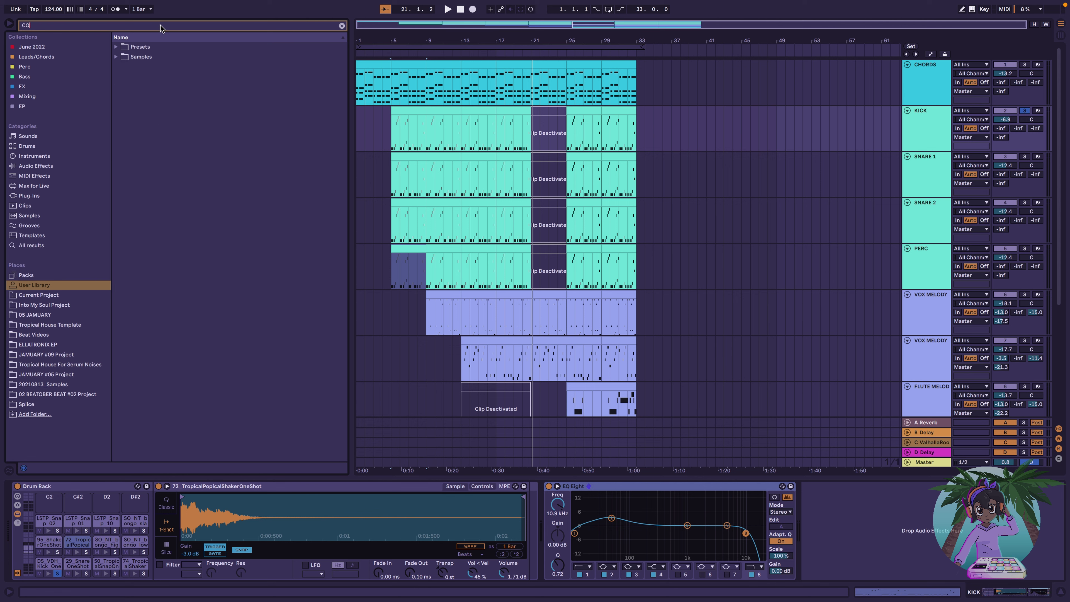
left_click(117, 48)
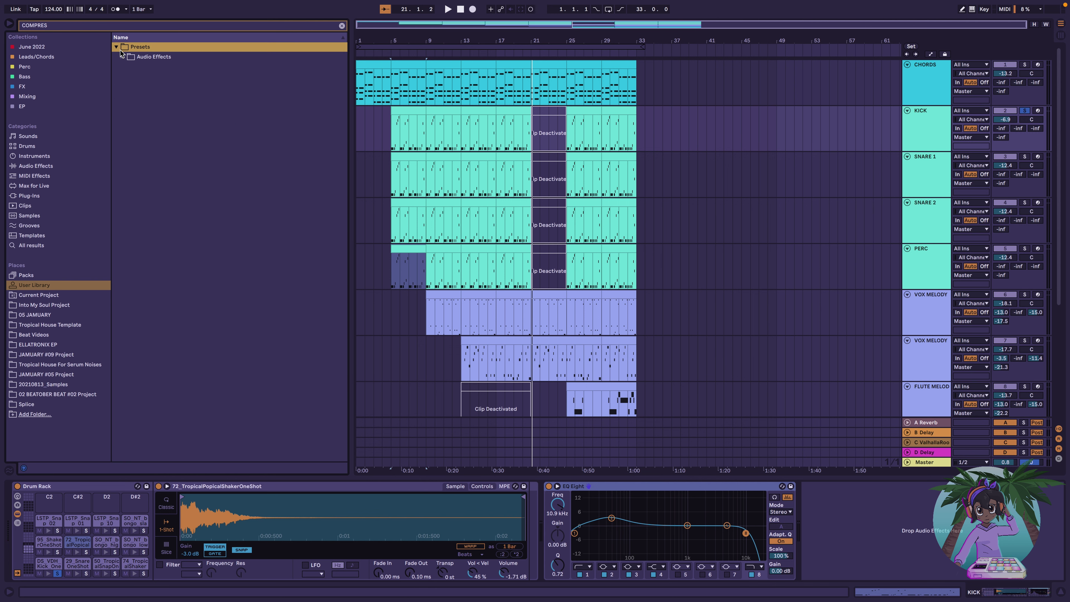
left_click(123, 56)
left_click(137, 69)
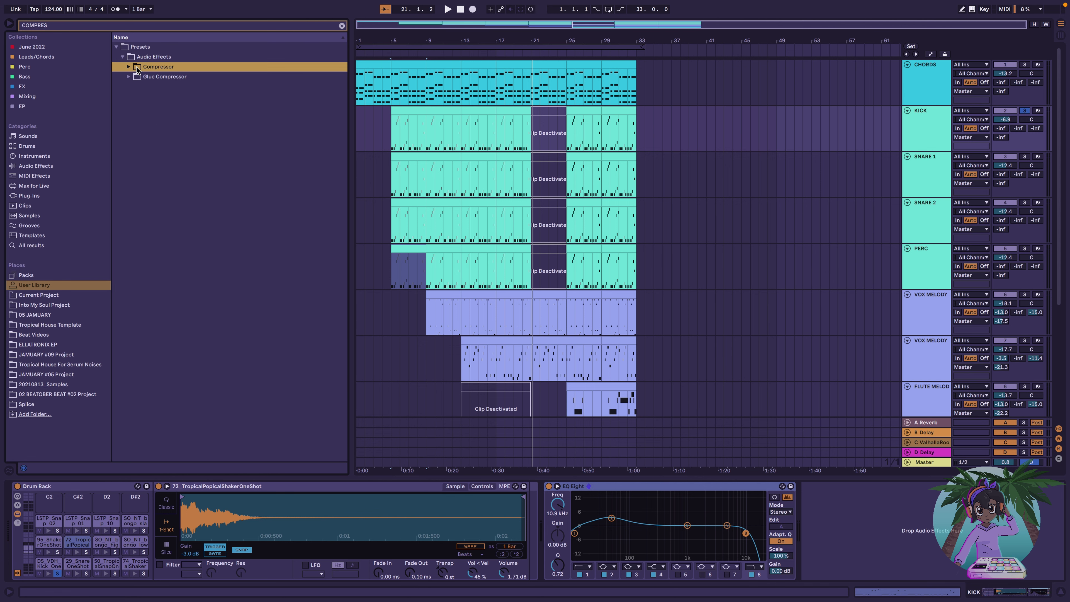
left_click_drag(142, 78, 948, 528)
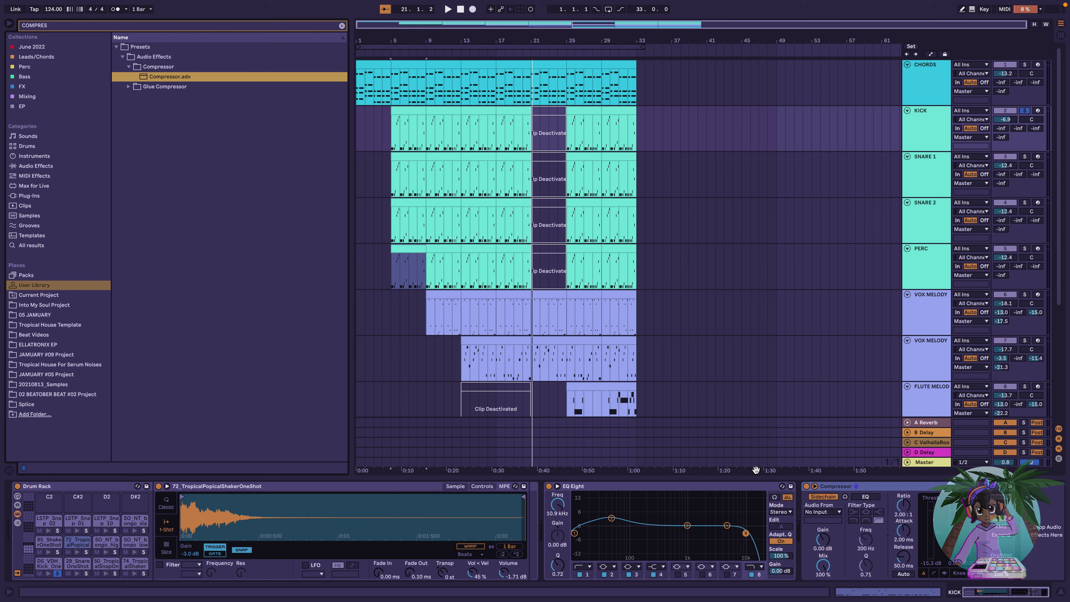
key("space")
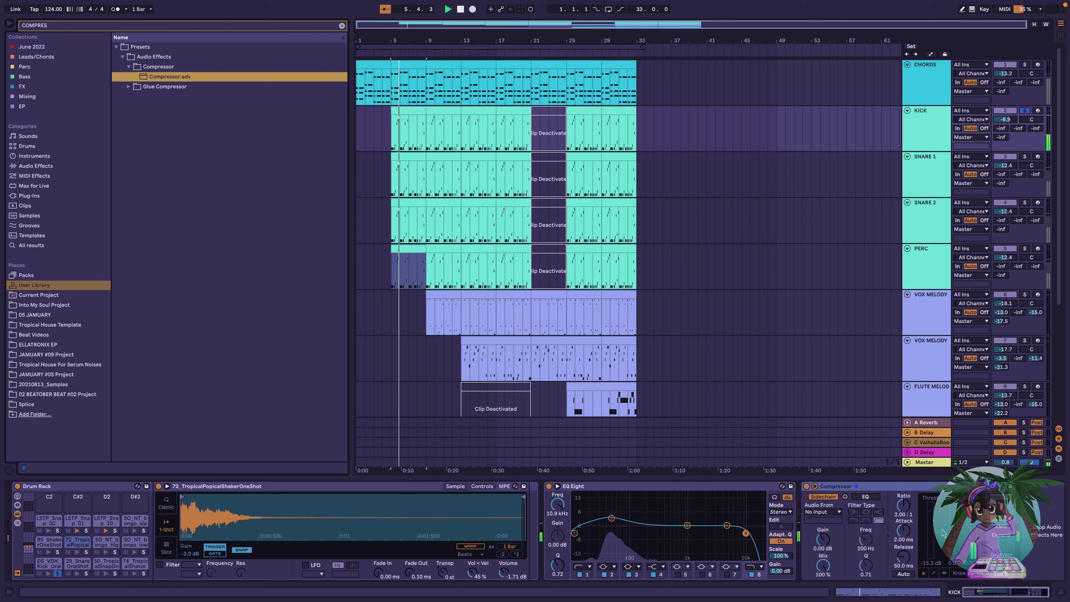
left_click(824, 497)
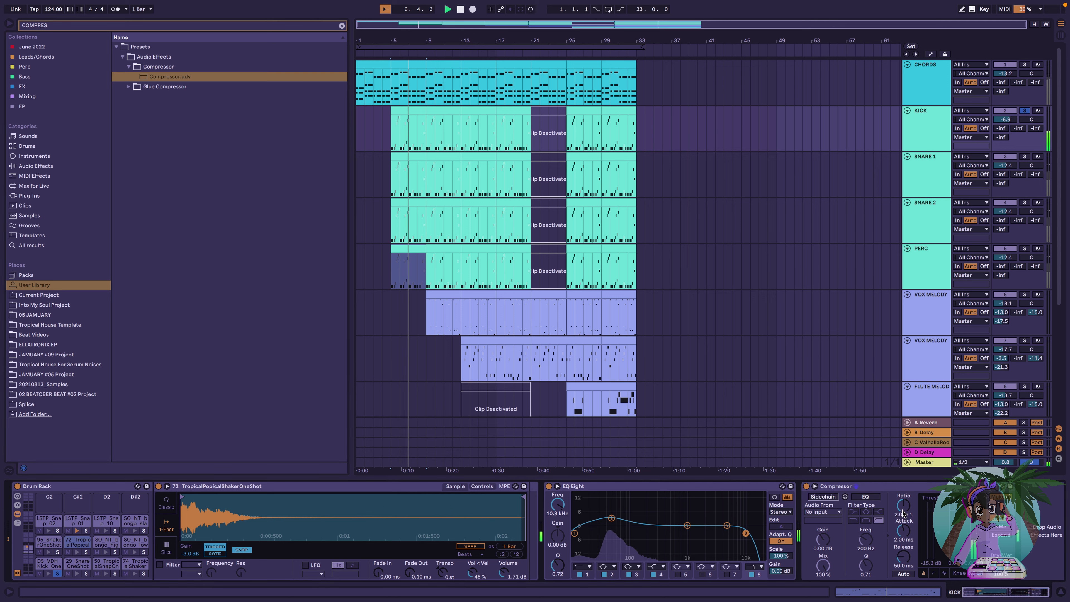
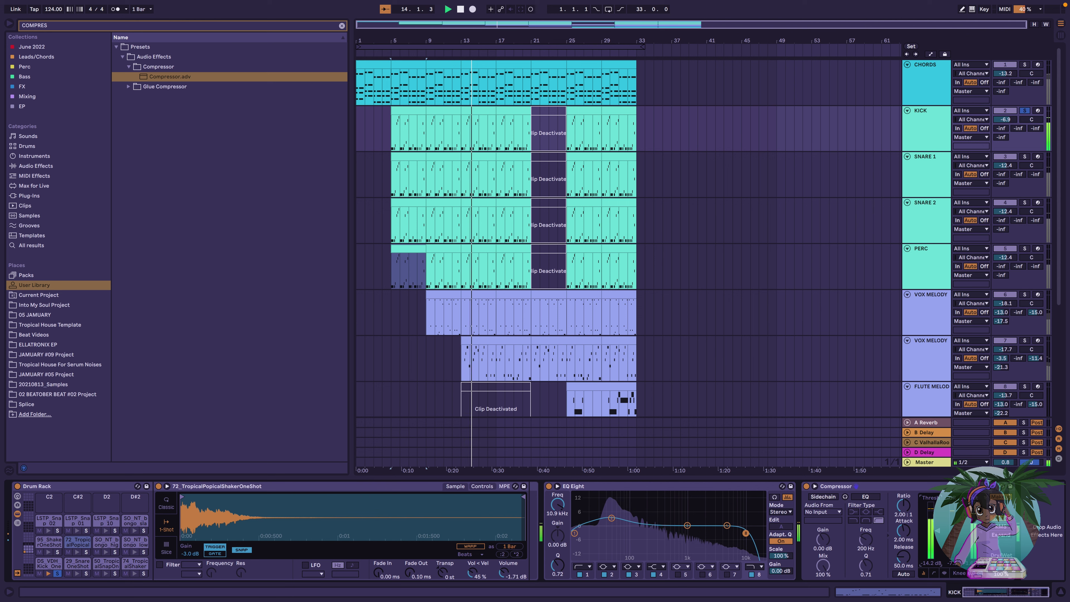
Set the KICK compressor's ratio to 1.21:1, attack to 0.46 ms and release to 129 ms while auditioning the track
scroll(893, 544, "right", 1)
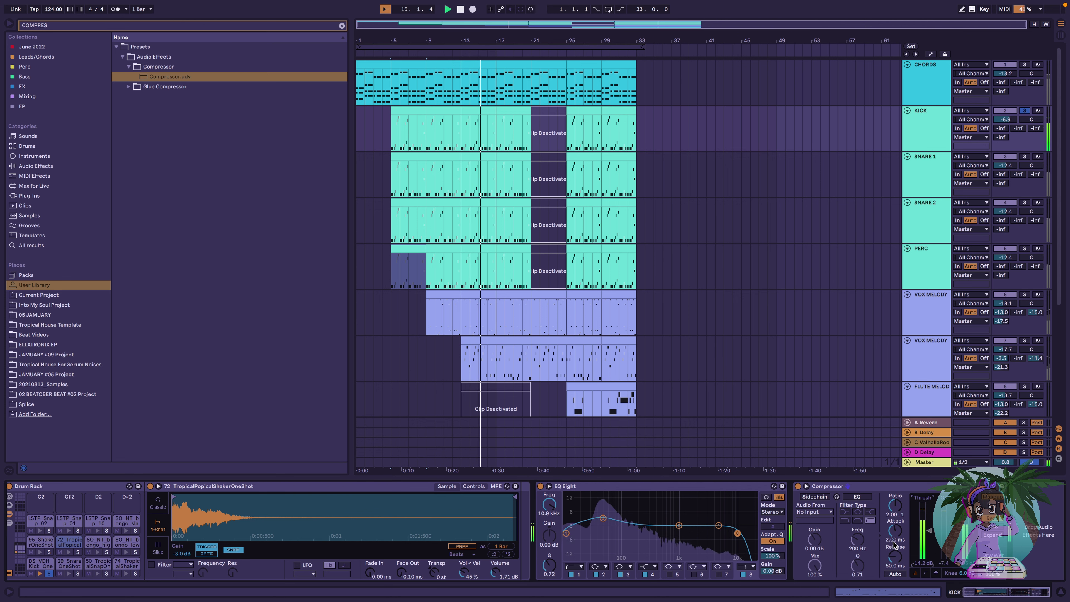
left_click_drag(897, 504, 897, 544)
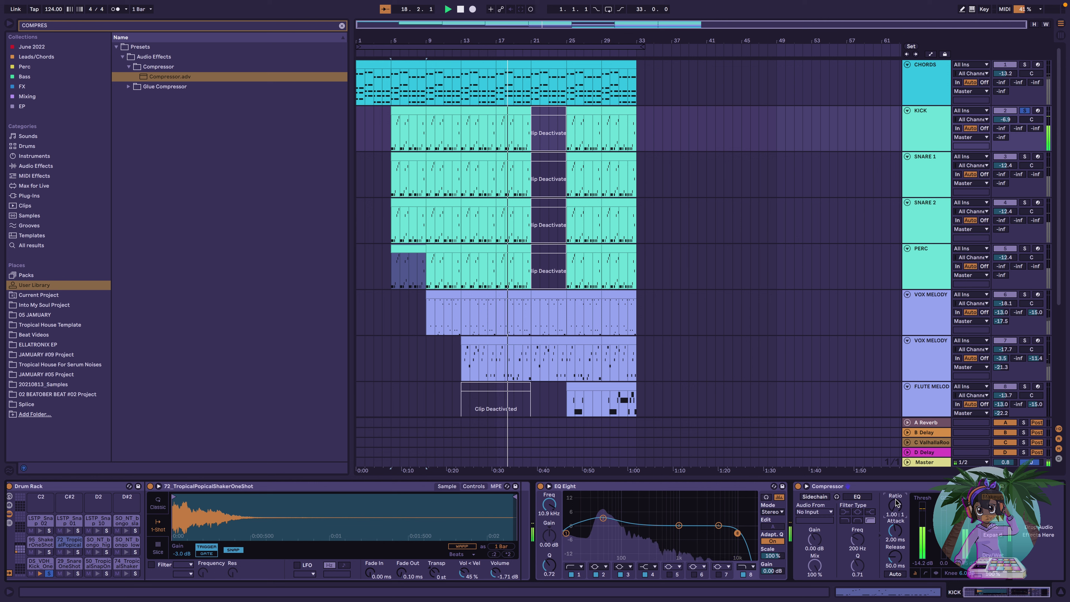
left_click_drag(897, 532, 896, 566)
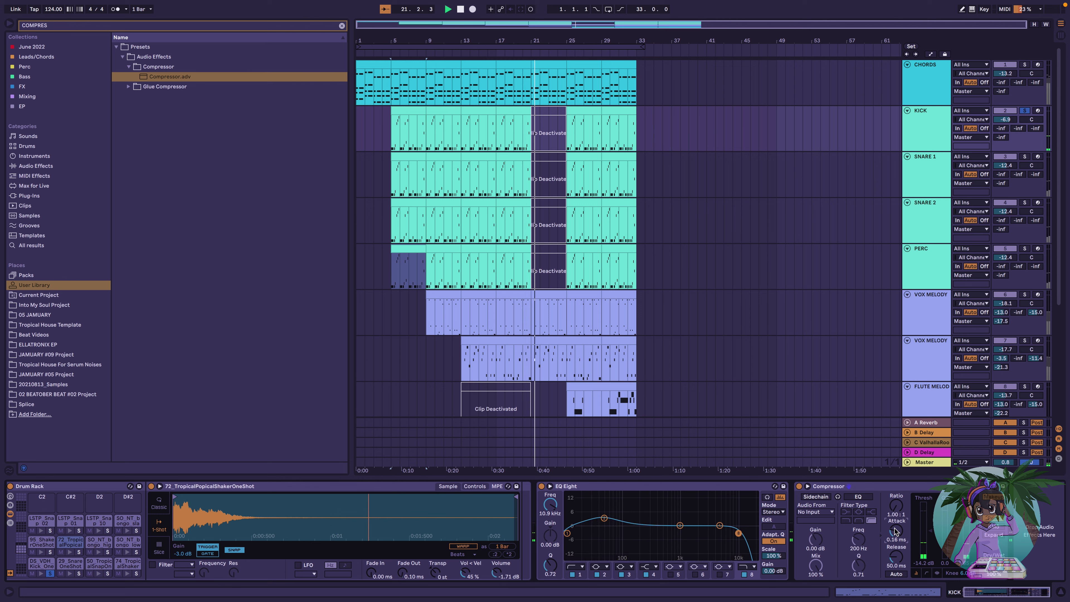
key("space")
key("space")
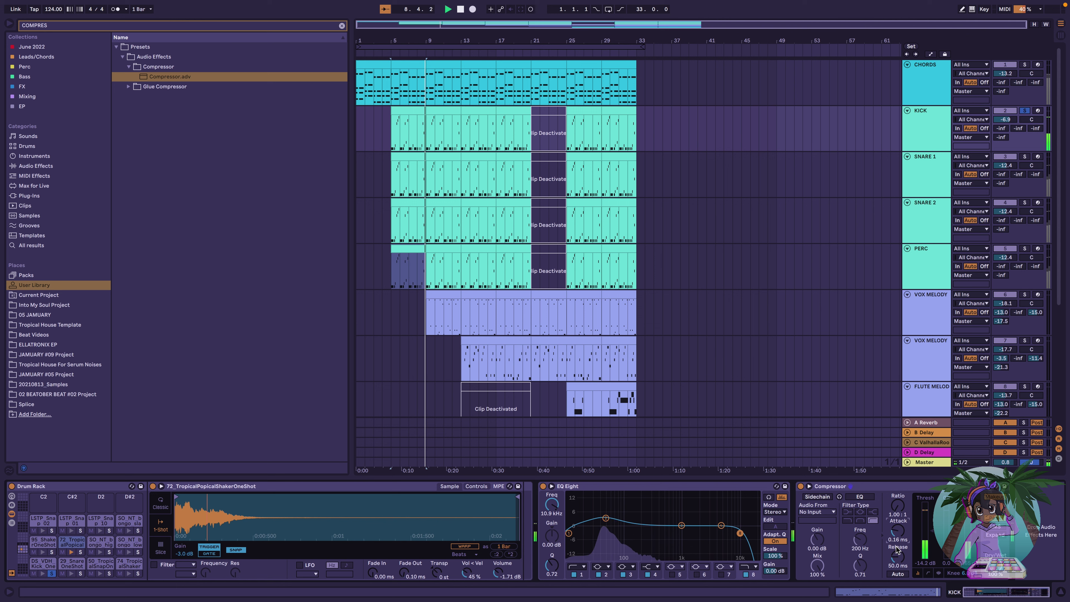
scroll(902, 541, "right", 1)
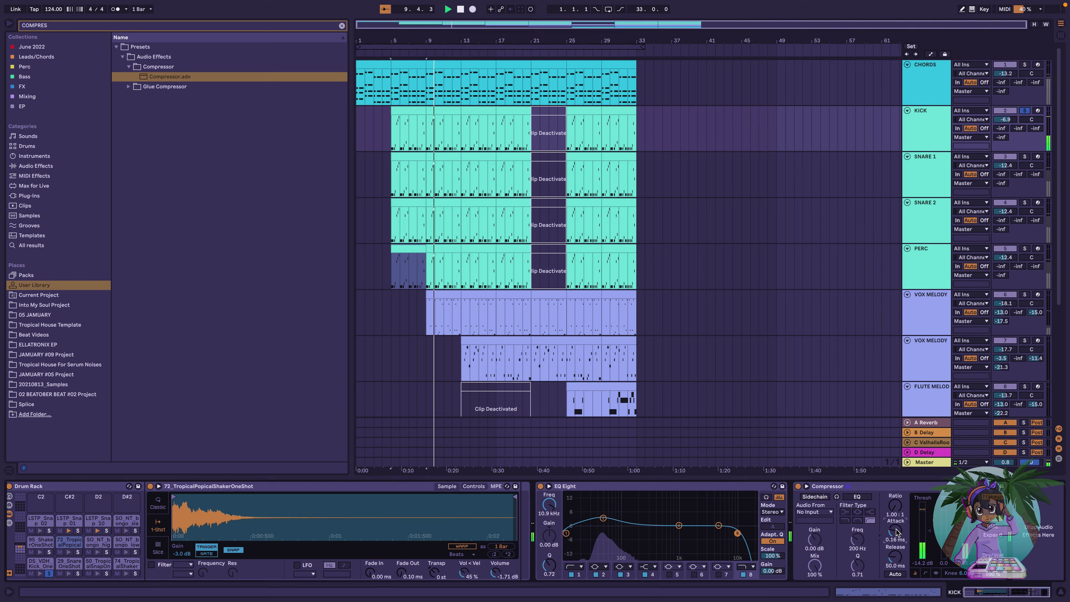
left_click_drag(895, 507, 895, 559)
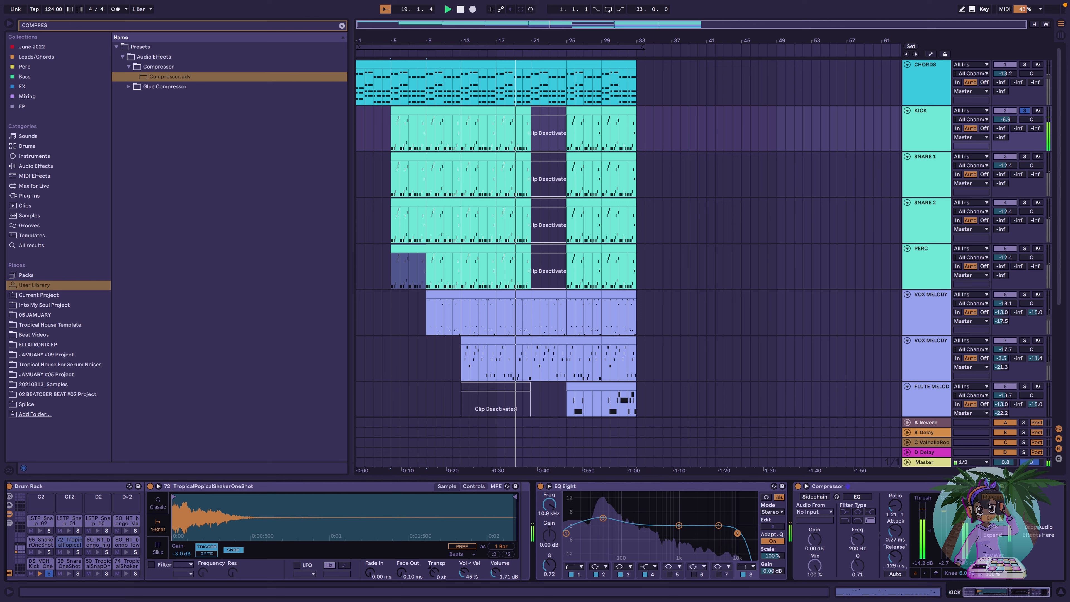
scroll(897, 557, "left", 1)
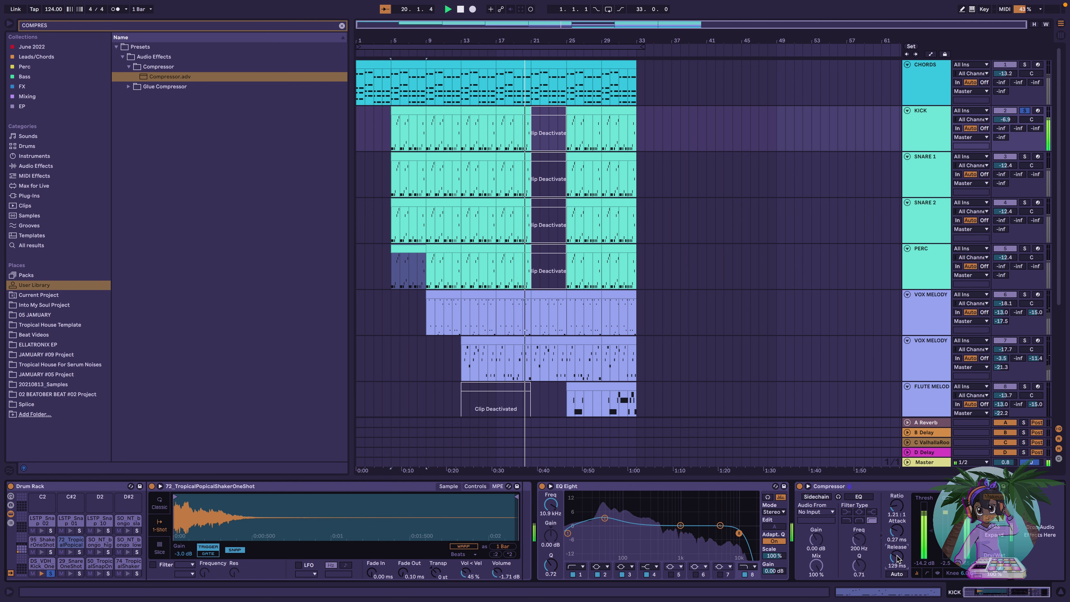
left_click_drag(894, 531, 894, 526)
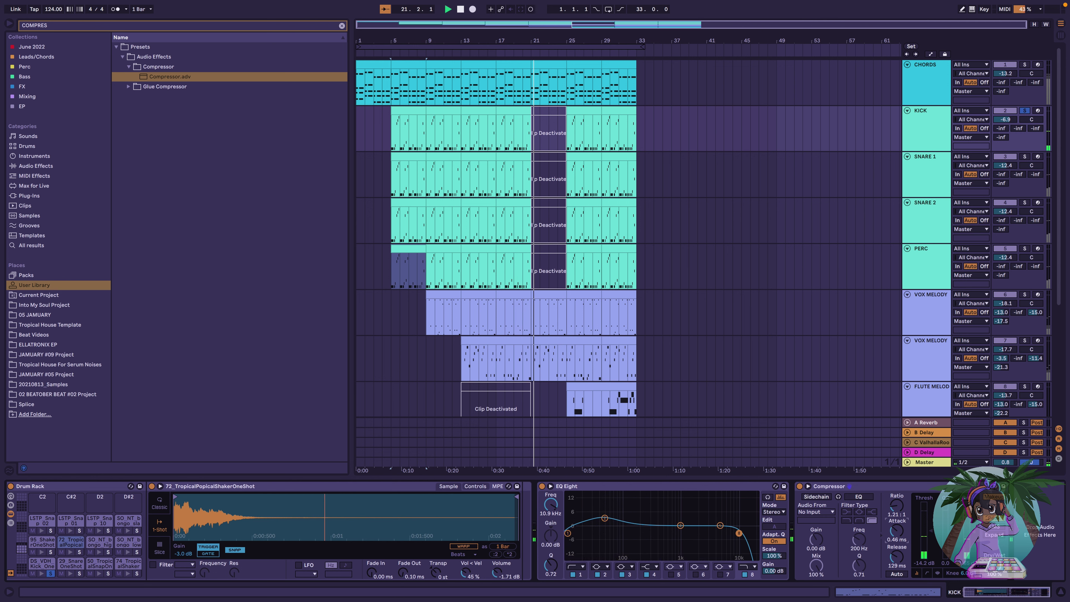
scroll(894, 530, "left", 1)
key("space")
key("space")
scroll(895, 532, "right", 1)
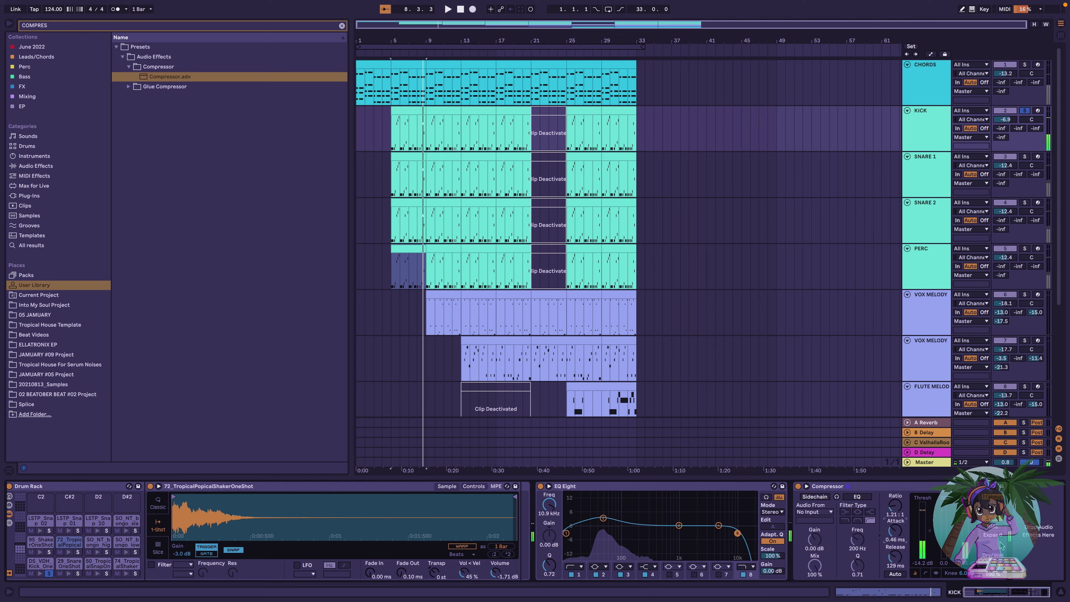
With the KICK track unsoloed, solo the 29_SnareOneShot pad in SNARE 1's Drum Rack and the D1 snap pad in SNARE 2's
left_click(1025, 111)
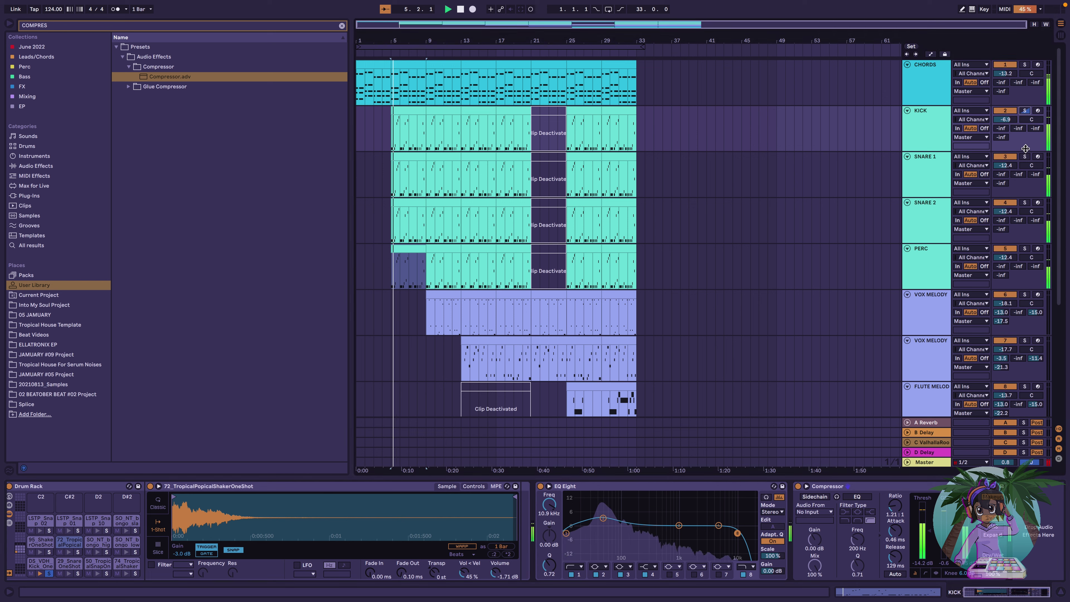
left_click(931, 168)
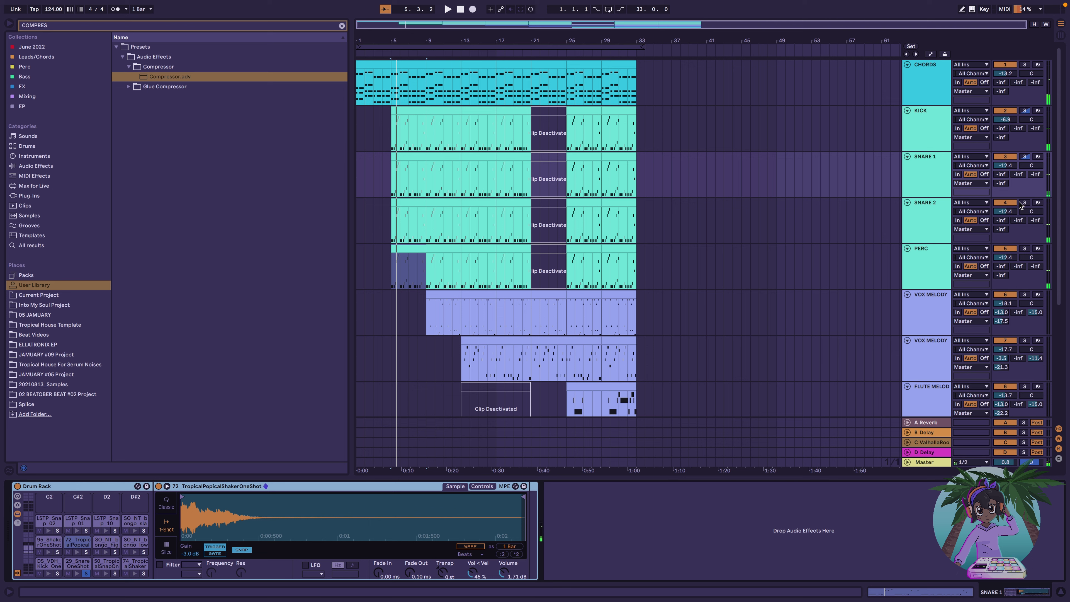
left_click(937, 208)
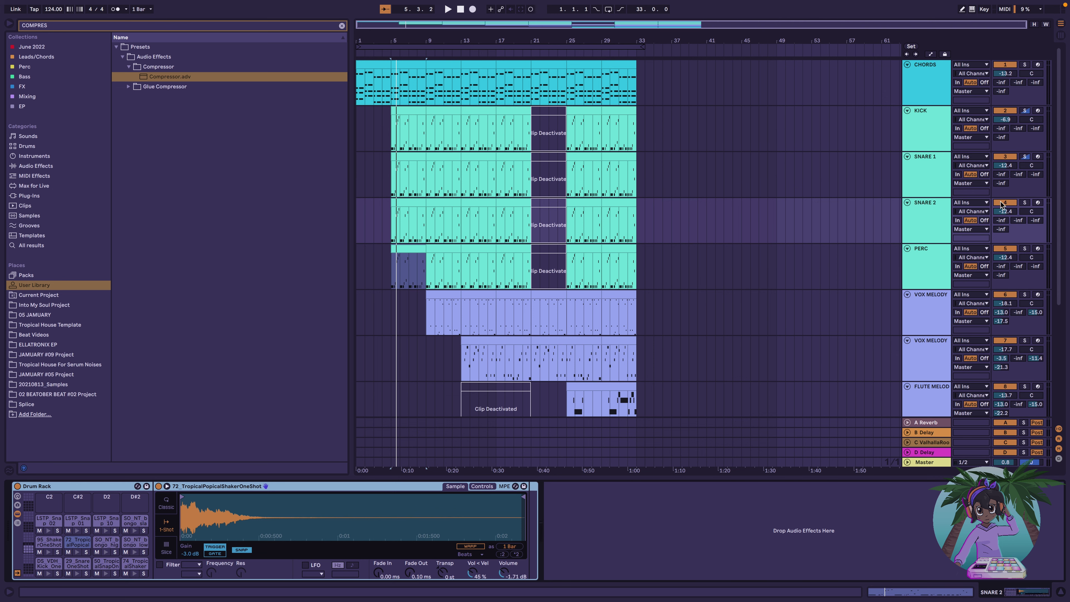
left_click(1025, 203)
key("space")
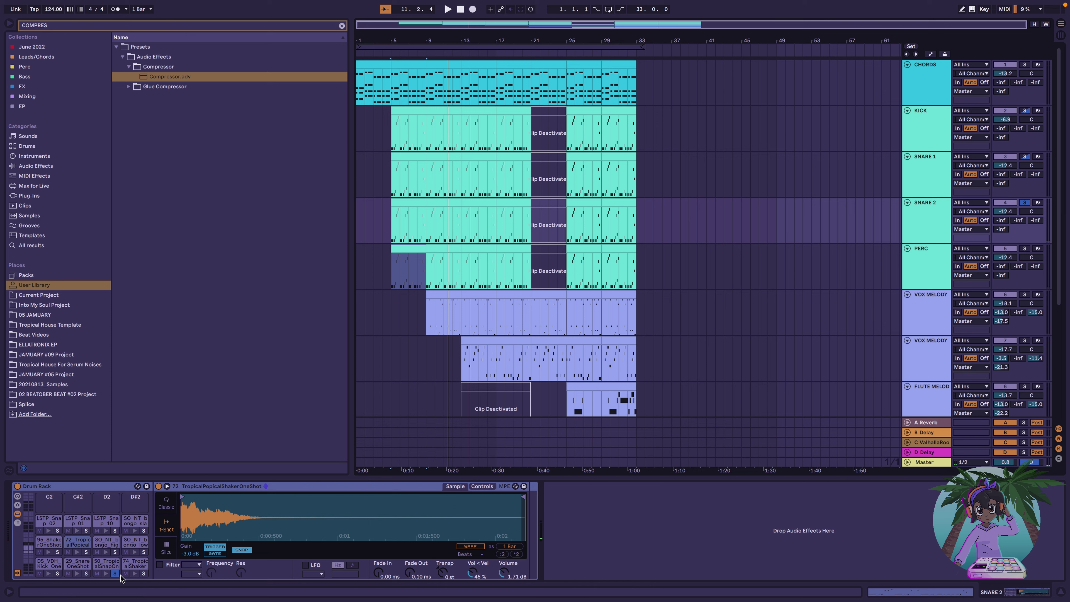
key("space")
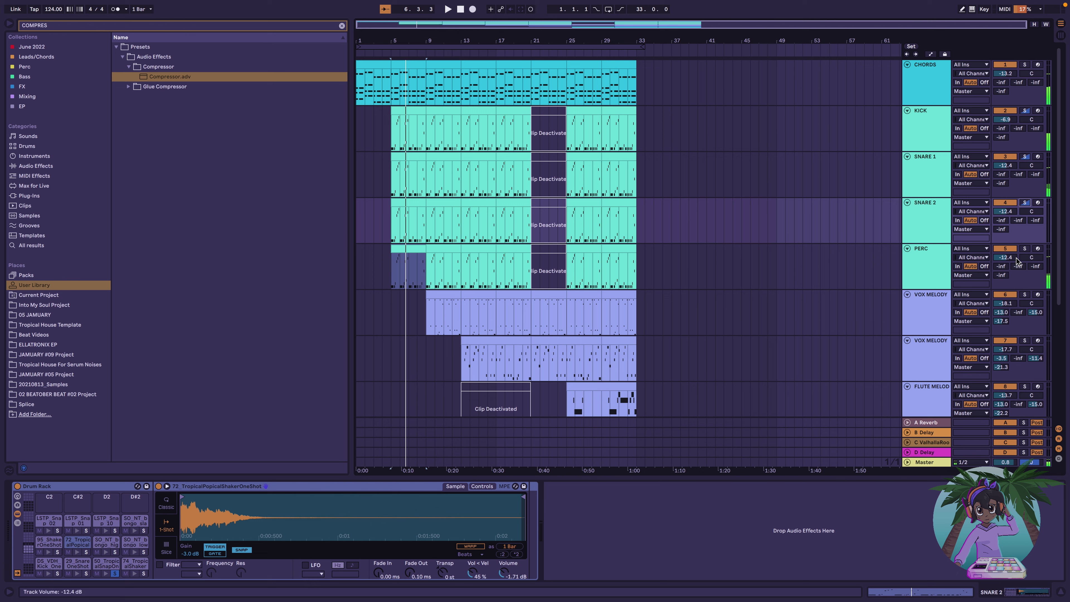
Mute the kick, snare and snap pads in the PERC track's Drum Rack and lower the CHORDS track's volume to -20.1 dB
left_click(938, 258)
left_click(39, 573)
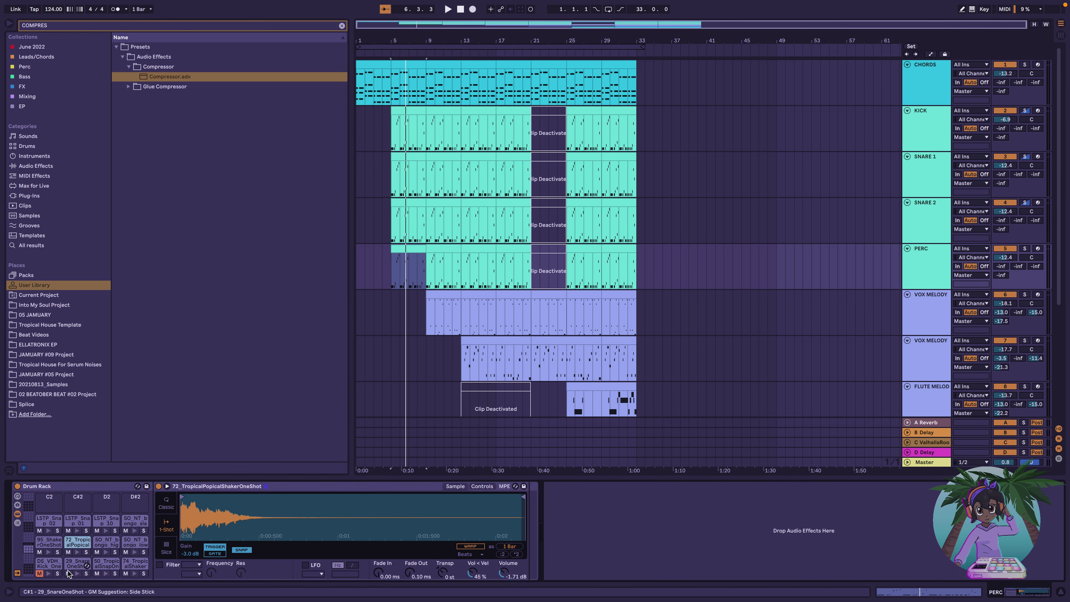
key("space")
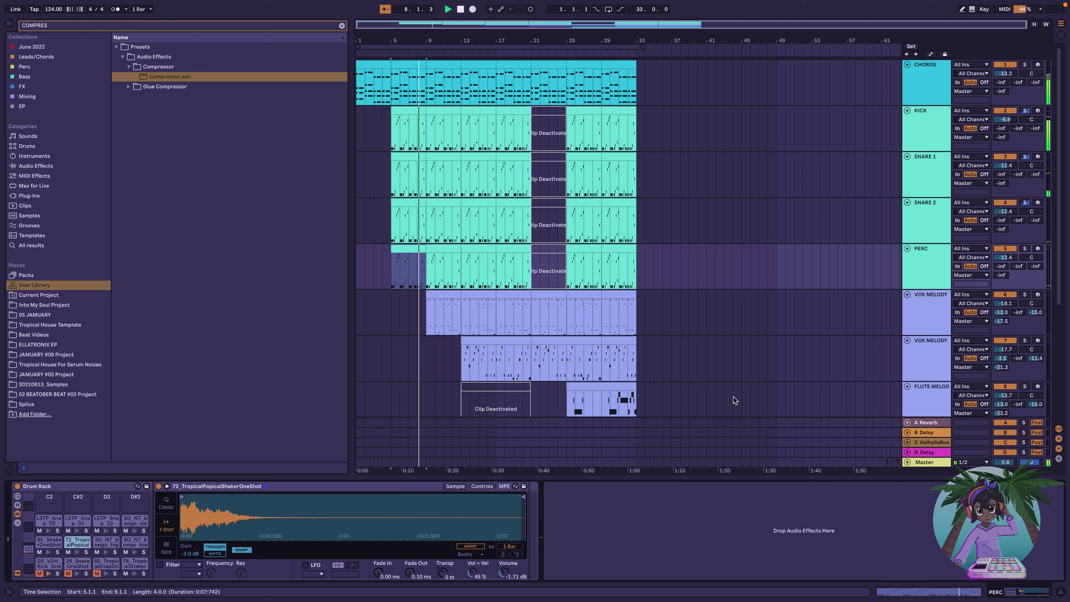
left_click_drag(1002, 75, 1002, 102)
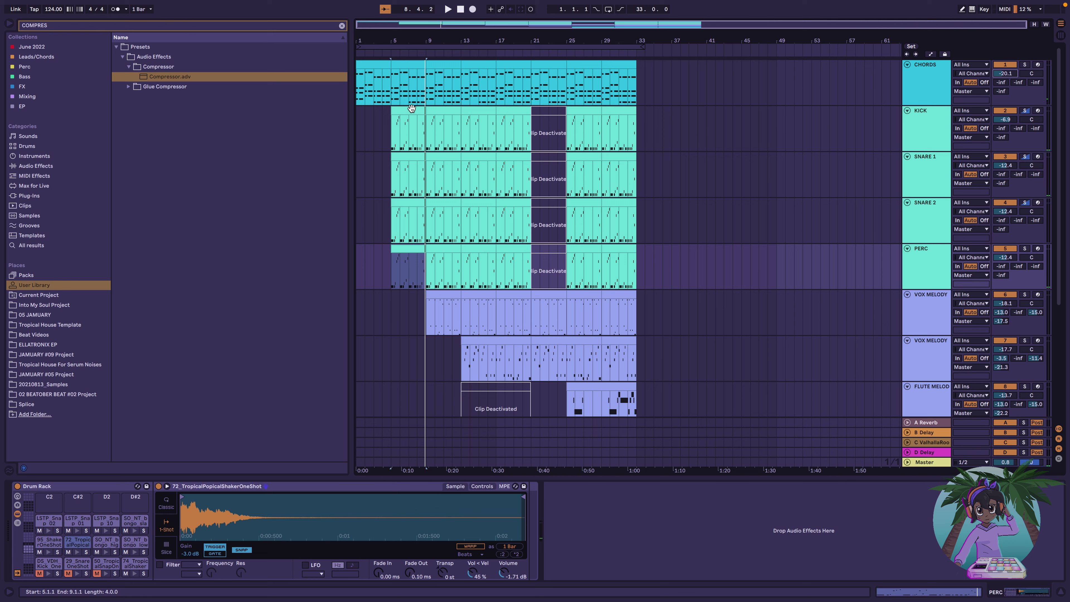
Set the SNARE 1 track's send A to -7.0 dB and send C to -30.5 dB during playback
left_click(921, 123)
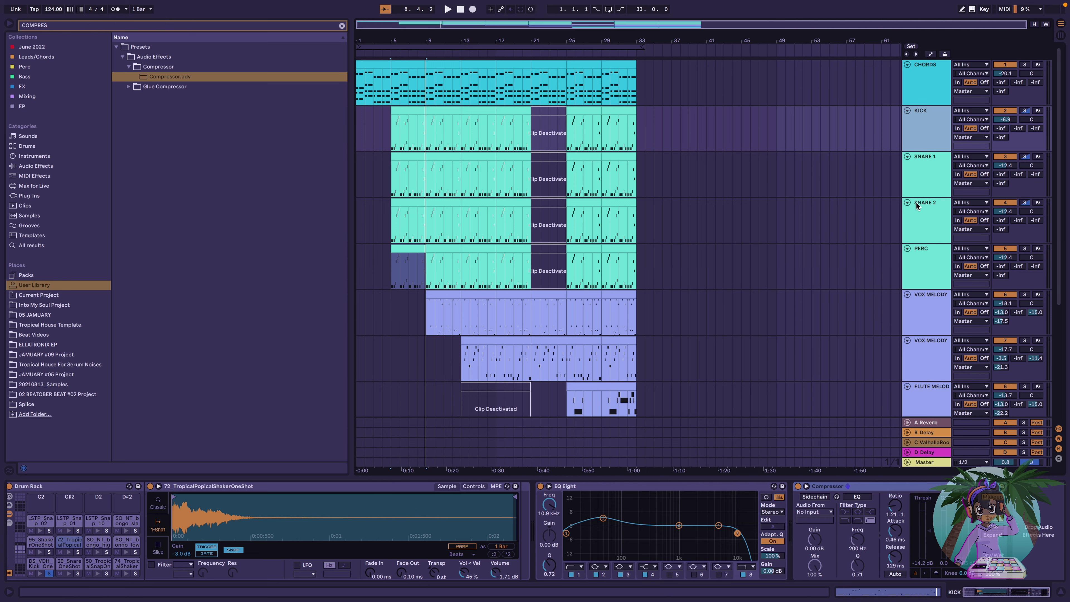
left_click(911, 169)
key("space")
left_click_drag(1001, 174, 1001, 112)
scroll(1035, 174, "down", 1)
mouse_move(1036, 173)
left_mouse_down()
mouse_move(1036, 106)
mouse_move(1036, 157)
left_mouse_up()
scroll(1036, 174, "down", 1)
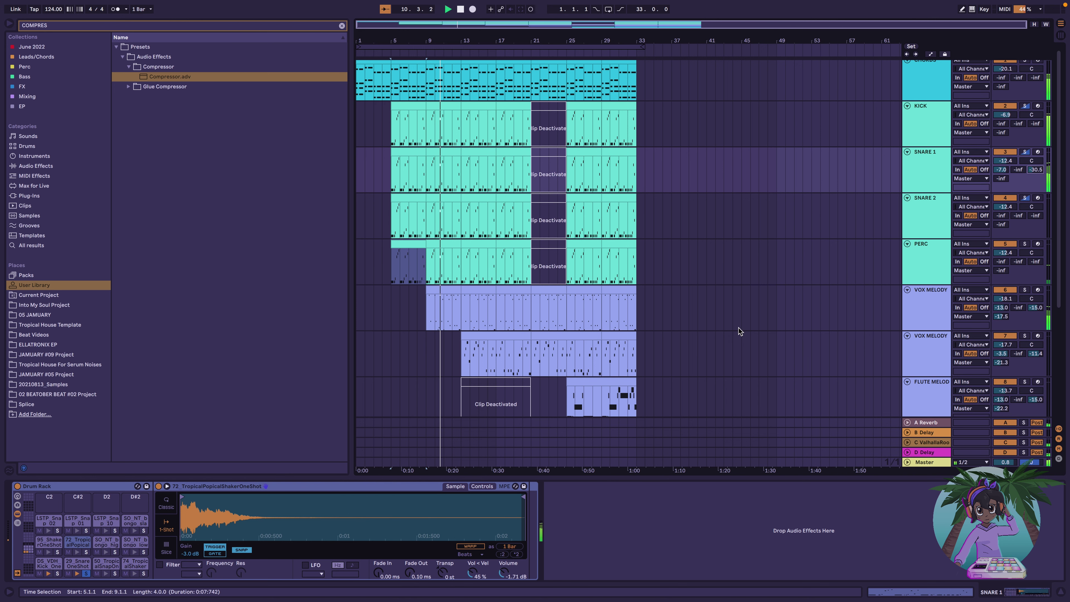
scroll(741, 332, "up", 1)
key("space")
Solo the four drum tracks from KICK to PERC together and play them back
left_click(931, 135)
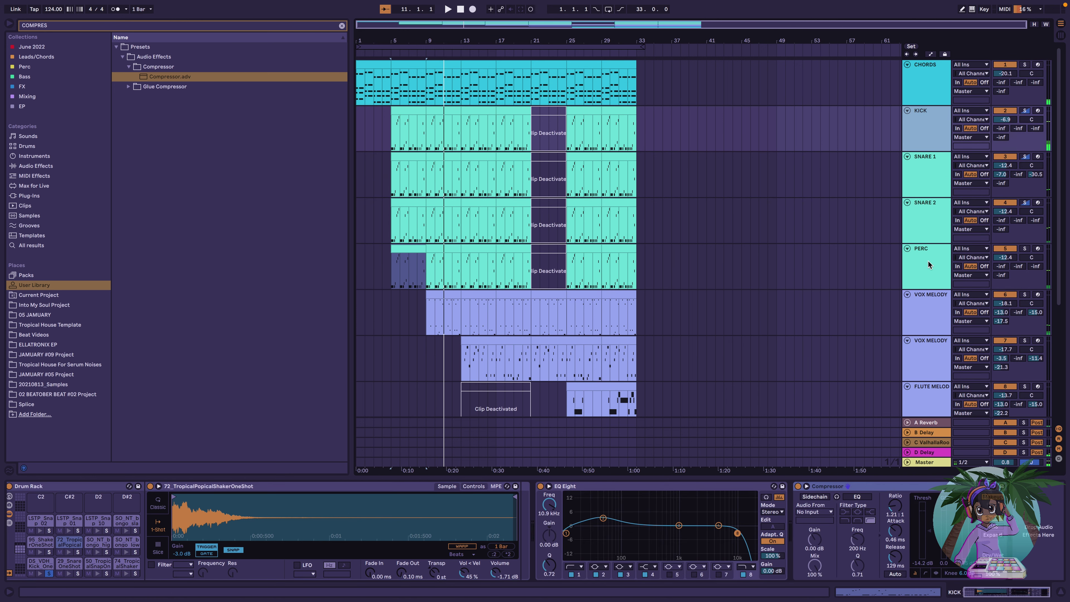
left_click(946, 255, "shift")
left_click(1026, 111)
key("space")
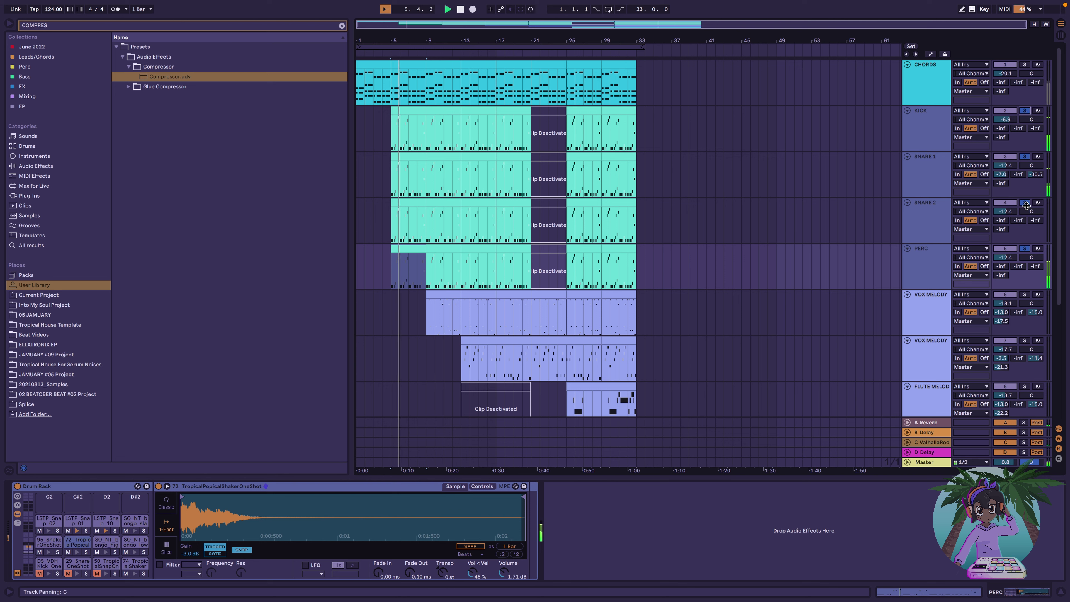
Insert an EQ Eight from the EQ & Filters audio effects on SNARE 1, with a band 1 low cut at 639 Hz
left_click(931, 174)
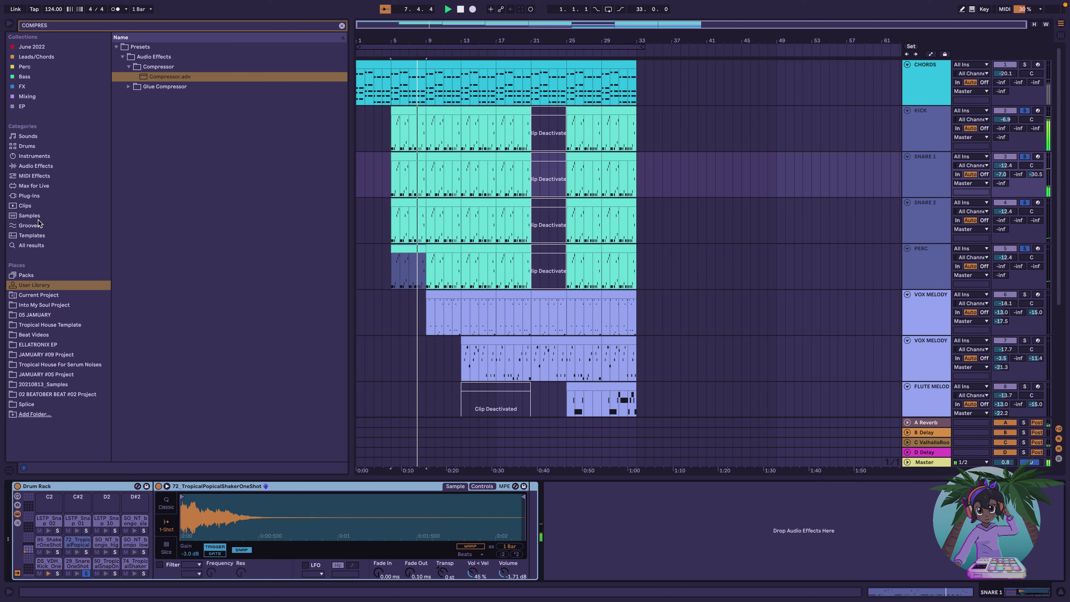
left_click(36, 166)
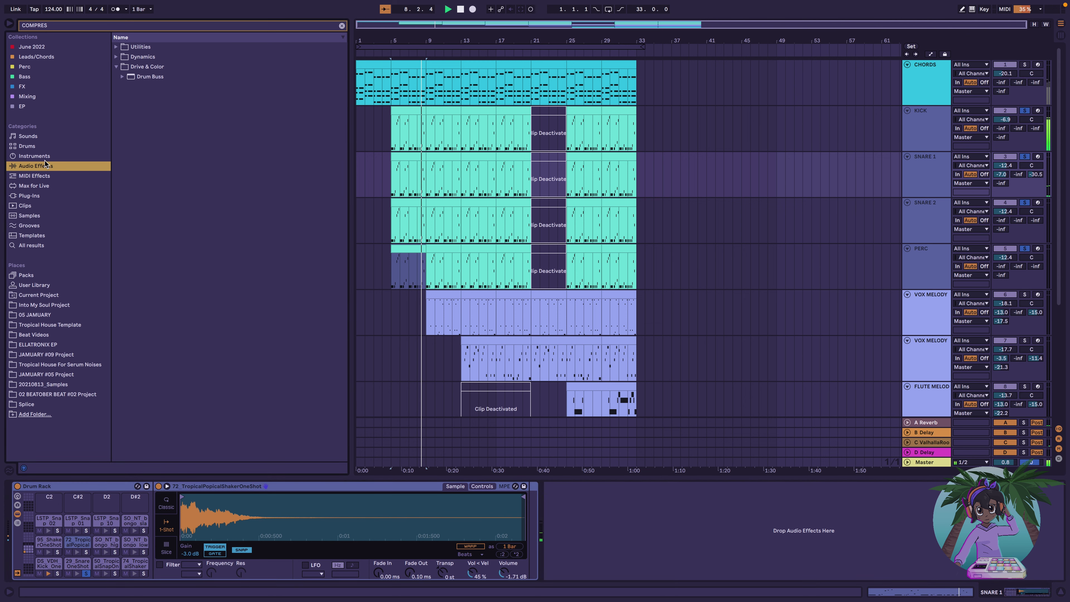
left_click(341, 25)
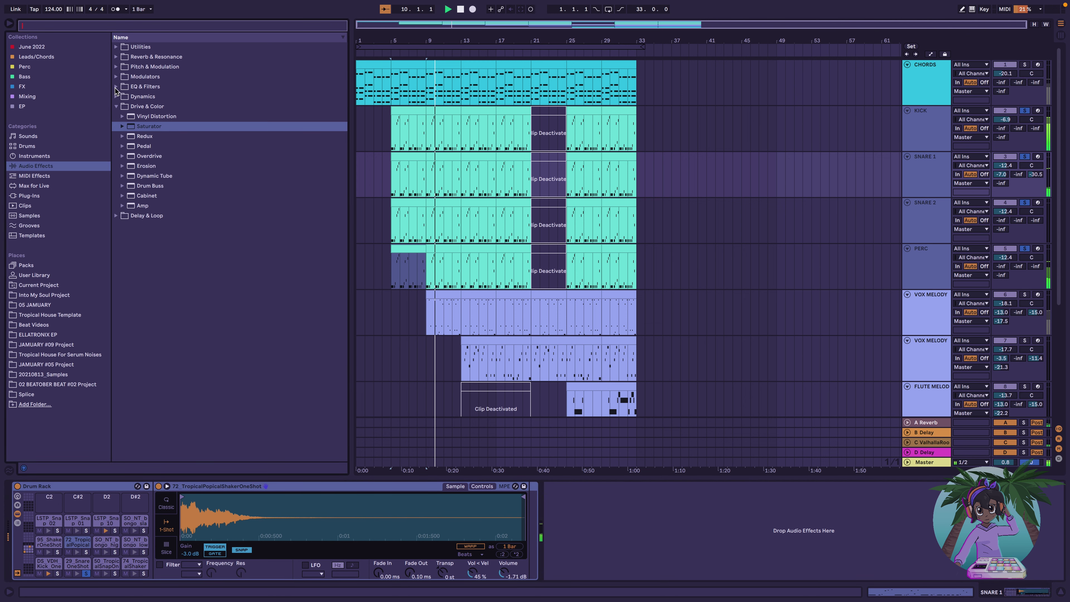
left_click(116, 86)
left_click_drag(130, 109, 676, 524)
left_click(579, 513)
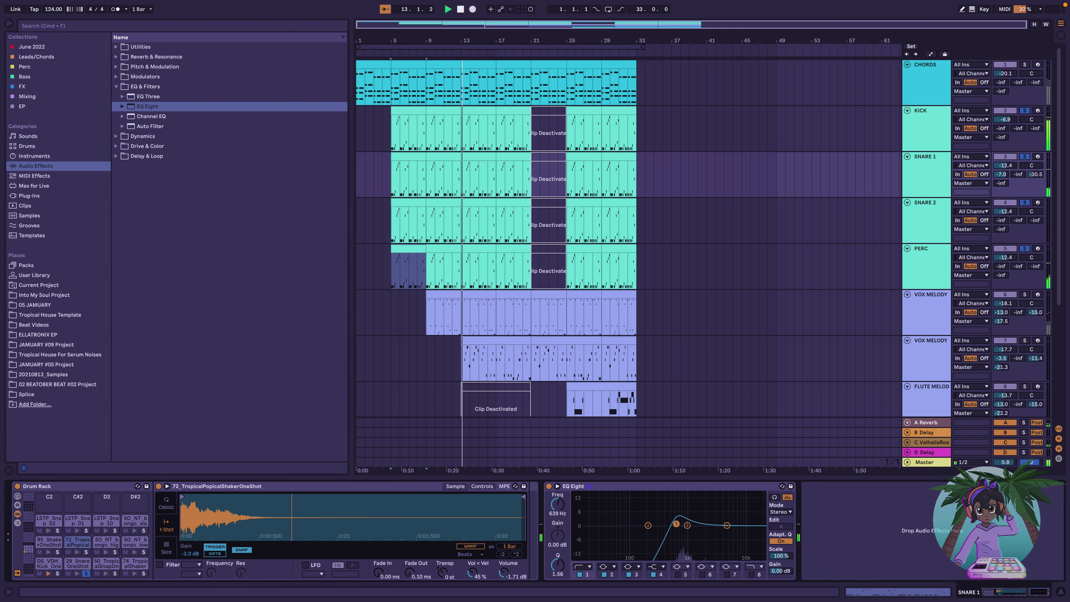
Enable a band 8 high cut at 12.4 kHz in SNARE 1's EQ Eight and adjust the band 3 bell while auditioning
left_click(752, 575)
left_click_drag(758, 533, 754, 534)
left_click_drag(687, 525, 697, 503)
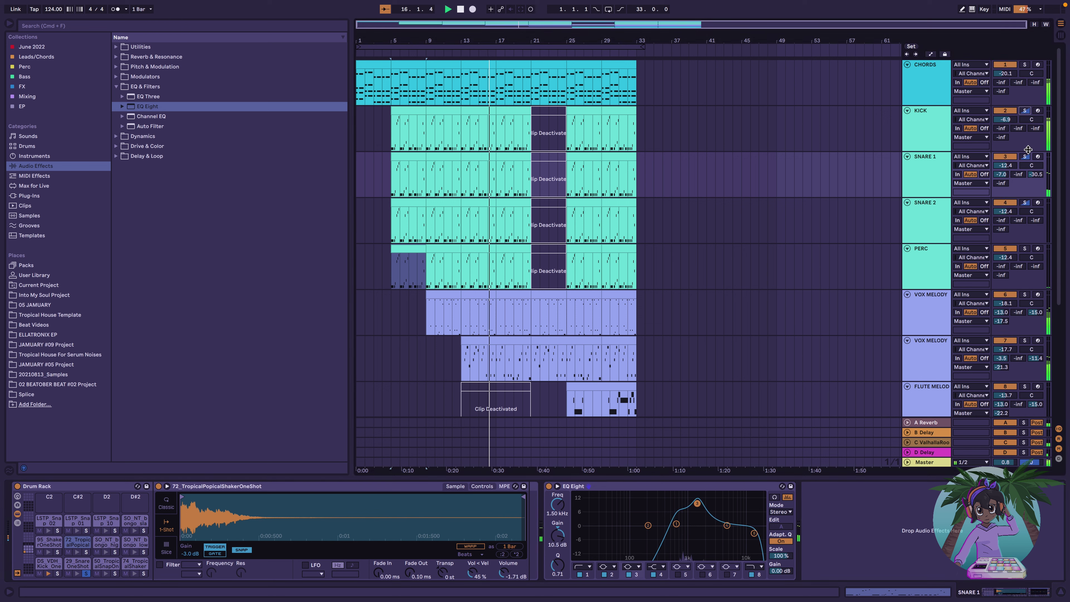
left_click_drag(700, 511, 749, 532)
left_click(399, 42)
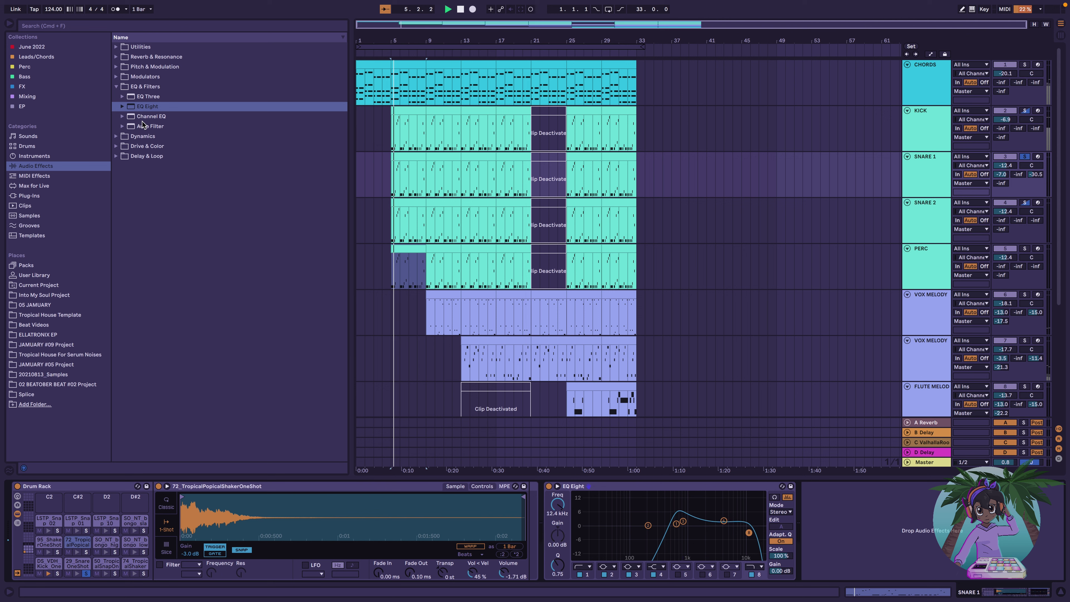
Add a Saturator to SNARE 1 after the EQ and set its Drive to 3.43 dB
left_click(126, 147)
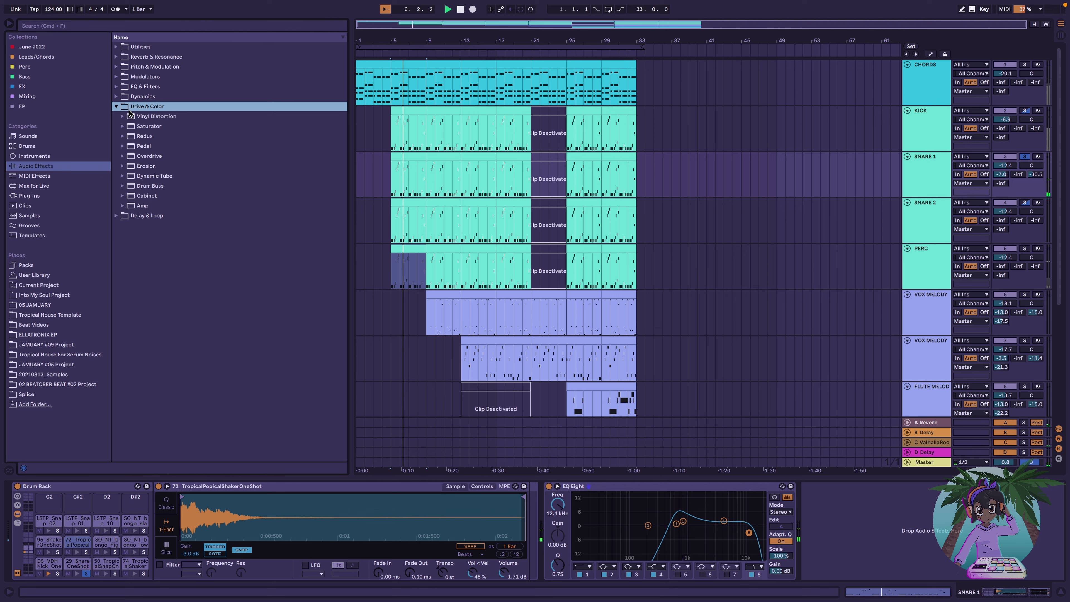
double_click(131, 126)
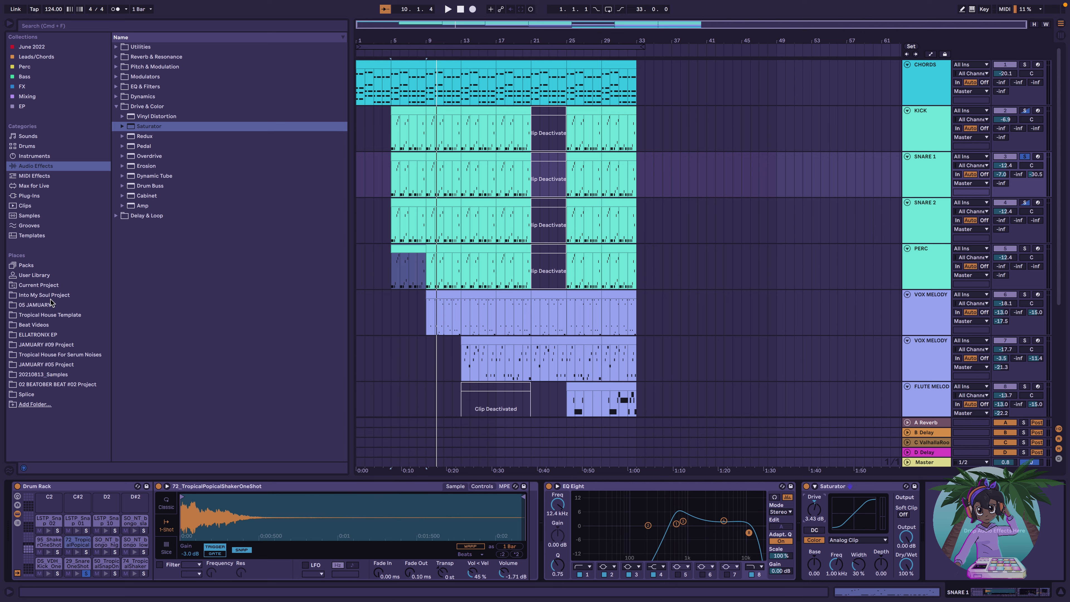
key("space")
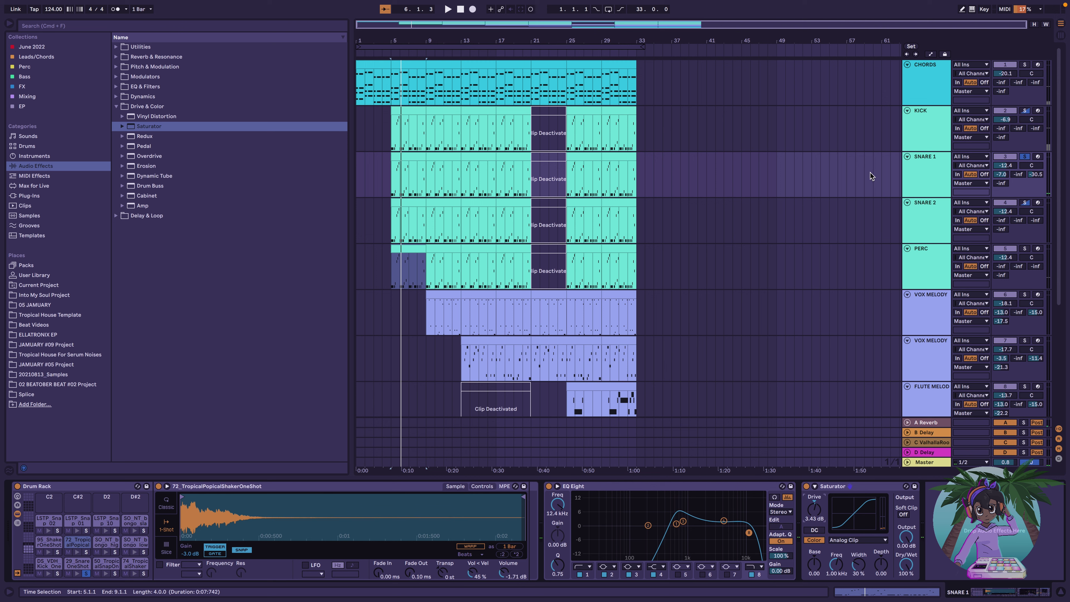
Solo the SNARE 2 track, play it back and insert an EQ Eight on it
left_click(923, 214)
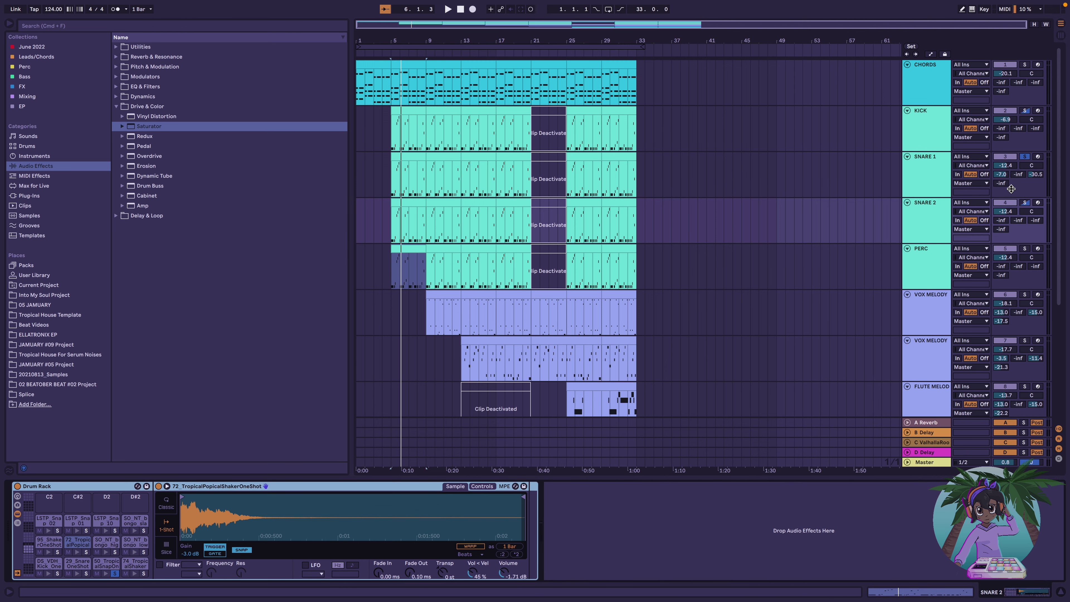
left_click(1026, 204)
key("space")
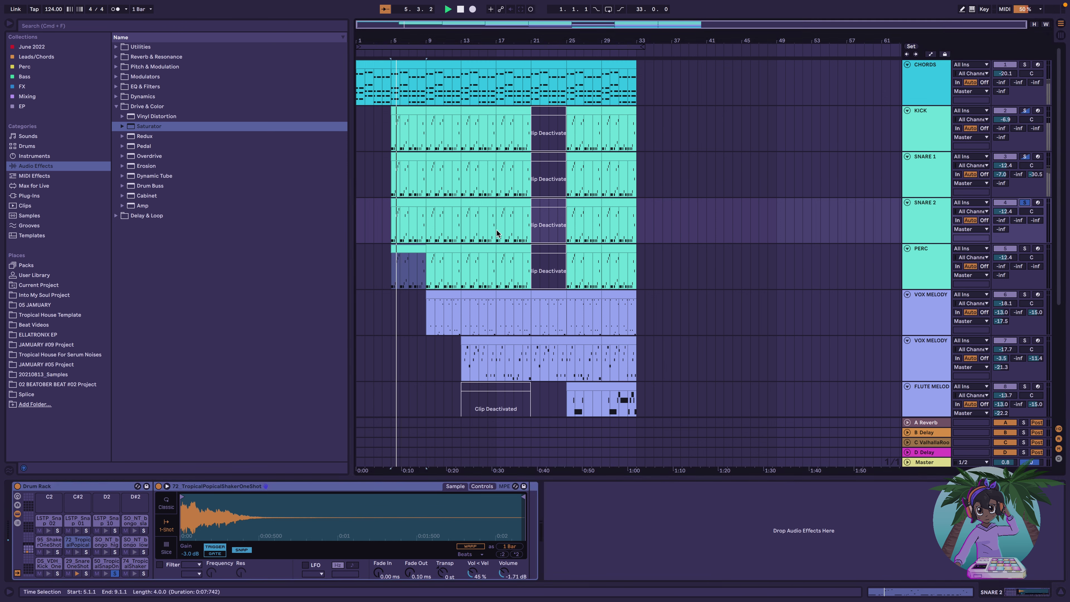
left_click(117, 87)
left_click_drag(146, 107, 719, 480)
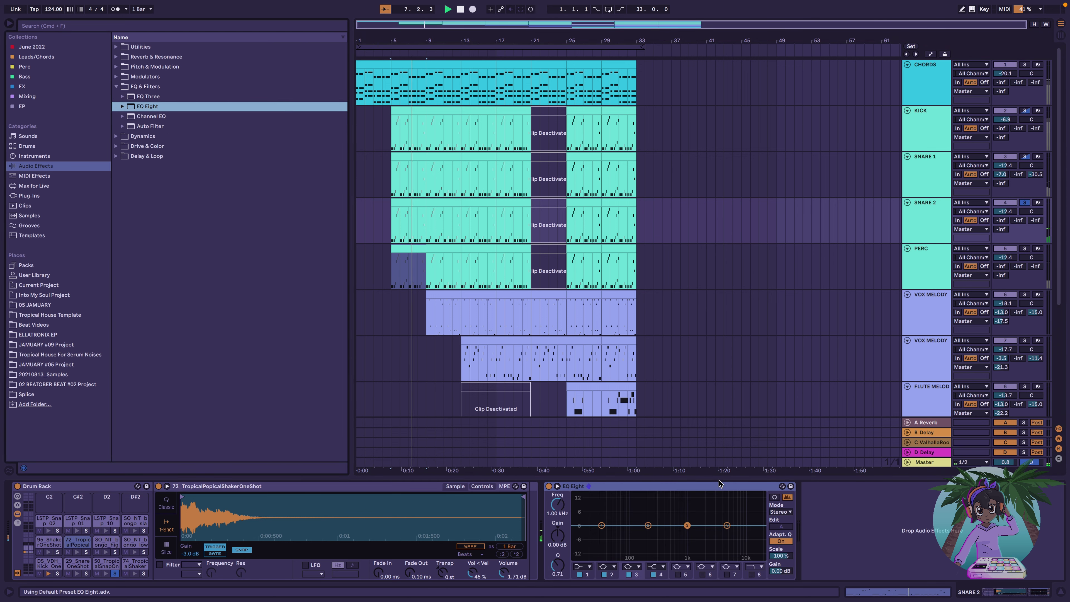
key("space")
Shape SNARE 2's EQ Eight with a band 1 low cut, a band 8 high cut and a 2.60 dB band 3 boost at 2.30 kHz
left_click(583, 567)
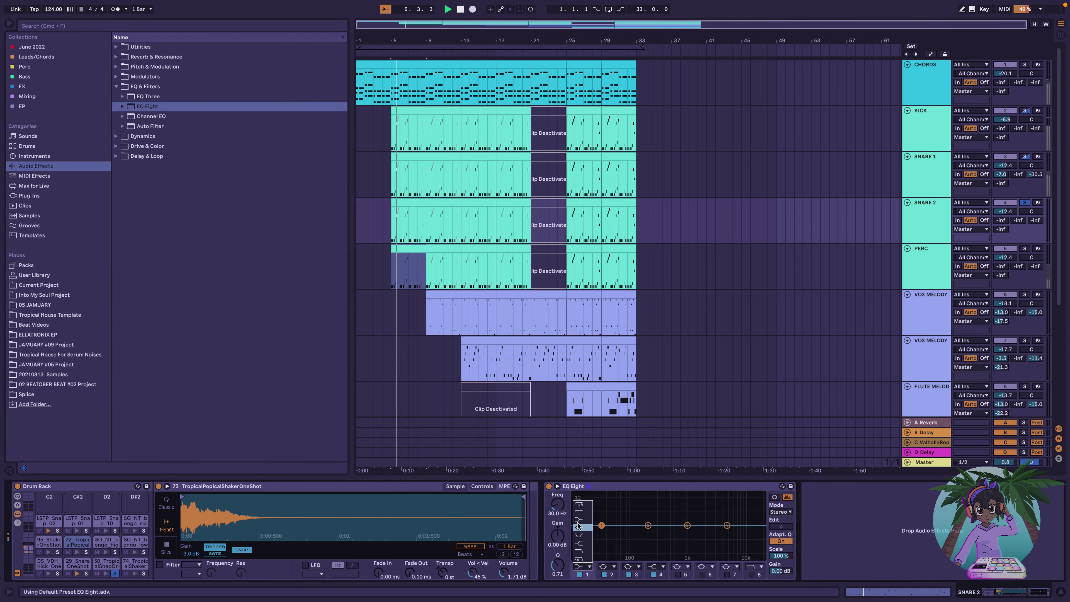
left_click(586, 519)
left_click_drag(602, 534, 699, 494)
left_click(751, 574)
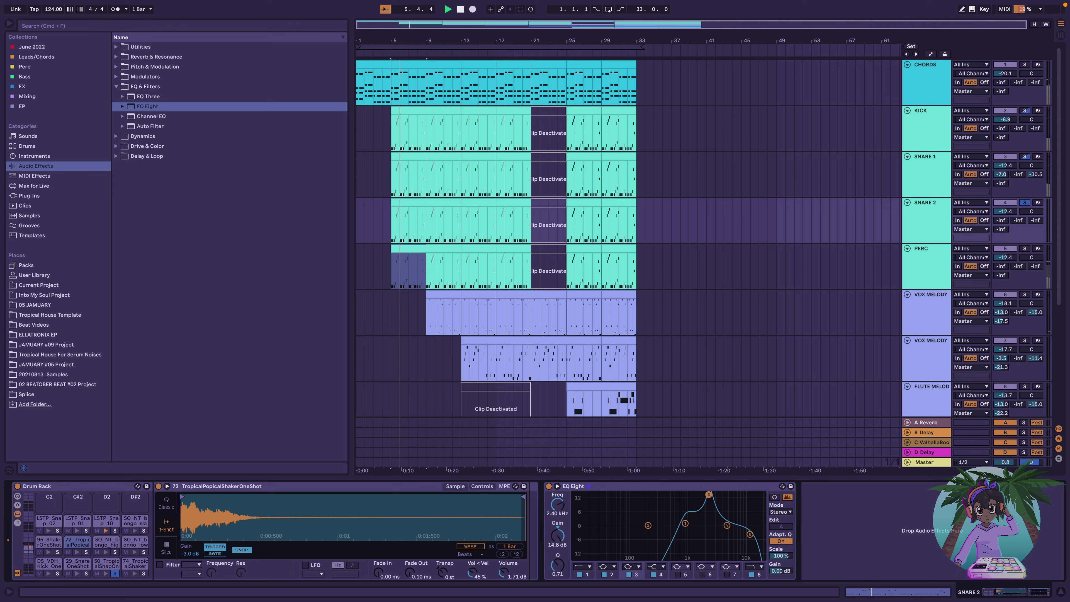
left_click_drag(711, 496, 708, 515)
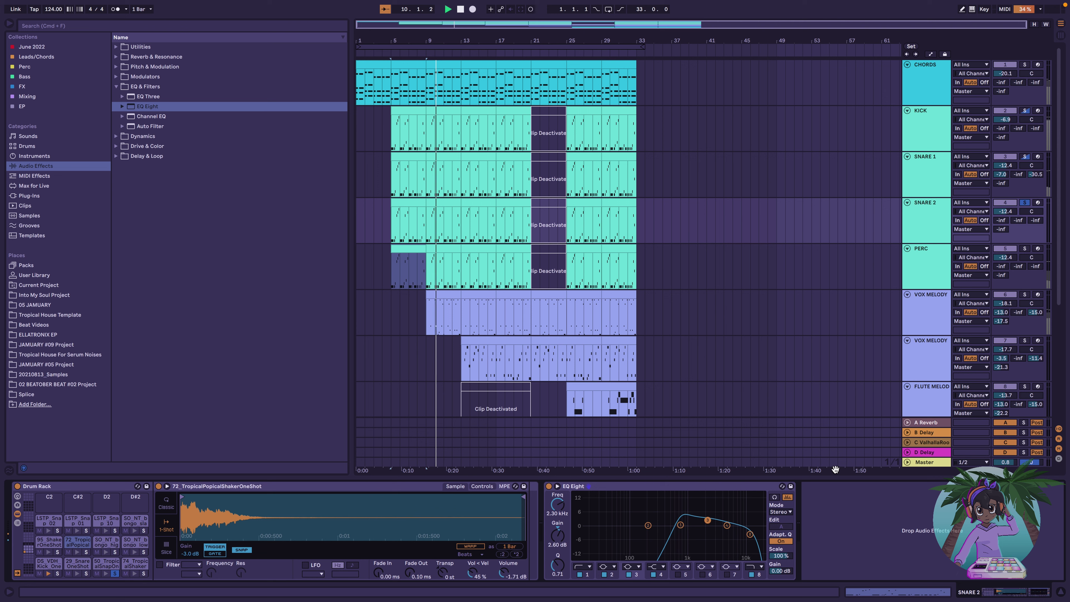
key("space")
key("space")
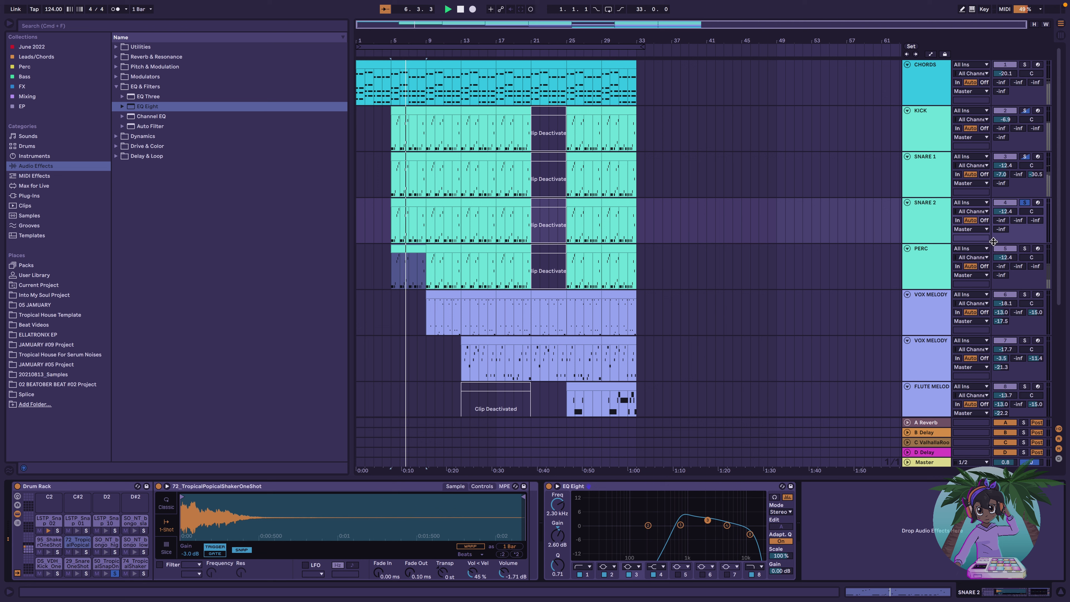
Pan SNARE 2 to 11R and set its Reverb send A to -11.0 dB and ValhallaRoom send C to -11.2 dB
key("space")
left_click_drag(1001, 222, 1032, 203)
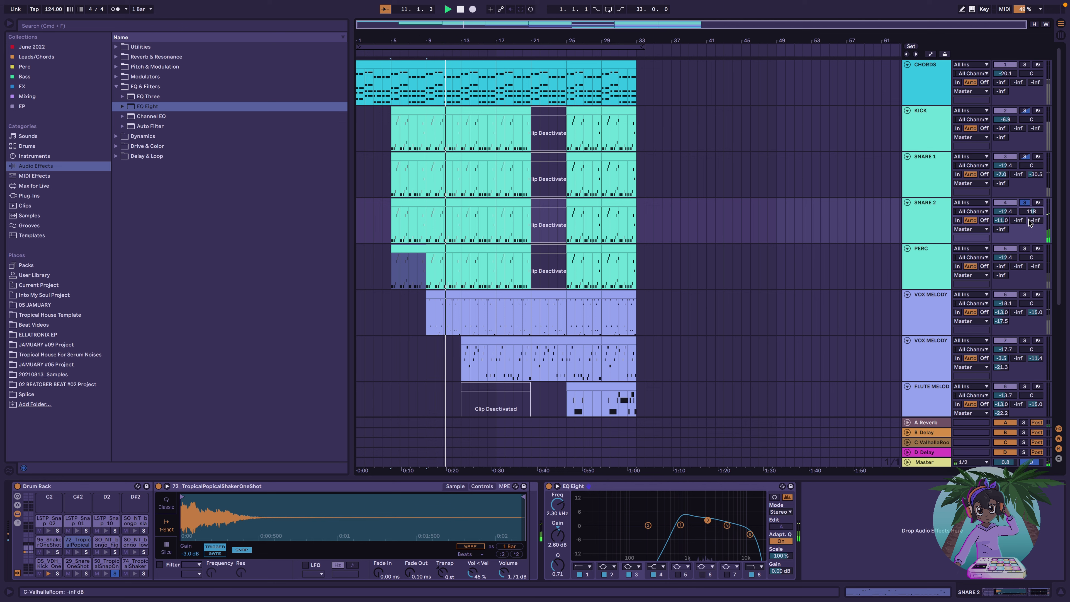
left_click_drag(1030, 220, 1030, 193)
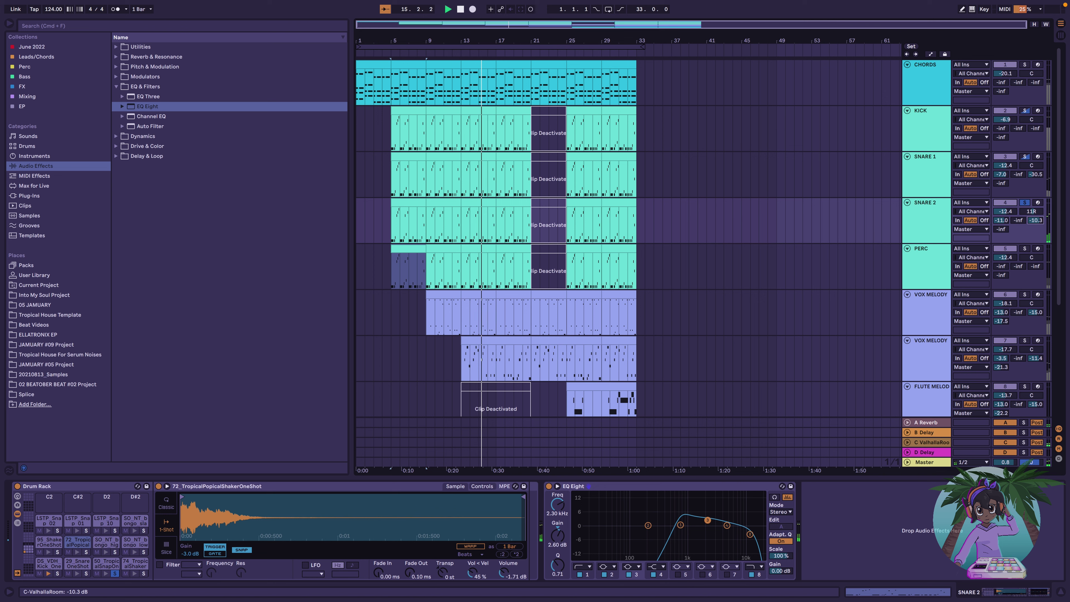
left_click_drag(1030, 220, 1030, 222)
key("space")
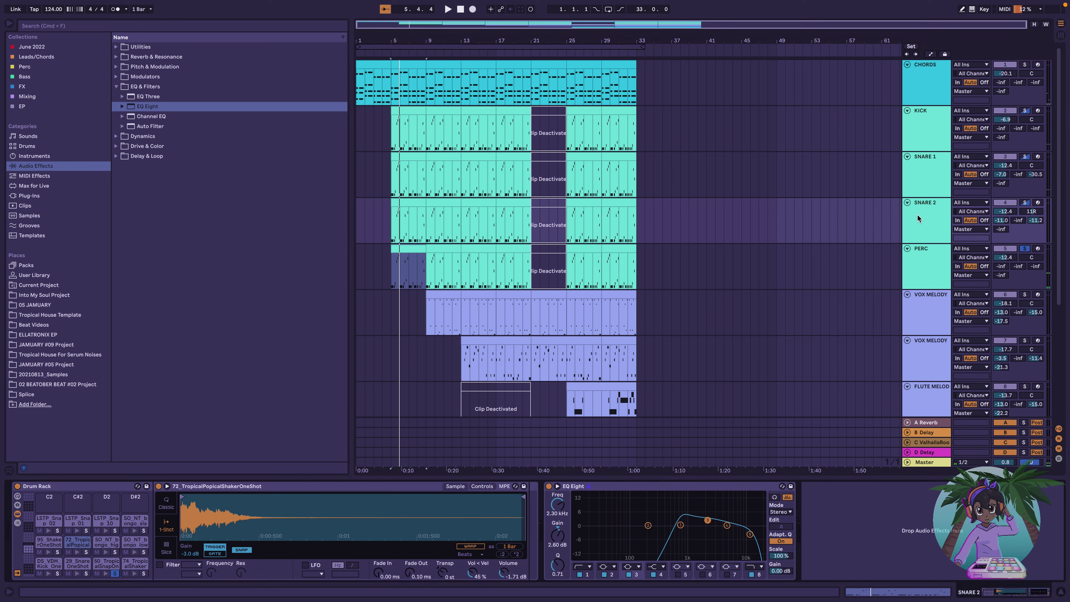
Add a Saturator with 4.57 dB Drive after SNARE 2's EQ and audition it with the other tracks
left_click(116, 146)
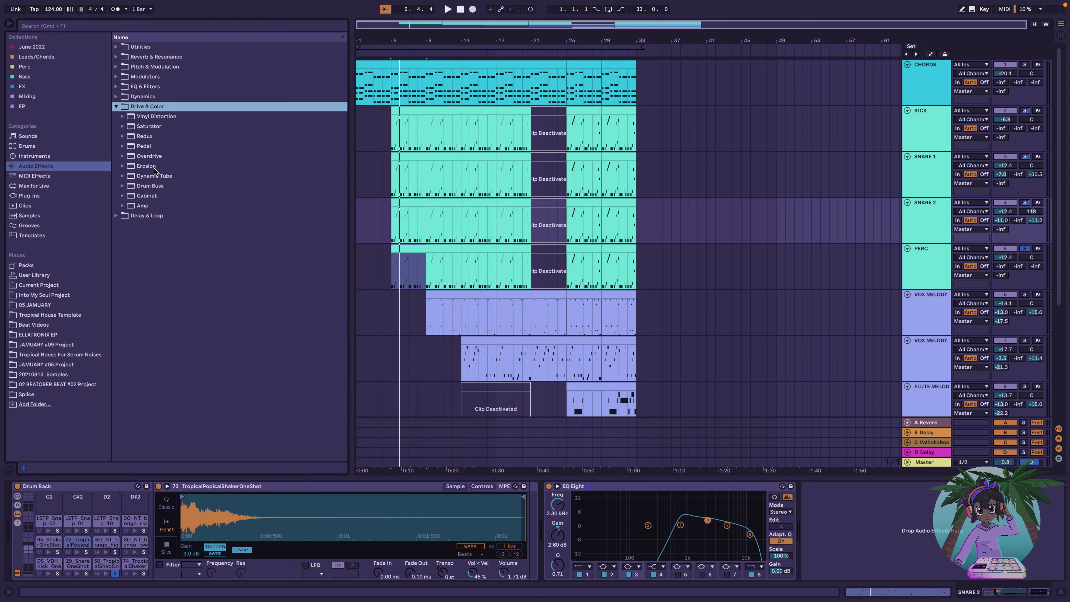
left_click_drag(133, 129, 814, 495)
key("space")
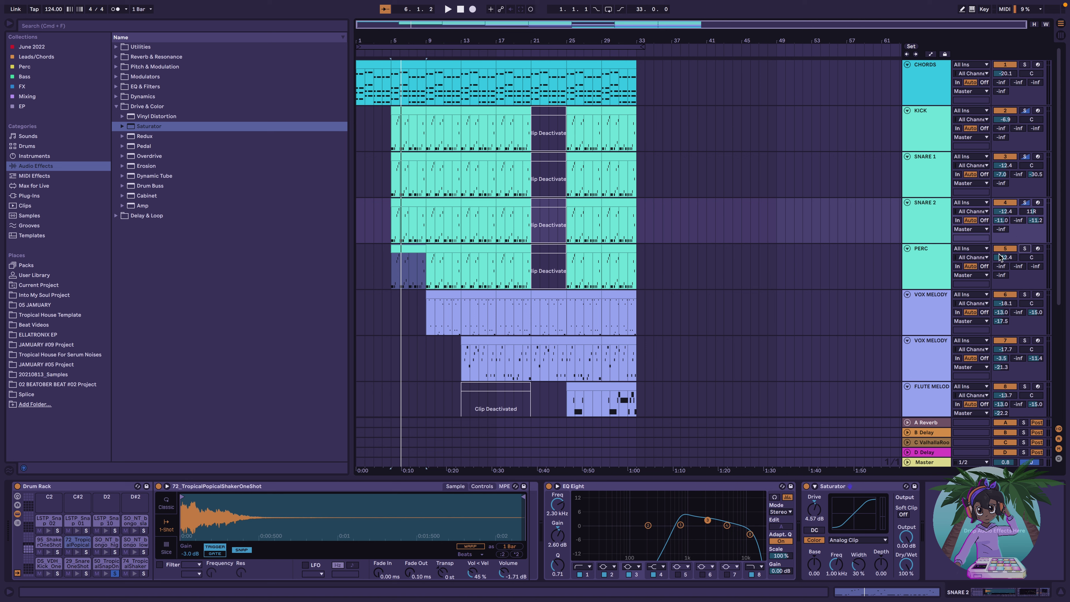
key("space")
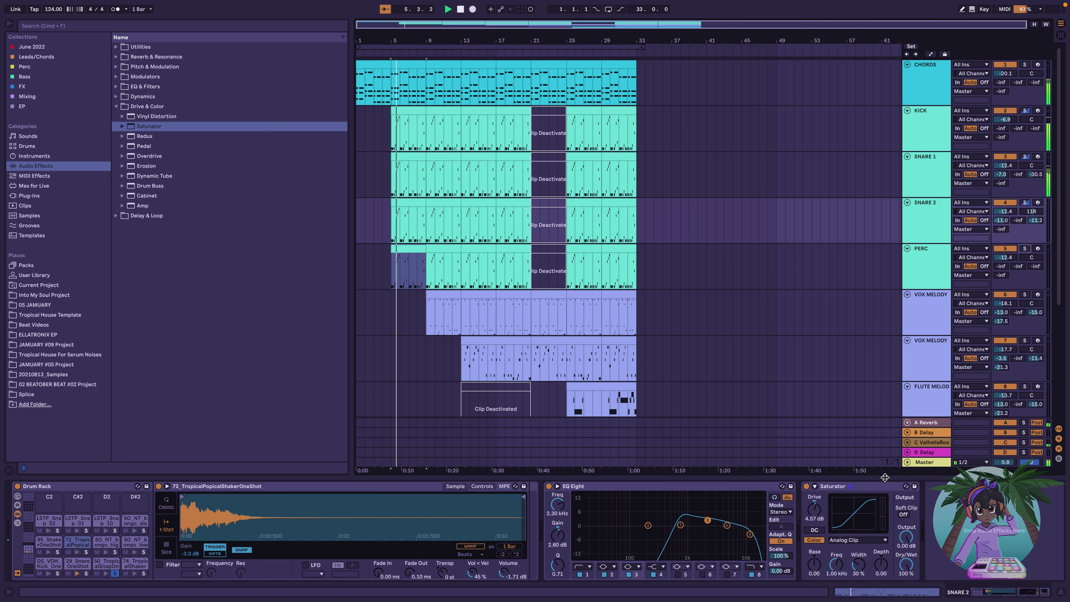
key("space")
key("space")
Rebalance the mix with PERC's volume at -7.8 dB, PERC's Reverb send A at -10.0 dB and SNARE 2's send C at -14.4 dB
mouse_move(1006, 258)
left_mouse_down()
mouse_move(1006, 241)
mouse_move(1040, 230)
left_mouse_up()
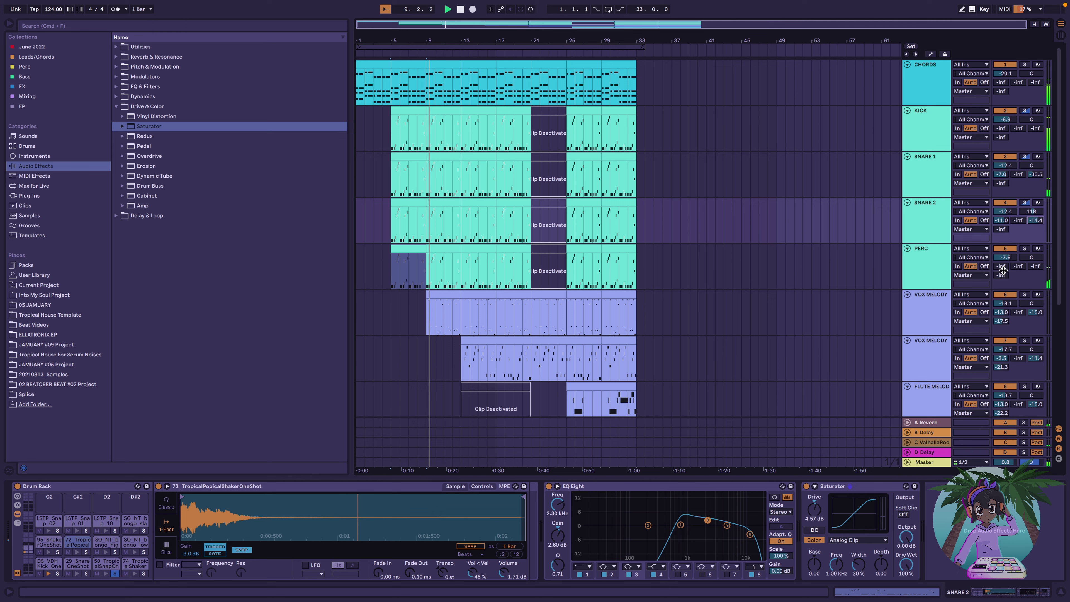
left_click_drag(1002, 267, 1002, 259)
scroll(1004, 266, "down", 1)
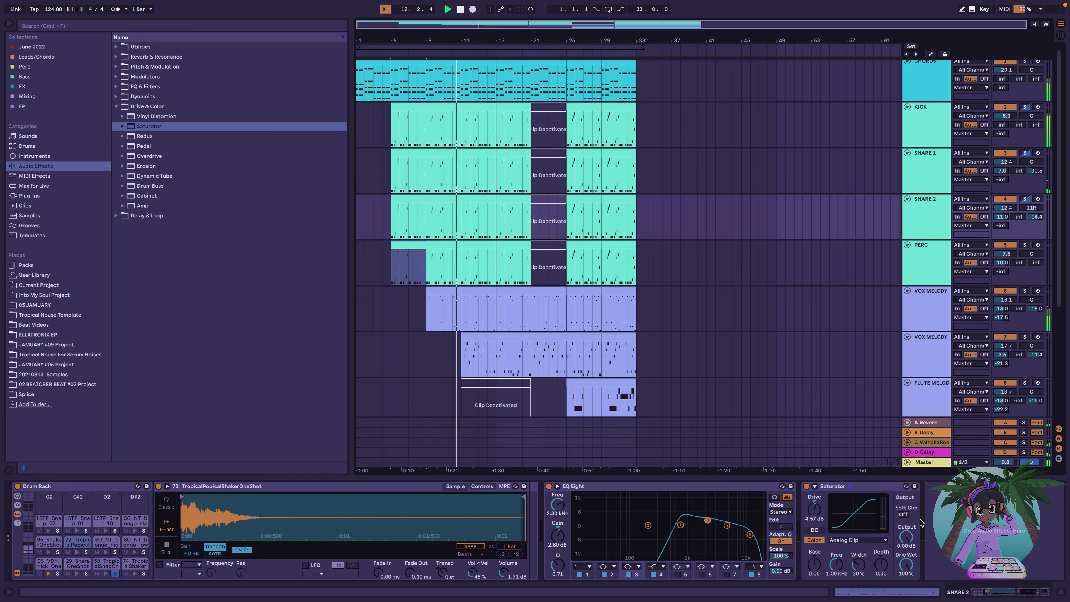
Insert an EQ Eight on the PERC track and change its band 1 to a low cut
double_click(934, 261)
key("space")
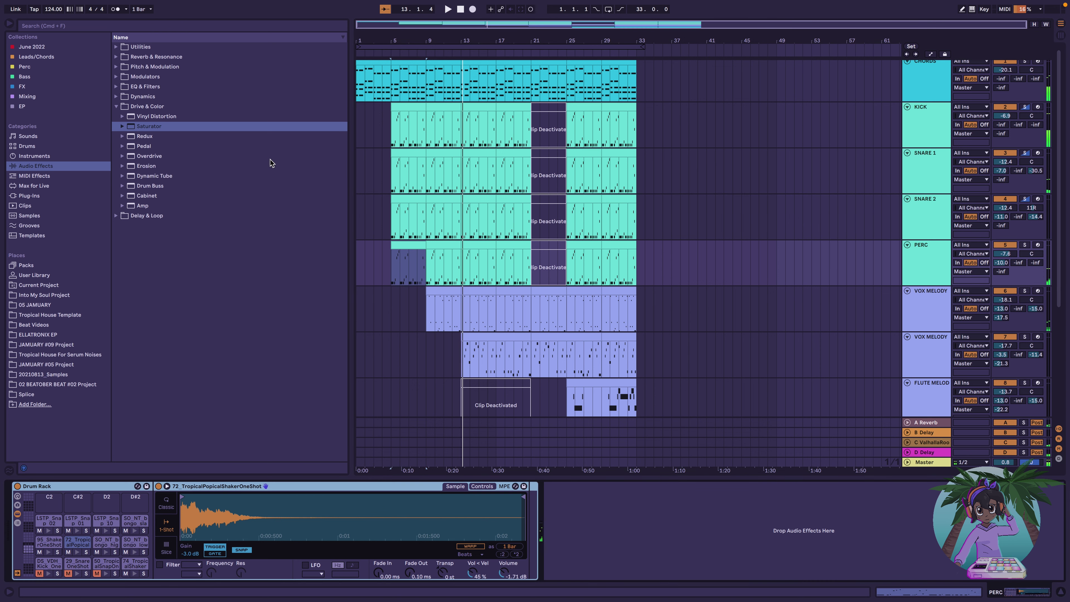
left_click(116, 86)
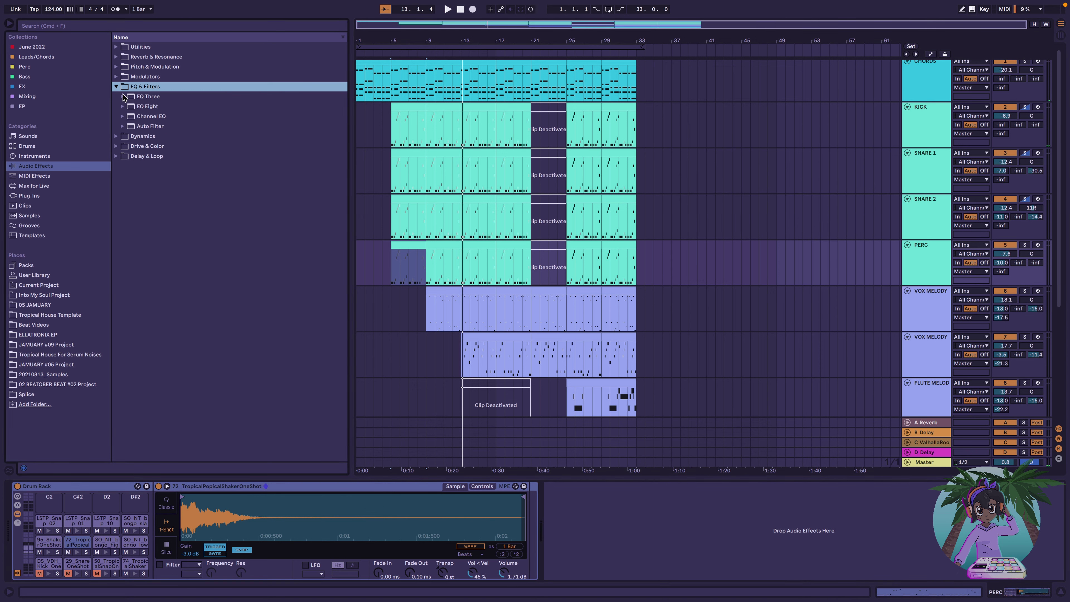
left_click_drag(133, 109, 607, 540)
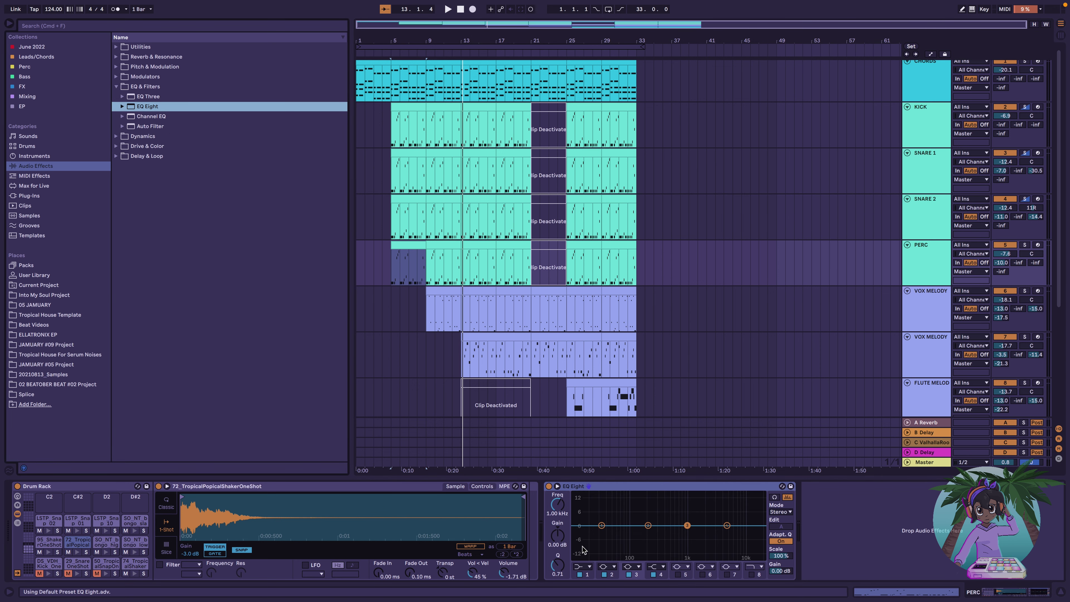
left_click(584, 569)
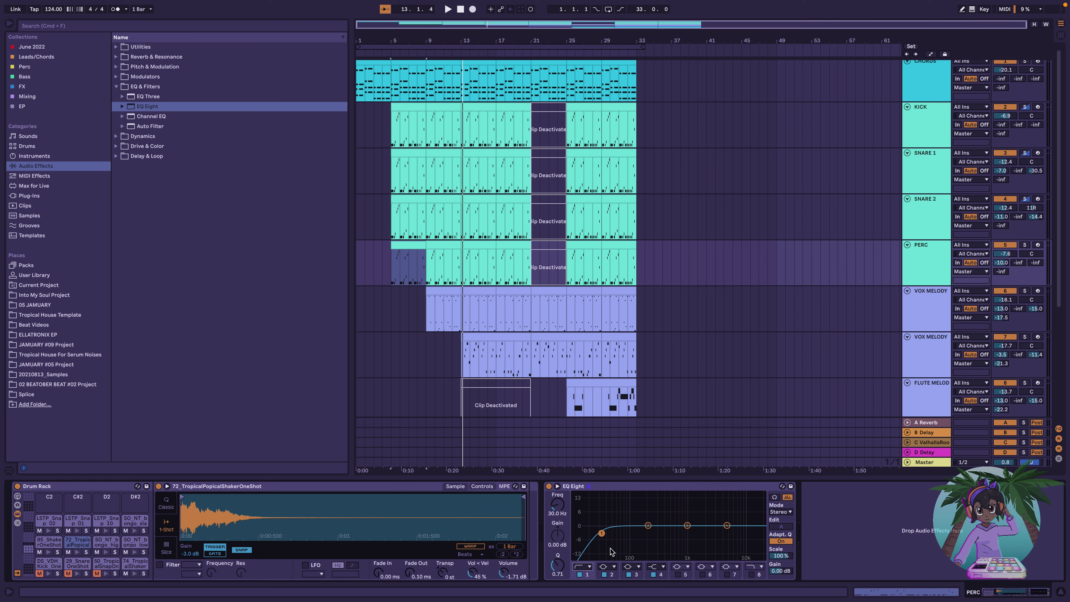
Solo PERC and shape its EQ: raise the low cut frequency, boost band 3 by 1.86 dB at 2.45 kHz and enable band 8's high cut
left_click(1025, 245)
key("space")
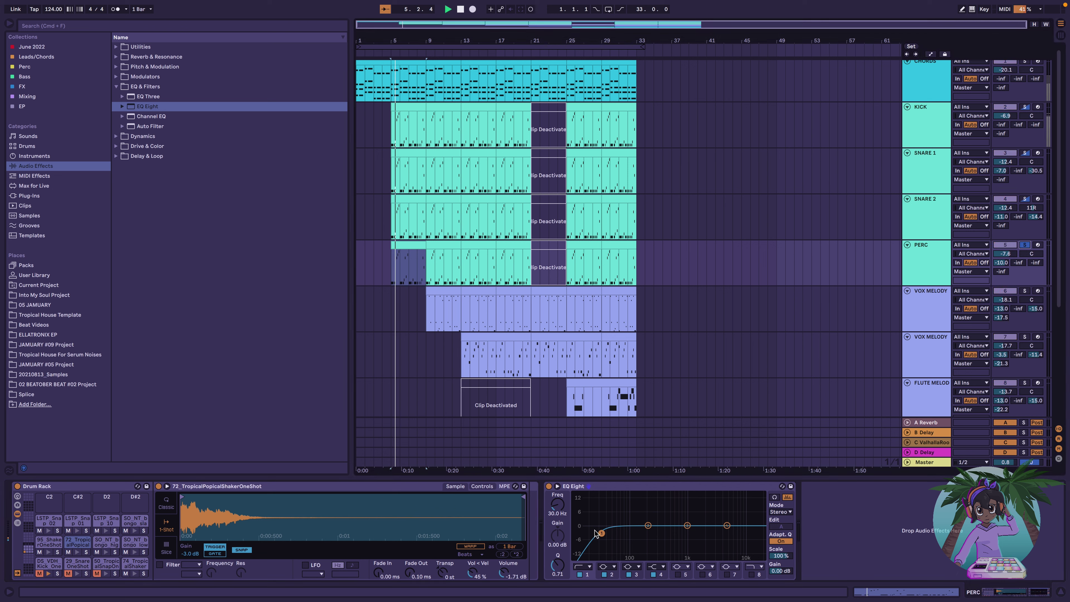
left_click_drag(600, 535, 710, 521)
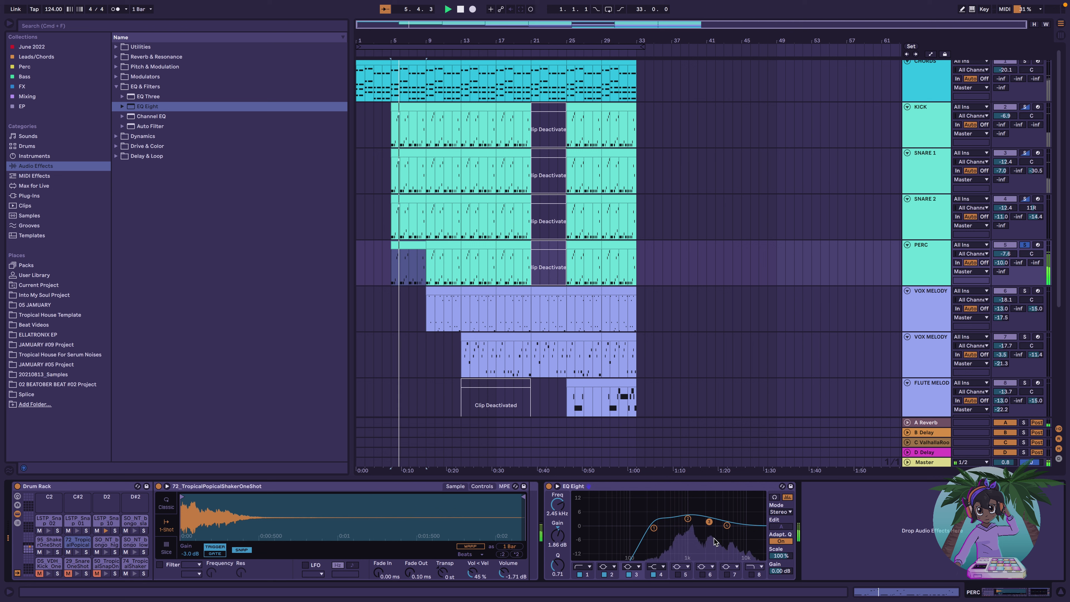
left_click(752, 574)
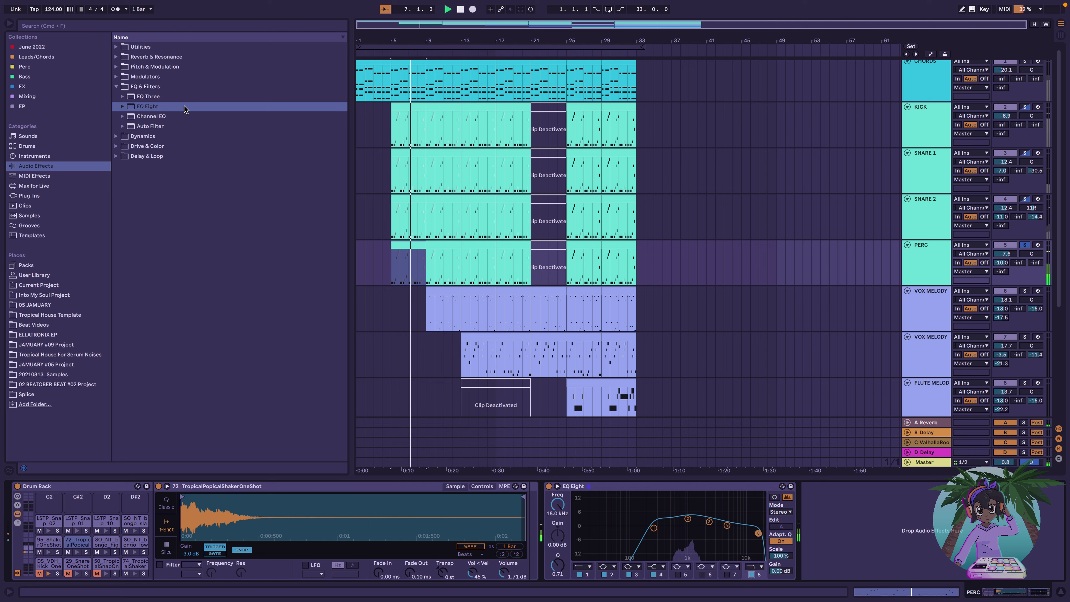
Add a Saturator with 5.14 dB Drive to PERC and set the track's Delay send D to -18.4 dB
left_click(116, 146)
double_click(148, 126)
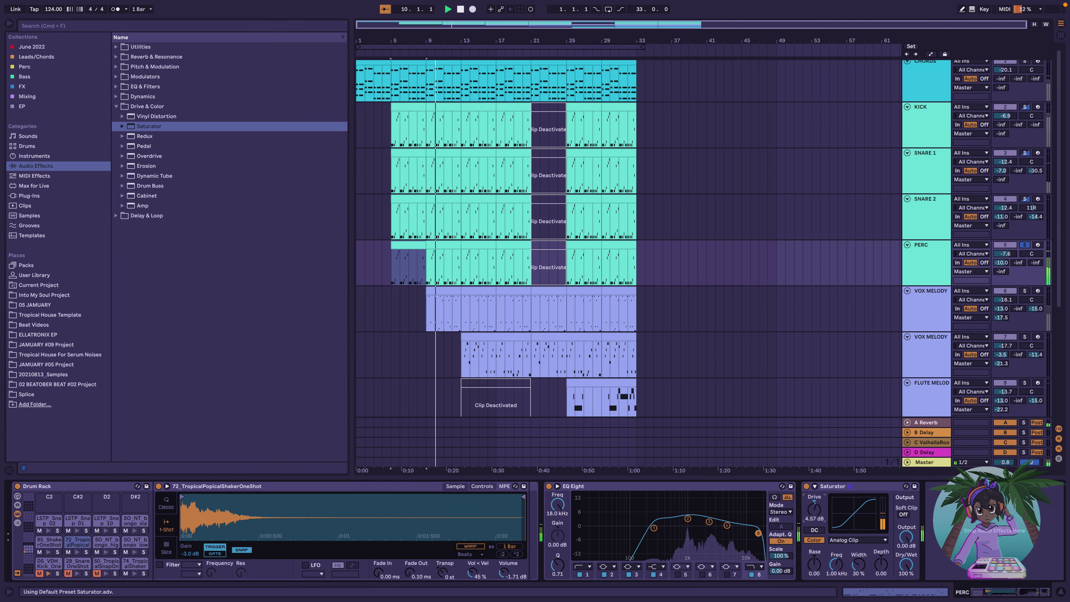
left_click_drag(814, 509, 815, 509)
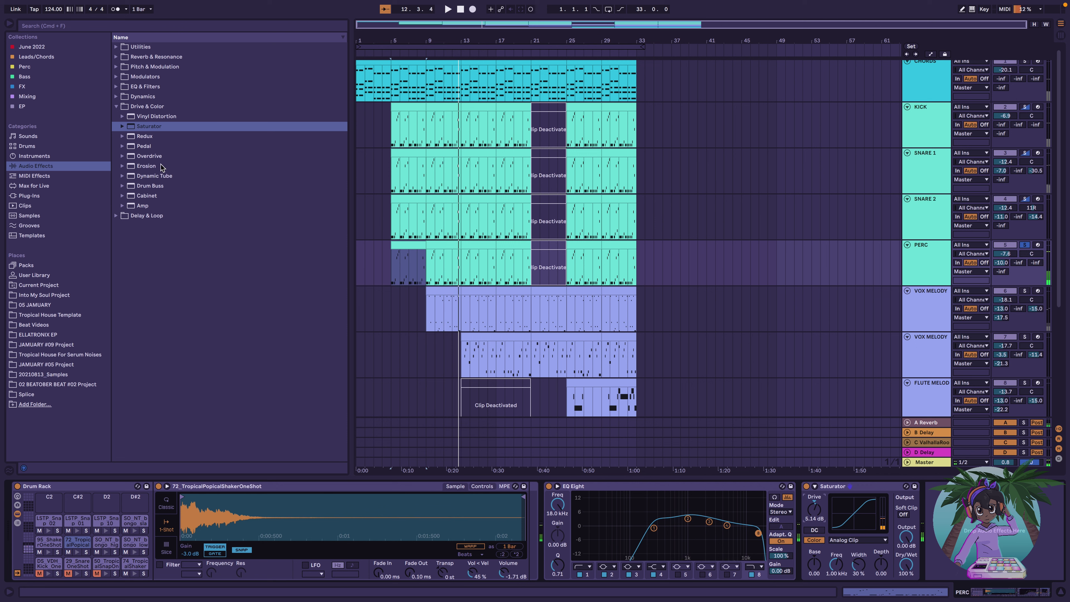
left_click_drag(1002, 272, 1002, 263)
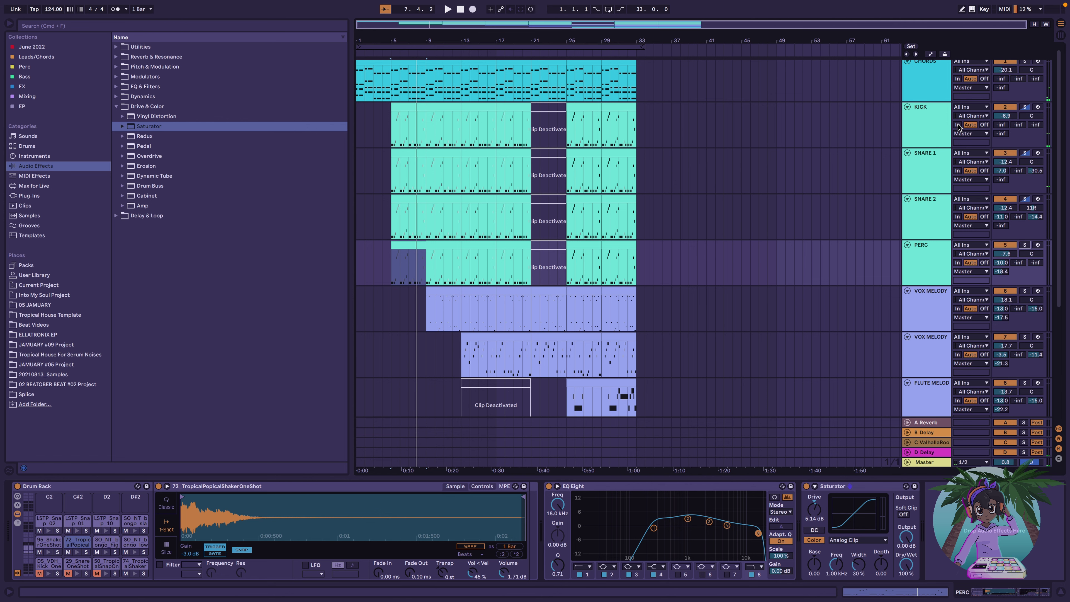
Solo the KICK, SNARE 1, SNARE 2 and PERC tracks together, listen to the drum mix and release the solo
left_click(921, 122)
left_click(1032, 116)
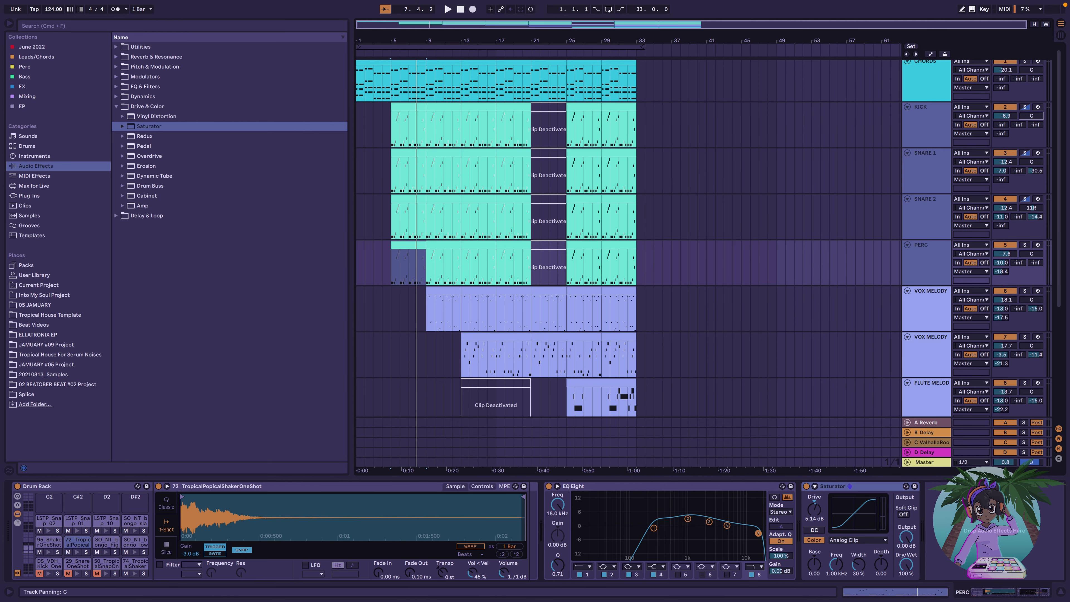
key("space")
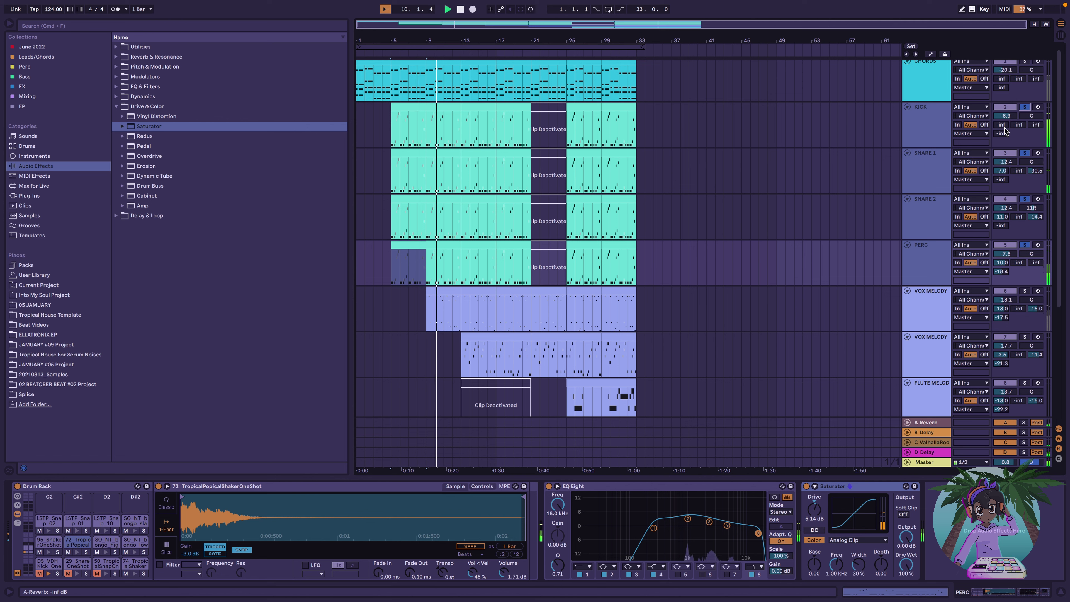
key("space")
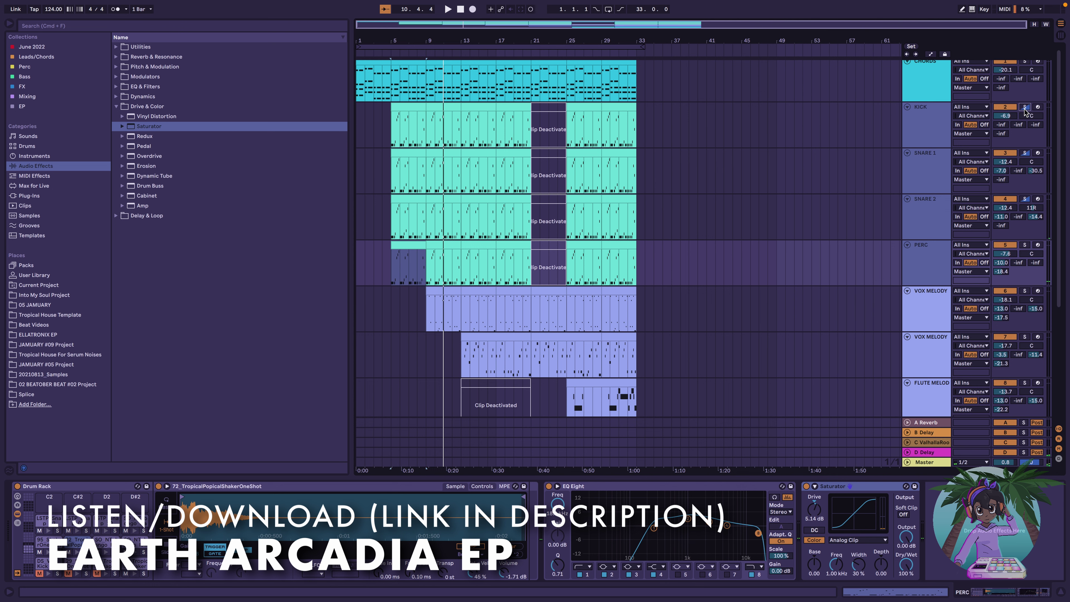
scroll(763, 201, "up", 1)
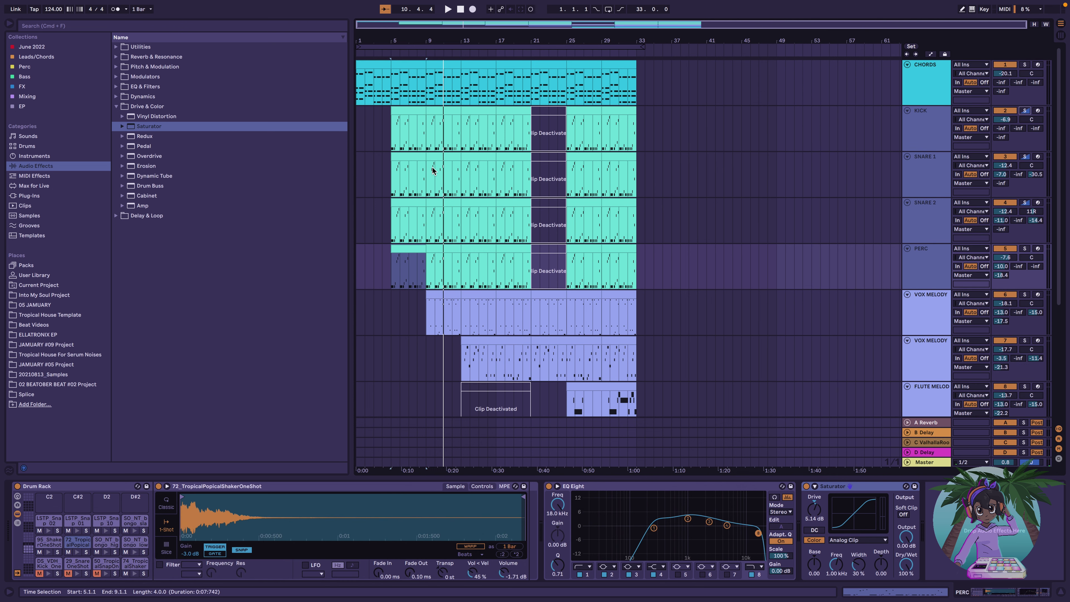
Play the full mix from the first KICK clip at bar 5 and lower PERC's volume to -12.2 dB
left_click(395, 122)
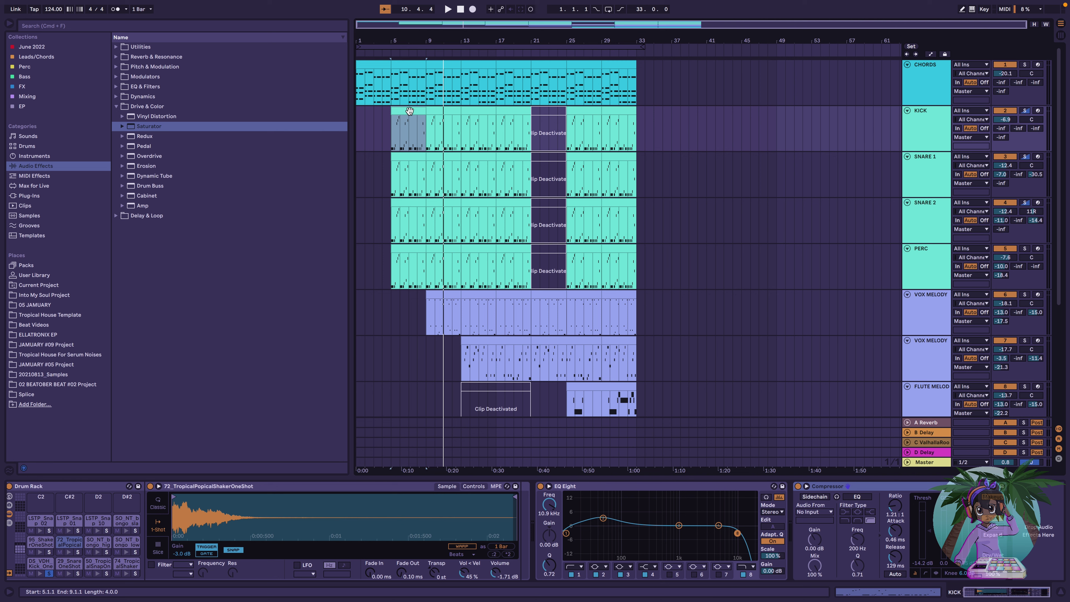
key("space")
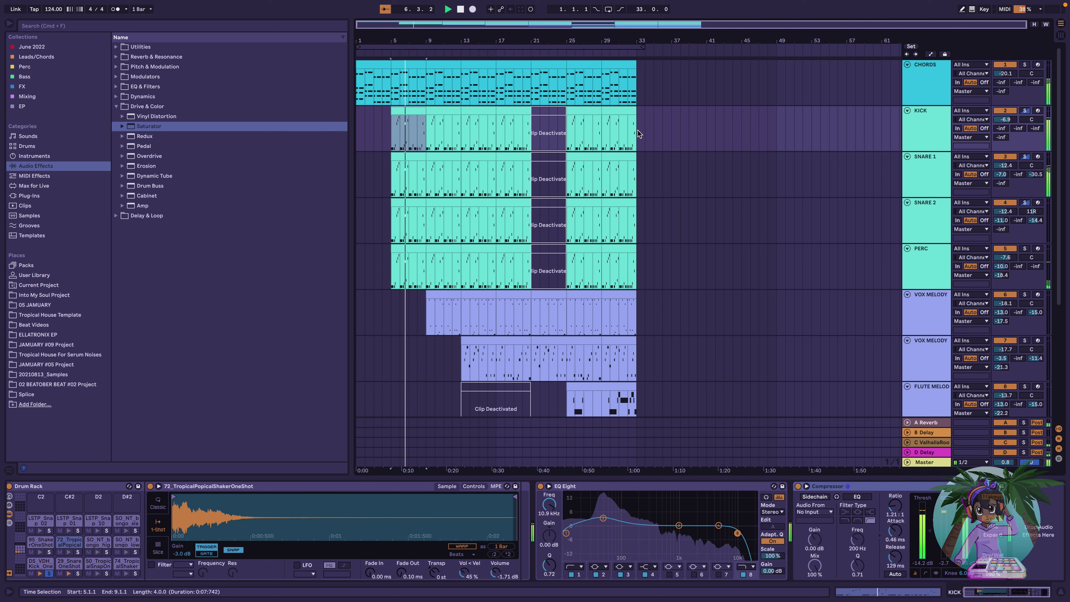
left_click_drag(1006, 257, 1006, 270)
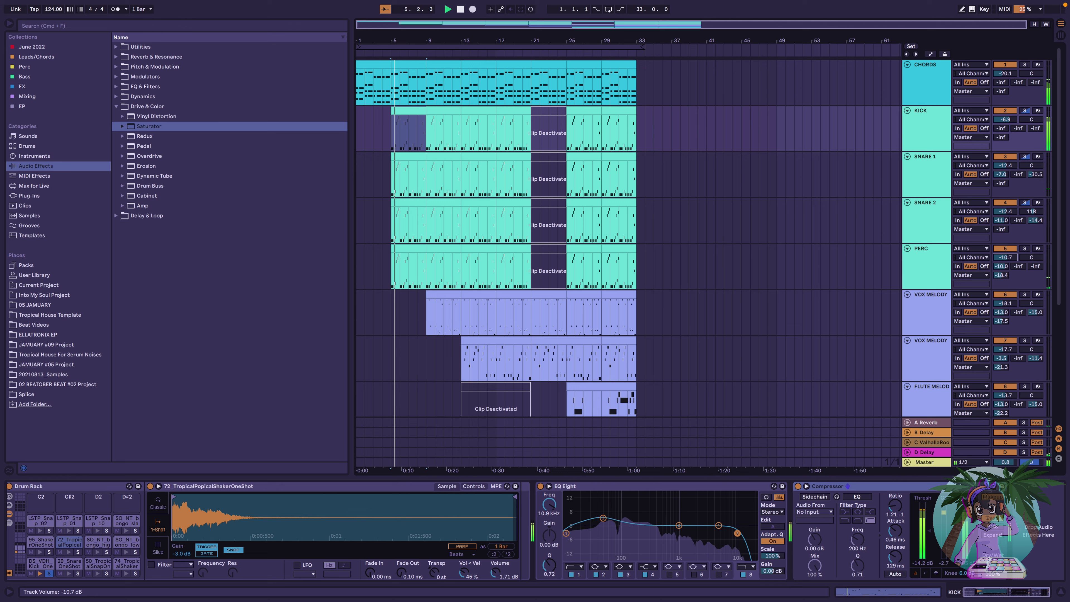
left_click_drag(1005, 257, 1005, 263)
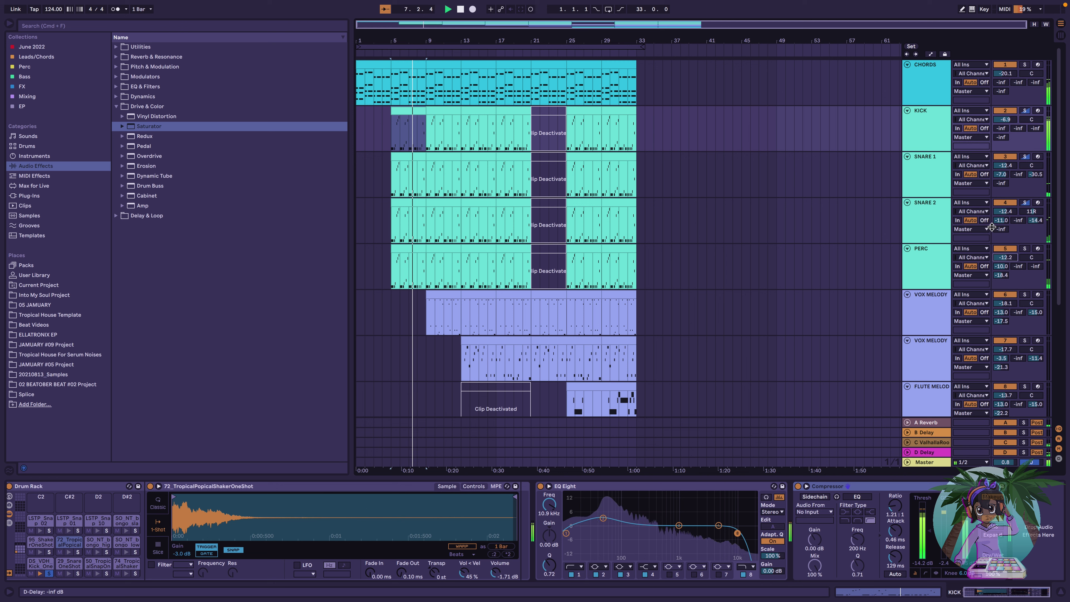
key("space")
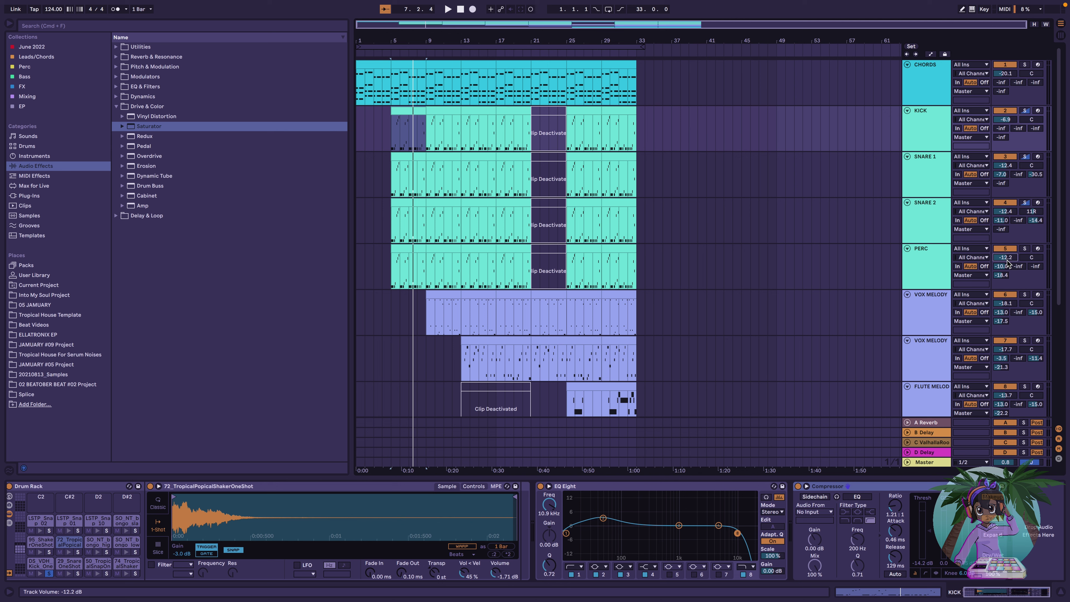
Rebalance the track volumes during playback: SNARE 1 at -11.0 dB, KICK at -5.7 dB and CHORDS at -23.0 dB
key("space")
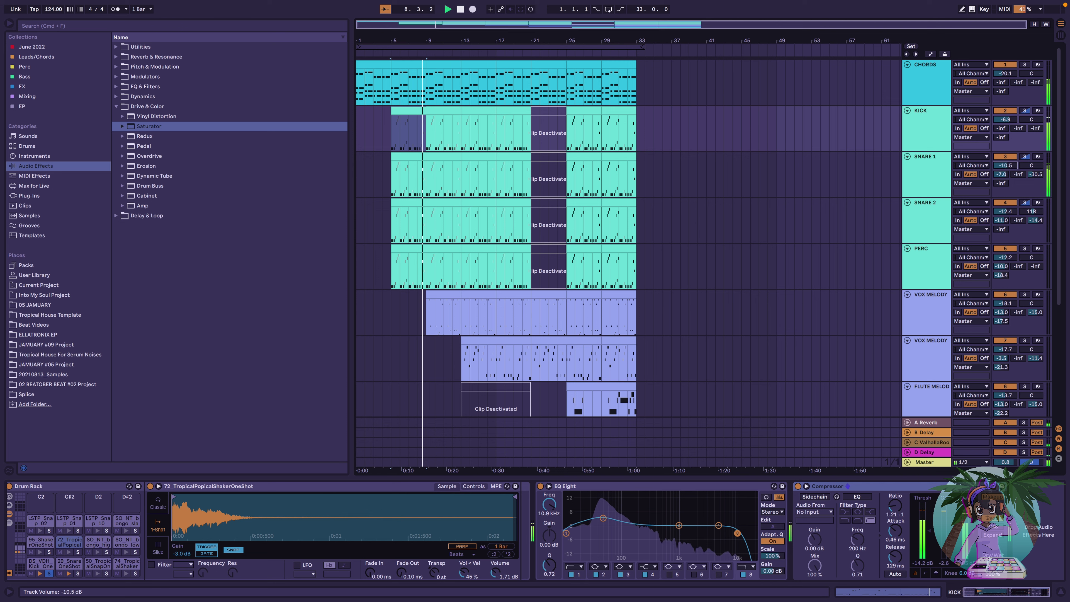
left_click_drag(1005, 165, 1006, 166)
left_click_drag(1005, 120, 1006, 116)
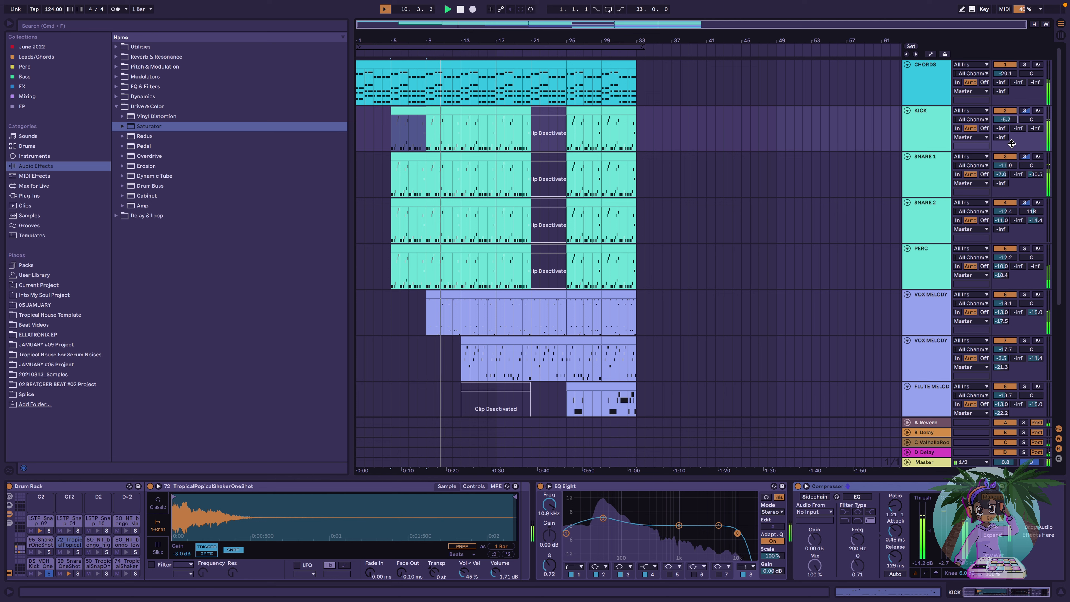
left_click_drag(1005, 73, 1006, 78)
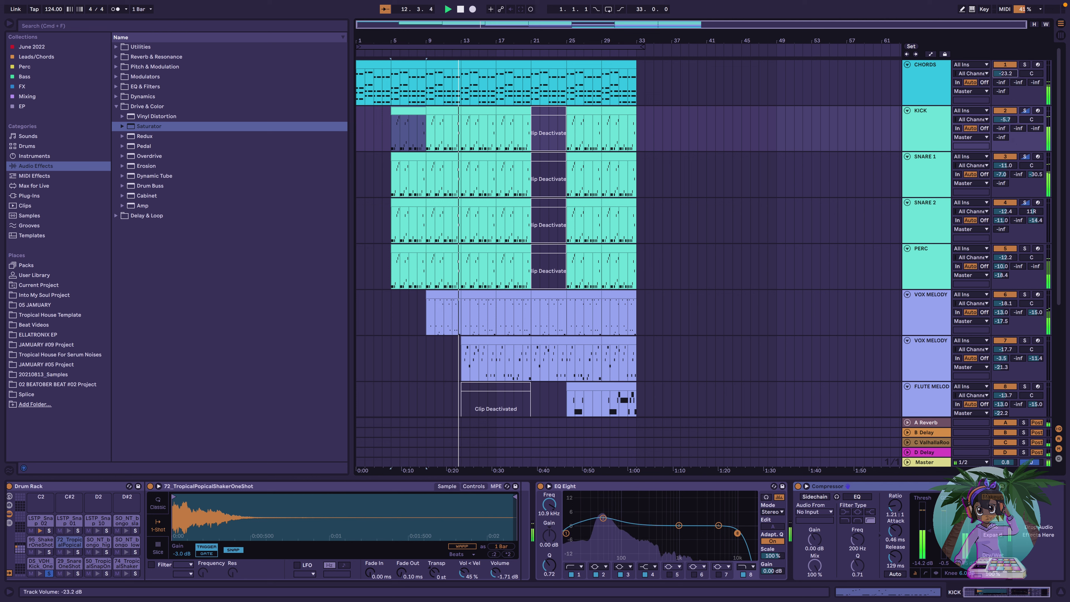
key("space")
Insert an EQ Eight on the first VOX MELODY track and change its band 1 to a low cut
left_click(921, 319)
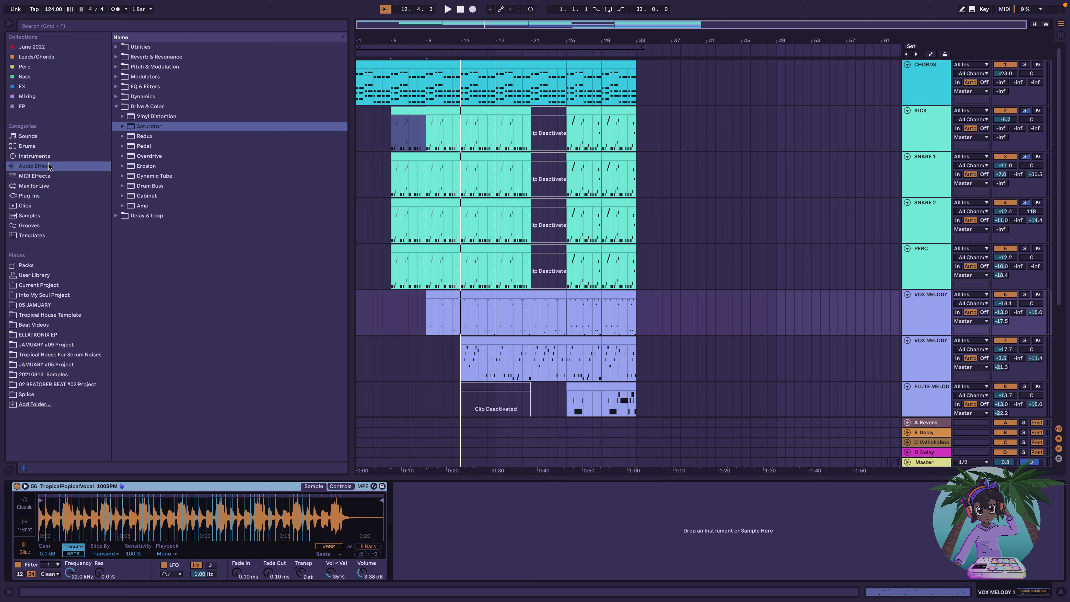
left_click(116, 89)
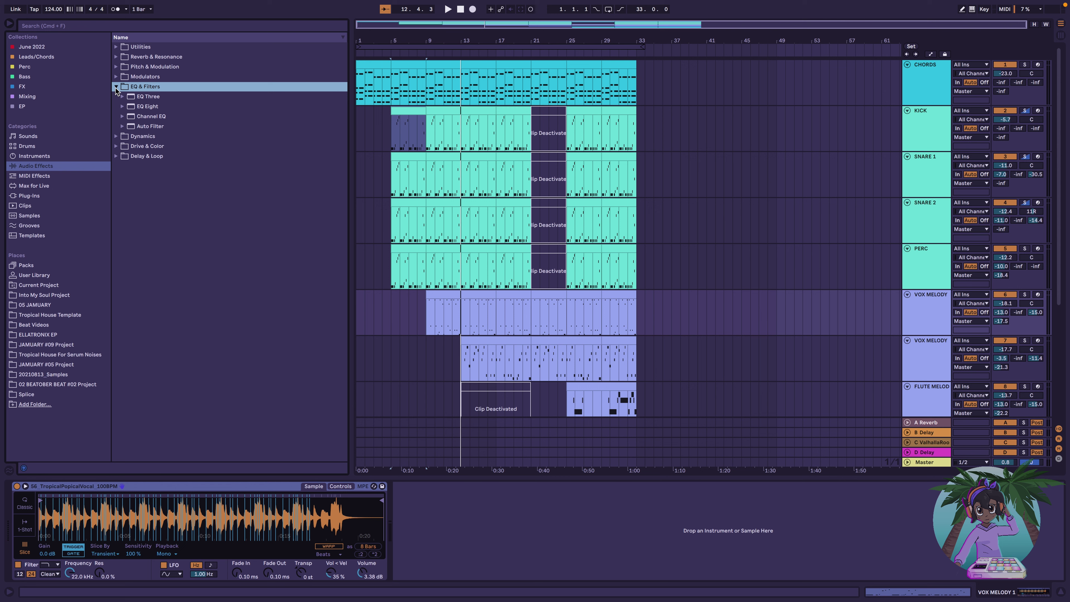
double_click(129, 105)
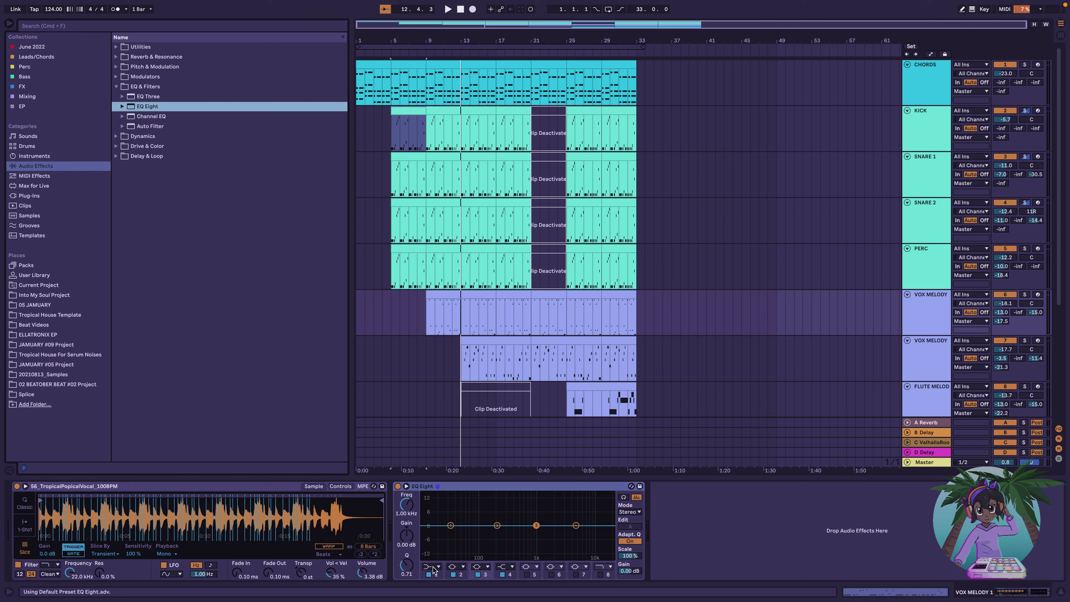
left_click(434, 567)
left_click(432, 515)
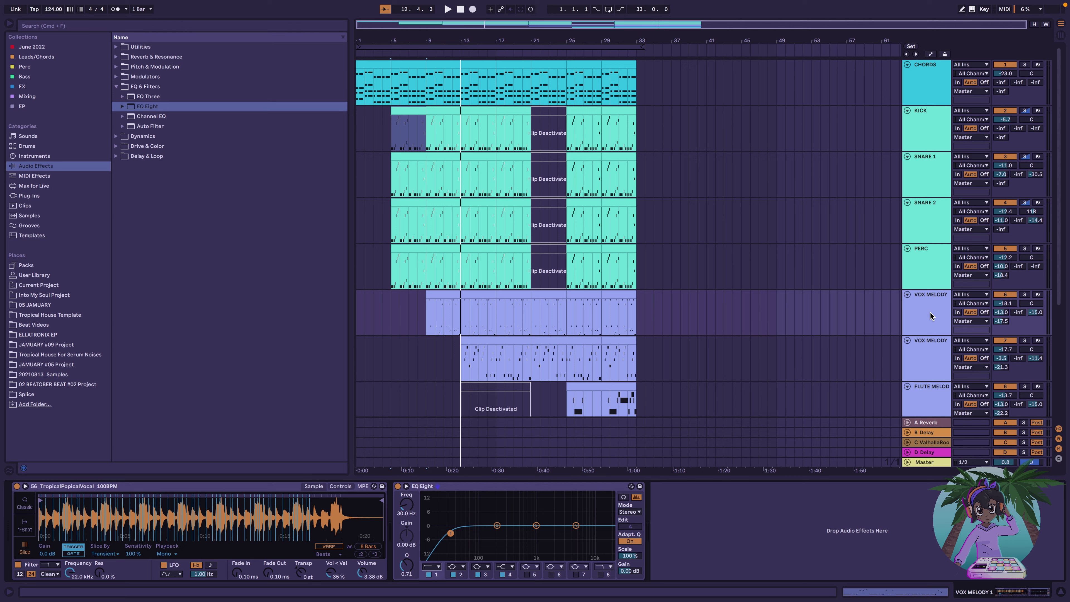
Solo the first VOX MELODY track from bar 9, raise its EQ low cut frequency and narrowly dip band 3 by 5.33 dB at 1.02 kHz
left_click(1025, 295)
key("space")
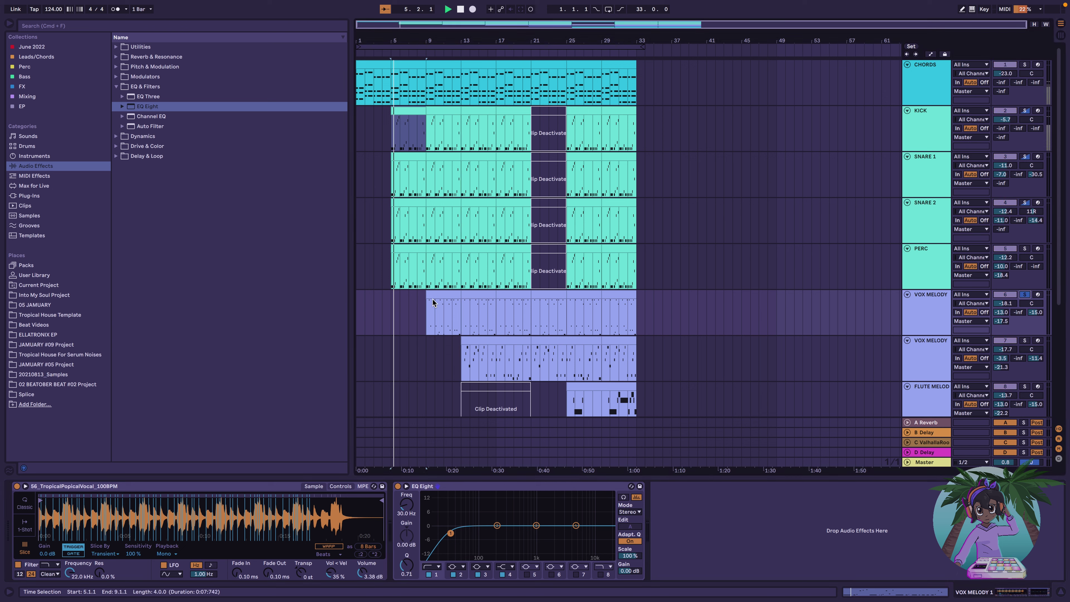
left_click(439, 297)
key("space")
key("space")
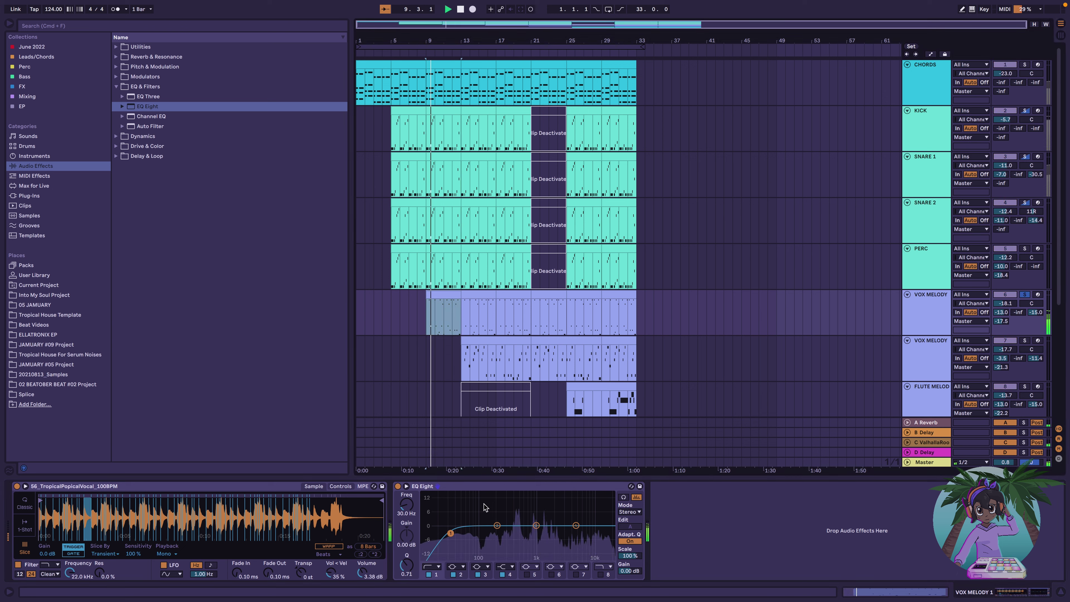
left_click_drag(451, 533, 537, 537)
left_click(625, 498)
left_click_drag(407, 565, 407, 544)
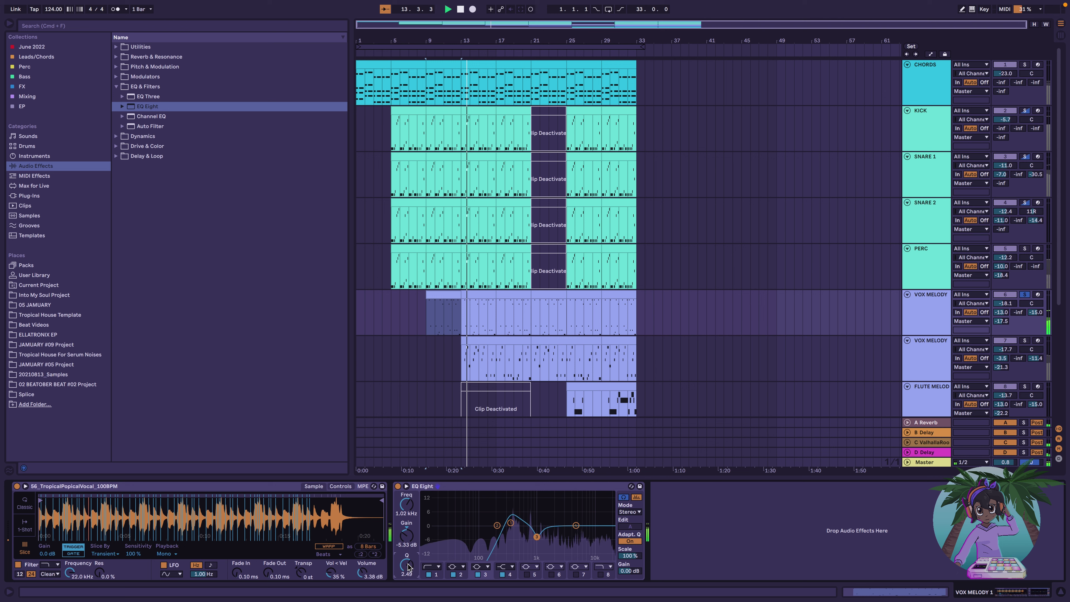
Boost EQ band 2 by 4.34 dB at 2.72 kHz and enable band 8 as a high cut at 12.6 kHz
left_click_drag(498, 526, 561, 518)
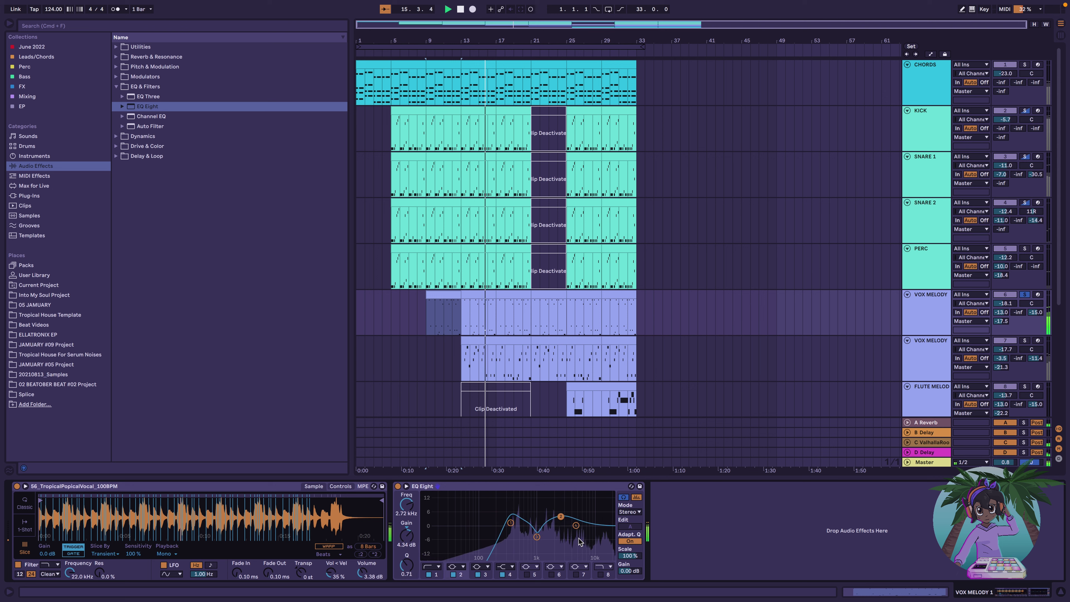
left_click(601, 575)
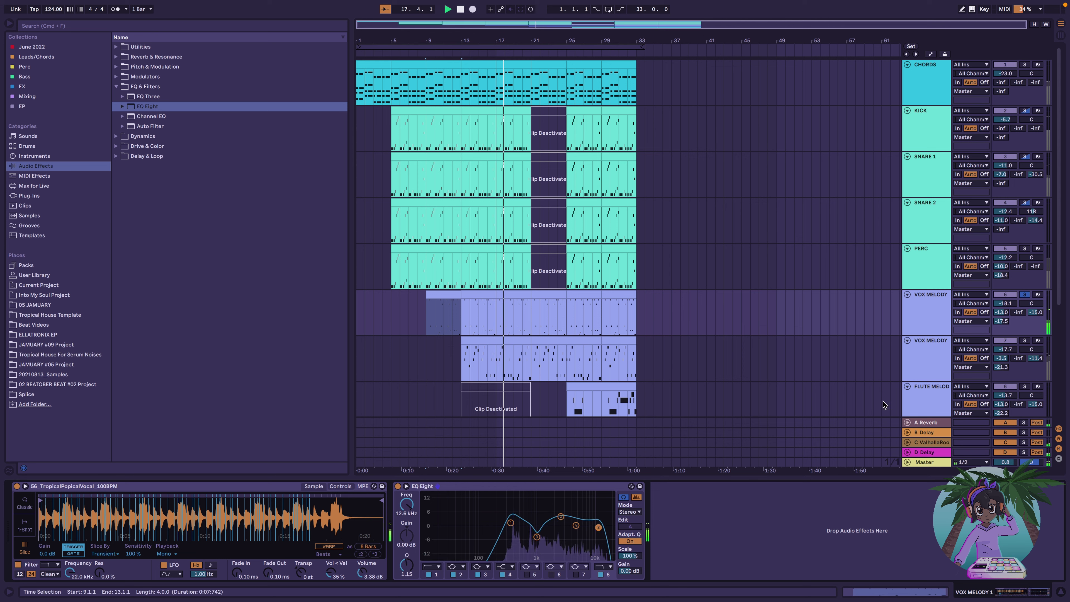
Set the first VOX MELODY track's volume to -15.7 dB and add a Saturator with 3.43 dB Drive
left_click_drag(1006, 304, 1020, 297)
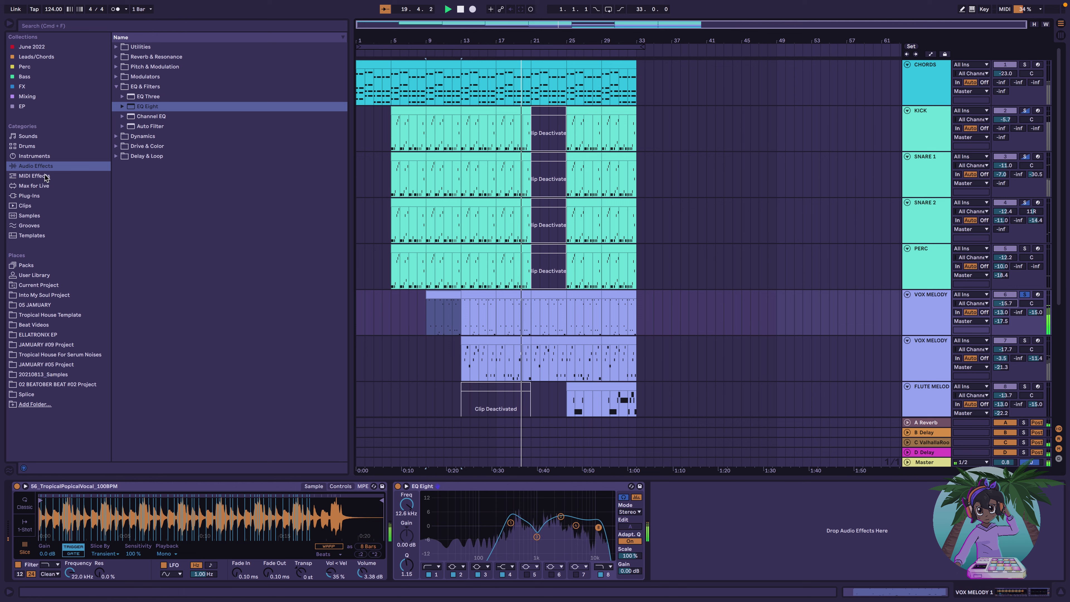
left_click(119, 146)
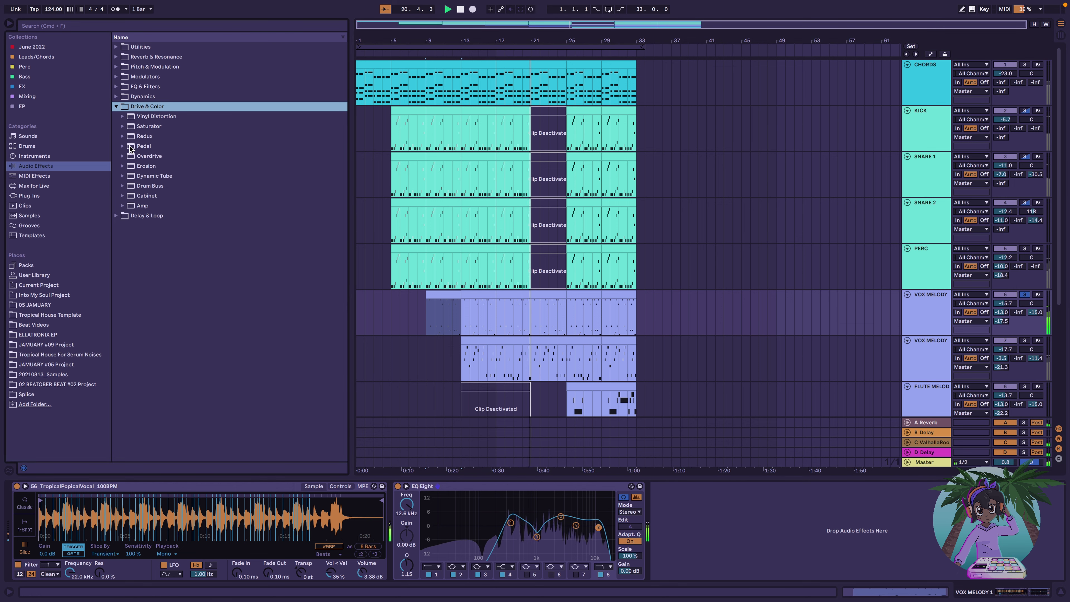
left_click(132, 129)
double_click(148, 126)
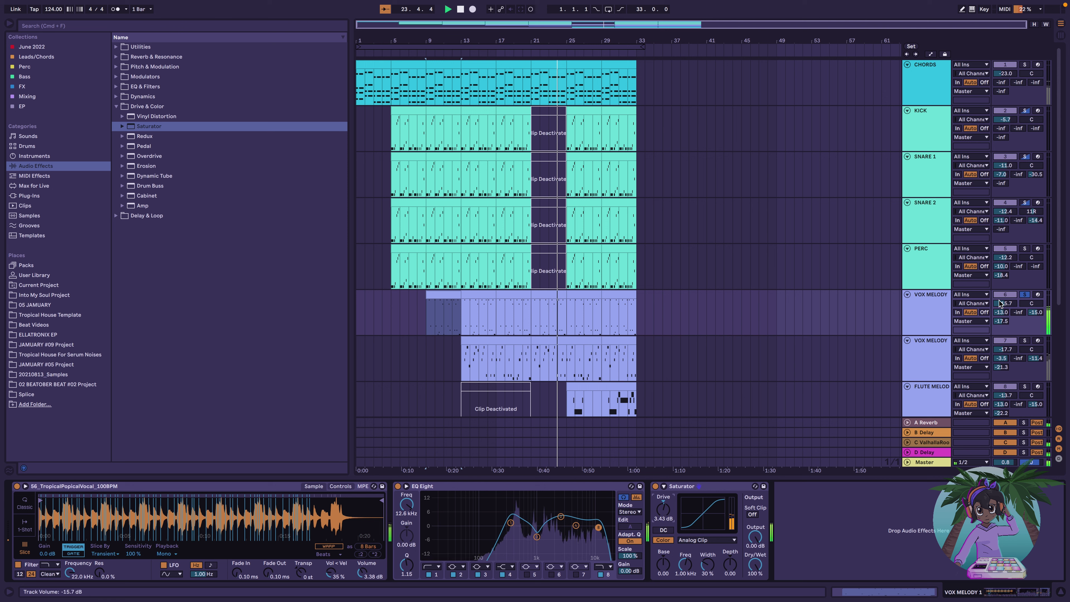
Unsolo the first VOX MELODY track and set its volume to -14.4 dB against the full mix
key("space")
left_click(1025, 295)
key("space")
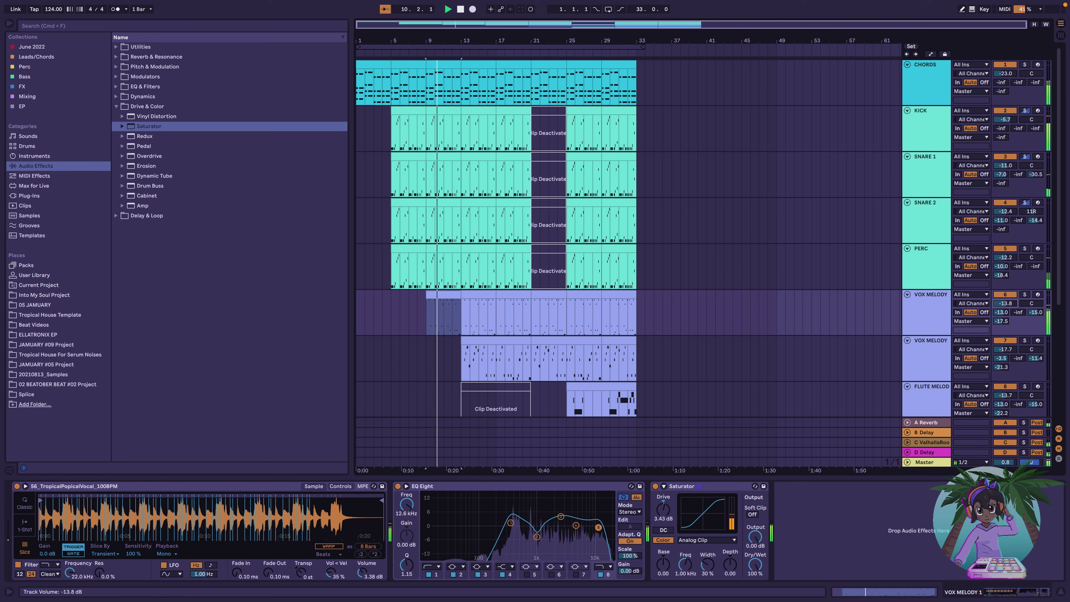
left_click_drag(1003, 306, 1003, 304)
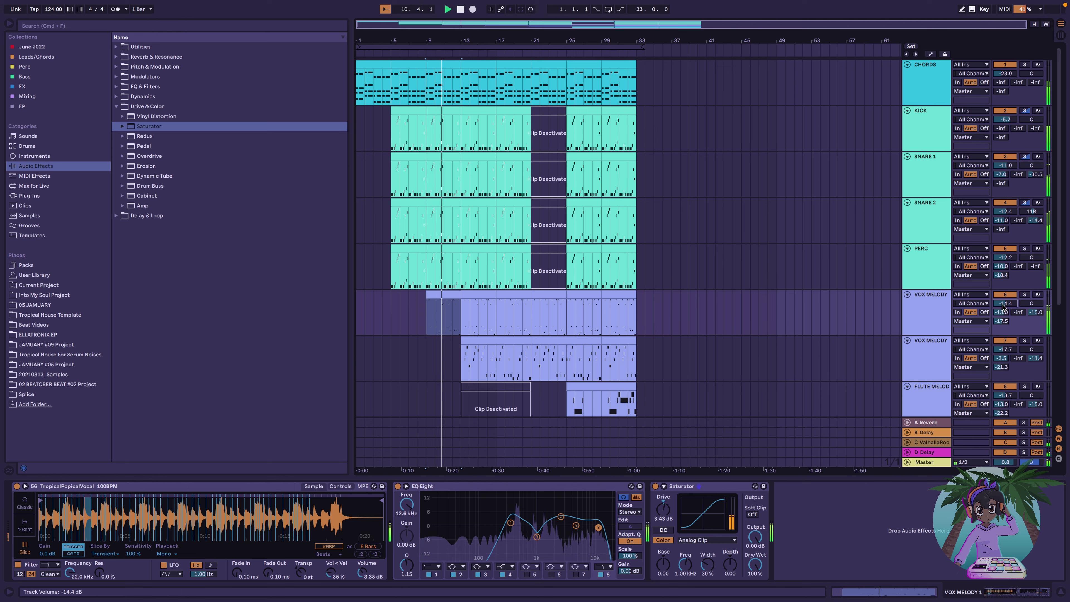
Insert an EQ Eight on the second VOX MELODY track
left_click(936, 358)
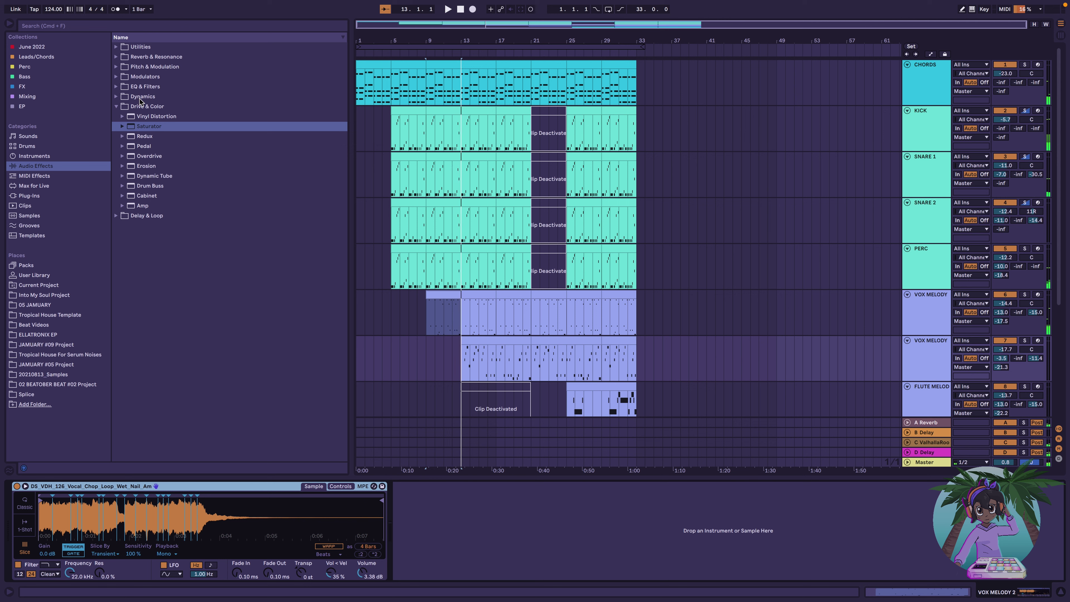
left_click(117, 87)
left_click_drag(132, 109, 559, 549)
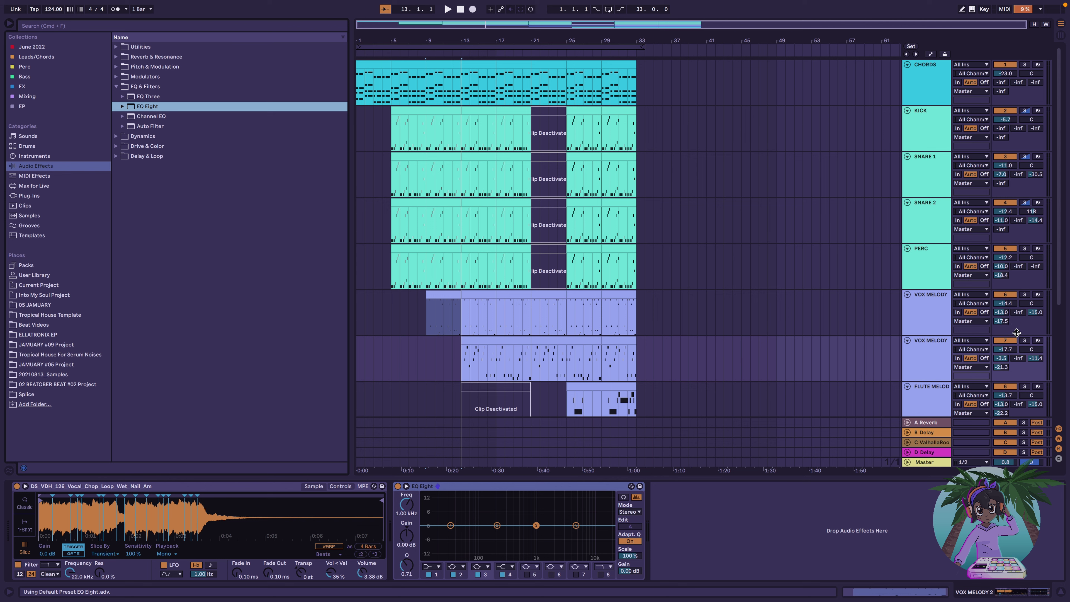
Solo the second VOX MELODY track from bar 13 and set EQ band 1 to a low cut at 198 Hz with Q 2.59
left_click(1024, 341)
key("space")
left_click(493, 340)
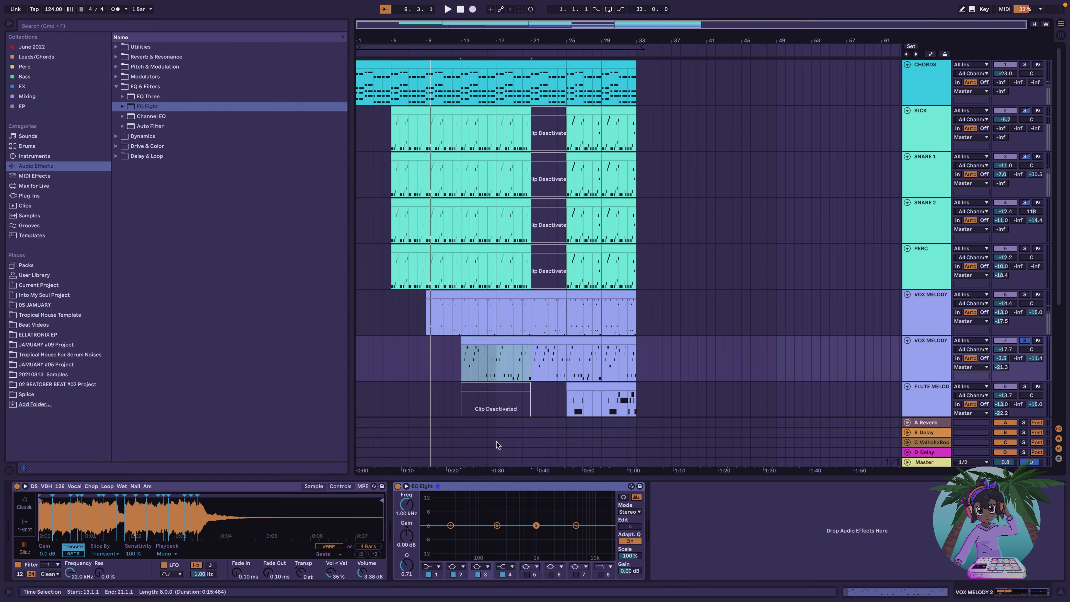
left_click(430, 567)
left_click(429, 514)
left_click_drag(450, 525, 497, 521)
left_click(623, 498)
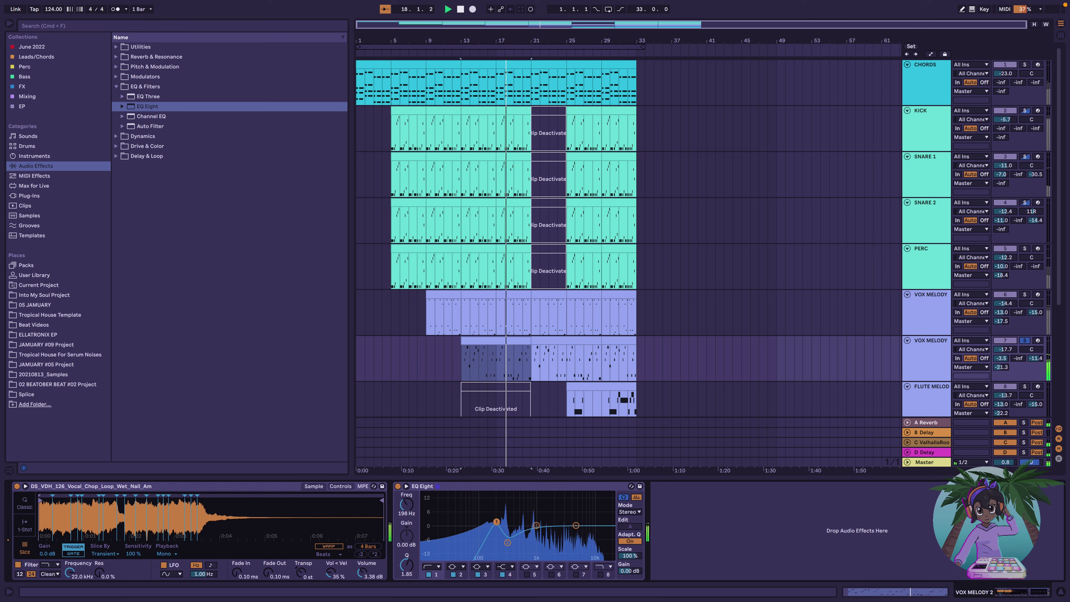
left_click_drag(407, 566, 408, 567)
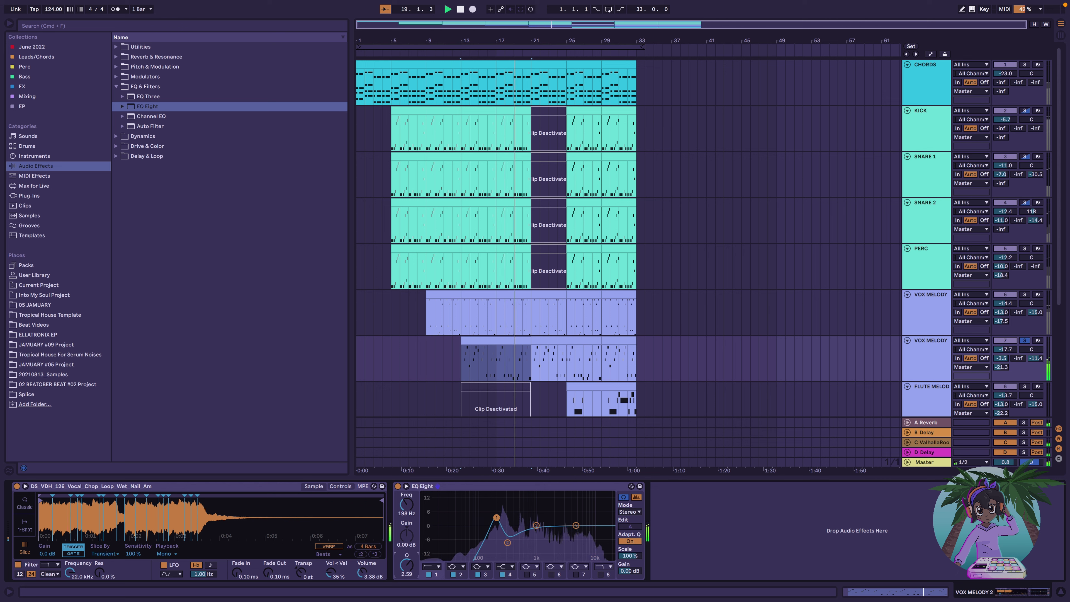
Dip EQ band 2 by 8.06 dB at 310 Hz and boost band 3 by 4.09 dB at 918 Hz on the second VOX MELODY track
left_click(508, 544)
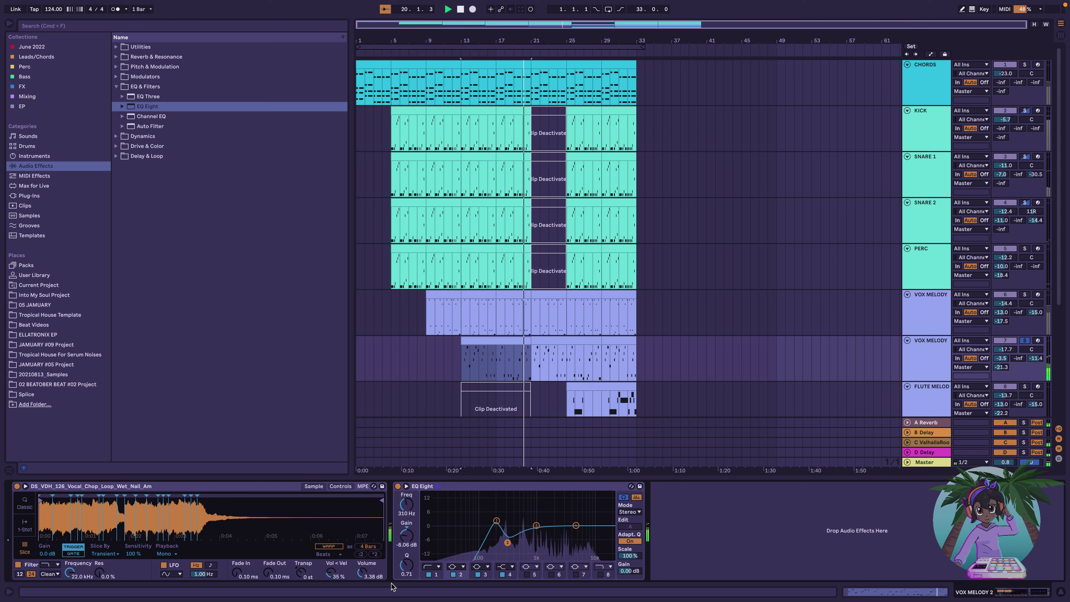
left_click_drag(496, 521, 535, 517)
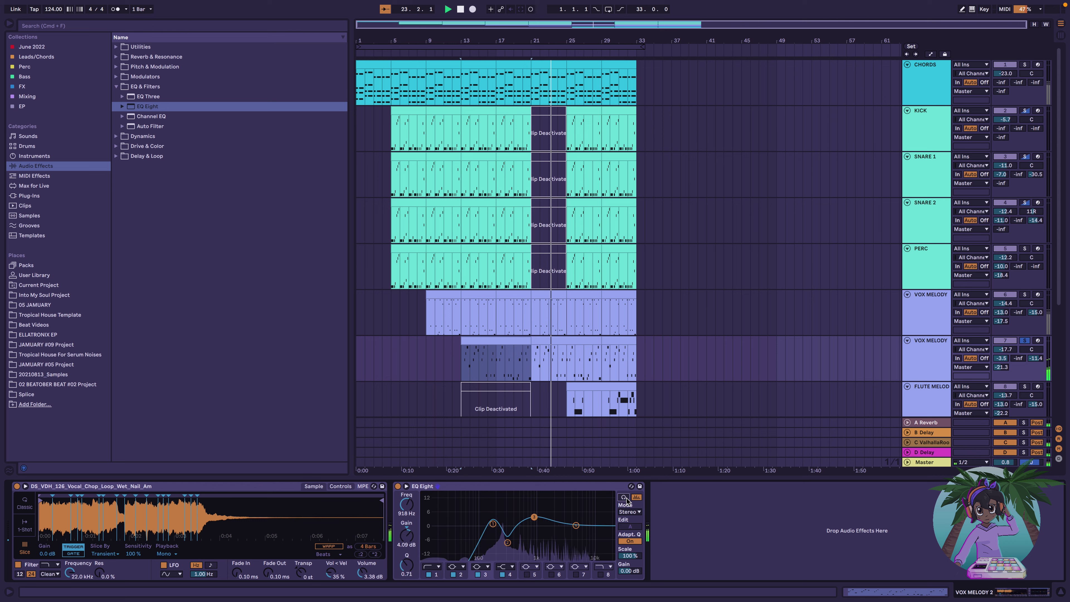
key("space")
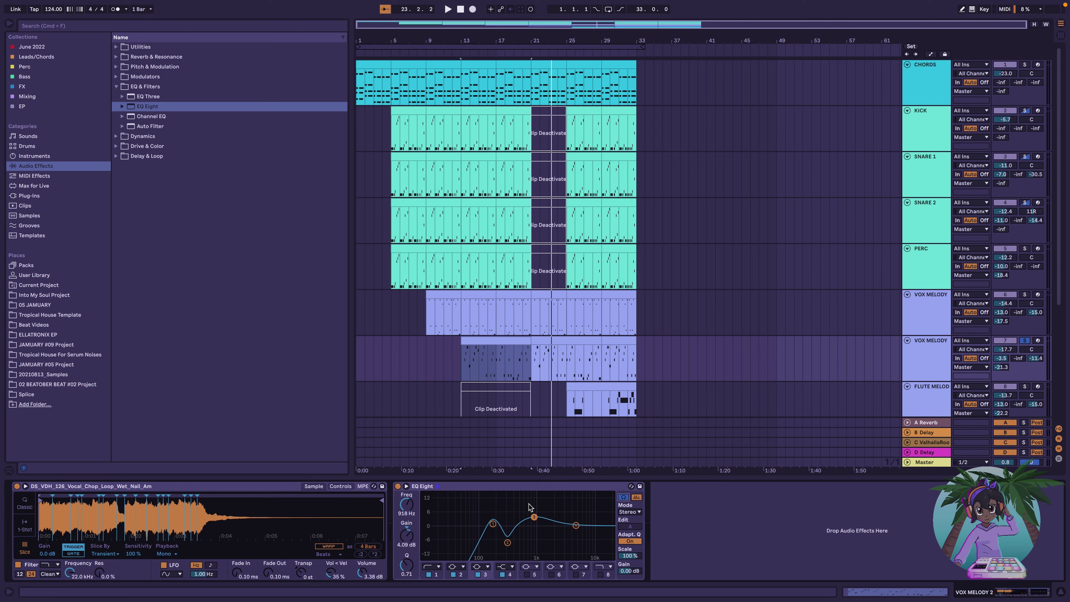
Compare the EQ Eight curves of the first and second VOX MELODY tracks
left_click(931, 310)
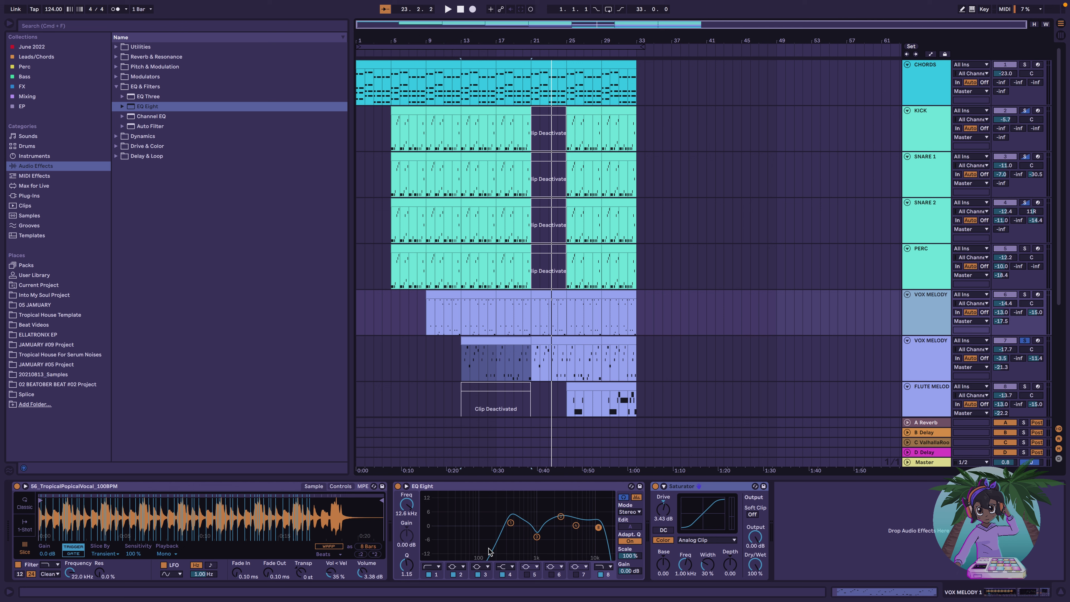
left_click(497, 358)
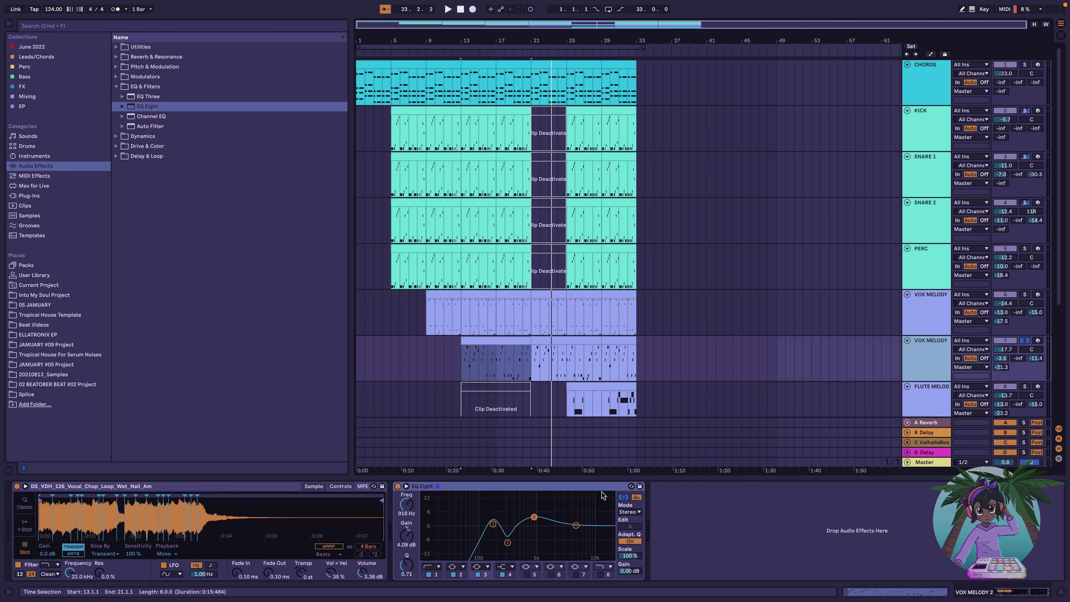
left_click(931, 320)
left_click(928, 365)
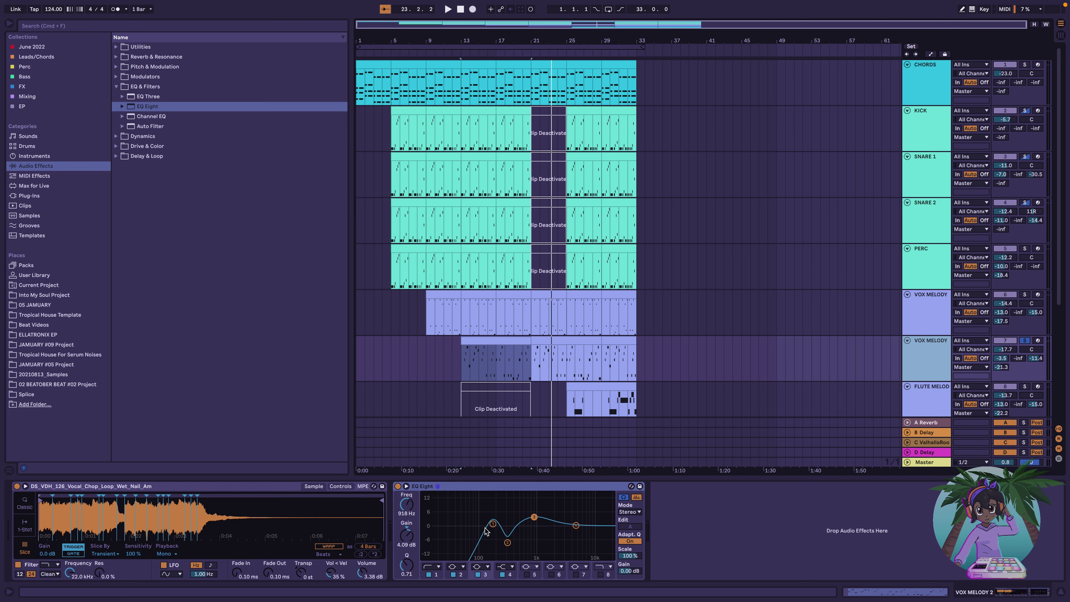
left_click(933, 297)
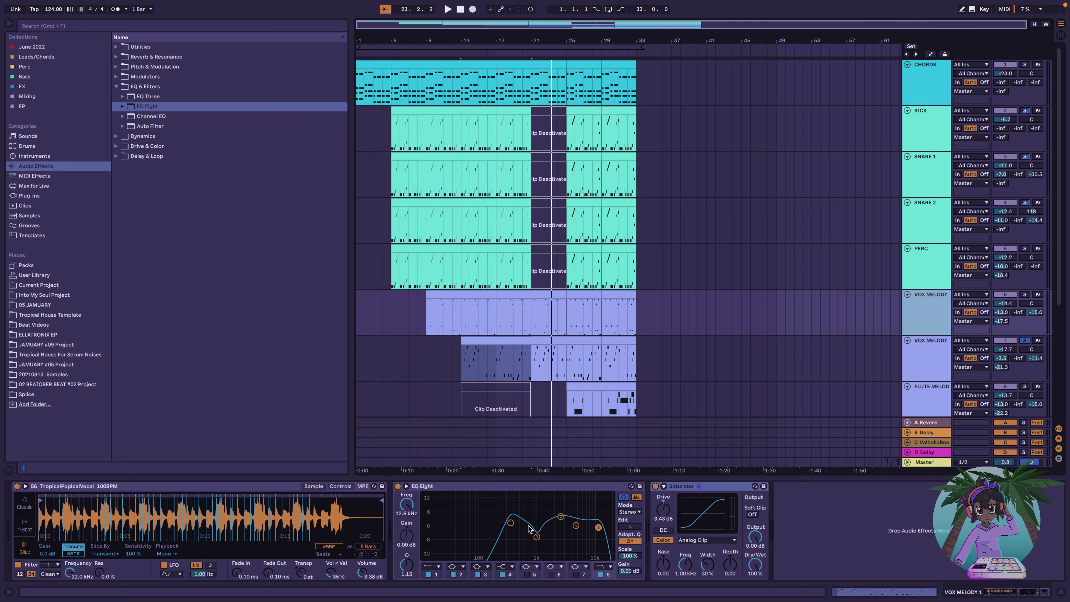
left_click(936, 356)
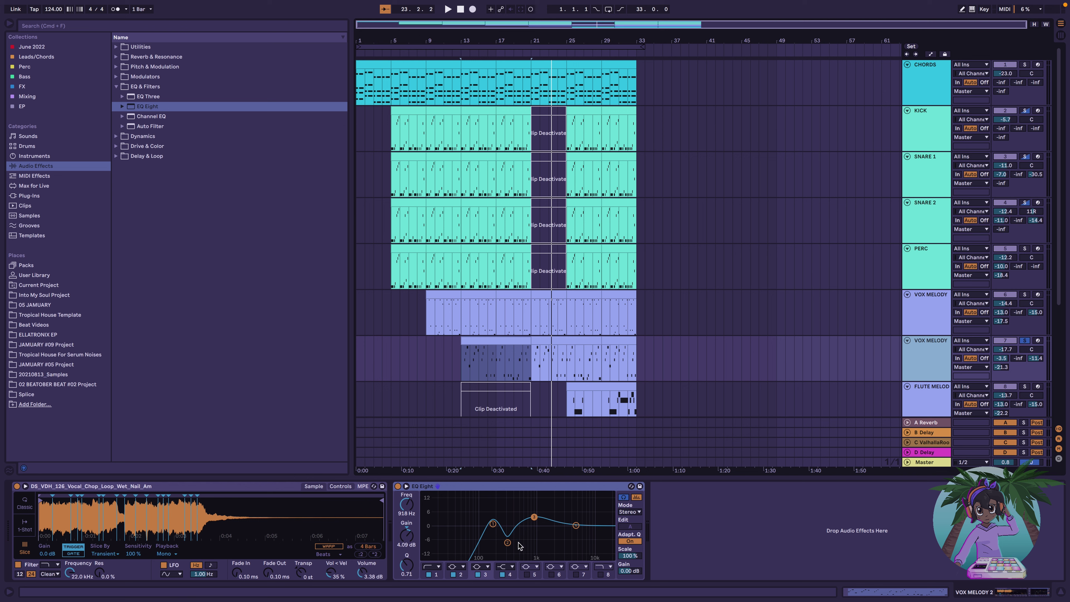
left_click(936, 308)
left_click(936, 360)
left_click(937, 307)
left_click(935, 358)
Unsolo the second VOX MELODY track and lower the first VOX MELODY track's volume to -15.6 dB during playback
scroll(768, 366, "down", 2)
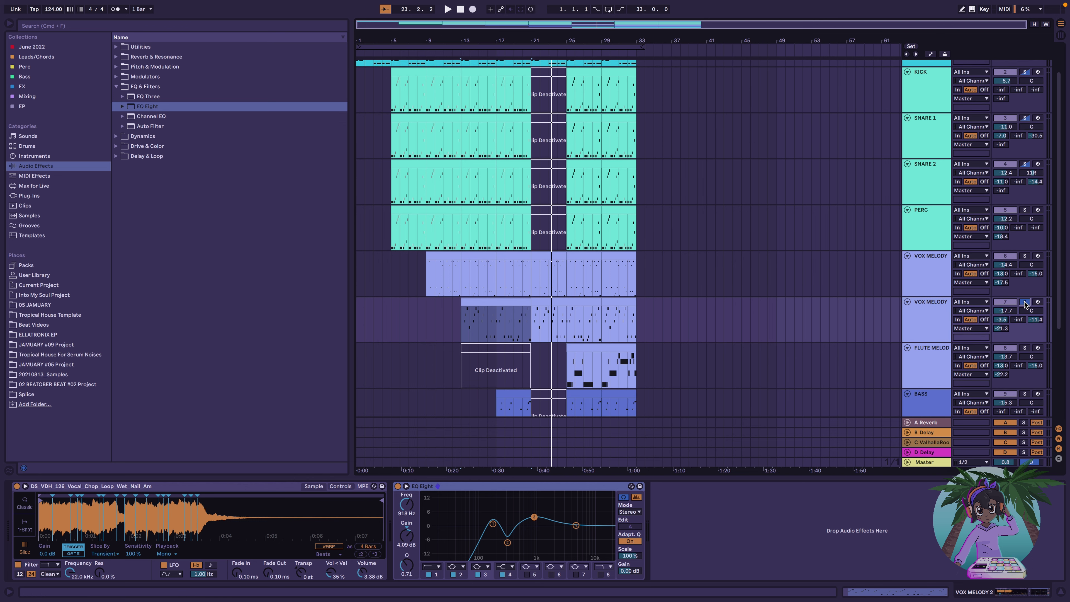
scroll(742, 387, "down", 4)
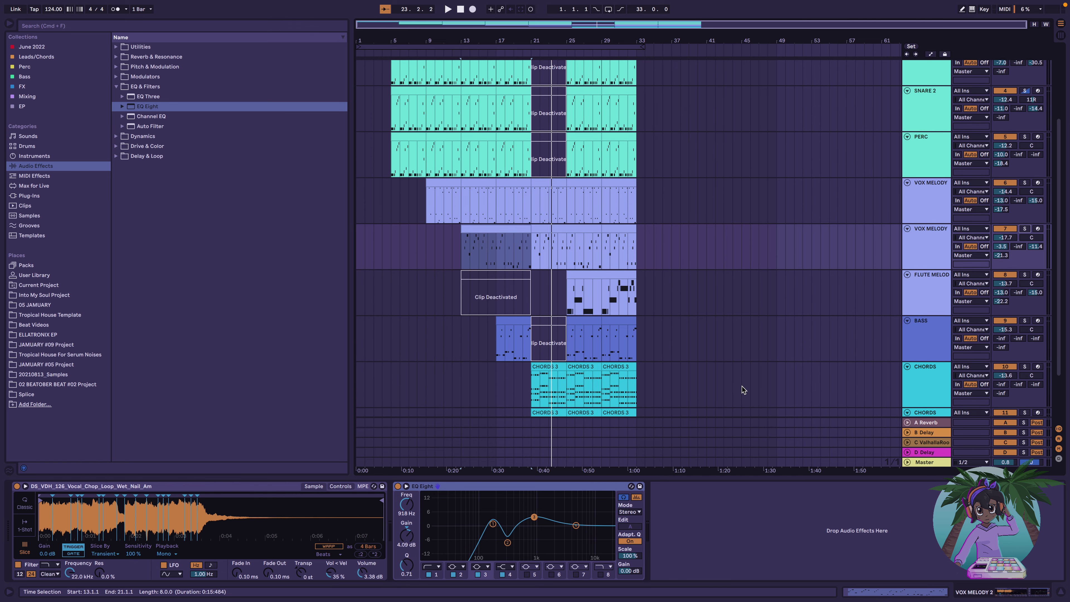
scroll(742, 387, "down", 3)
scroll(742, 386, "up", 3)
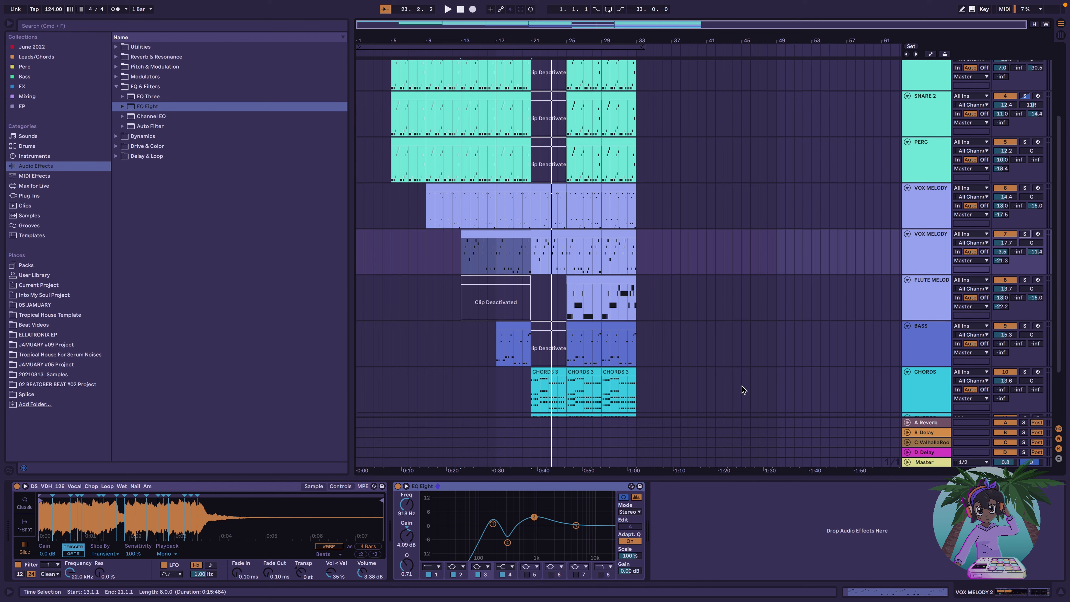
key("space")
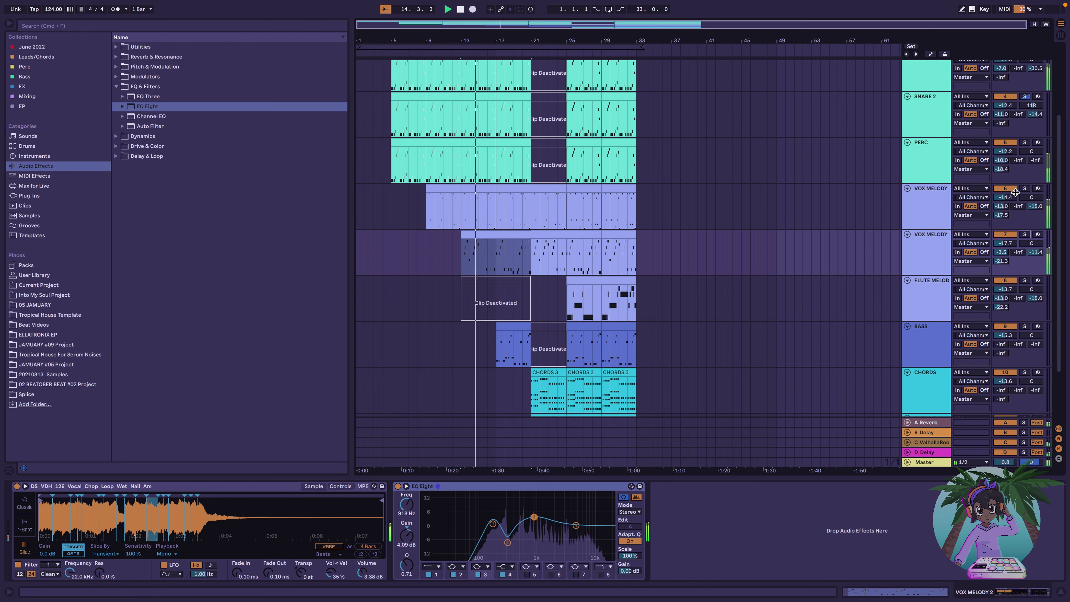
left_click_drag(1008, 197, 1008, 203)
key("space")
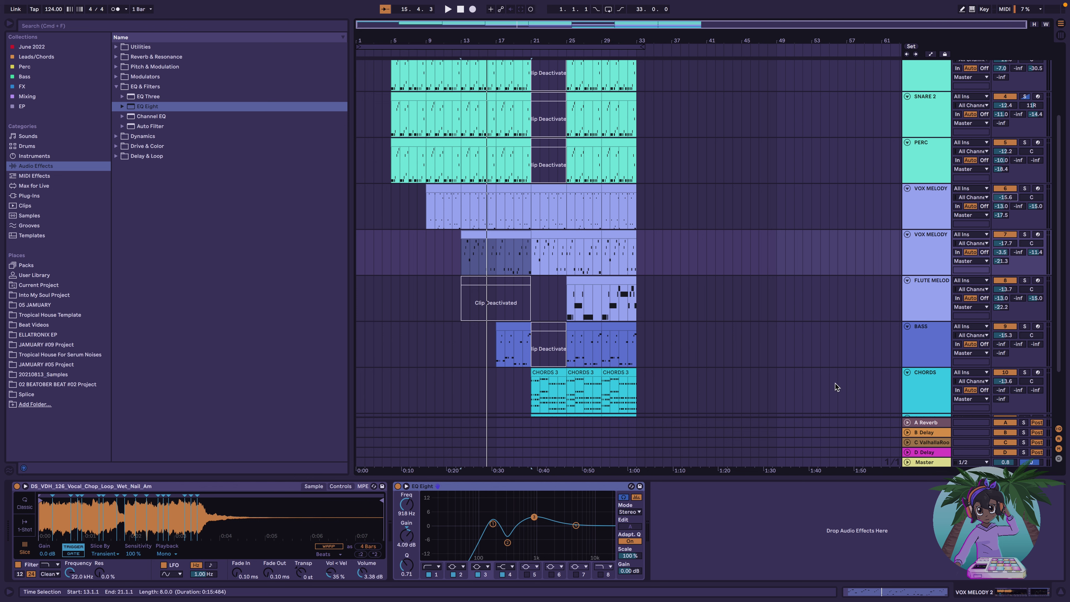
Insert a Saturator from Drive & Color after the EQ Eight on the second VOX MELODY track
scroll(654, 326, "down", 1)
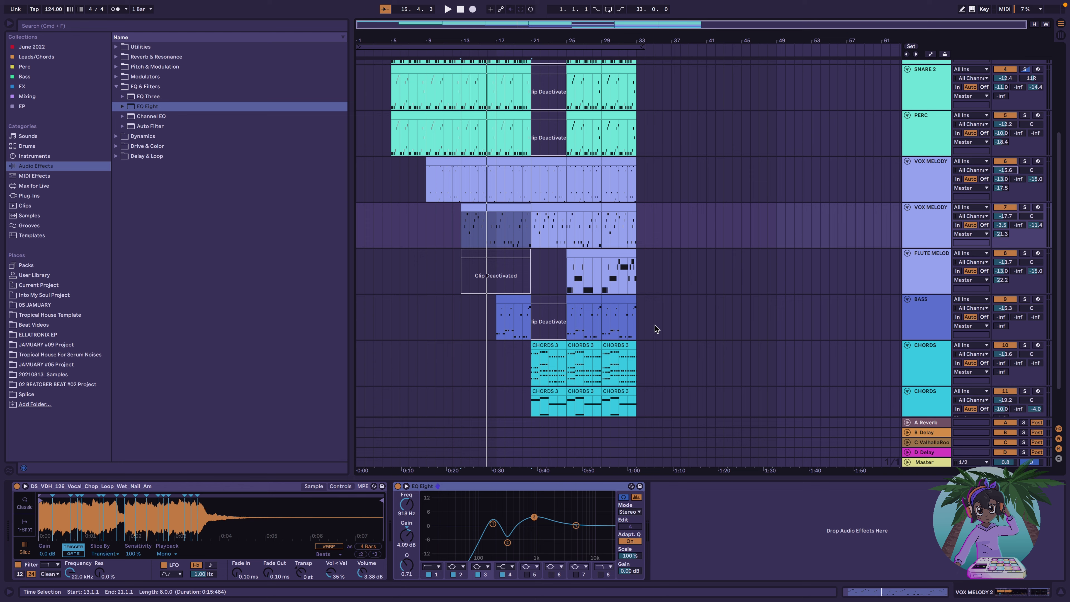
scroll(654, 325, "up", 1)
left_click(927, 212)
left_click(926, 262)
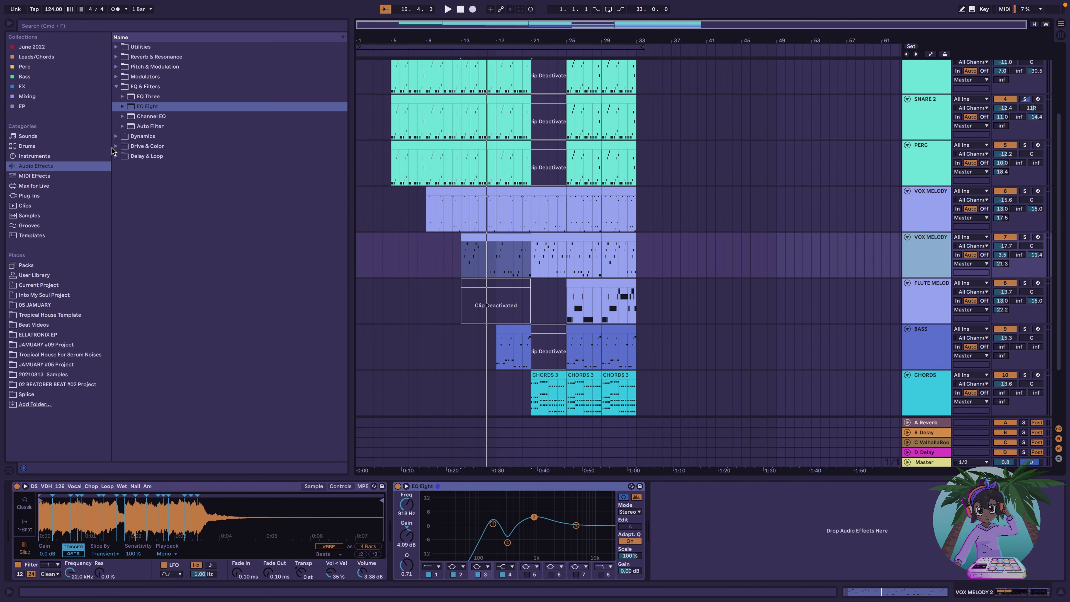
left_click(116, 146)
double_click(143, 126)
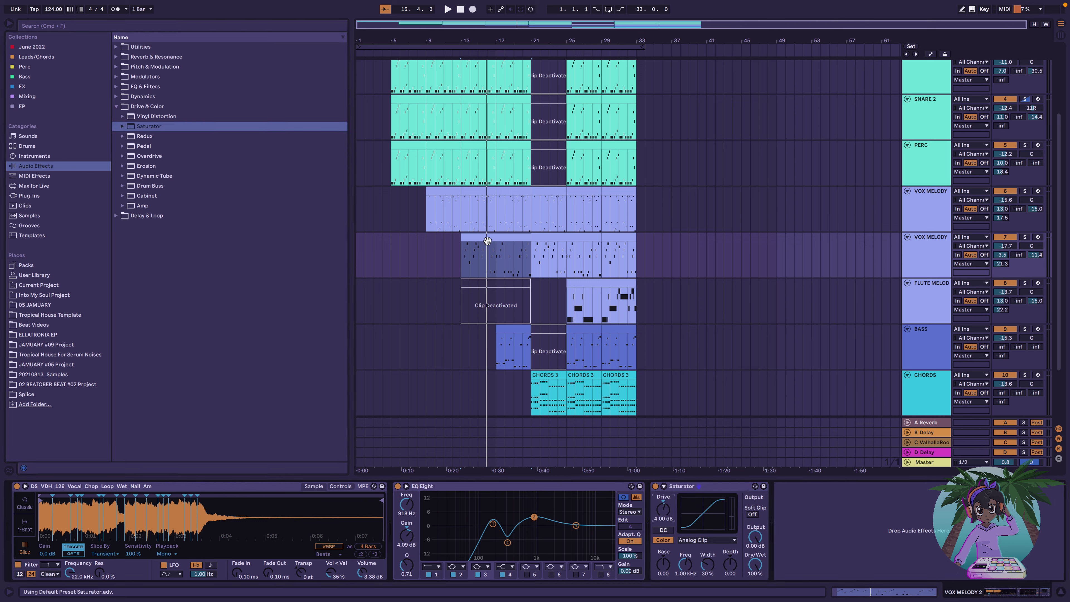
Audition the second VOX MELODY track solo, then set its volume to -17.3 dB against the full mix
left_click(1025, 237)
key("space")
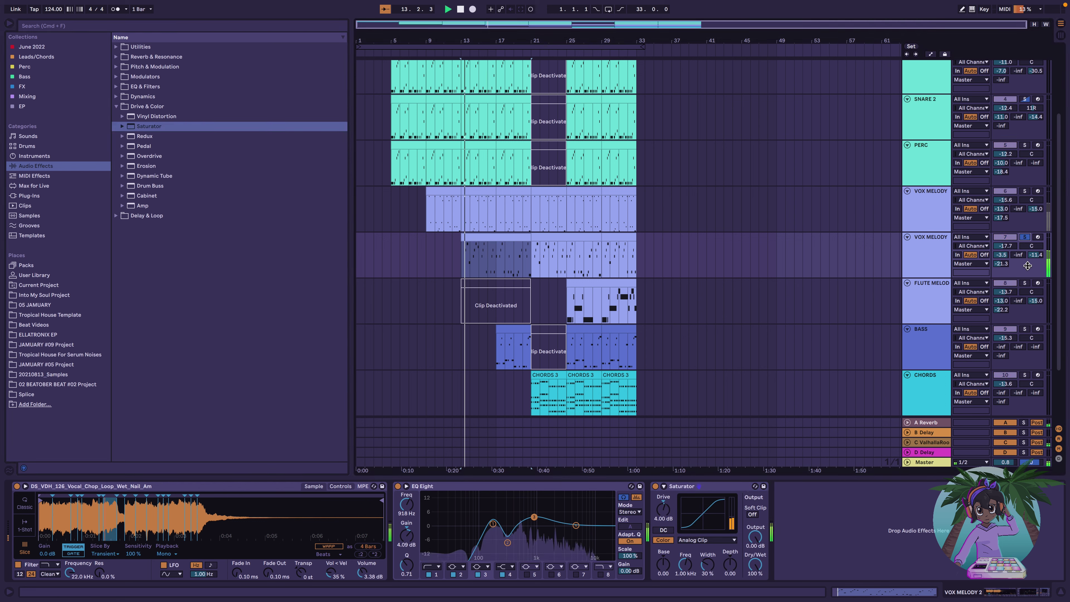
left_click(1025, 237)
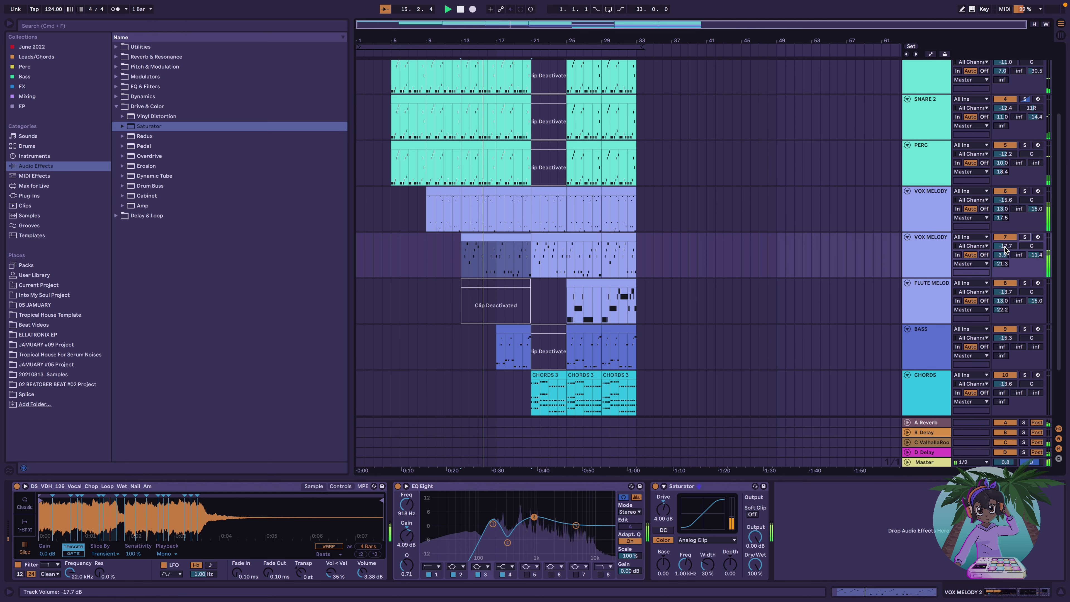
left_click_drag(1005, 246, 1005, 244)
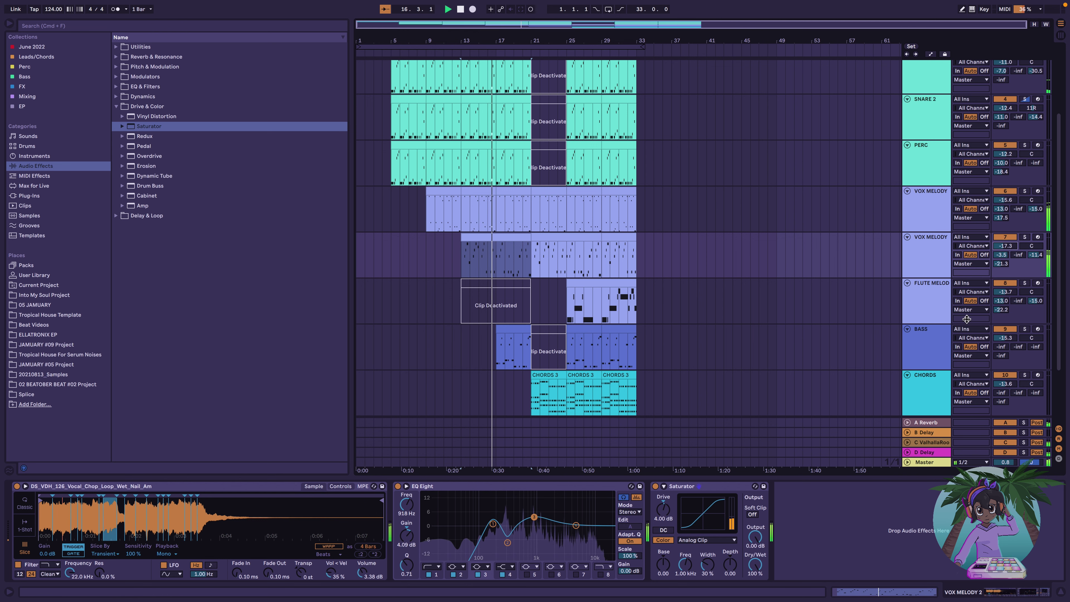
Examine the whole device chain on the BASS track
scroll(935, 349, "down", 1)
left_click(935, 349)
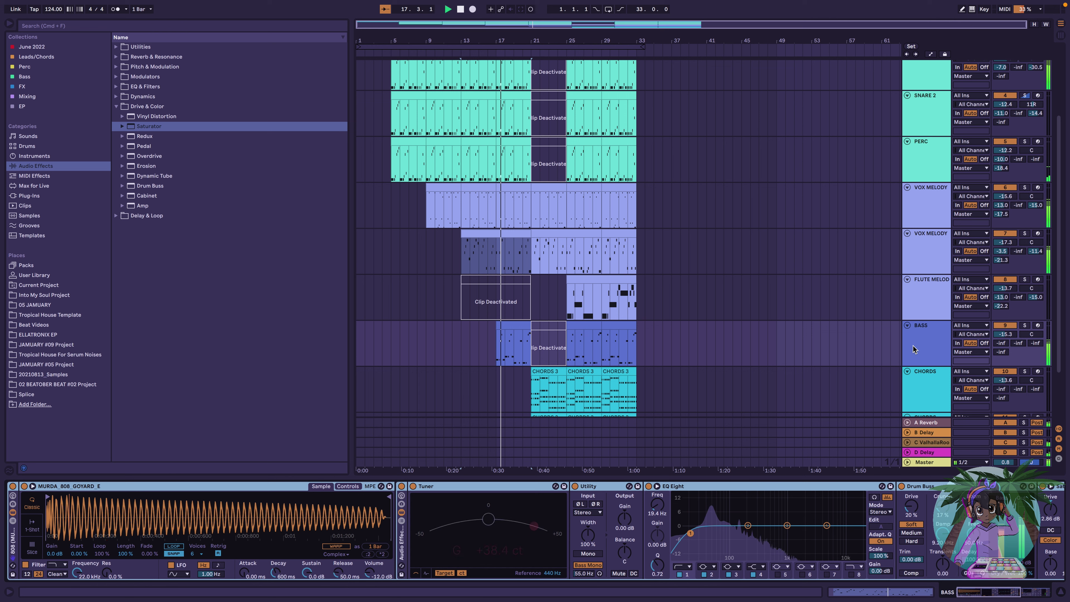
scroll(912, 507, "right", 5)
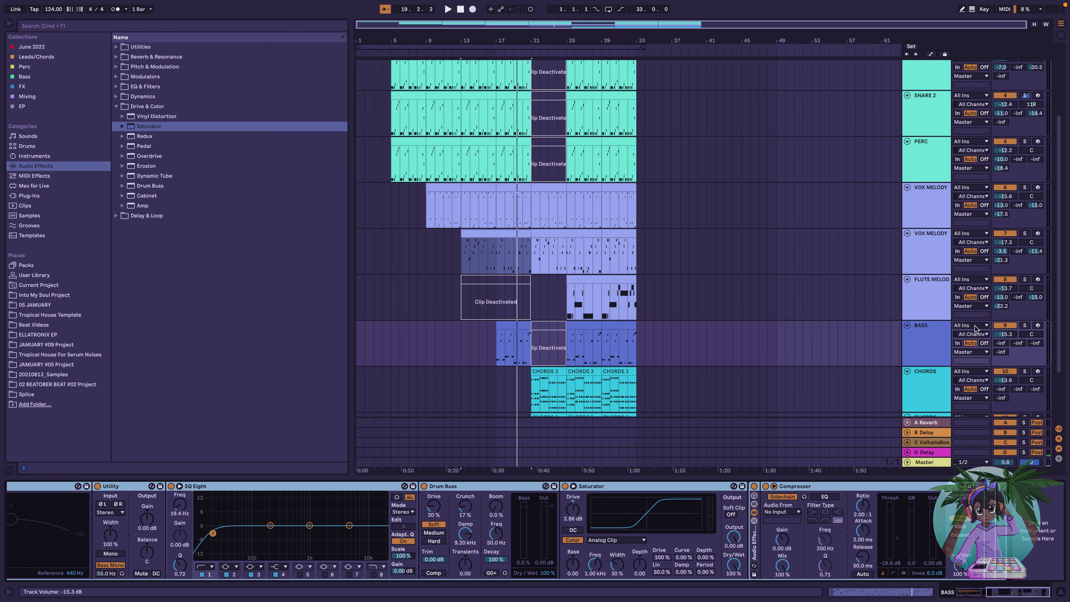
Lower the first CHORDS, both VOX MELODY and the FLUTE MELODY tracks together, bringing the first CHORDS track to -26.8 dB
scroll(945, 311, "up", 5)
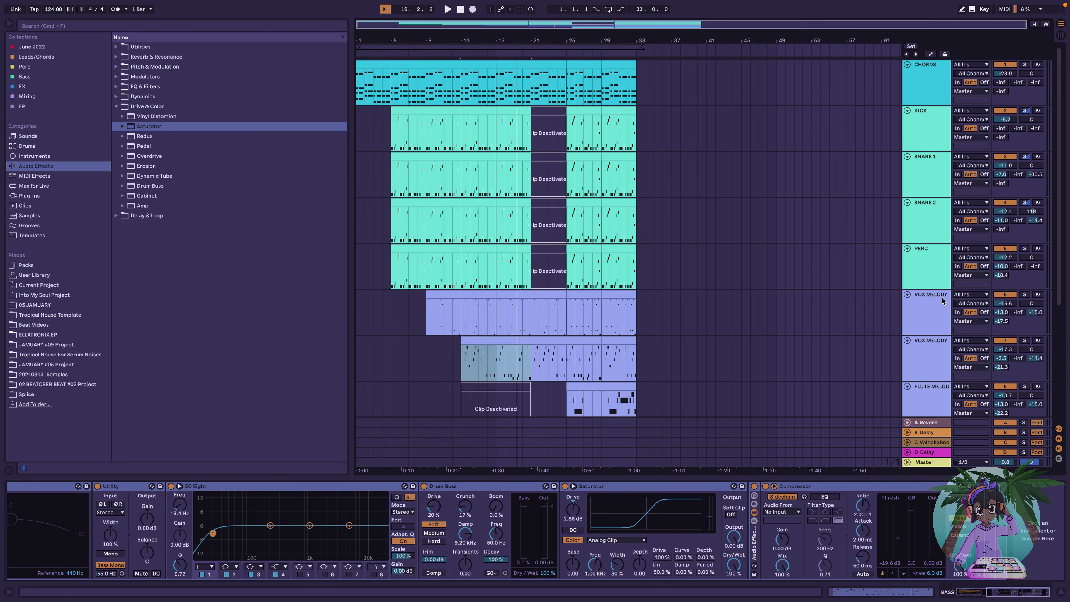
left_click(937, 88)
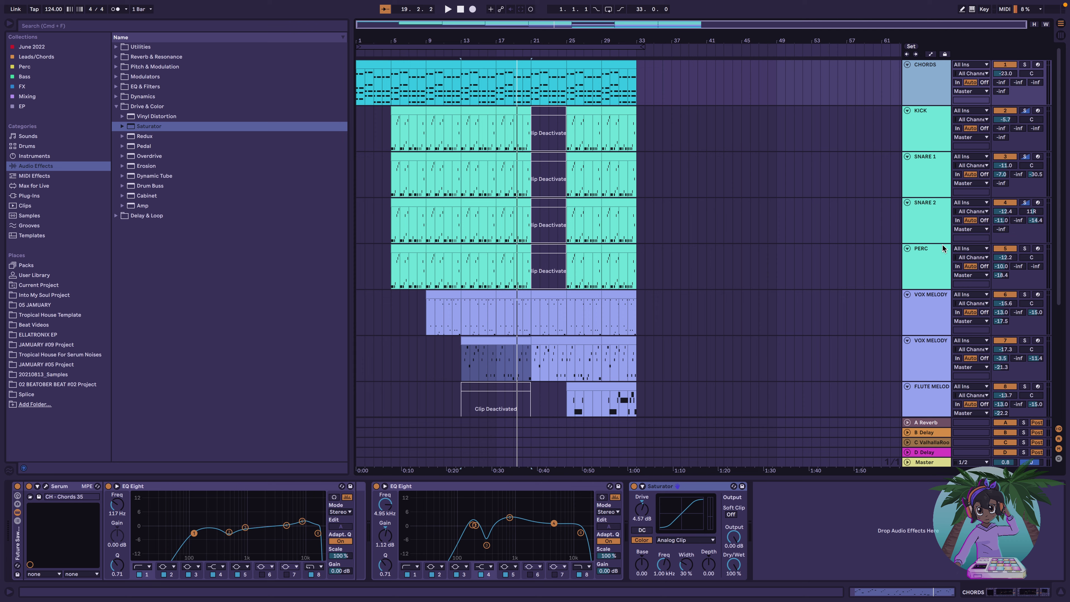
scroll(939, 227, "down", 7)
left_click(923, 170)
left_click(927, 213)
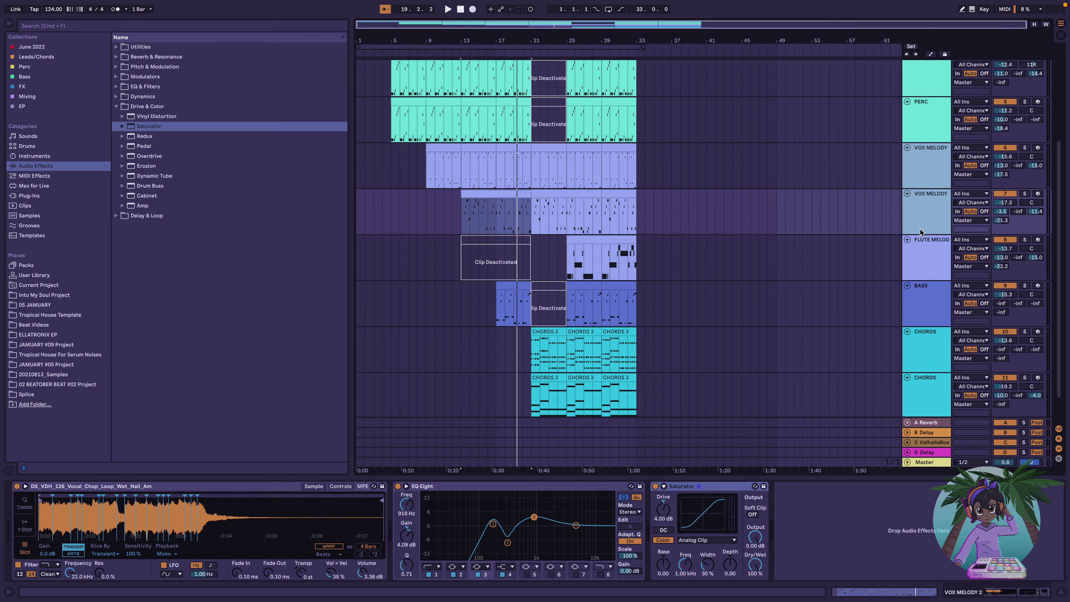
left_click(933, 276)
scroll(929, 259, "up", 7)
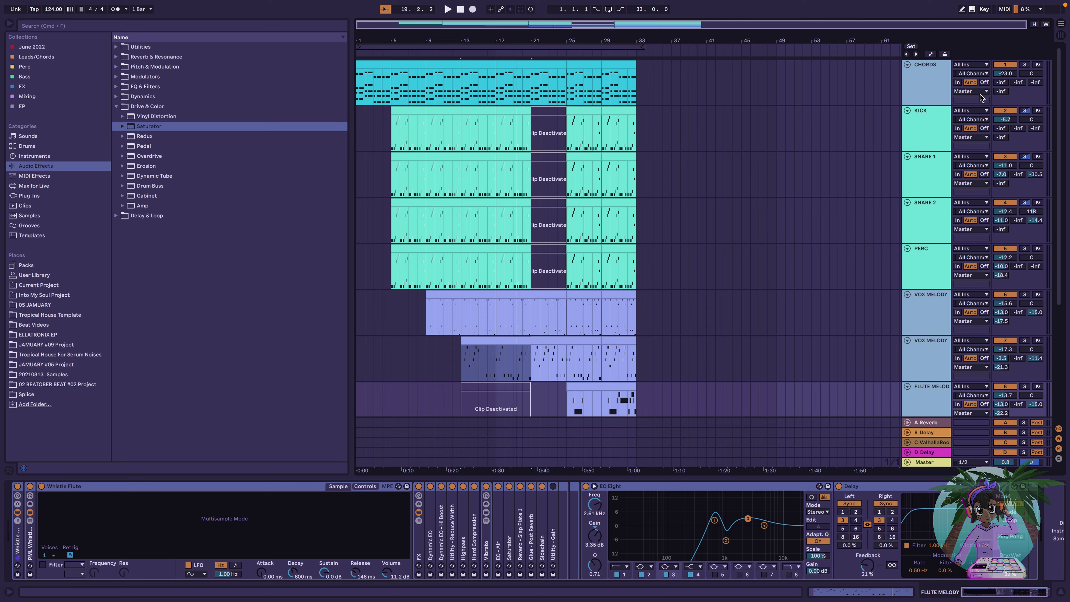
scroll(984, 93, "down", 5)
scroll(999, 96, "up", 5)
left_click(1003, 74)
key("space")
Select the first BASS clip at bar 17 and lower the KICK track's volume during playback
scroll(760, 191, "down", 8)
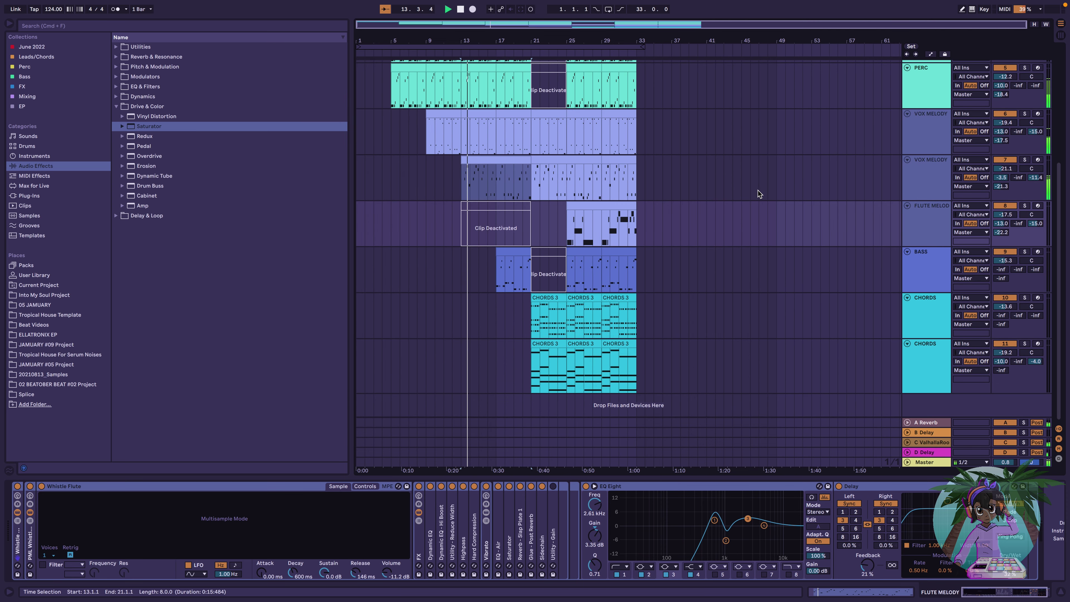
left_click(521, 259)
scroll(814, 255, "up", 3)
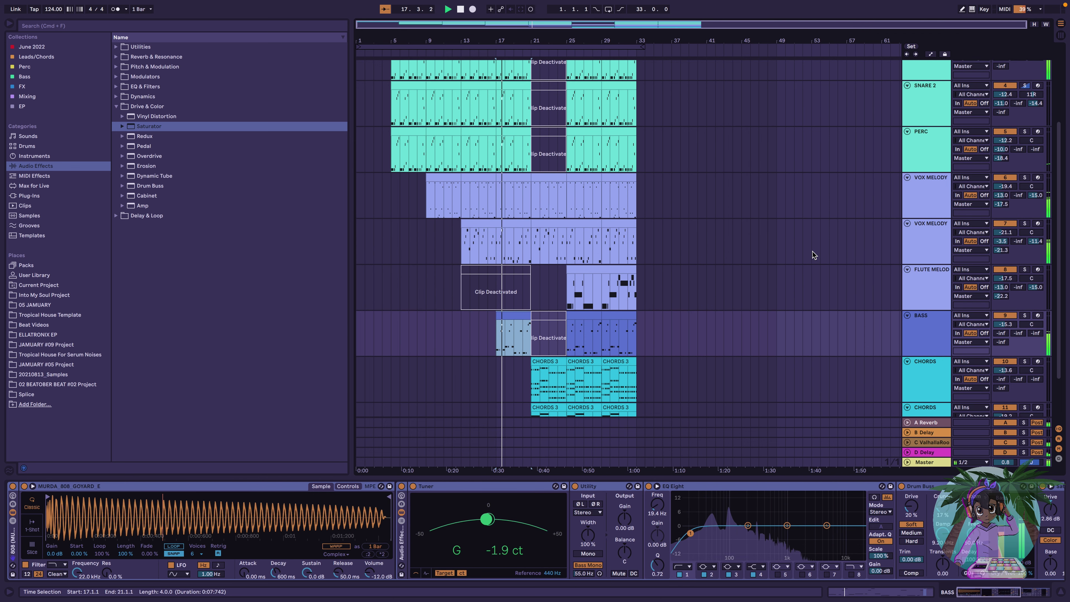
scroll(813, 255, "up", 5)
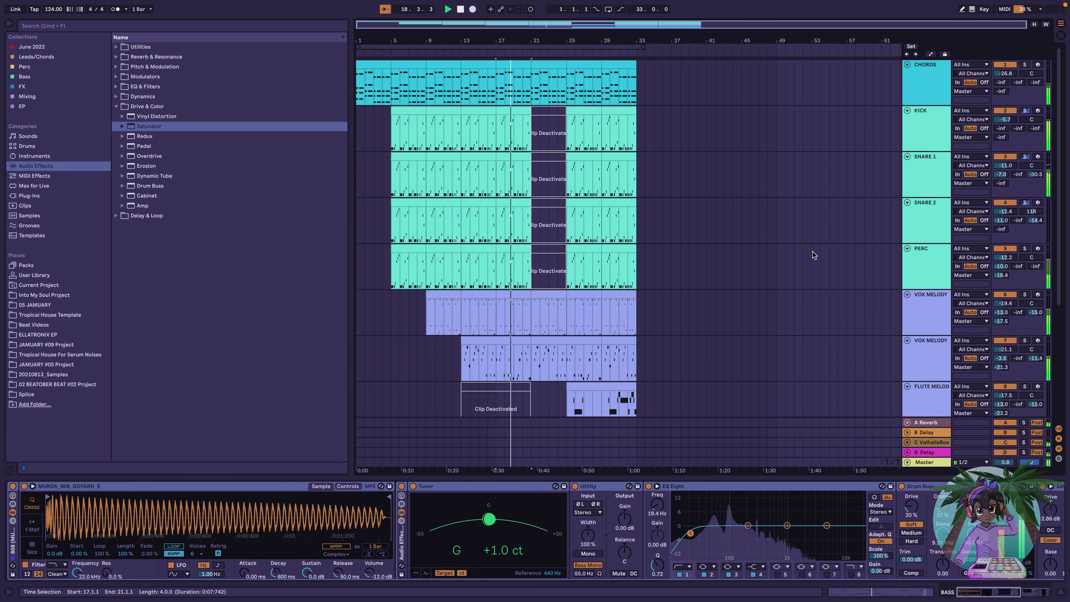
left_click(1005, 120)
left_click_drag(1005, 119, 1006, 128)
Raise the BASS track's volume to -6.8 dB while playing the section from bar 17
scroll(874, 183, "down", 1)
scroll(874, 183, "down", 8)
key("space")
key("space")
left_click(1005, 261)
left_click_drag(1006, 262, 1006, 238)
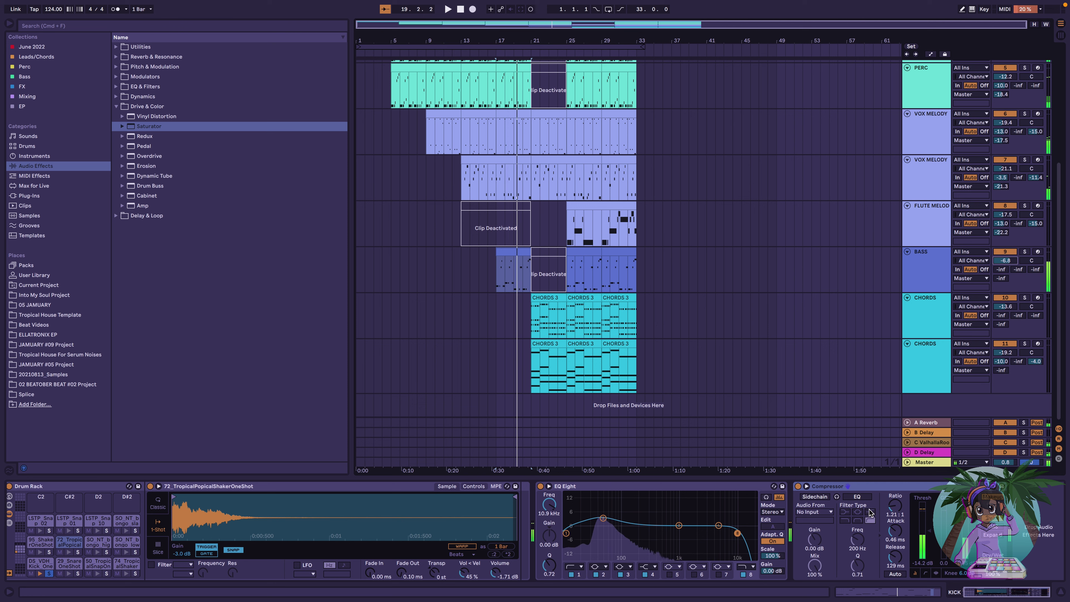
Set the KICK compressor's sidechain source to the KICK track's DS VDH Kick One Shot Drum Old, Pre FX
key("space")
left_click(810, 512)
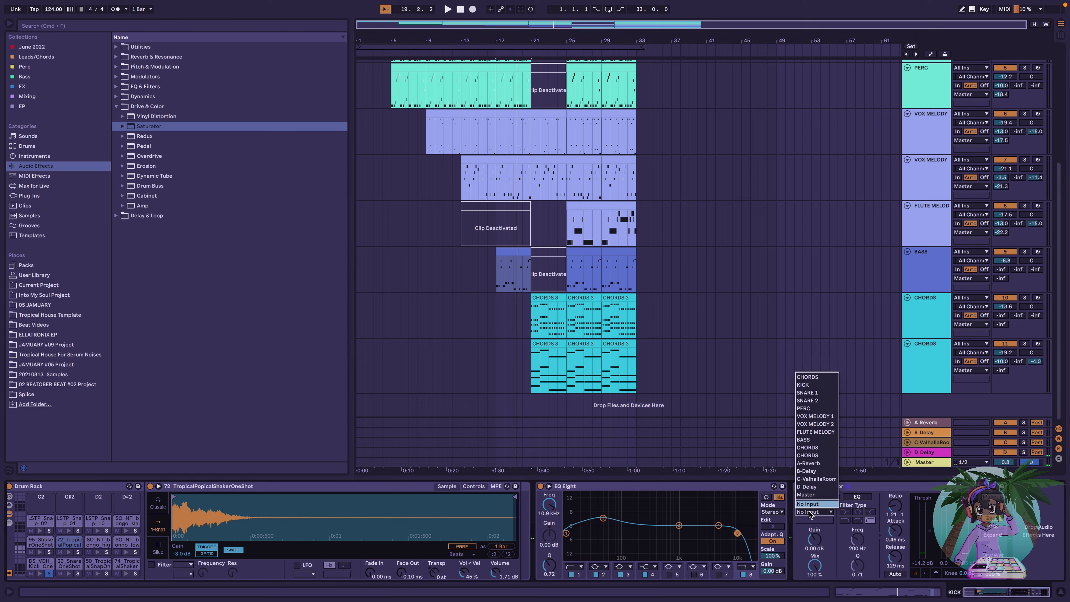
left_click(828, 385)
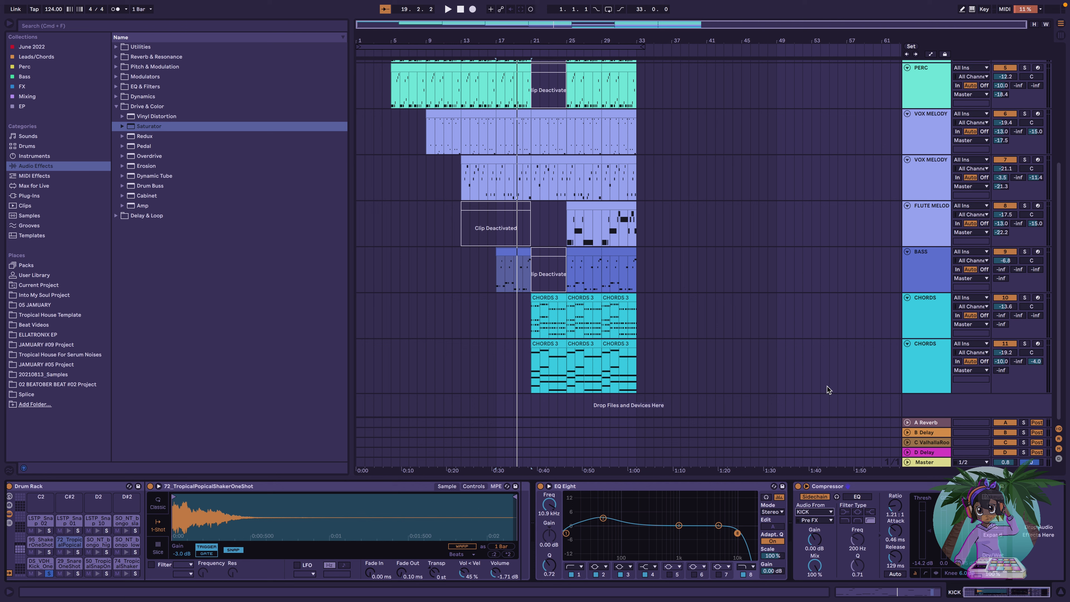
left_click(827, 522)
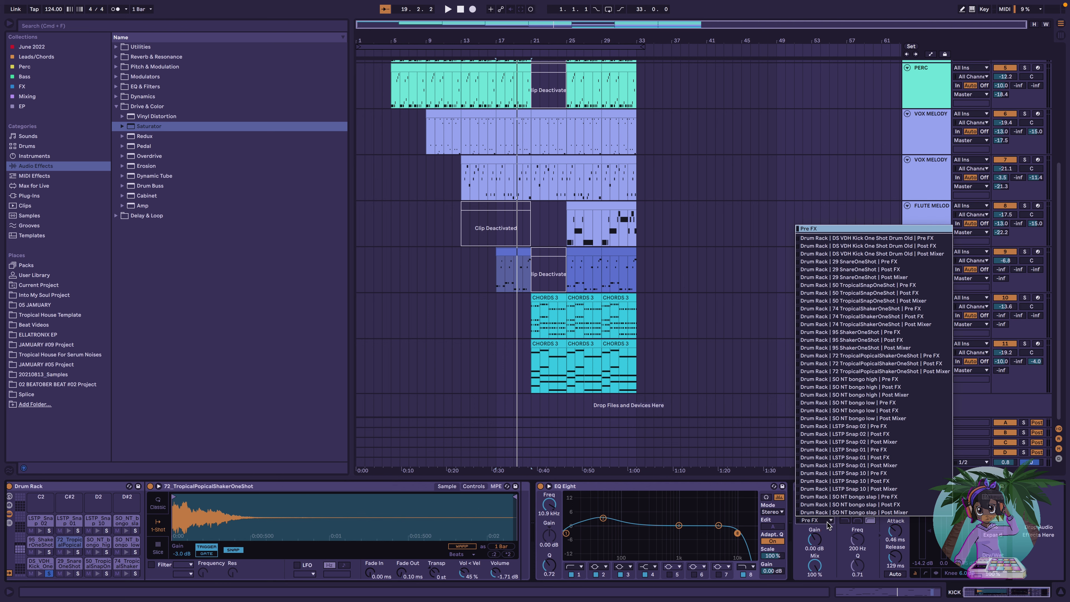
left_click(892, 239)
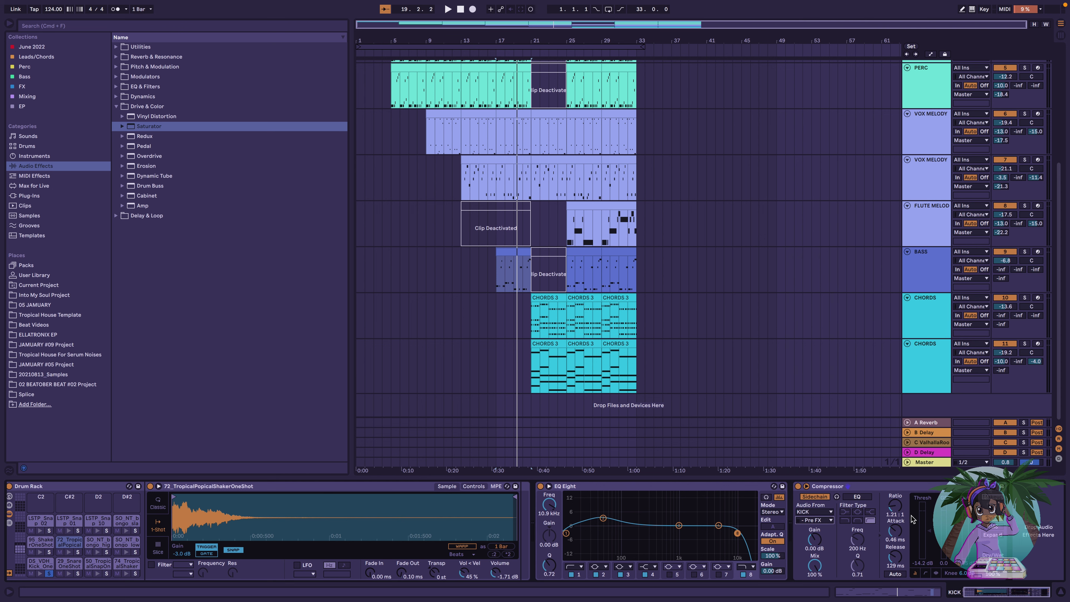
Audition the bass section with the compressor's sidechain active and return its sidechain source to No Input
key("space")
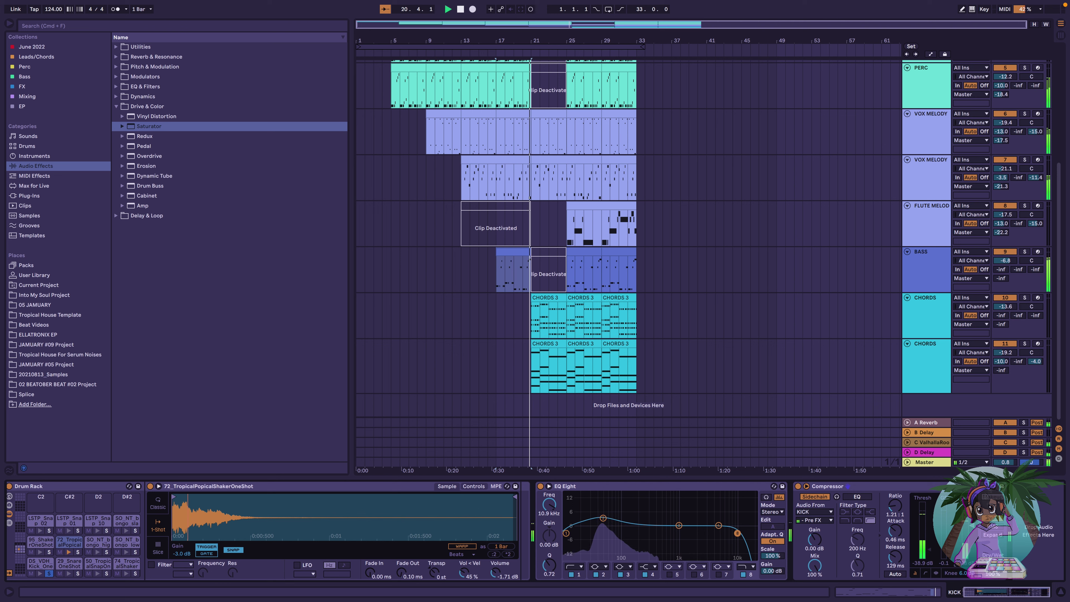
key("space")
key("space")
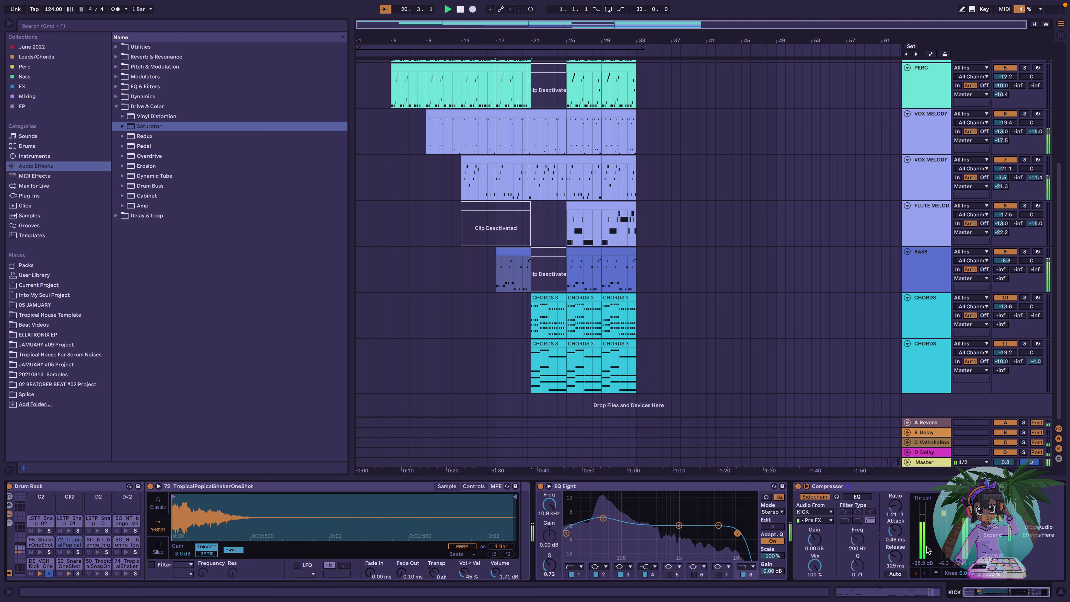
key("space")
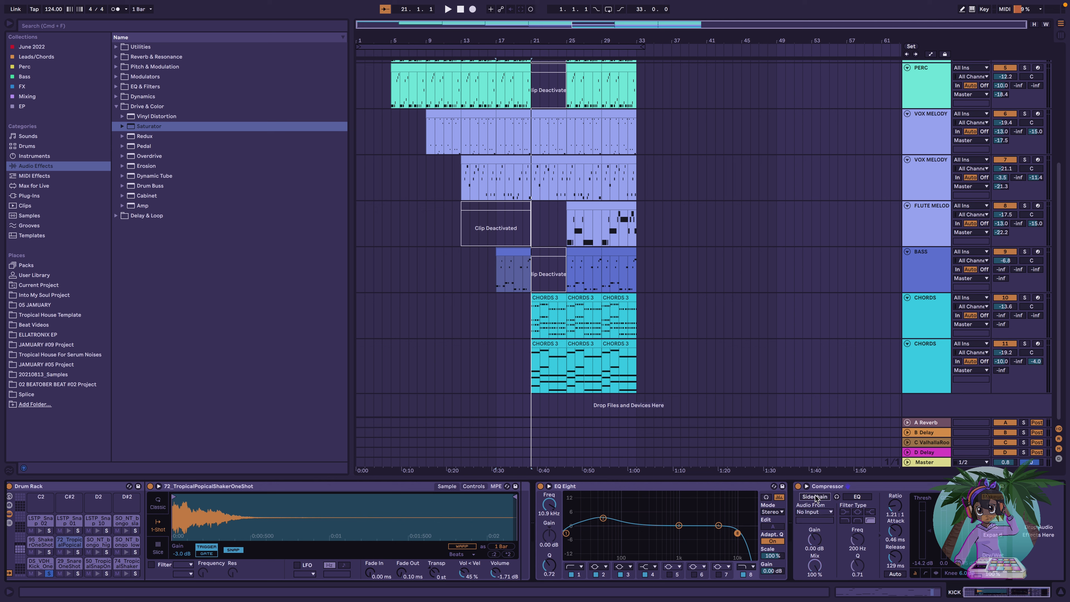
Play briefly from bar 17, and move the compressor from the KICK track to the BASS track
key("space")
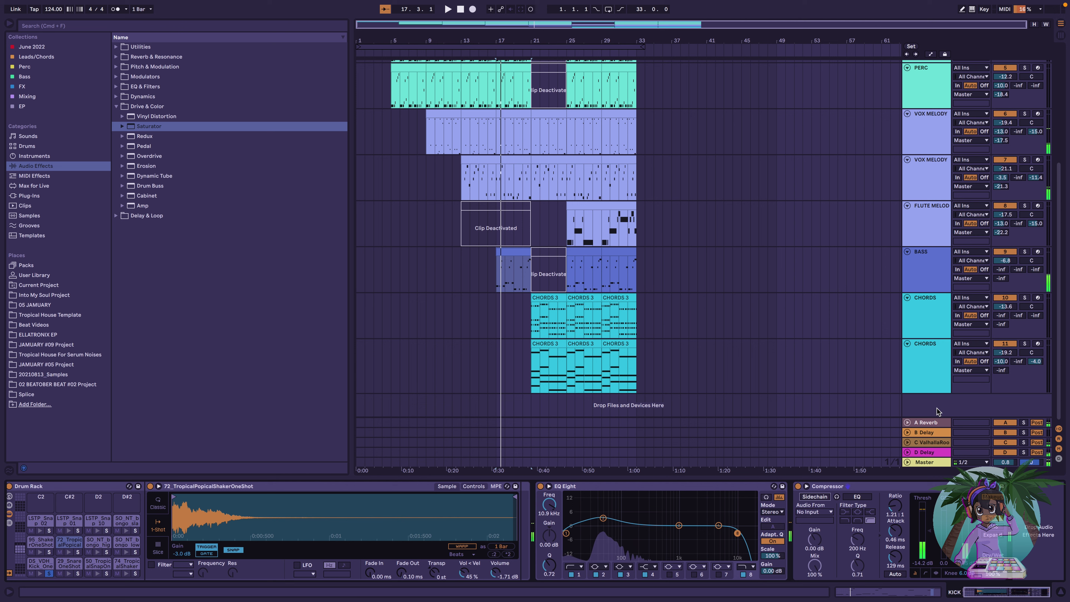
left_click(929, 489)
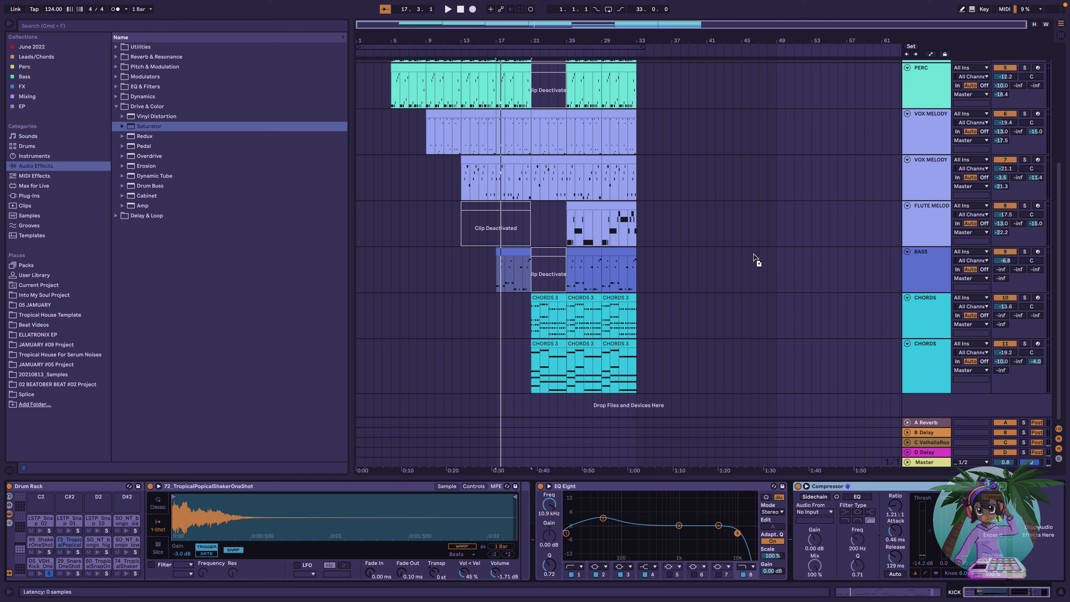
left_click(754, 264)
scroll(876, 565, "right", 3)
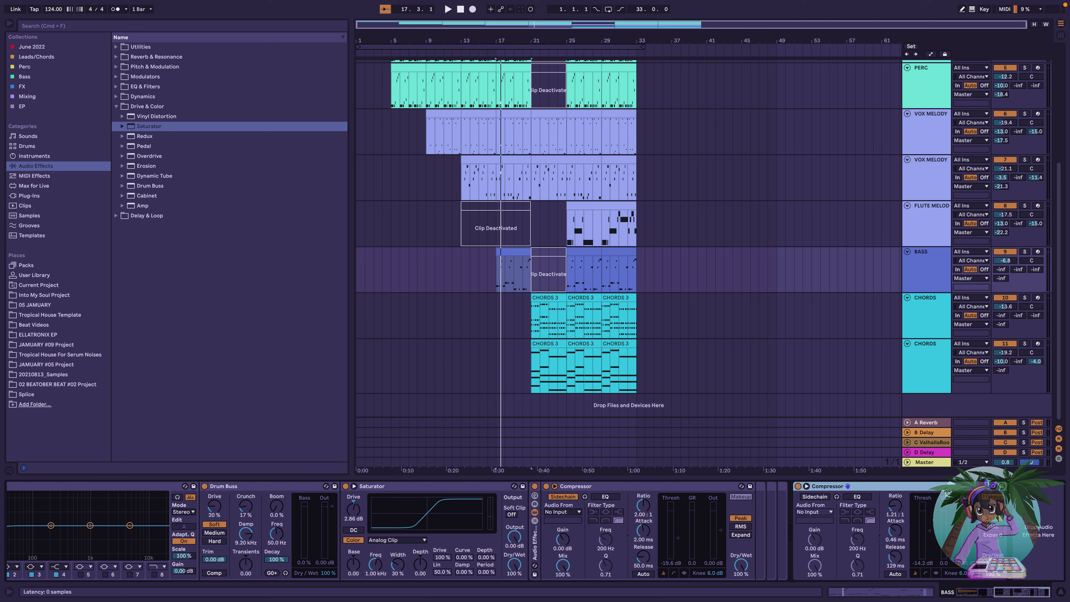
scroll(919, 485, "left", 15)
scroll(804, 536, "right", 20)
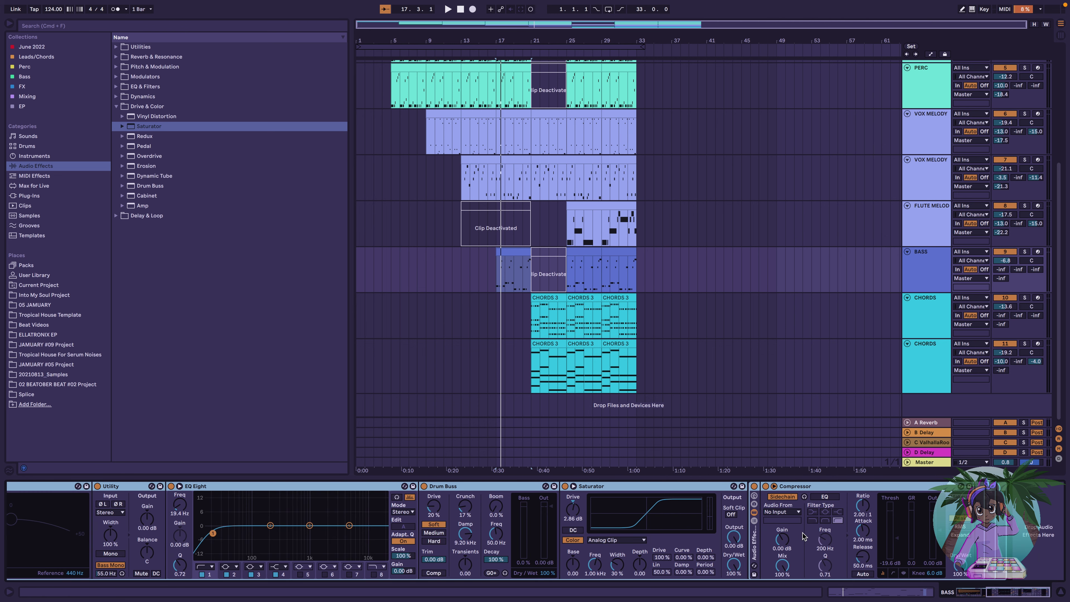
Set the BASS rack compressor's sidechain source to the KICK track's DS VDH Kick One Shot Drum Old, Pre FX
left_click(783, 512)
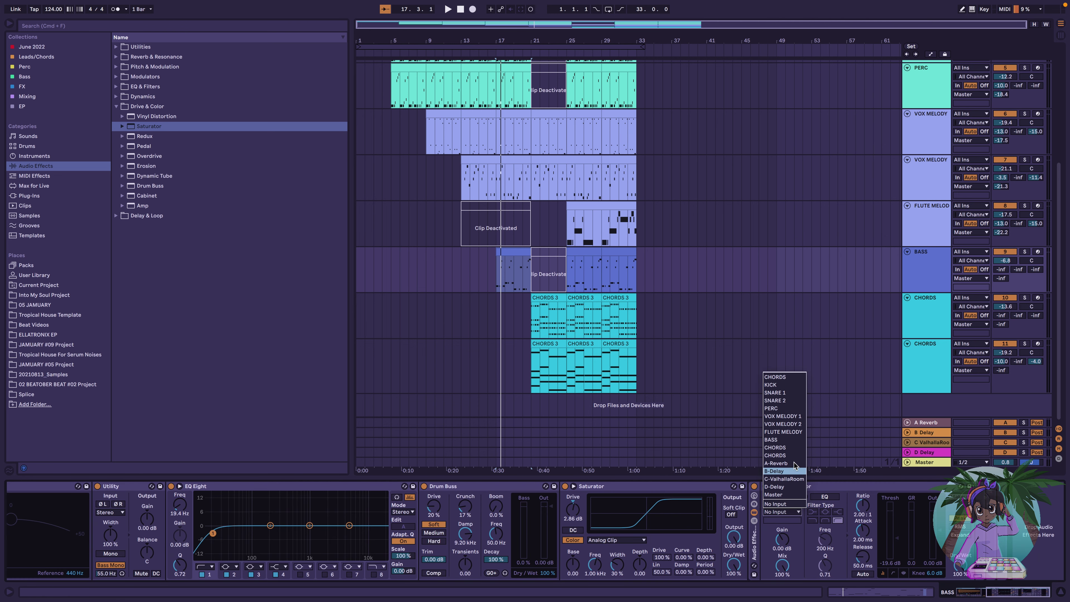
left_click(776, 384)
left_click(783, 520)
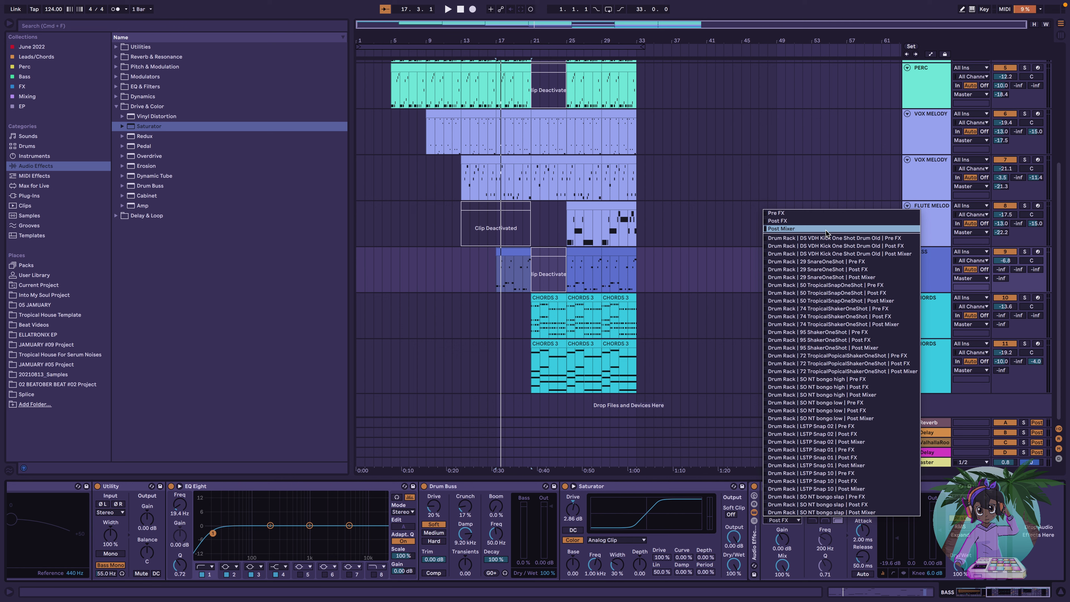
left_click(827, 264)
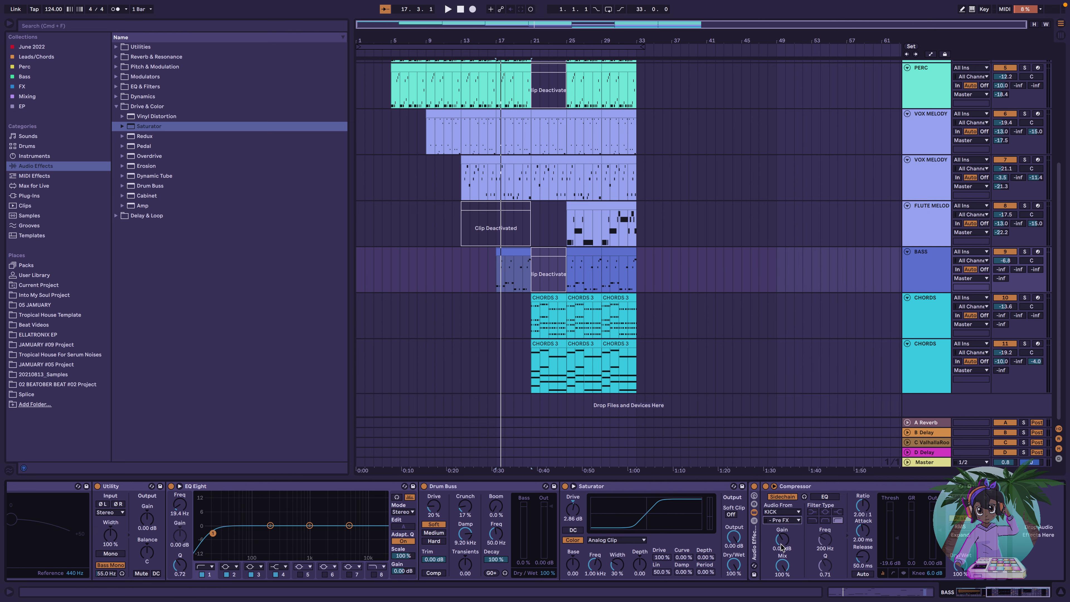
left_click(784, 521)
left_click(891, 240)
While playing from bar 17, set the BASS compressor's threshold to -24.7 dB and the Saturator's drive to 5.14 dB
key("space")
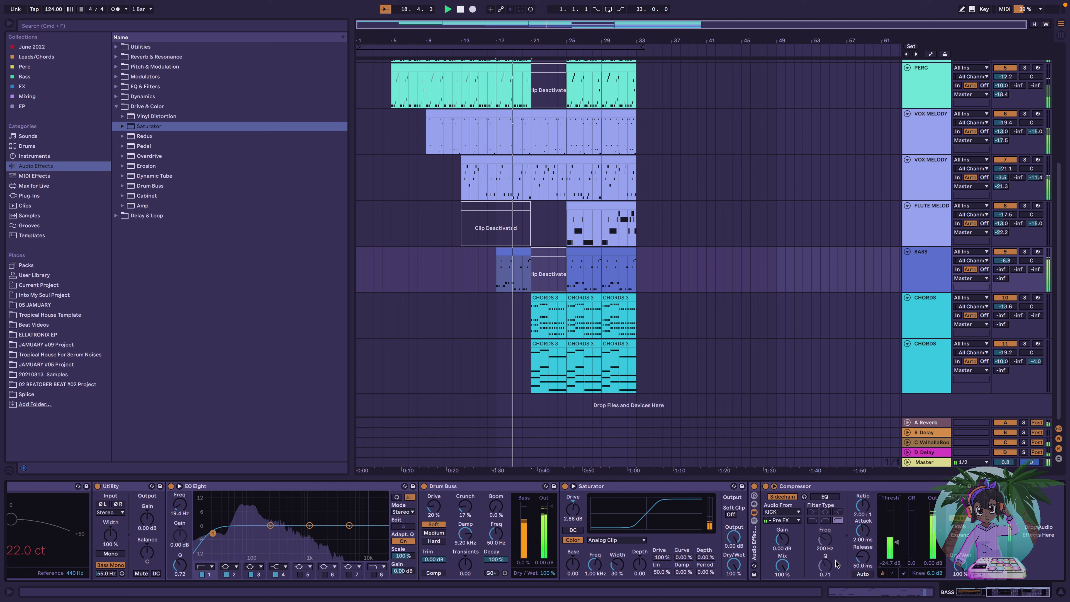
key("space")
key("space")
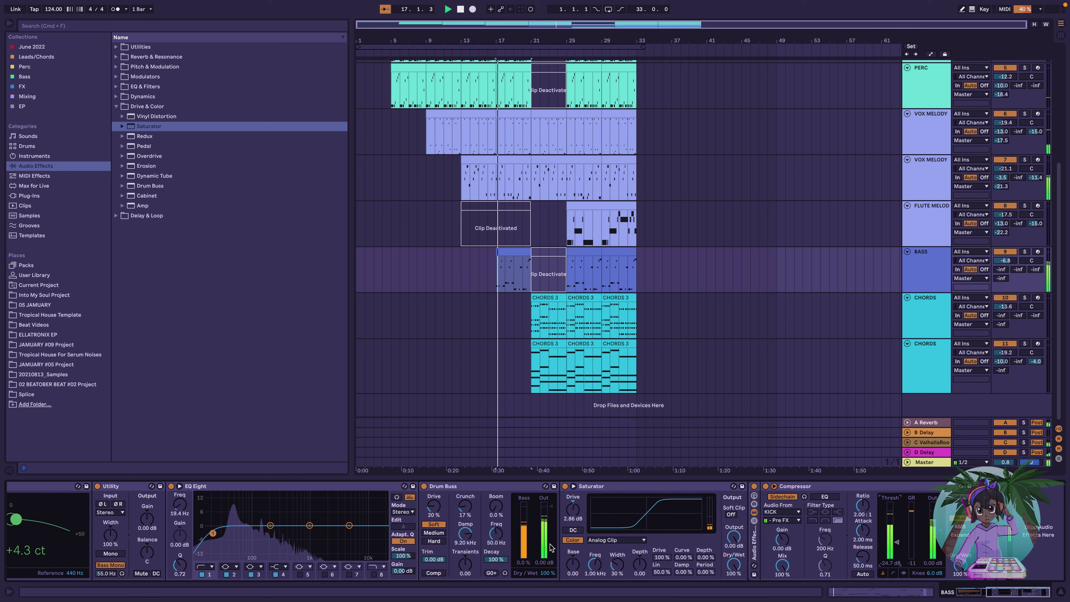
left_click_drag(574, 513, 577, 513)
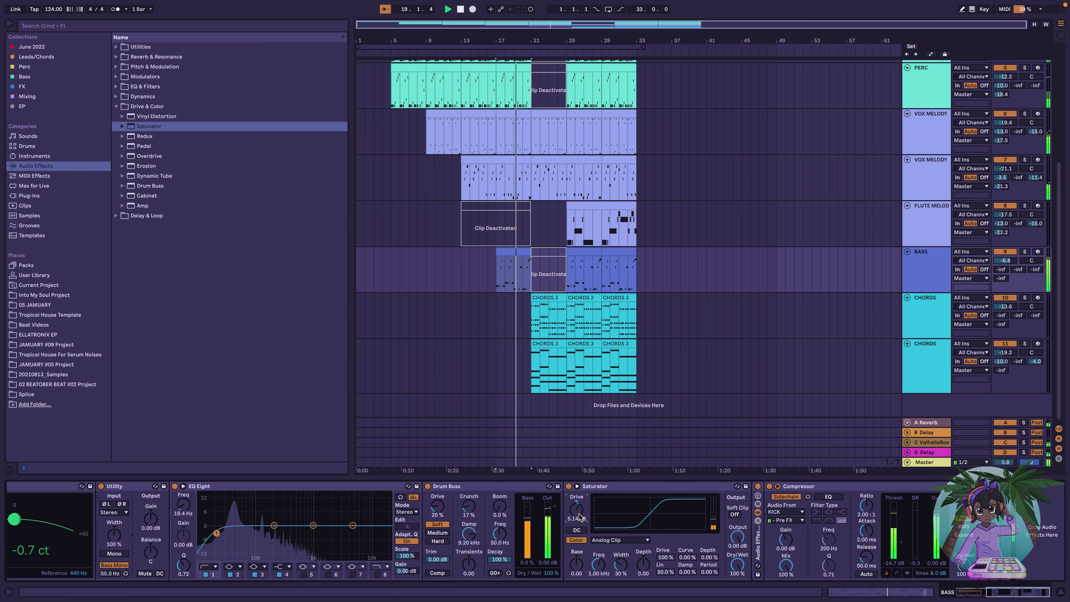
key("space")
Open the first BASS clip's notes and trim the B4 note starting at 2.3.3 so it ends at 2.4.1
double_click(518, 256)
key("space")
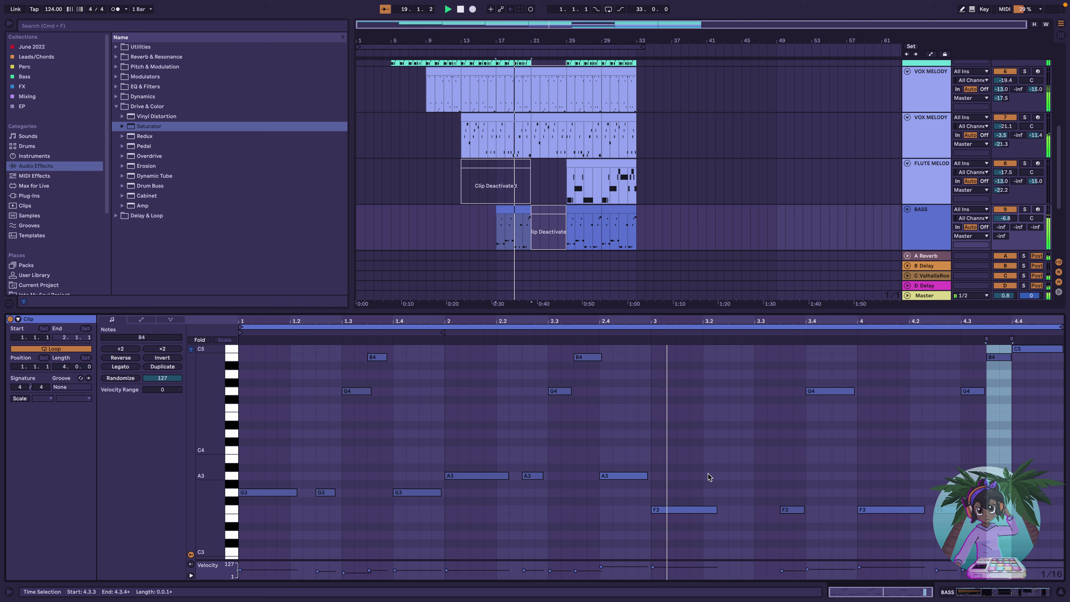
key("space")
key("space")
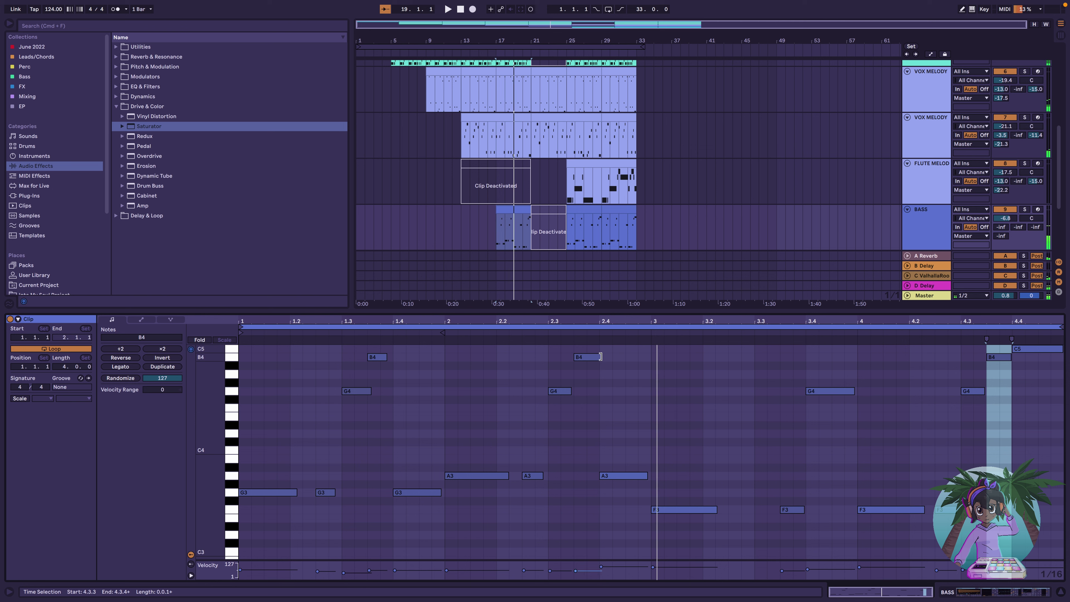
left_click_drag(601, 357, 608, 357)
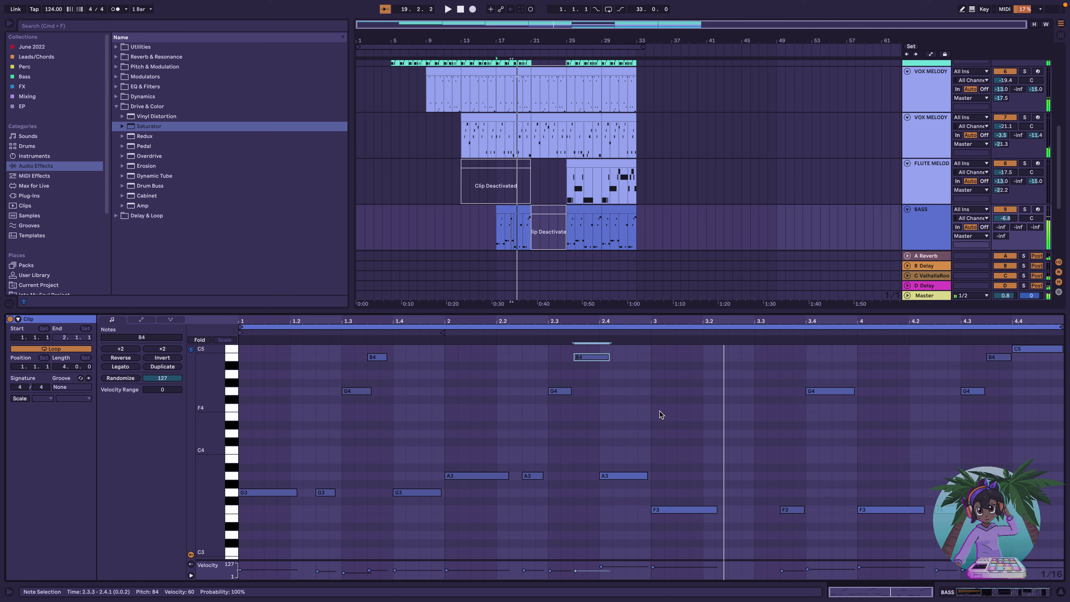
scroll(653, 416, "up", 1)
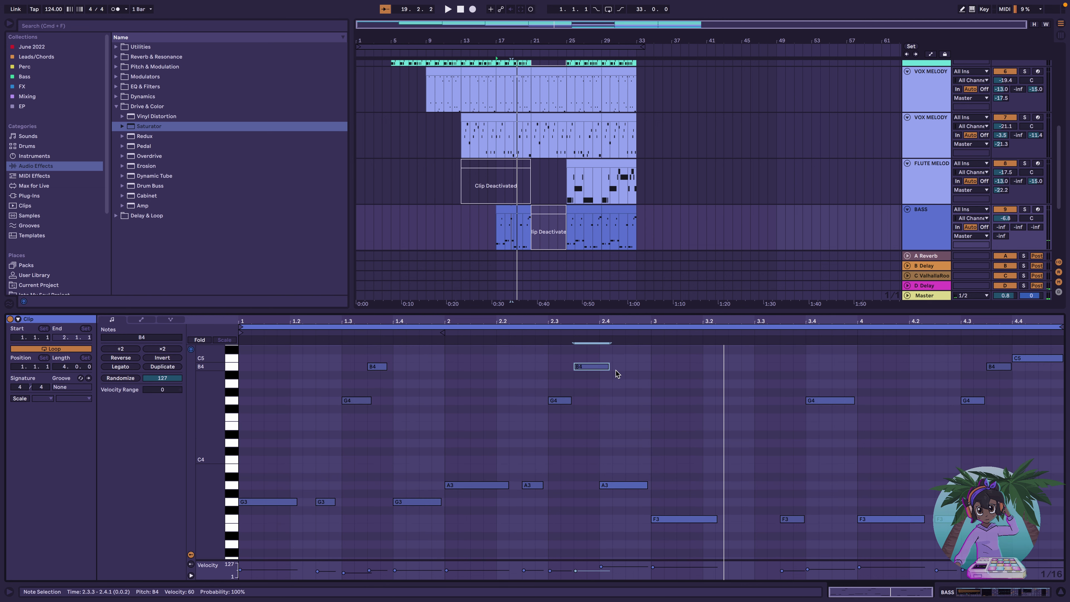
left_click_drag(607, 366, 595, 368)
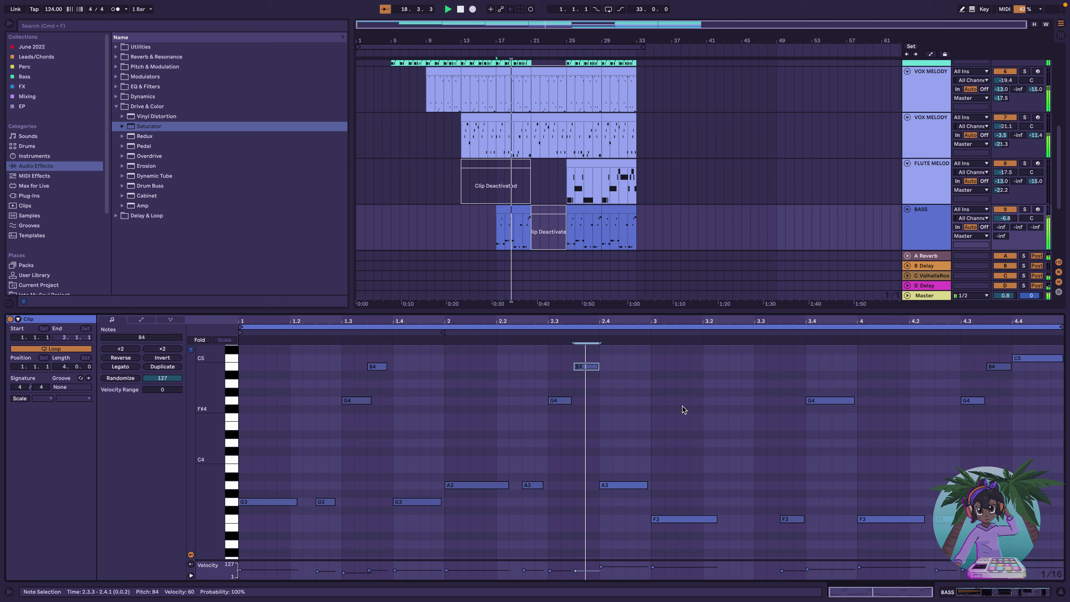
Extend the A3 note at 2.4 to end at 3.1.1 and the G3 note at 1.4 to end at 2.1.1
left_click_drag(647, 485, 651, 485)
left_click(519, 212)
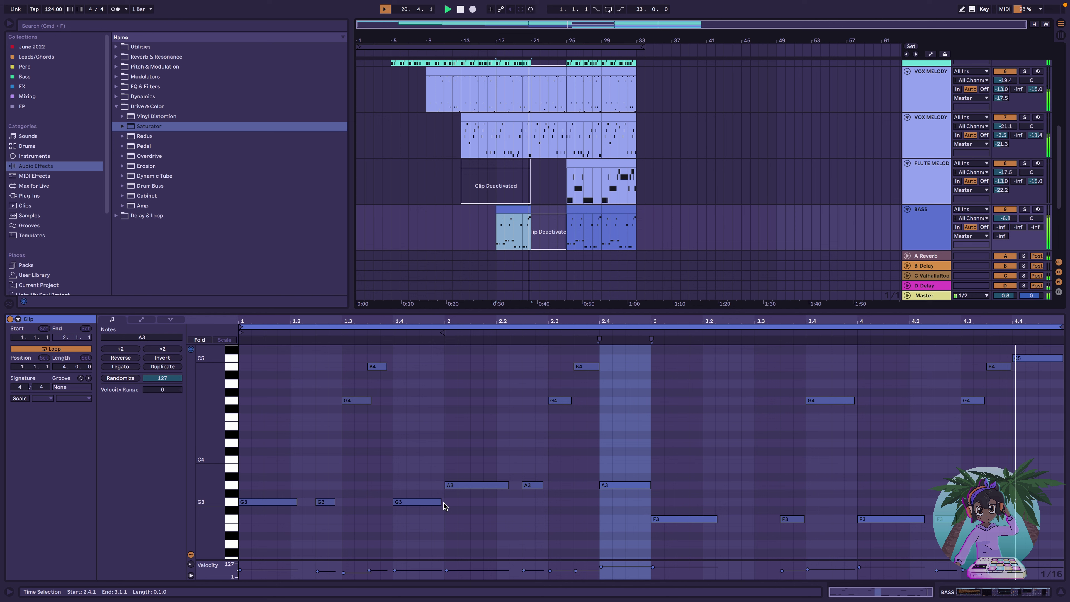
left_click_drag(441, 502, 446, 502)
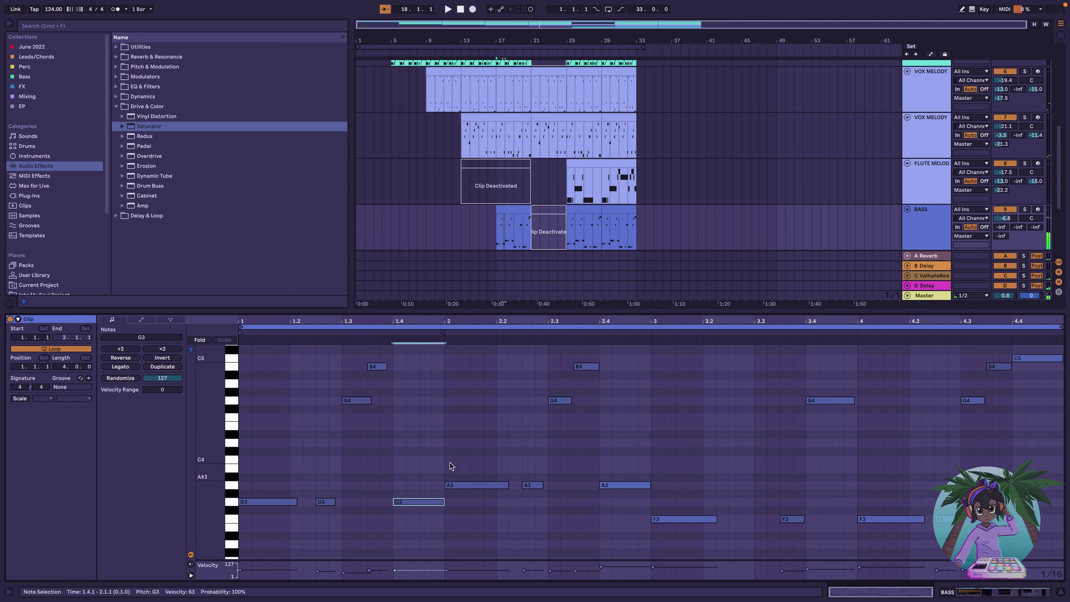
scroll(495, 423, "up", 3)
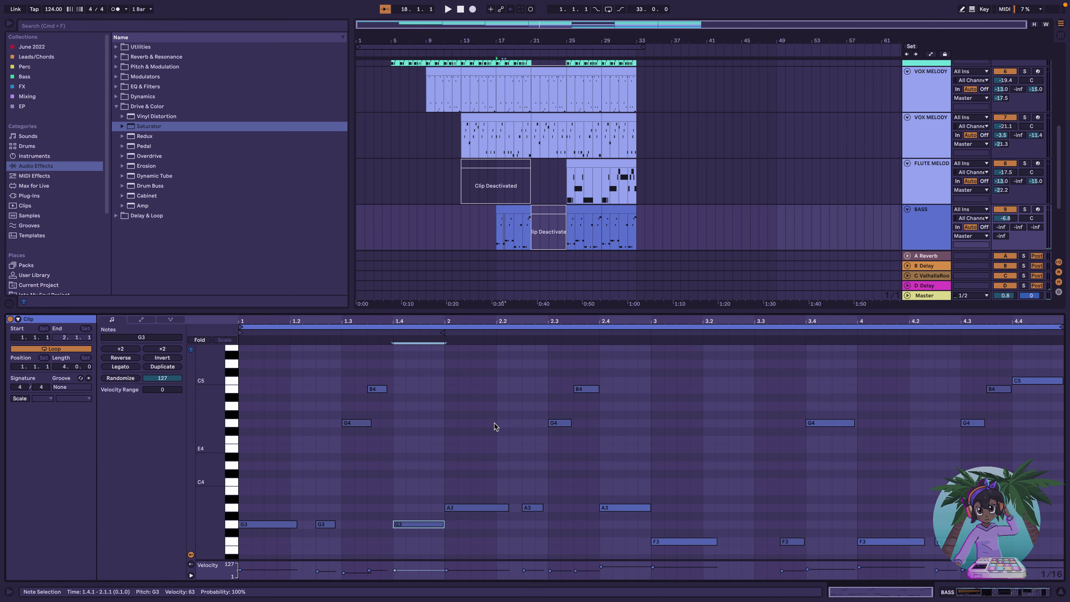
Copy the edited BASS clip from bar 17 over the BASS clips at bars 25 and 29
left_click(518, 212)
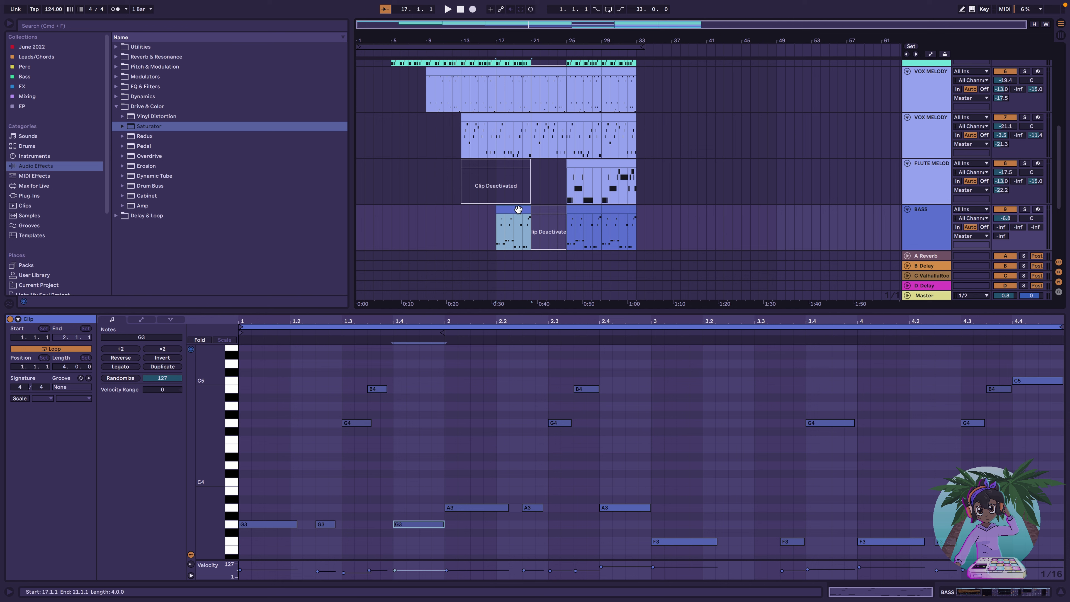
left_click(595, 212)
key("super+d")
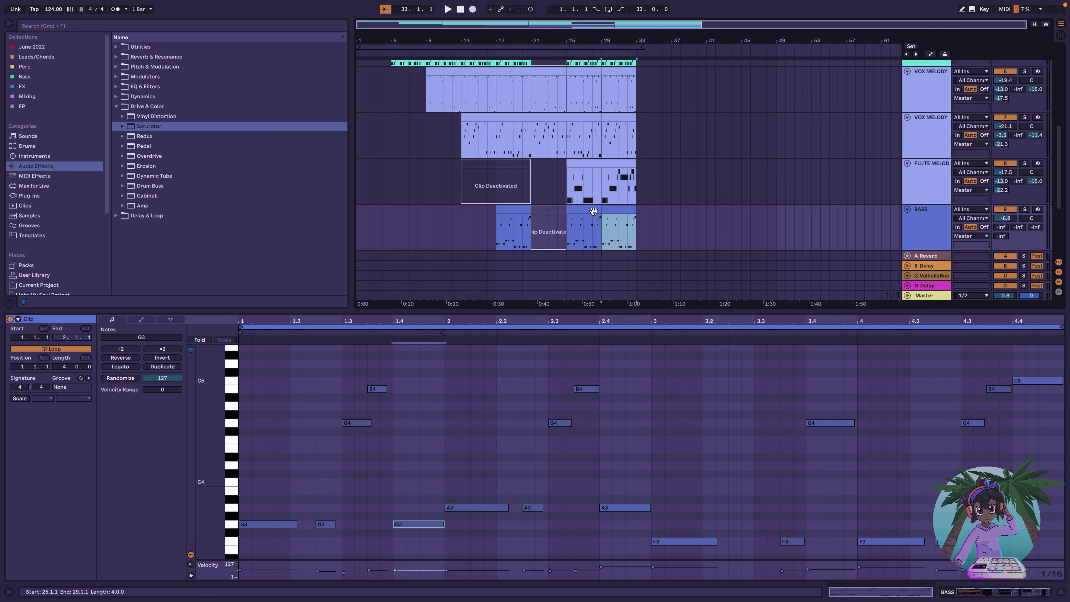
Play the first BASS clip, then end its G4 note at 4.1.1 and the F3 note at 3.3.3 at 3.4.1
left_click(519, 213)
key("space")
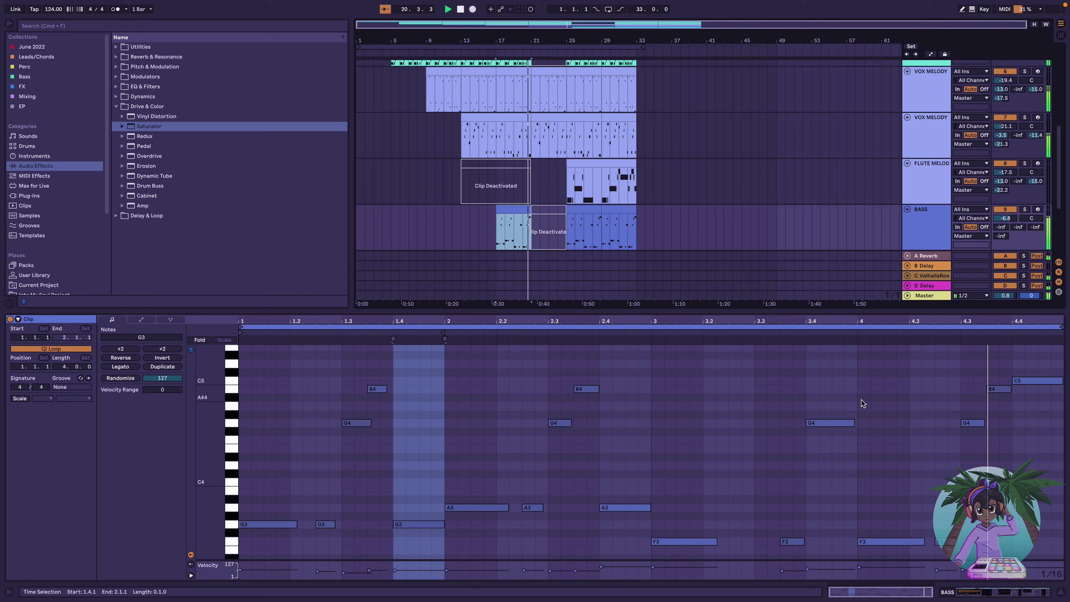
left_click(809, 423)
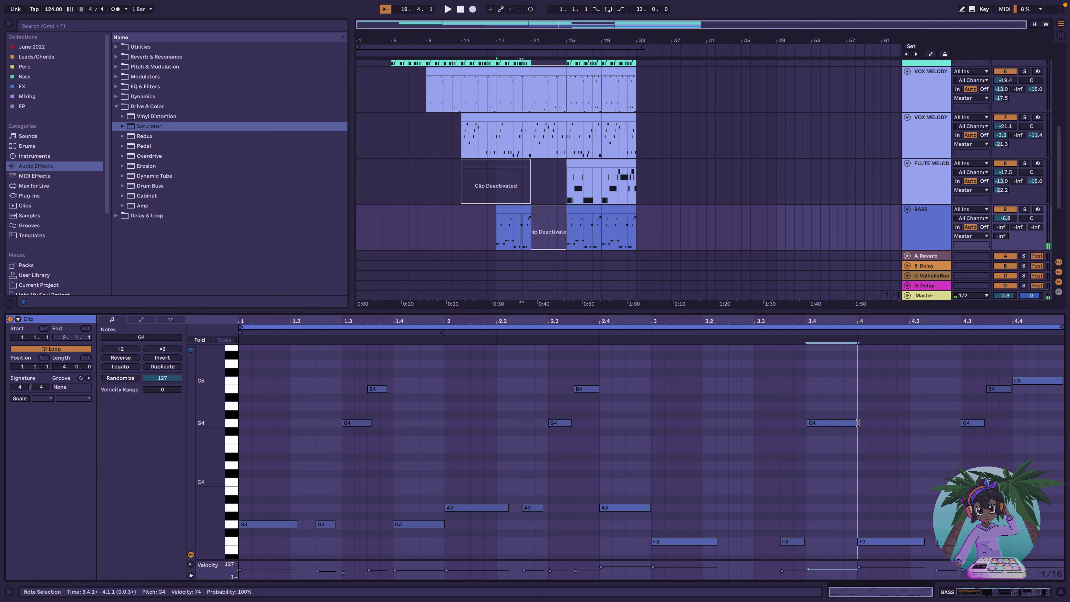
left_click(803, 543)
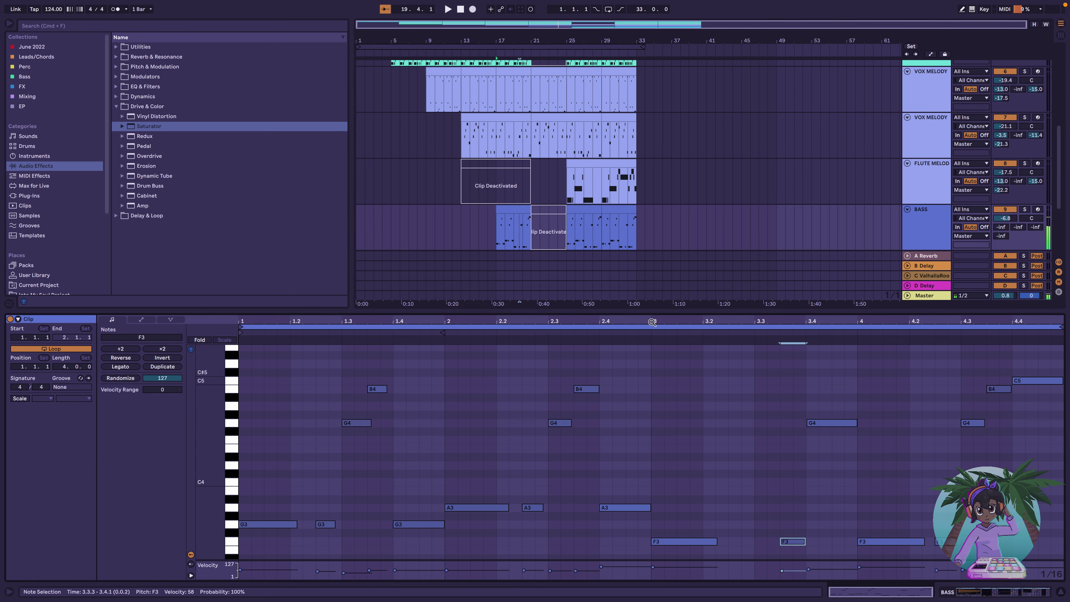
Replace the BASS clips from bar 25 to bar 33 with copies of the updated first clip
left_click(522, 210)
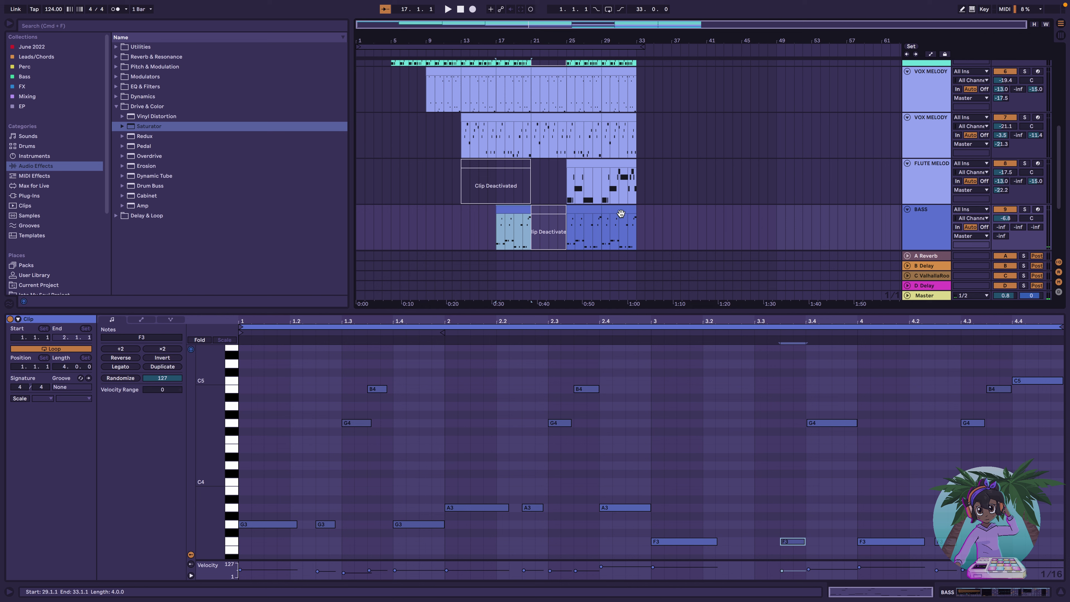
left_click(625, 228)
scroll(671, 232, "down", 4)
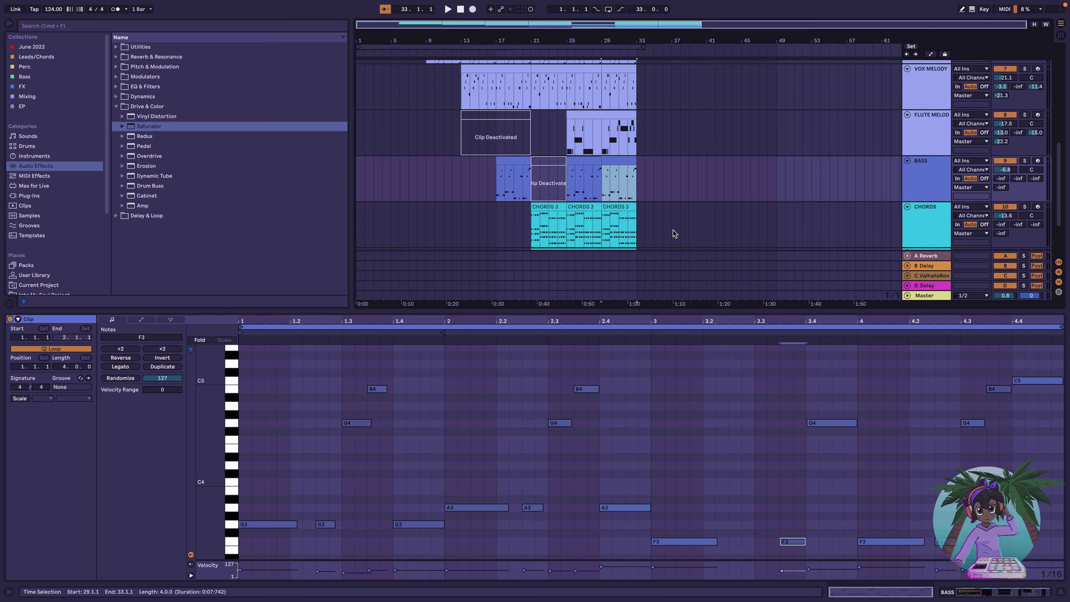
Show the BASS track's devices and raise the Drum Buss drive to 24% while playing the section from bar 17
double_click(943, 155)
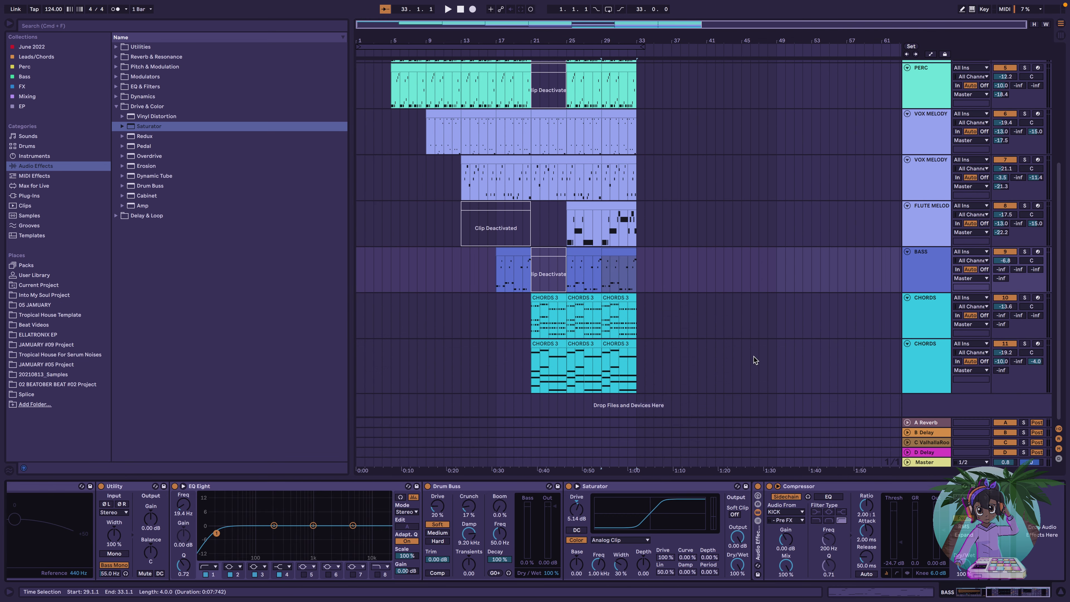
key("space")
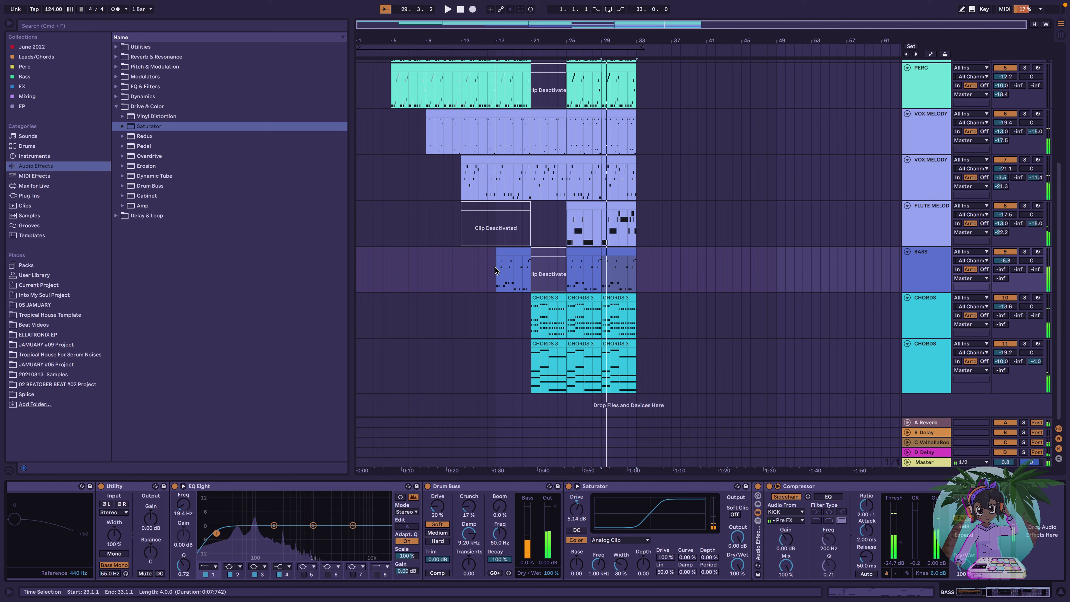
left_click(503, 251)
key("space")
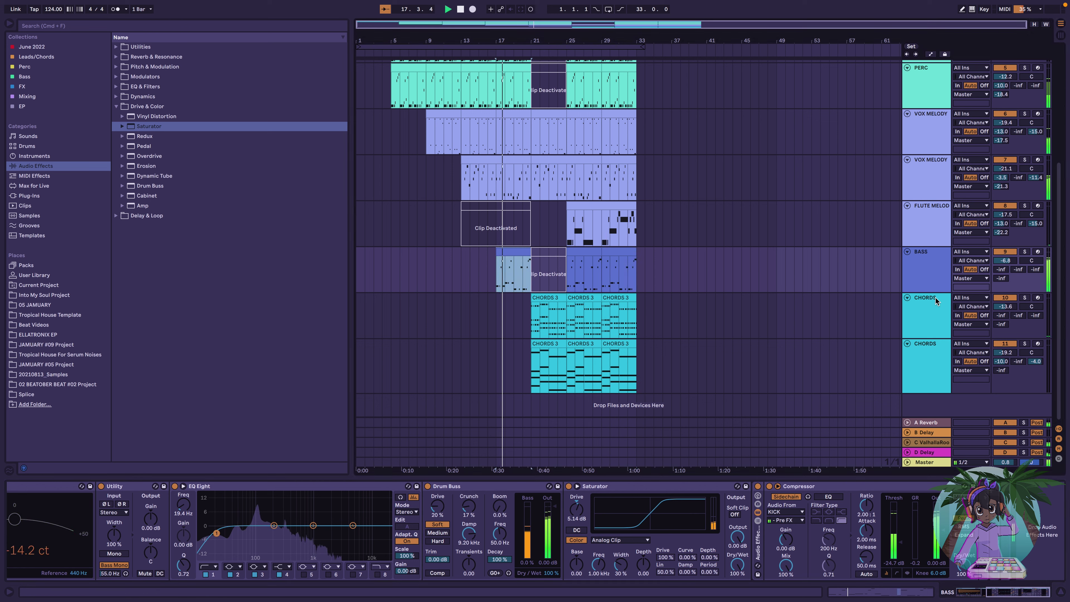
scroll(592, 509, "left", 5)
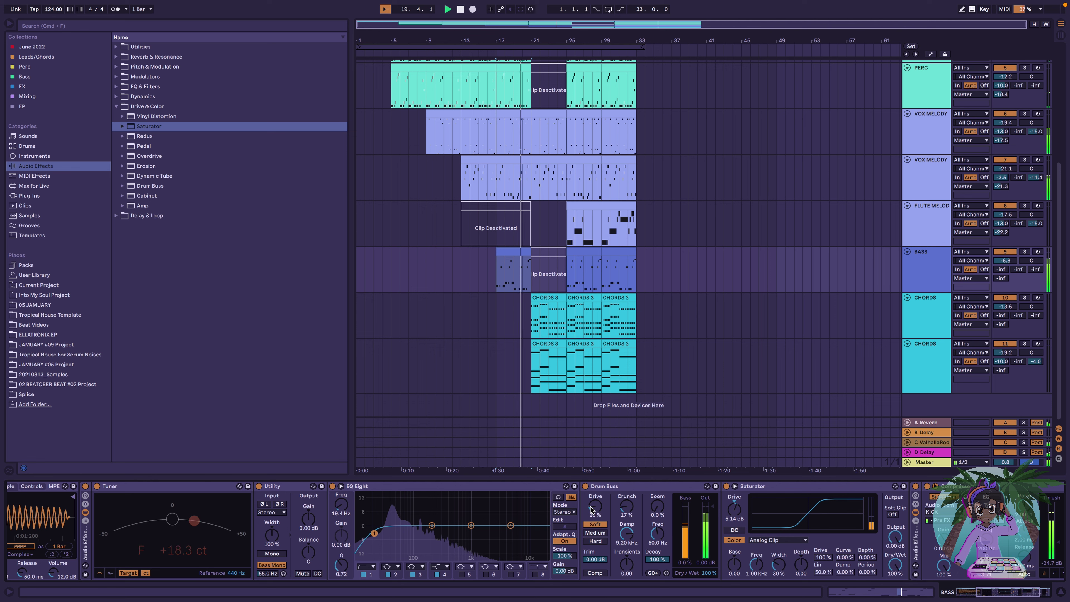
scroll(592, 509, "left", 1)
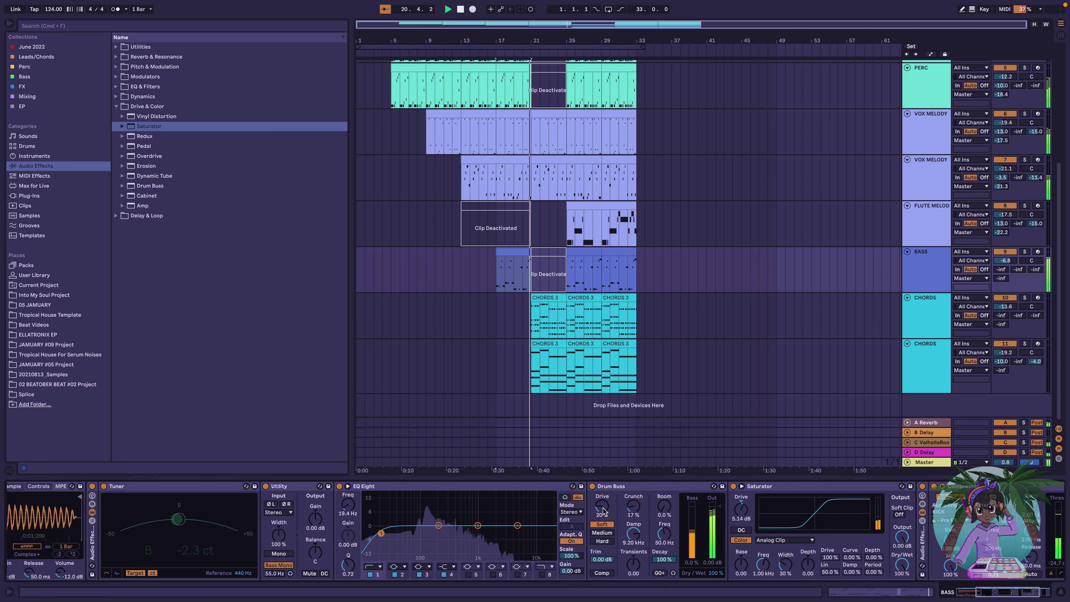
scroll(604, 511, "right", 10)
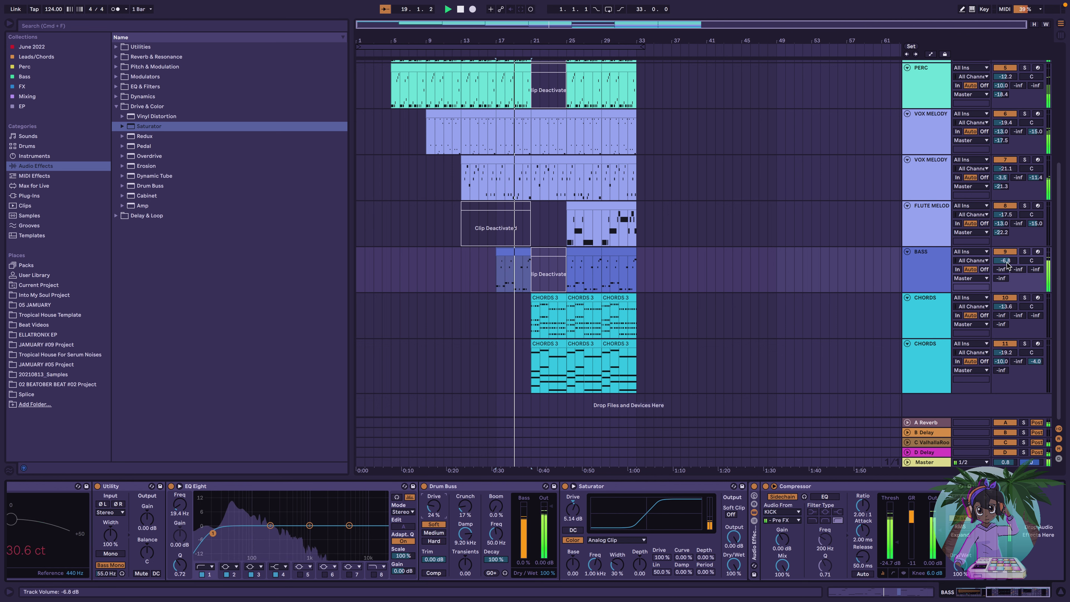
Stop playback and move the BASS track between the first CHORDS track and the KICK track
scroll(923, 270, "up", 1)
scroll(922, 270, "up", 2)
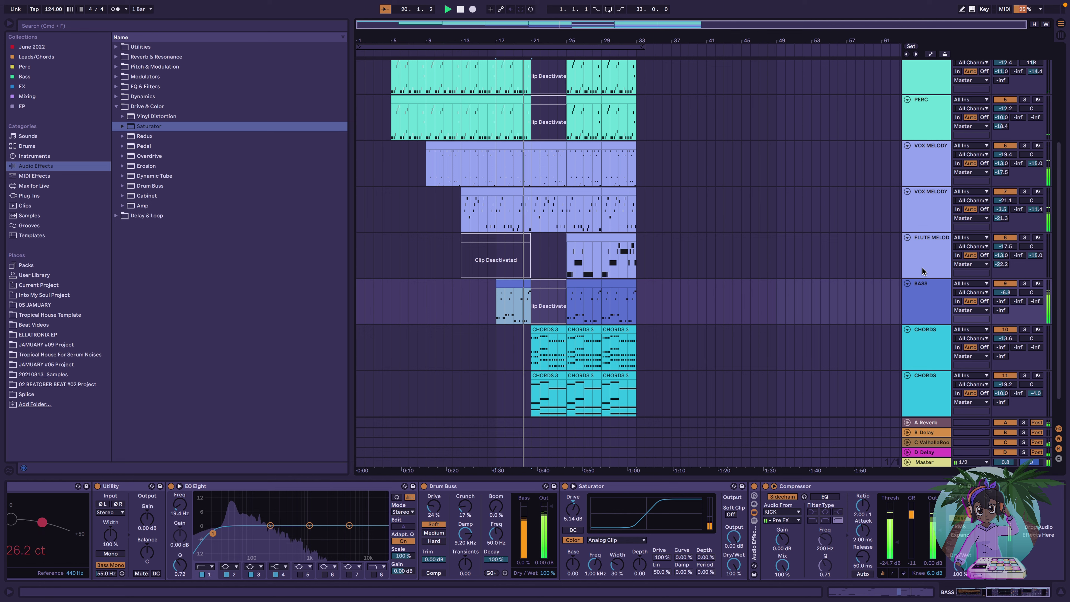
scroll(921, 302, "up", 6)
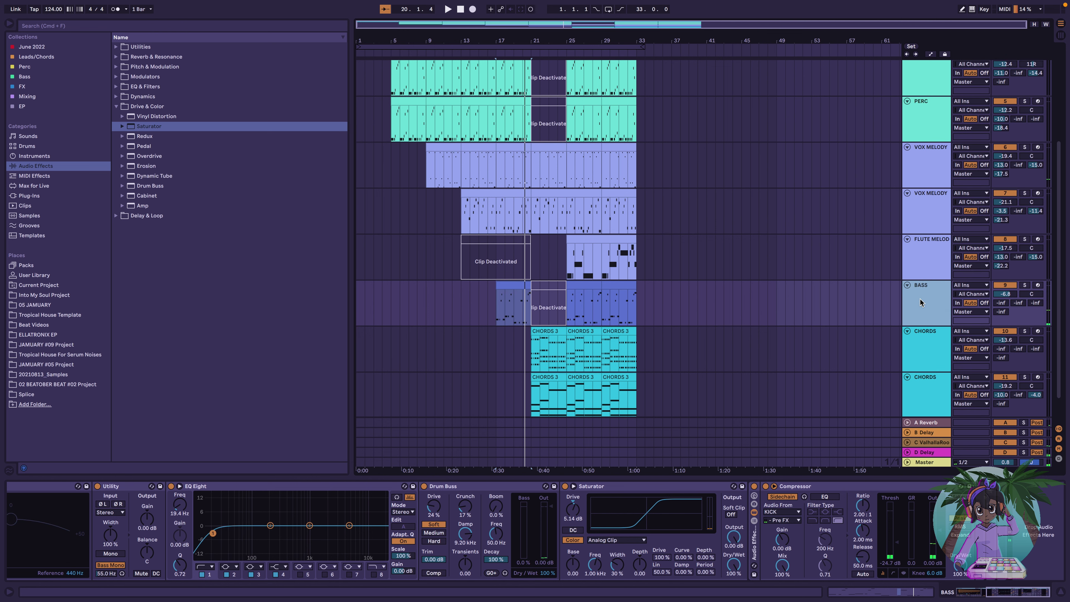
scroll(924, 351, "down", 3)
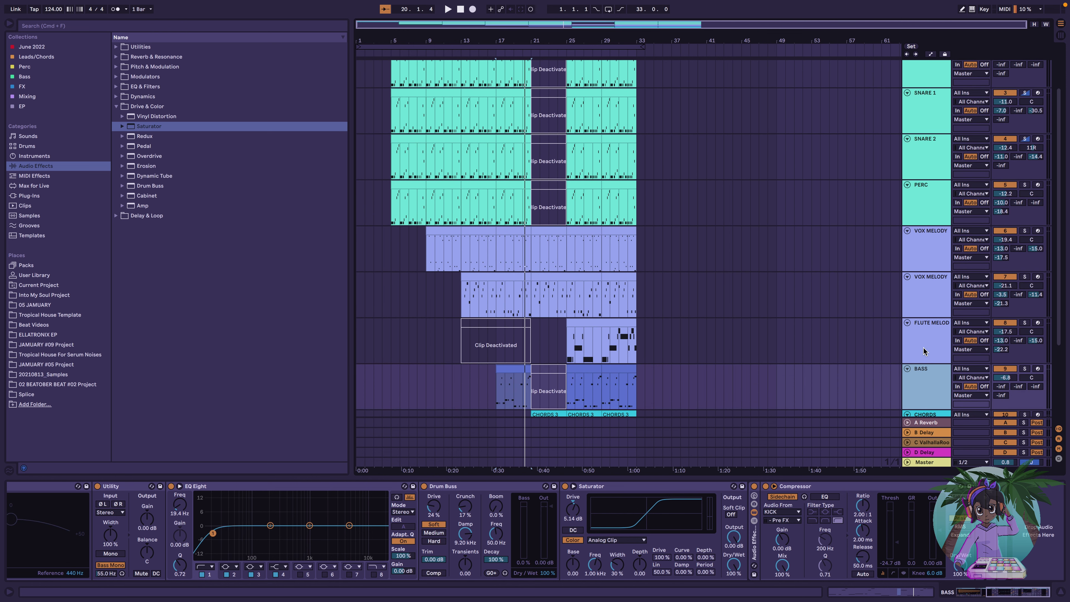
left_click_drag(931, 379, 930, 110)
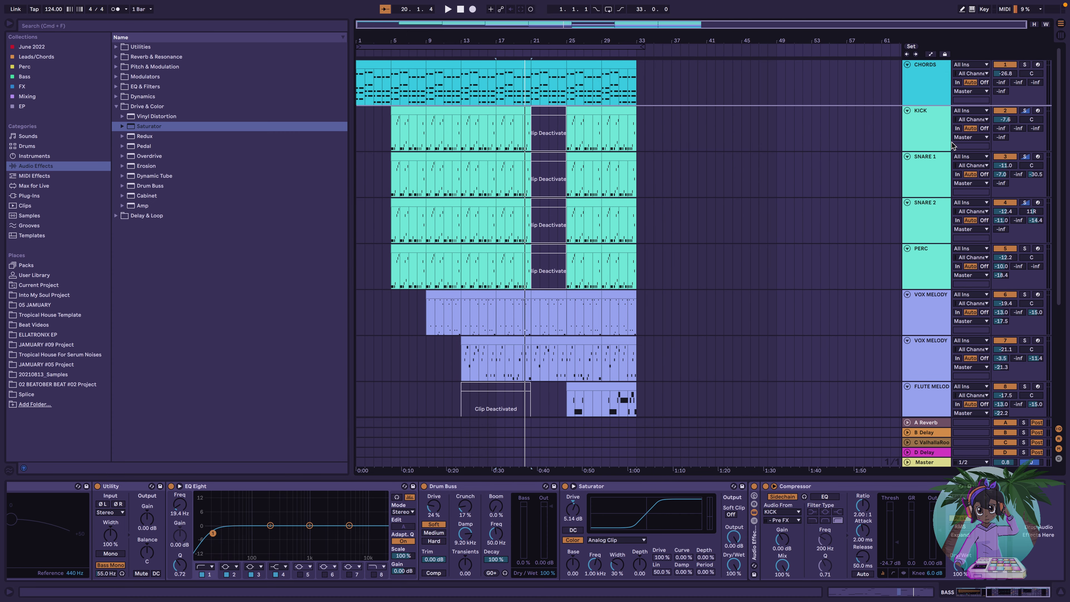
Play the section from bar 17 and raise the first CHORDS track's volume to -24.0 dB, showing its devices
left_click_drag(954, 146, 967, 144)
key("space")
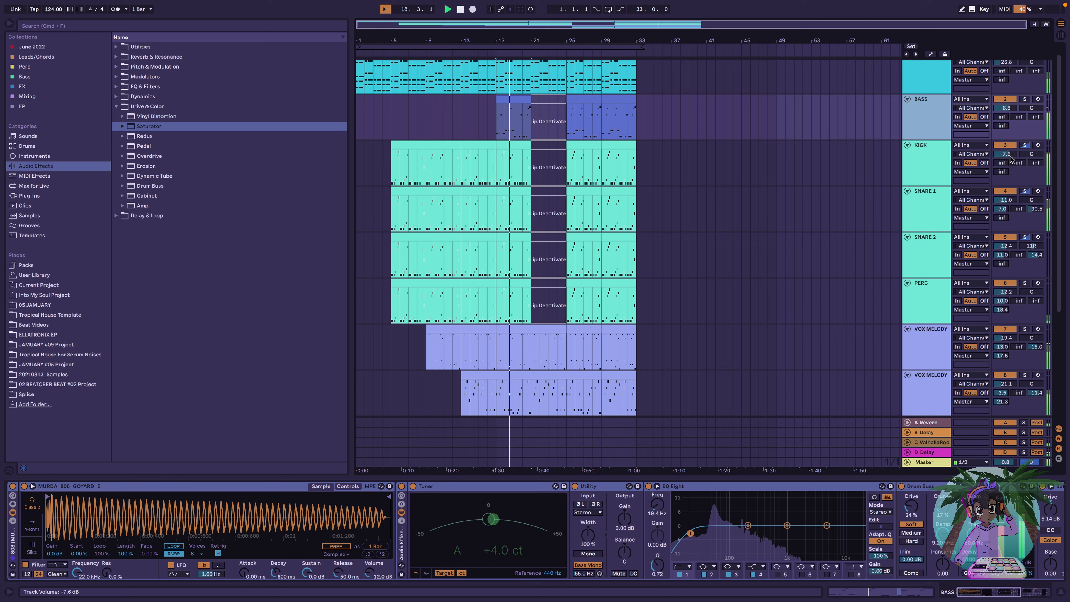
left_click(918, 76)
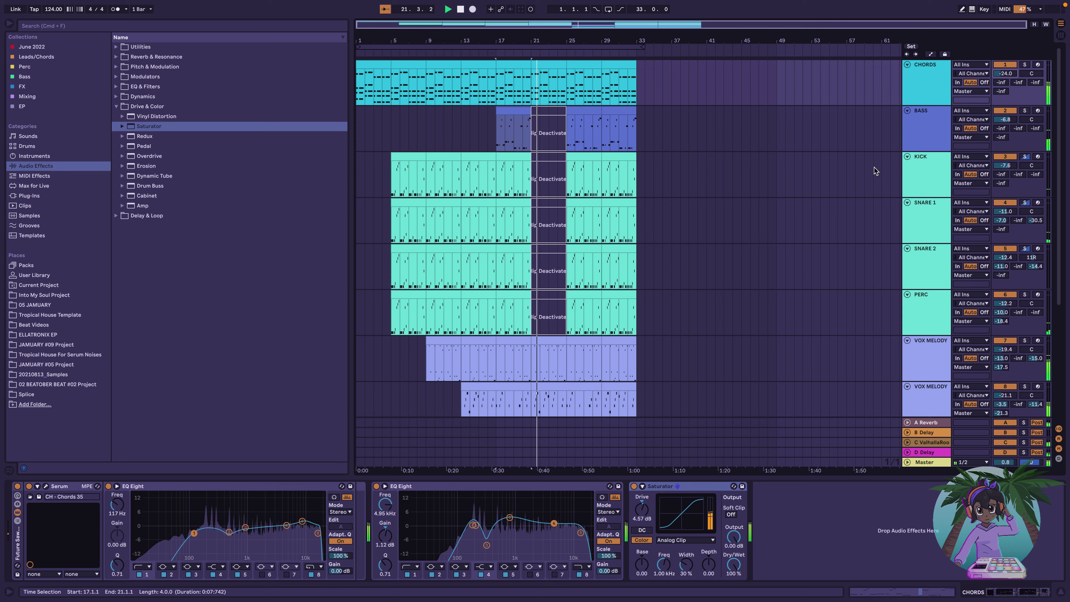
Add a Saturator with 4.57 dB of drive after the EQ Eight on CHORDS track 10
scroll(790, 227, "down", 5)
left_click(926, 314)
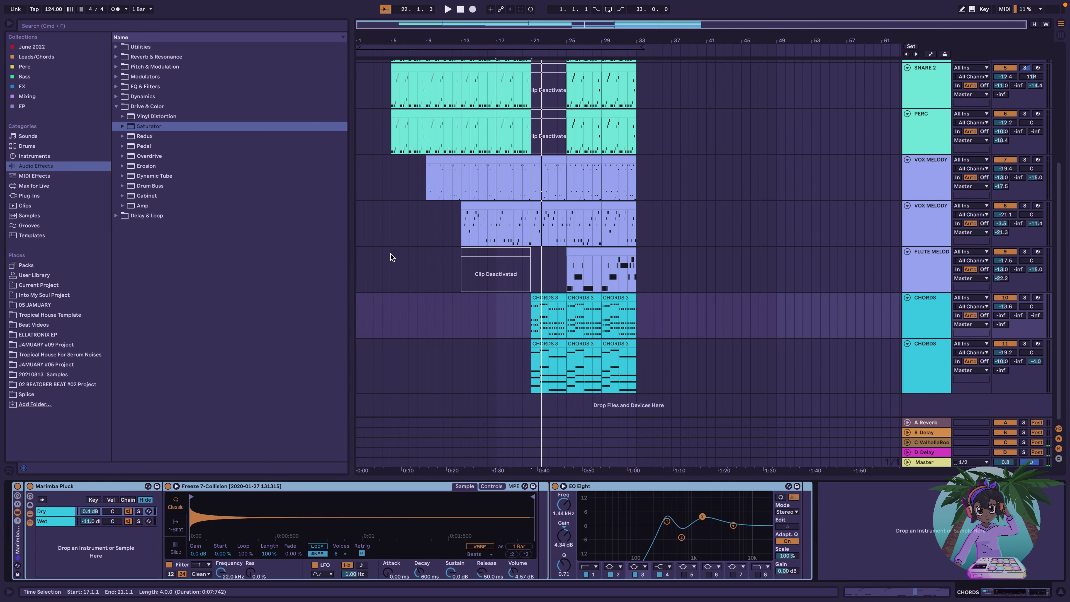
left_click_drag(136, 127, 839, 504)
key("space")
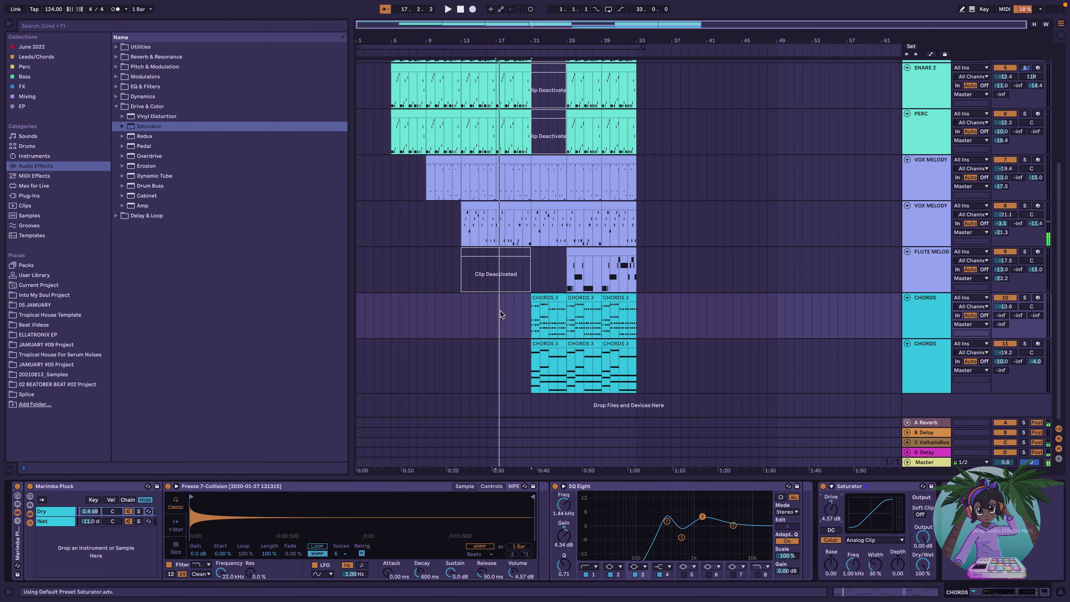
Play from the CHORDS 3 clips at bar 21, setting track 10's reverb send to -9.7 dB and track 11's volume to -15.0 dB
left_click(546, 297)
key("space")
left_click_drag(1001, 316, 1001, 293)
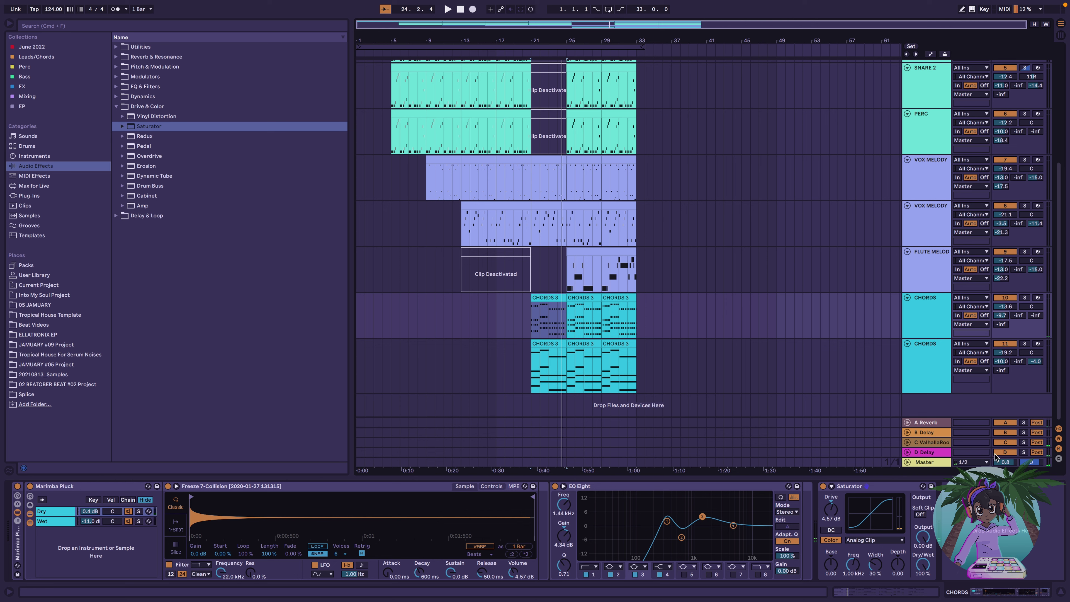
key("space")
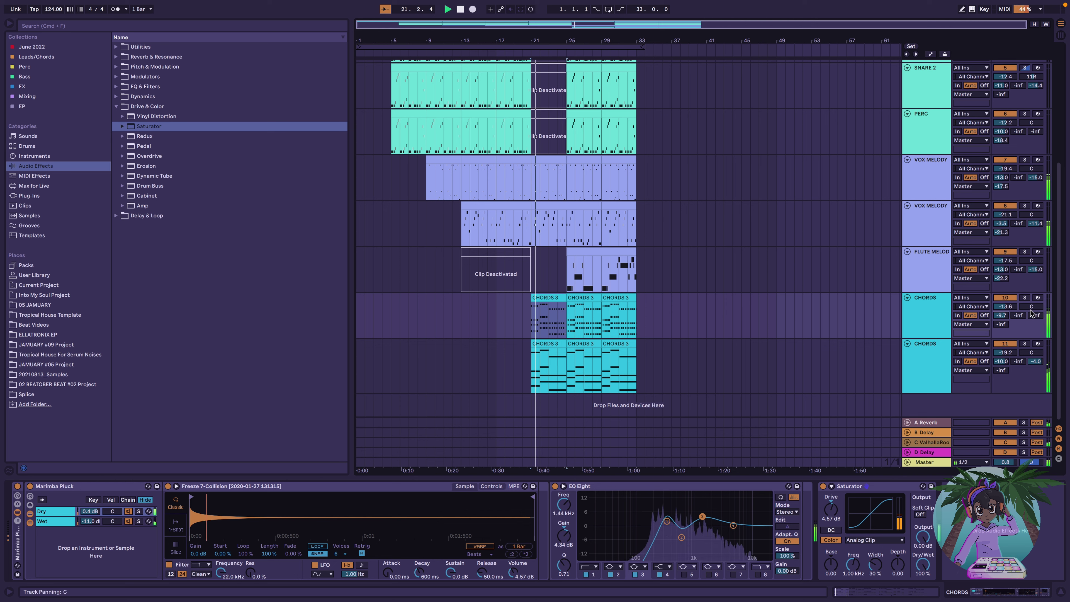
left_click_drag(1005, 352, 1005, 344)
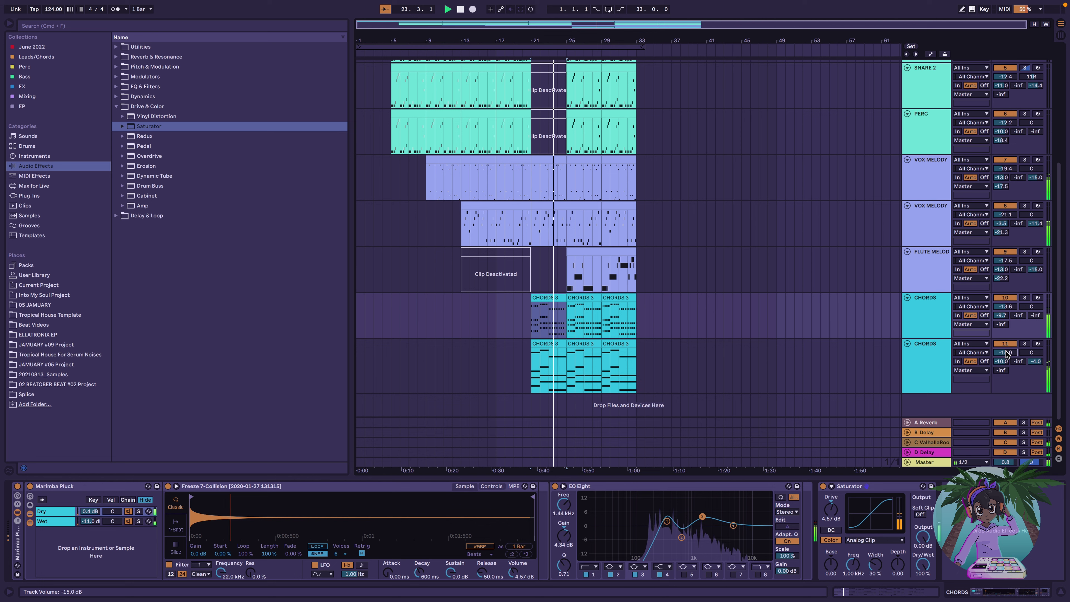
Add an EQ Eight after the Auto Filter on CHORDS track 11, with a low cut at 202 Hz and a high cut at 6.25 kHz
left_click(924, 359)
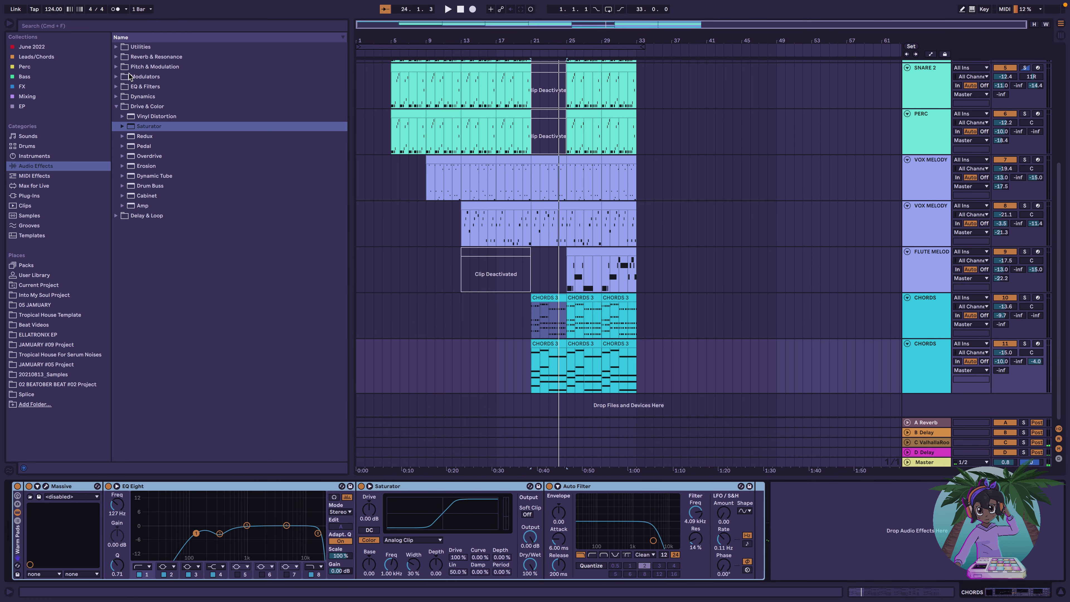
left_click(117, 87)
left_click_drag(131, 107, 831, 542)
key("space")
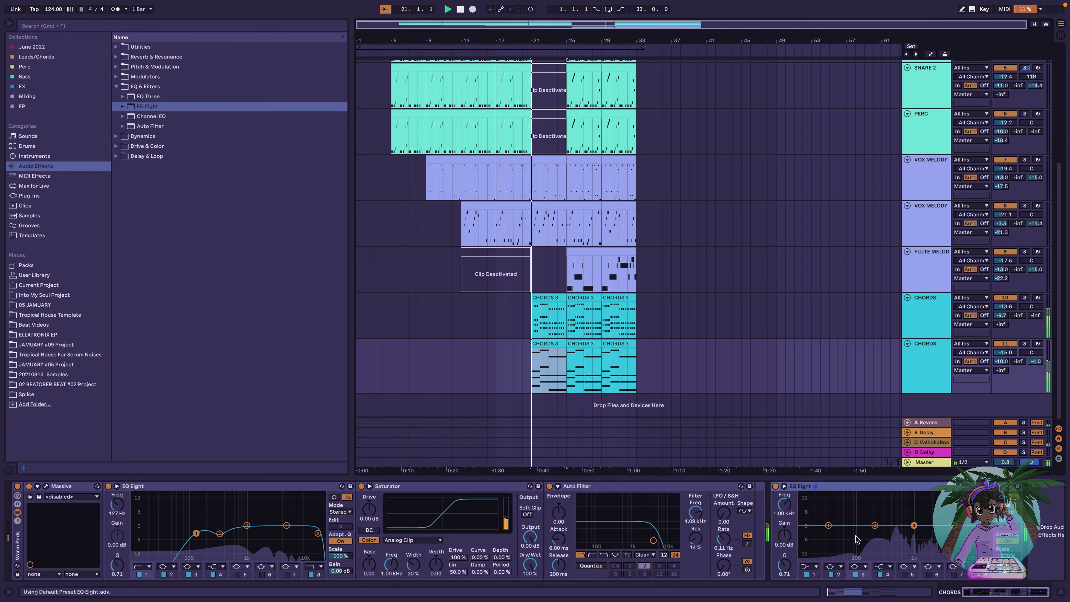
left_click(809, 566)
left_click(806, 512)
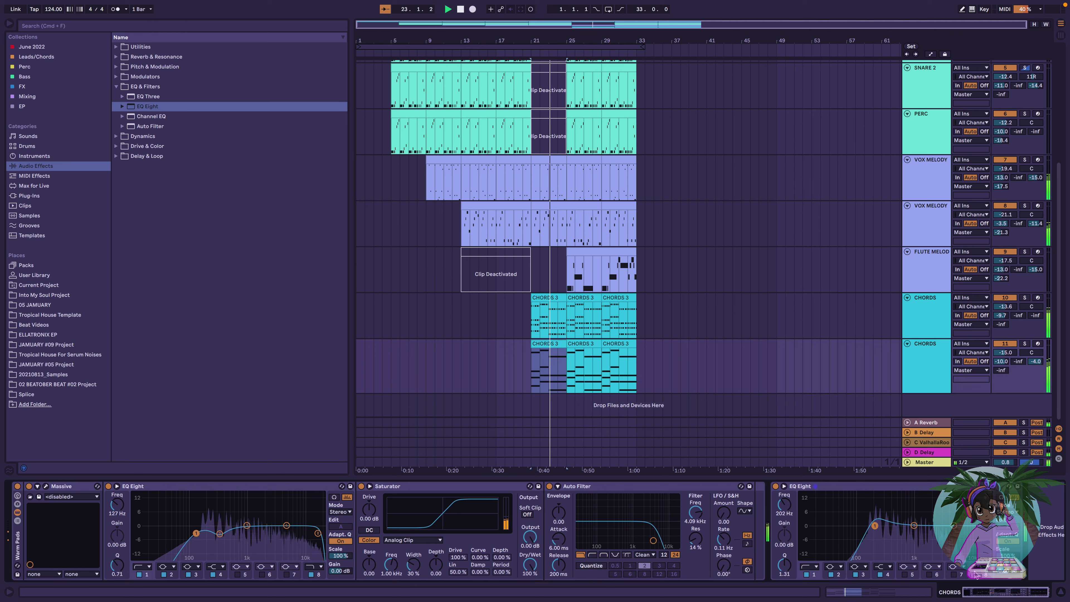
left_click_drag(993, 538, 962, 534)
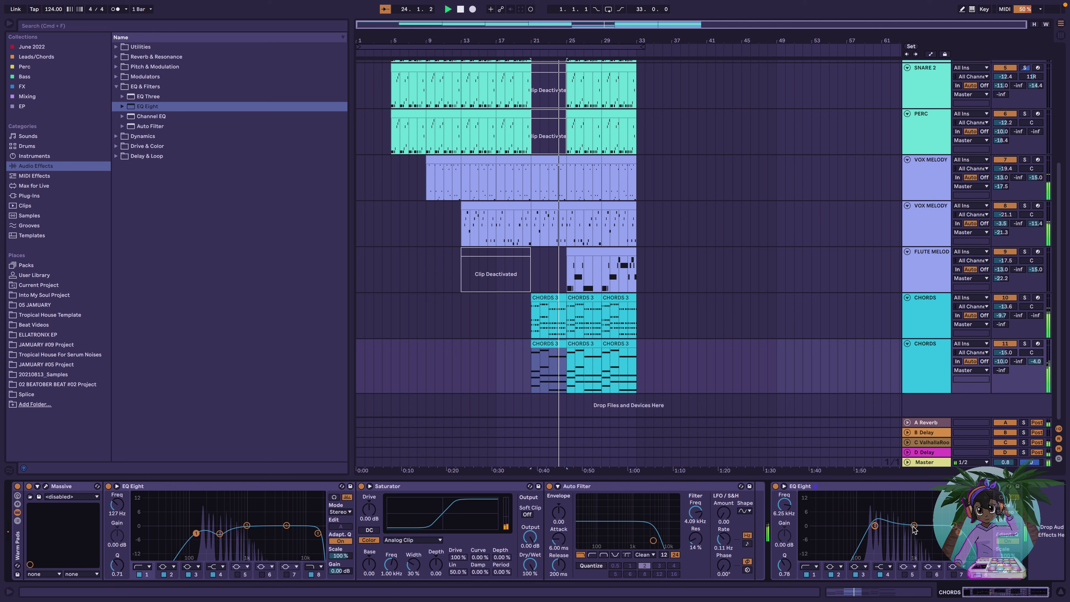
Solo CHORDS track 11 and boost its new EQ Eight by 13.0 dB at 1.70 kHz during playback
left_click(1025, 344)
key("space")
left_click_drag(914, 525, 919, 493)
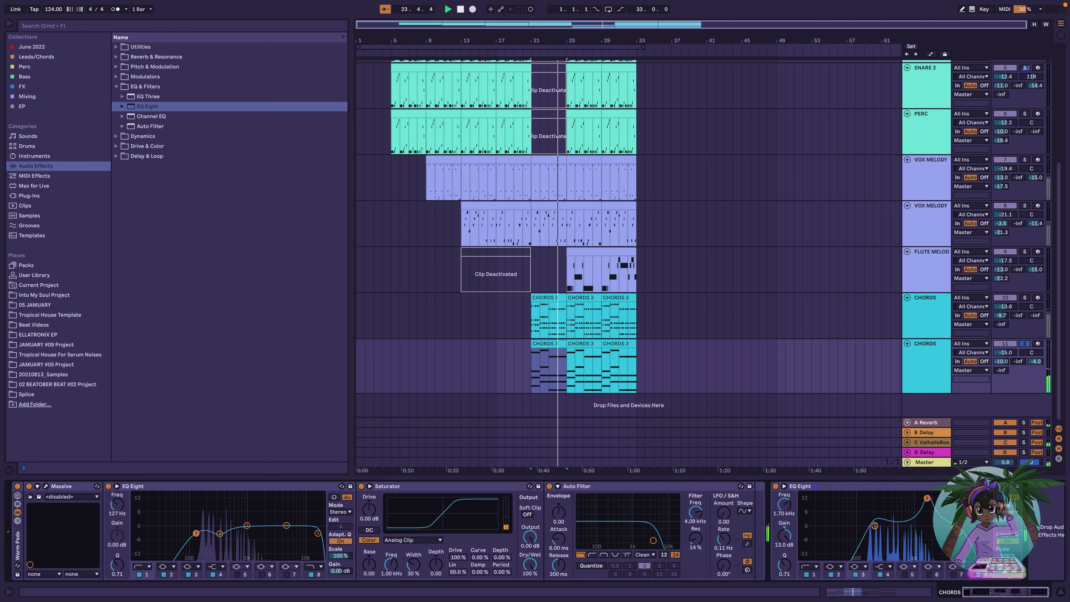
Cut 5.58 dB at 375 Hz with a Q of 1.46 in track 11's new EQ Eight and readjust its low cut
mouse_move(875, 526)
left_mouse_down()
mouse_move(861, 528)
mouse_move(877, 502)
mouse_move(888, 540)
left_mouse_up()
left_click(875, 526)
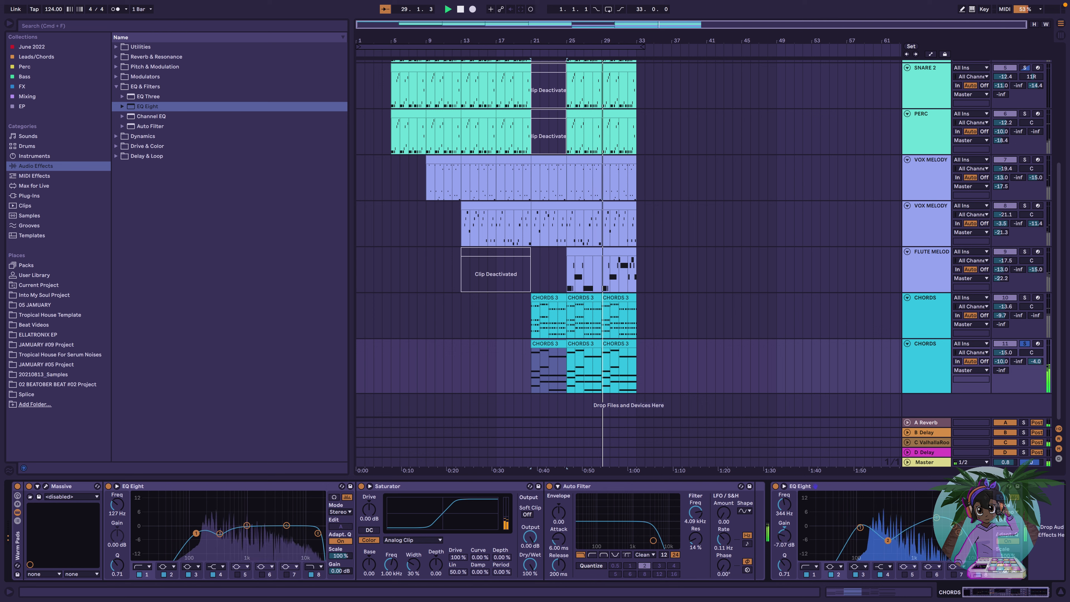
left_click_drag(784, 565, 785, 552)
left_click_drag(861, 528, 890, 538)
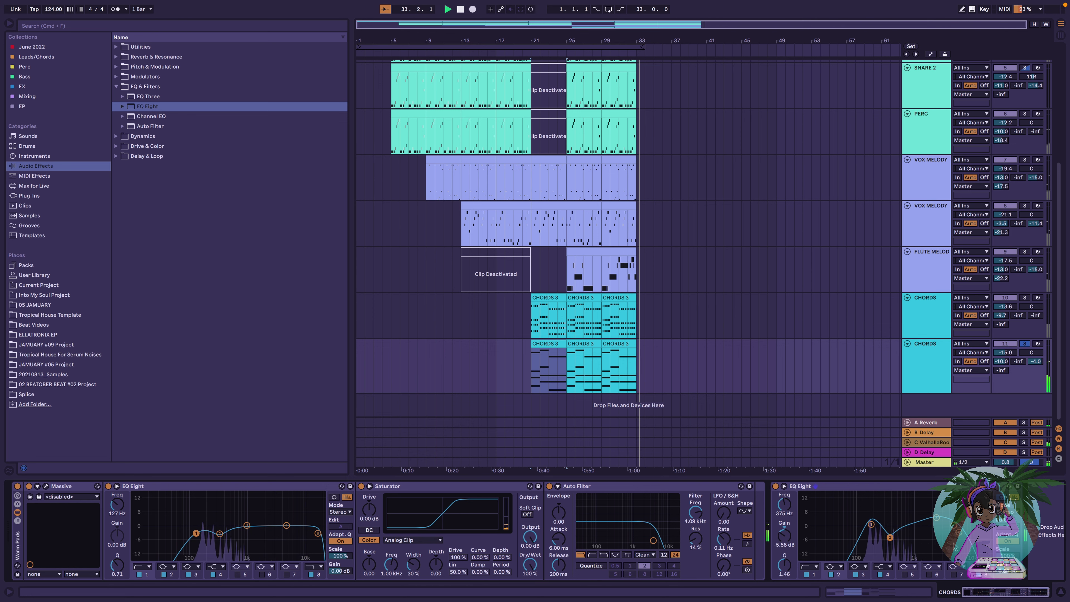
Try a Saturator with 2.86 dB of drive after the new EQ Eight on CHORDS track 11 and play the section
scroll(801, 527, "right", 1)
scroll(590, 316, "up", 2)
key("space")
left_click(117, 137)
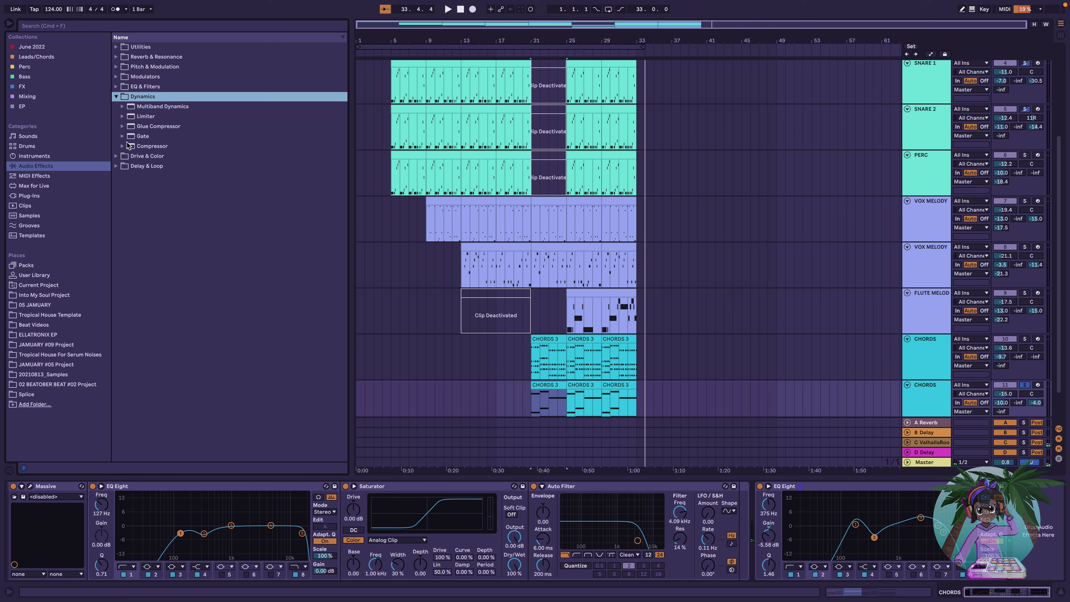
left_click(117, 156)
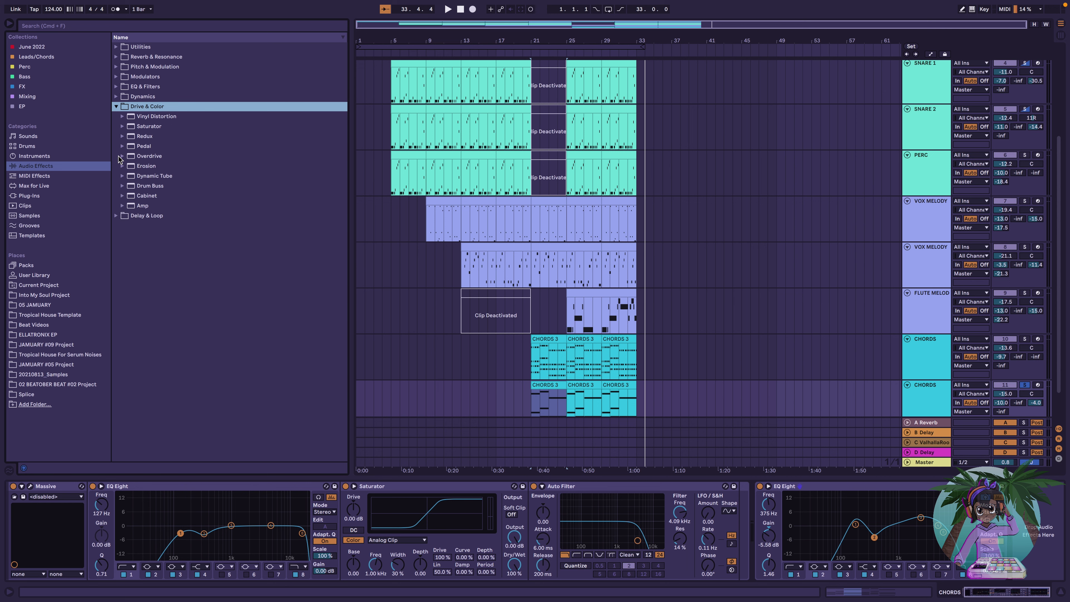
left_click(133, 126)
left_click_drag(133, 127, 885, 502)
key("space")
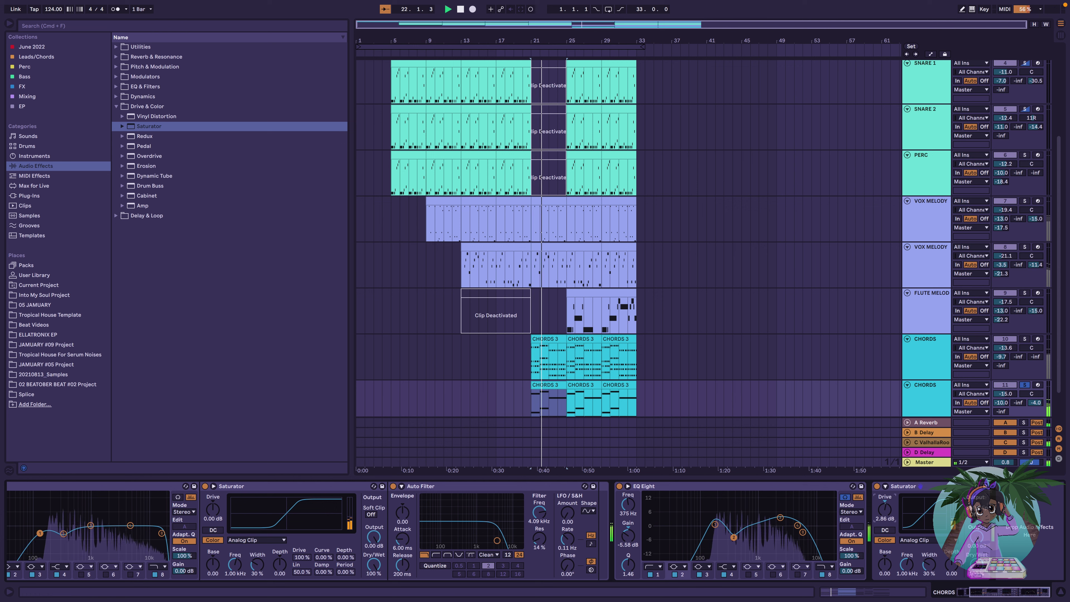
Review track 11's device chain during playback and bypass the added Saturator
scroll(569, 541, "up", 3)
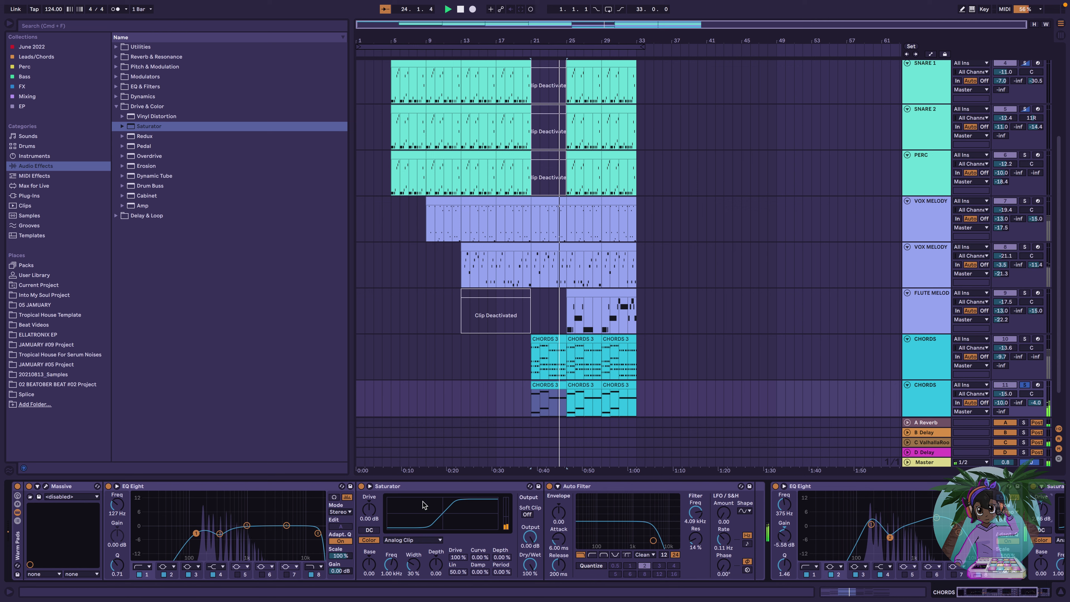
scroll(818, 515, "down", 3)
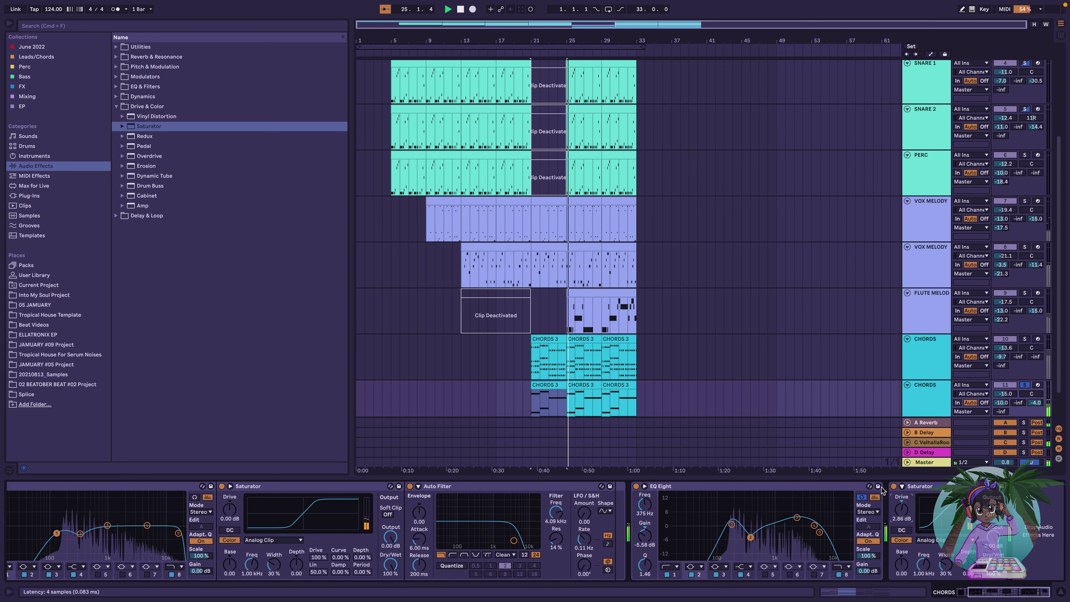
left_click(894, 487)
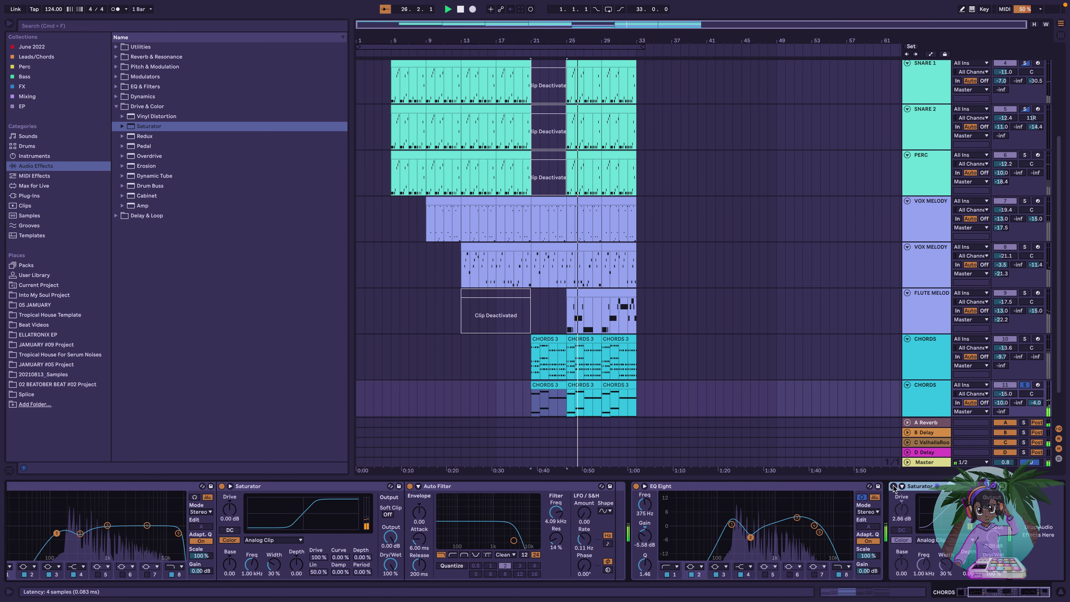
Close the Massive synth window and raise CHORDS track 11's volume to -12.3 dB
scroll(596, 529, "up", 3)
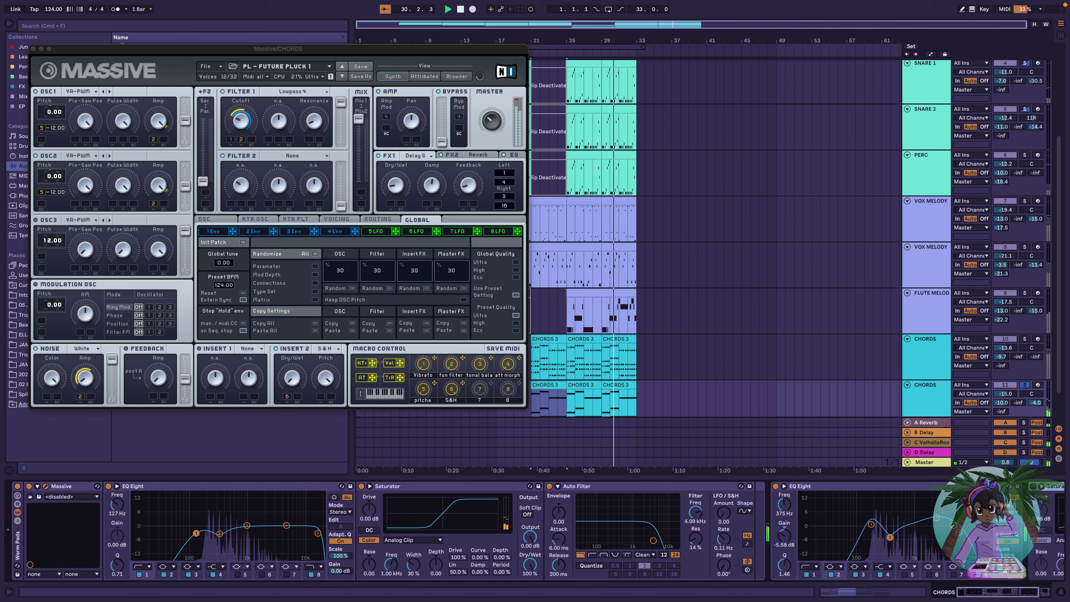
left_click(34, 49)
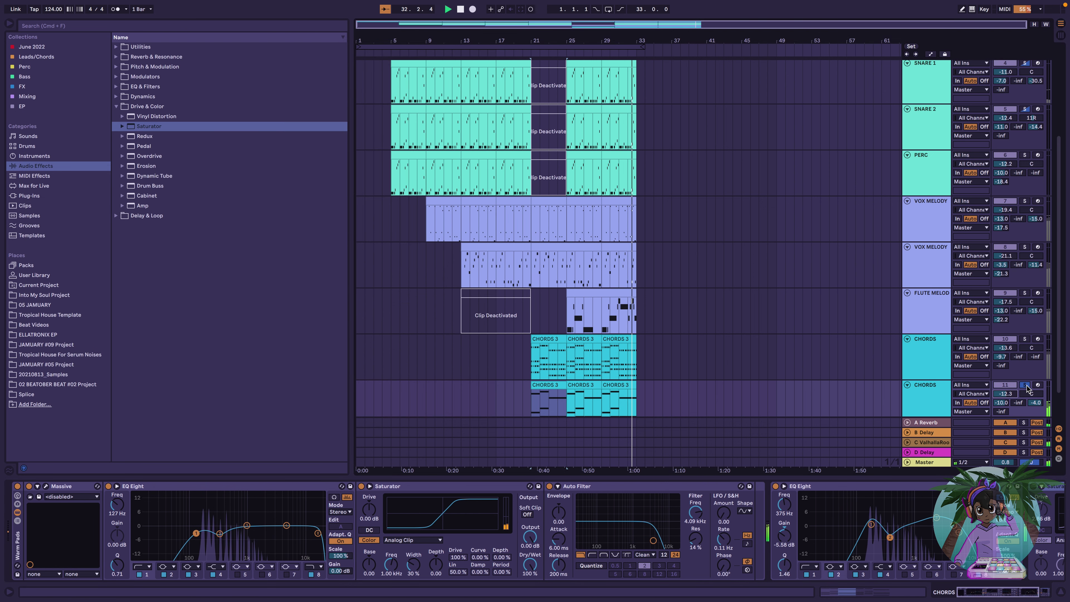
Delete the bypassed Saturator from CHORDS track 11 and unsolo the track
scroll(982, 500, "right", 5)
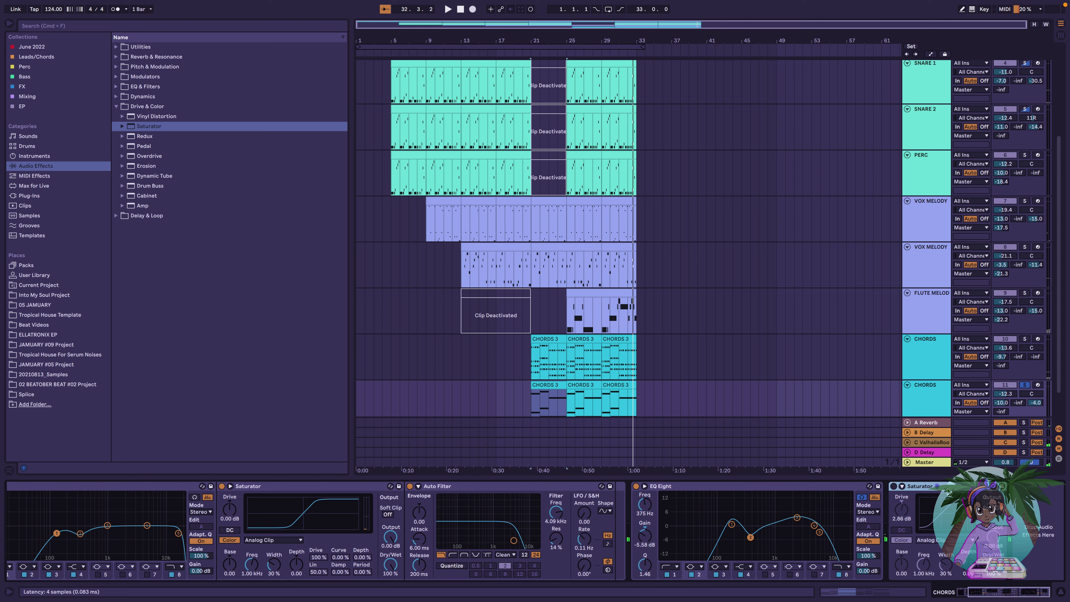
key("Delete")
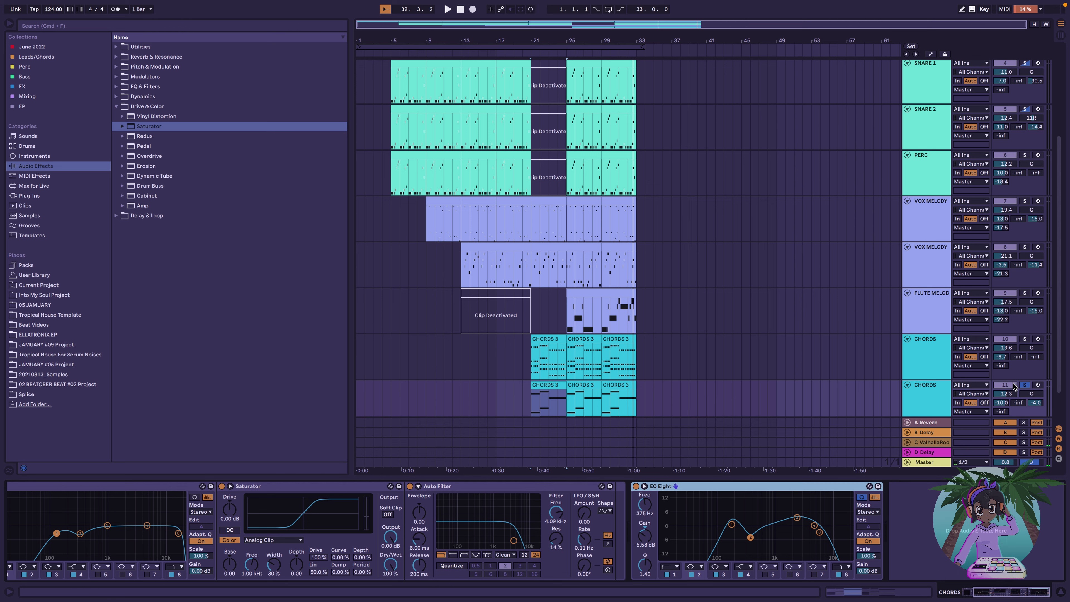
left_click(1024, 384)
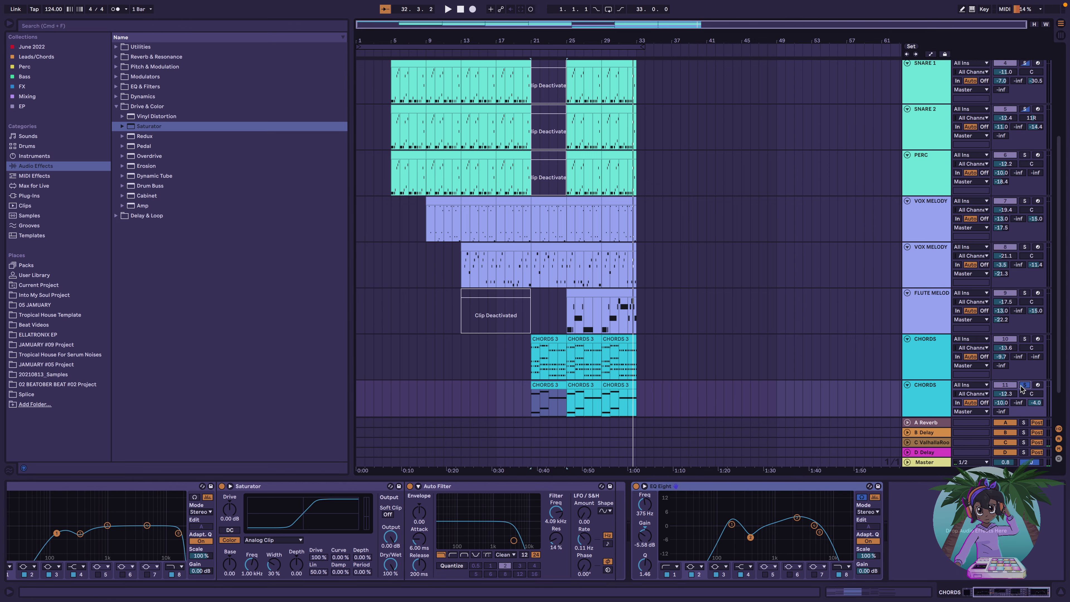
Play back the arrangement and review the level balance across all tracks
scroll(607, 372, "up", 4)
scroll(590, 371, "down", 5)
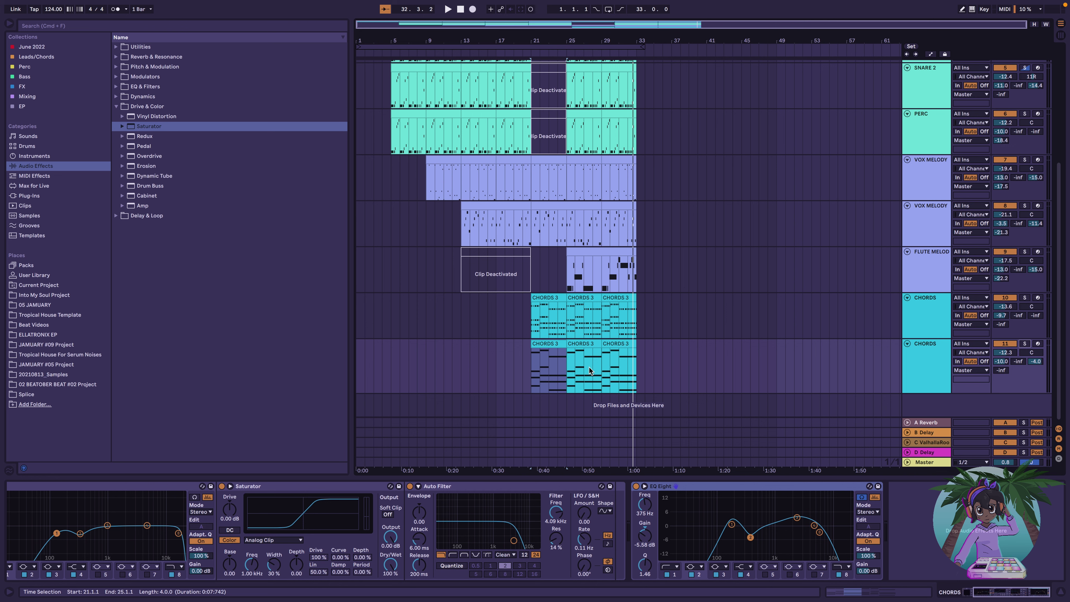
scroll(460, 287, "up", 5)
left_click(424, 46)
key("space")
key("super+a")
scroll(445, 143, "up", 5)
left_click(407, 157)
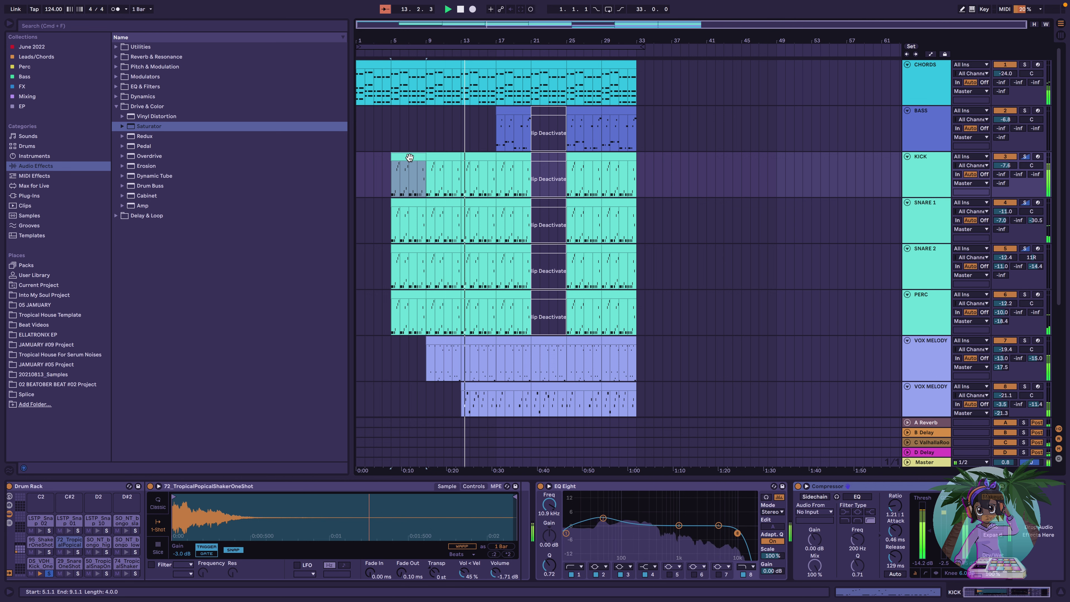
scroll(506, 193, "down", 5)
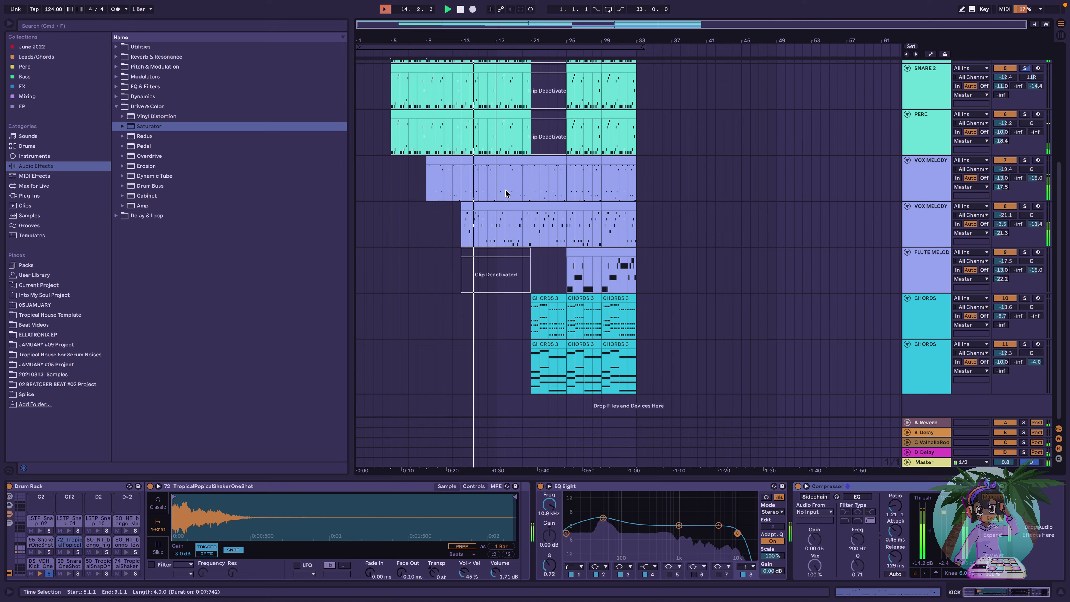
scroll(505, 193, "up", 2)
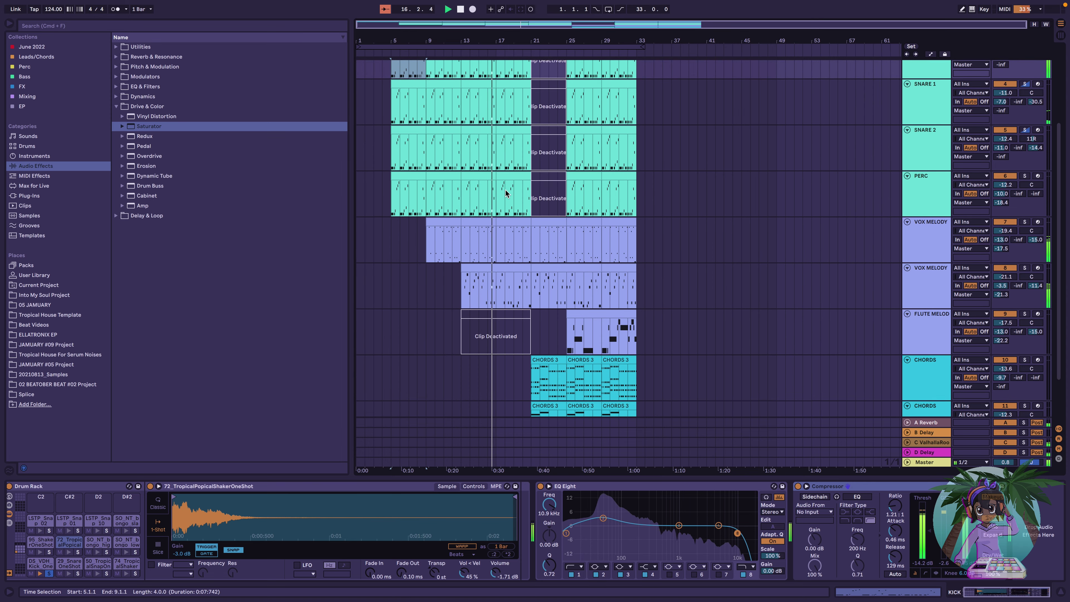
scroll(506, 194, "up", 1)
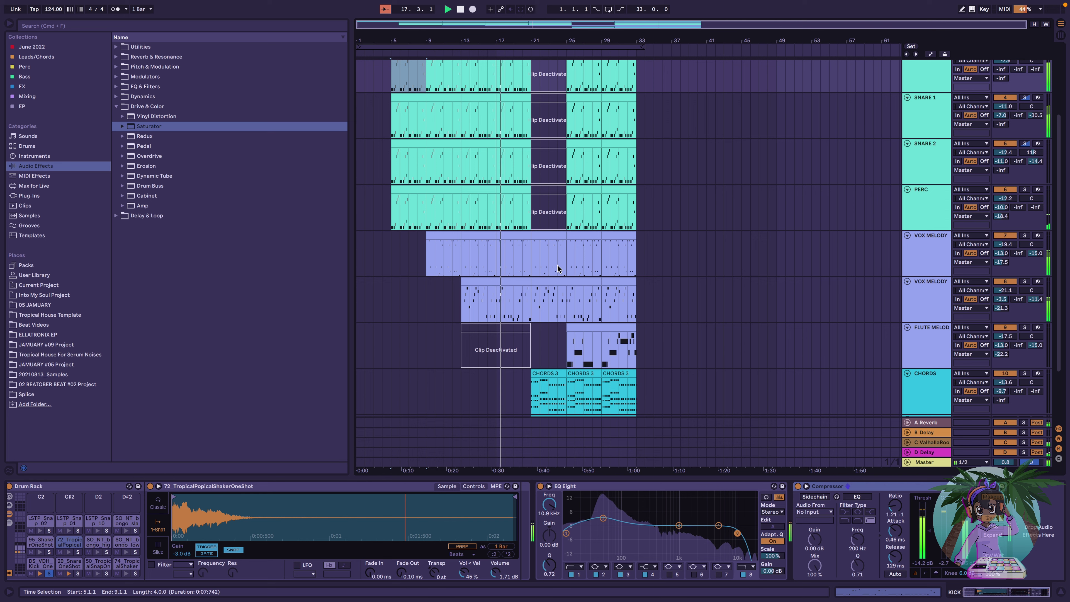
scroll(557, 266, "up", 5)
scroll(557, 266, "down", 4)
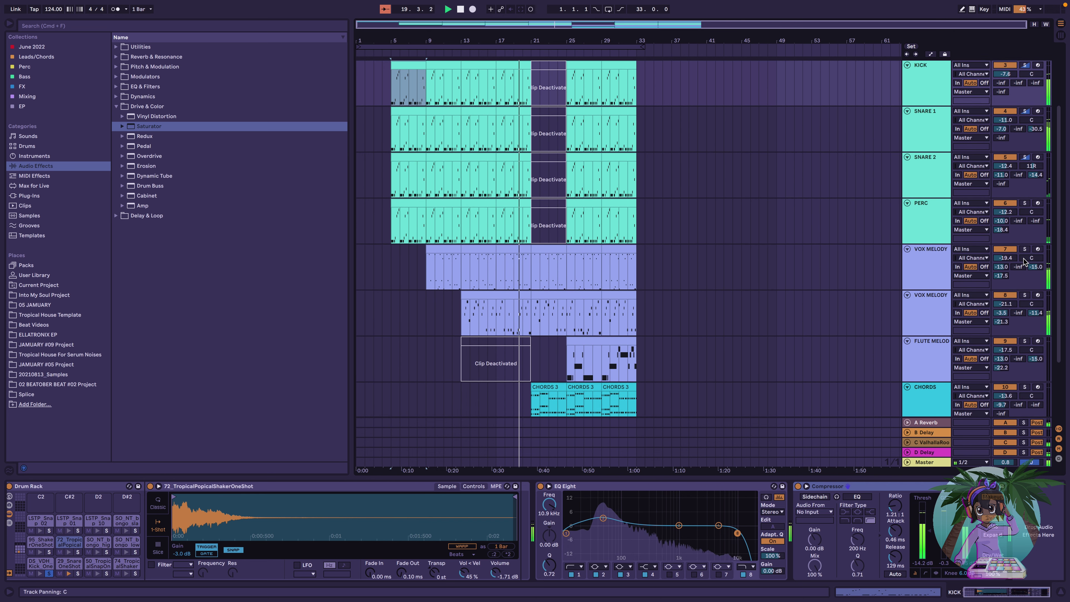
scroll(867, 264, "up", 1)
scroll(867, 264, "down", 5)
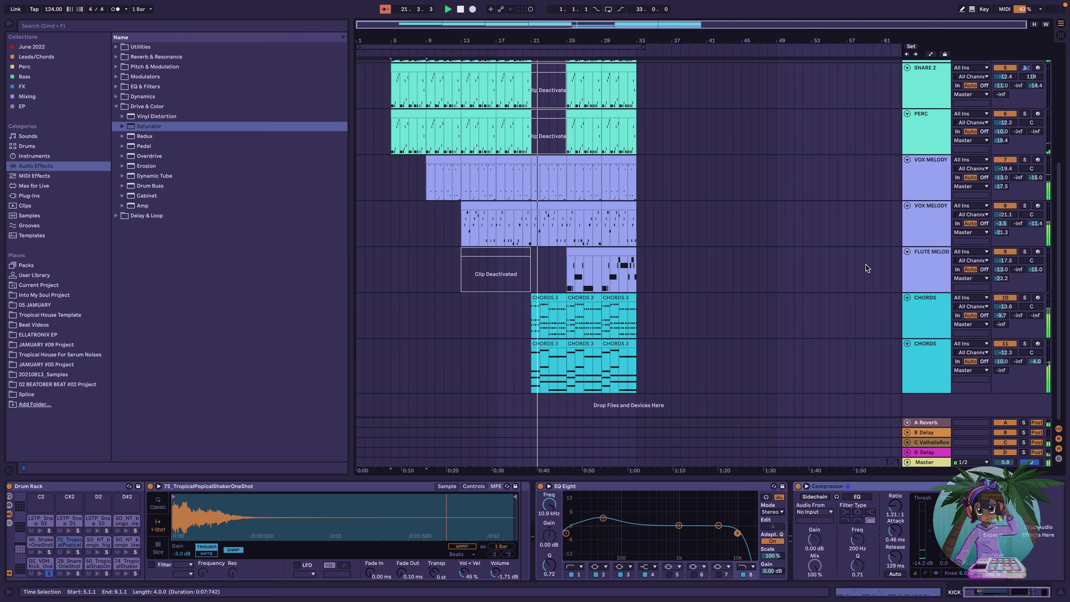
Lower CHORDS track 11's volume to -14.1 dB and raise CHORDS track 10's volume to -11.1 dB
left_click_drag(1005, 353, 1005, 358)
left_click_drag(1011, 312, 1011, 307)
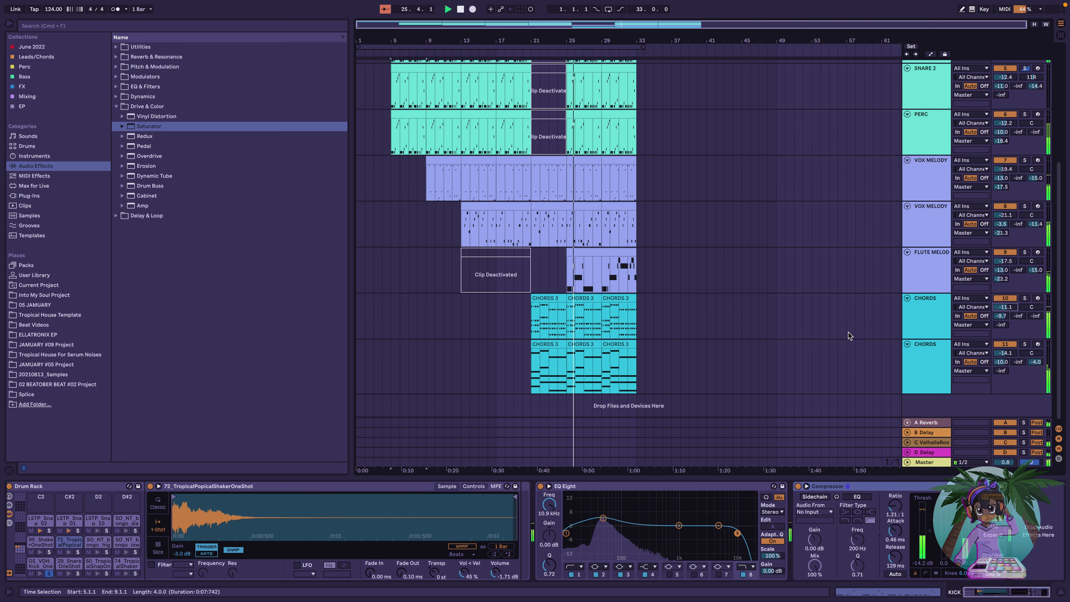
Add a Saturator after the Delay on the FLUTE MELODY track
left_click(930, 263)
scroll(933, 530, "right", 2)
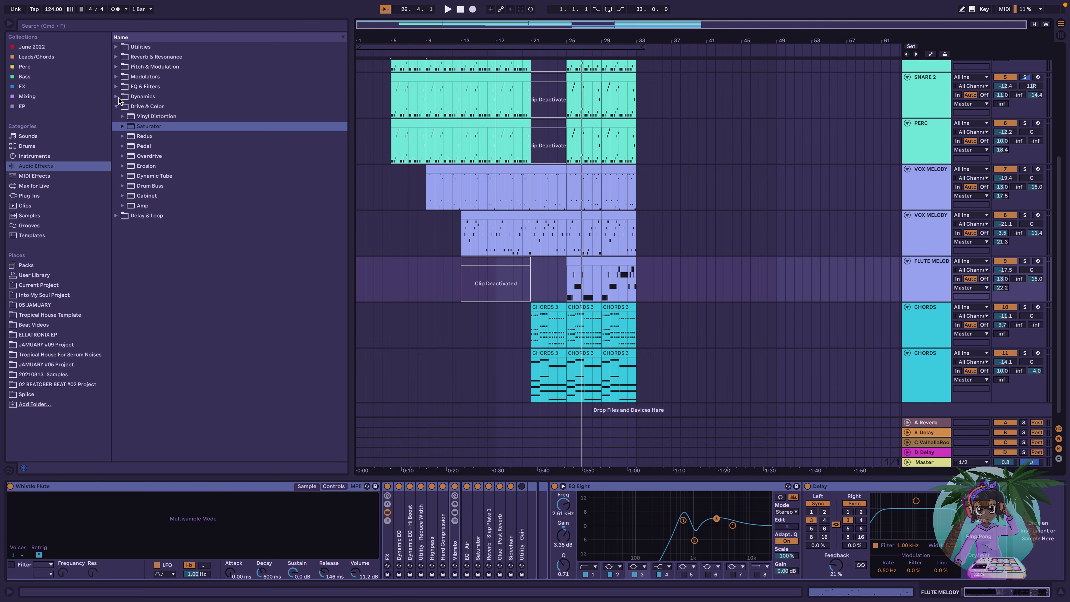
double_click(132, 126)
key("space")
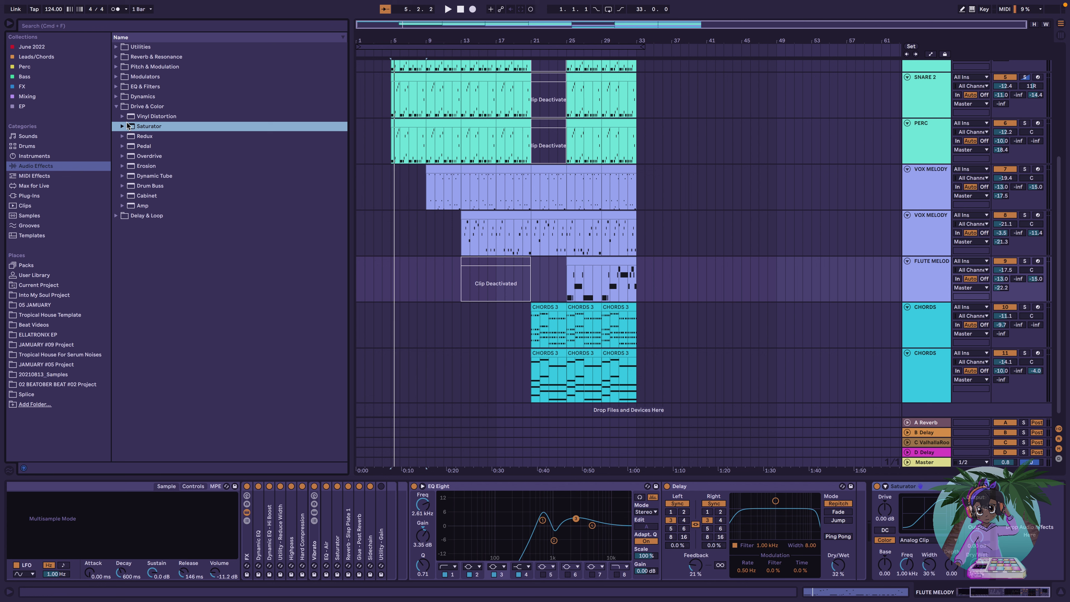
Add a second EQ Eight to the FLUTE MELODY track and place it between the Delay and the Saturator
left_click(116, 87)
left_click(134, 97)
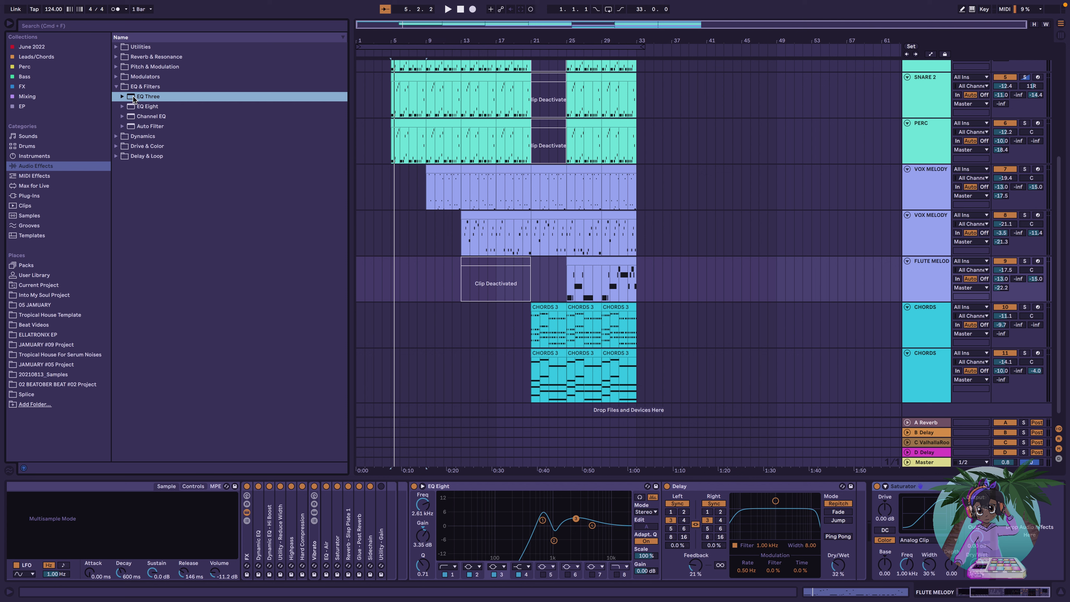
double_click(133, 108)
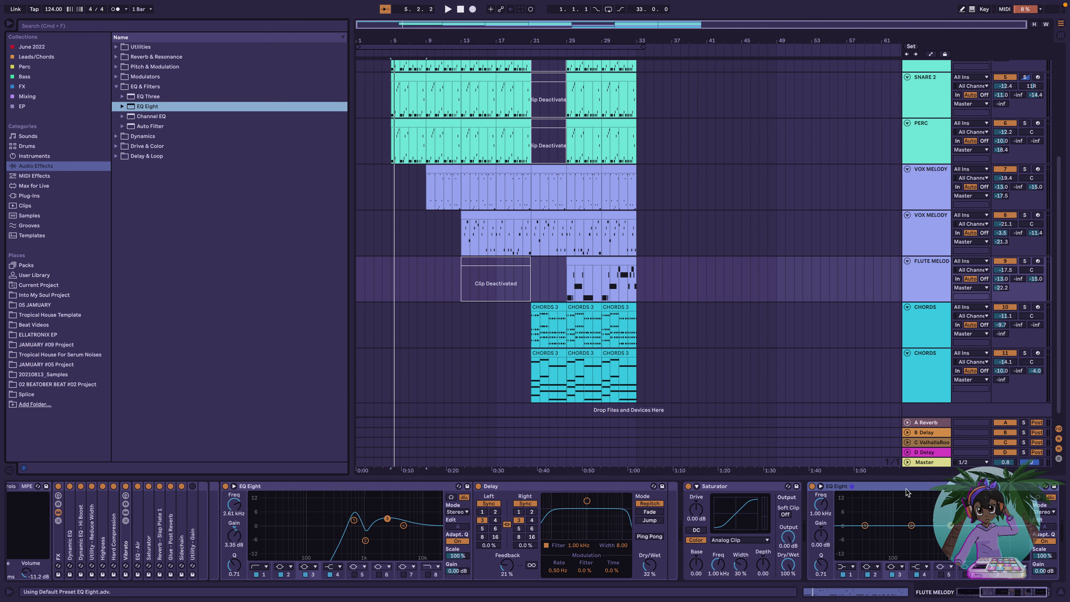
left_click_drag(910, 491, 681, 513)
left_click_drag(766, 545, 766, 546)
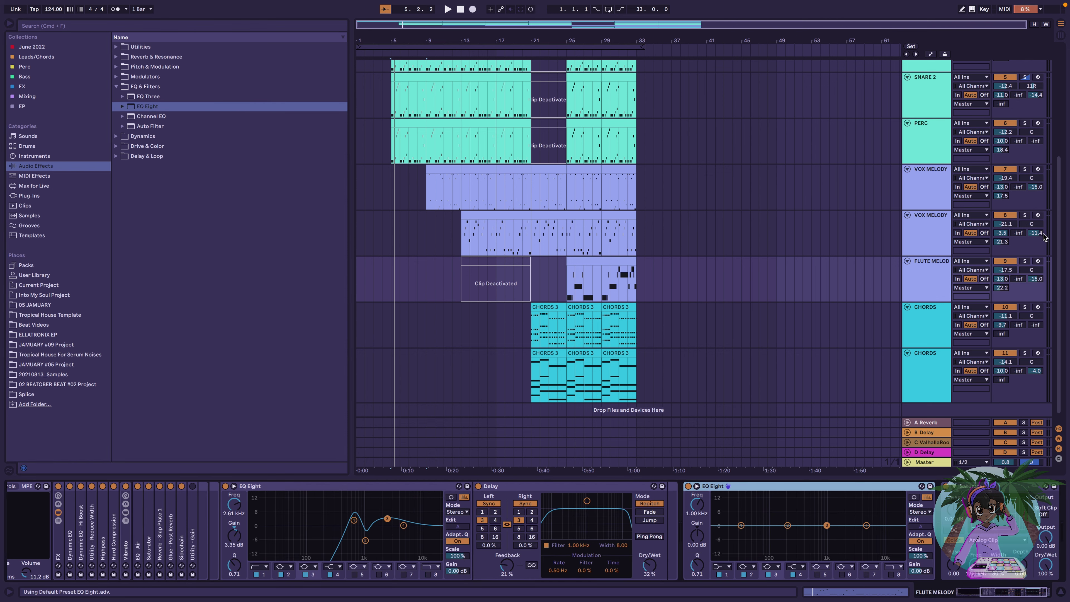
Solo FLUTE MELODY, play it from bar 25 and set the new EQ Eight's band 1 to a low cut at about 495 Hz
left_click(1025, 261)
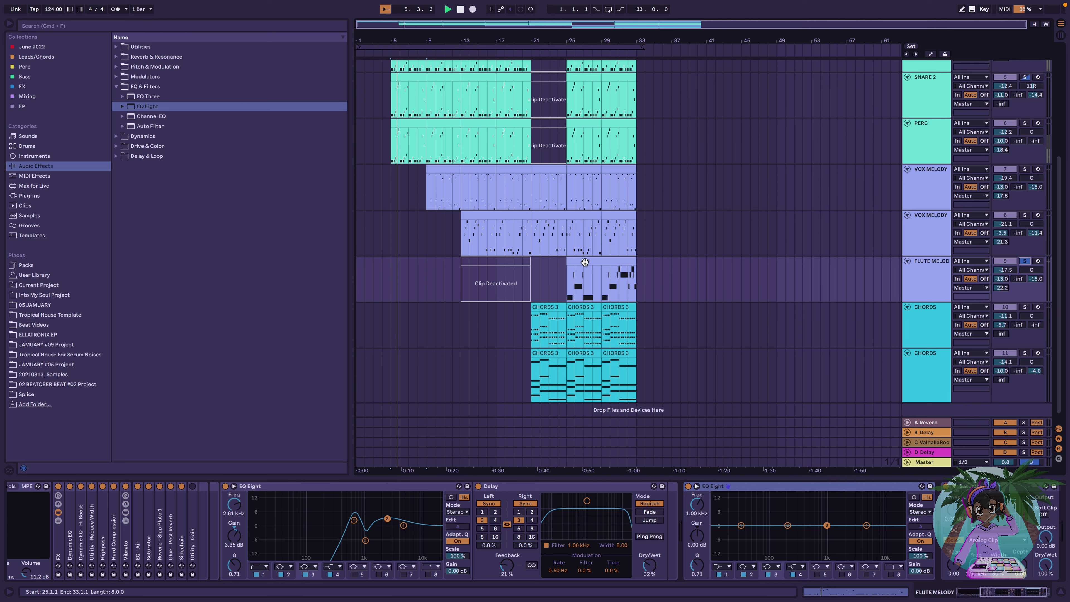
key("space")
left_click(725, 566)
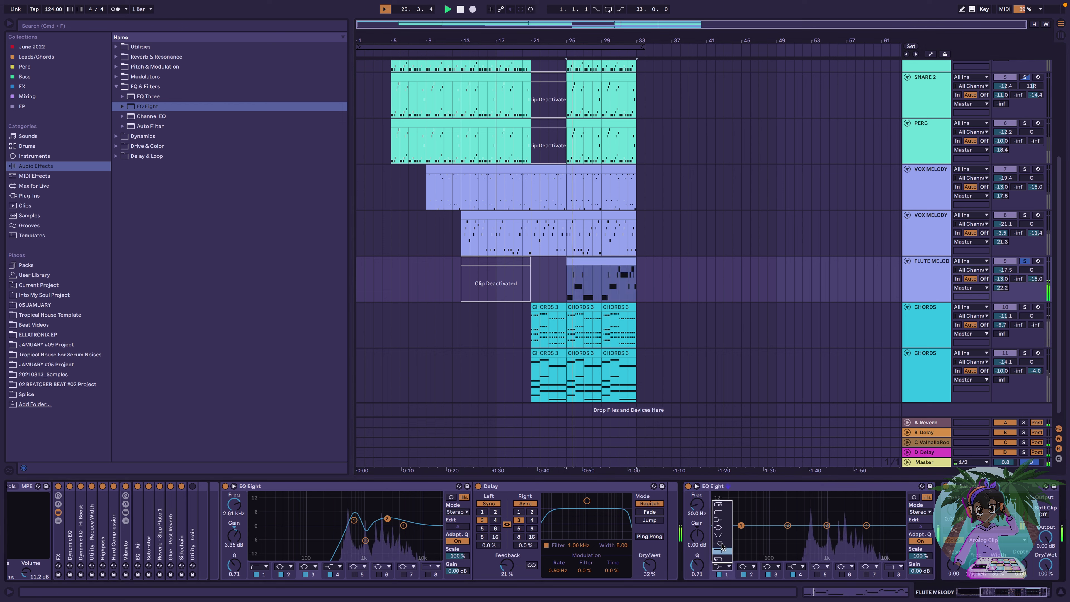
left_click(725, 515)
left_click_drag(741, 526, 809, 523)
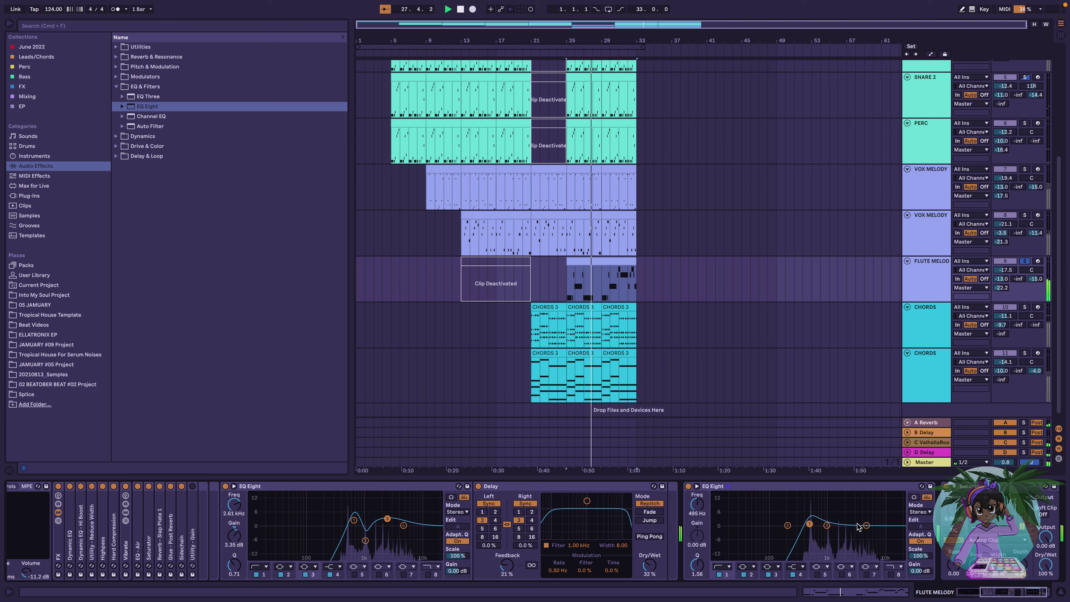
Enable band 8 of the new EQ Eight as a high cut at about 4.84 kHz
left_click(891, 575)
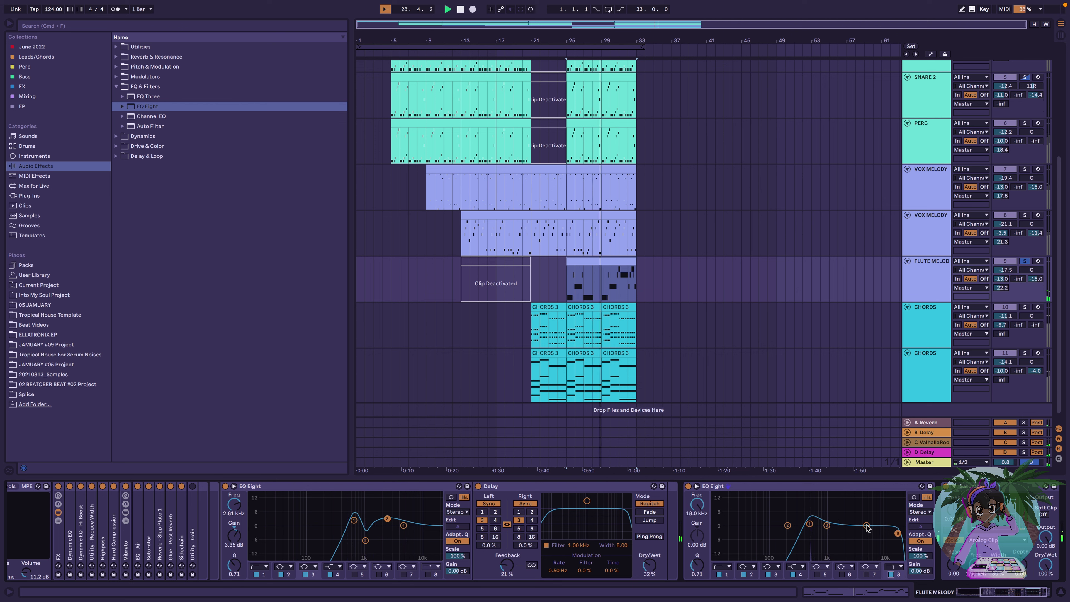
left_click(867, 526)
left_click_drag(896, 535, 866, 523)
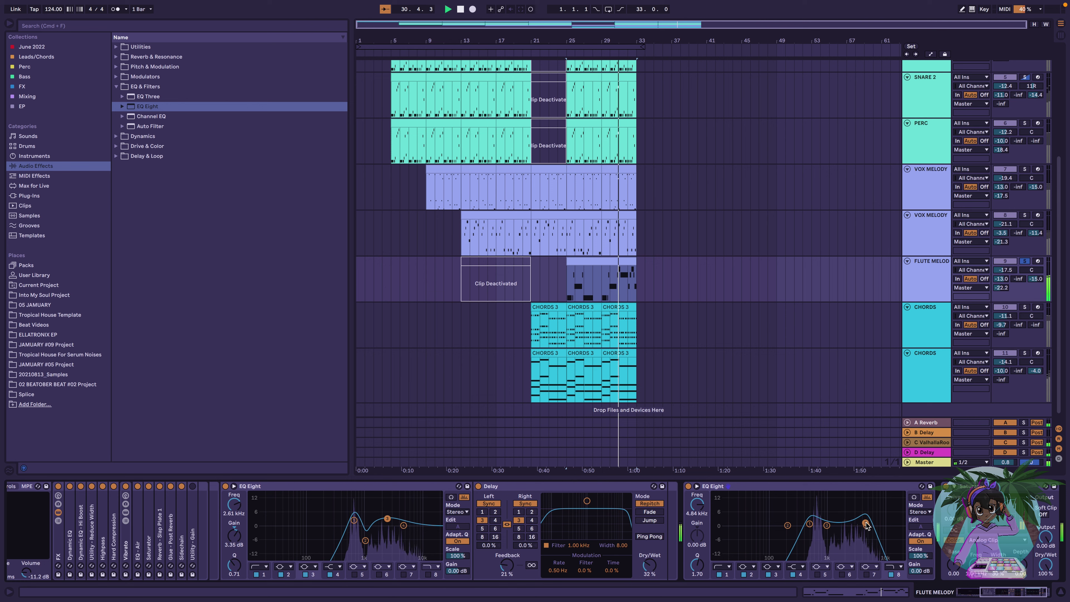
Try lowering the new EQ Eight's low cut to about 337 Hz and cutting band 3 by 8.55 dB around 1.16 kHz
scroll(844, 527, "right", 2)
left_click_drag(775, 526, 748, 523)
key("space")
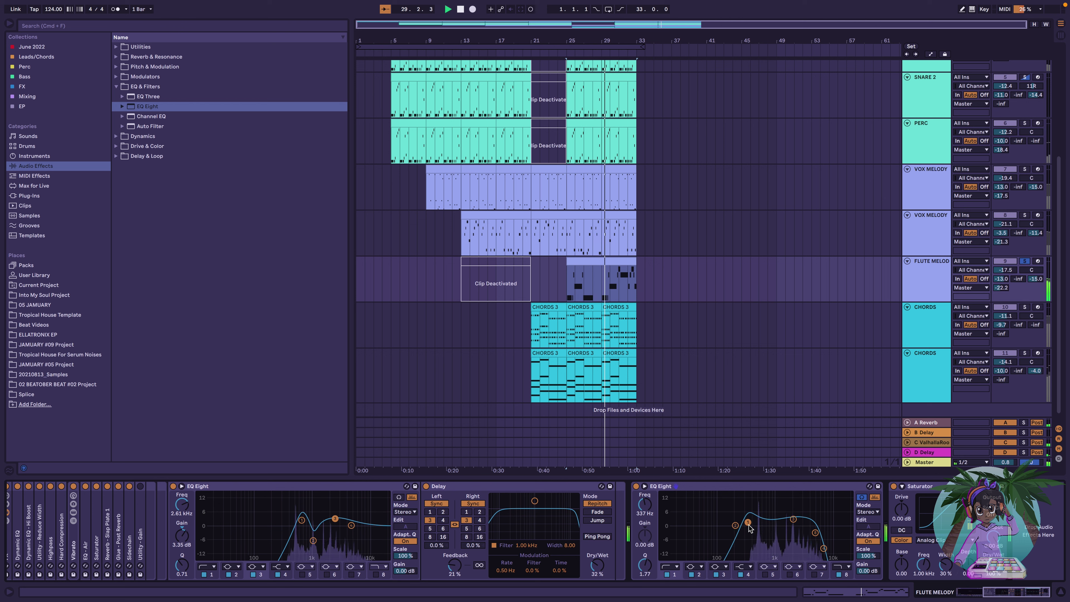
left_click_drag(766, 526, 779, 544)
left_click_drag(649, 562, 649, 549)
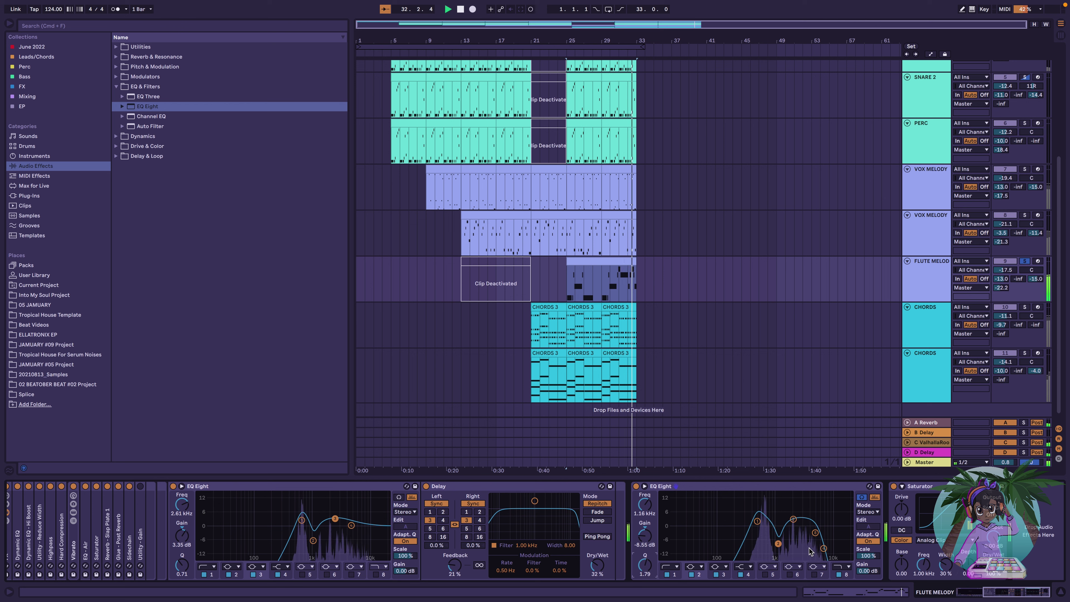
Undo the latest band adjustments in the flute's second EQ Eight
key("super+z")
key("super+z")
key("super+z")
key("super+z")
key("super+z")
key("super+z")
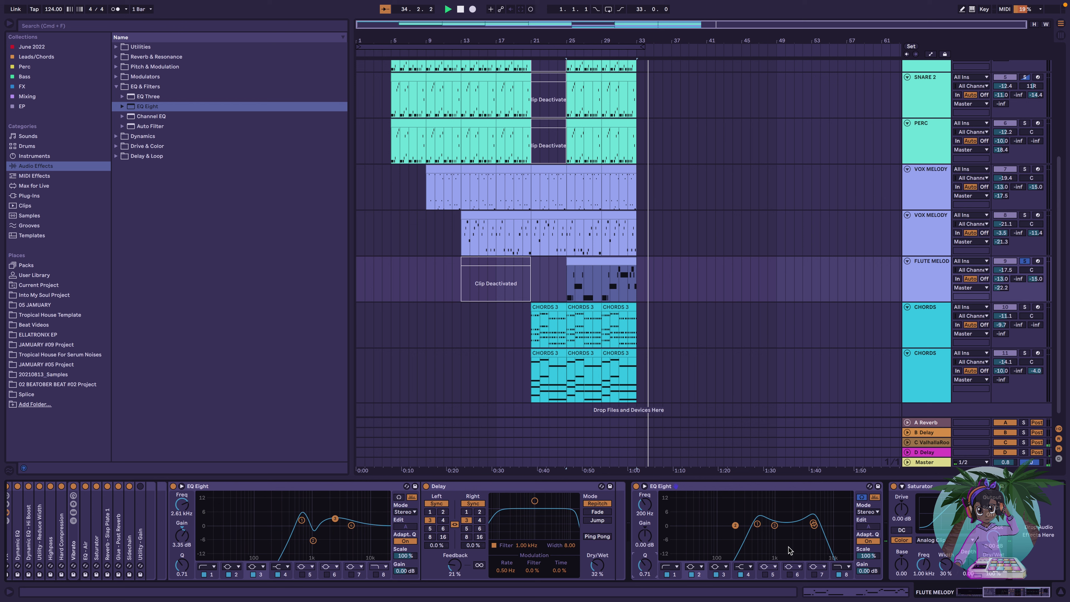
Play back the soloed flute and set its Saturator Drive to 4.00 dB
key("space")
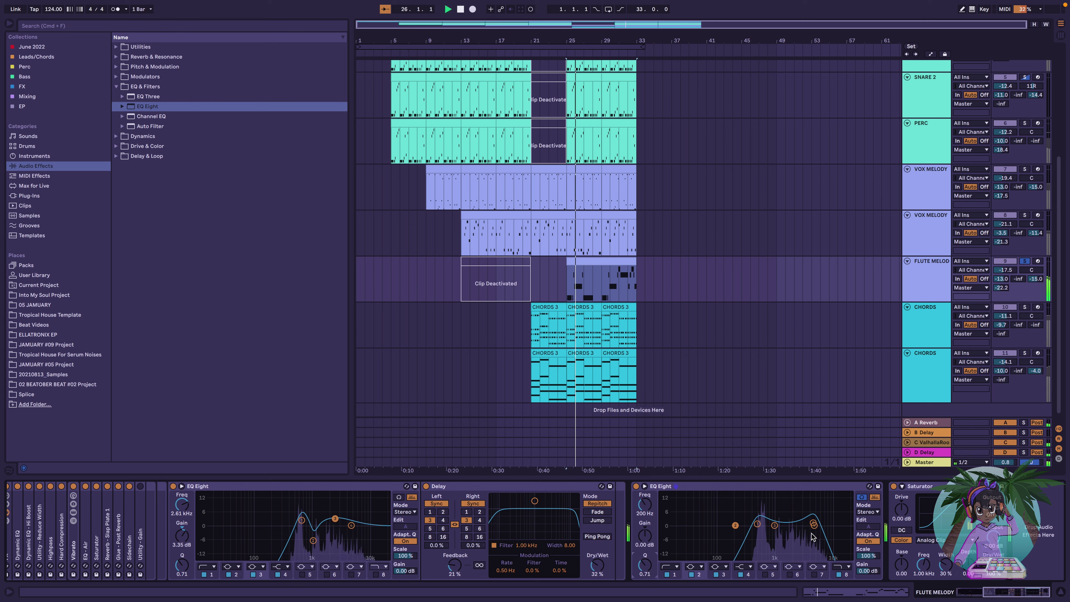
left_click_drag(901, 510, 902, 500)
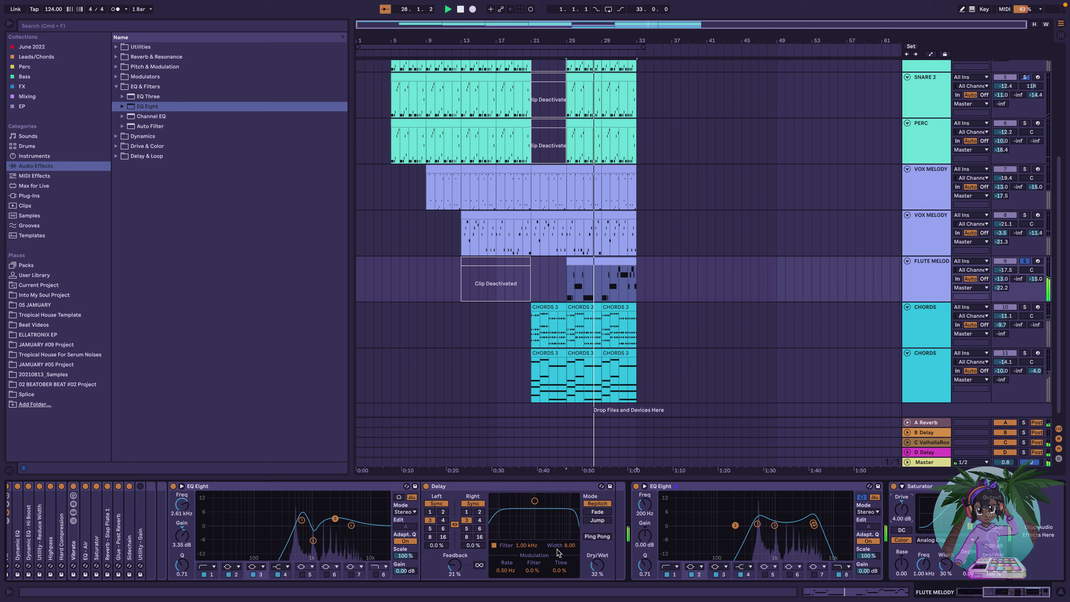
Look through the Whistle Flute instrument racks and the sampler's display views at the start of the device chain
scroll(476, 541, "left", 10)
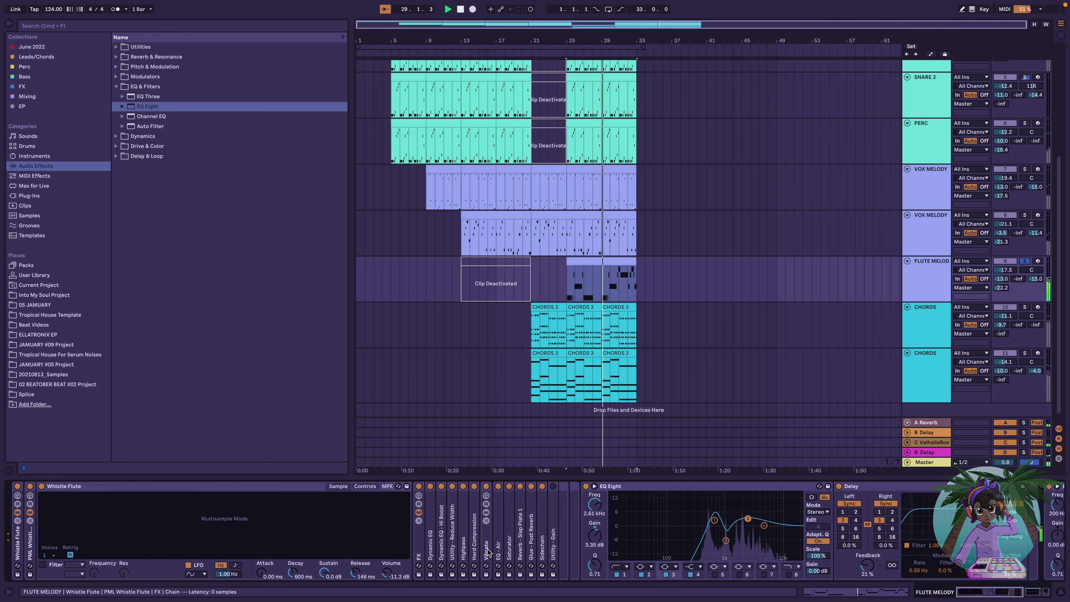
left_click(19, 546)
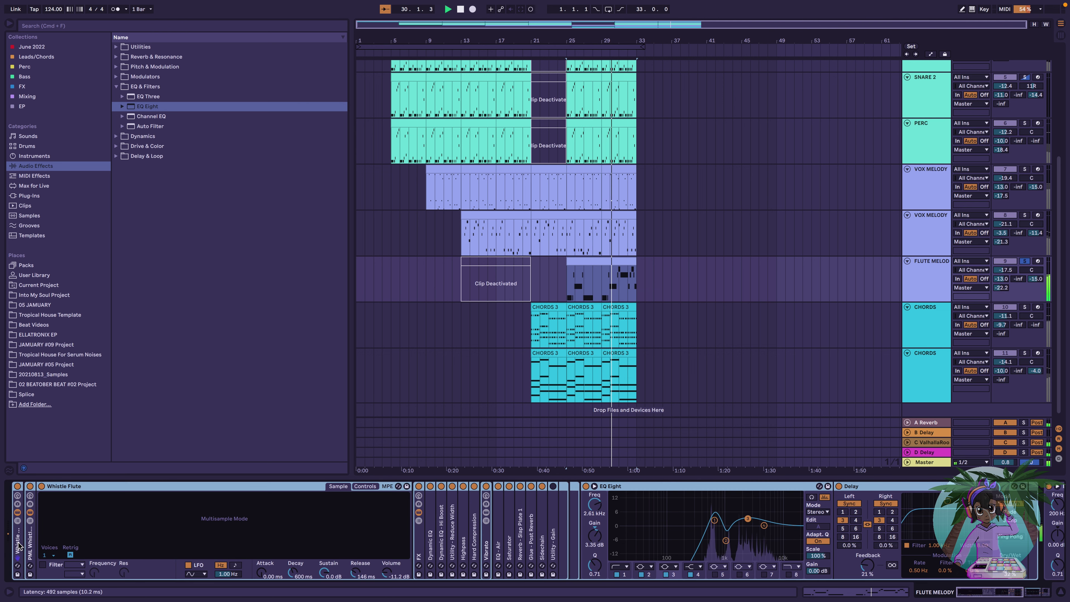
double_click(18, 546)
double_click(18, 547)
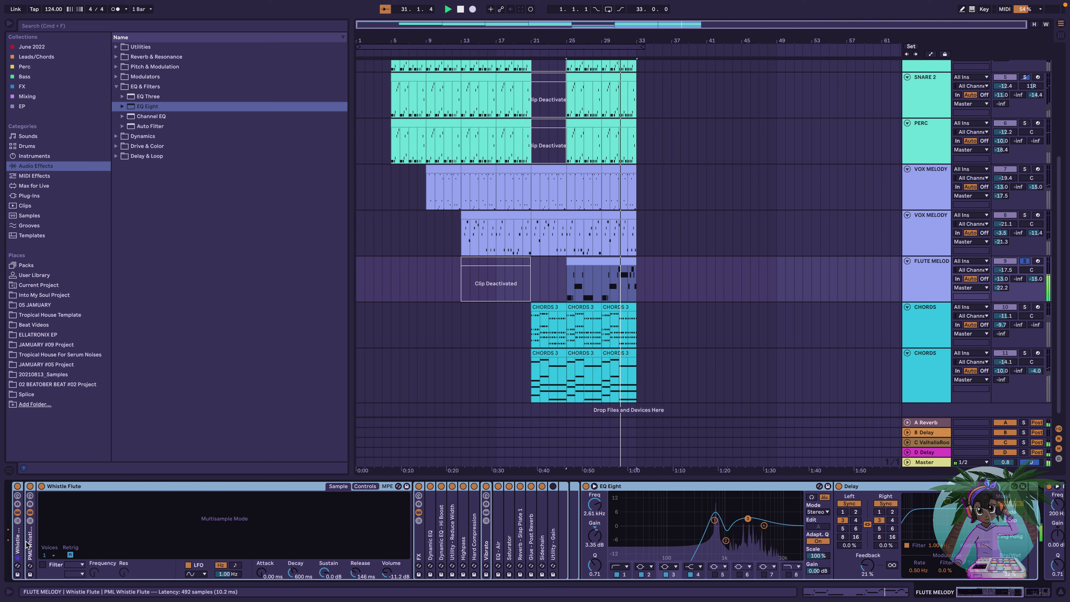
double_click(27, 544)
double_click(27, 545)
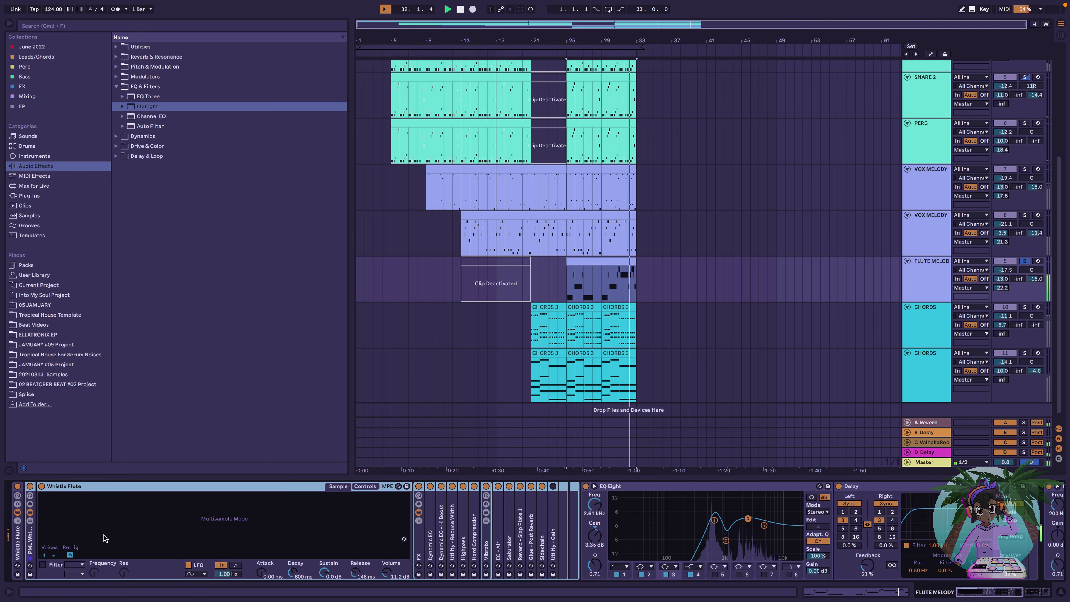
left_click(365, 487)
left_click(341, 487)
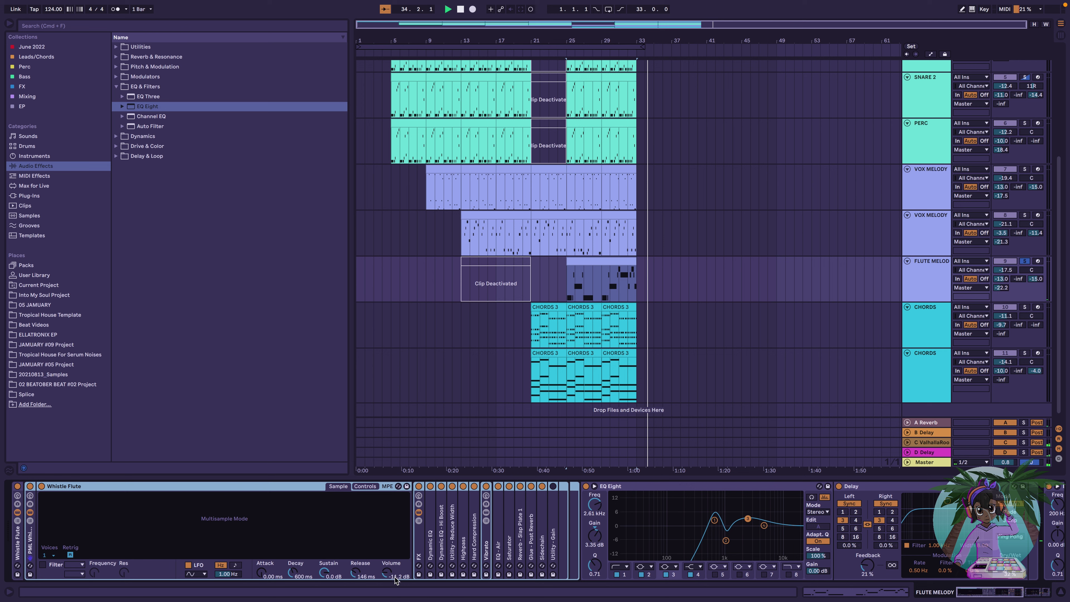
Set the Whistle Flute sampler's Attack to 1.37 ms while auditioning the soloed flute
key("space")
key("space")
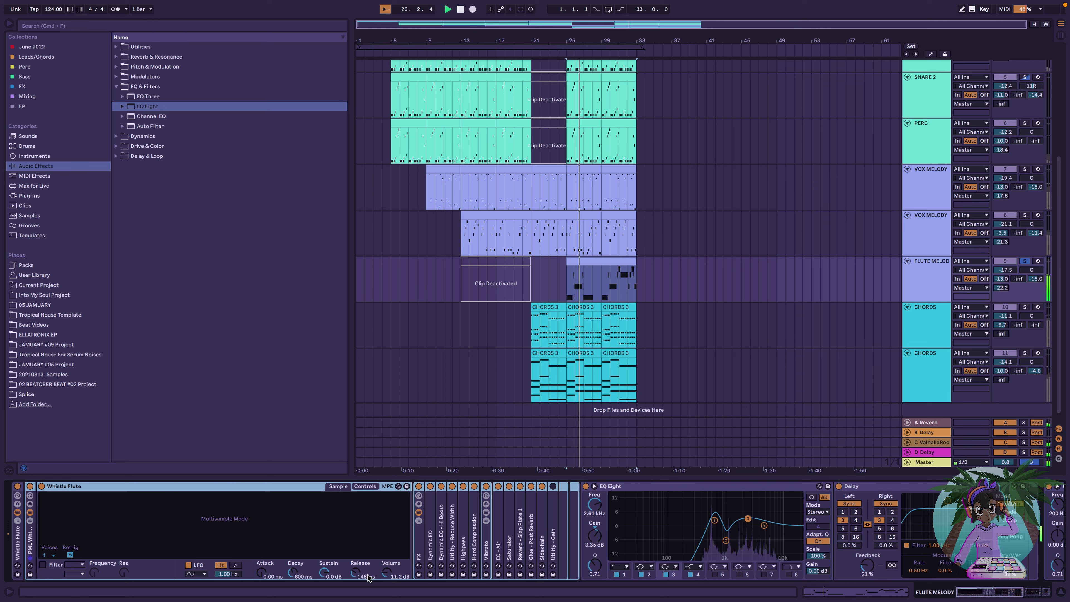
left_click_drag(262, 573, 261, 566)
key("space")
key("space")
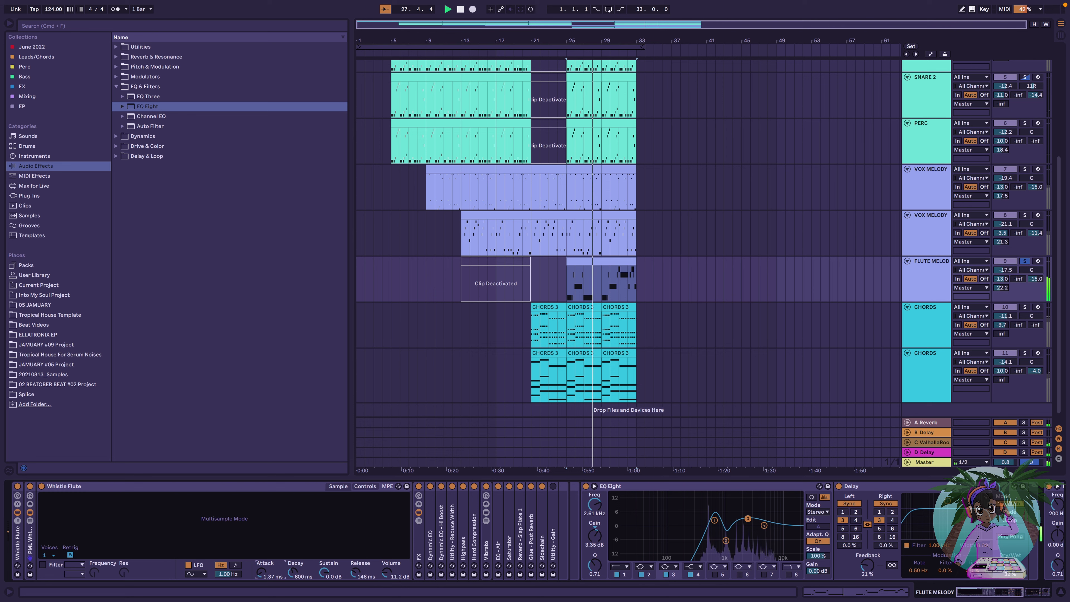
left_click_drag(261, 572, 261, 572)
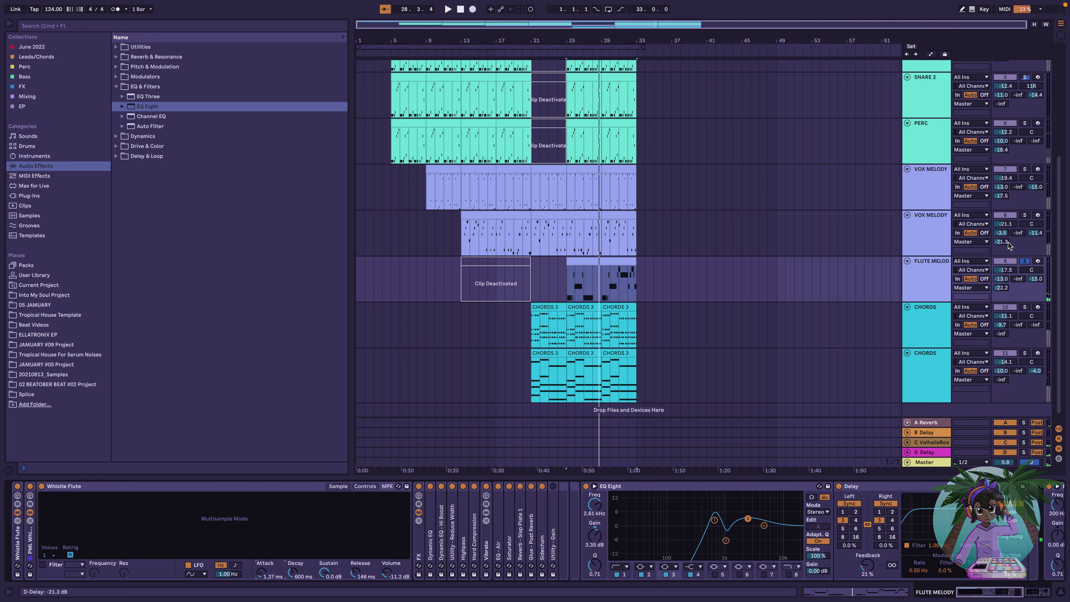
Unsolo FLUTE MELODY, raise its volume to -10.8 dB and play it with the full mix
left_click(591, 291)
key("space")
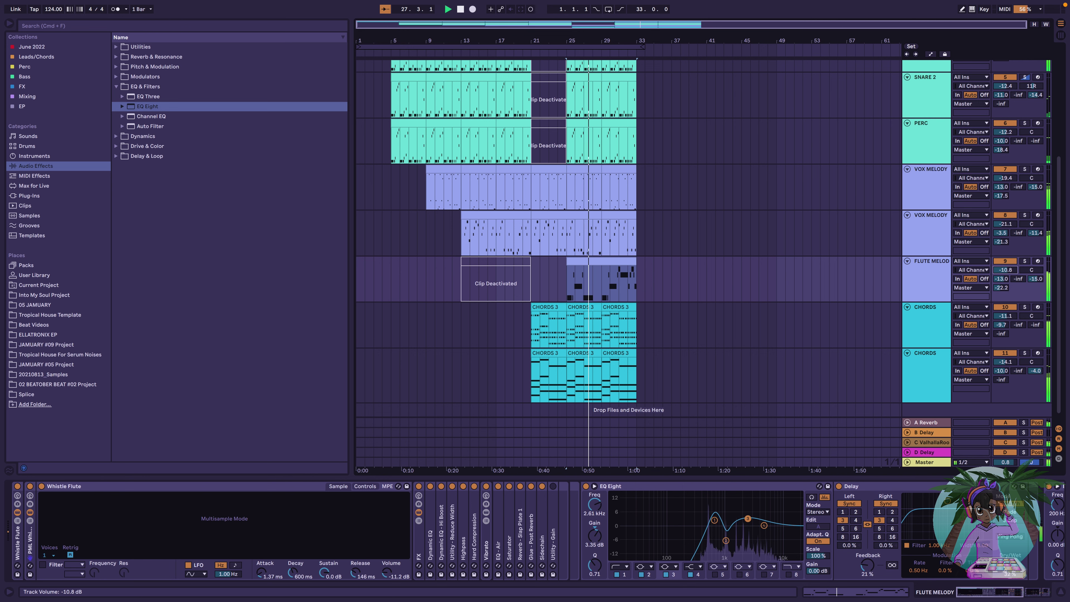
Set CHORDS track 1's volume to -17.2 dB and replay from bar 25 to check the balance across the tracks
scroll(837, 350, "down", 1)
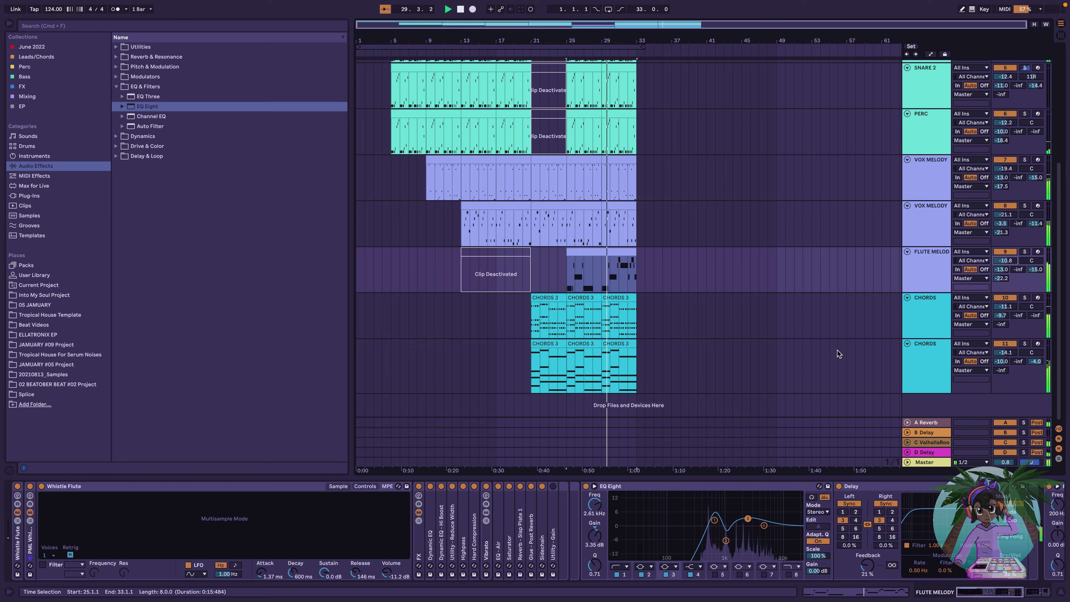
scroll(837, 350, "up", 5)
left_click_drag(1006, 73, 1006, 68)
key("space")
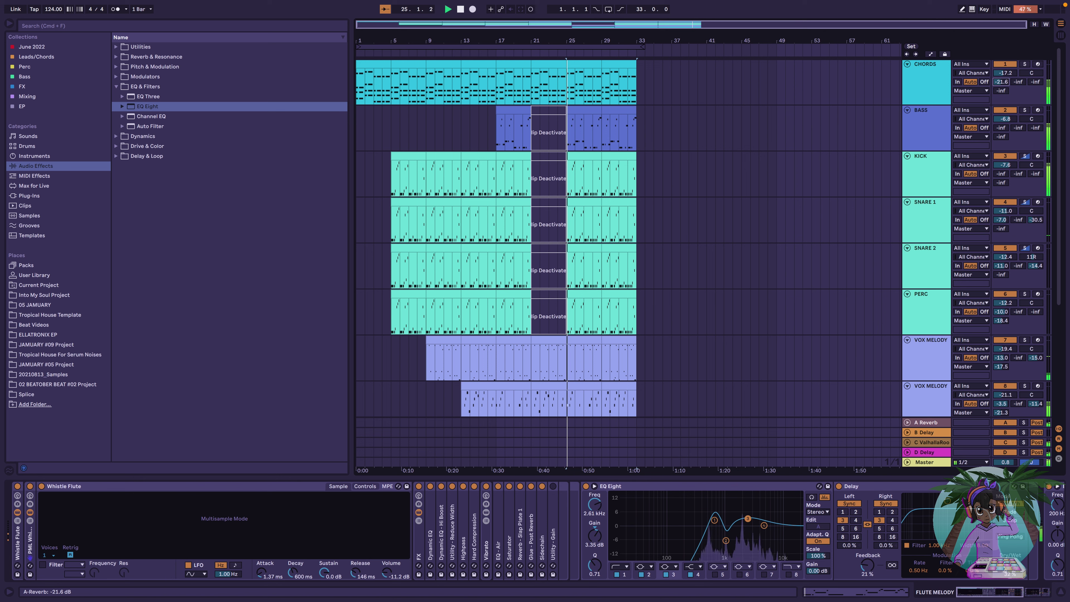
scroll(869, 163, "down", 5)
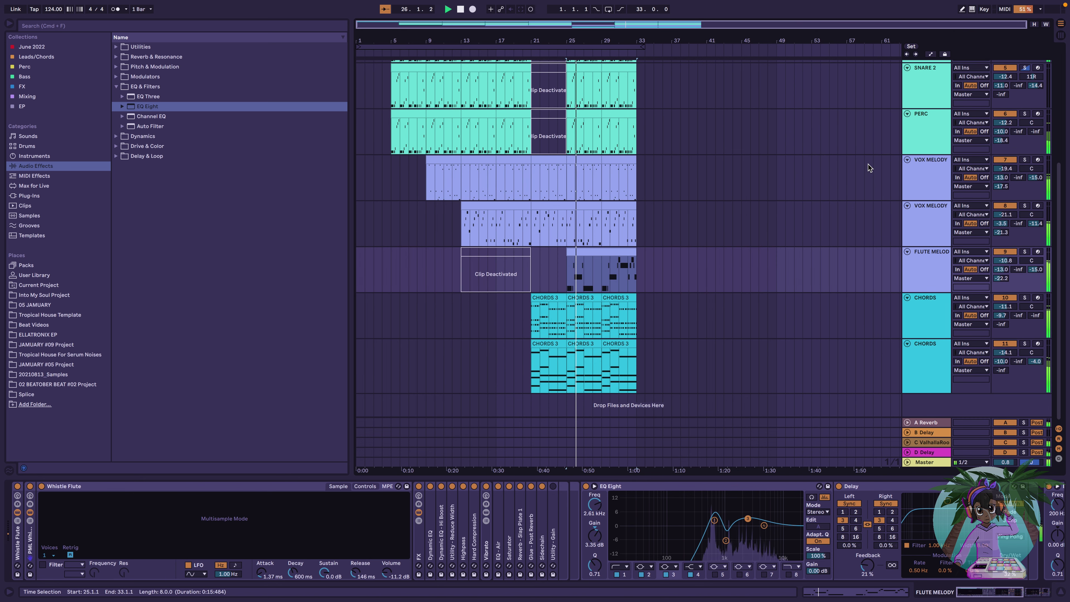
scroll(871, 167, "up", 5)
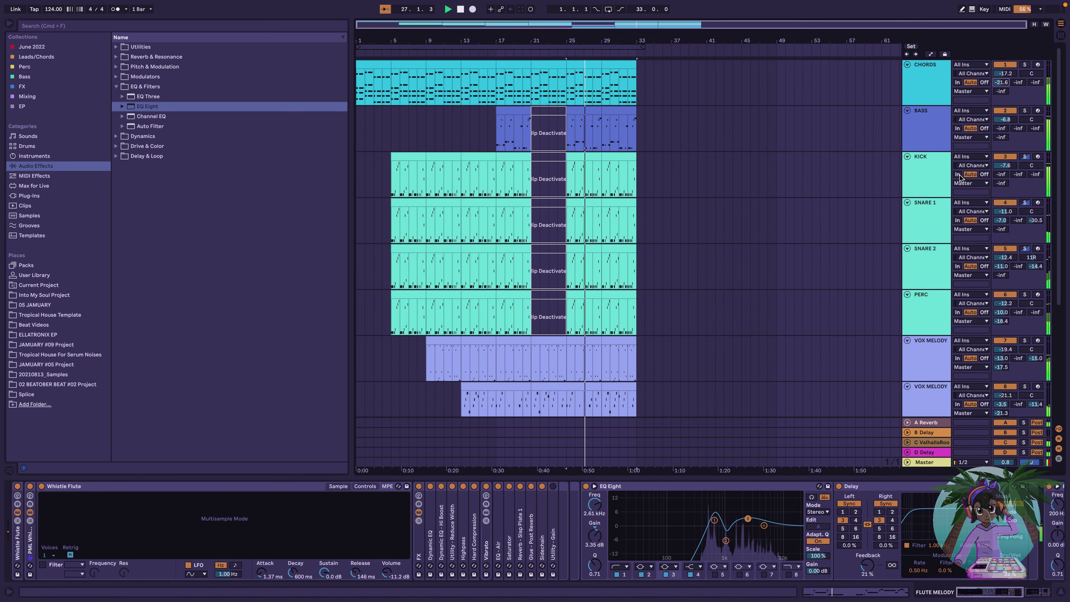
Switch to the Session View mixer and review the levels of all tracks
key("Tab")
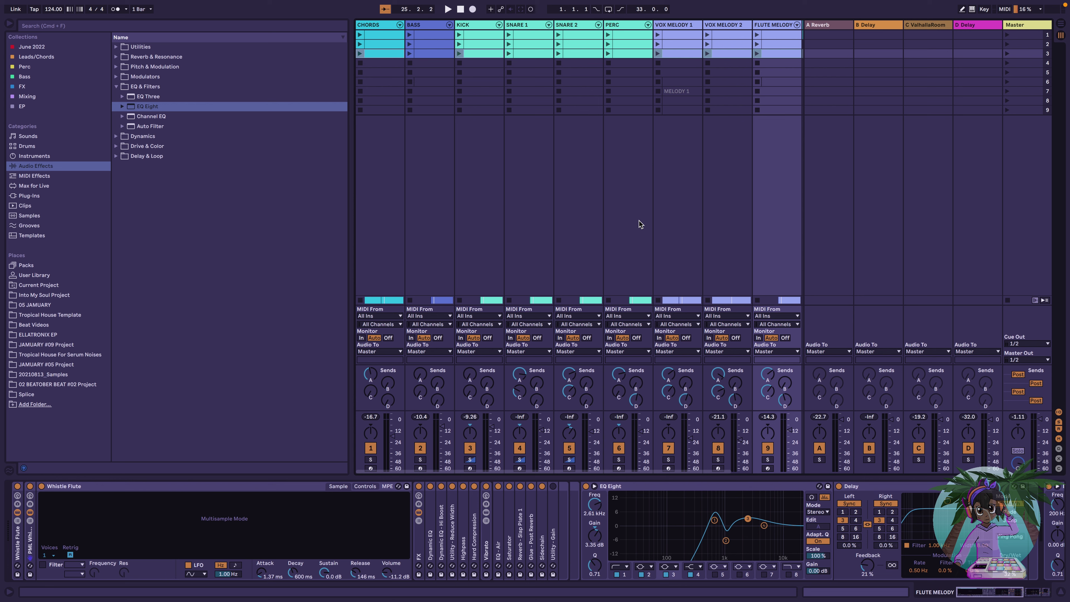
key("space")
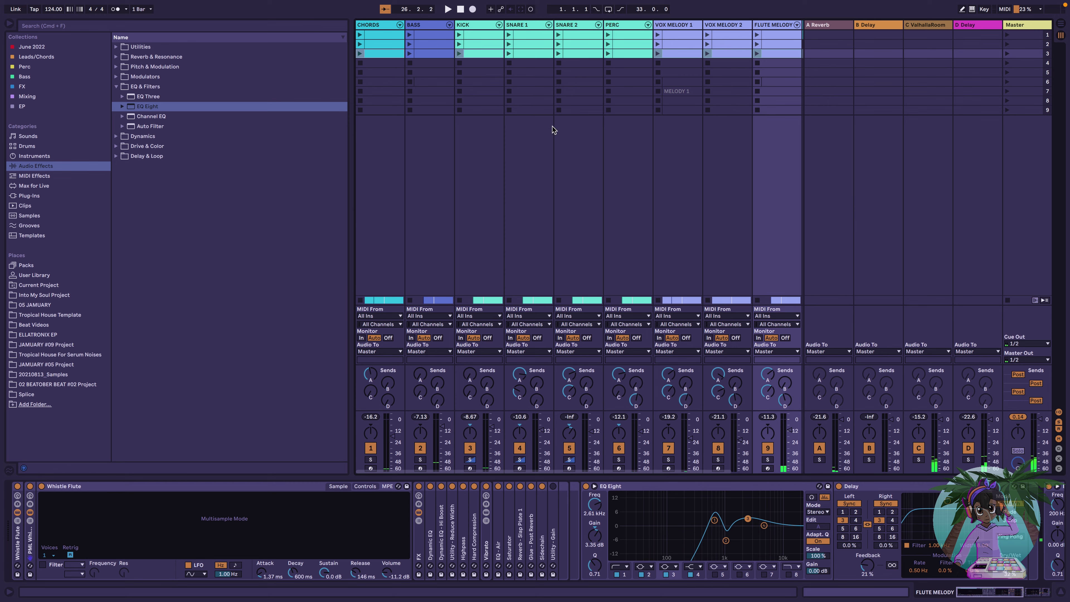
scroll(558, 126, "right", 4)
scroll(558, 126, "left", 4)
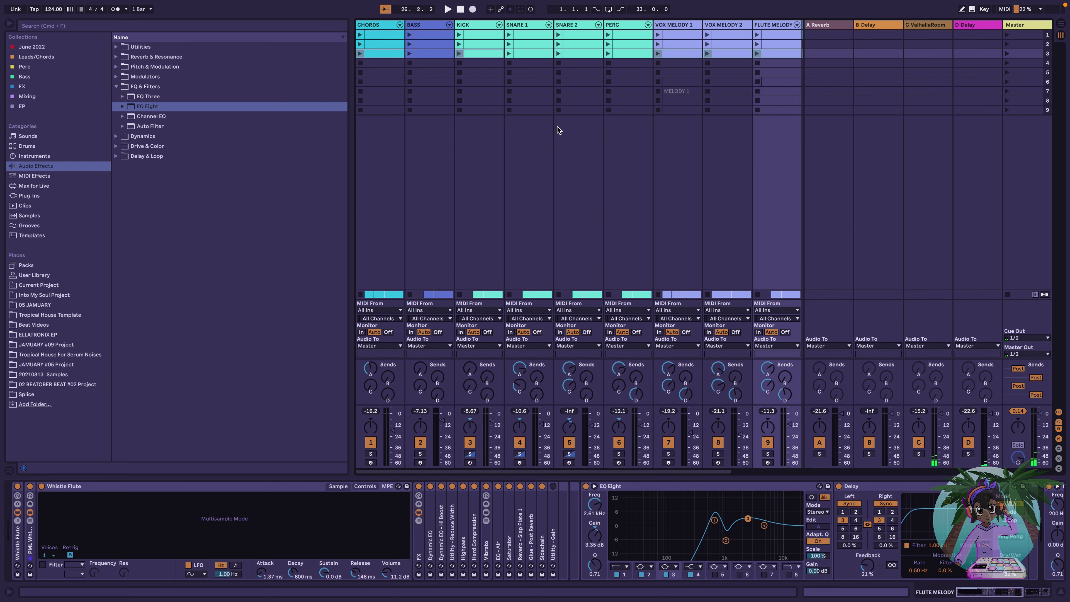
Select all tracks from CHORDS 1 to CHORDS 11 and lower their volumes together, bringing track 1 to -24.0 dB, and check the meters during playback
left_click(378, 26)
scroll(672, 111, "right", 3)
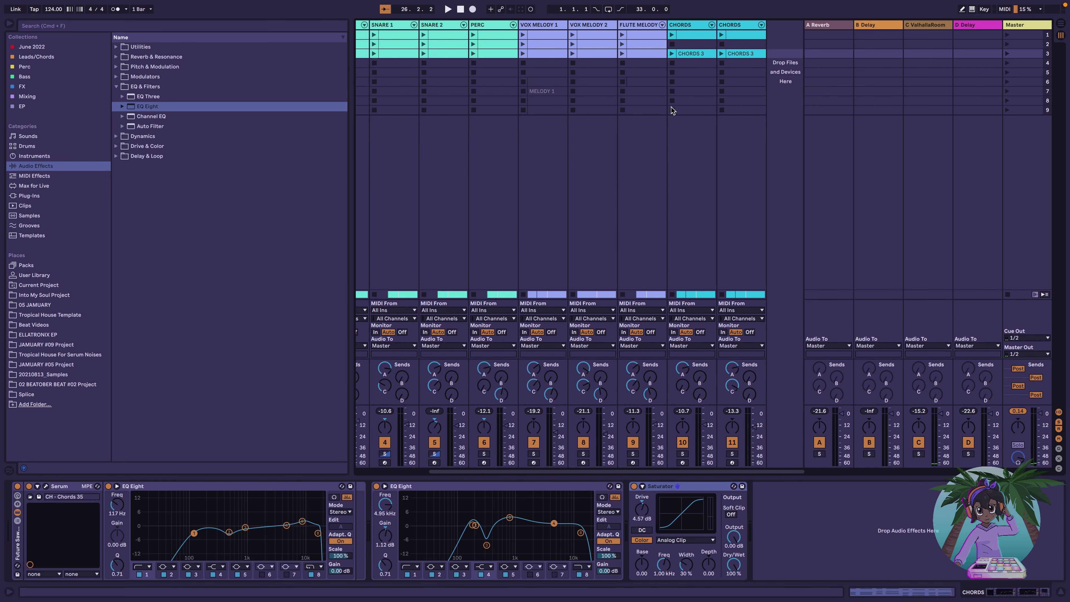
left_click(738, 26)
scroll(609, 153, "left", 3)
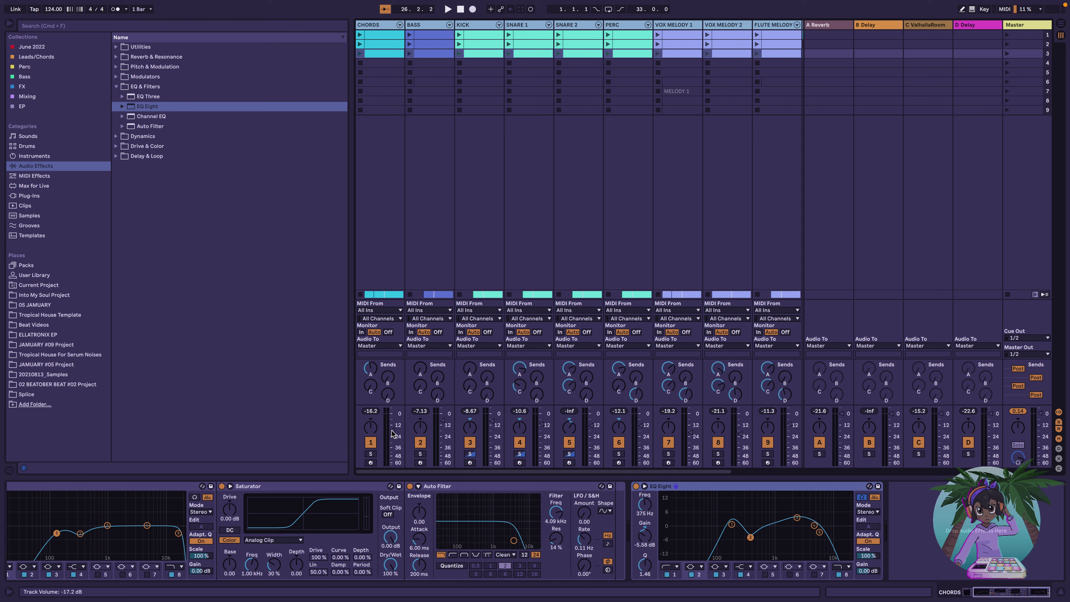
left_click_drag(392, 433, 392, 437)
key("space")
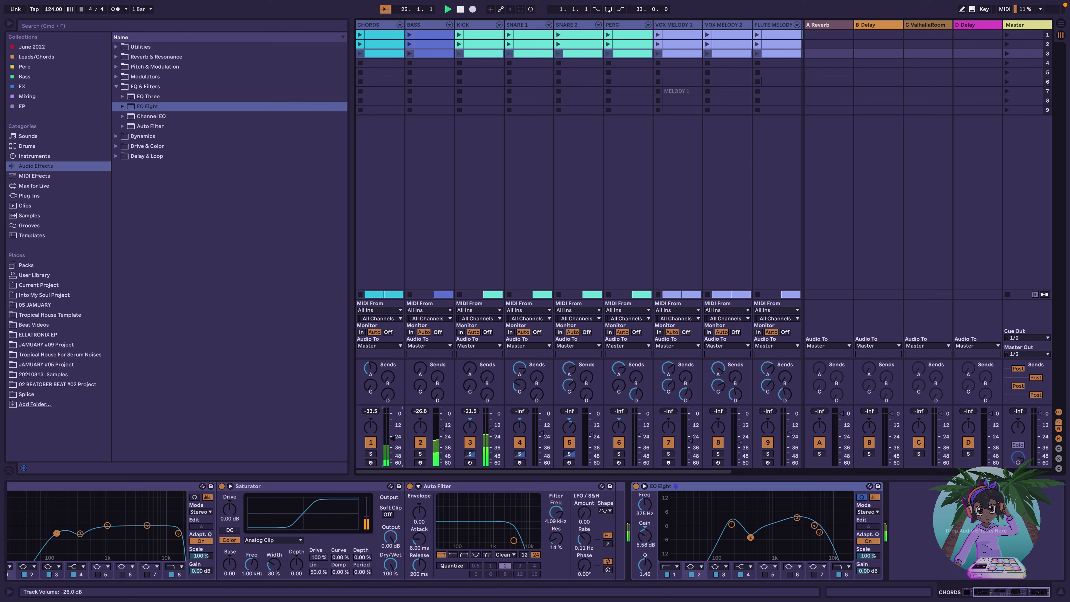
left_click_drag(392, 438, 392, 437)
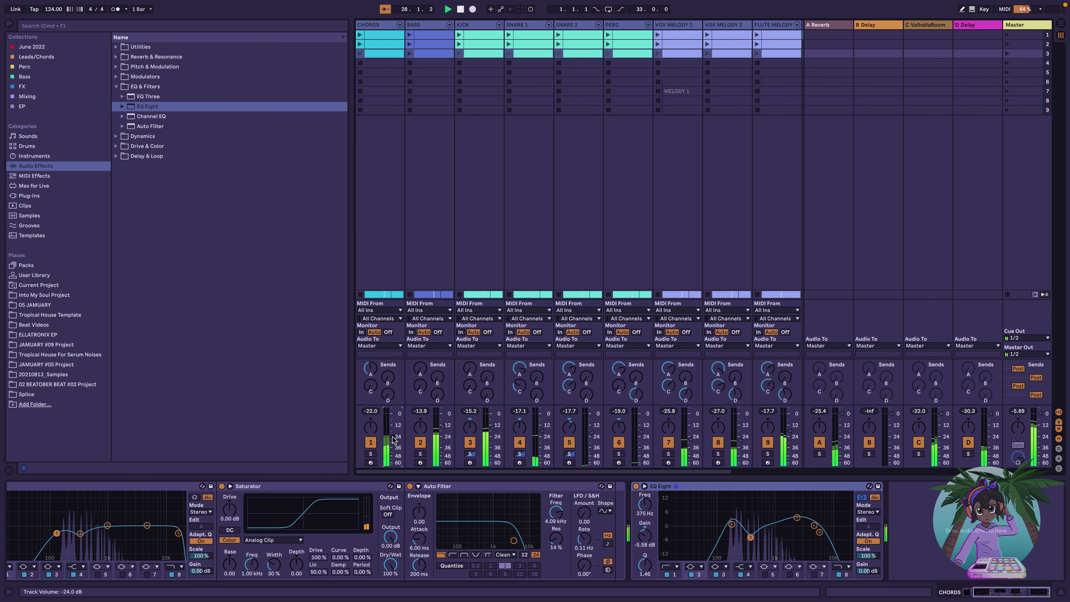
scroll(393, 437, "right", 5)
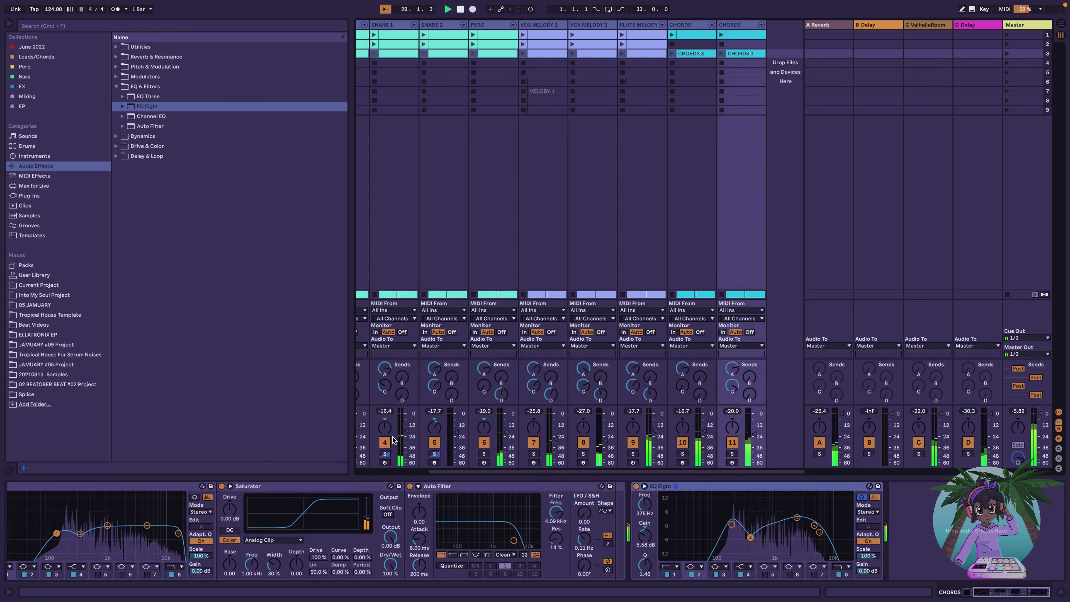
scroll(392, 440, "left", 5)
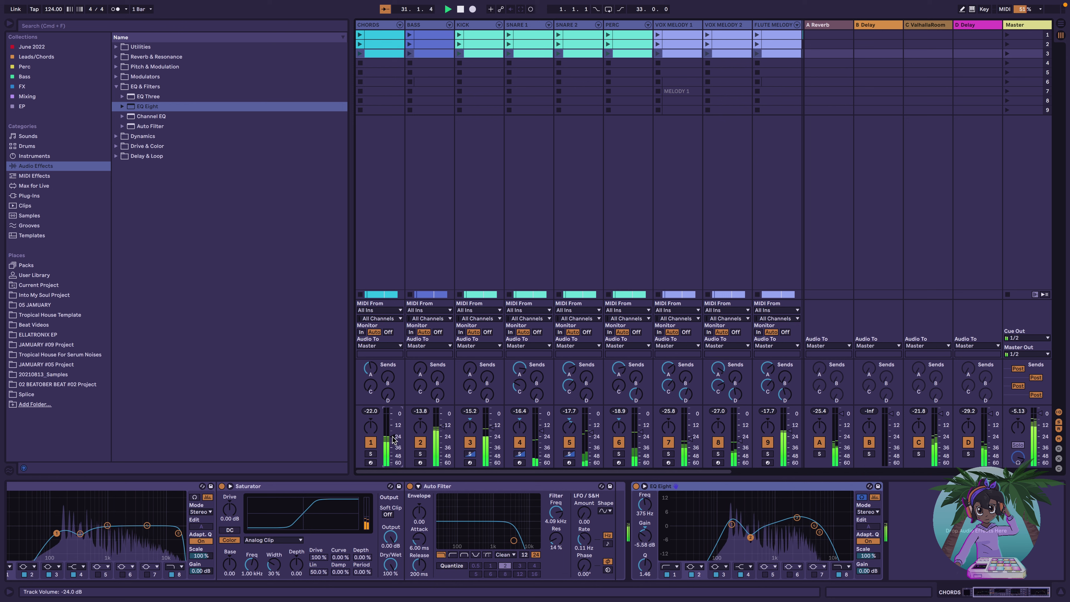
In the Arrangement View, automate VOX MELODY 1's panning to shift from centre to 10L at bar 13
left_click(1060, 28)
scroll(510, 313, "down", 4)
left_click(481, 289)
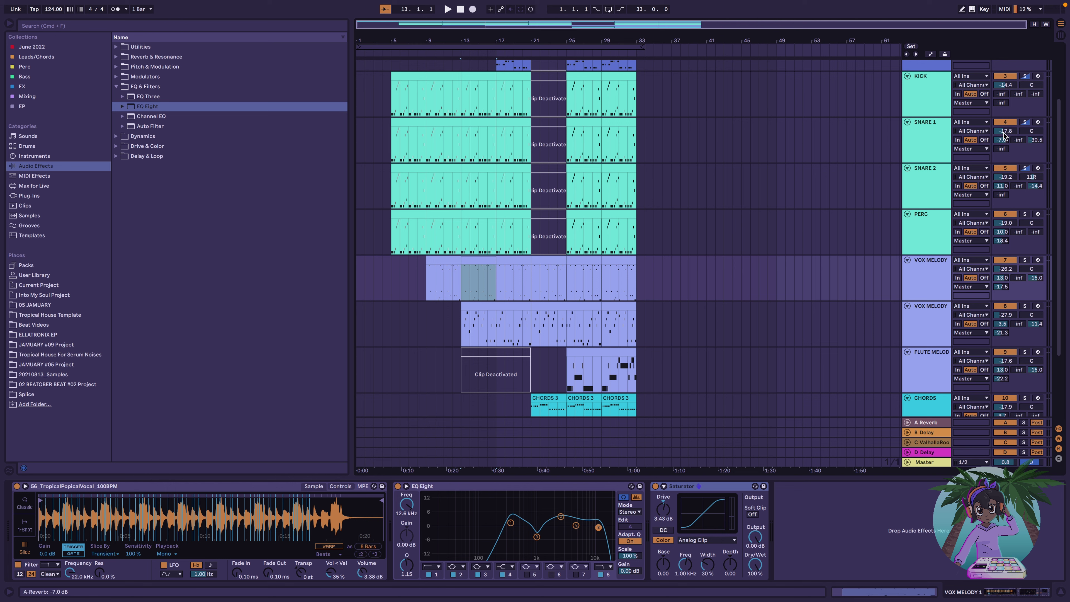
left_click(1035, 277)
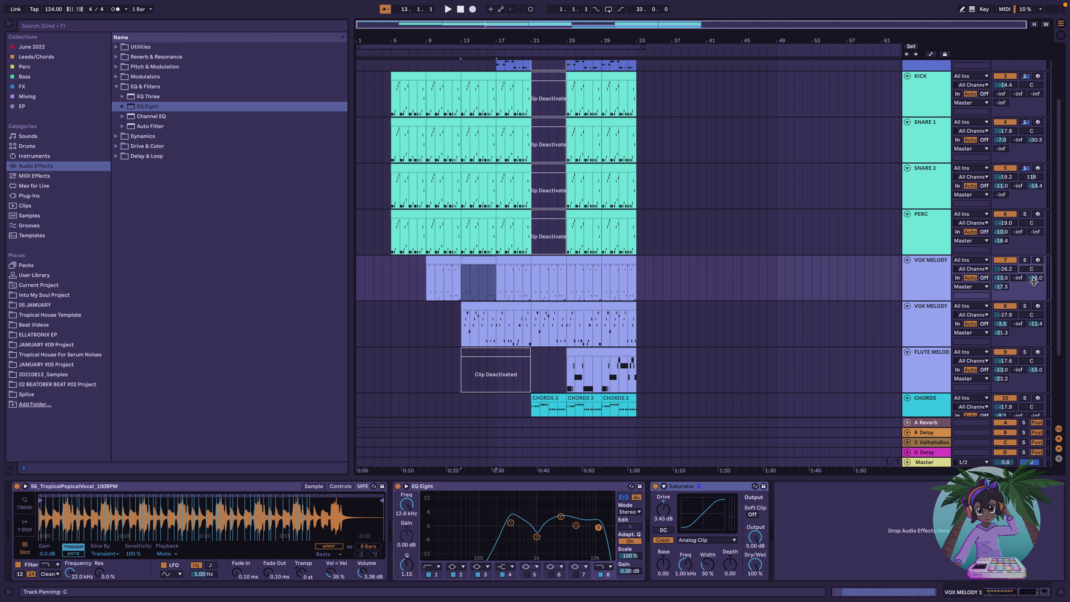
left_click(929, 55)
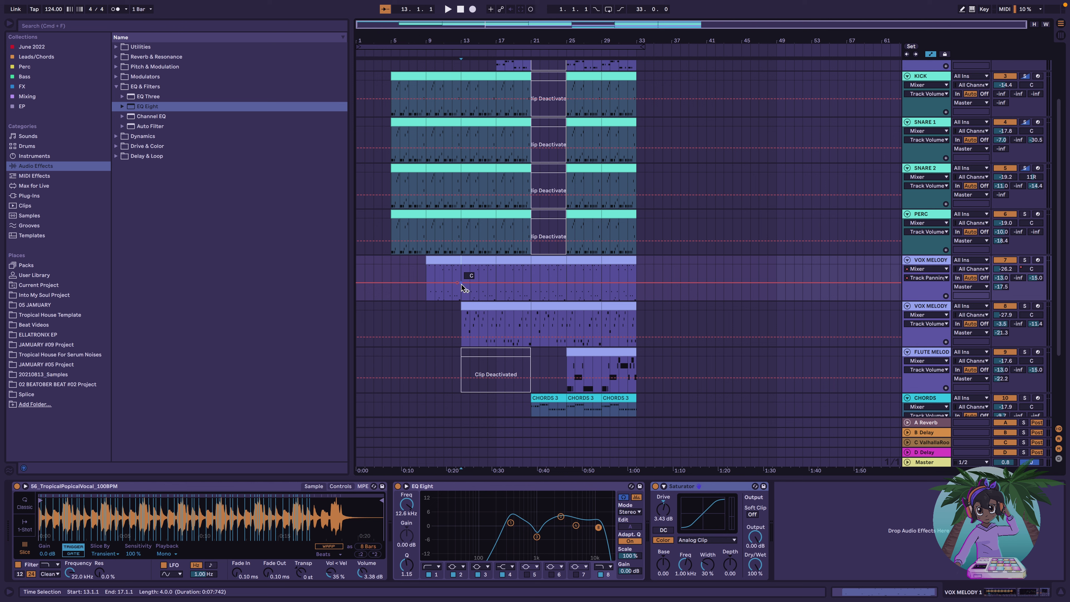
left_click_drag(462, 285, 461, 290)
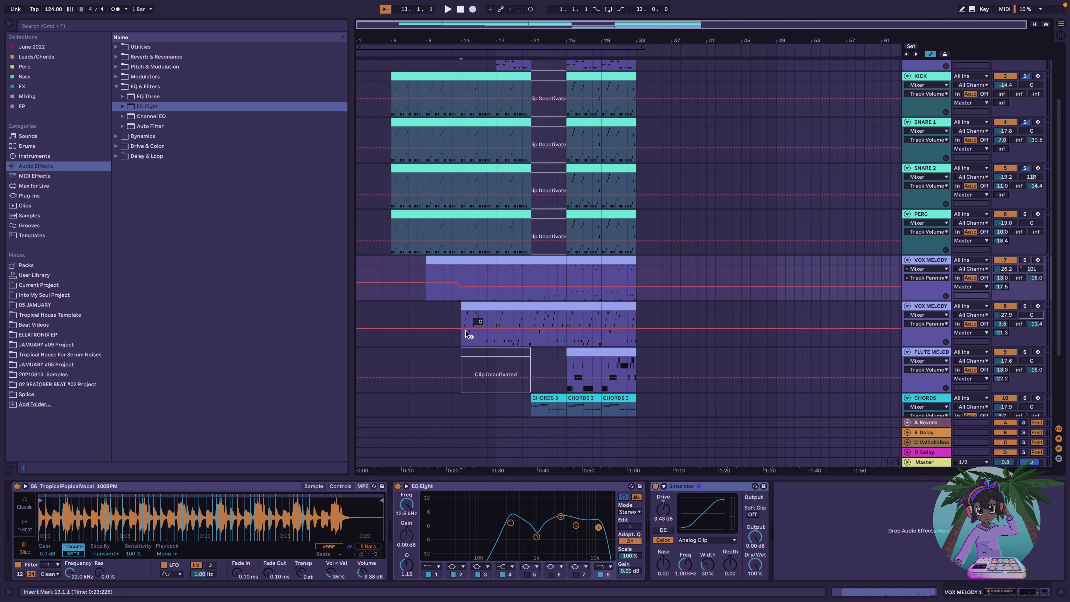
Automate VOX MELODY 2's panning to shift from centre to 13R at bar 13, and play the section from there
left_click_drag(458, 329, 460, 324)
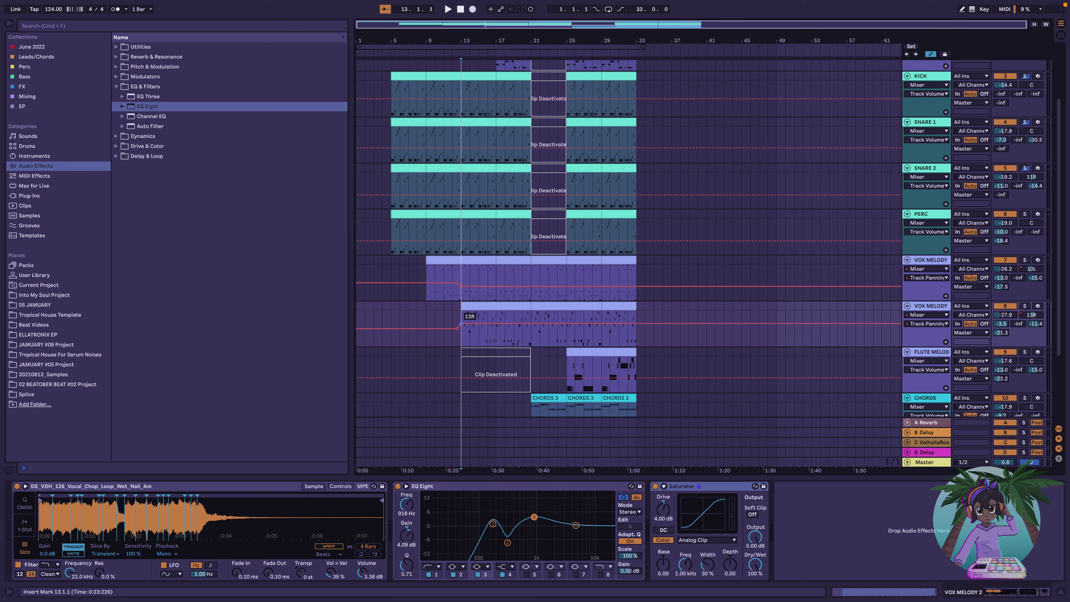
key("space")
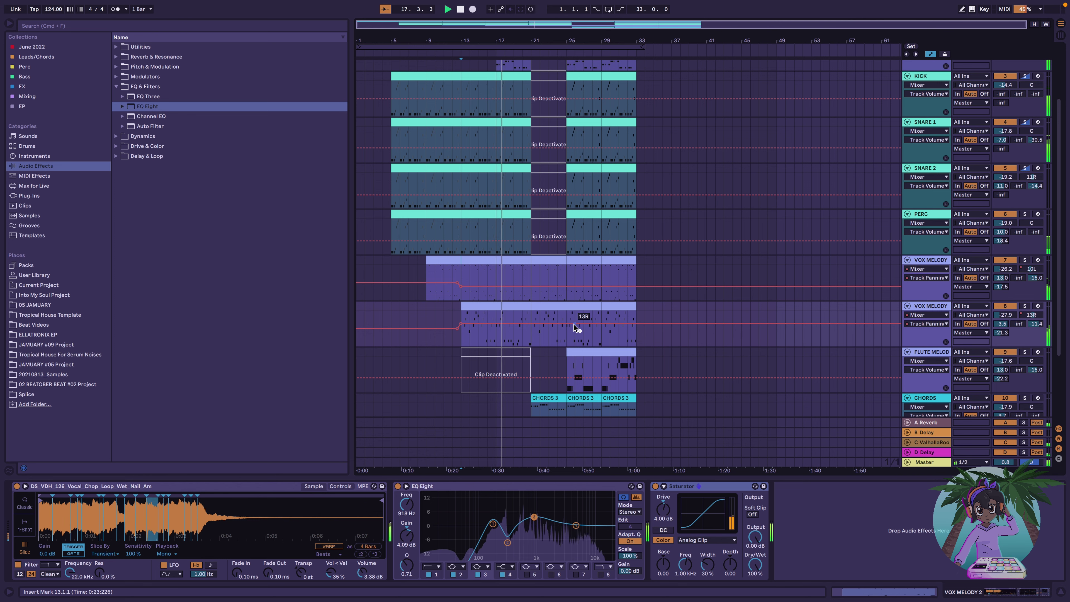
scroll(564, 329, "down", 1)
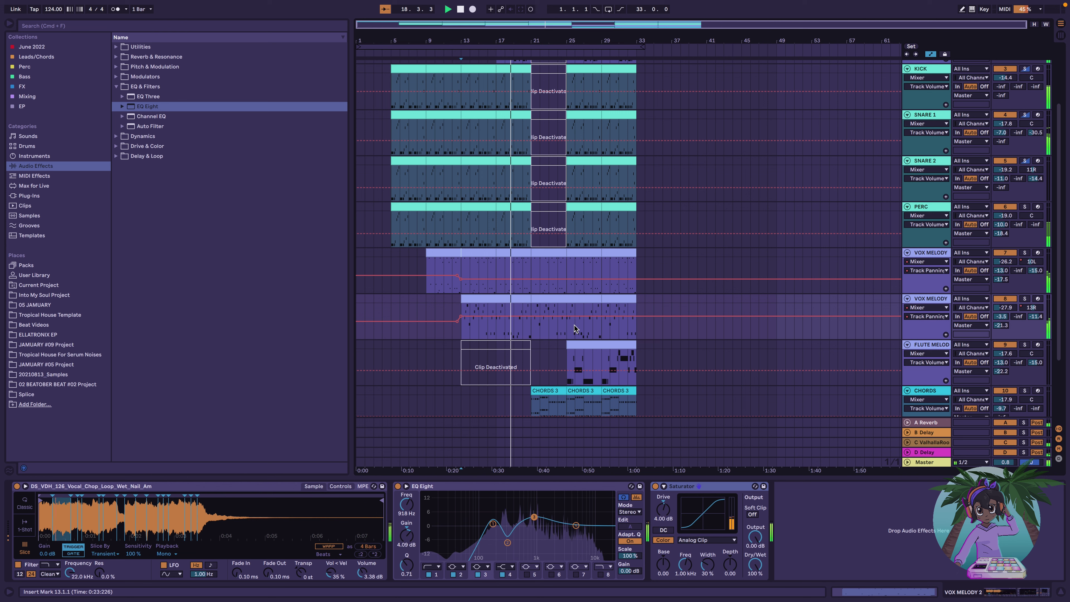
scroll(575, 329, "down", 3)
scroll(575, 325, "up", 1)
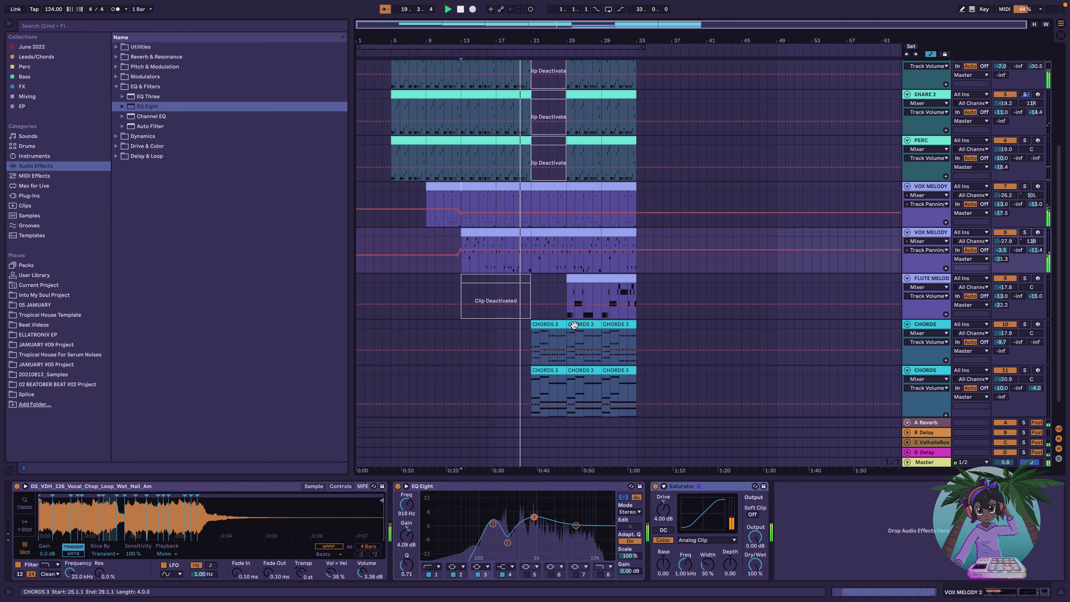
scroll(575, 327, "up", 6)
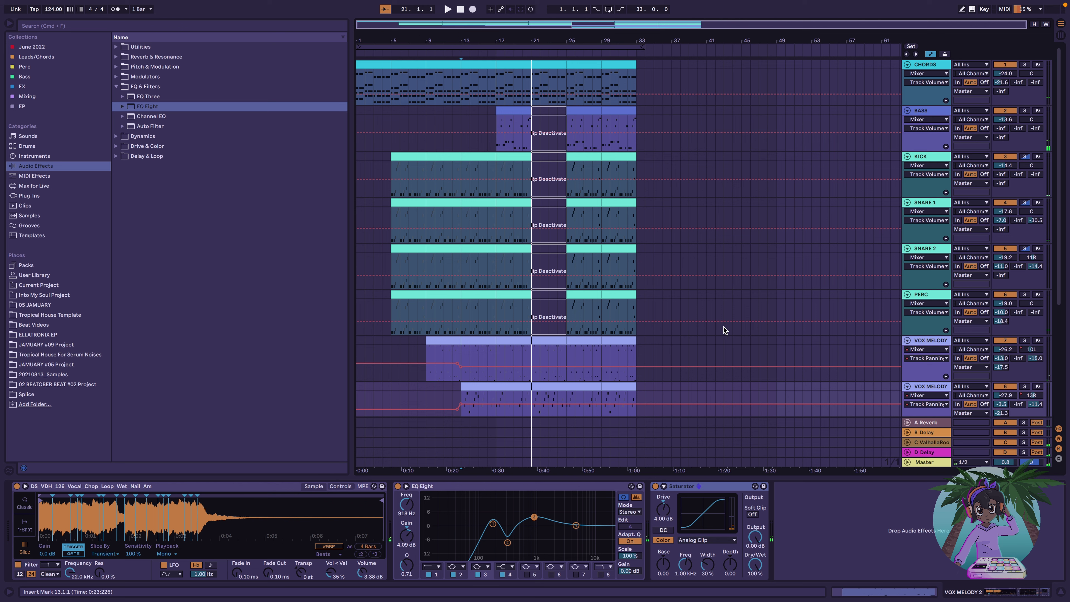
Pan PERC's drum rack chains G#1, A1 and A#1 to 20L, 23R and 33L, and set the PERC track's volume to -15.6 dB
left_click(942, 299)
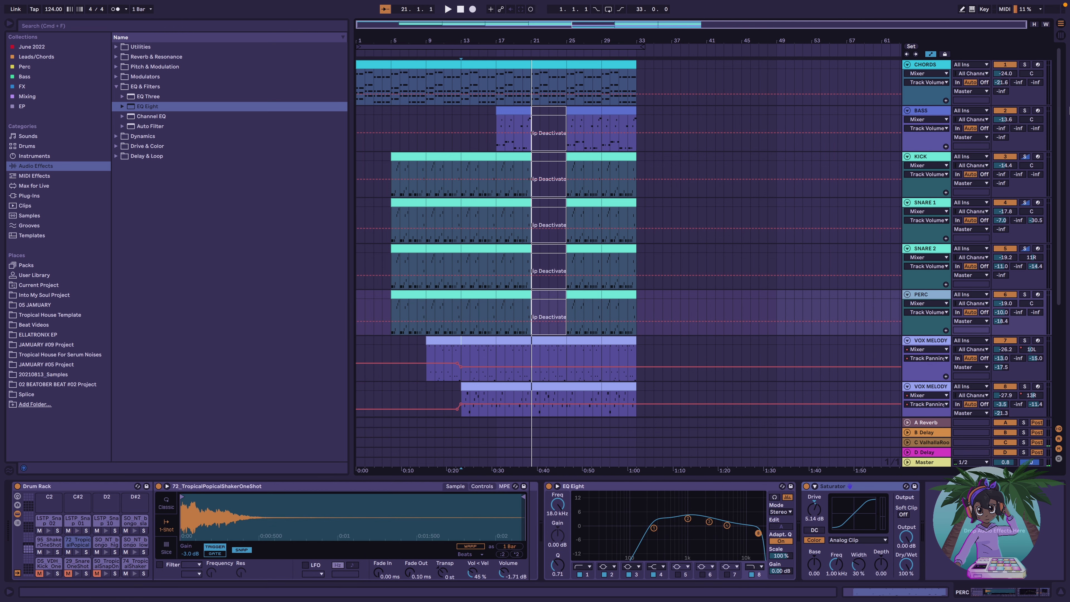
left_click(1061, 36)
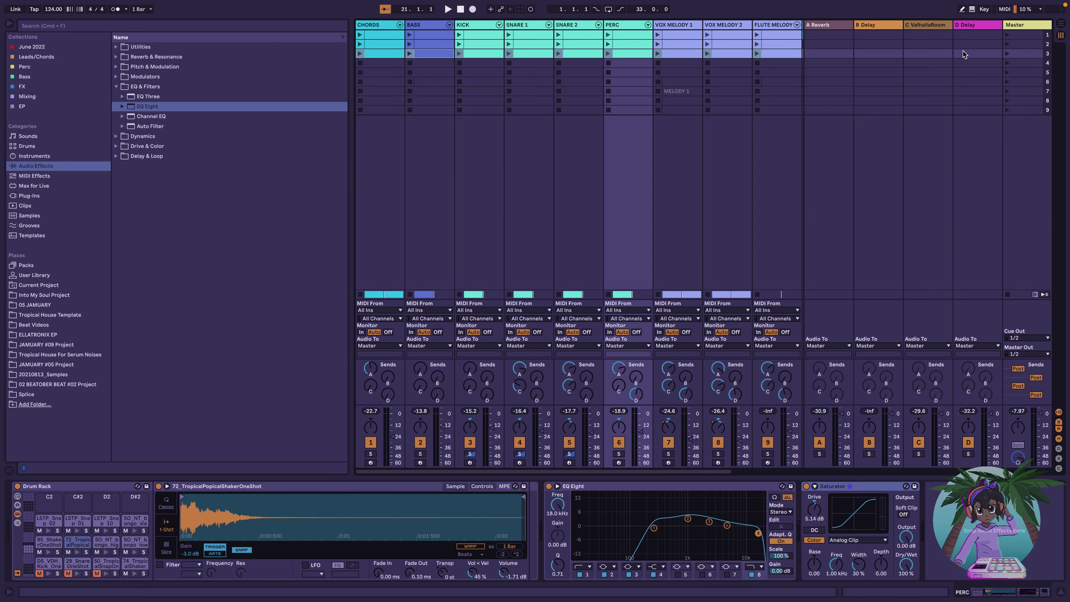
left_click(648, 26)
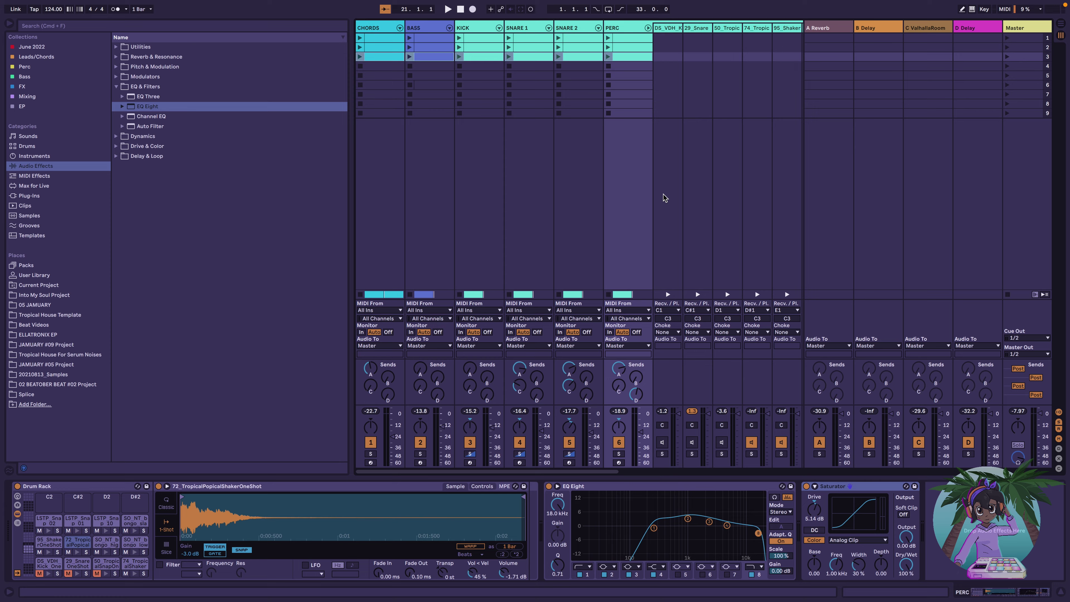
scroll(663, 198, "right", 10)
key("space")
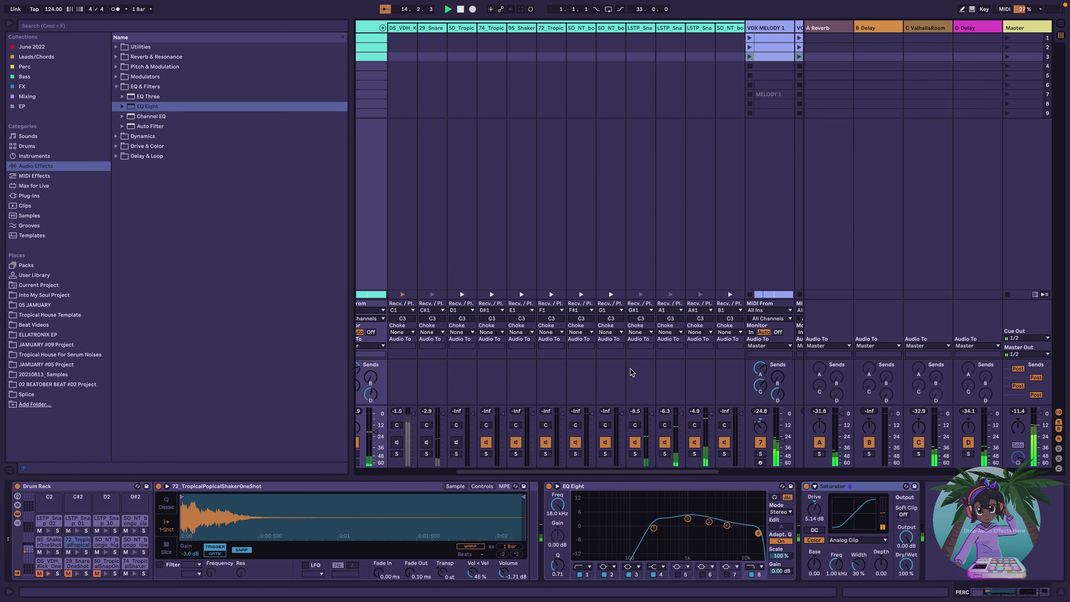
left_click_drag(635, 426, 635, 439)
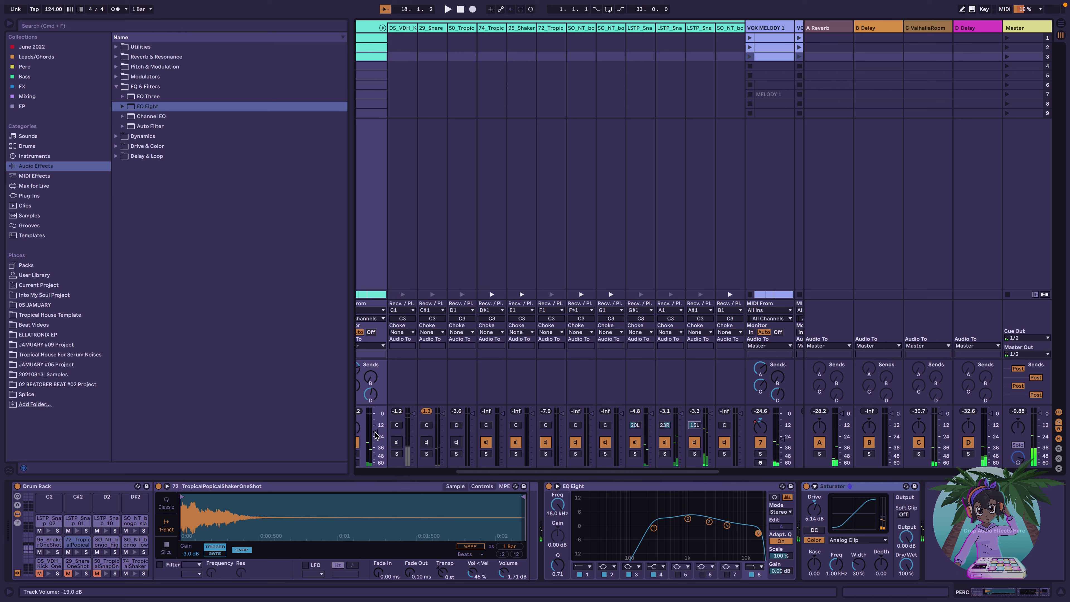
left_click_drag(375, 426, 376, 428)
key("space")
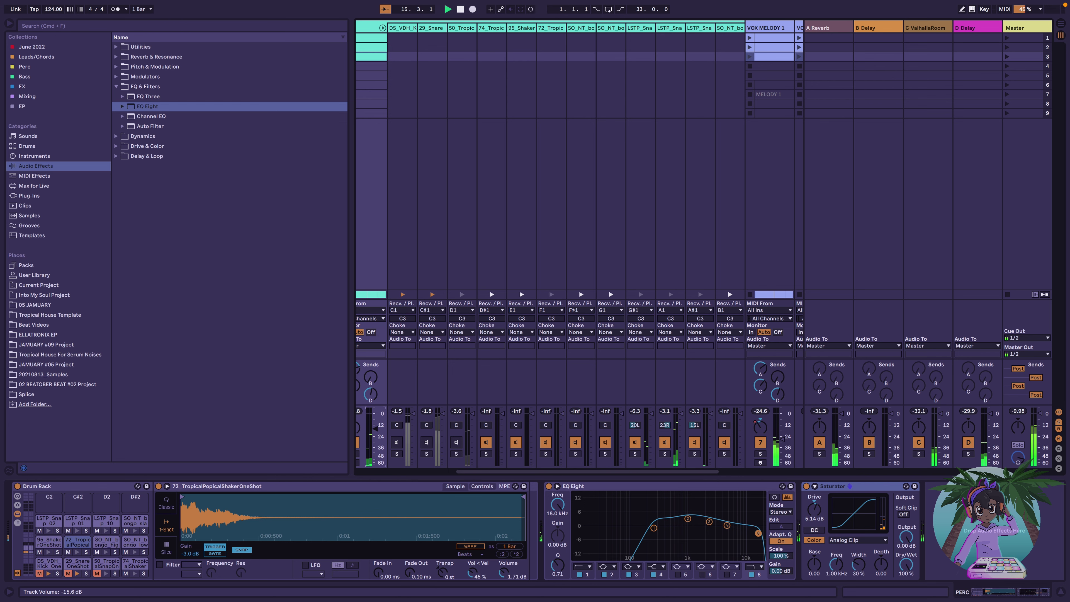
Set CHORDS track 1 to -21.6 dB, BASS to -11.3, KICK to -9.7, SNARE 1 to -14.0 and SNARE 2 to -12.0 dB during playback
scroll(410, 421, "left", 6)
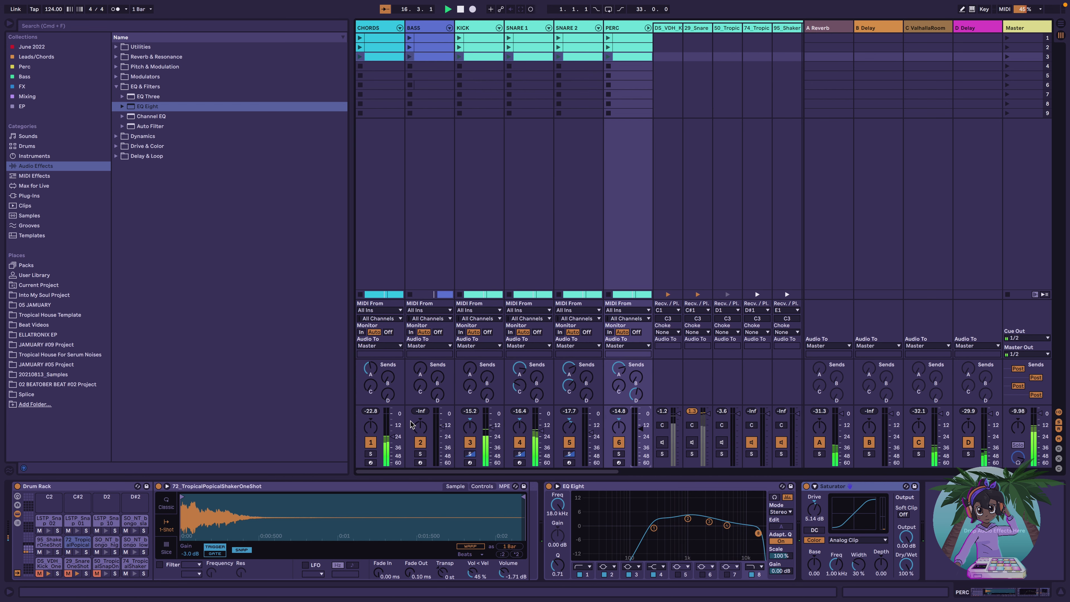
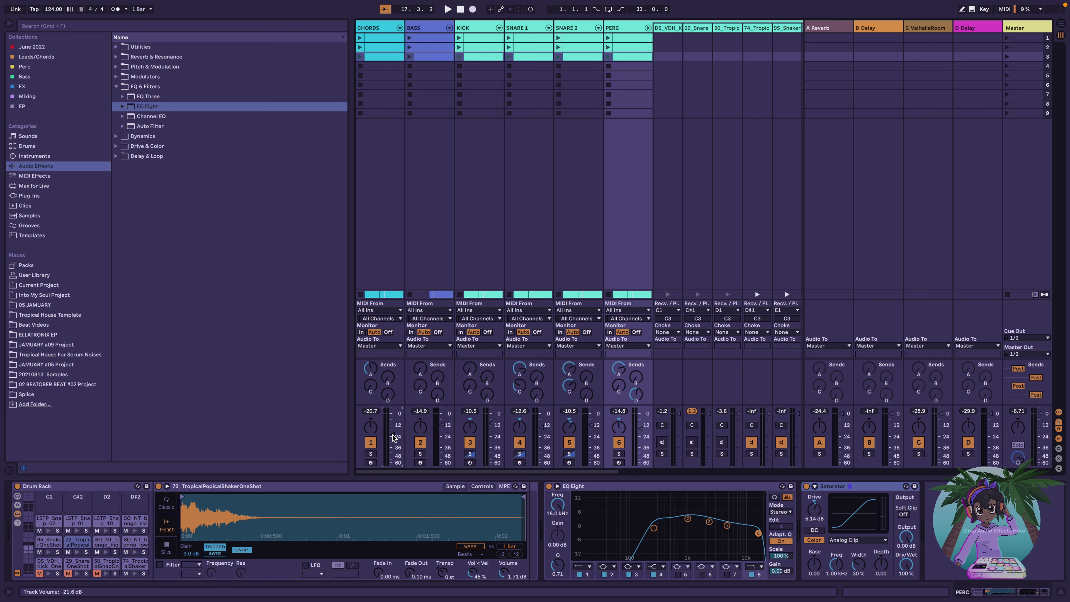
key("space")
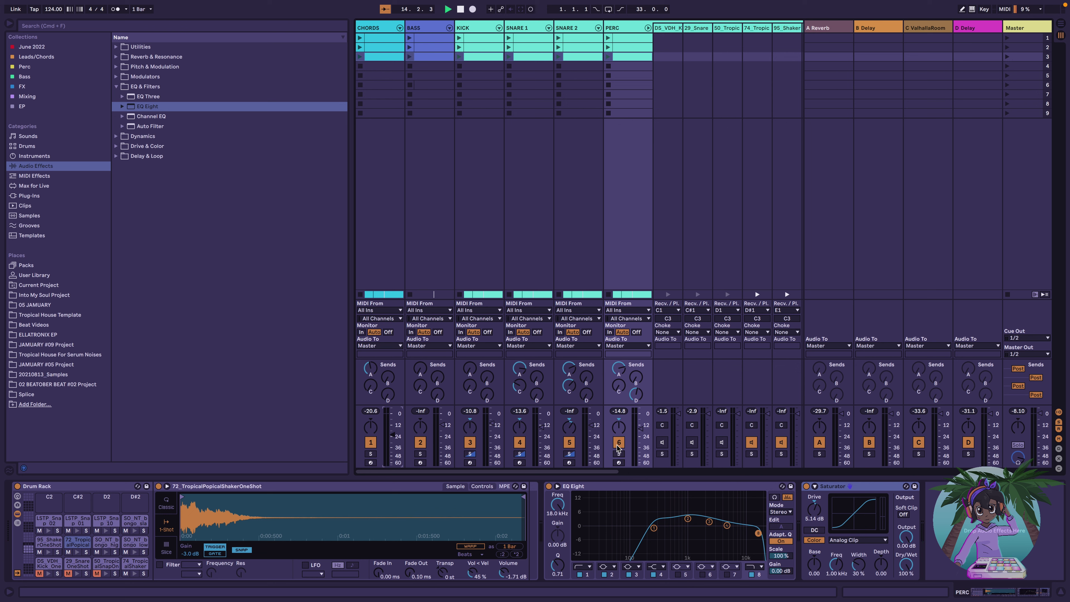
key("space")
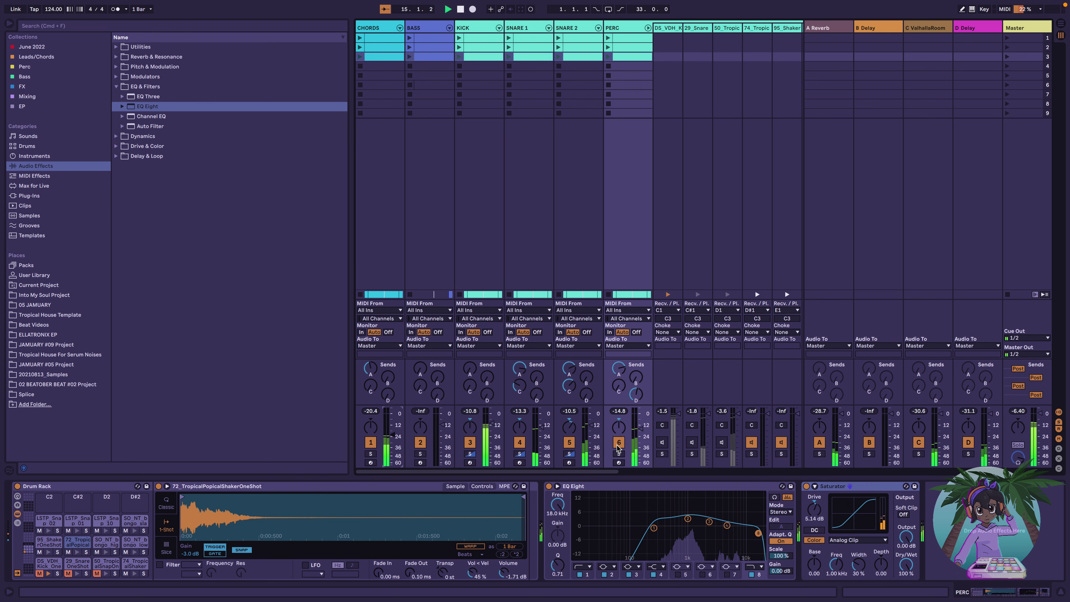
scroll(618, 448, "right", 2)
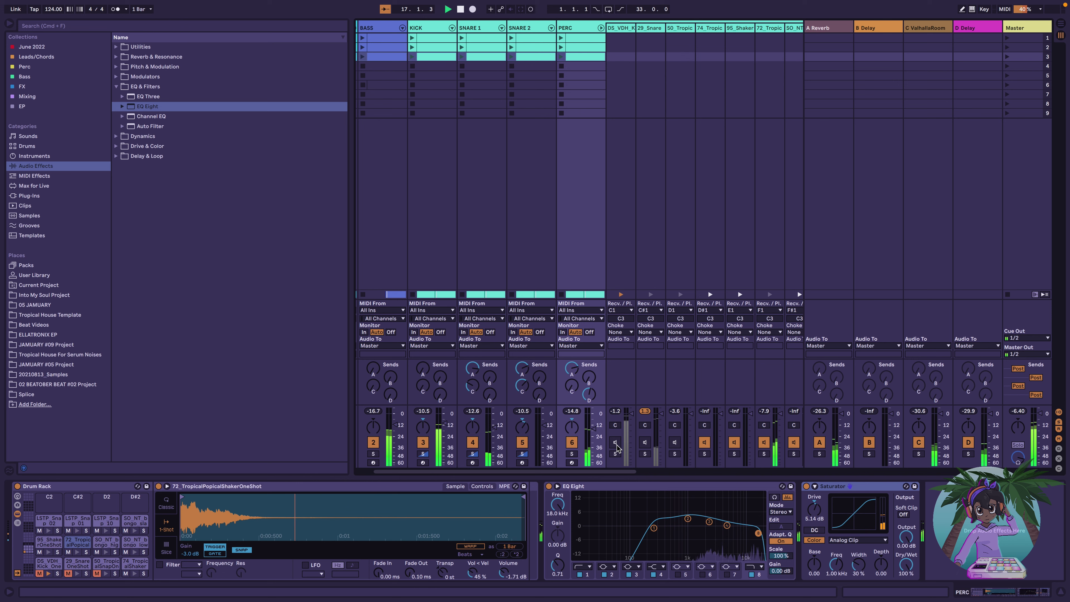
scroll(617, 448, "left", 2)
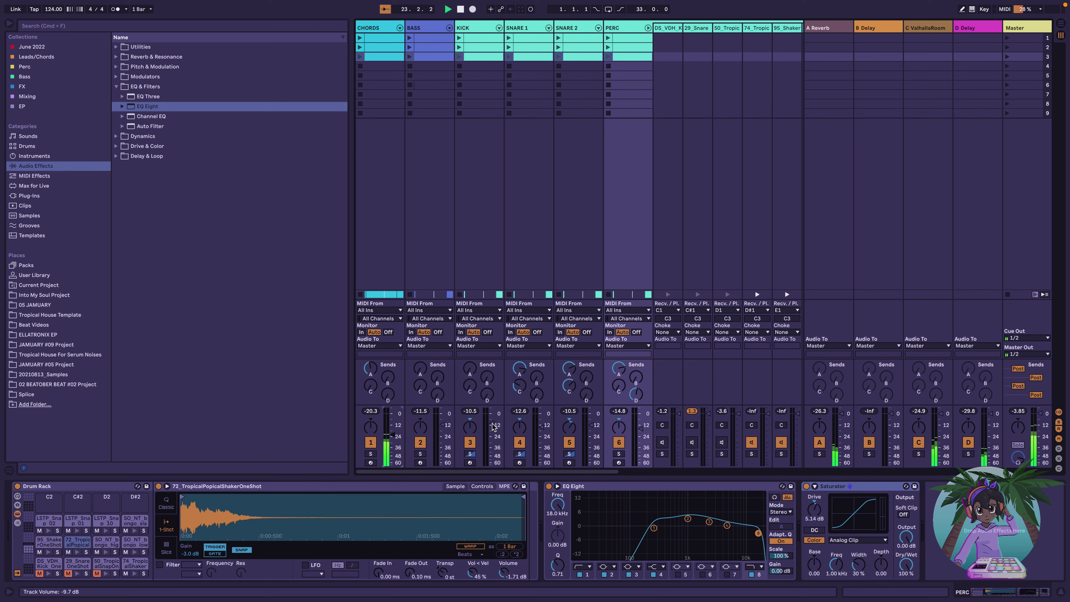
Deactivate the CHORDS track 1 clip spanning bars 21 to 25 in the Arrangement View and play from bar 21
left_click(1061, 36)
scroll(547, 411, "down", 5)
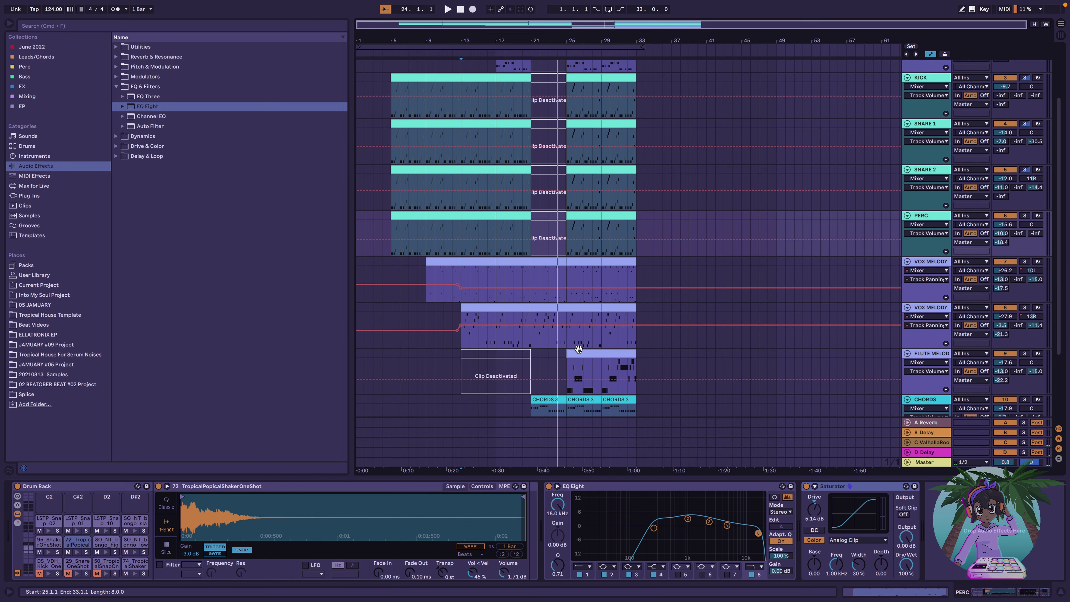
scroll(579, 349, "up", 5)
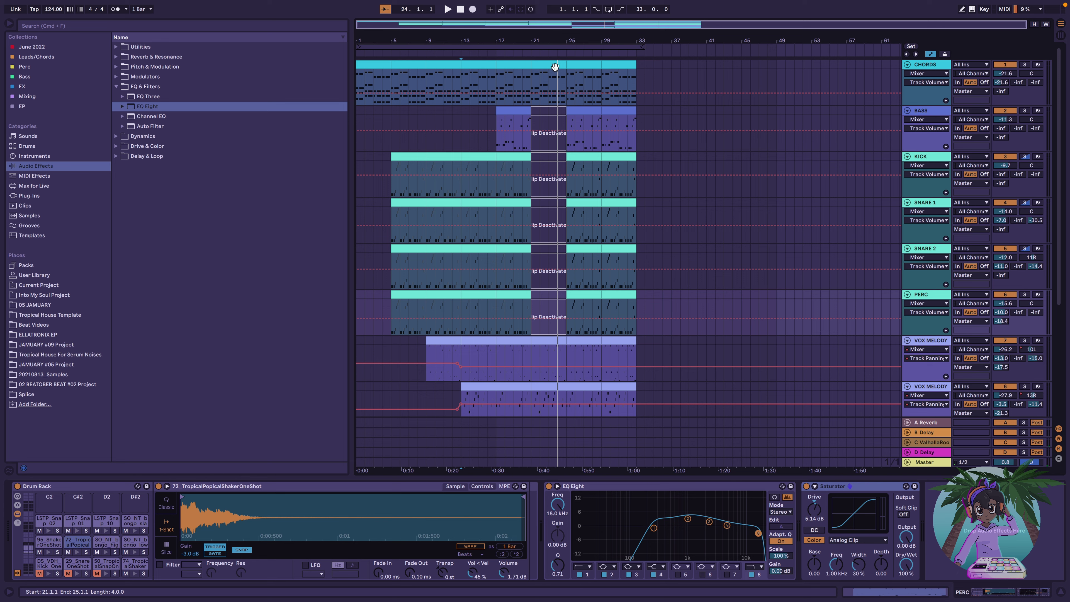
left_click(556, 66)
key("0")
key("space")
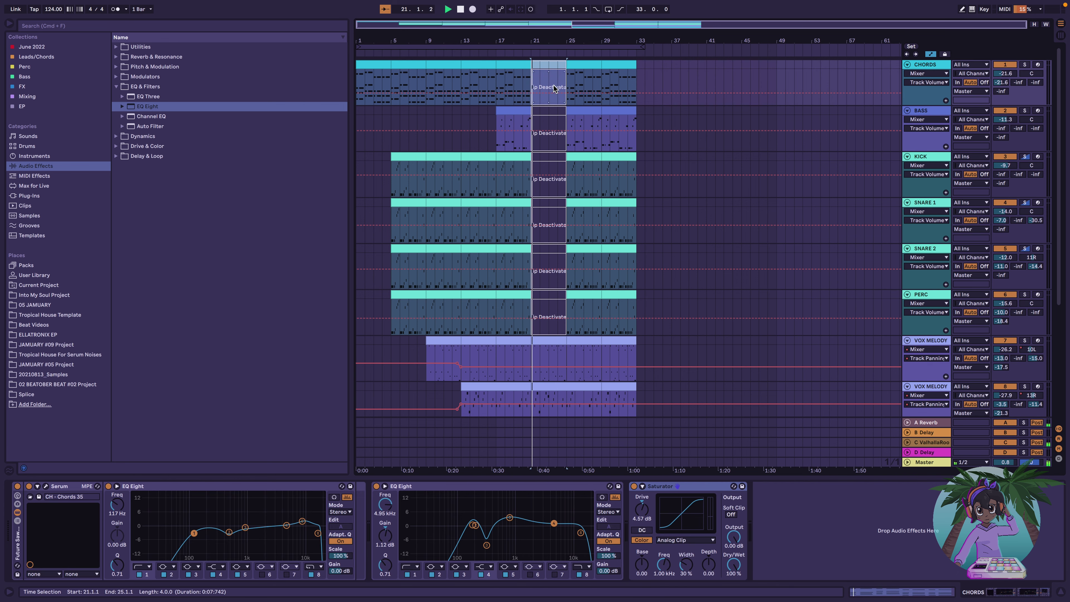
Raise CHORDS track 11's volume to -15.0 dB while replaying the breakdown from bar 21
scroll(542, 205, "down", 5)
scroll(542, 205, "up", 5)
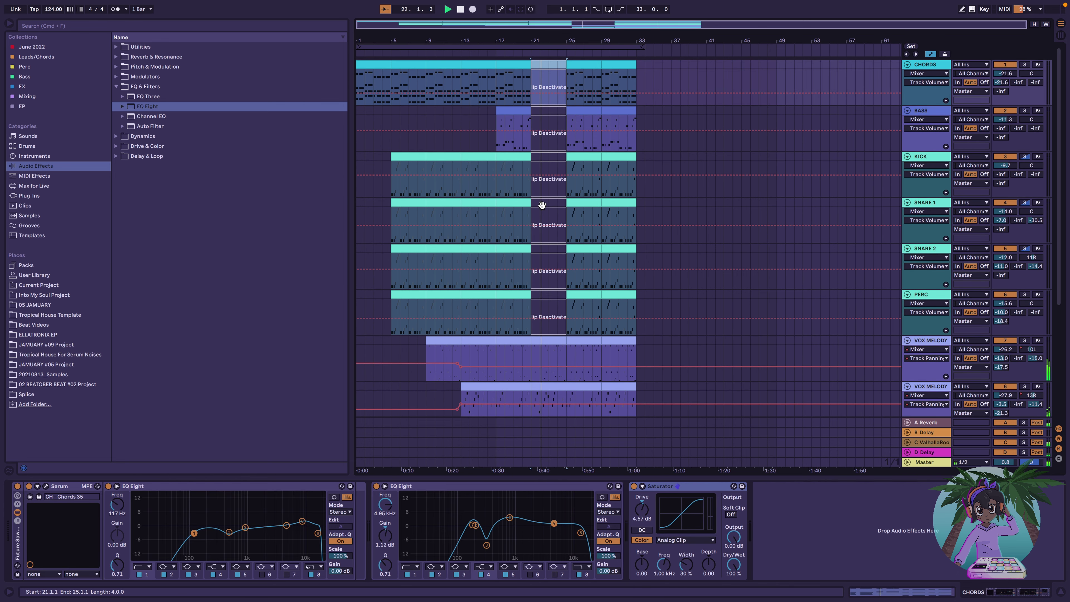
left_click(509, 111)
scroll(515, 114, "down", 4)
key("space")
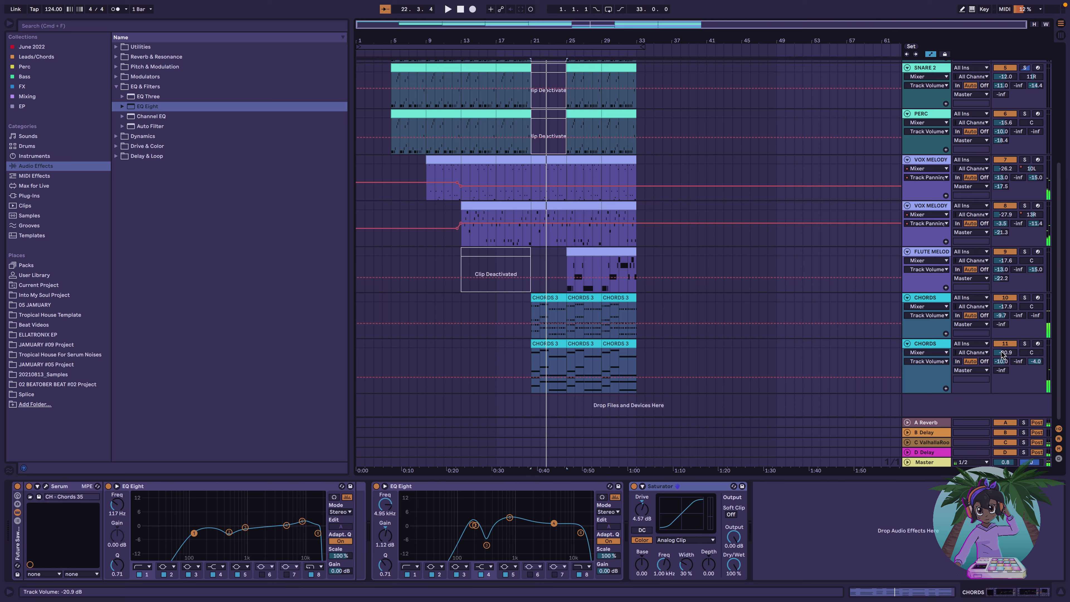
left_click_drag(1006, 354, 1004, 355)
key("space")
key("space")
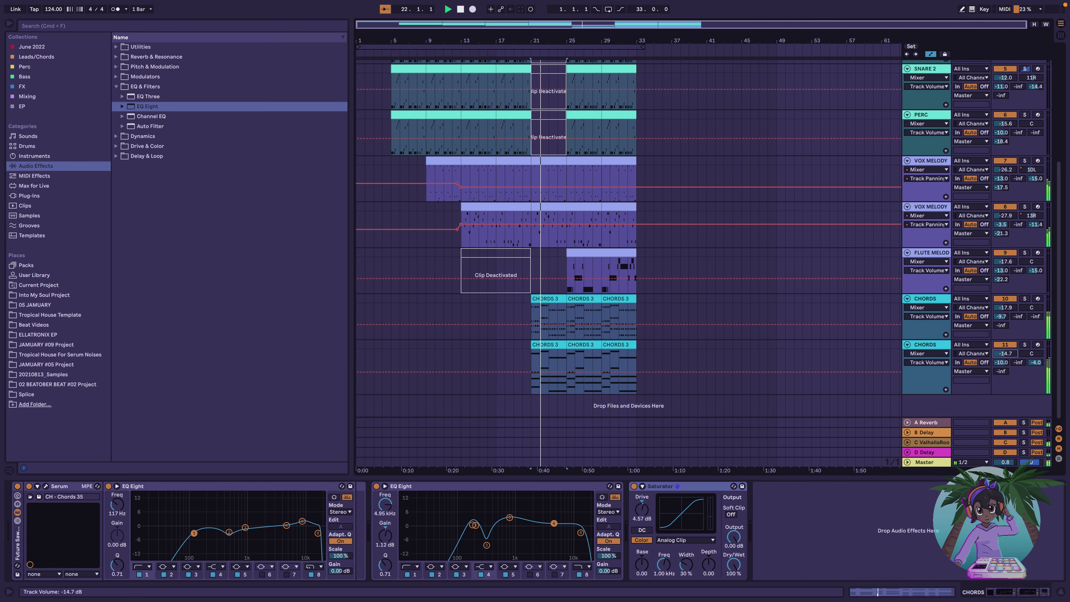
left_click_drag(1005, 308, 1006, 301)
Check the track and master levels in the Session View mixer while replaying from bar 21
key("Tab")
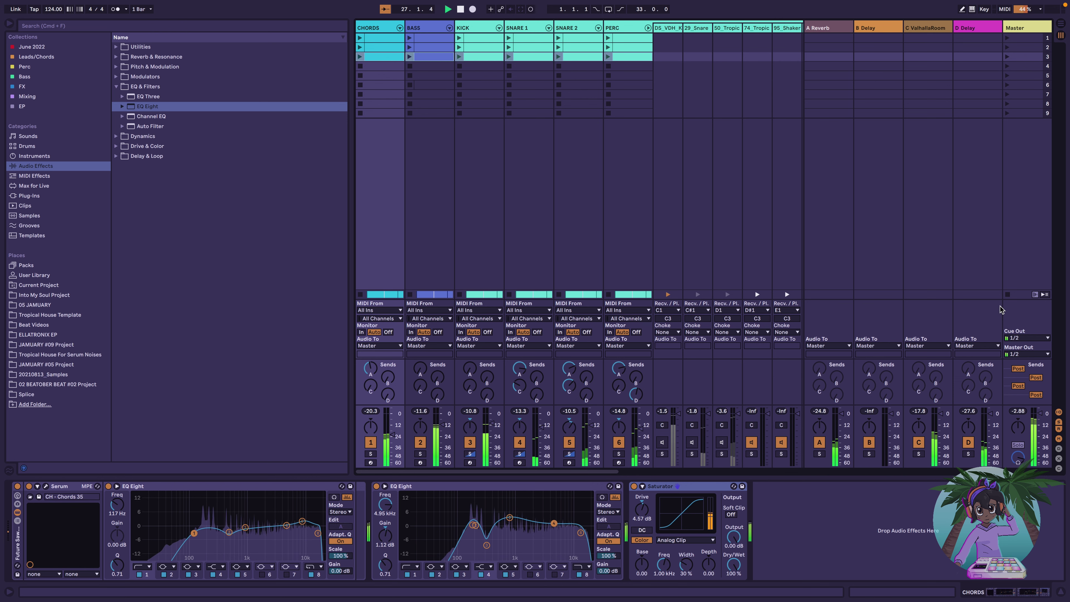
key("Tab")
key("space")
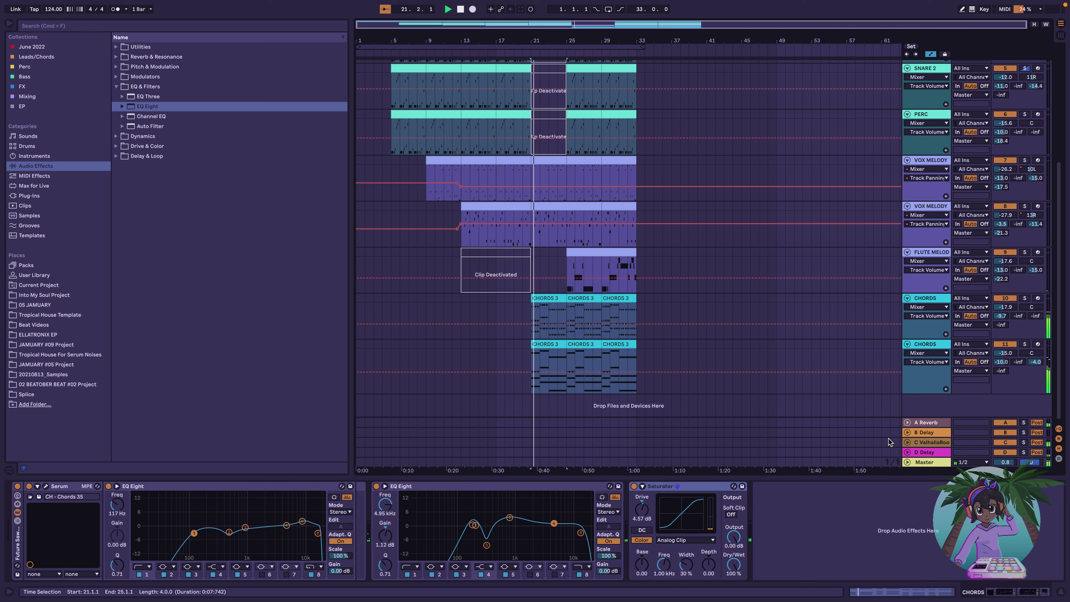
key("Tab")
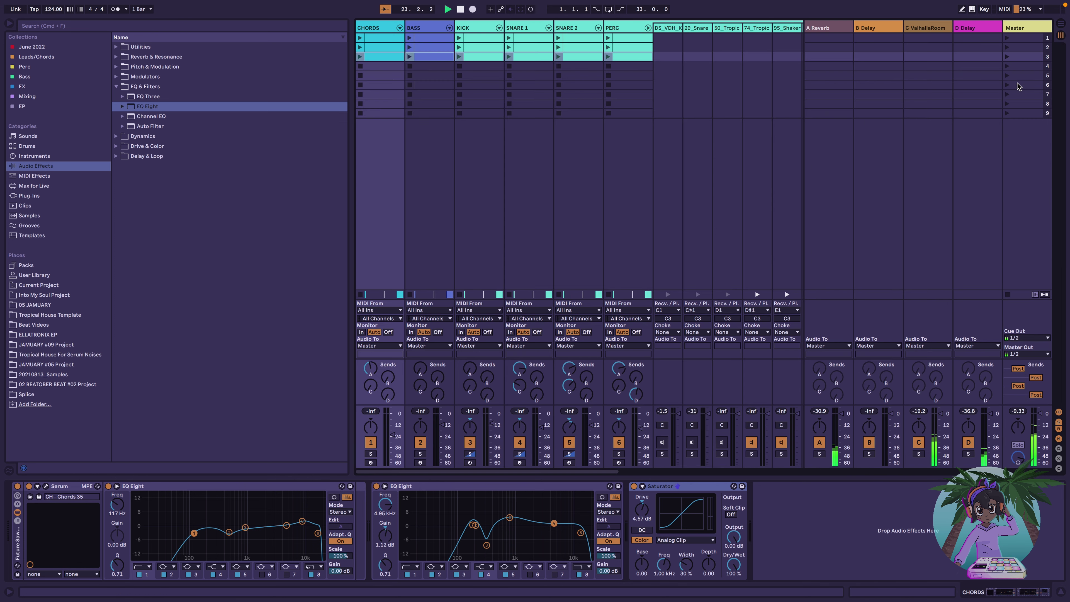
key("Tab")
Play from bar 9, collapse PERC's chains in the mixer, and raise VOX MELODY 1's volume to -19.4 dB
left_click(619, 305)
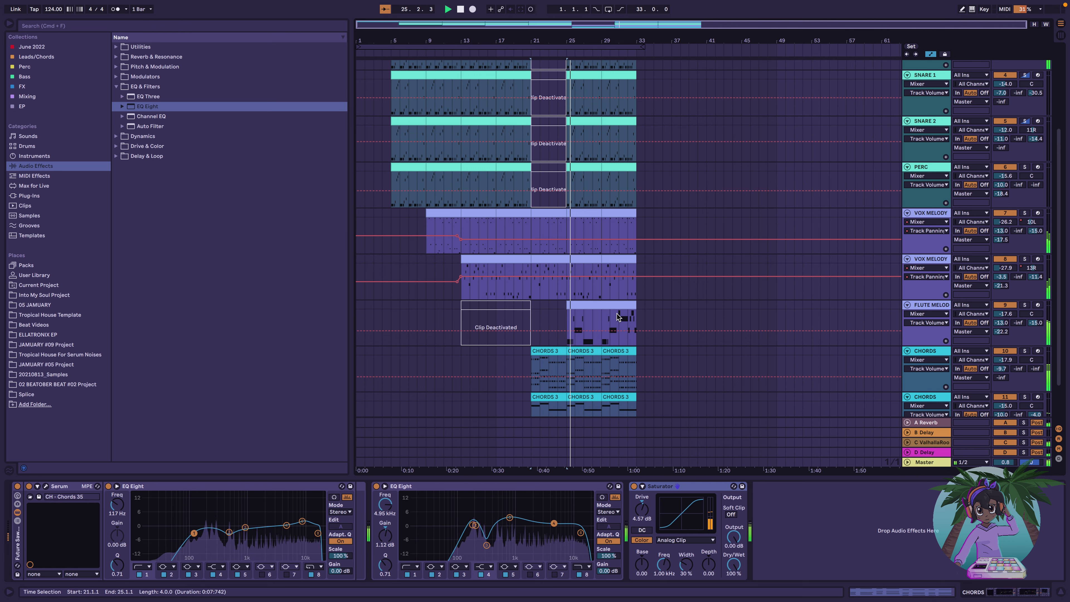
left_click(444, 221)
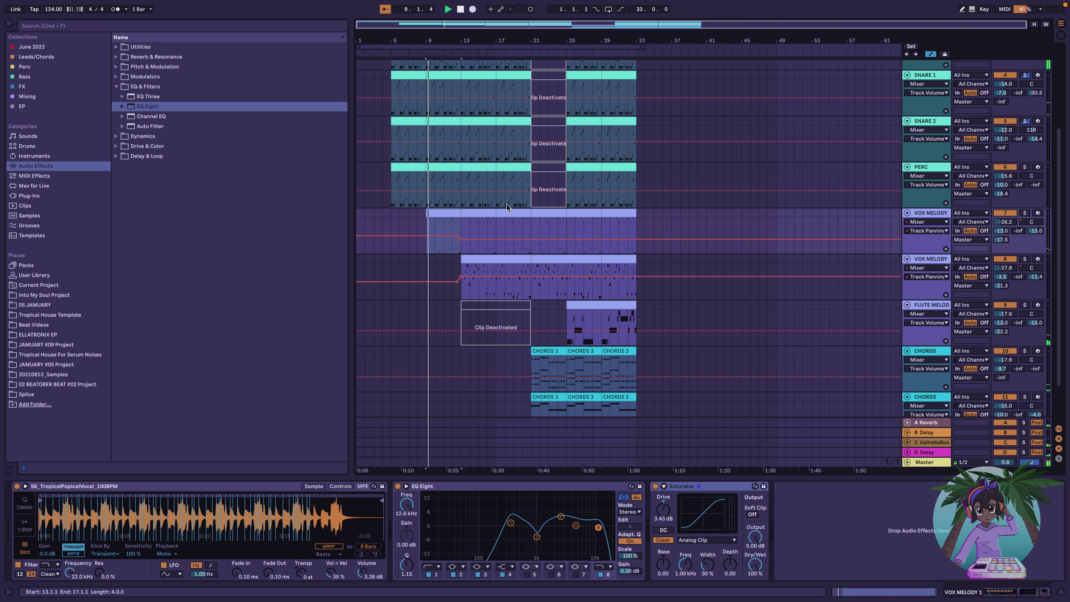
key("Tab")
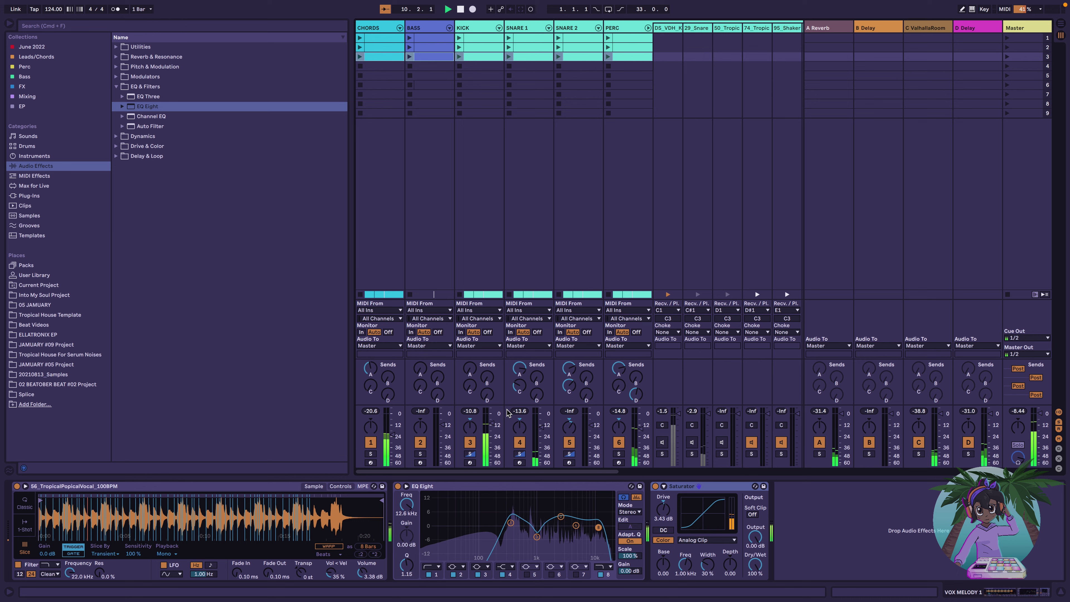
left_click(647, 28)
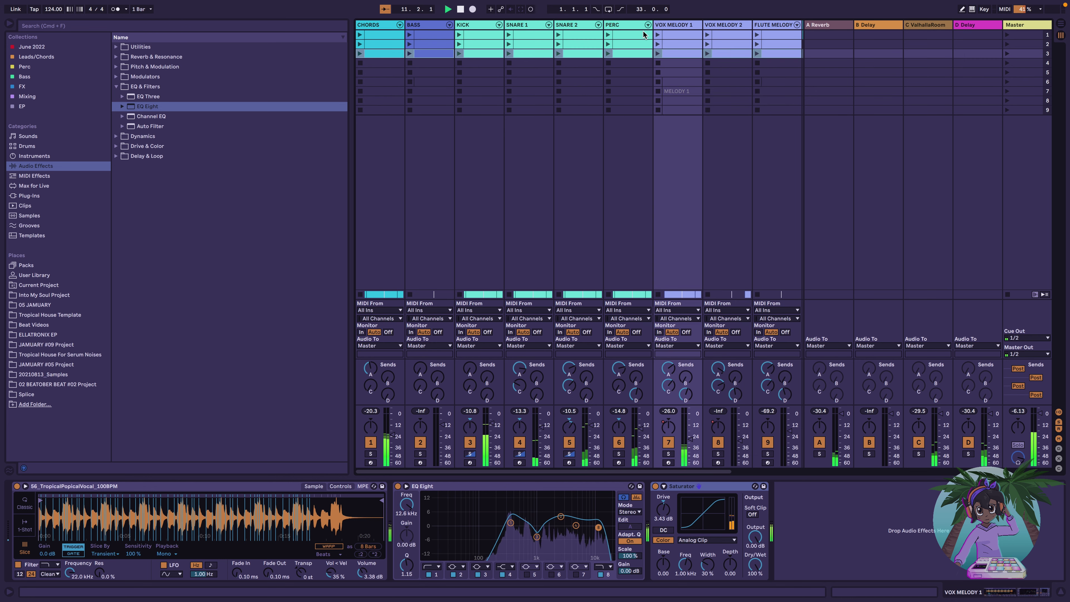
left_click_drag(690, 446, 691, 434)
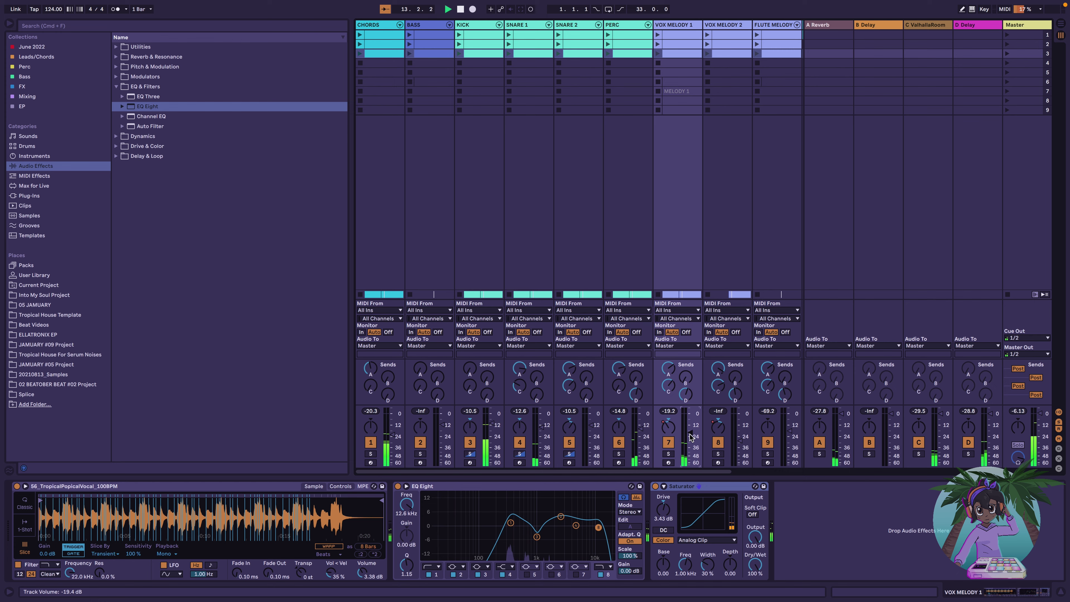
Review the track levels across the Session View mixer, set KICK's volume to -6.0 dB, and replay from bar 9
scroll(691, 437, "right", 2)
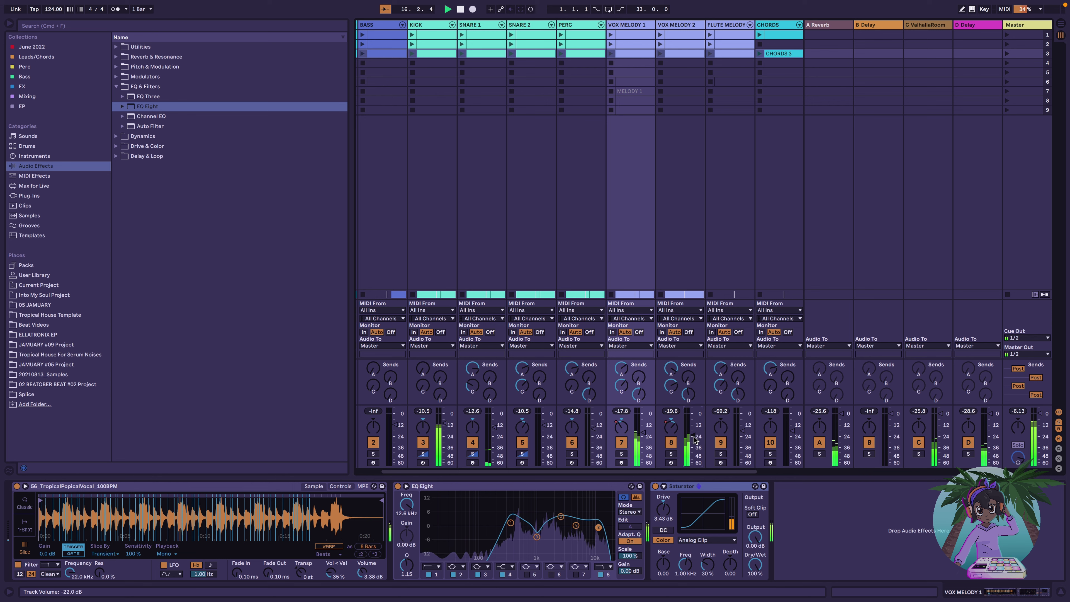
scroll(695, 439, "right", 2)
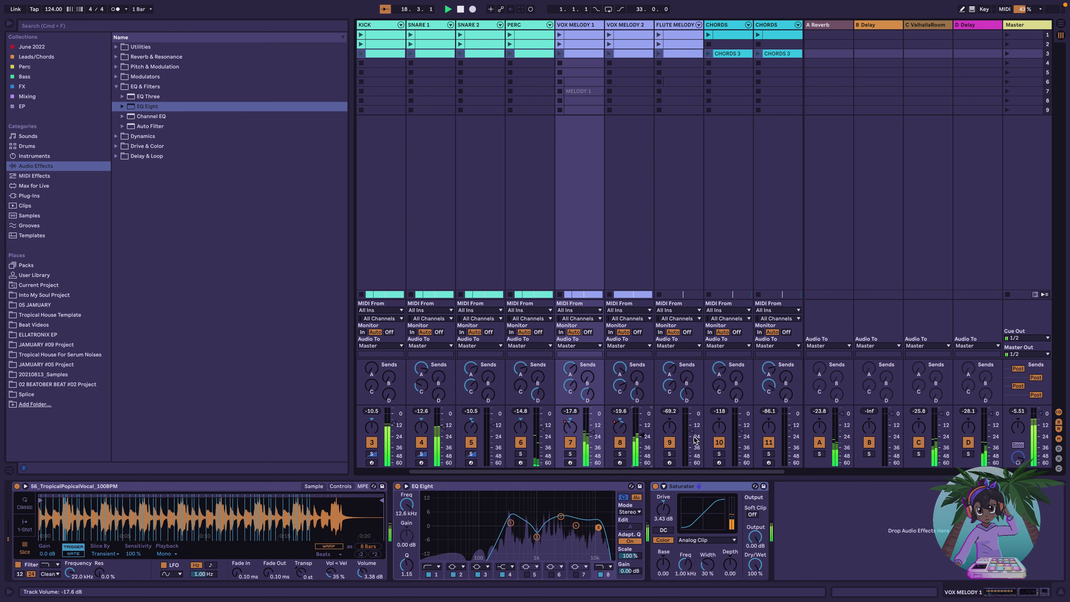
scroll(696, 439, "right", 2)
scroll(695, 440, "left", 4)
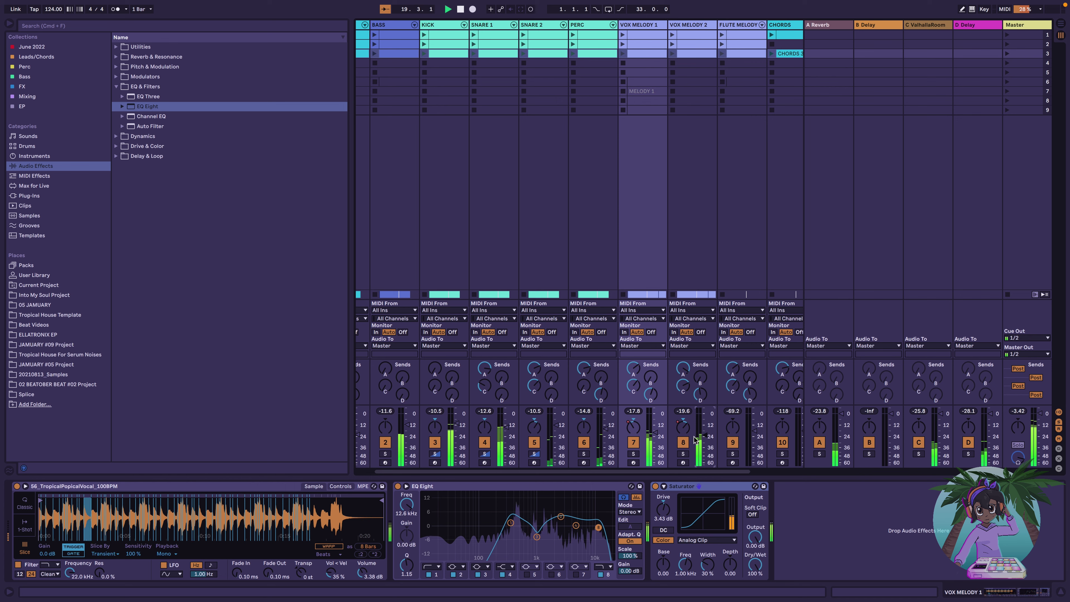
scroll(694, 440, "left", 1)
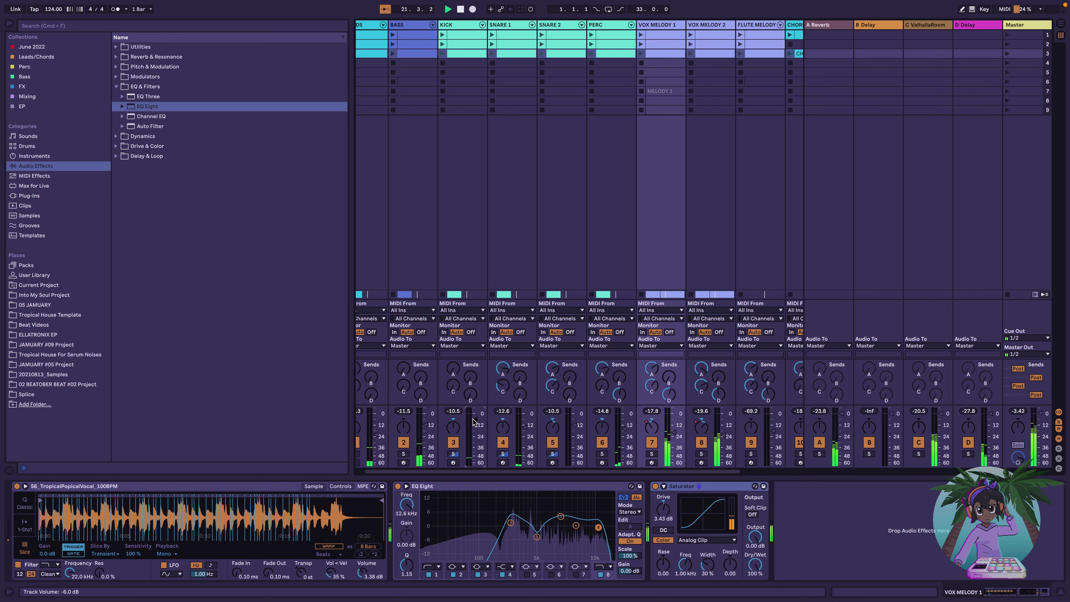
key("space")
key("space")
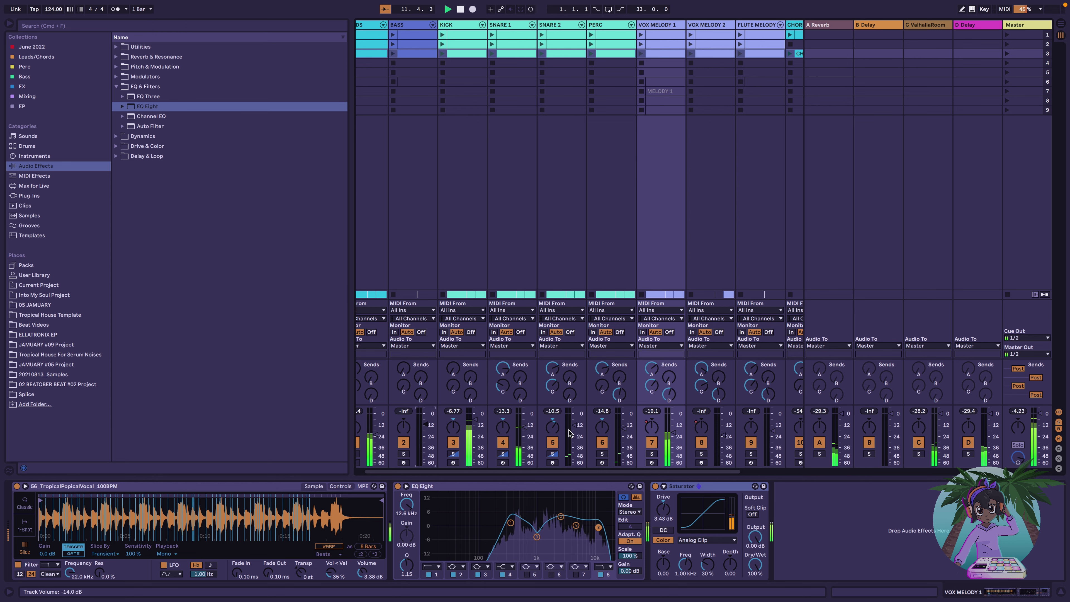
scroll(612, 430, "right", 3)
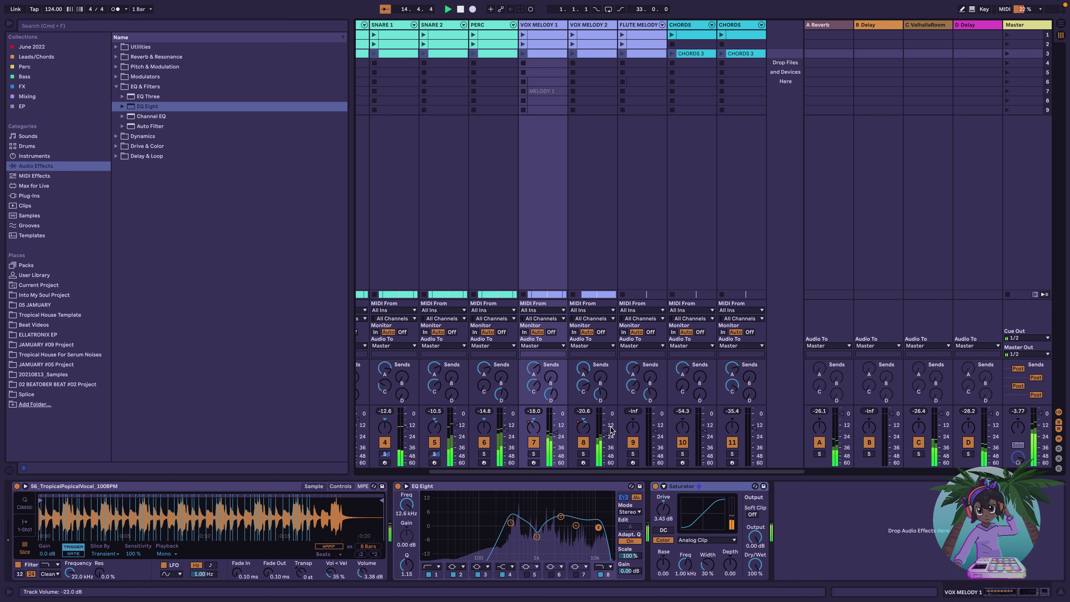
Play from CHORDS track 10's clip at bar 21 and raise FLUTE MELODY's volume to -13.0 dB in the mixer
left_click(1060, 24)
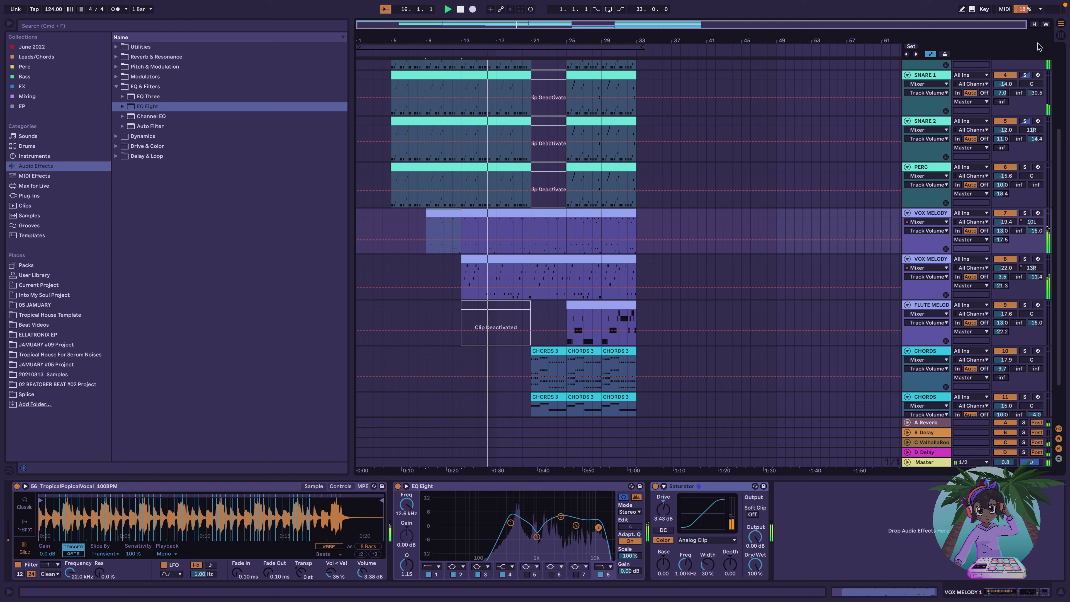
left_click(594, 308)
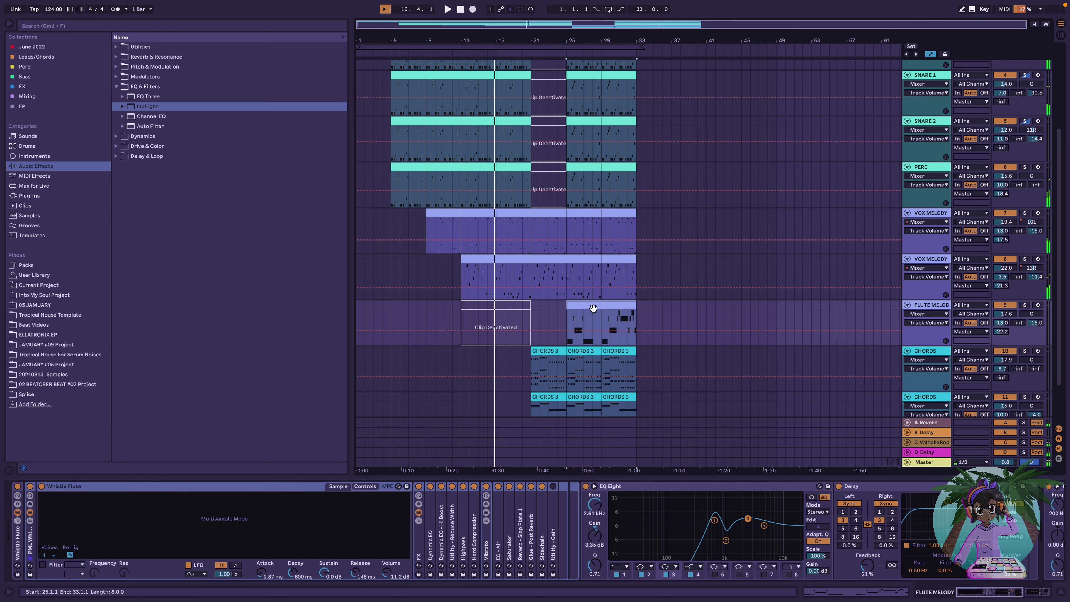
left_click(547, 355)
key("Tab")
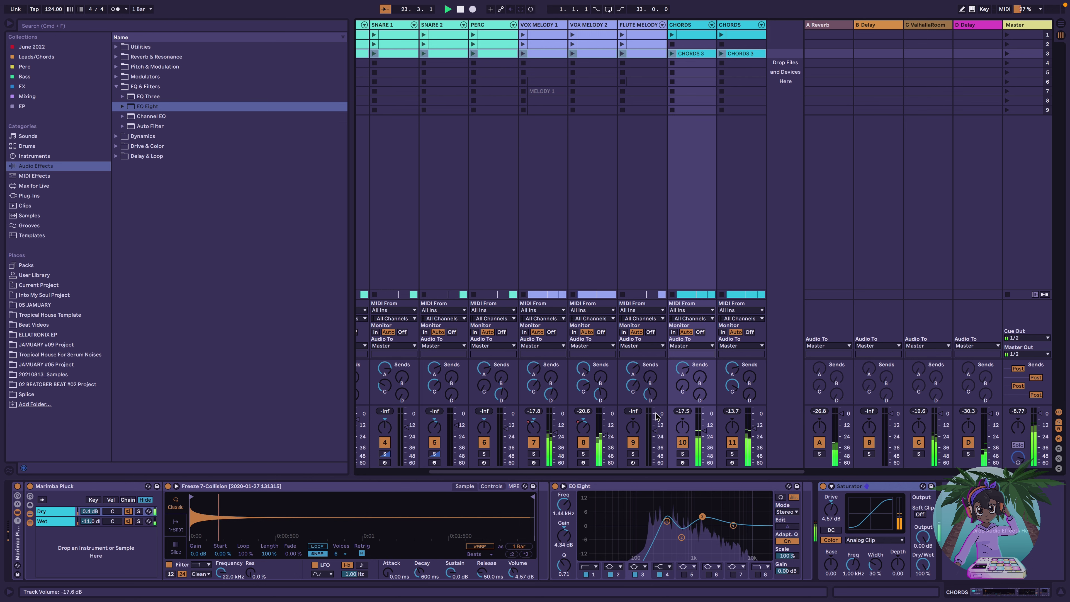
scroll(657, 437, "left", 1)
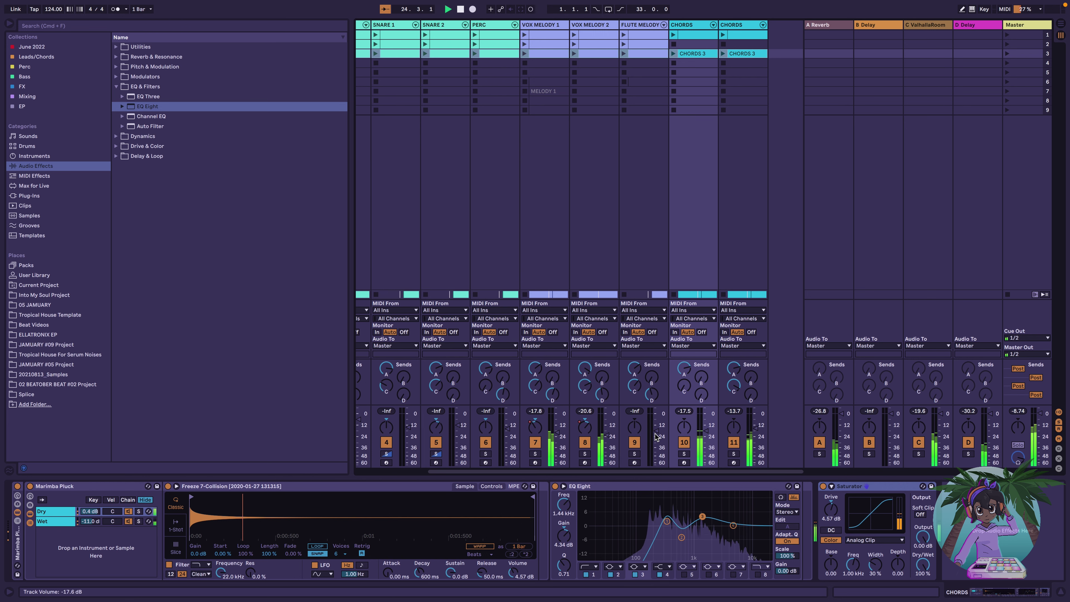
left_click_drag(654, 435, 655, 426)
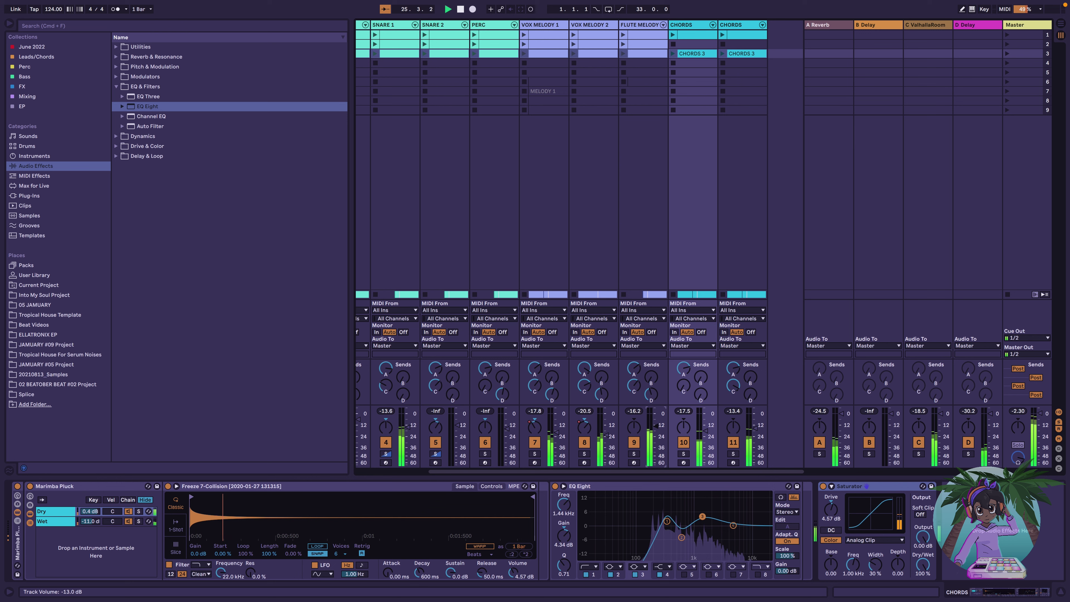
Lower KICK and BASS together to -9.0 dB and -14.0 dB, and restart playback from bar 21
scroll(660, 440, "left", 3)
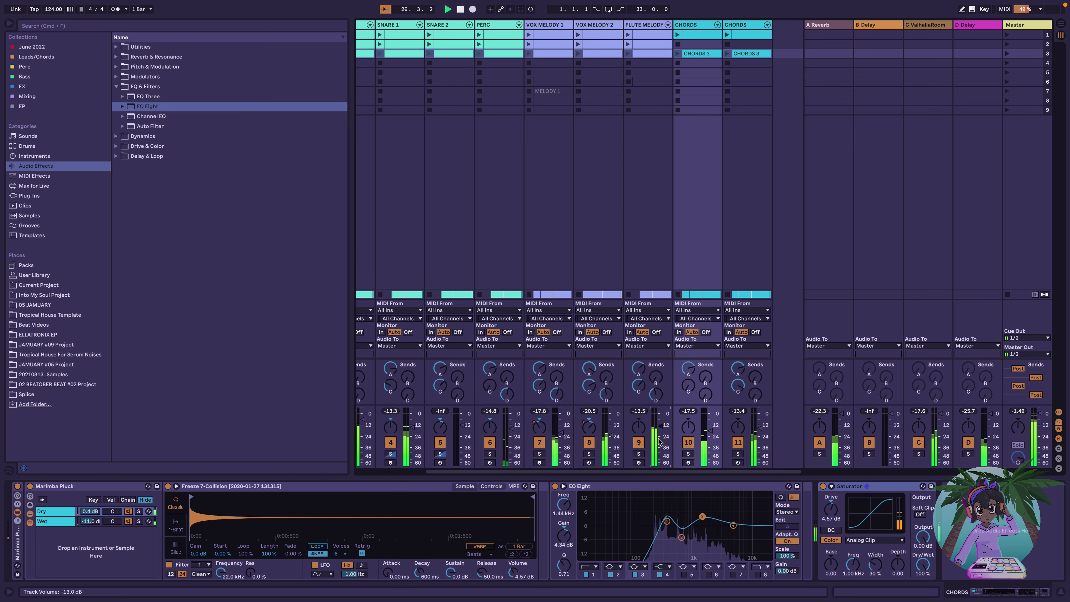
scroll(659, 440, "right", 3)
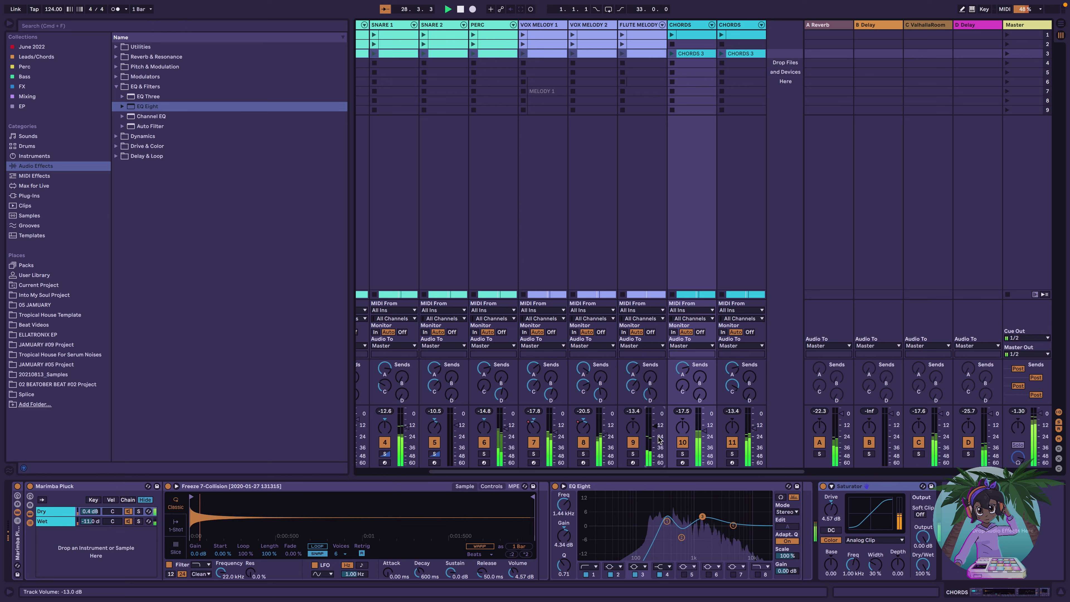
scroll(659, 440, "left", 5)
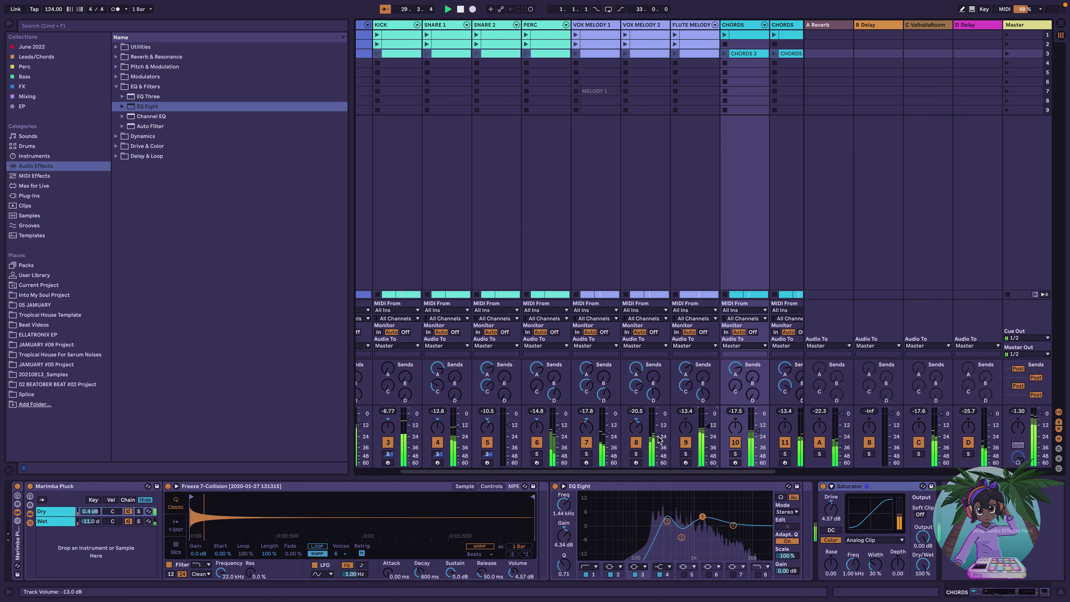
scroll(660, 440, "left", 3)
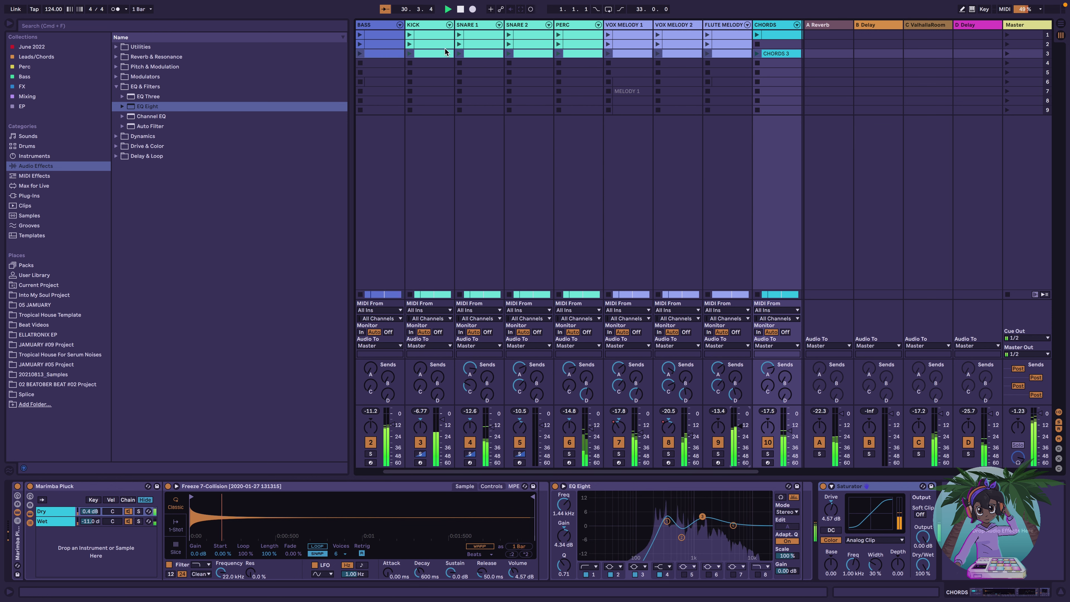
left_click(421, 28)
left_click(383, 26, "shift")
left_click_drag(442, 419, 446, 439)
key("space")
key("space")
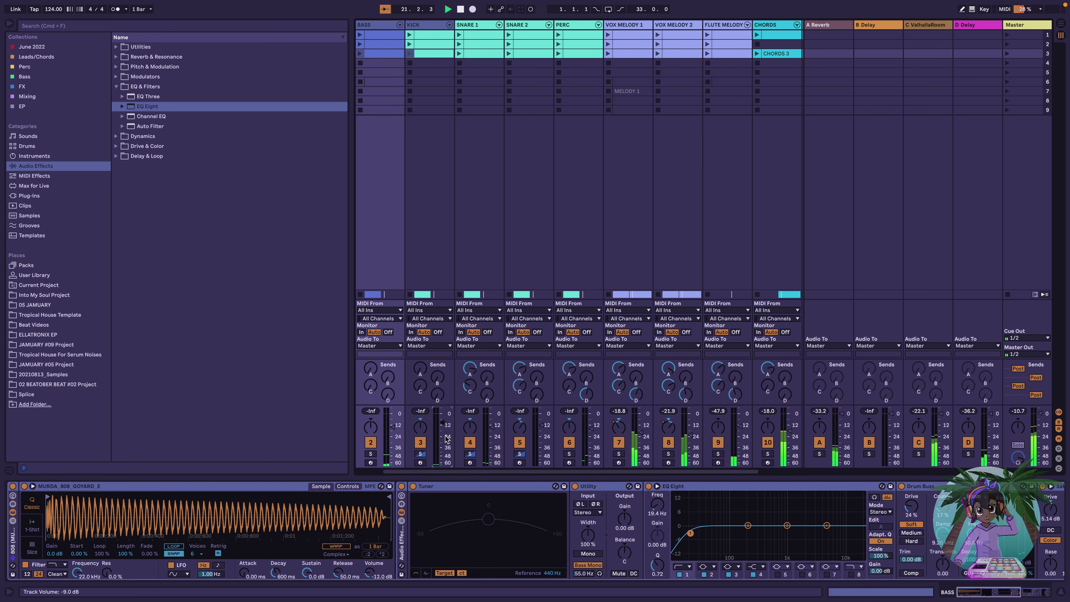
Check the track and master levels in the mixer during playback, and review the track volumes in the Arrangement View
scroll(476, 425, "left", 1)
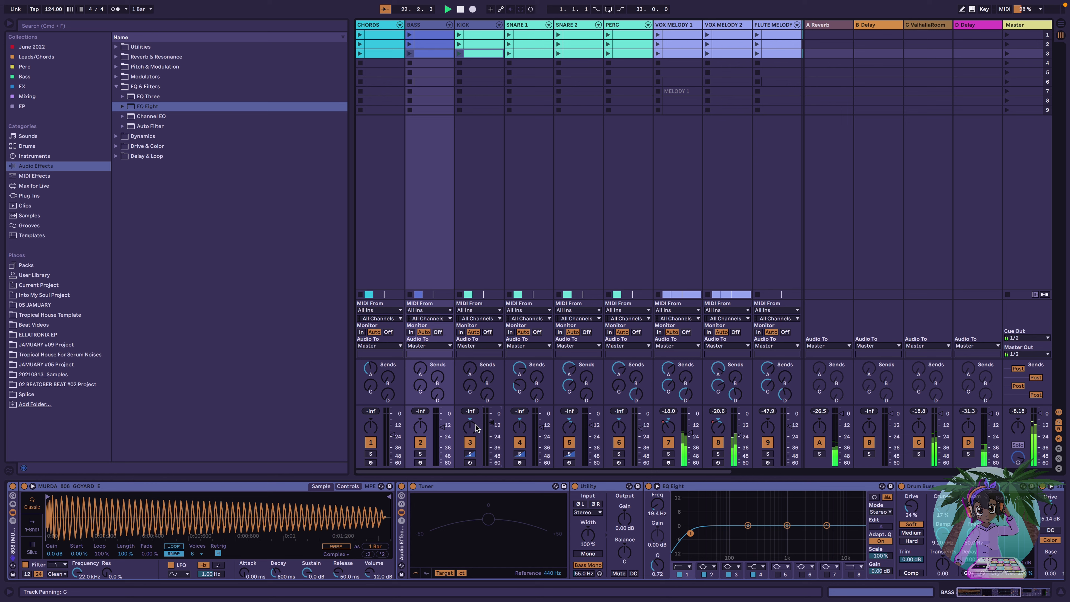
scroll(476, 425, "right", 5)
scroll(476, 425, "left", 5)
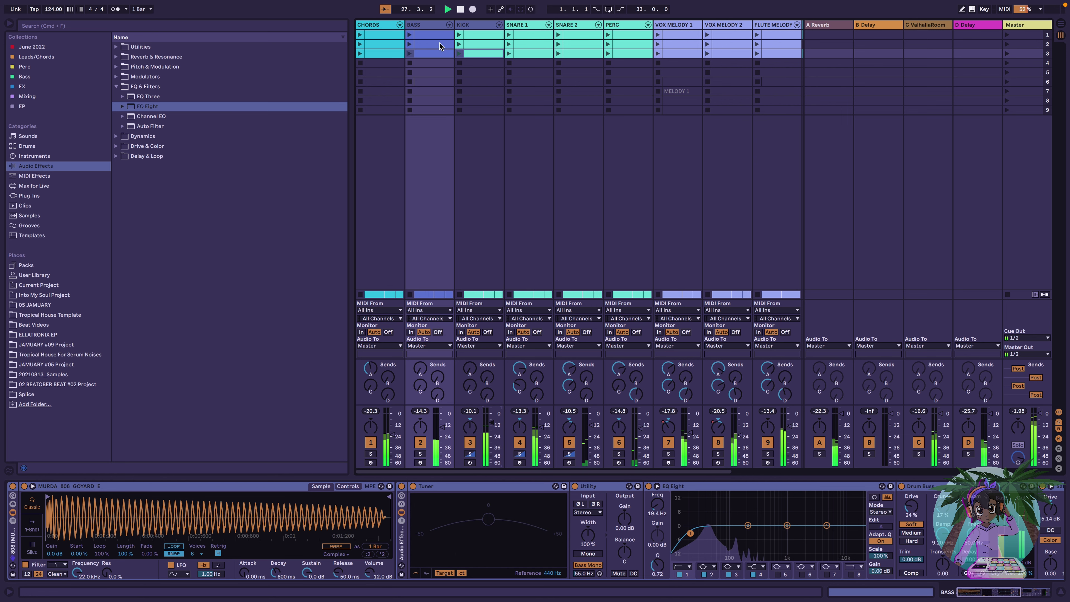
left_click(360, 25)
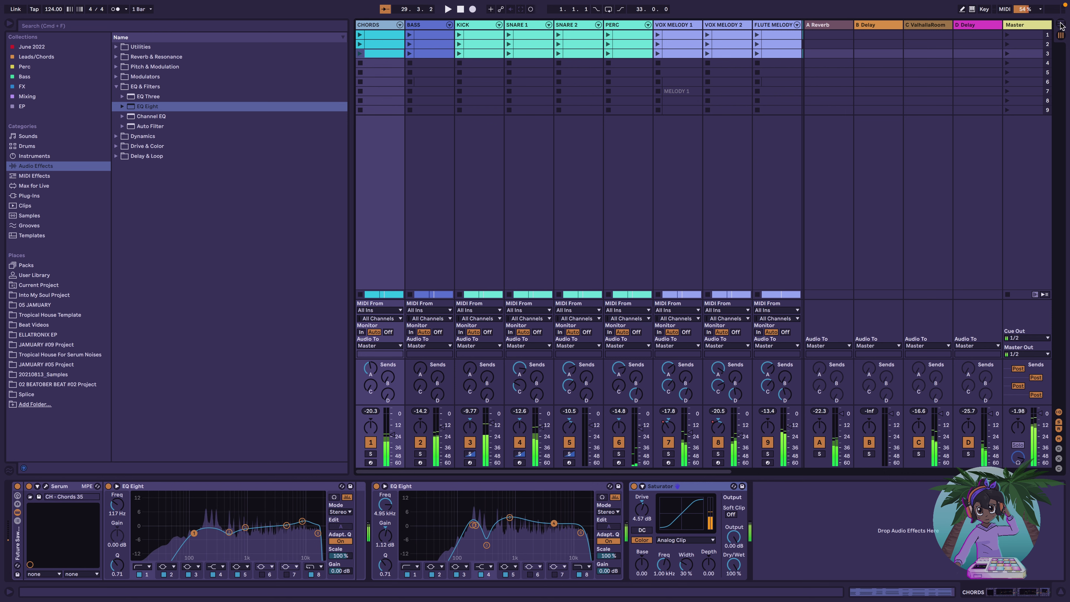
key("space")
key("Tab")
scroll(777, 152, "up", 3)
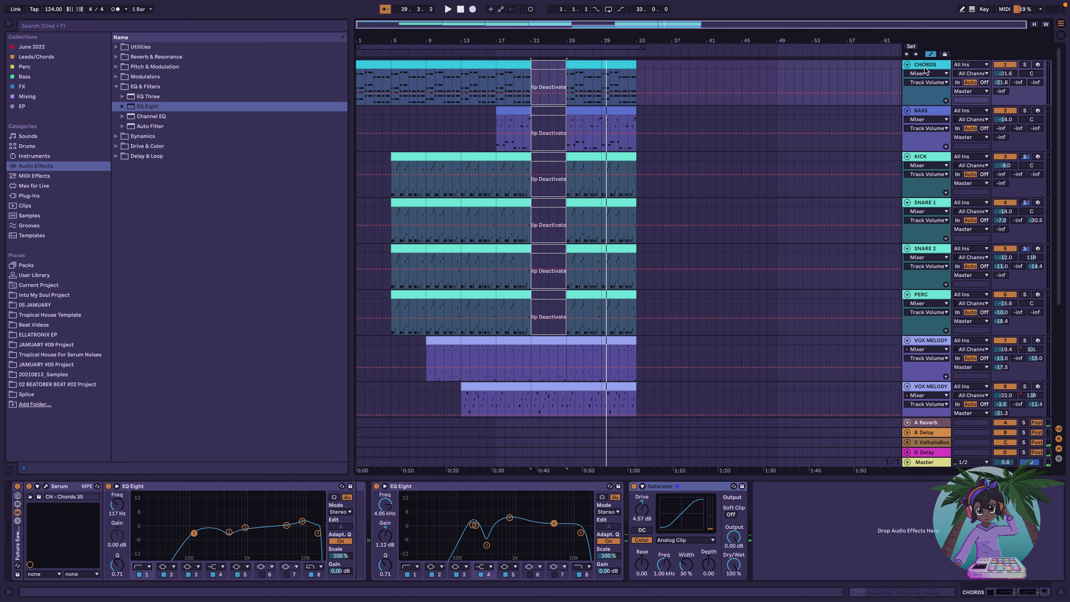
scroll(754, 223, "down", 2)
scroll(754, 223, "up", 2)
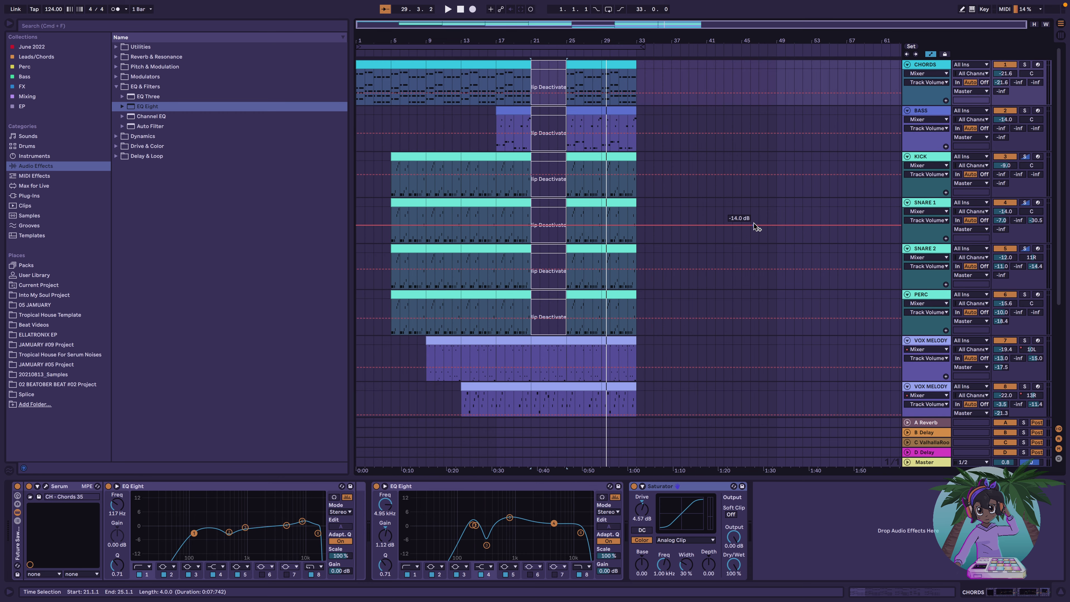
scroll(754, 224, "down", 4)
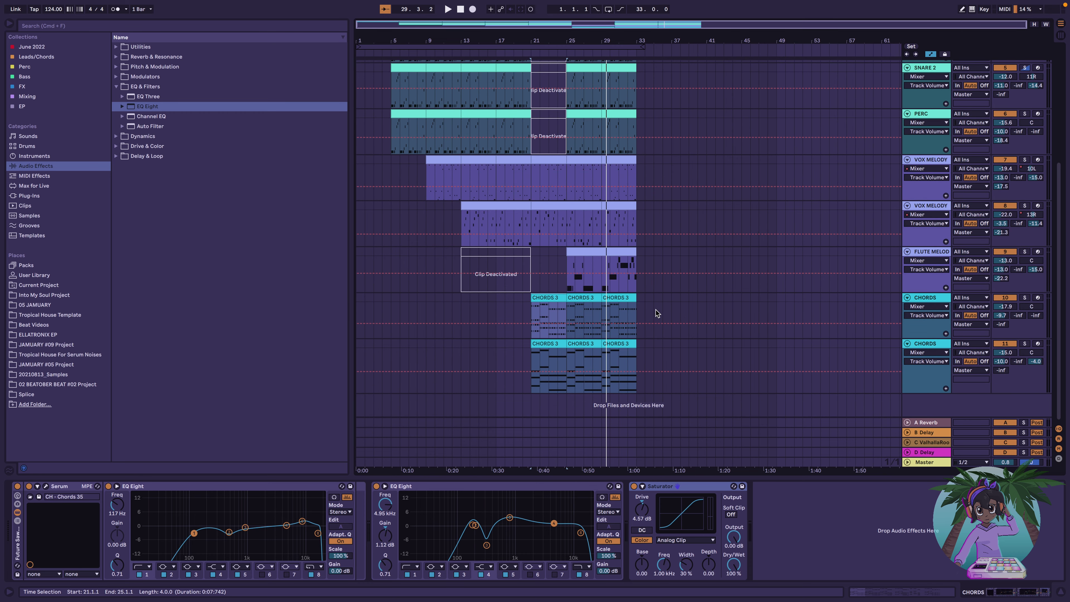
Play from bar 21 and lower CHORDS track 11's volume to -16.0 dB
left_click(549, 302)
key("space")
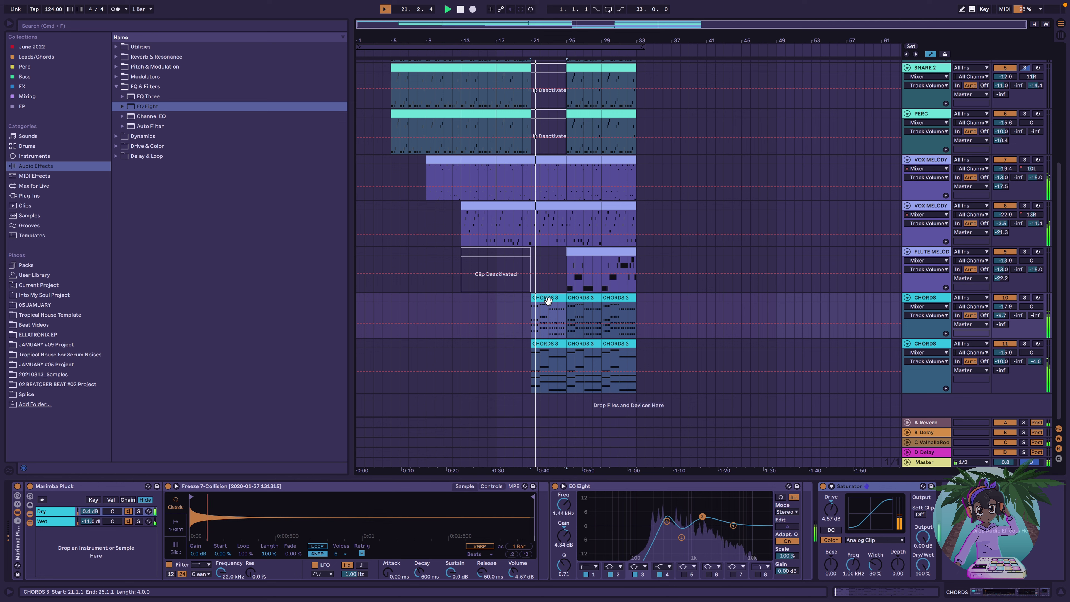
left_click_drag(1006, 353, 1006, 358)
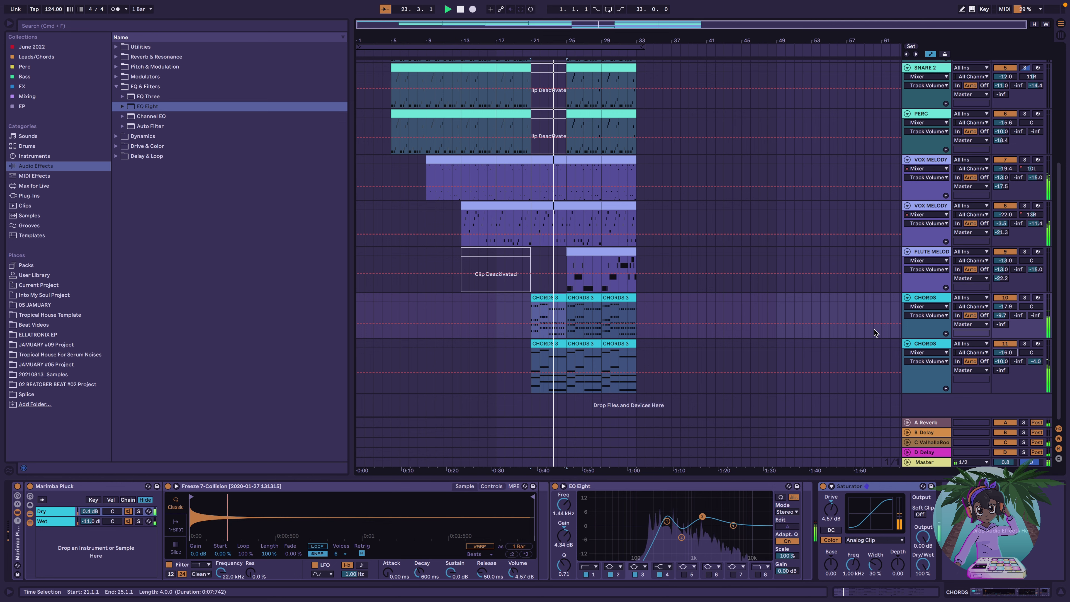
Check the levels in the mixer, select VOX MELODY 1 and VOX MELODY 2 together, and return to the Arrangement View
key("Tab")
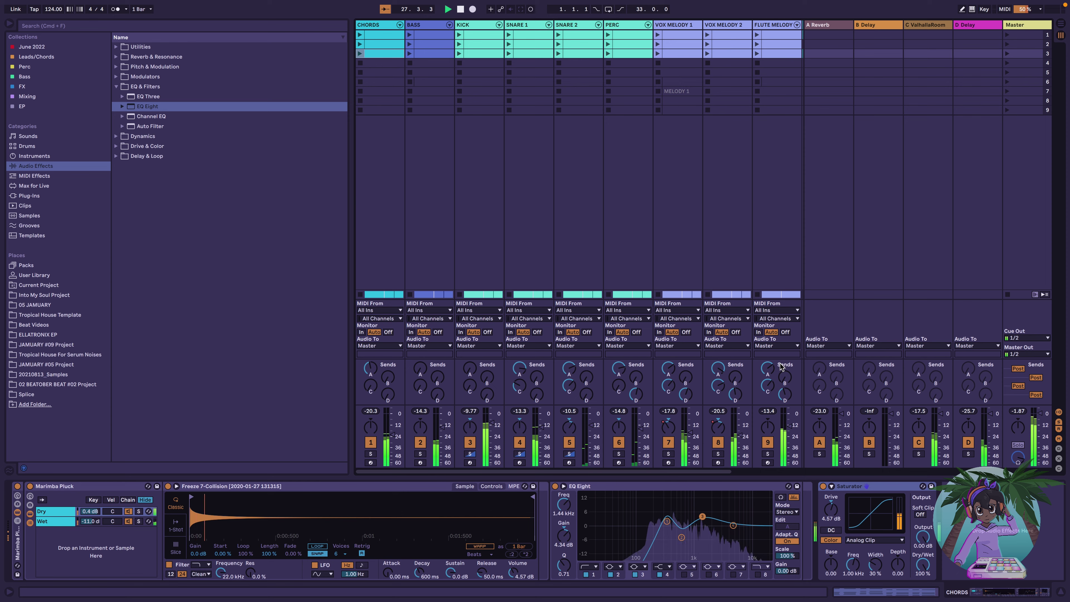
scroll(782, 367, "right", 3)
scroll(779, 367, "right", 1)
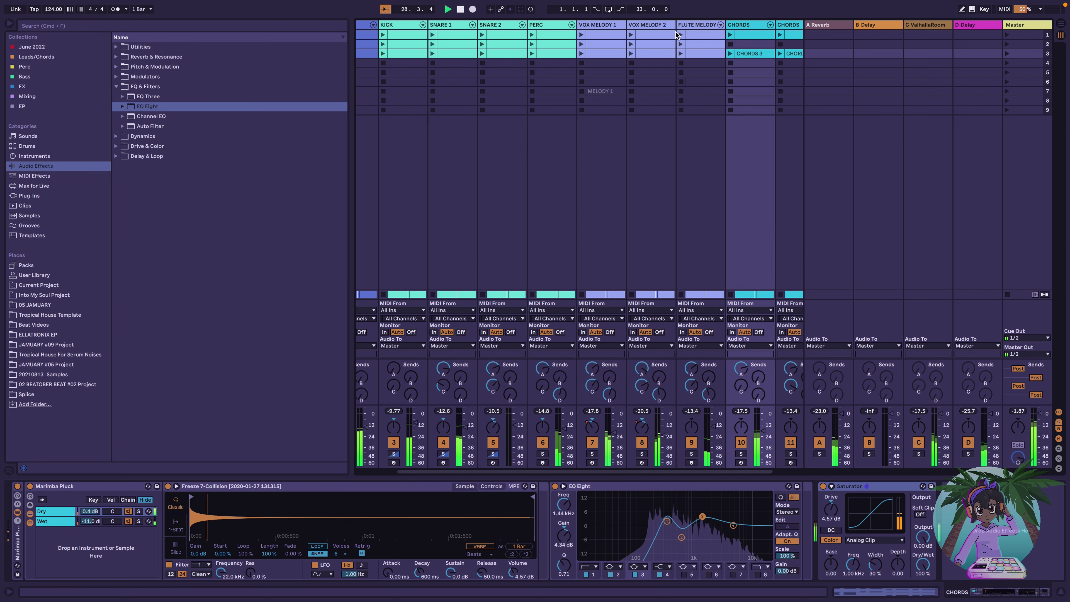
left_click(610, 25)
left_click(644, 25, "shift")
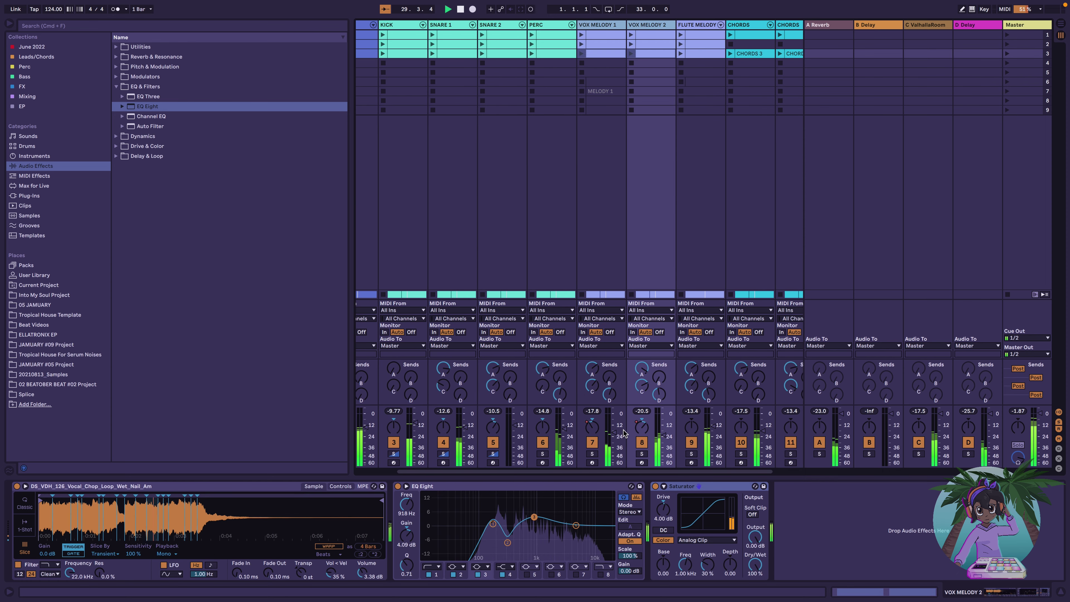
key("Tab")
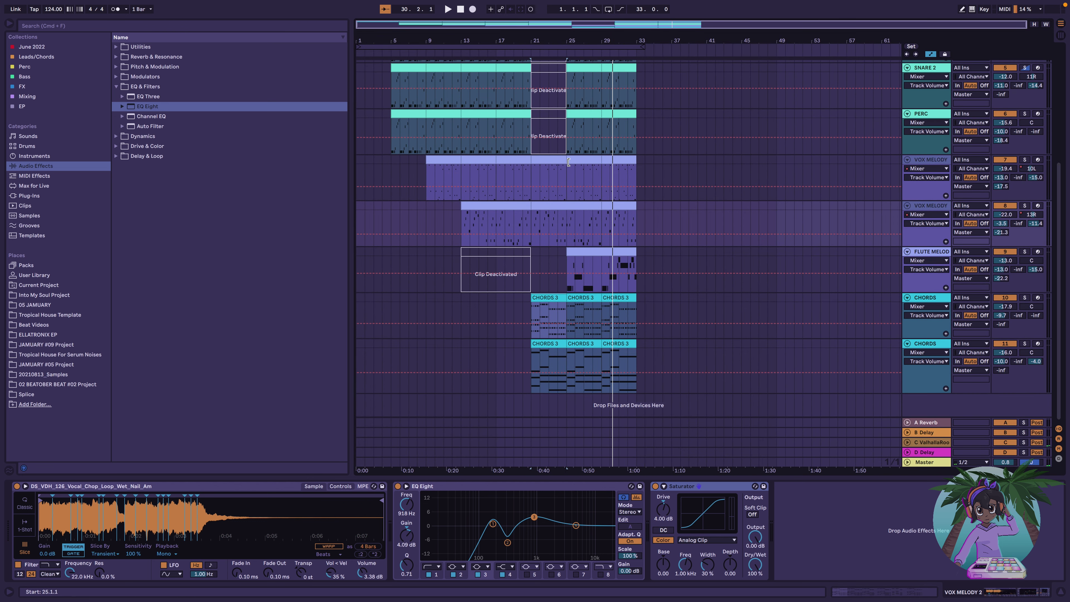
Add a Utility effect to the end of the VOX MELODY 1 device chain
scroll(589, 239, "up", 1)
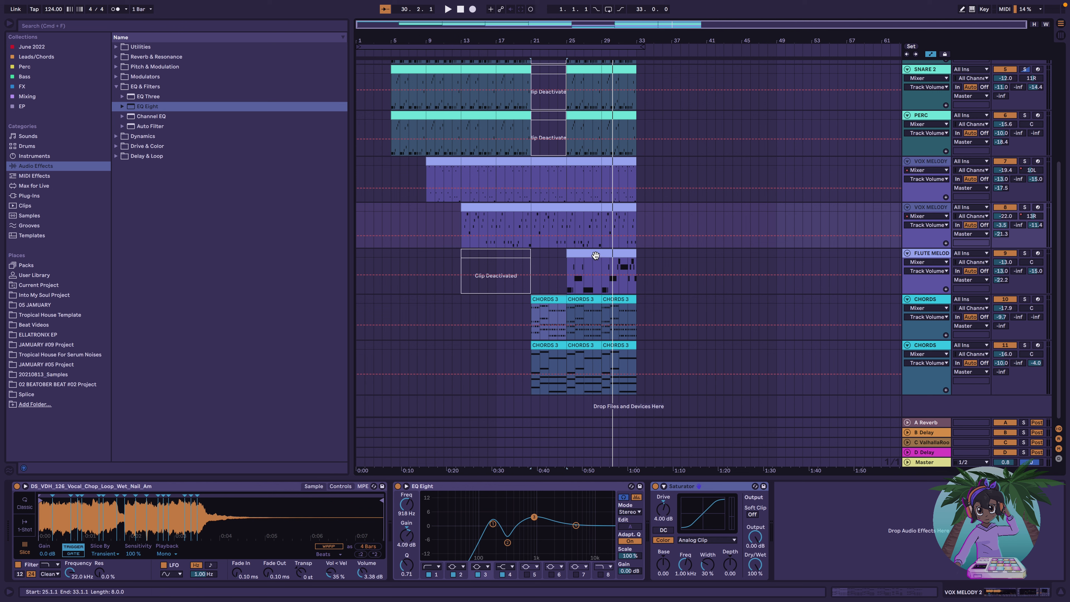
left_click(922, 162)
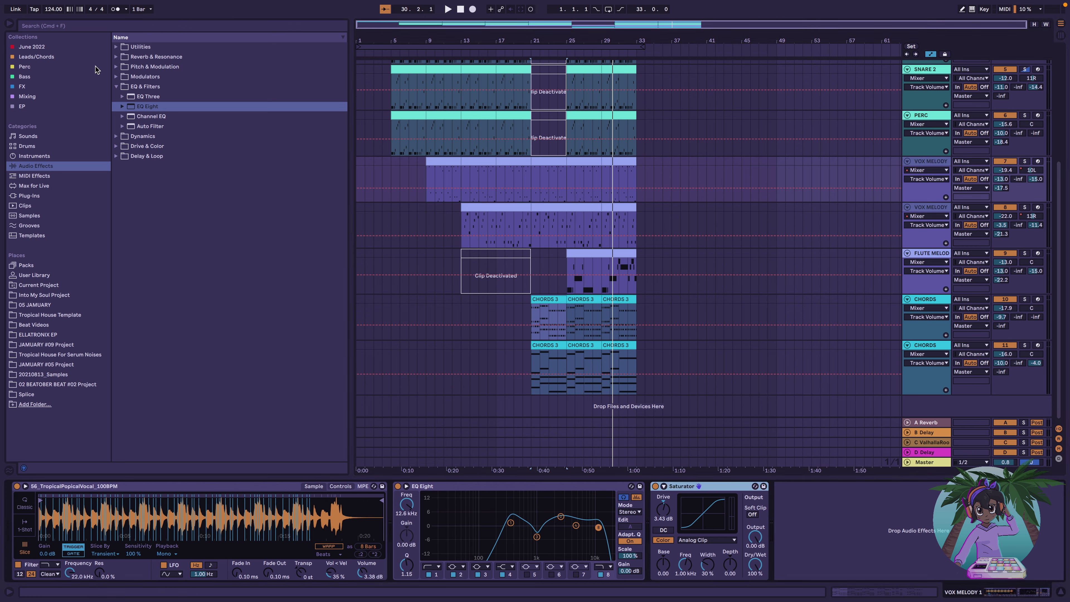
left_click(214, 27)
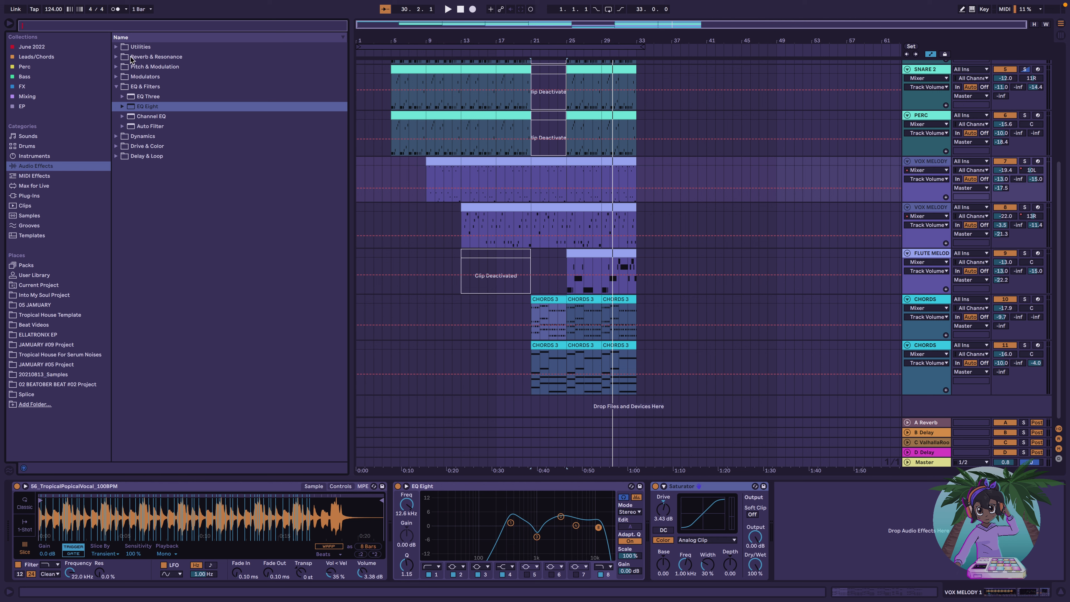
left_click(116, 48)
key("Right")
key("Down")
key("Return")
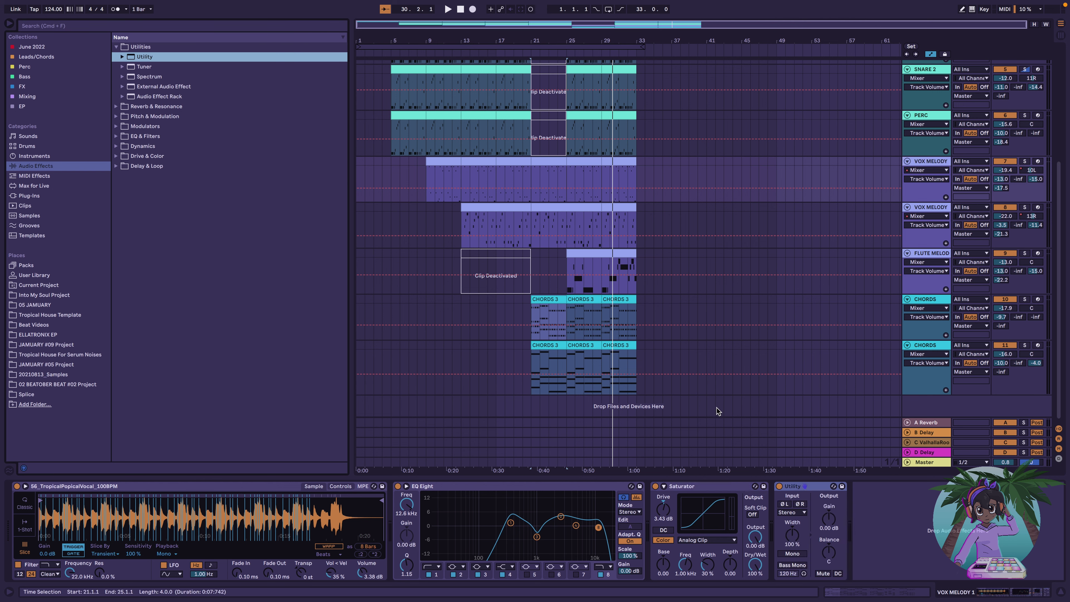
Automate the Utility gain on VOX MELODY 1 so it drops to about -3 dB from bar 25 onward
left_click(829, 519)
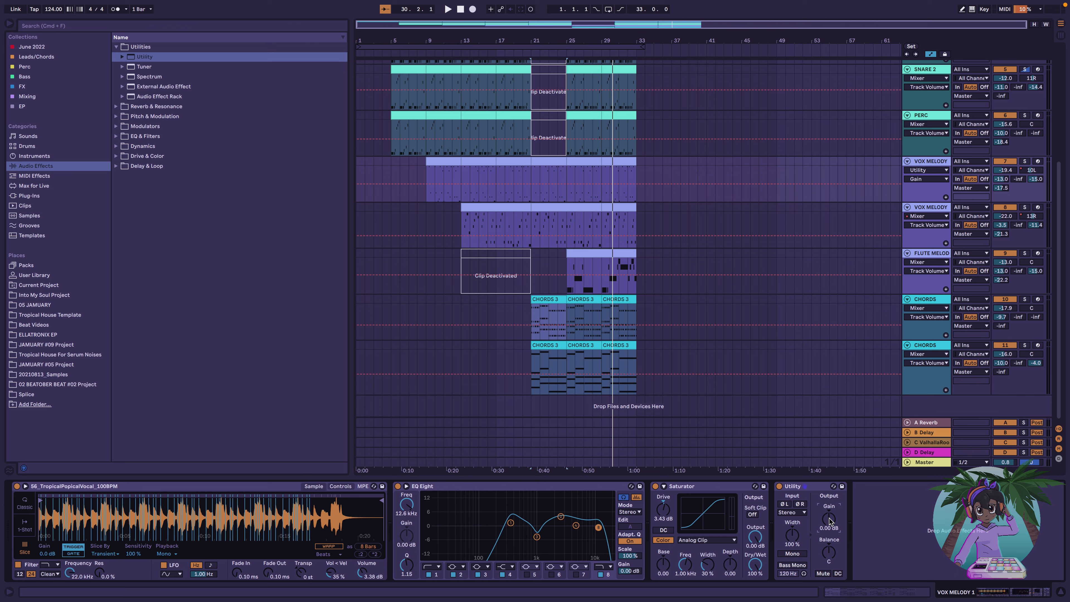
left_click(562, 184)
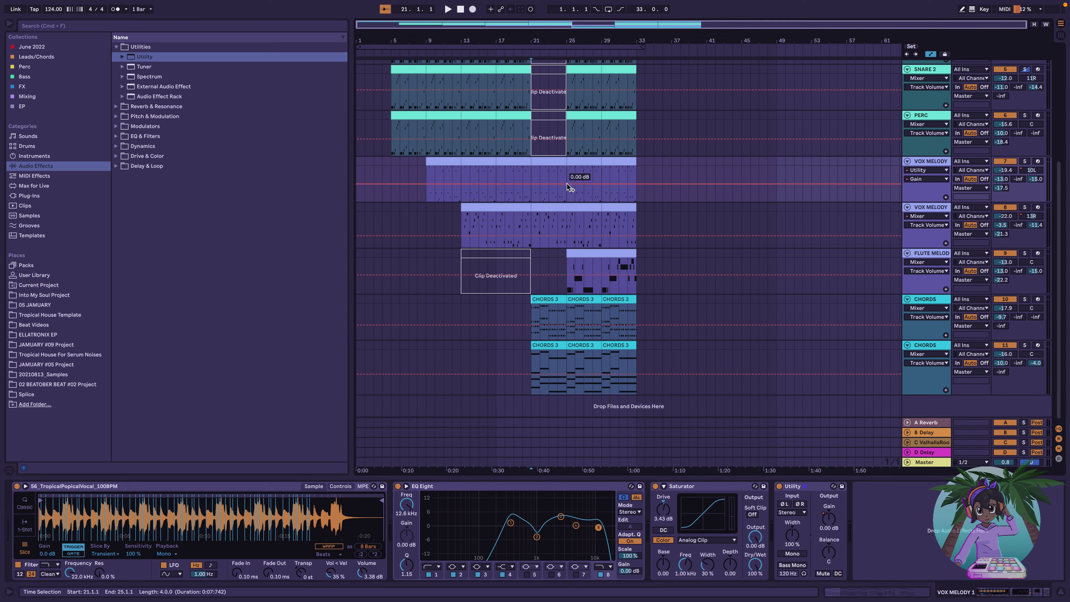
left_click_drag(570, 188, 563, 185)
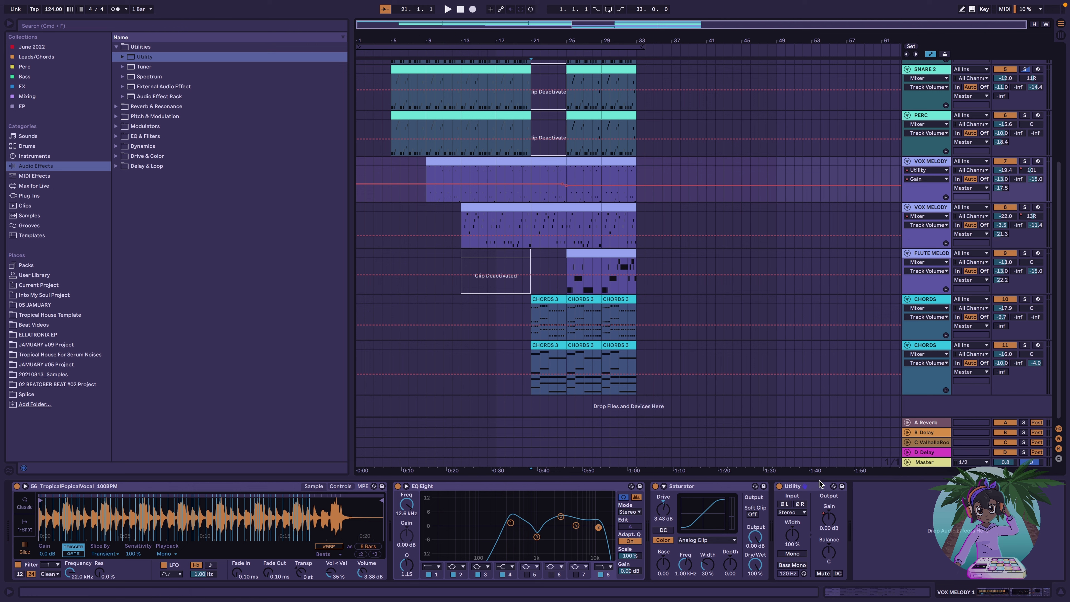
Copy the Utility to VOX MELODY 2 and automate its gain to drop to about -4.18 dB from bar 25
left_click(935, 210)
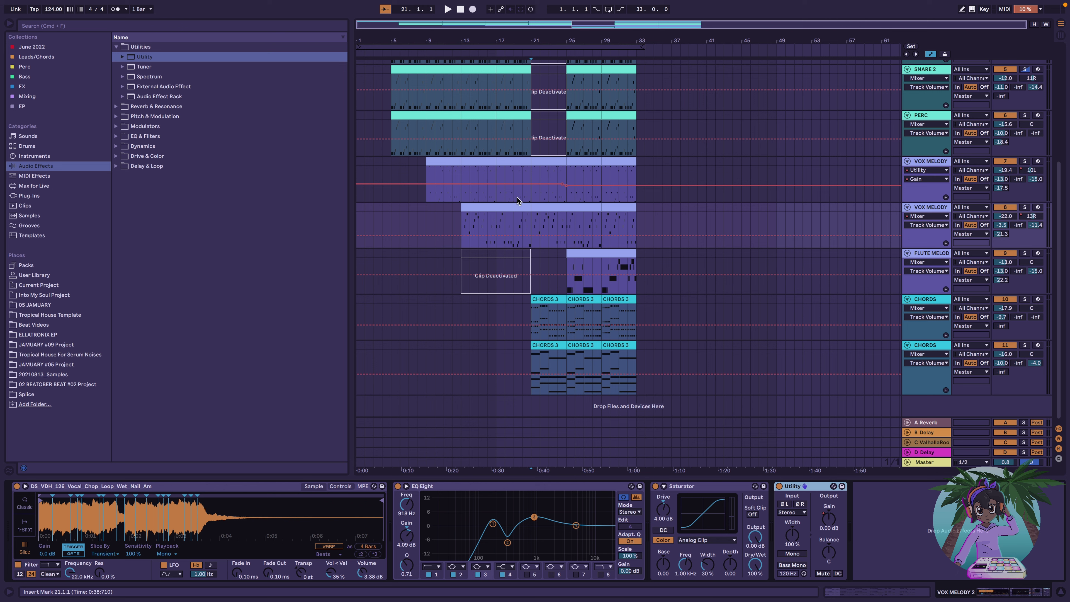
left_click(829, 521)
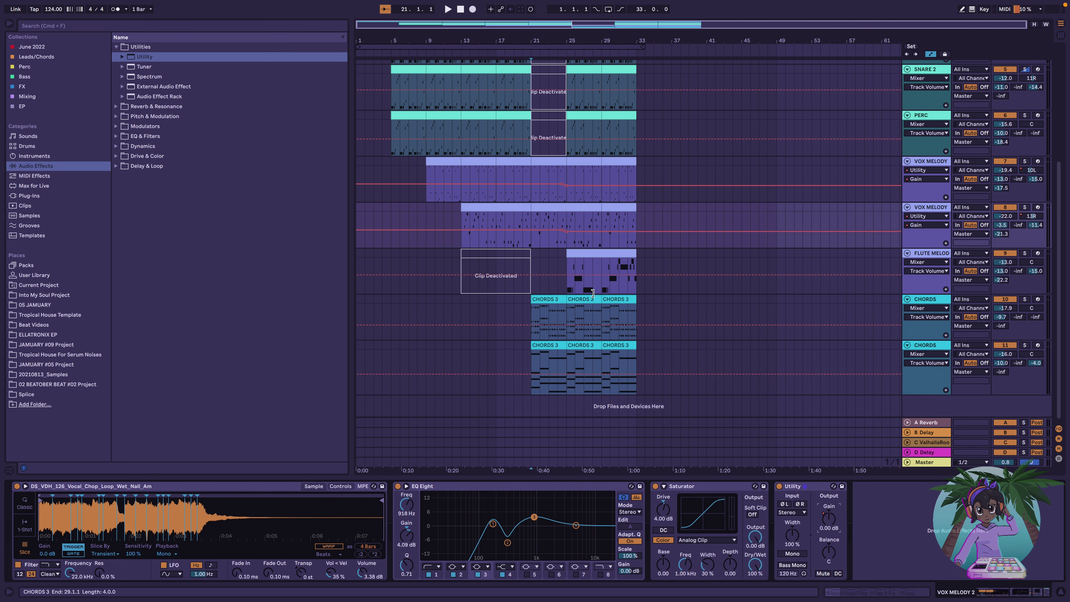
key("space")
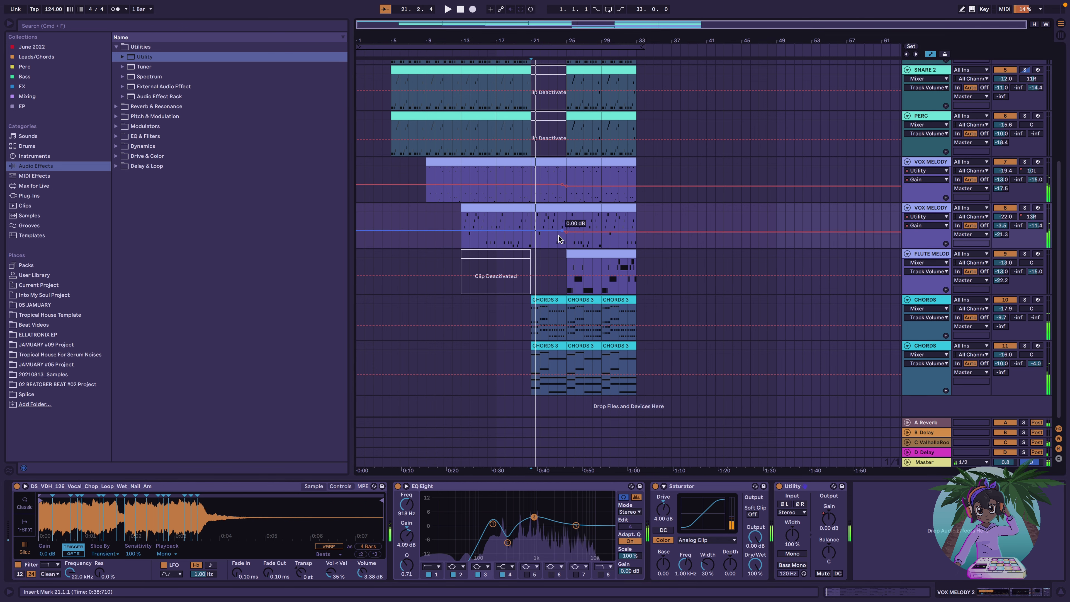
left_click(559, 246)
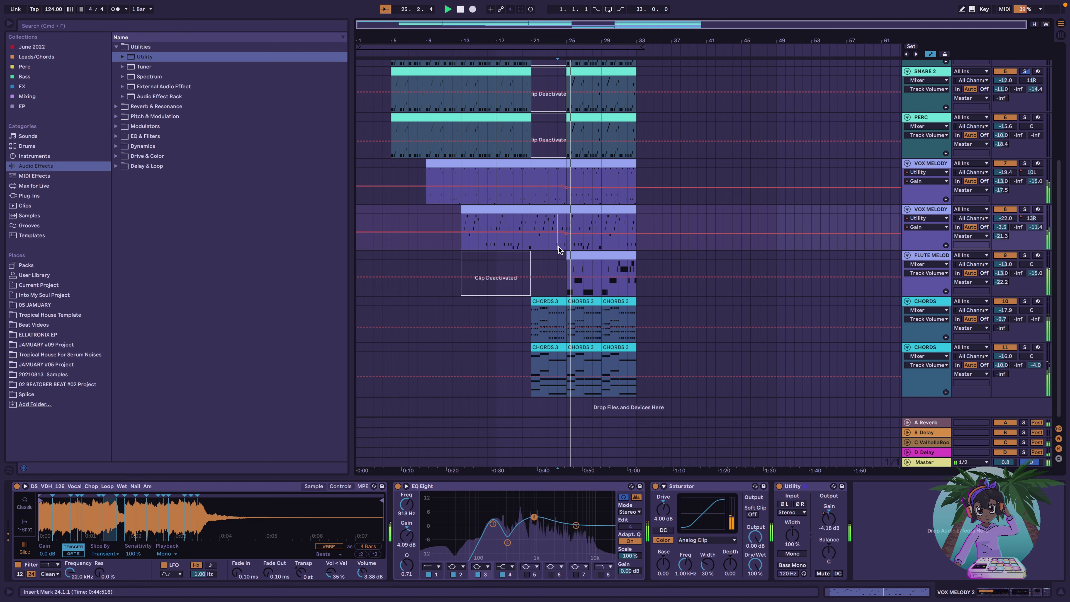
Check the track levels in the Session View mixer during playback, returning to the arrangement before stopping
key("Tab")
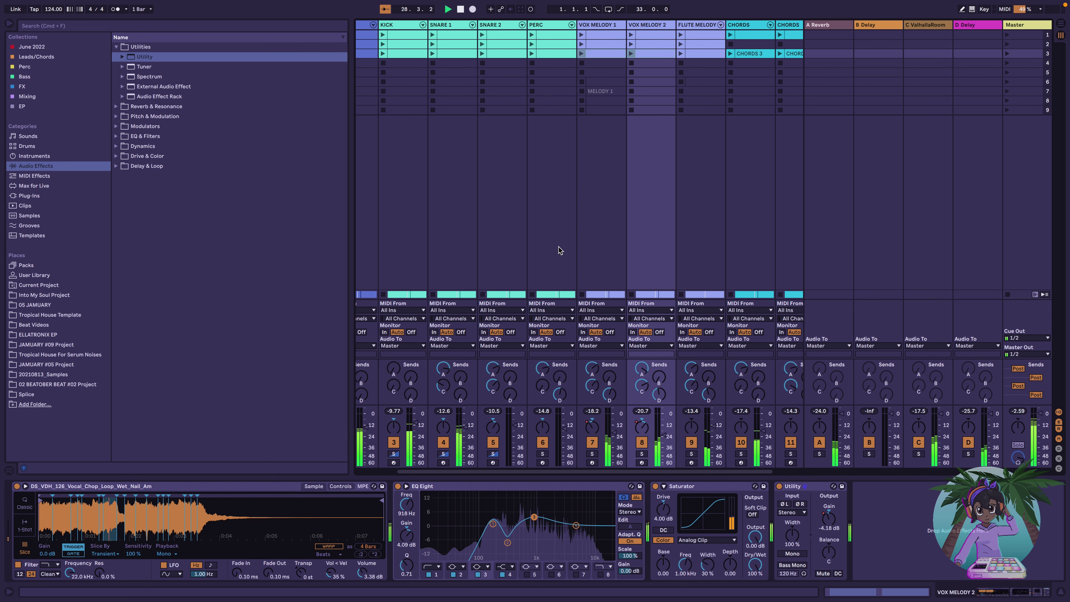
key("Tab")
key("space")
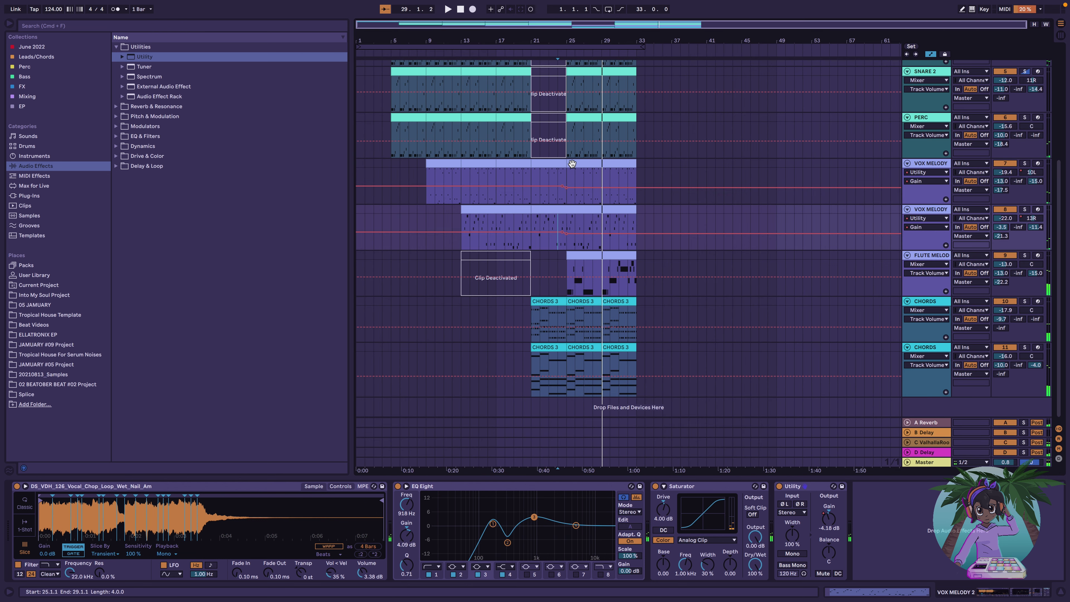
Set VOX MELODY 2's automated Utility gain after bar 25 to -2.09 dB and audition the transition from bar 24
left_click(567, 197)
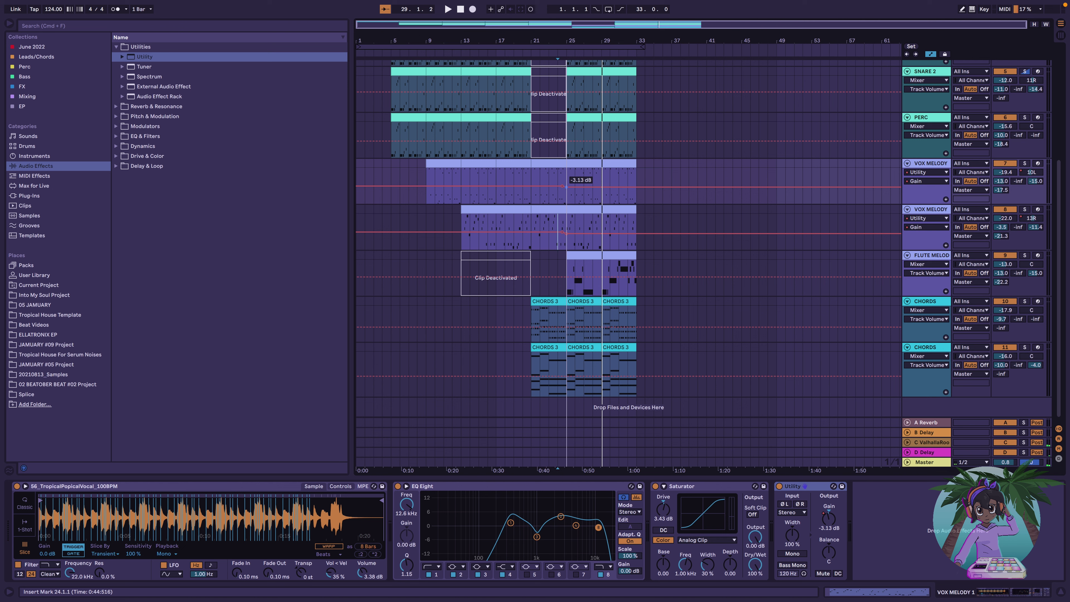
left_click(567, 234)
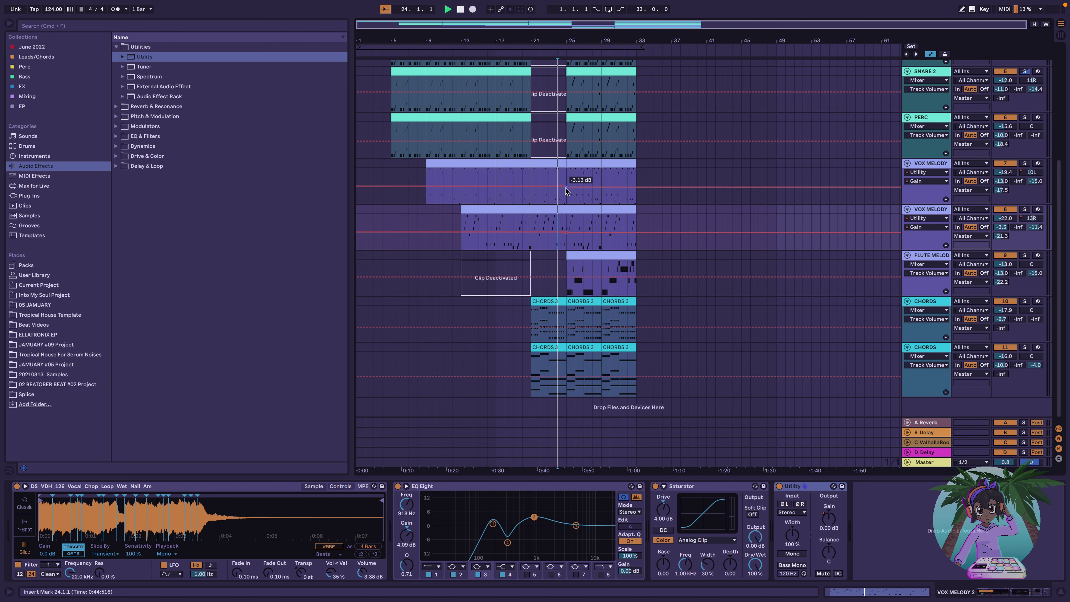
key("space")
scroll(622, 249, "down", 1)
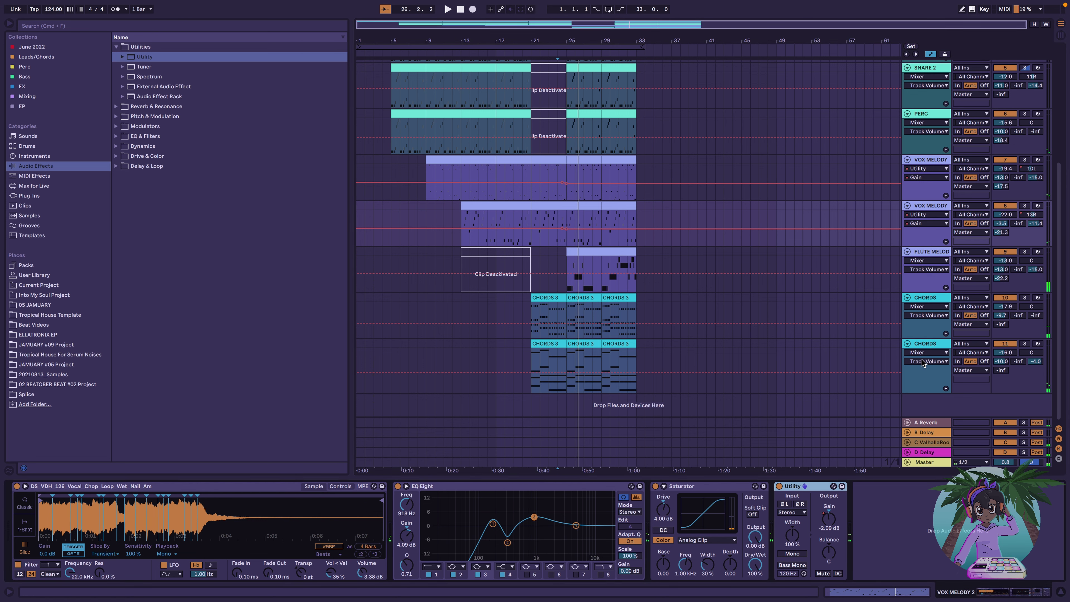
Paste the Utility onto the last CHORDS track, automate a lower gain from bar 25, and play the transition
left_click(926, 349)
left_click(913, 541)
key("super+v")
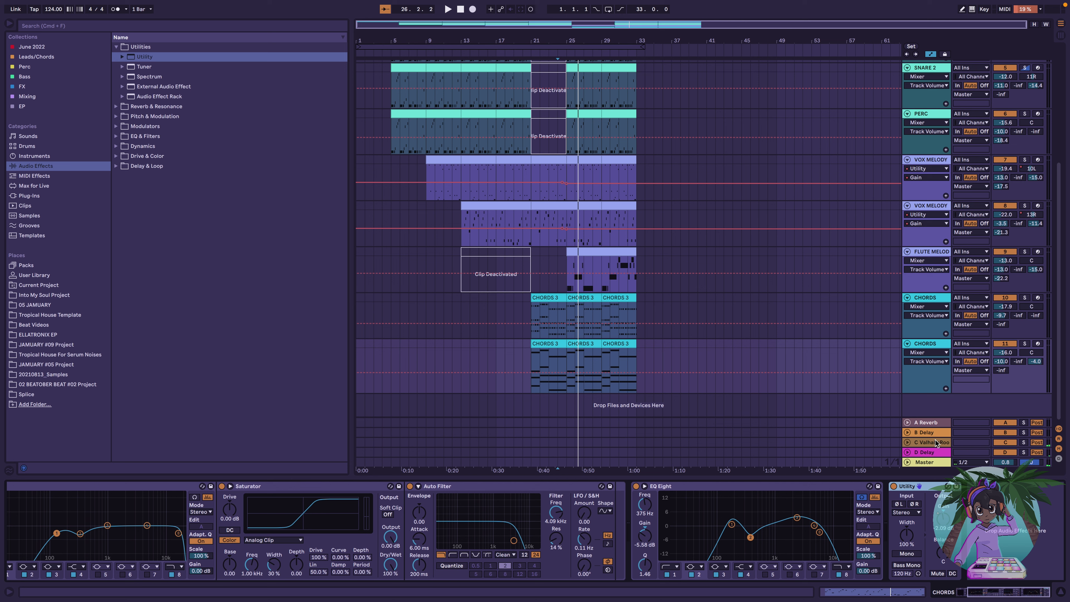
left_click(944, 523)
key("space")
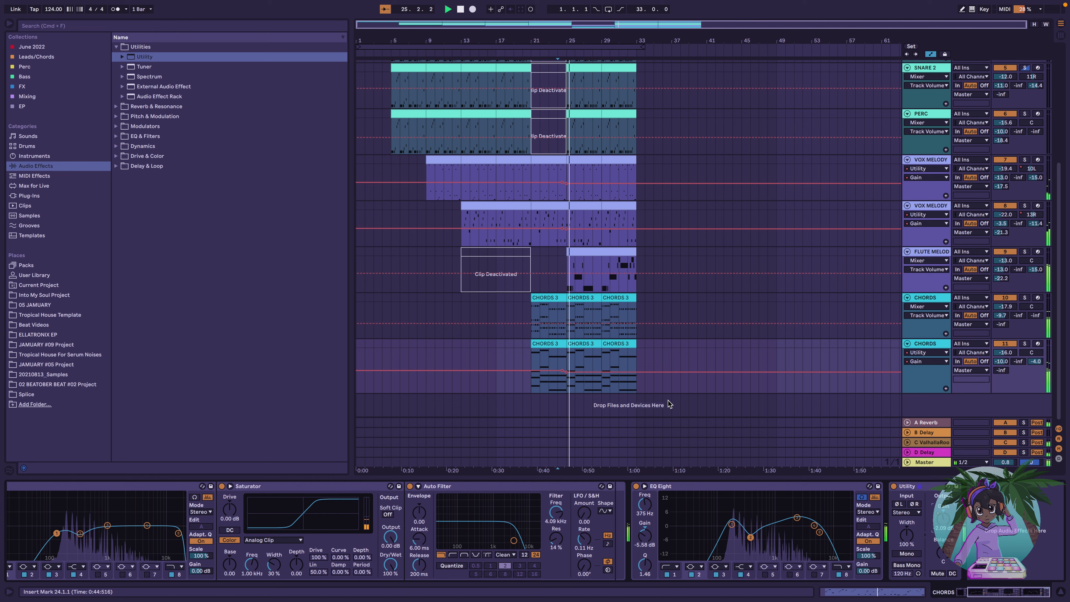
Examine the levels of all tracks in the Session View mixer, then return to the arrangement and review its tracks
key("Tab")
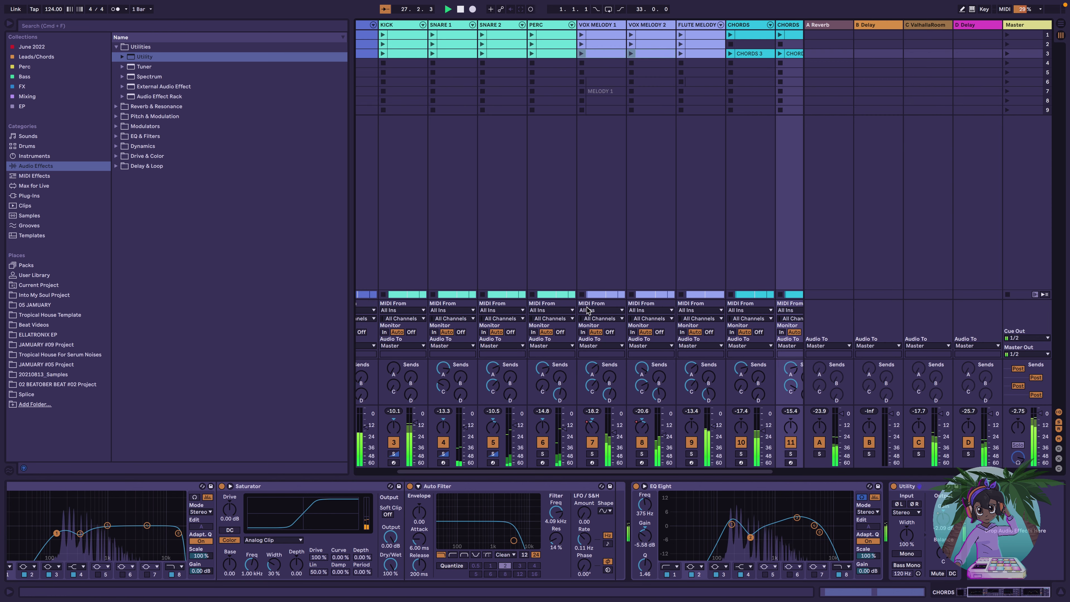
scroll(590, 312, "right", 1)
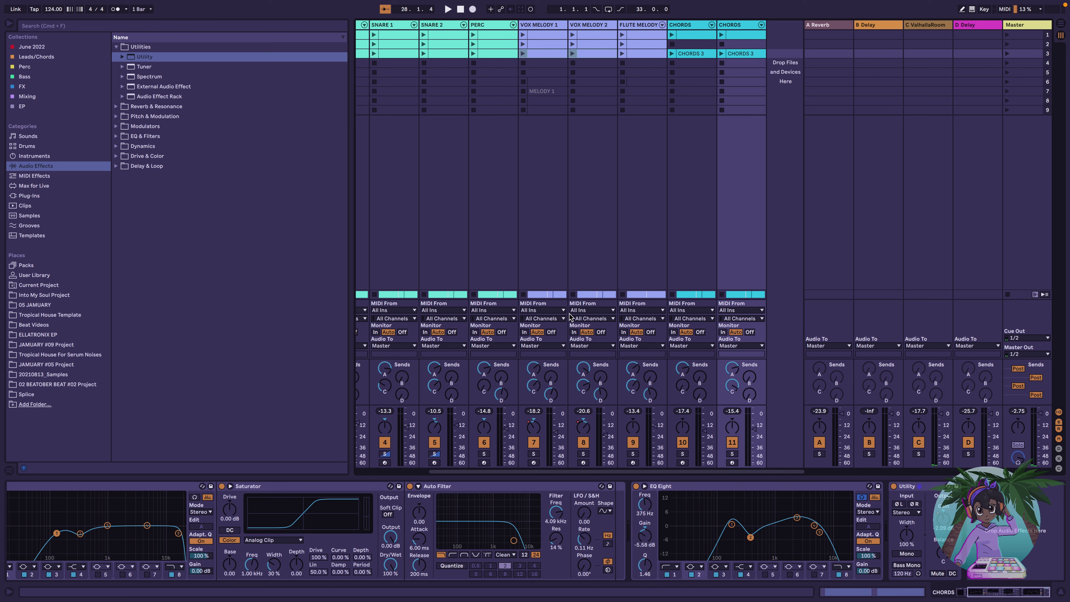
left_click(1063, 25)
scroll(724, 286, "down", 5)
scroll(725, 286, "up", 5)
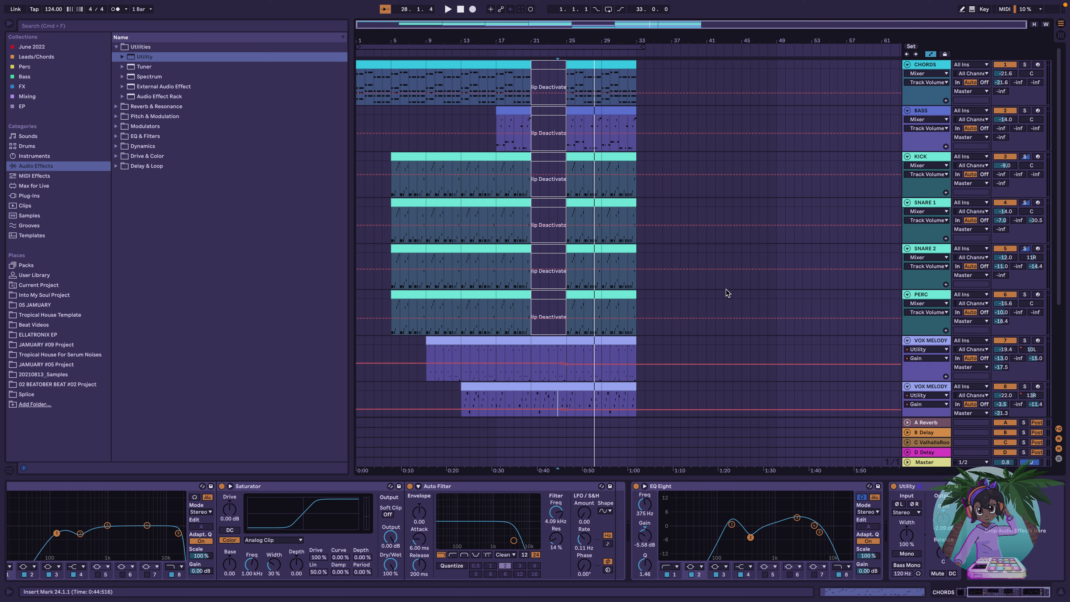
Add the Compressor preset from the User Library after the Saturator on the first CHORDS track
left_click(935, 69)
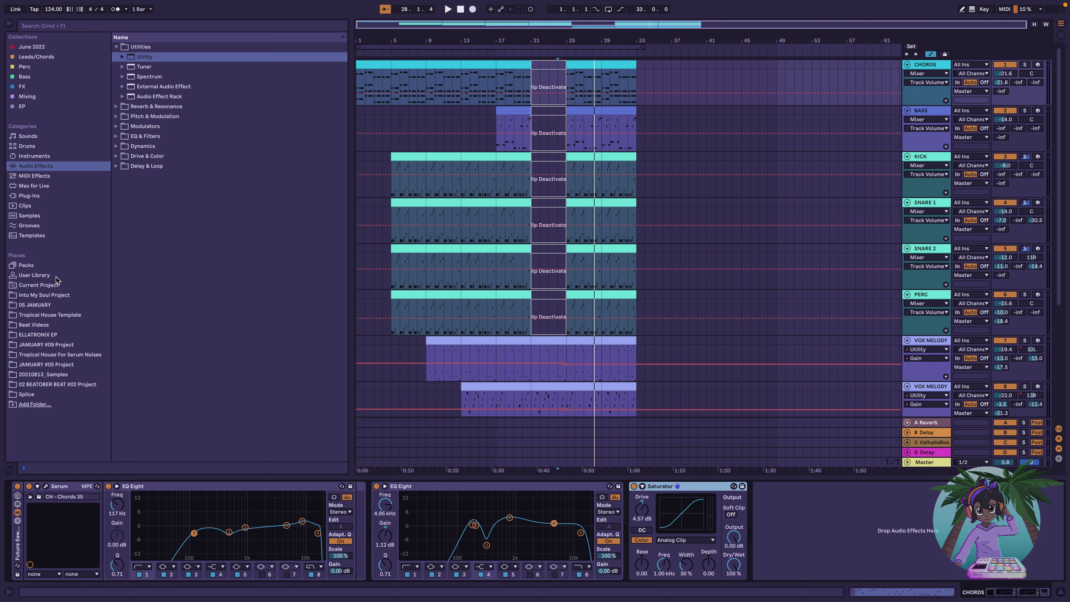
left_click(35, 274)
left_click_drag(182, 206, 826, 489)
Sidechain the CHORDS Compressor to the KICK track's kick one-shot Pre FX and set the threshold to -17.5 dB
left_click(774, 512)
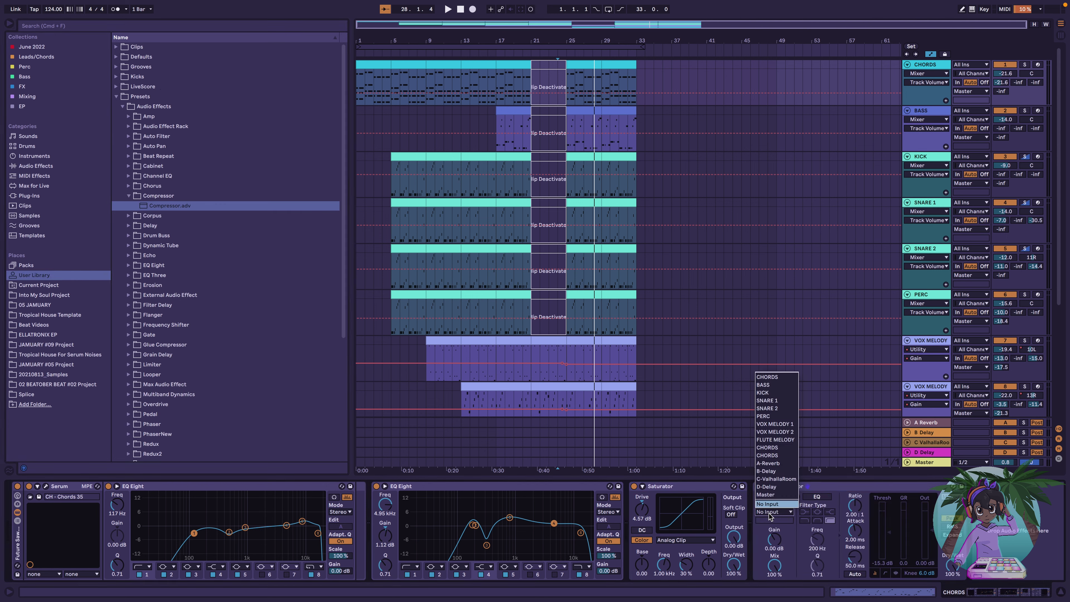
key("Return")
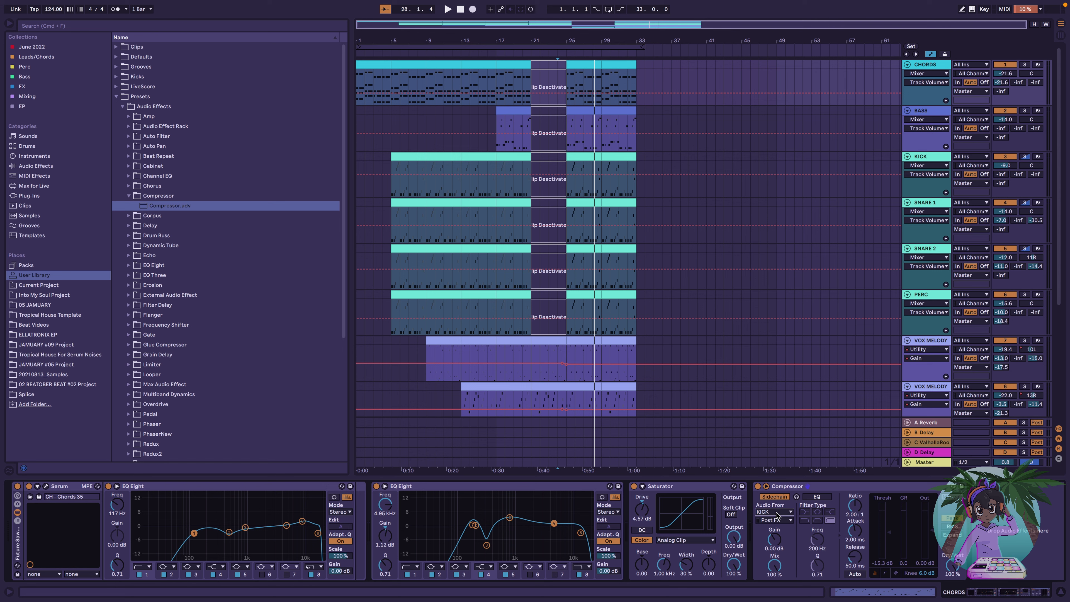
left_click(778, 521)
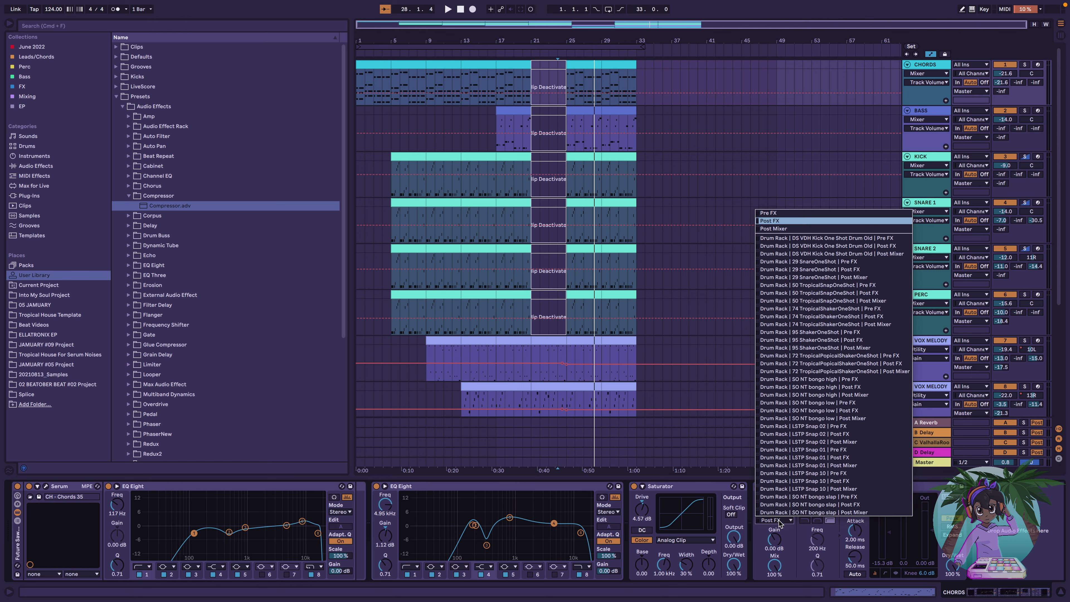
left_click(814, 240)
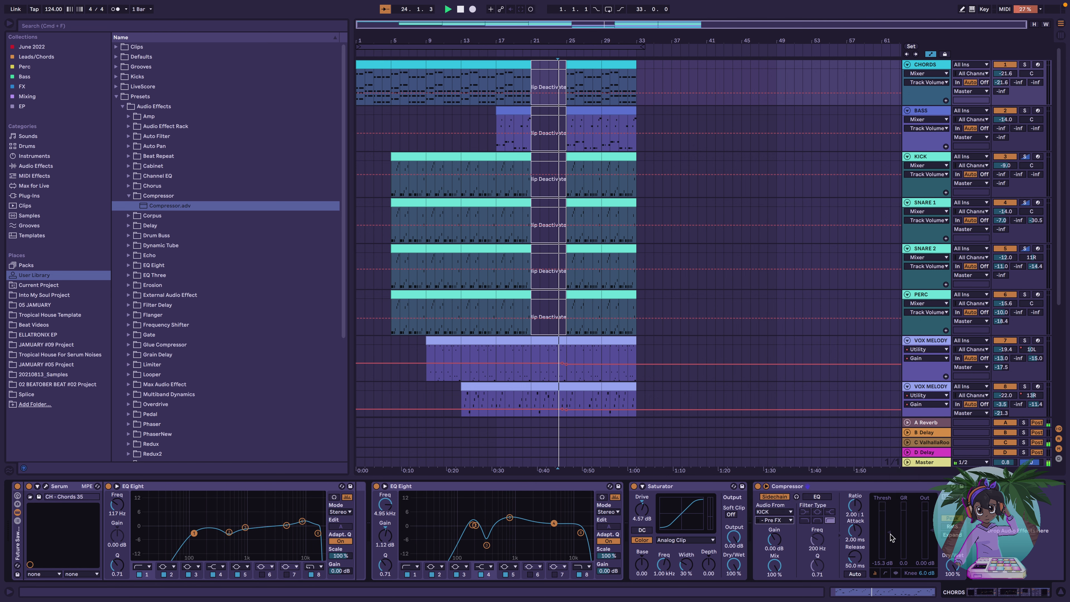
left_click_drag(890, 532, 890, 536)
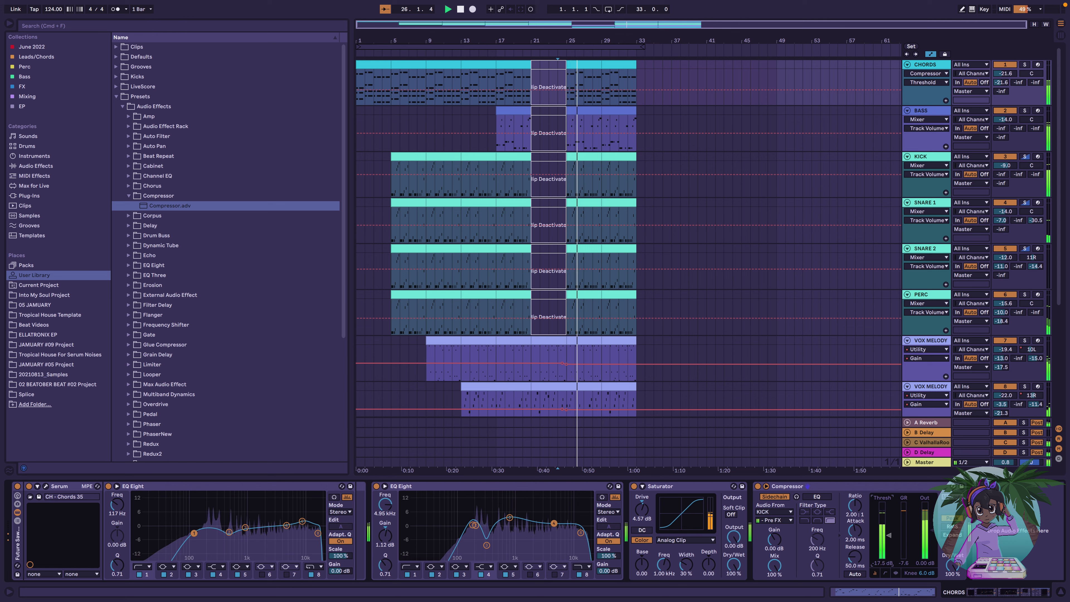
Copy the Compressor to the end of the SNARE 1 chain, switch its sidechain off, and start playback
left_click(886, 488)
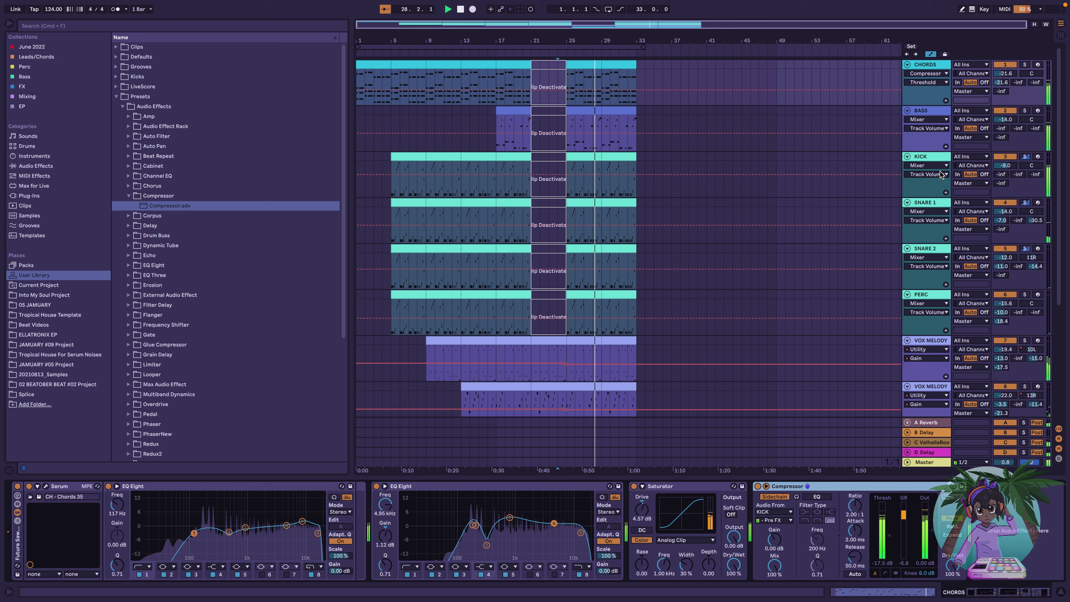
scroll(900, 298, "down", 1)
scroll(900, 298, "up", 1)
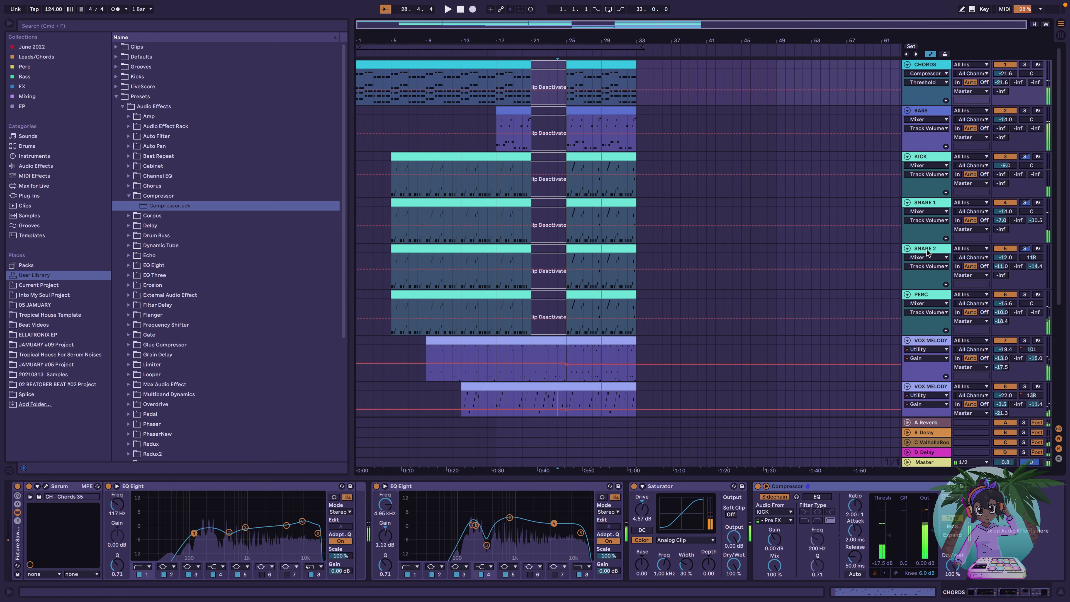
left_click(923, 205)
left_click(980, 538)
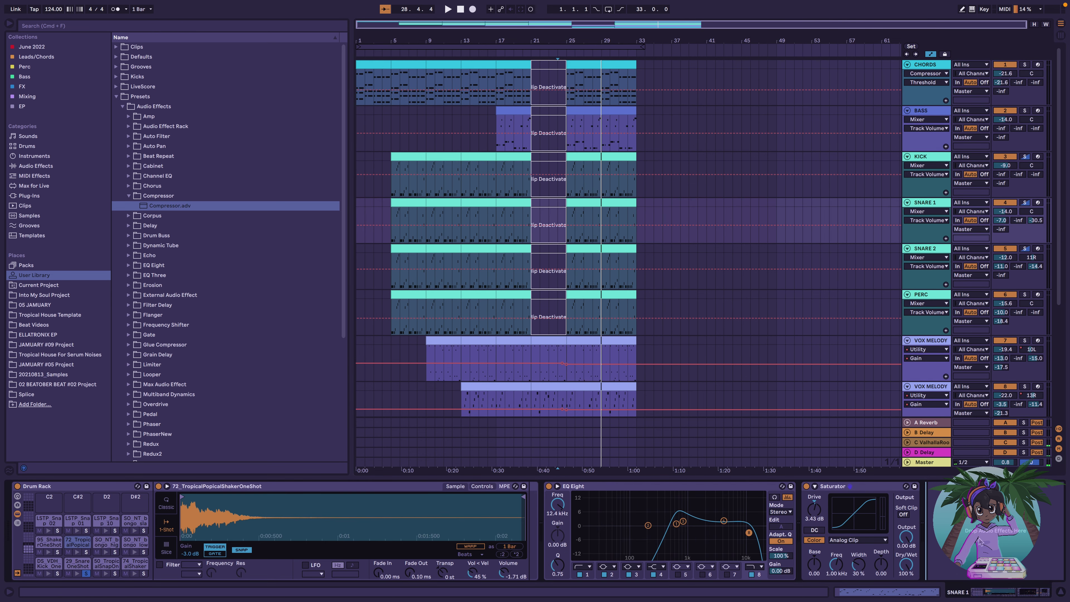
left_click_drag(980, 542, 962, 532)
left_click(867, 497)
key("space")
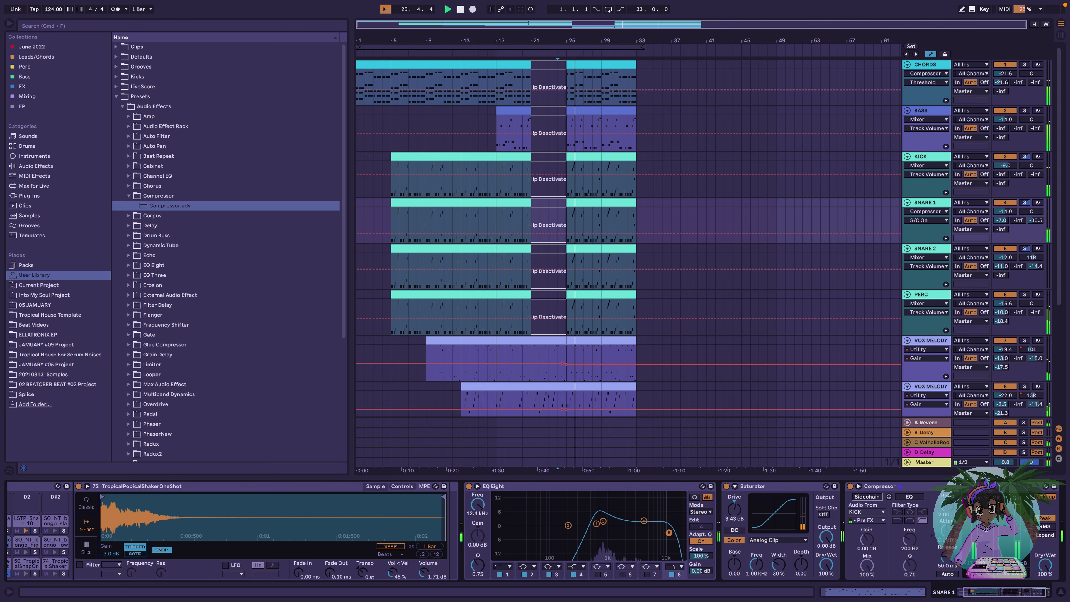
Set the SNARE 1 Compressor's threshold to -8.31 dB and adjust its output gain
scroll(695, 532, "right", 3)
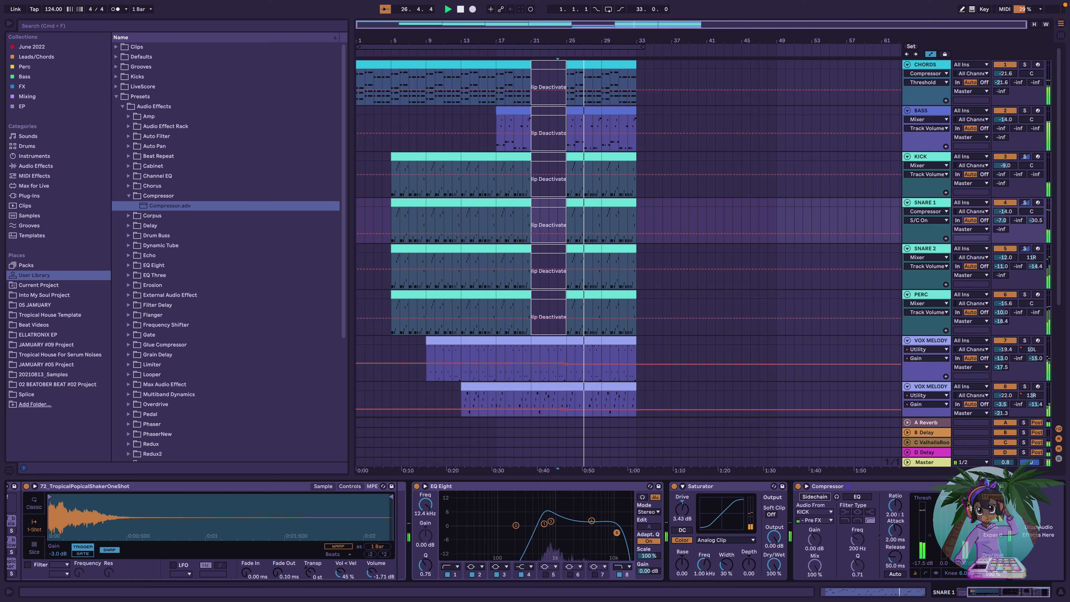
scroll(695, 531, "left", 1)
left_click_drag(931, 523, 931, 522)
left_click(975, 530)
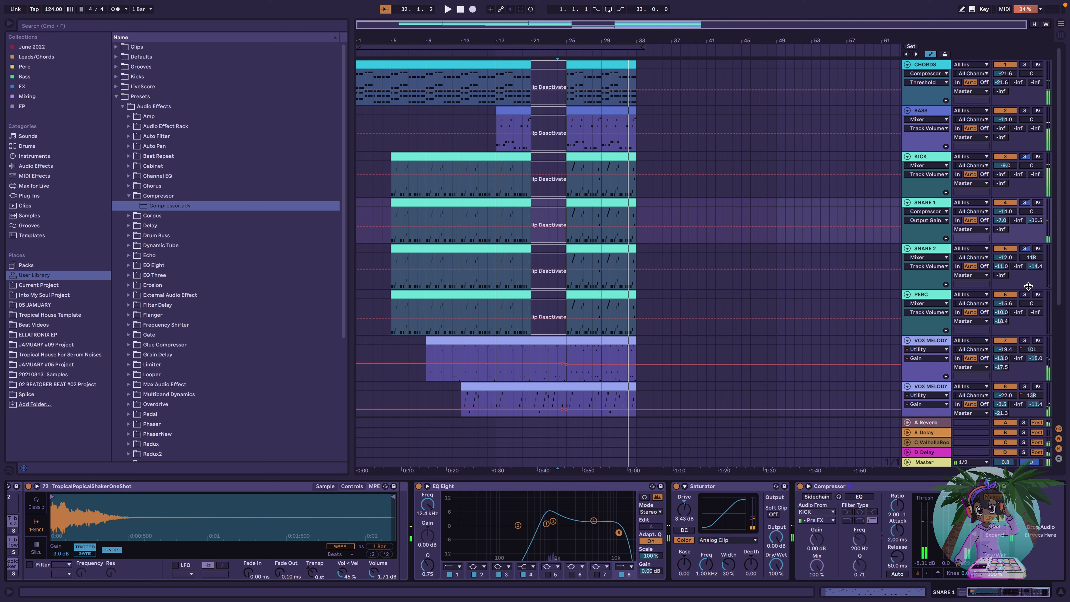
Set the SNARE 1 track volume to -9.6 dB and audition the mix from bar 24
left_click_drag(1006, 212, 1006, 211)
key("space")
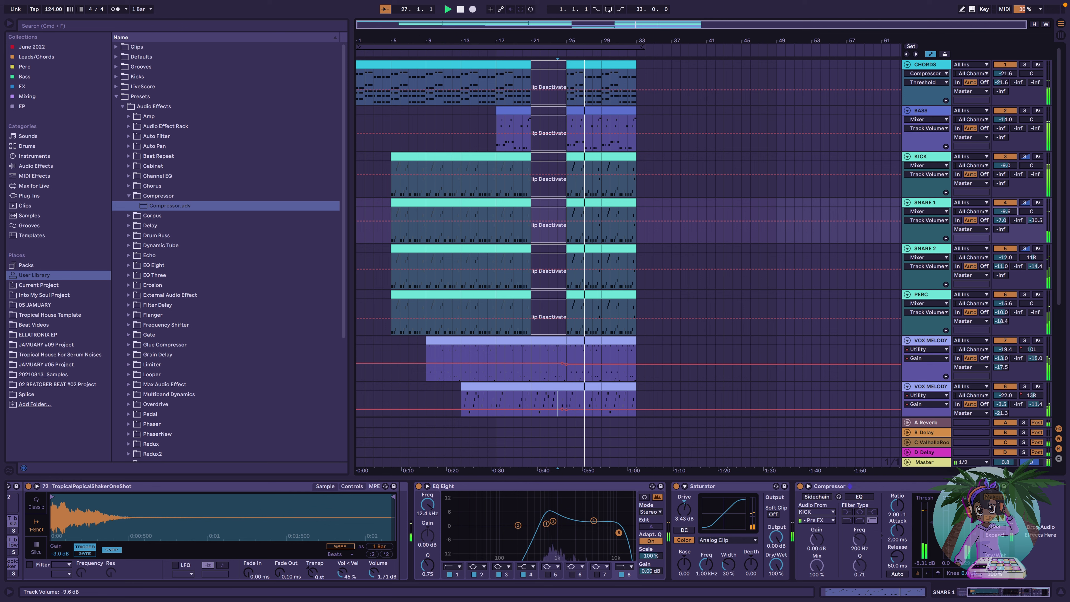
key("space")
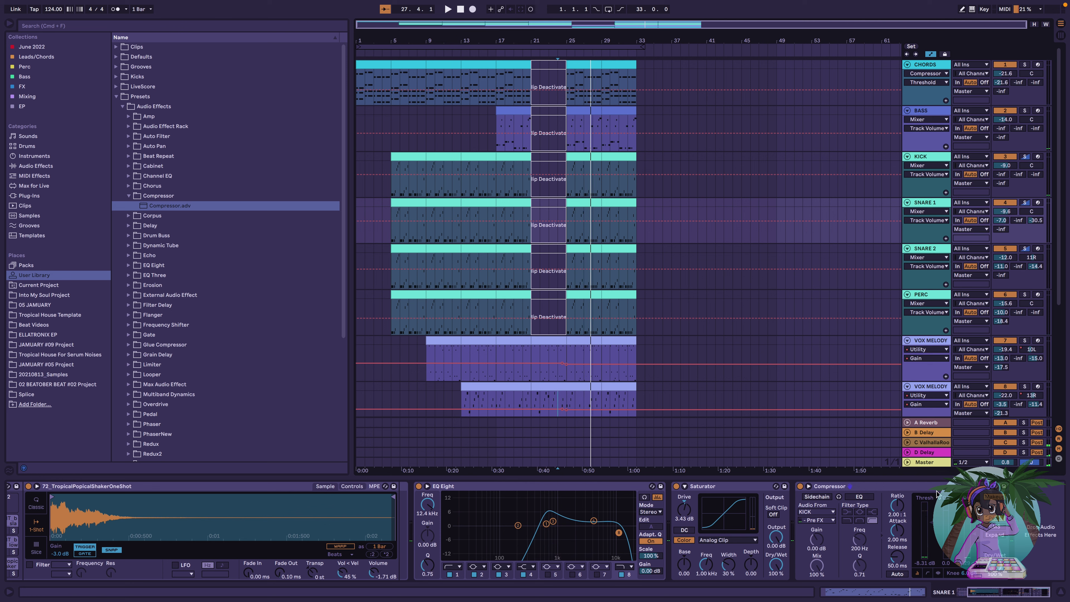
Copy the SNARE 1 Compressor to the end of the SNARE 2 chain and set the SNARE 2 track volume to -10.2 dB
scroll(937, 494, "right", 1)
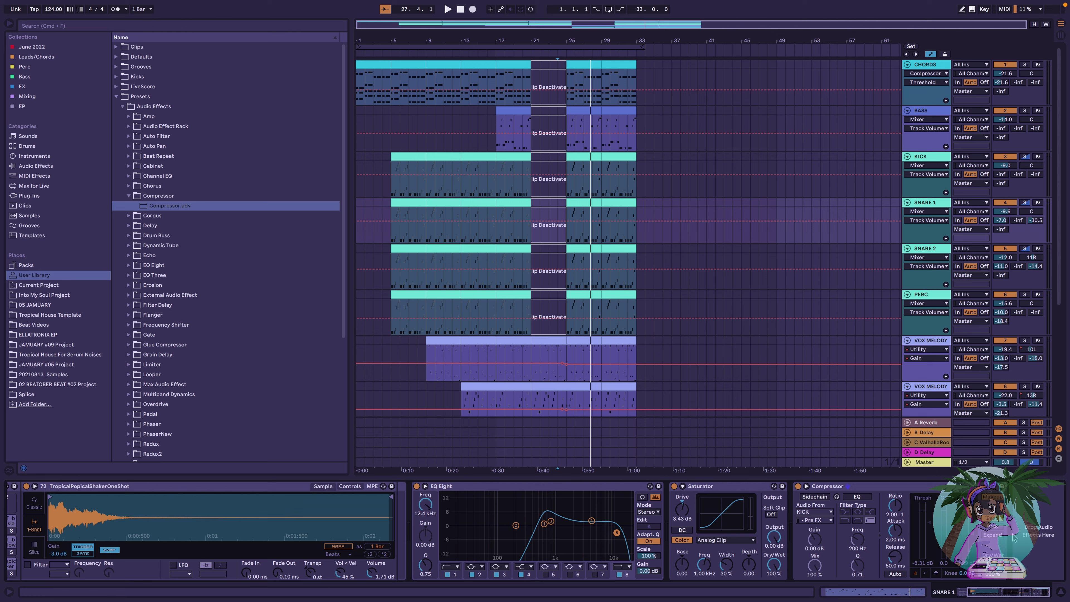
key("space")
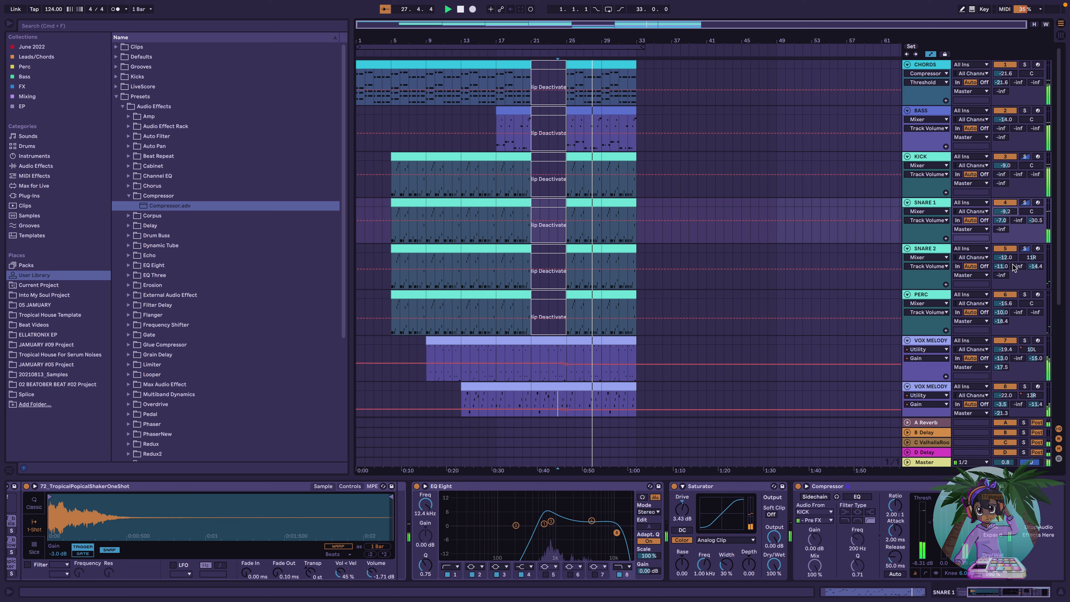
left_click(939, 489)
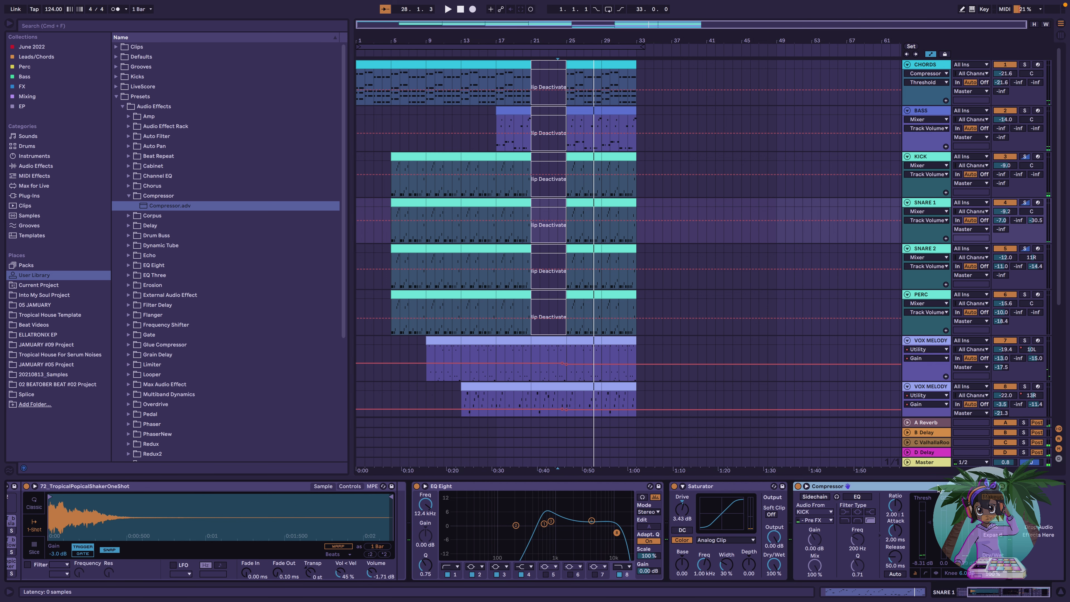
left_click(933, 250)
left_click(968, 534)
key("super+v")
key("space")
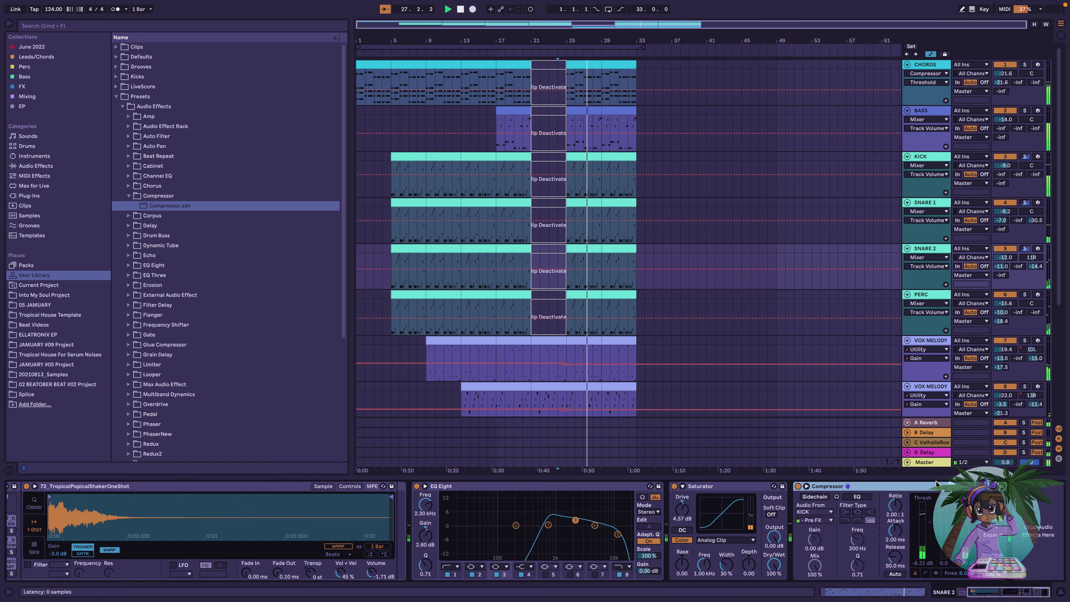
left_click_drag(1006, 258, 1005, 250)
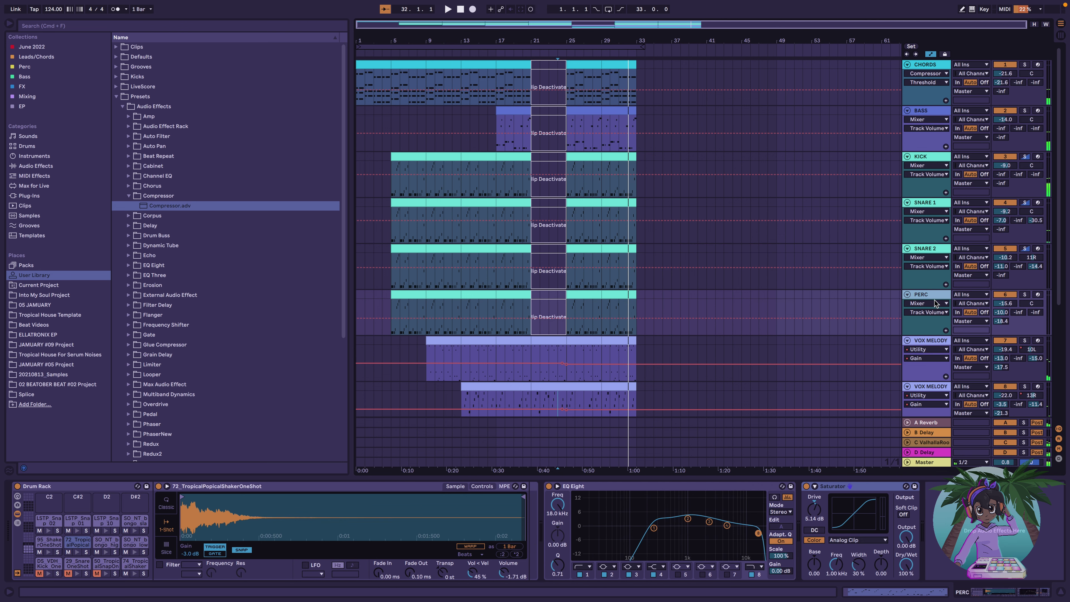
Add the same Compressor to the end of the PERC chain and set the PERC track volume to -6.8 dB during playback
left_click(935, 298)
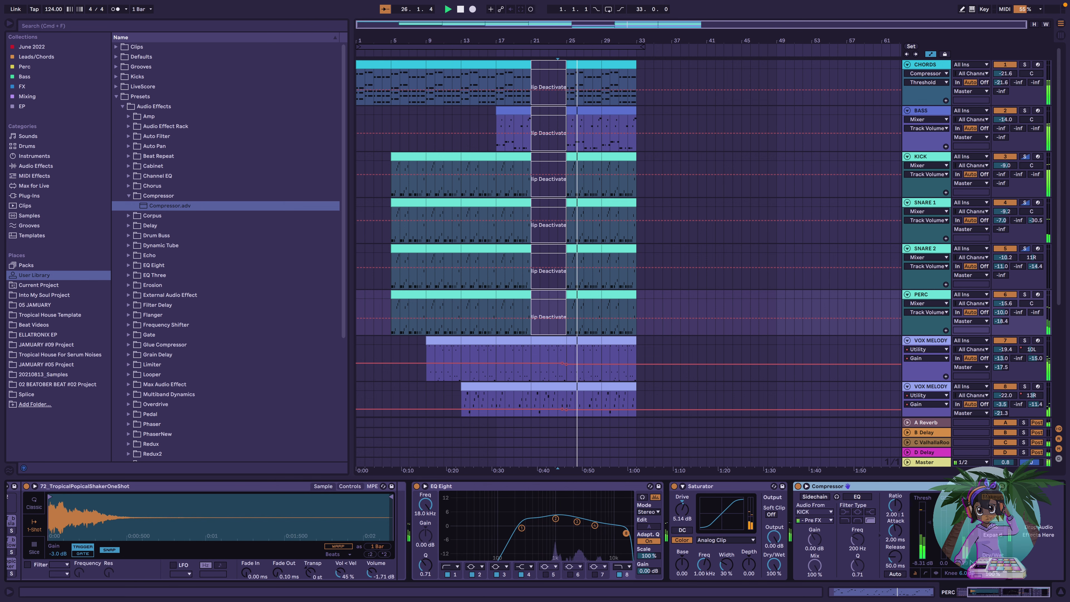
left_click_drag(1005, 304, 1005, 291)
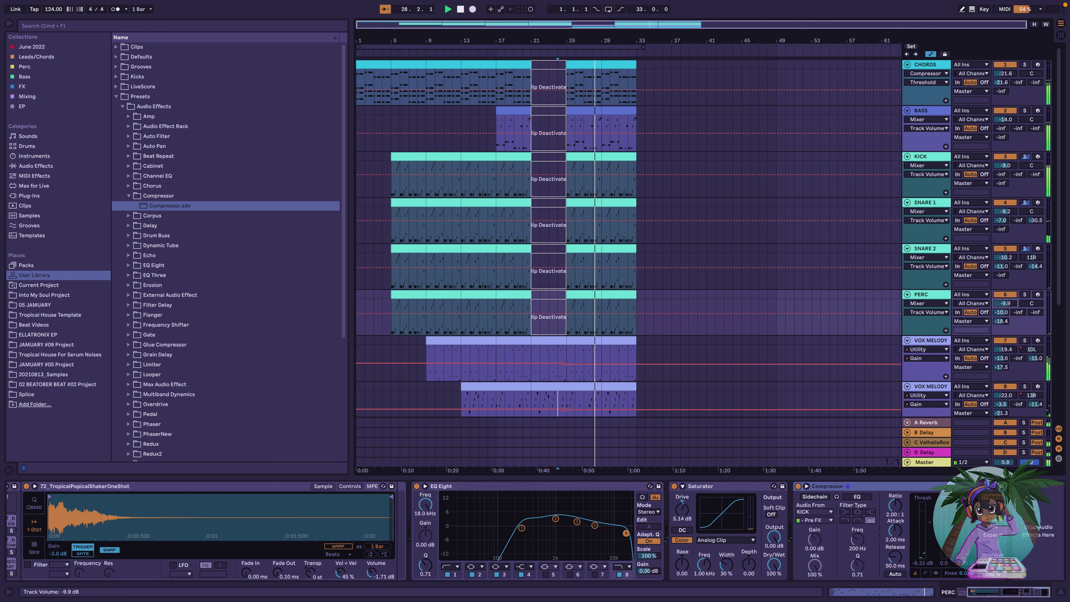
key("space")
key("space")
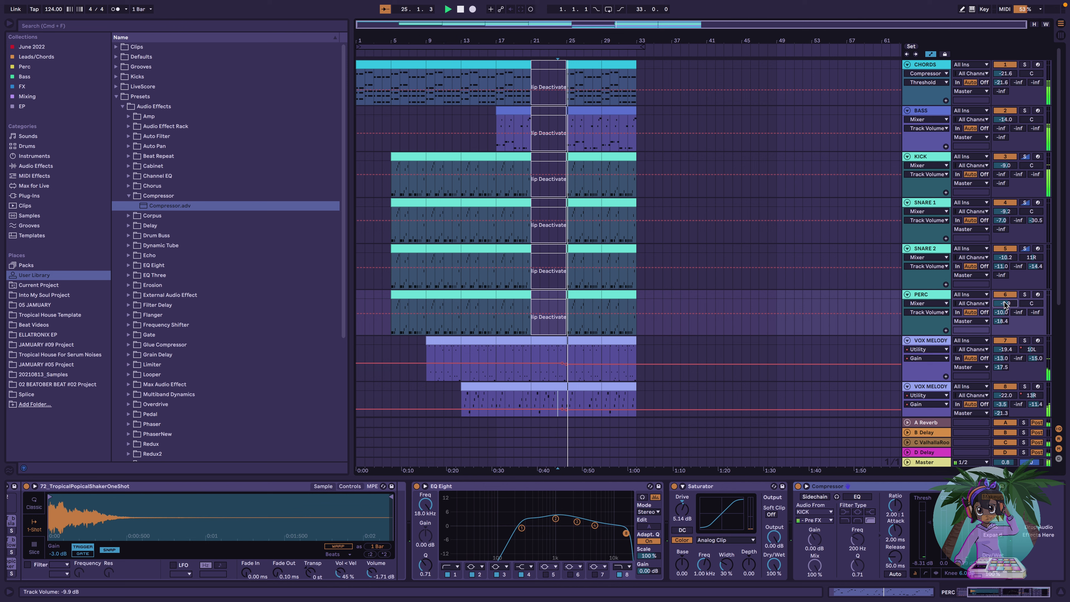
left_click_drag(1005, 303, 1005, 302)
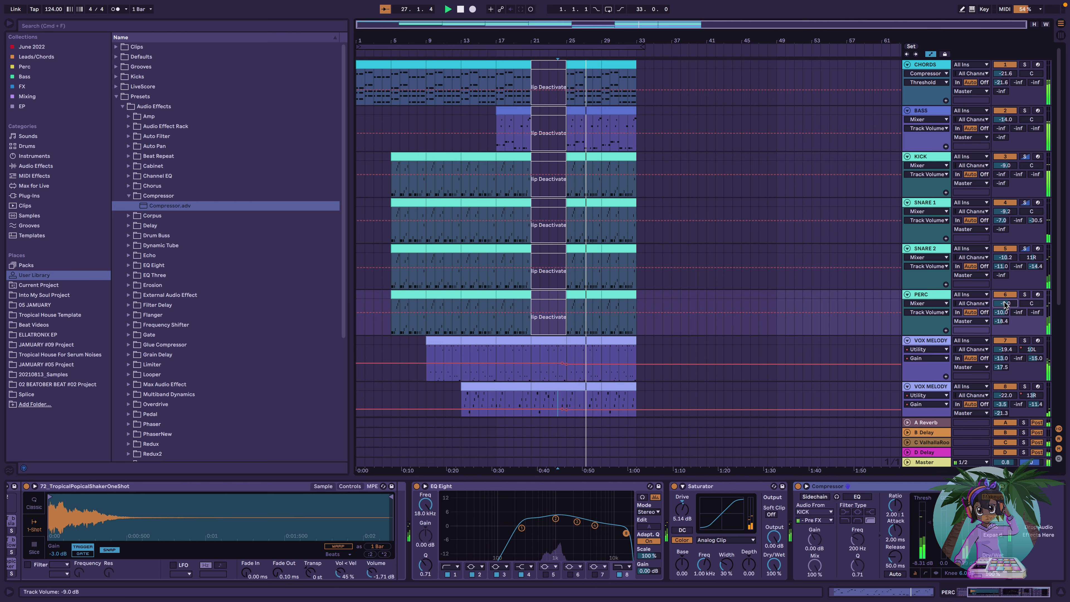
scroll(1004, 301, "down", 1)
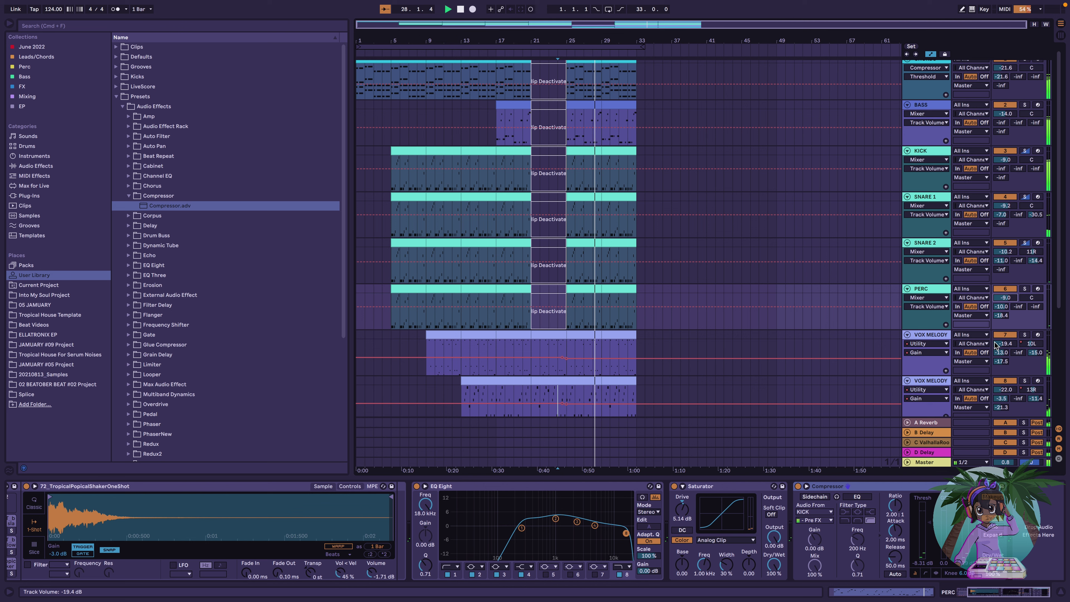
left_click_drag(1011, 300, 1011, 292)
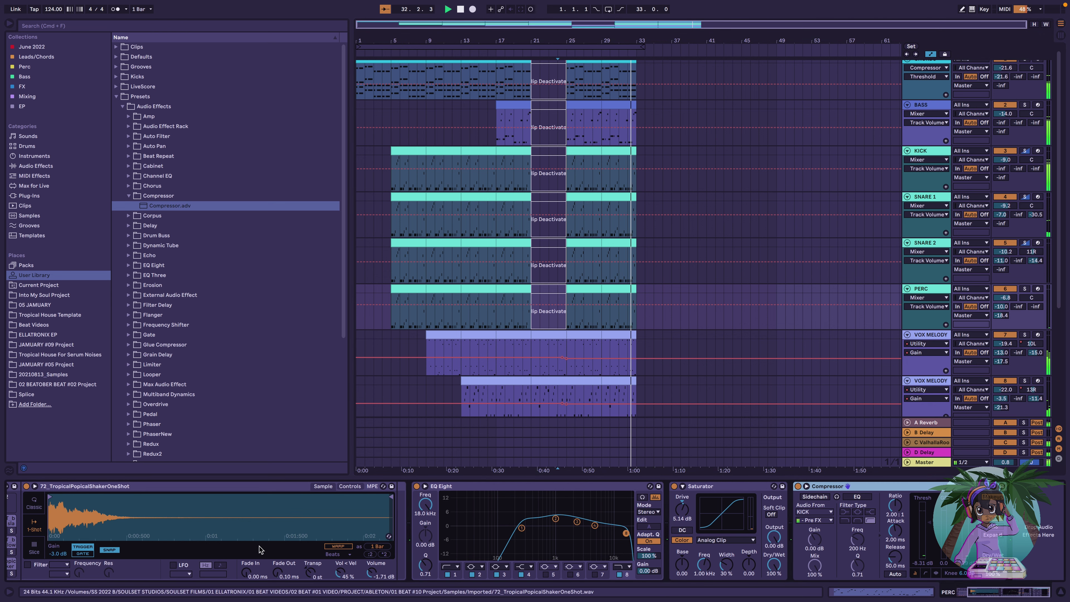
Set the TropicalPopicalShakerOneShot sample's volume in the PERC Drum Rack to -7.43 dB and audition it from bar 24
scroll(342, 554, "left", 3)
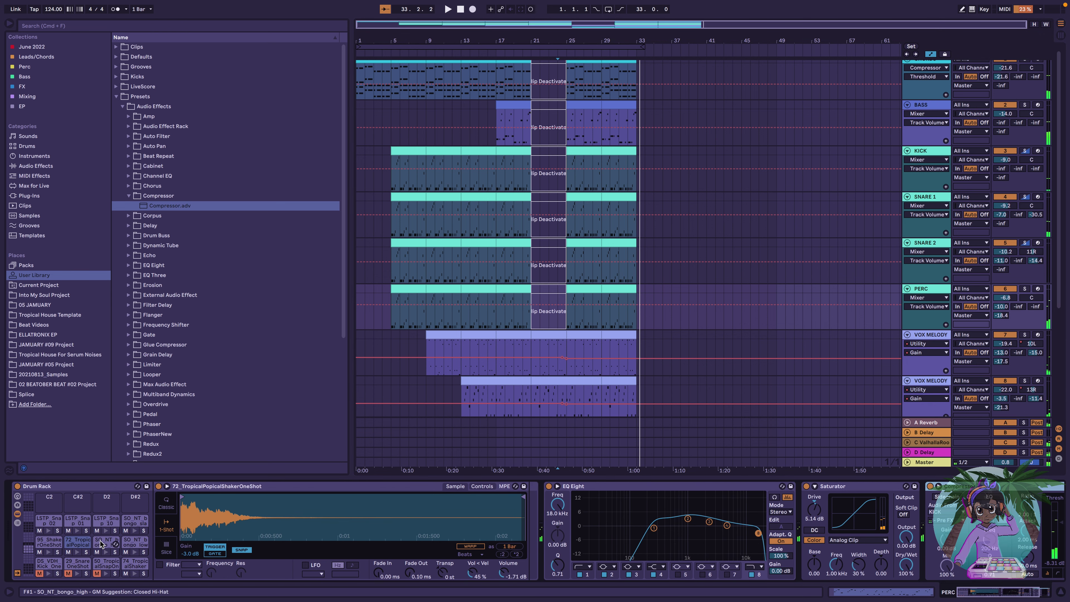
left_click(77, 553)
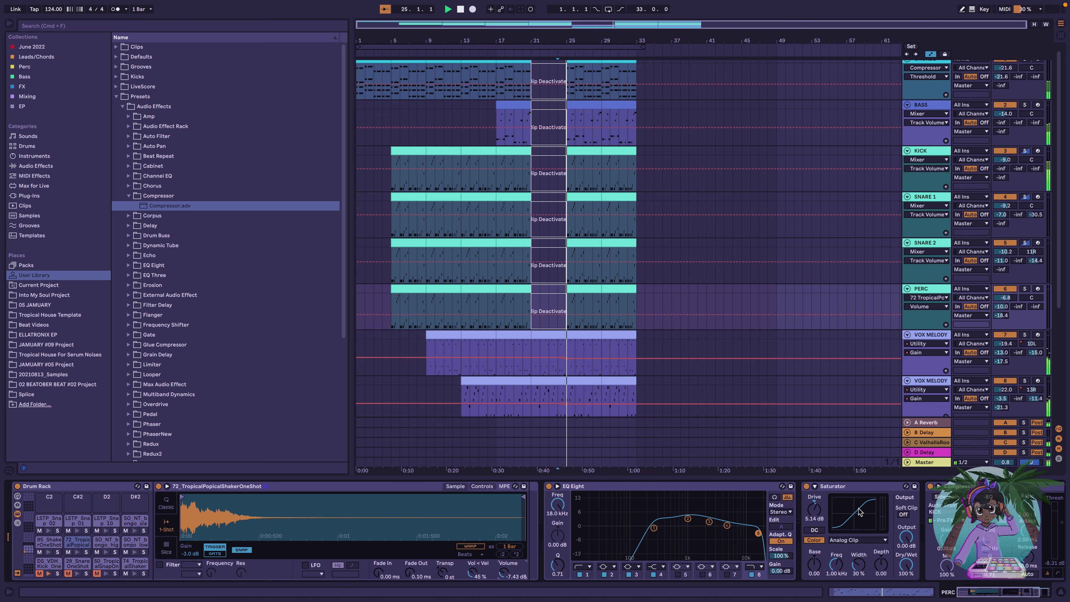
scroll(860, 511, "right", 3)
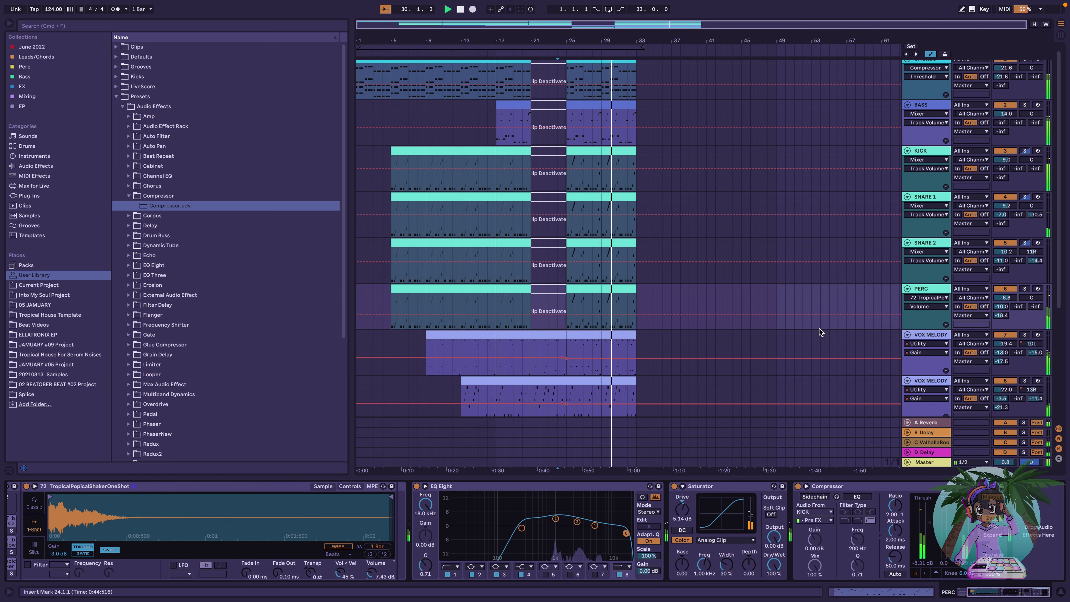
Switch to Session view and check the mixer meters of all tracks and the Master during playback from bar 24
key("Tab")
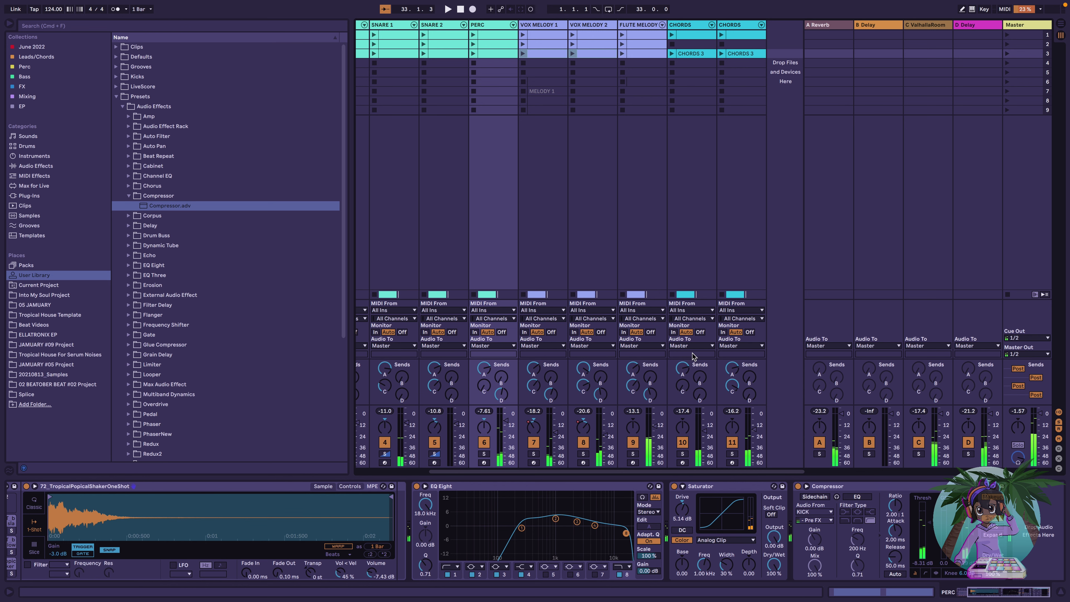
scroll(693, 357, "left", 3)
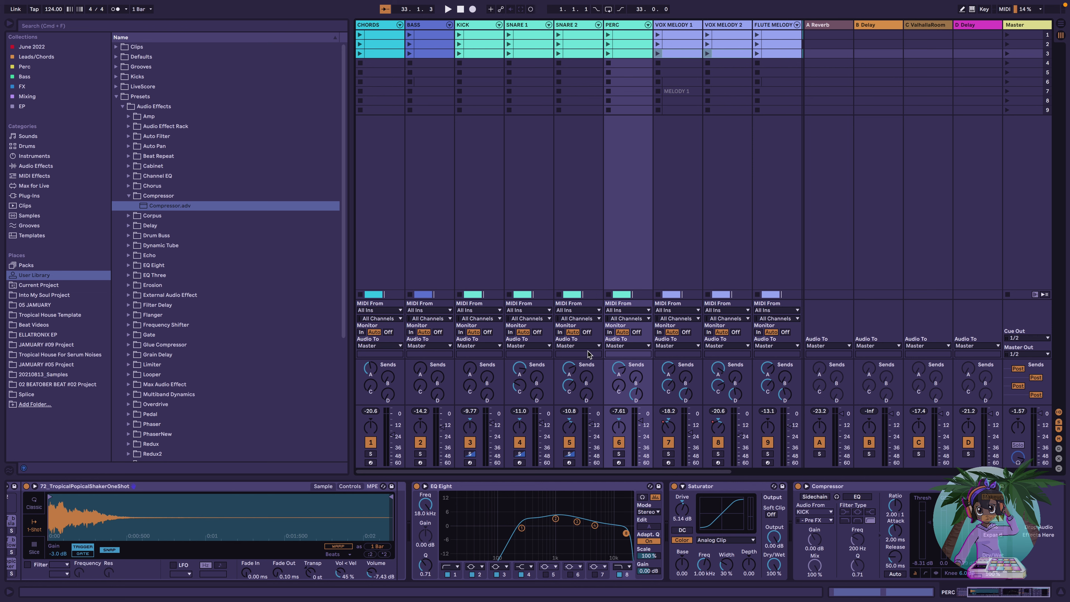
key("space")
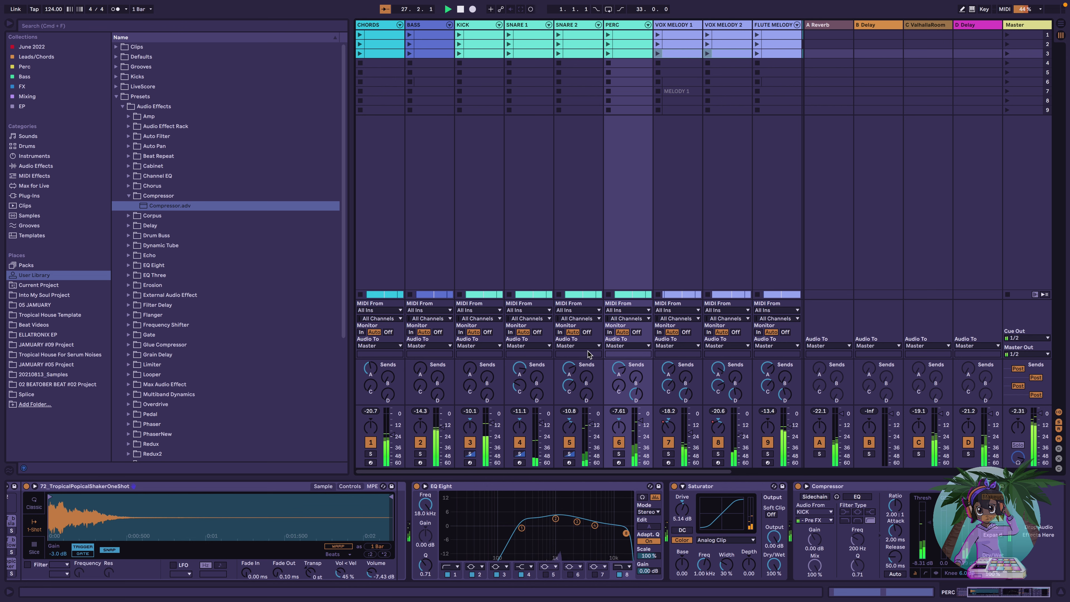
scroll(588, 353, "right", 5)
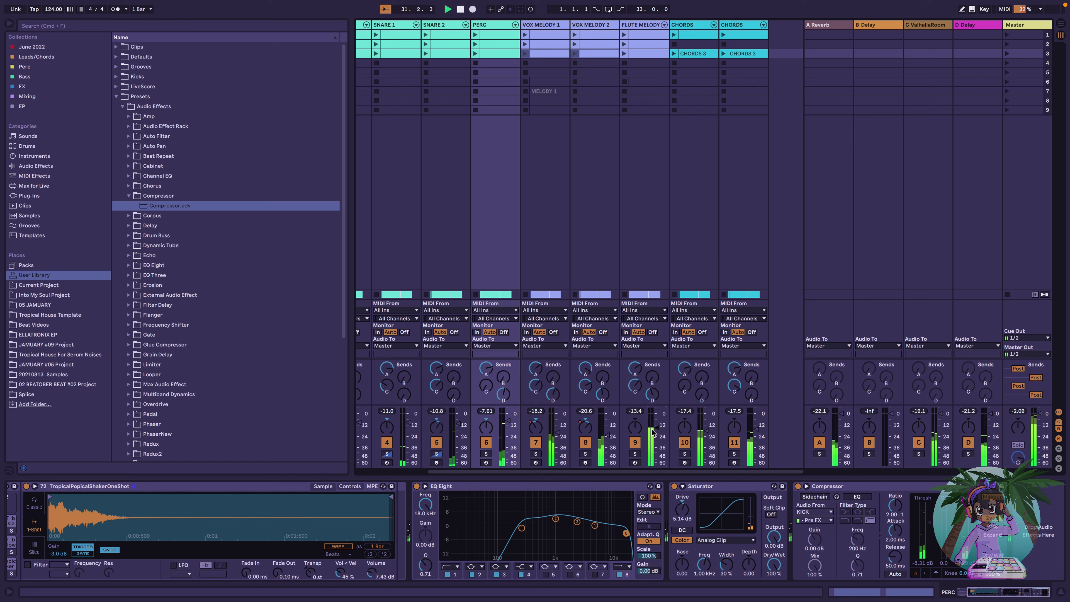
scroll(652, 432, "left", 5)
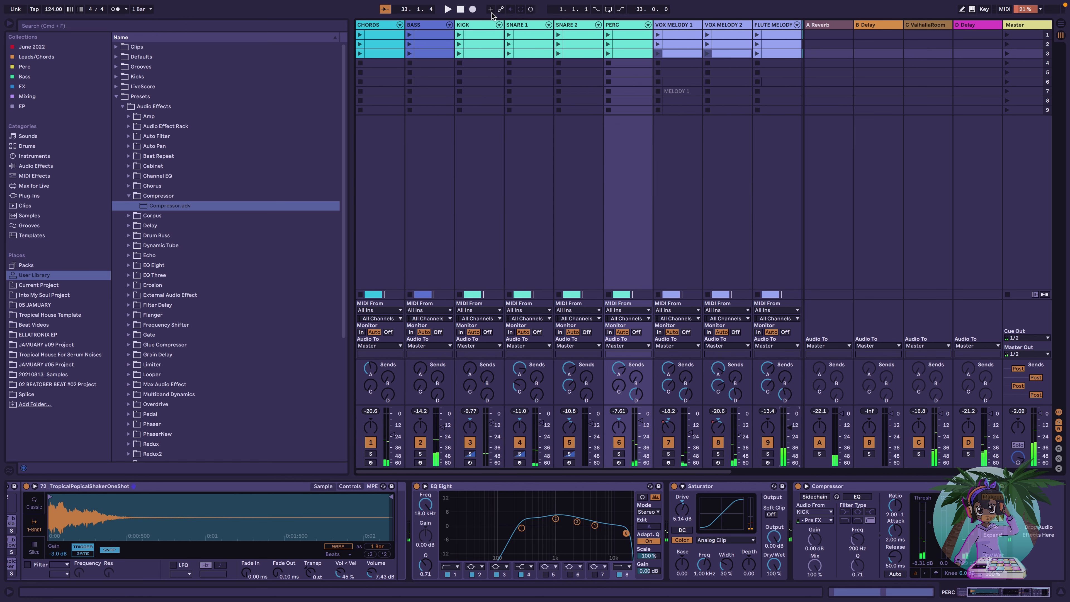
Lower all instrument track volumes together until the first CHORDS track is at -22.0 dB, and return to Arrangement view
left_click(391, 30)
scroll(587, 116, "right", 5)
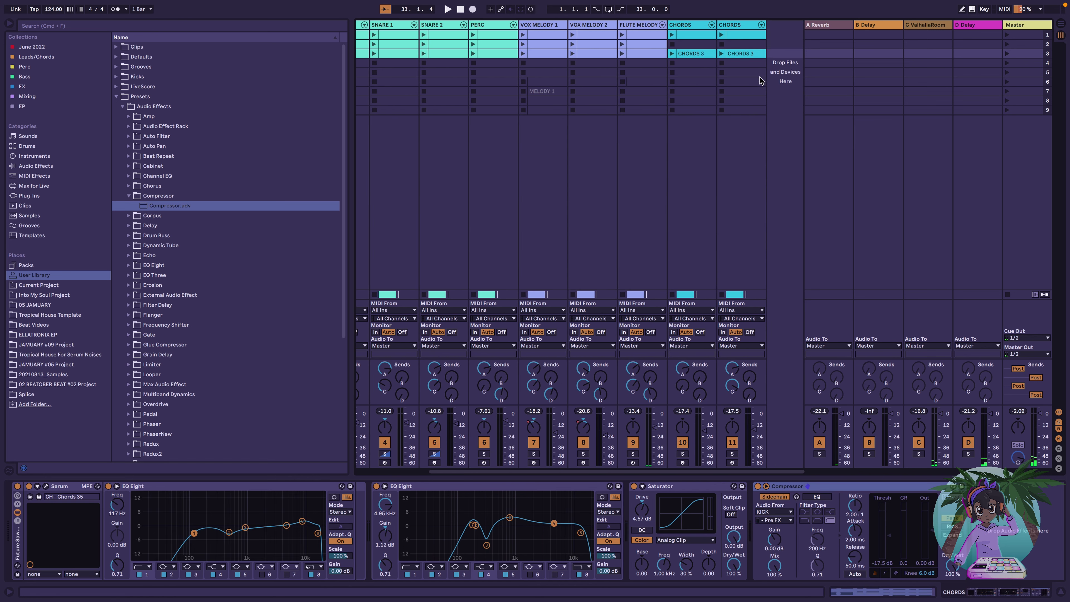
left_click(741, 36)
scroll(635, 132, "left", 5)
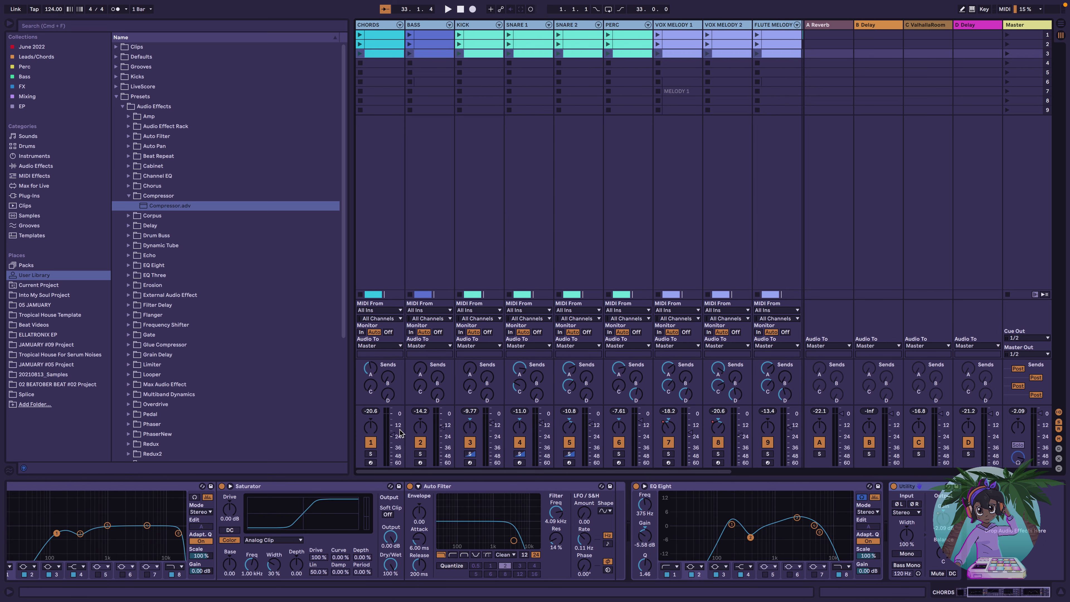
key("space")
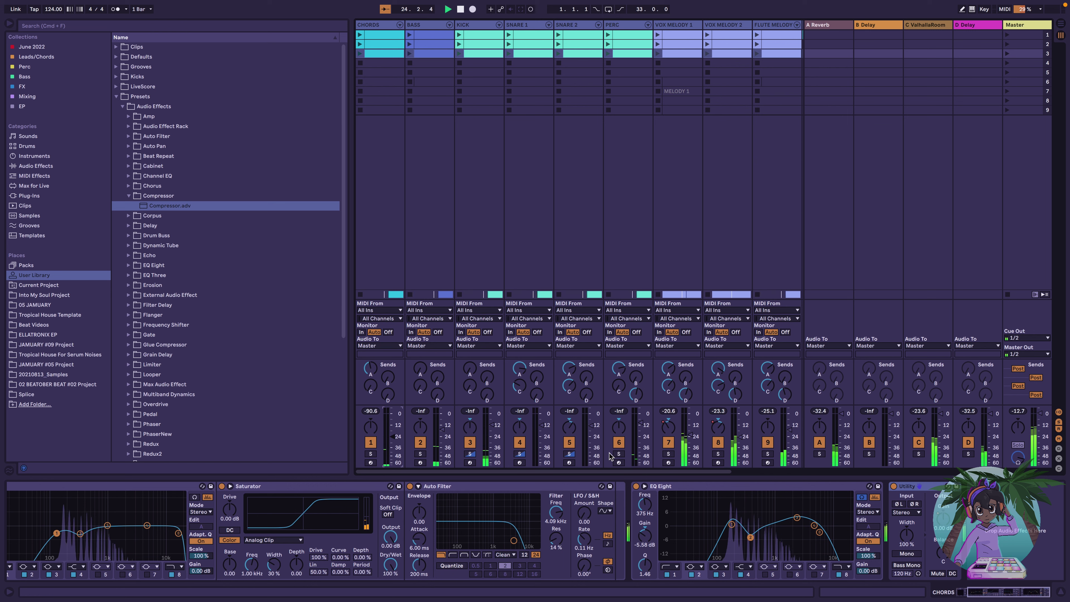
mouse_move(632, 599)
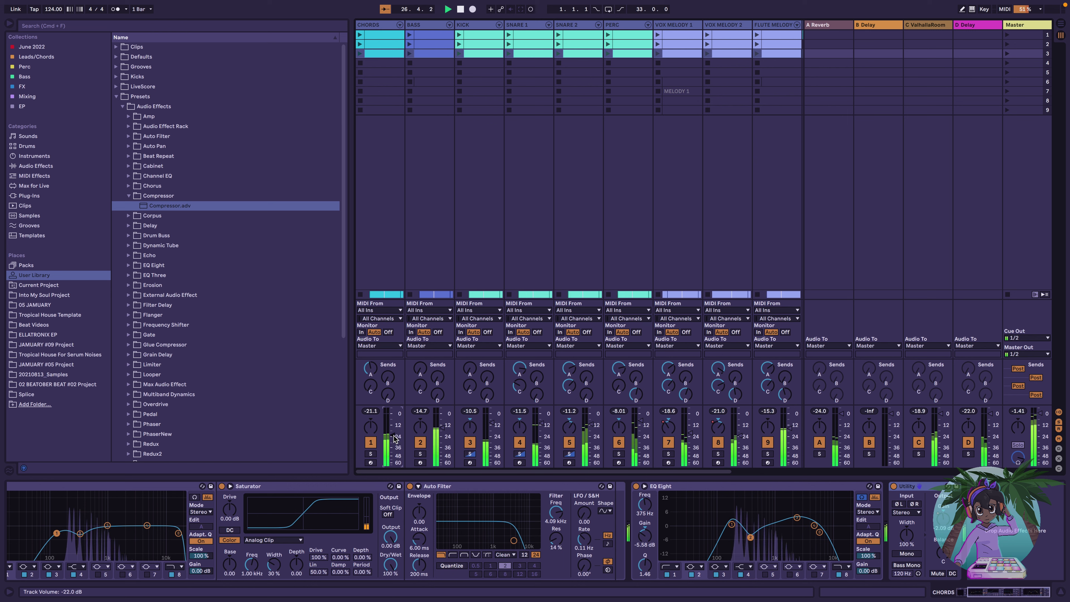
left_click(691, 137)
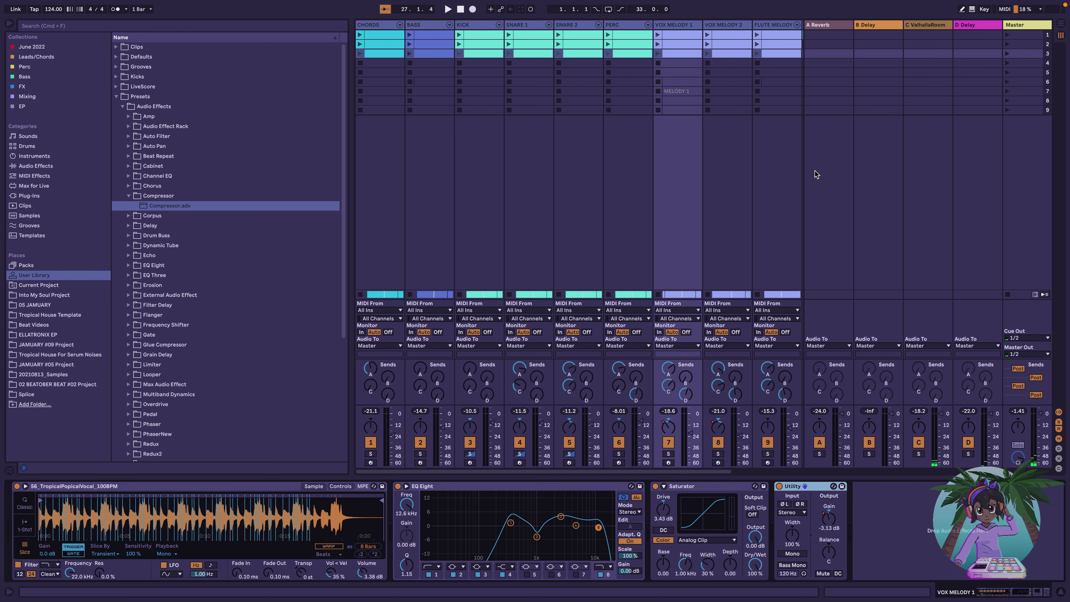
key("Tab")
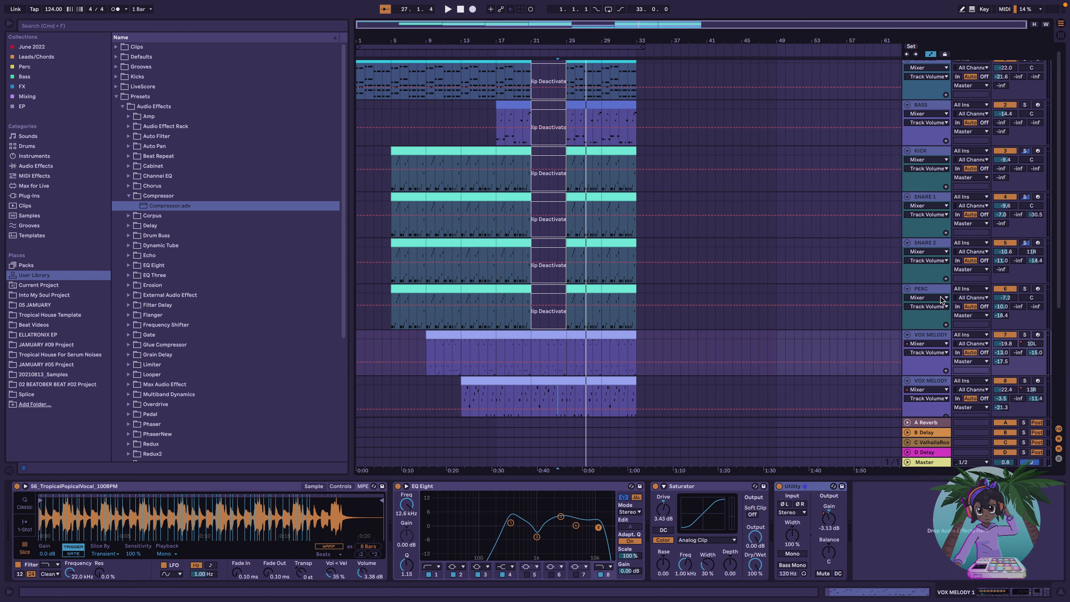
Copy the PERC Compressor to the end of the VOX MELODY 1 chain and enable its sidechain from KICK
left_click(931, 288)
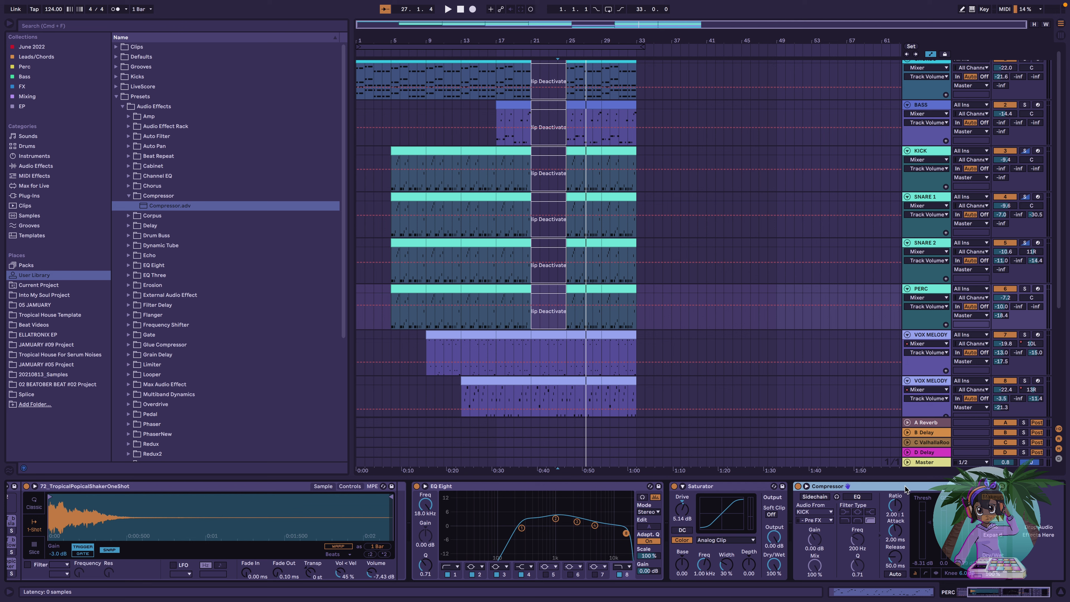
left_click(936, 346)
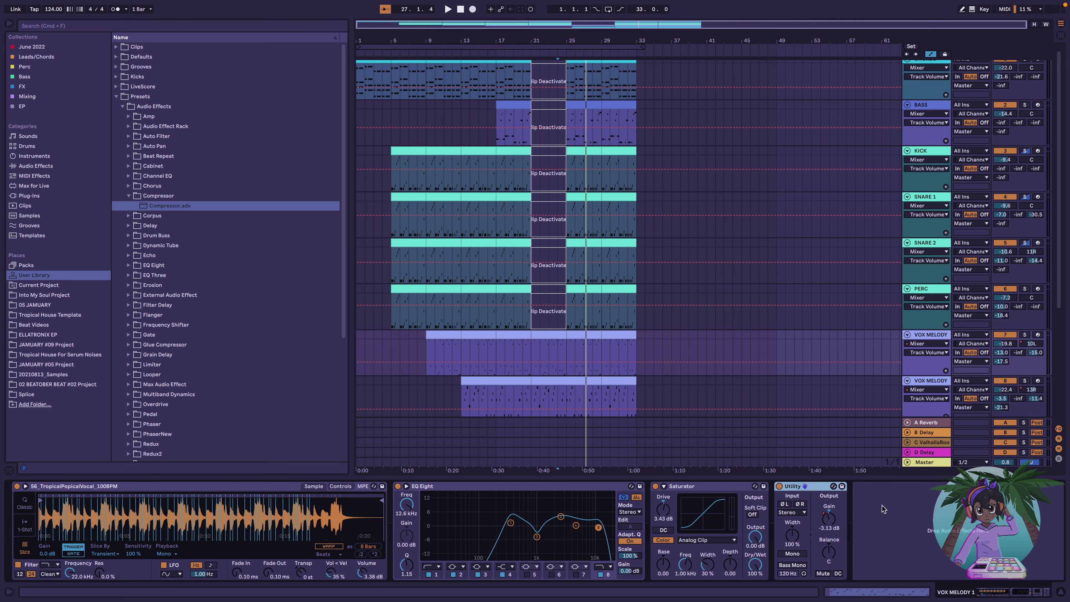
left_click(877, 498)
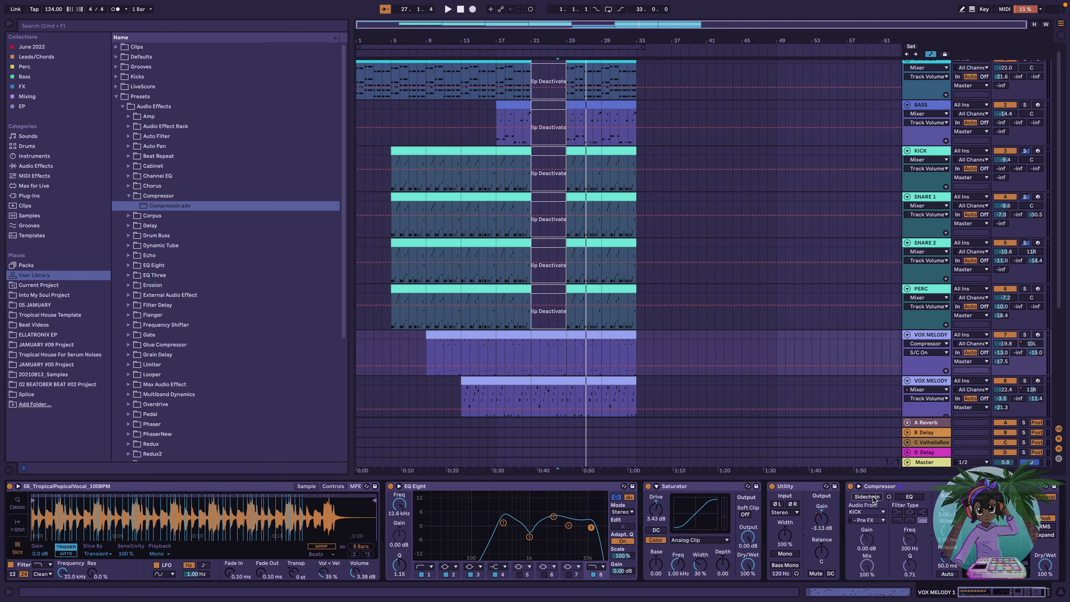
Set the VOX MELODY 1 Compressor's threshold to -22.6 dB and its track volume to -8.1 dB during playback
scroll(916, 530, "right", 3)
scroll(775, 393, "up", 1)
key("space")
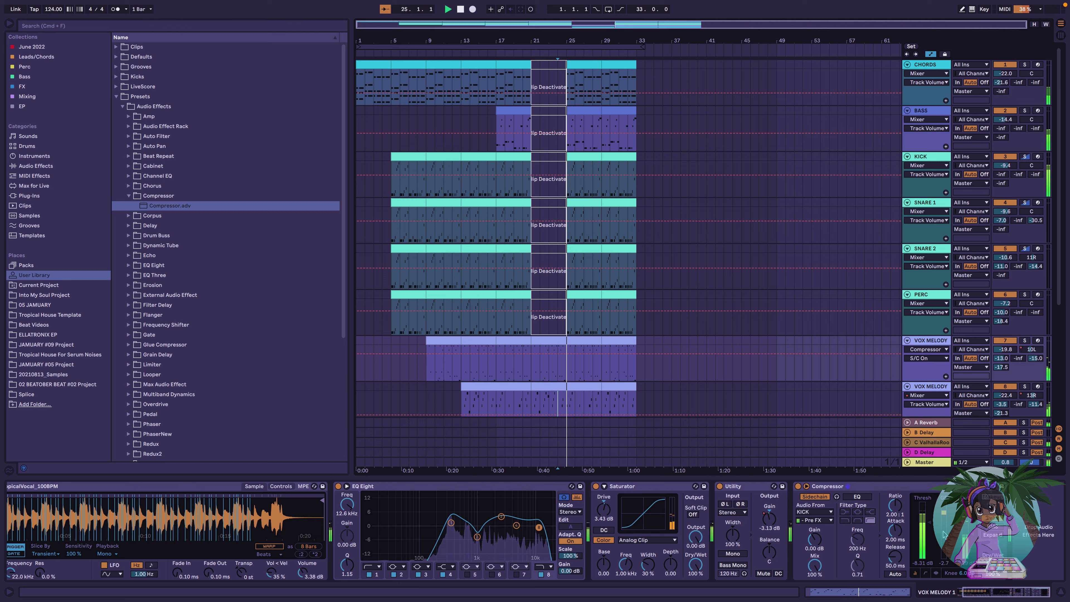
left_click_drag(929, 522, 929, 540)
mouse_move(1006, 350)
left_mouse_down()
mouse_move(1005, 326)
mouse_move(1006, 353)
left_mouse_up()
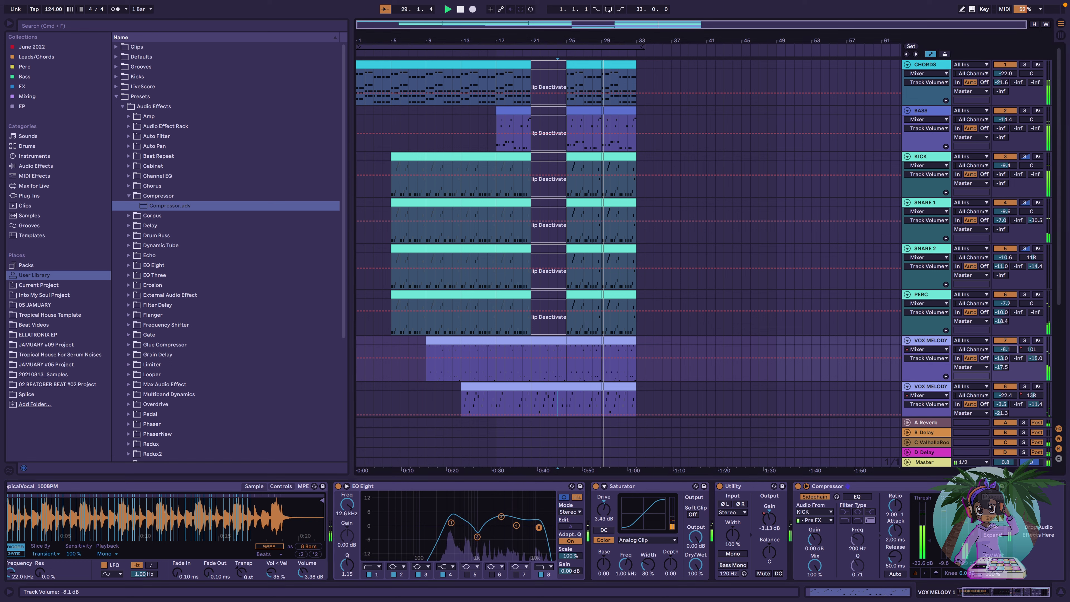
Copy the sidechained Compressor to the end of the VOX MELODY 2 chain and set that track's volume to -11.9 dB
left_click(936, 487)
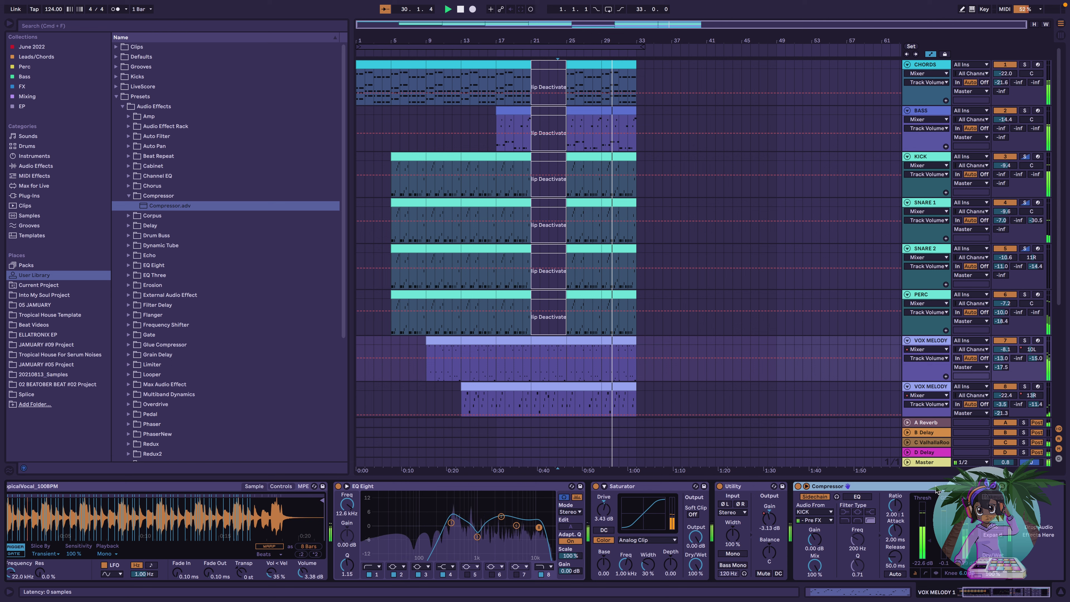
key("space")
left_click(935, 390)
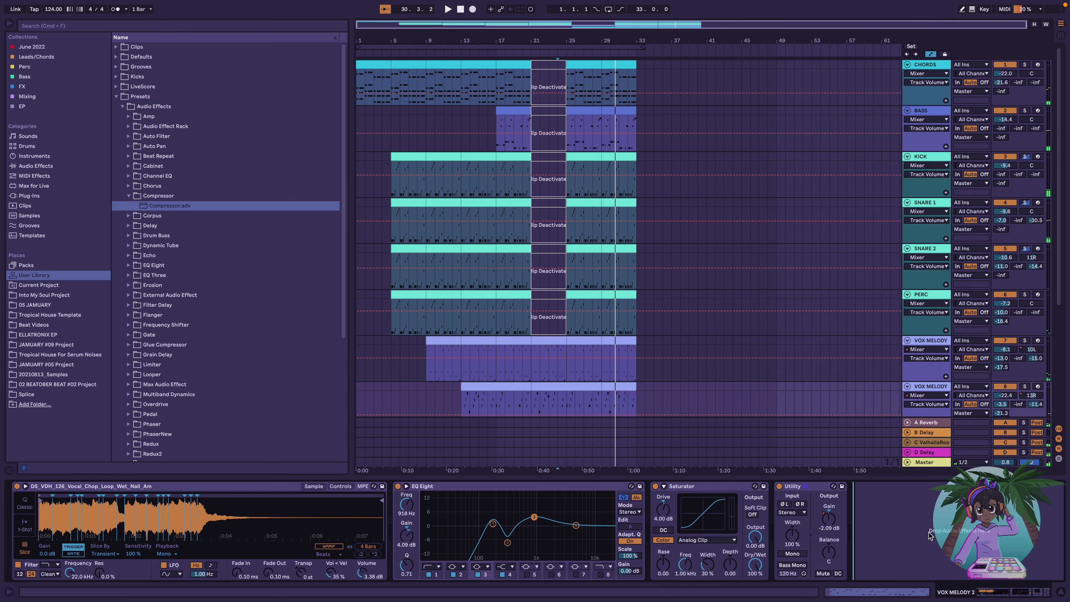
key("space")
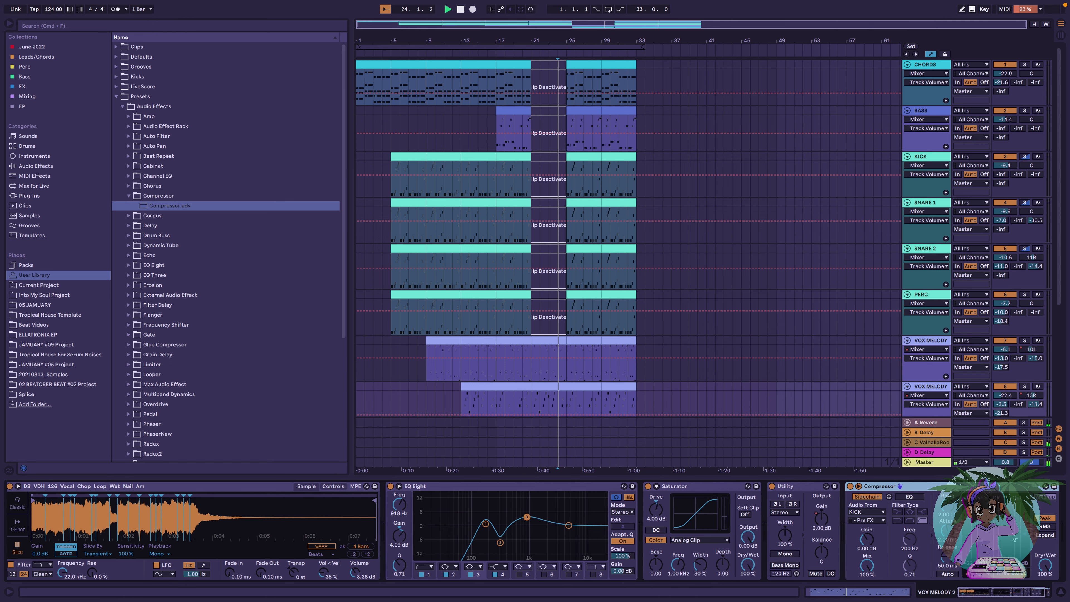
scroll(969, 539, "right", 3)
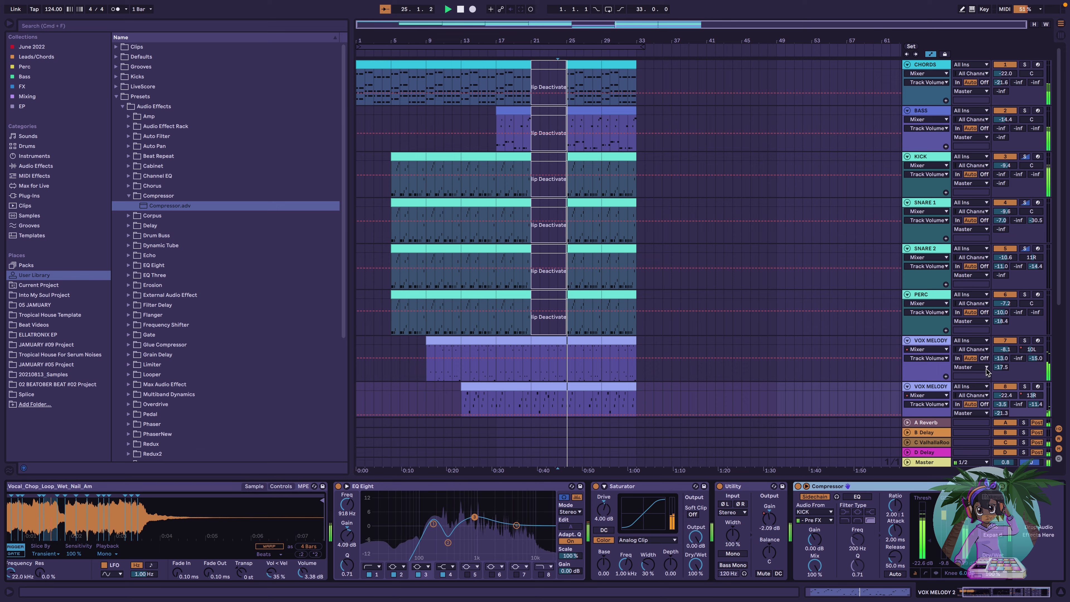
scroll(986, 383, "down", 3)
left_click_drag(1005, 336, 1005, 313)
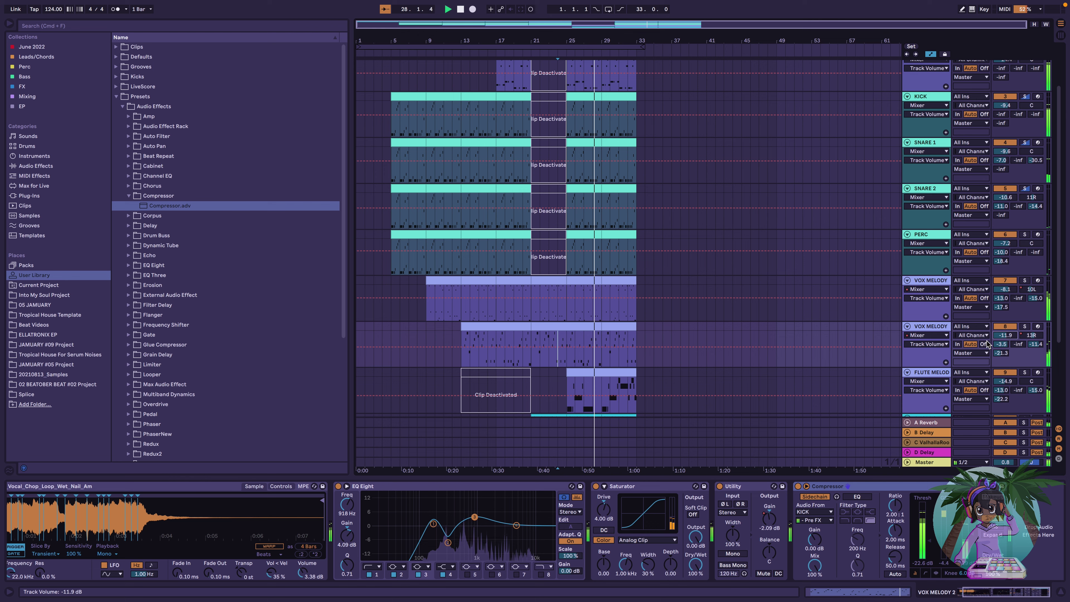
Copy the Compressor onto the track 10 CHORDS chain with sidechain off and threshold at -6.11 dB, and set the track volume to -12.7 dB
scroll(809, 395, "down", 3)
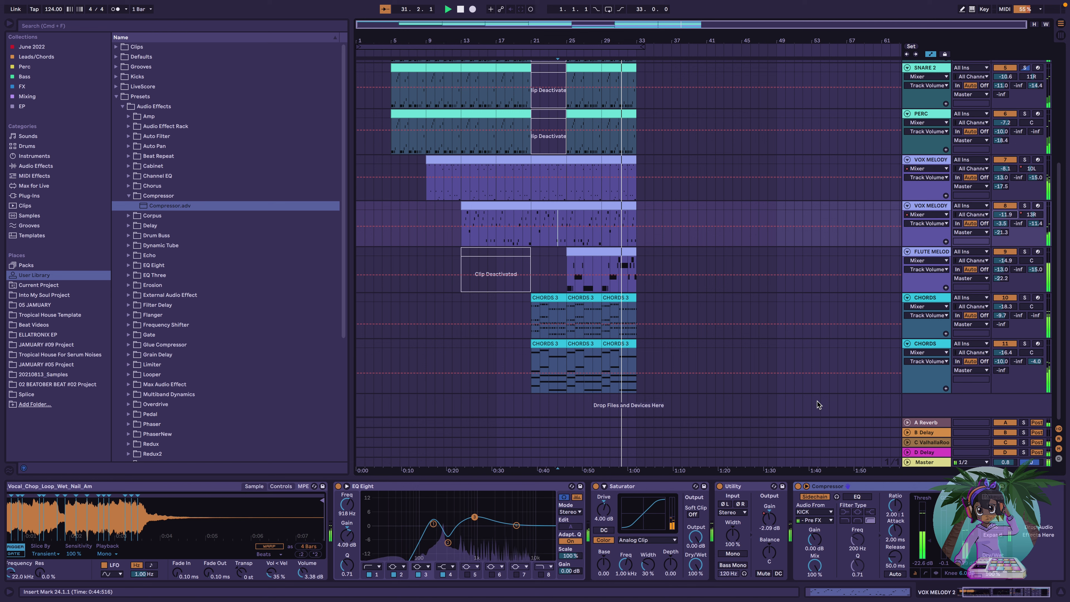
left_click(936, 299)
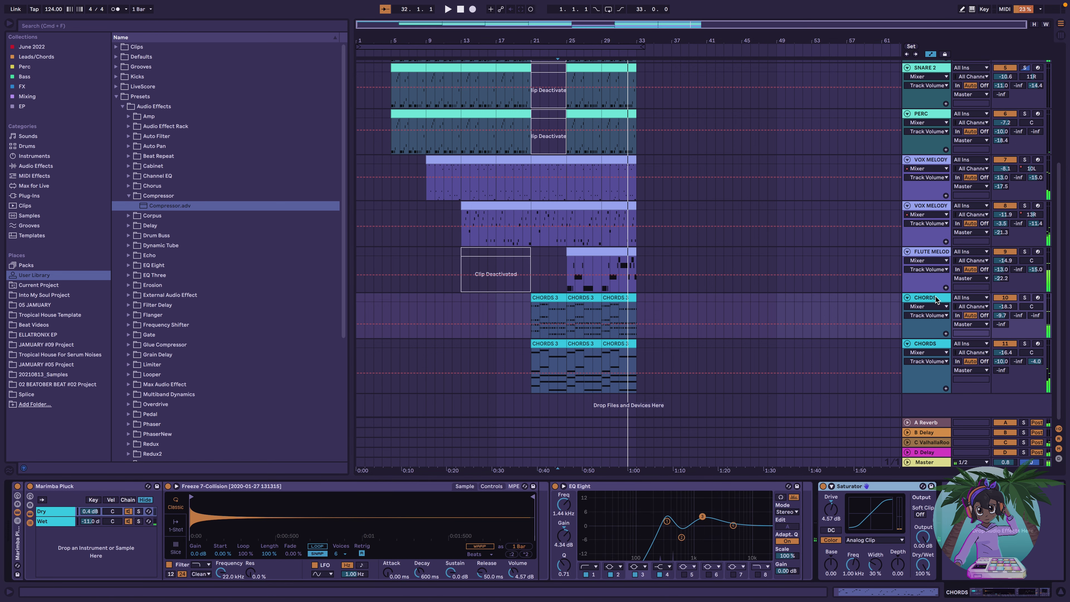
left_click(993, 530)
left_click_drag(992, 530, 994, 532)
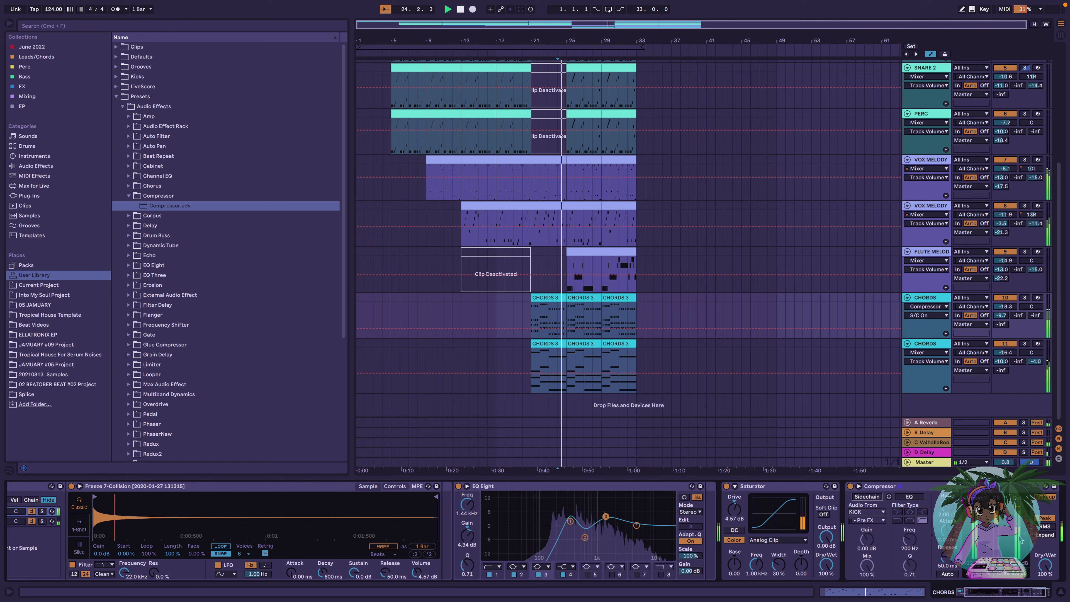
left_click_drag(982, 541, 982, 539)
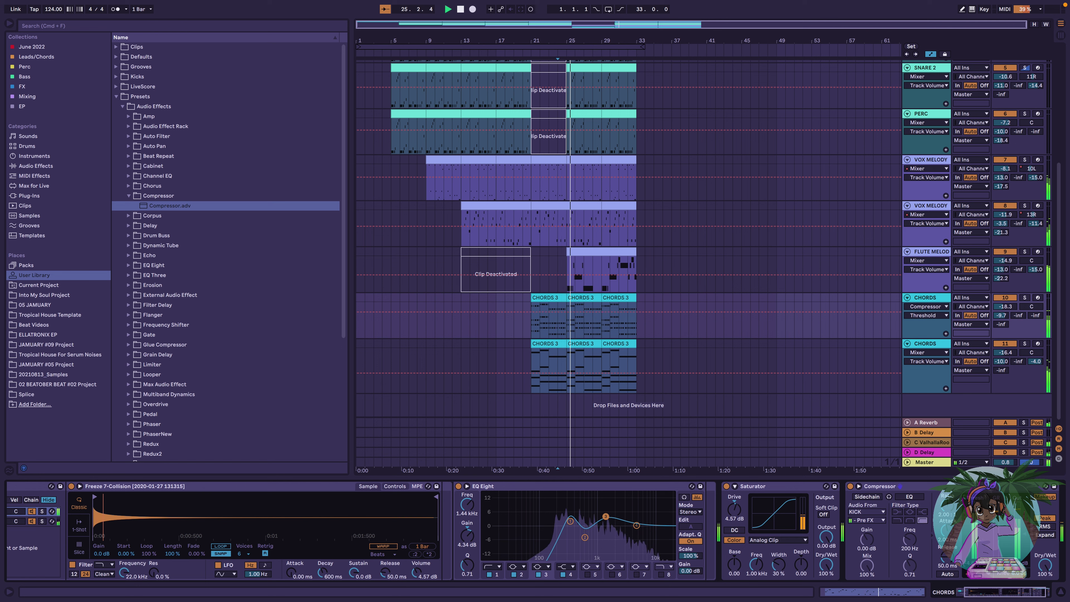
left_click_drag(1005, 307, 1006, 294)
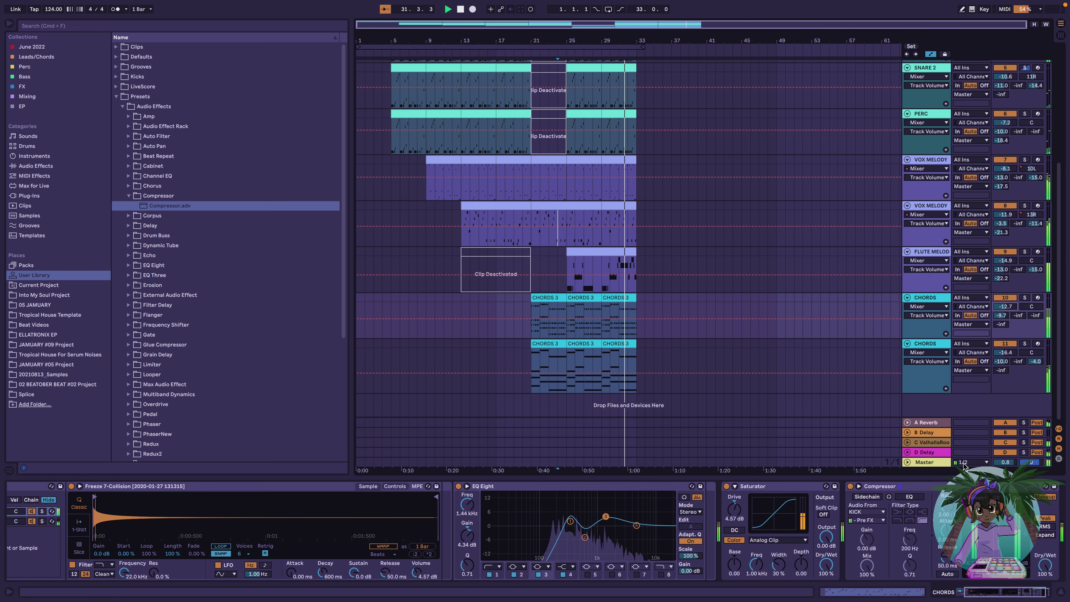
Copy the non-sidechained Compressor to the end of the track 11 CHORDS chain and raise that track's volume to -10.1 dB during playback
scroll(943, 488, "right", 2)
left_click(942, 487)
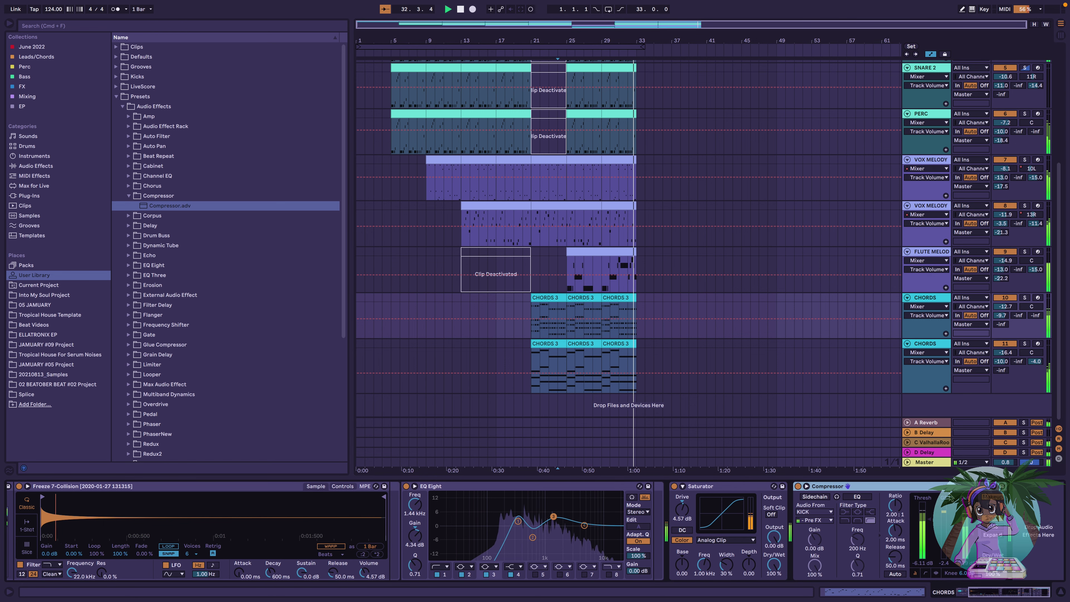
left_click(925, 343)
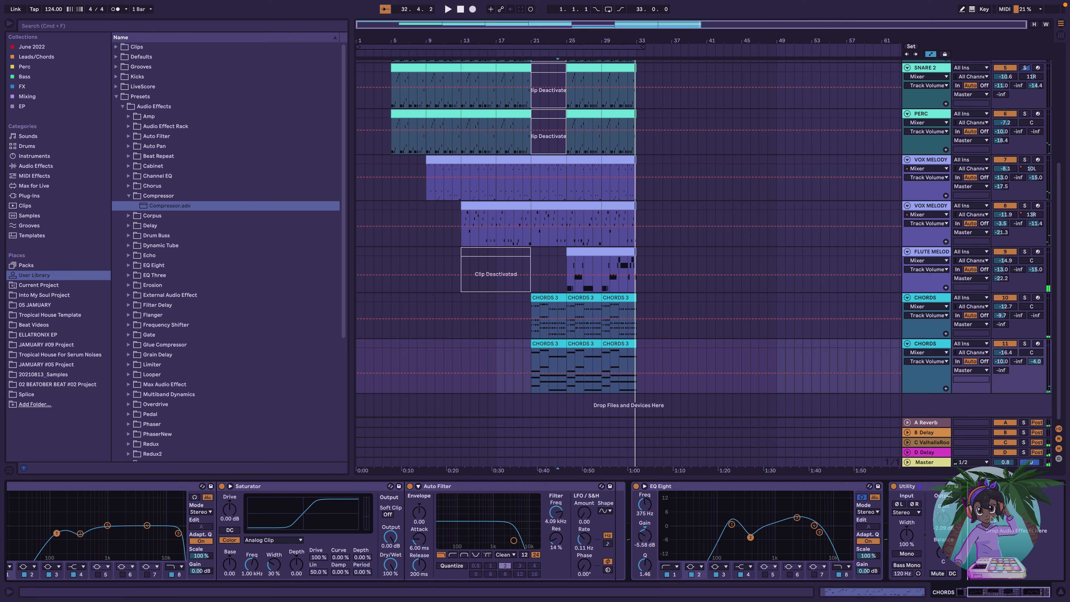
key("super+v")
scroll(995, 521, "right", 2)
key("space")
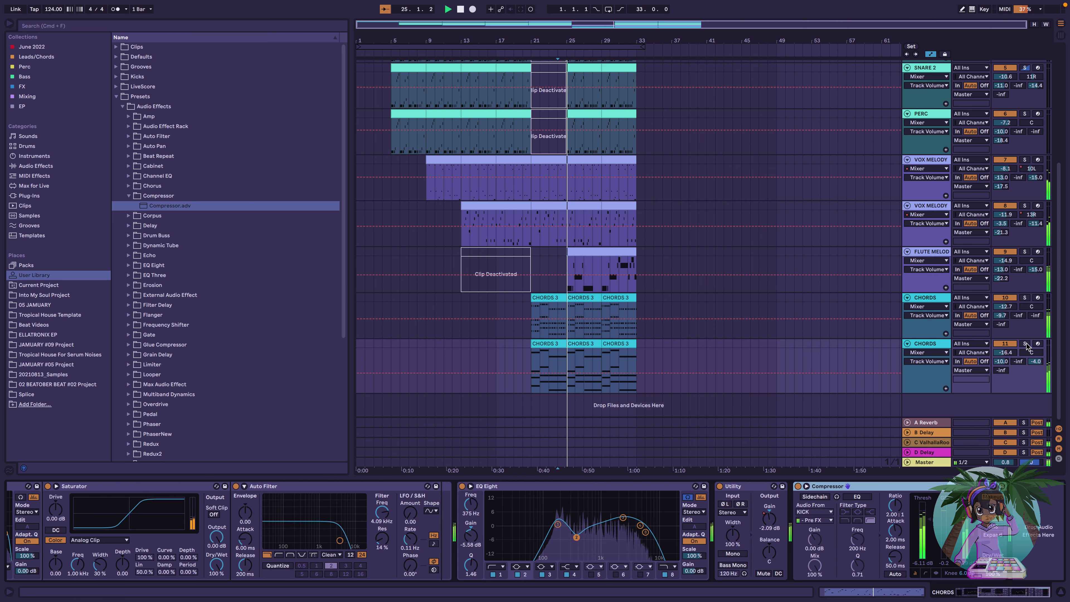
left_click_drag(1005, 353, 1005, 326)
In Session view, lower VOX MELODY 1, VOX MELODY 2 and FLUTE MELODY together to -10.0, -13.8 and -16.0 dB
key("Tab")
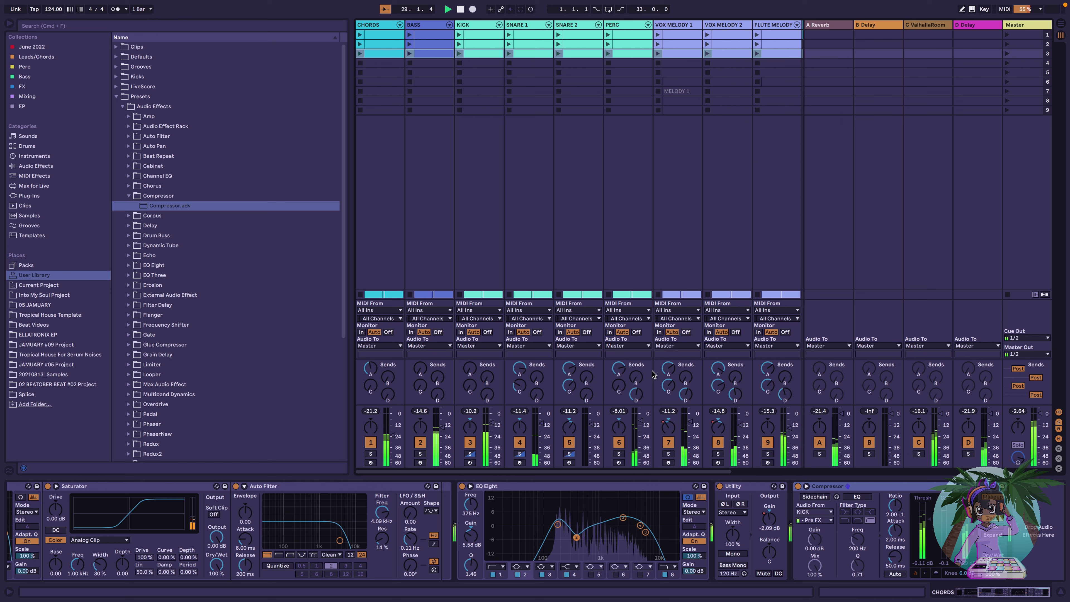
scroll(619, 351, "right", 3)
scroll(618, 351, "left", 3)
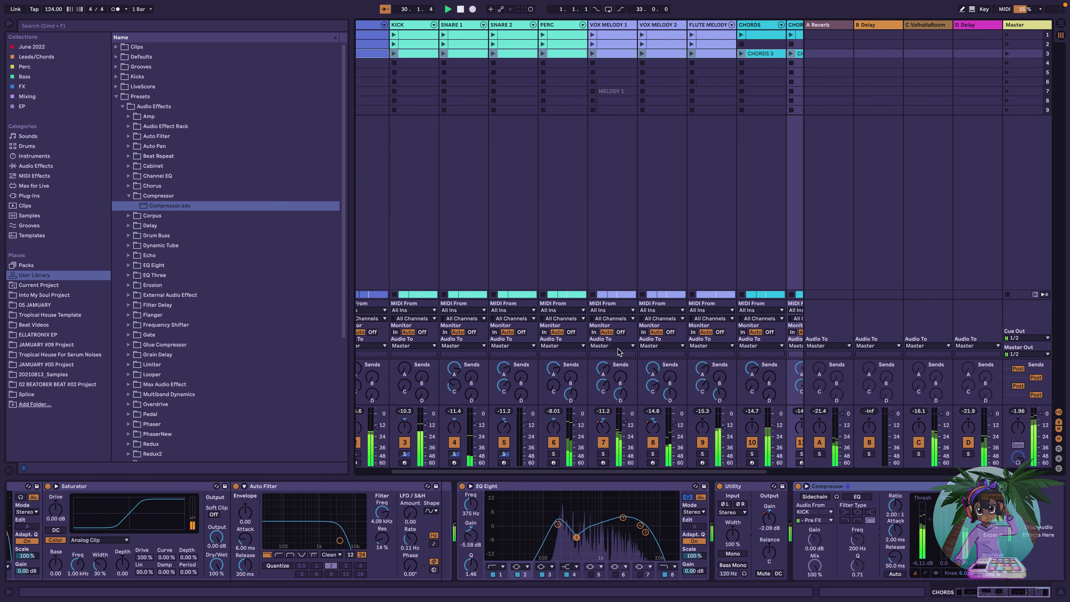
scroll(618, 351, "right", 3)
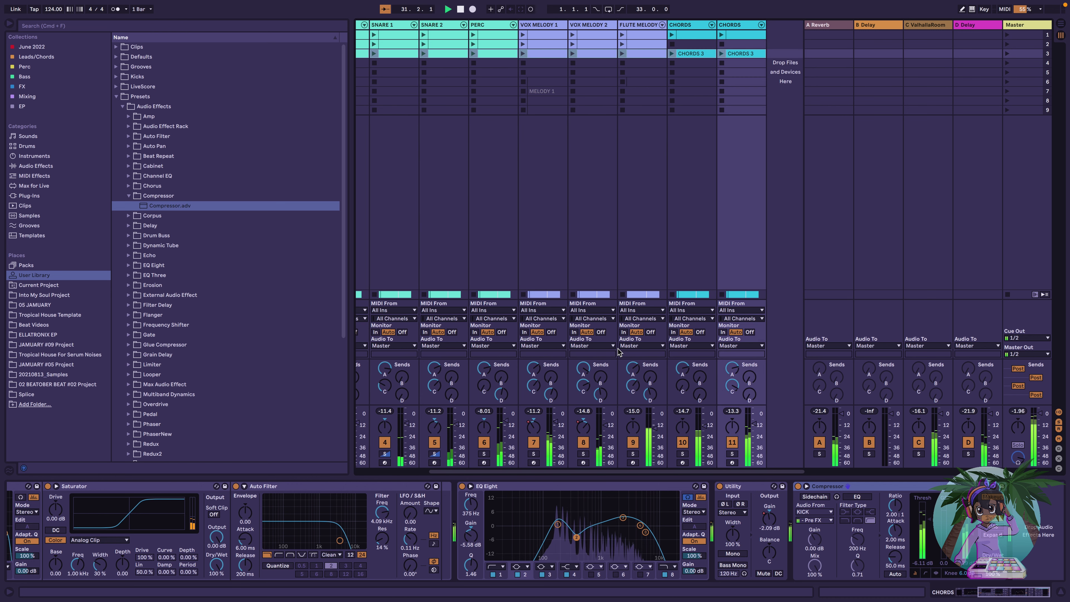
left_click(550, 26)
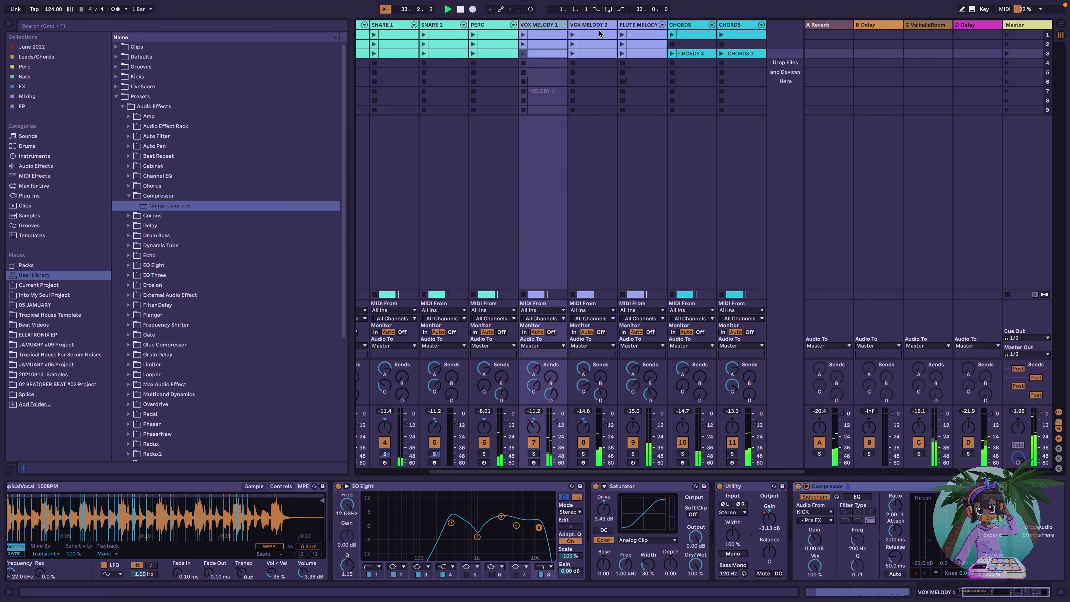
left_click(600, 27)
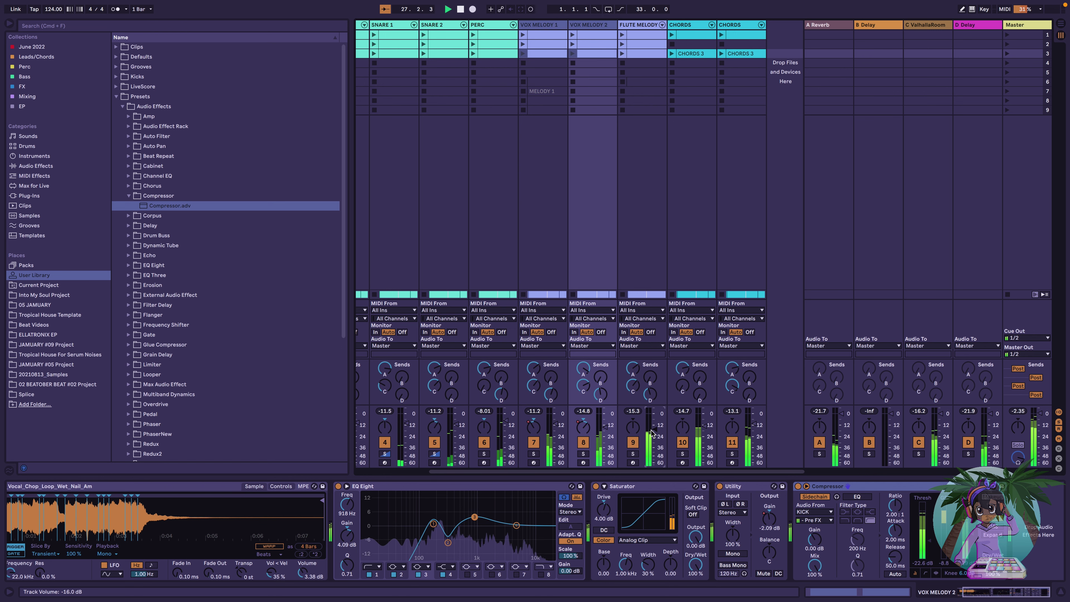
Raise the first CHORDS track's volume to -20.5 dB, select the track 11 CHORDS track and return to Arrangement view
scroll(585, 419, "left", 3)
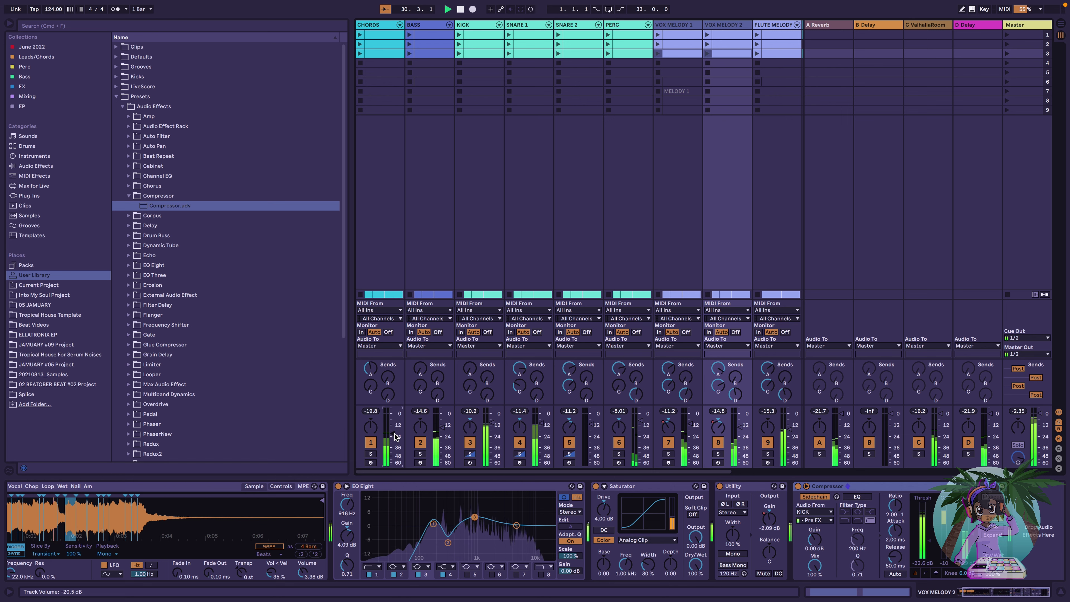
scroll(632, 426, "right", 3)
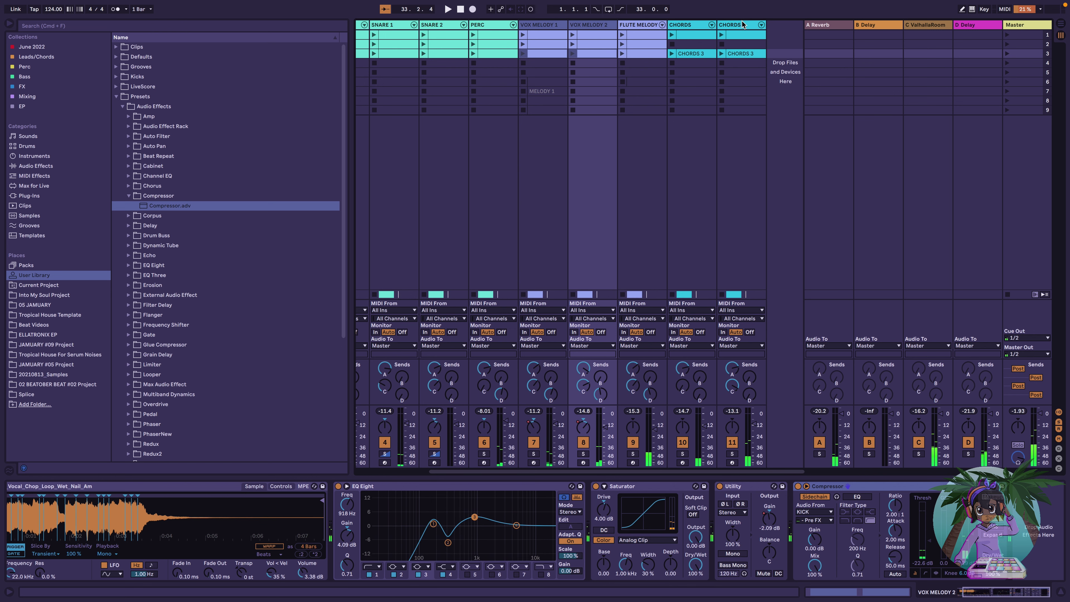
left_click(732, 36)
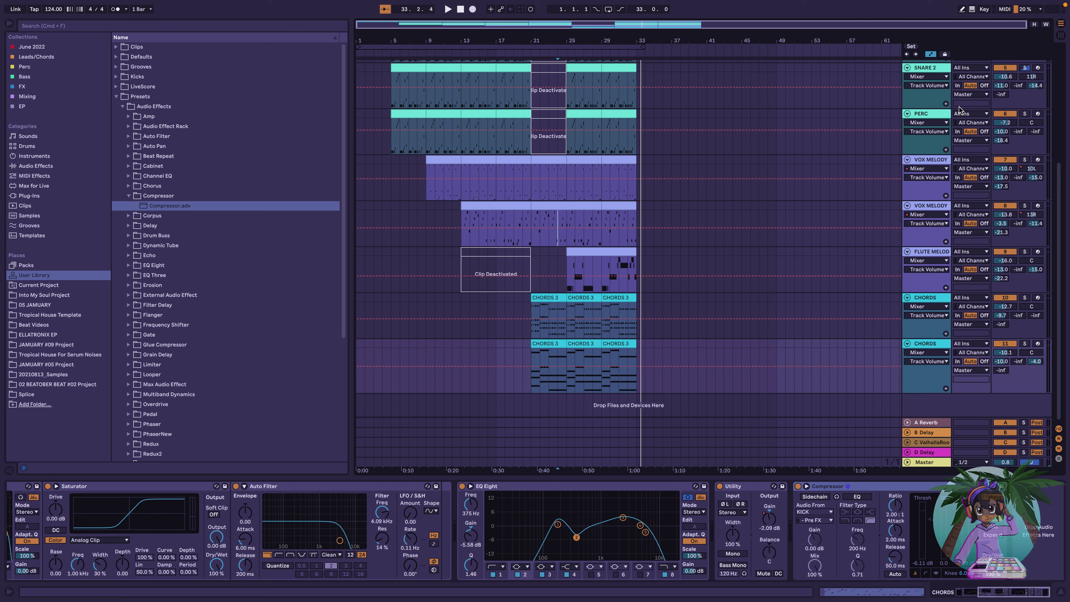
key("Tab")
Try deactivating the last two CHORDS 3 clips on track 11, listen from bar 23, and undo the deactivation
left_click(584, 347, "shift")
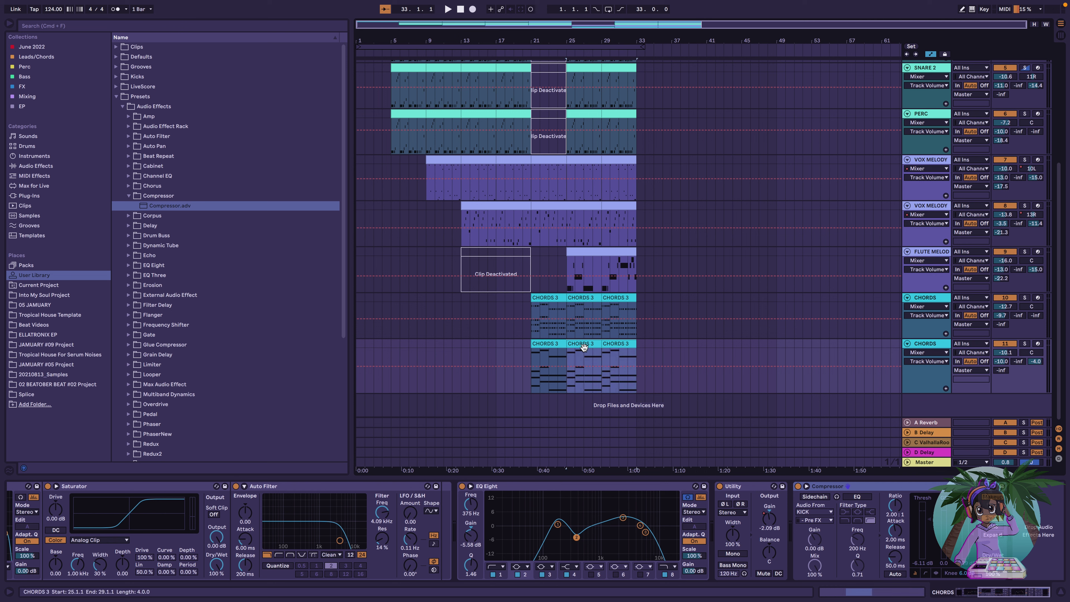
key("0")
left_click(548, 360)
key("space")
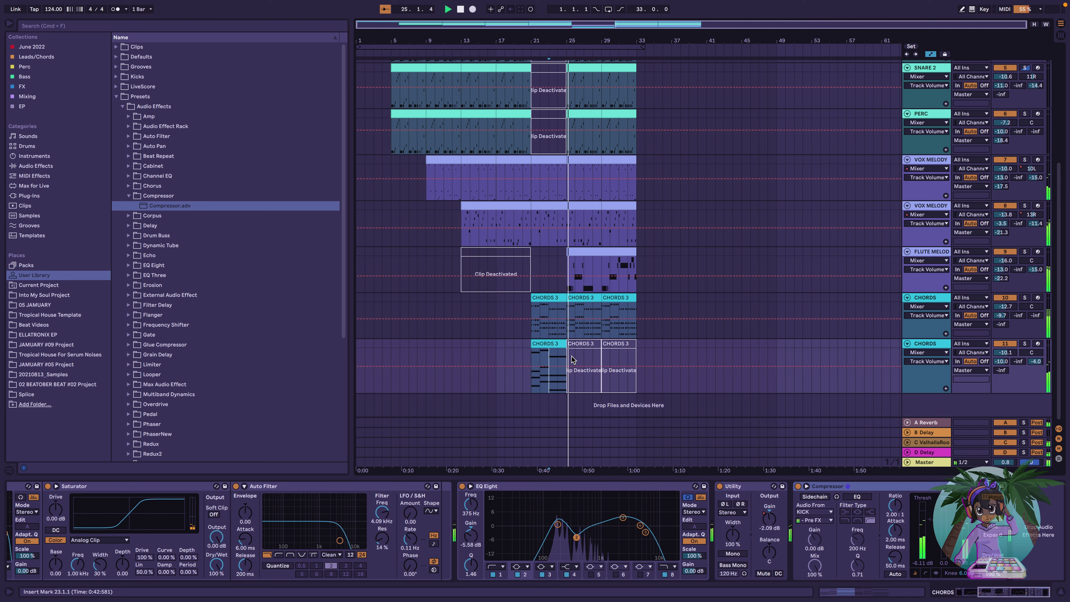
key("super+z")
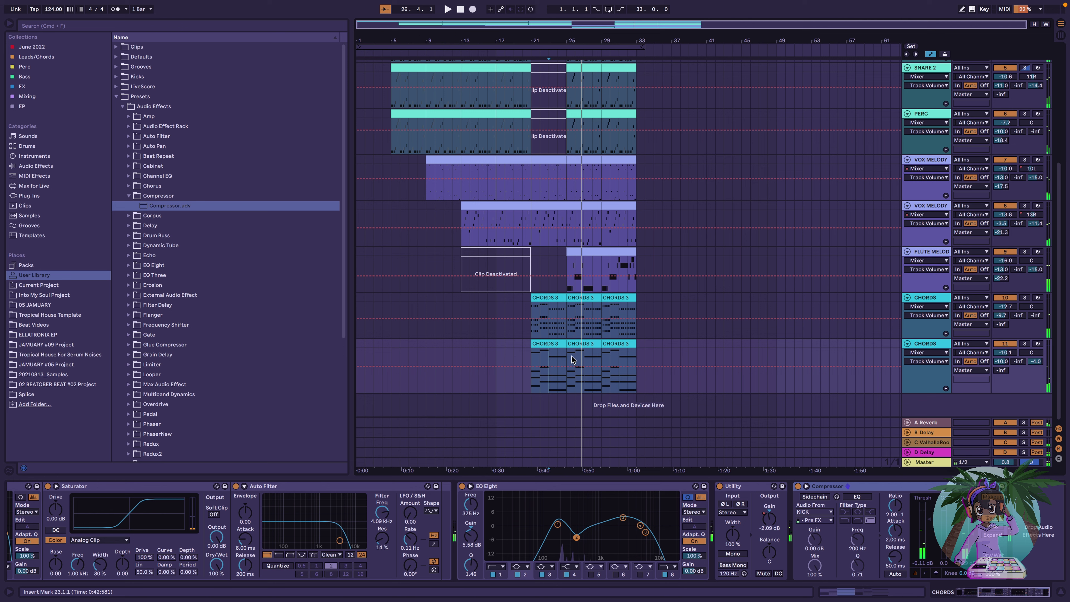
Lower all instrument tracks except BASS and KICK together until the first CHORDS track is at -22.0 dB, and return to Arrangement view
scroll(579, 355, "up", 5)
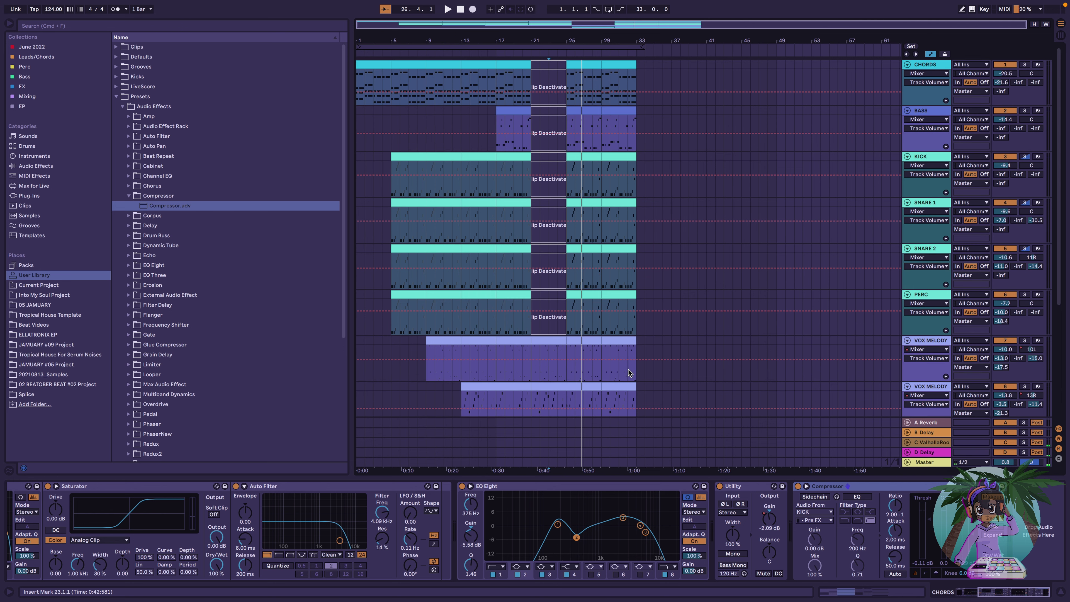
key("space")
key("Tab")
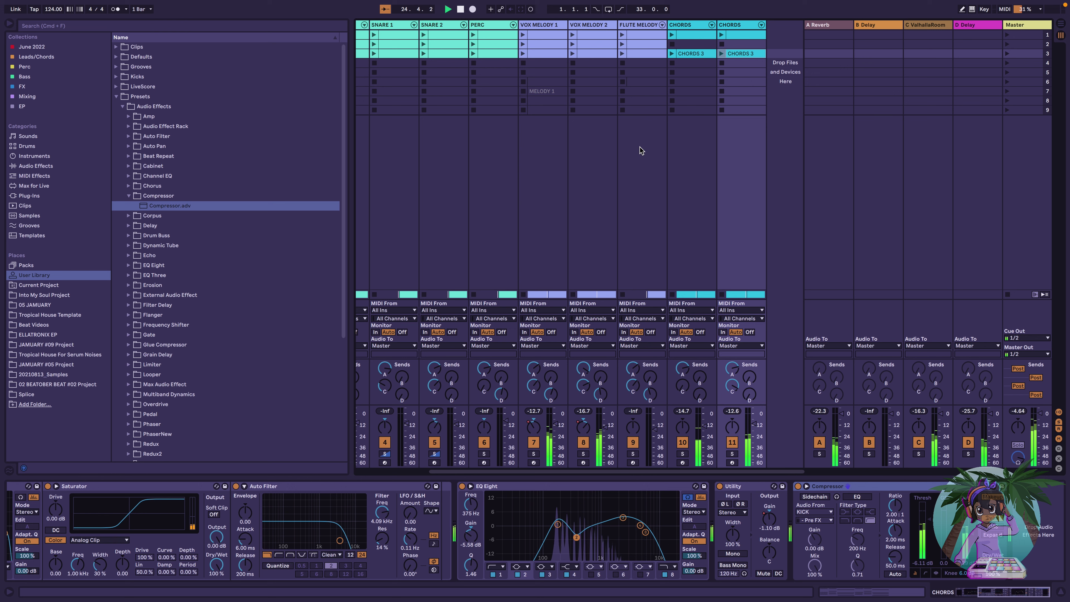
scroll(591, 155, "left", 3)
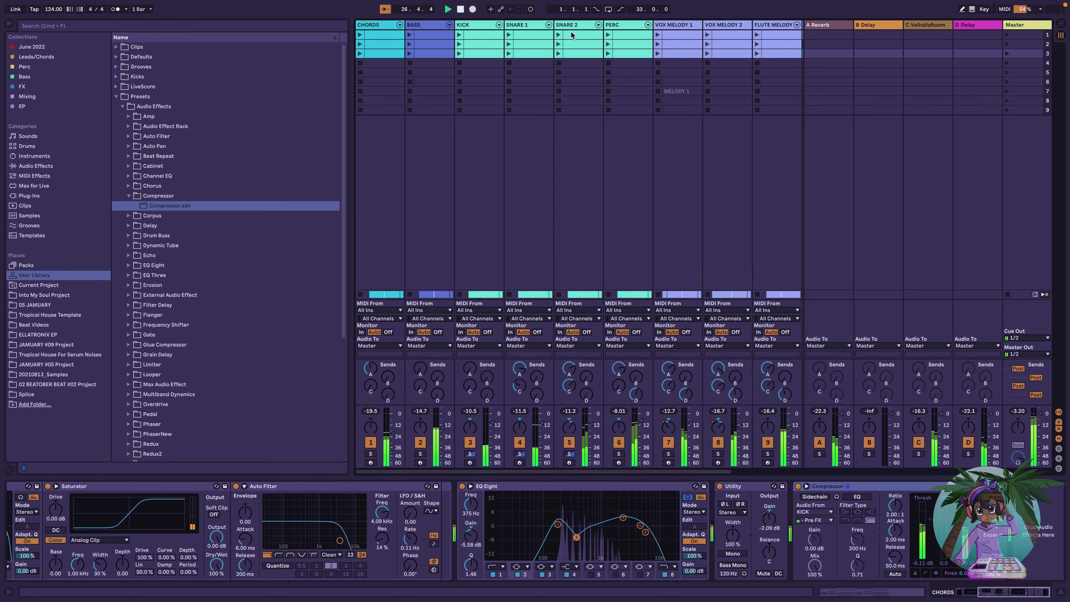
left_click(530, 26)
scroll(713, 63, "right", 3)
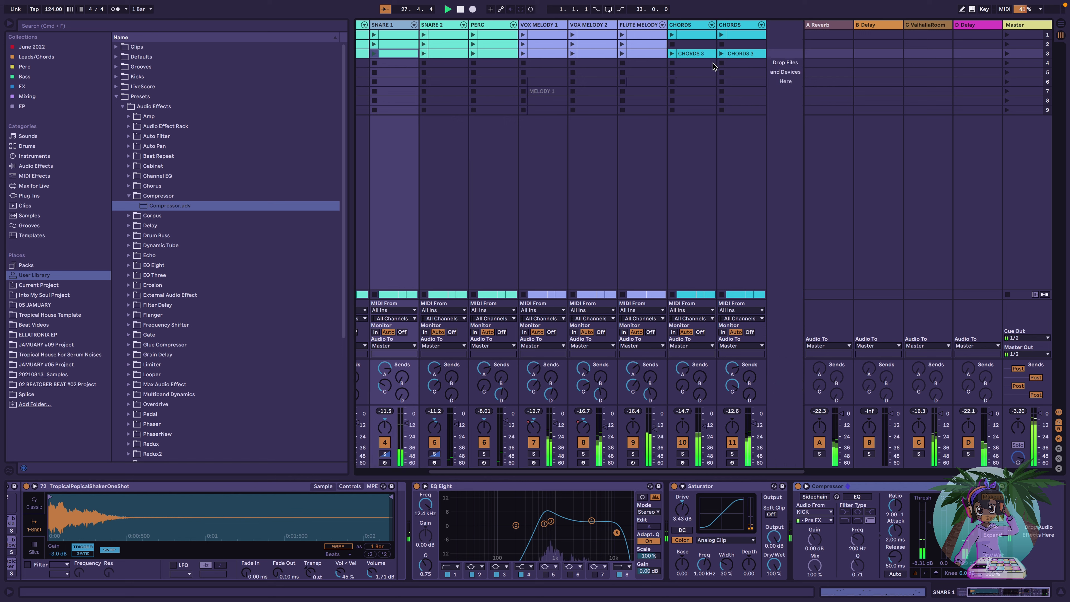
left_click(714, 62)
scroll(542, 156, "left", 3)
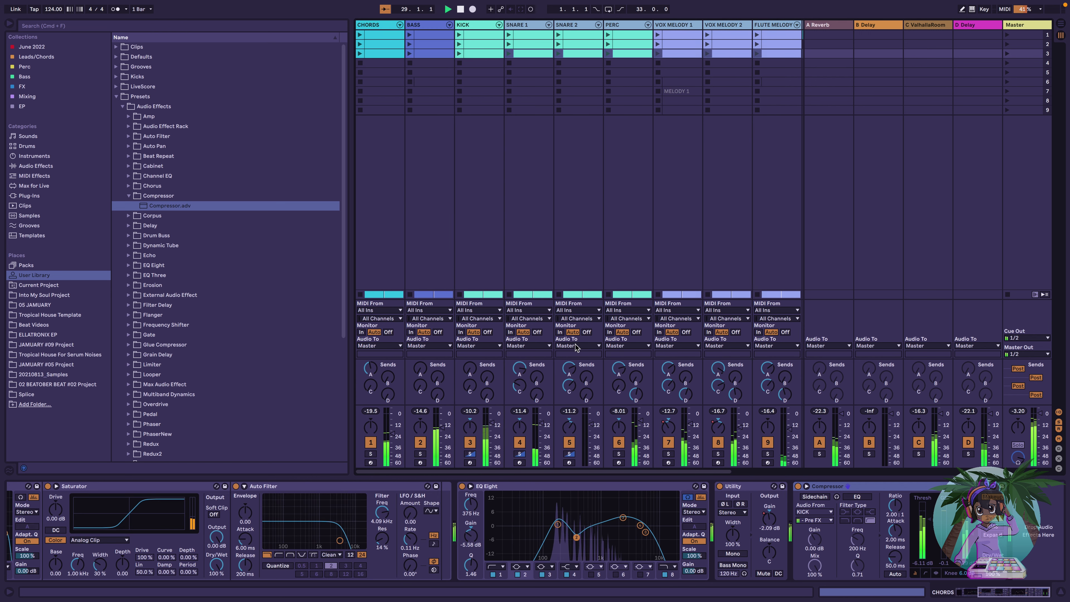
left_click(385, 26)
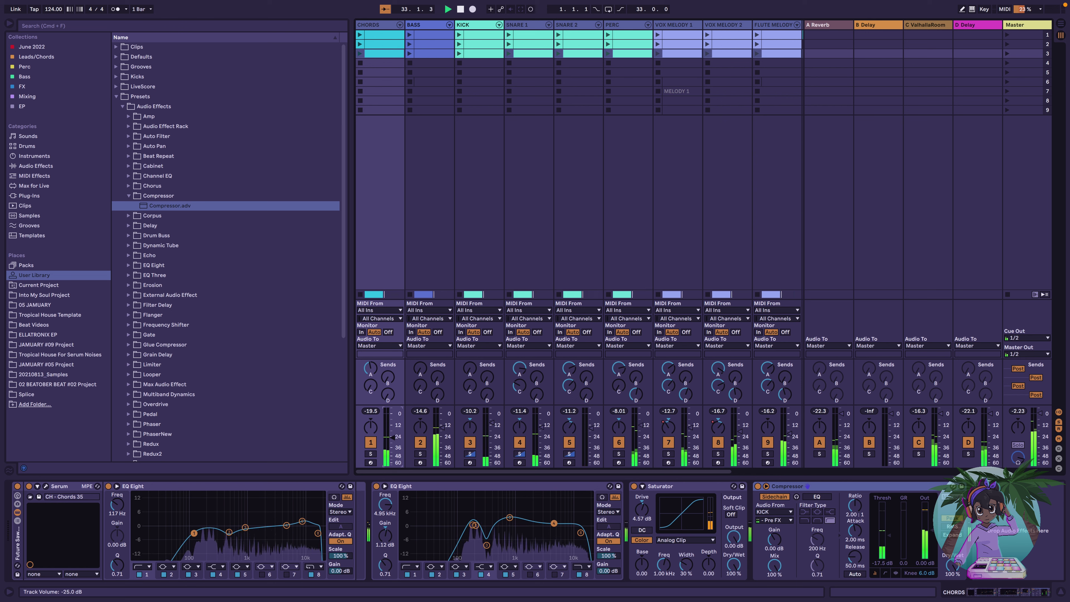
key("space")
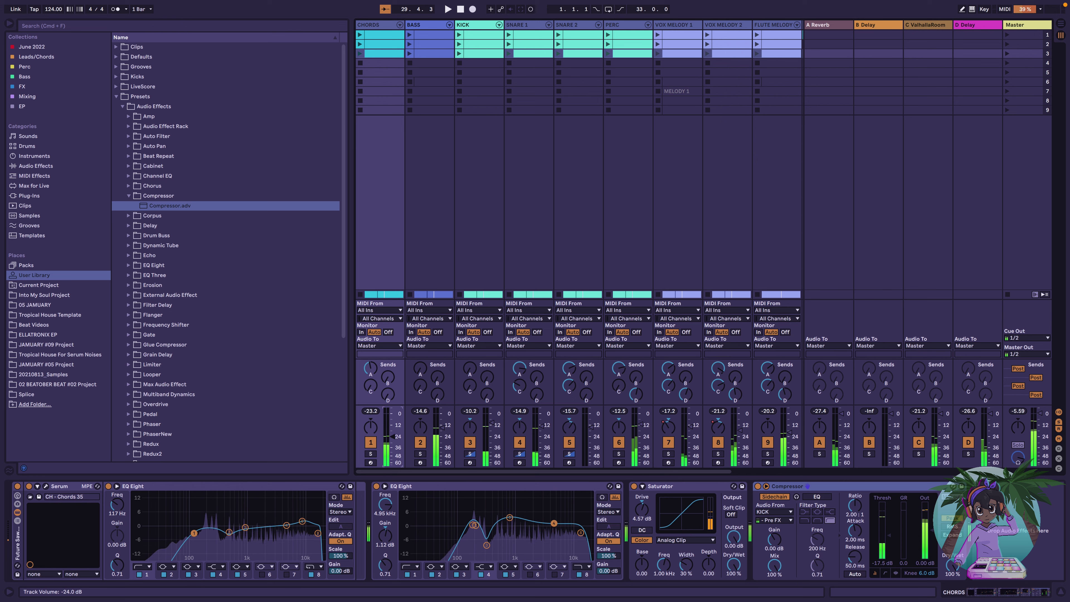
key("space")
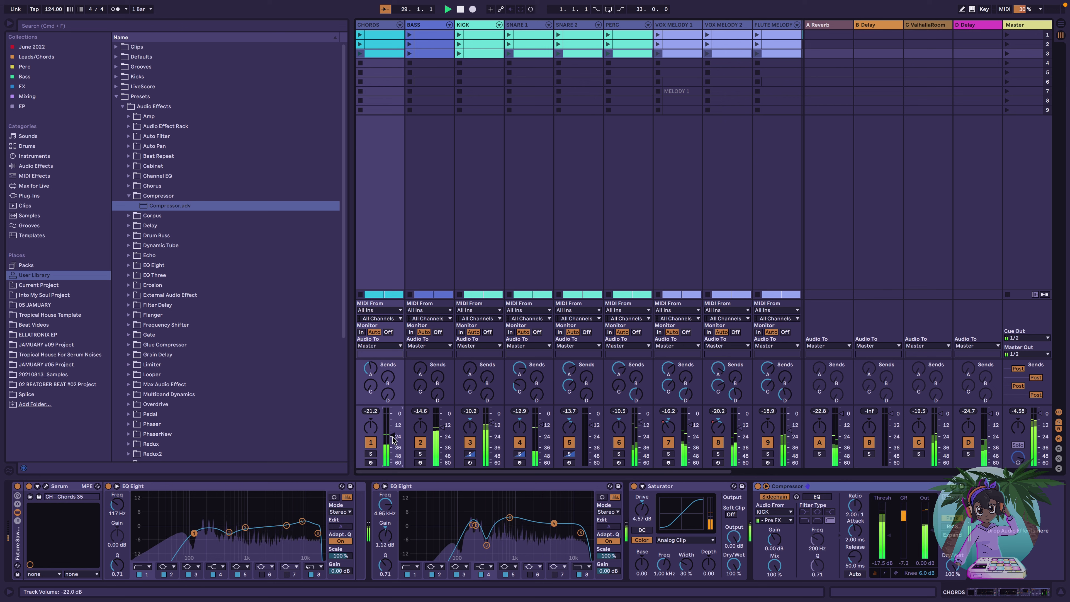
key("space")
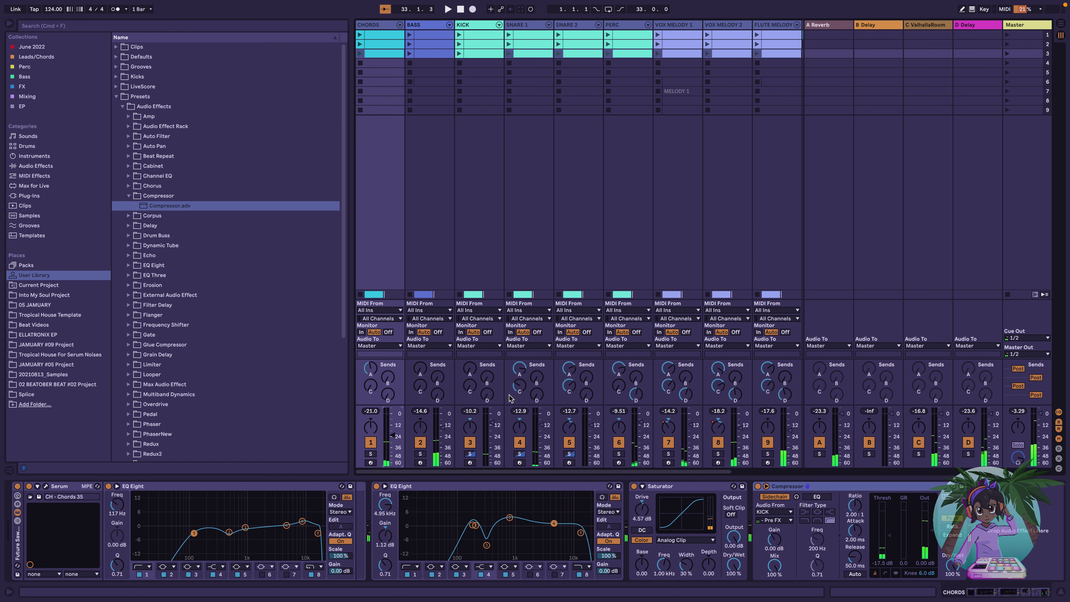
key("Tab")
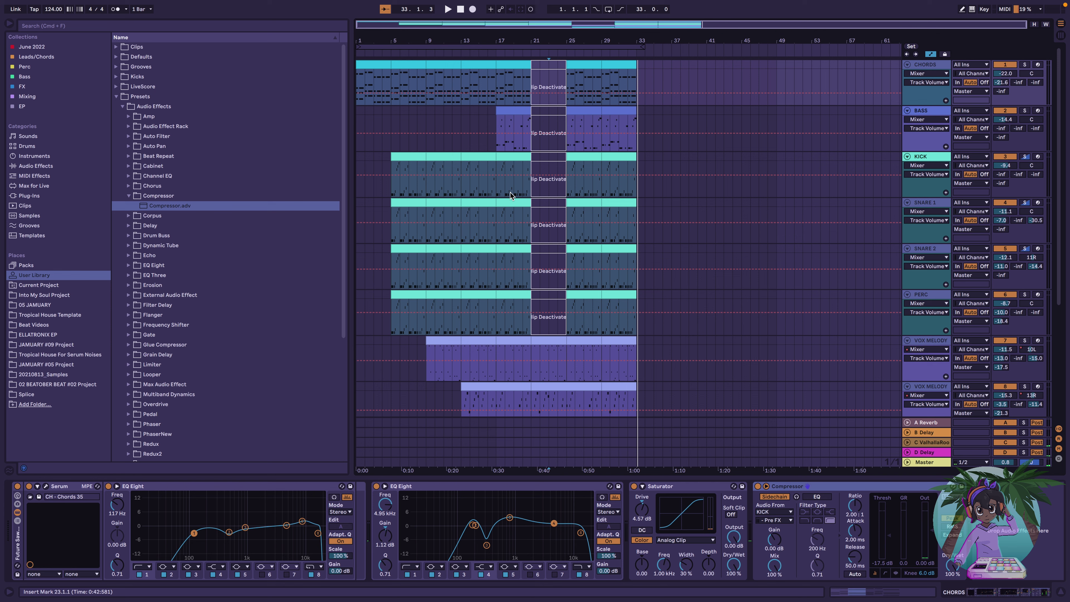
Switch to the Splice app and search its sounds for RISER
scroll(510, 192, "down", 5)
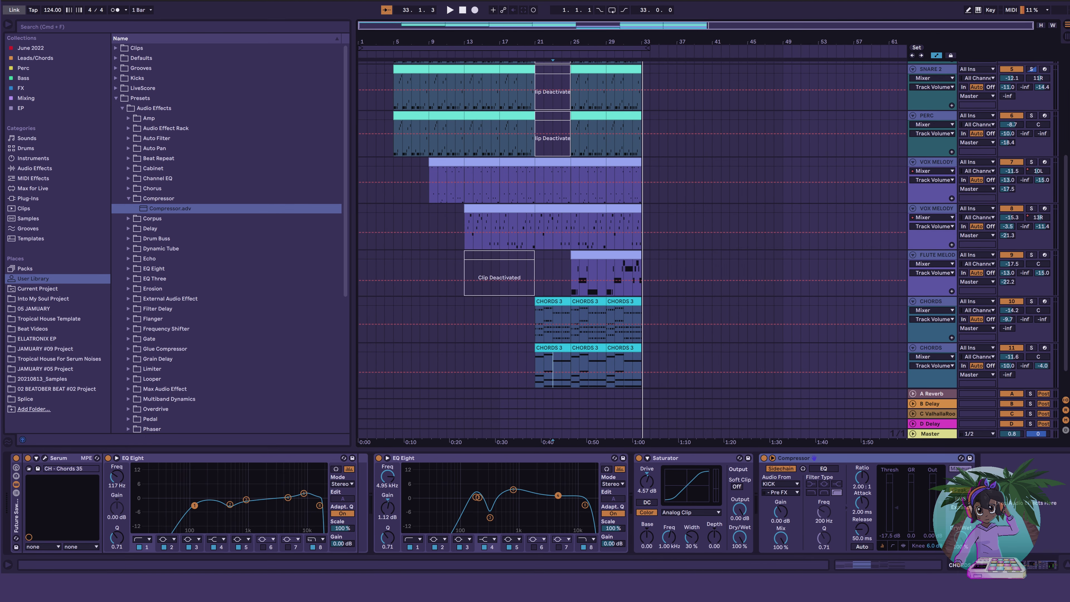
key("super+Tab")
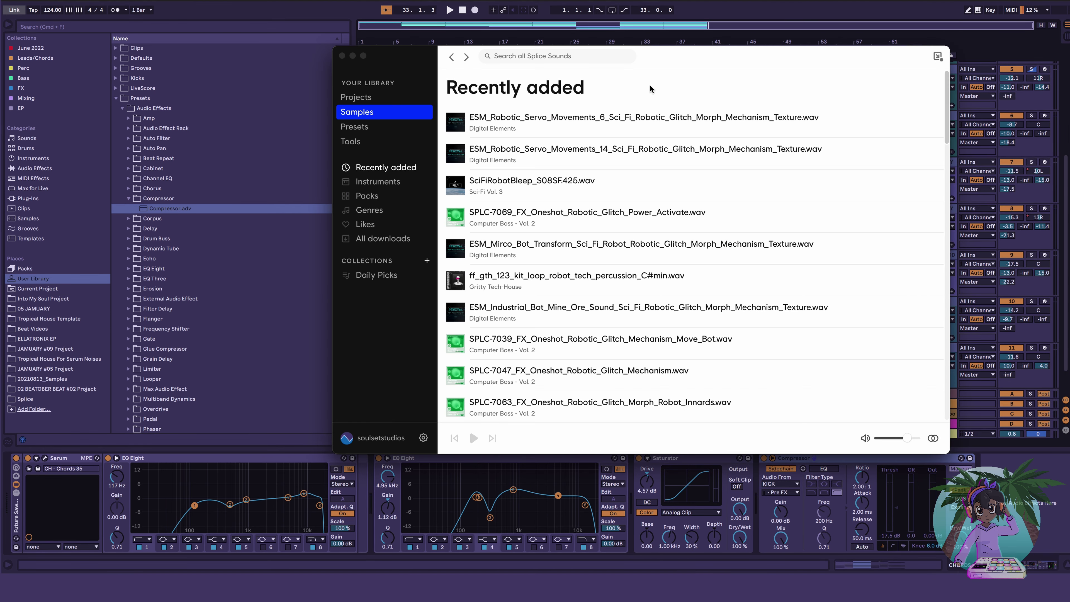
left_click(551, 58)
type("RISER")
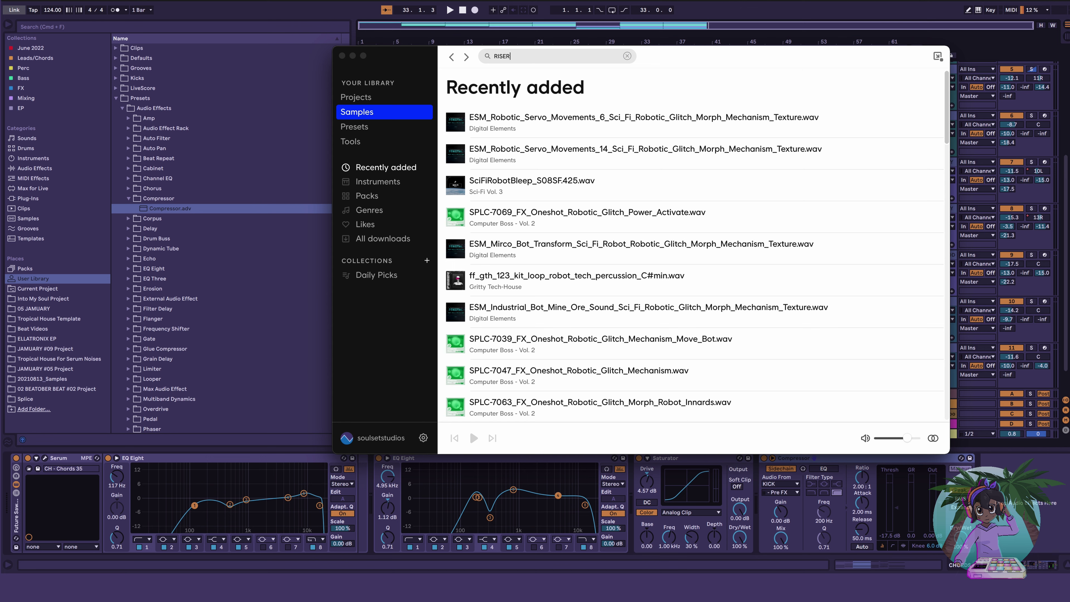
key("Return")
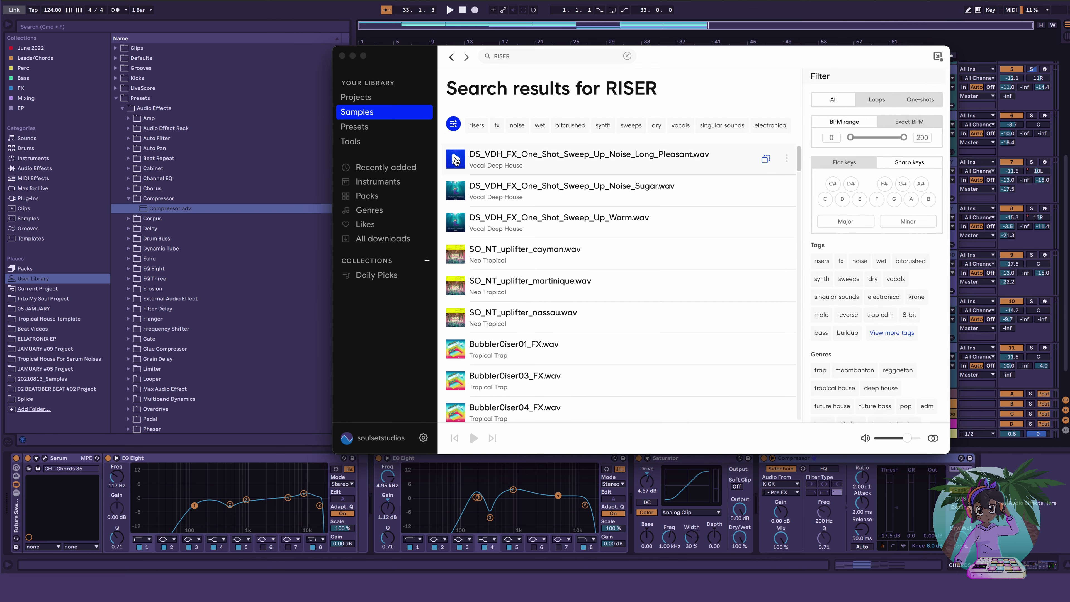
Preview DS_VDH_FX_One_Shot_Sweep_Up_Noise_Long_Pleasant.wav and place it at bar 21 on a new audio track below the last CHORDS track
left_click(455, 159)
left_click_drag(420, 63, 751, 135)
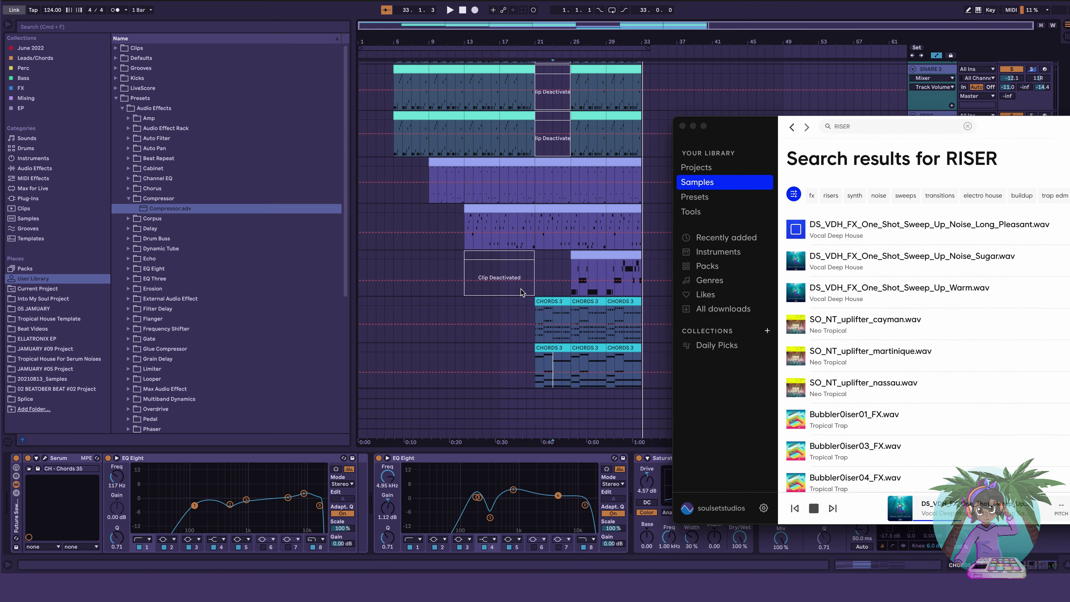
scroll(521, 292, "down", 2)
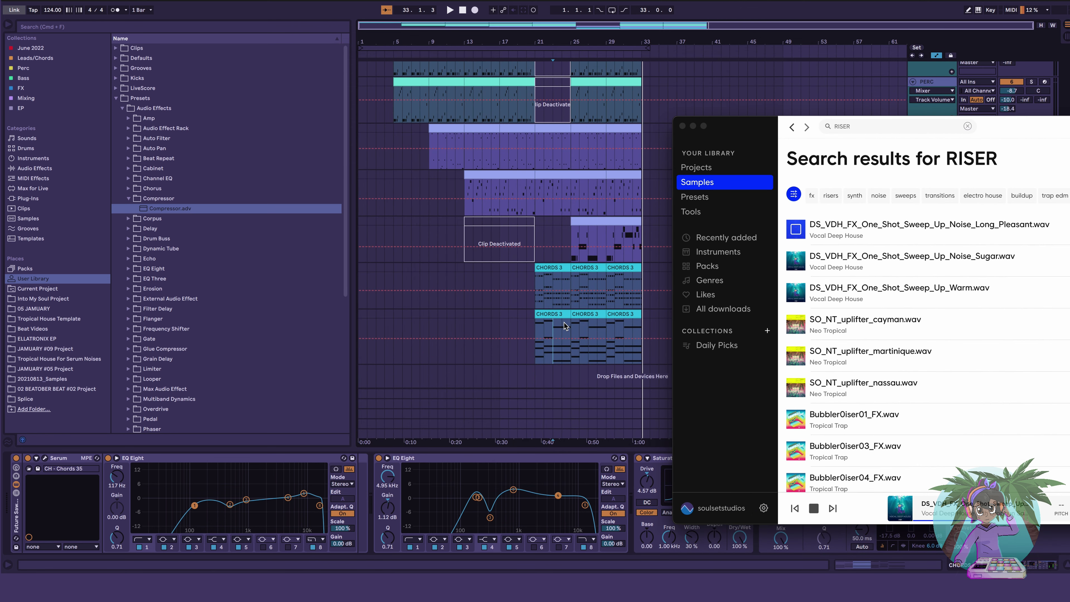
mouse_move(788, 260)
left_click_drag(952, 228, 537, 344)
Play the arrangement through the new sweep clip and set its track's volume to -10.2 dB
key("space")
left_click_drag(1019, 354, 1019, 375)
key("space")
key("b")
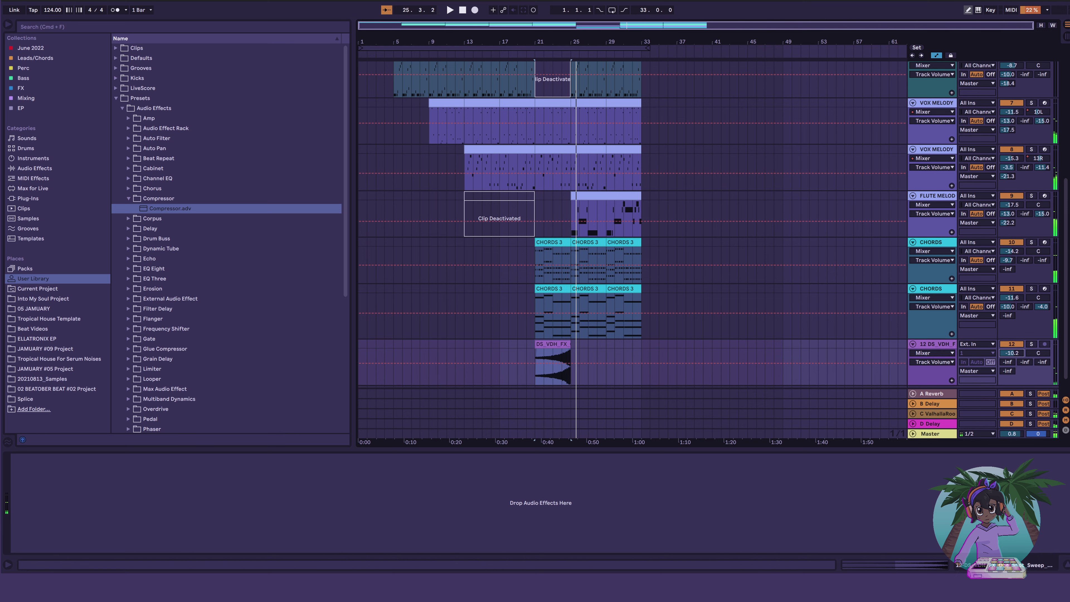
Switch back to Splice and look through the RISER results for a second riser sample
key("super+Tab")
left_click_drag(988, 122, 643, 67)
scroll(579, 233, "down", 15)
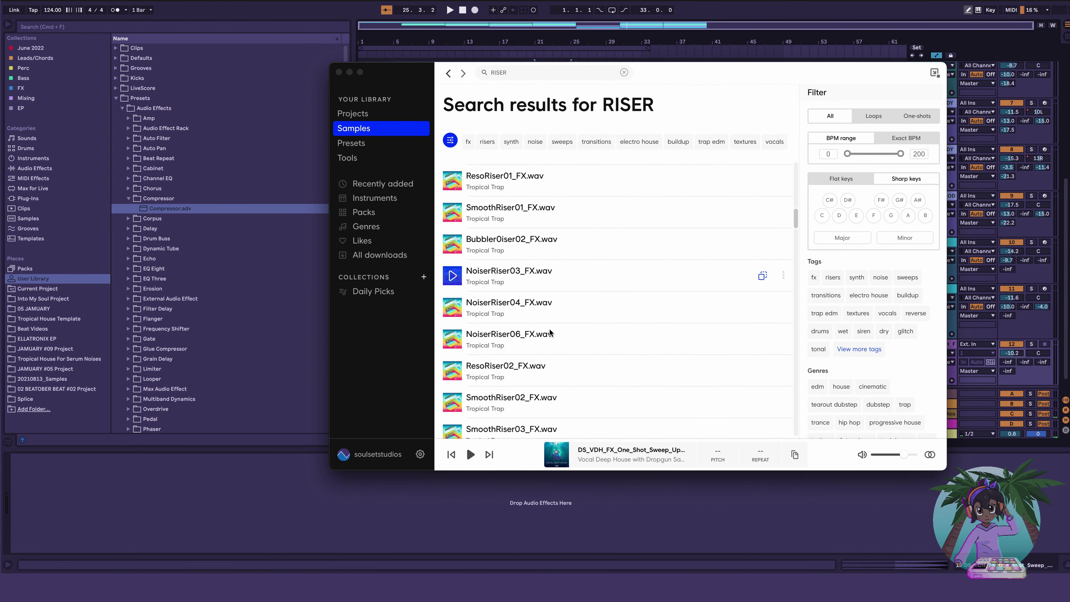
scroll(569, 332, "down", 15)
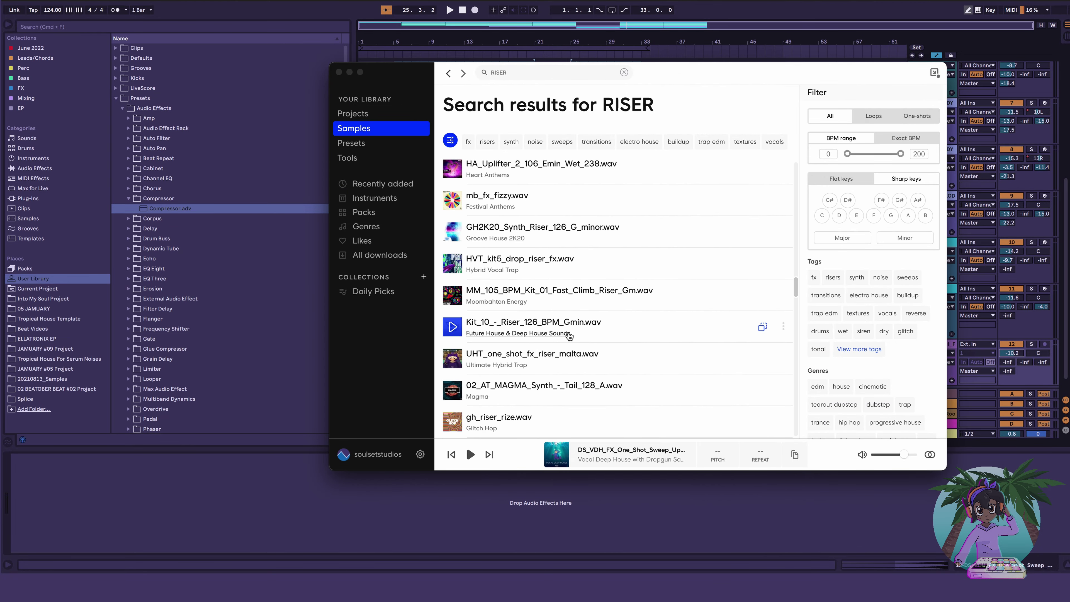
scroll(569, 335, "down", 15)
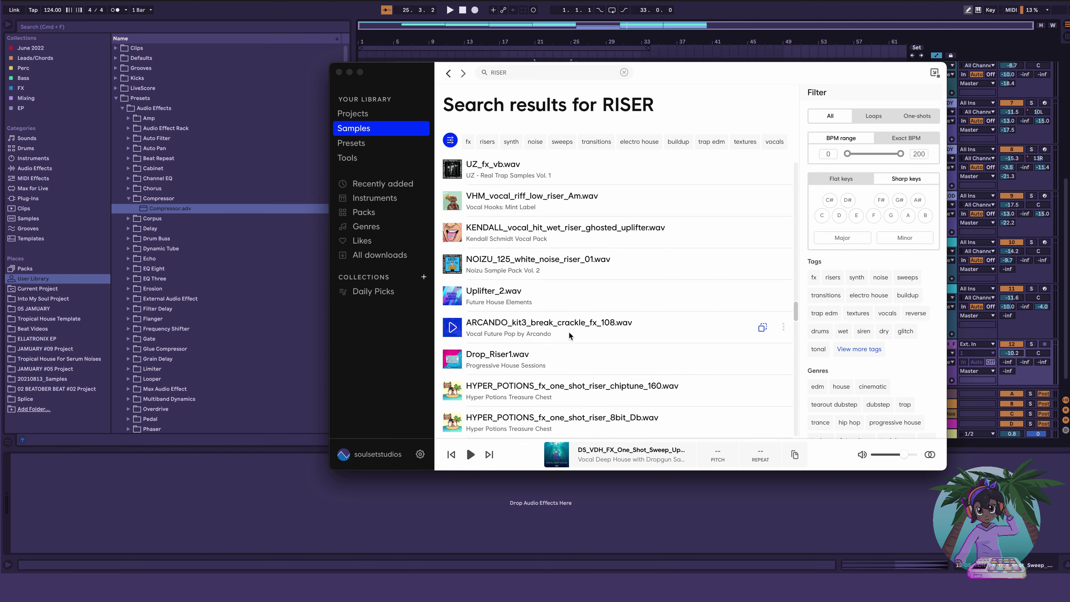
scroll(569, 335, "down", 15)
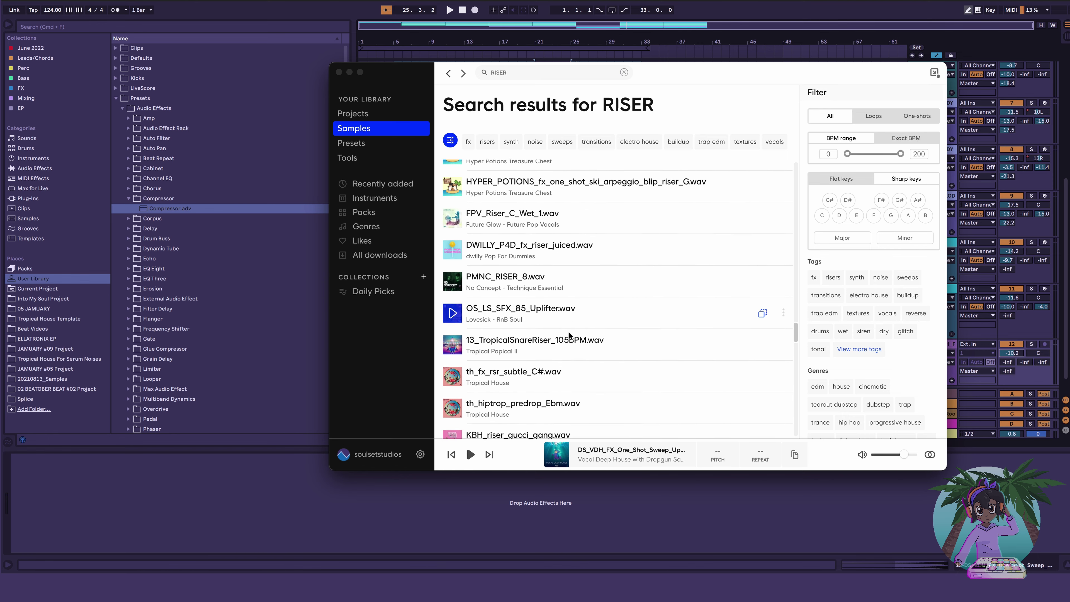
scroll(569, 335, "down", 10)
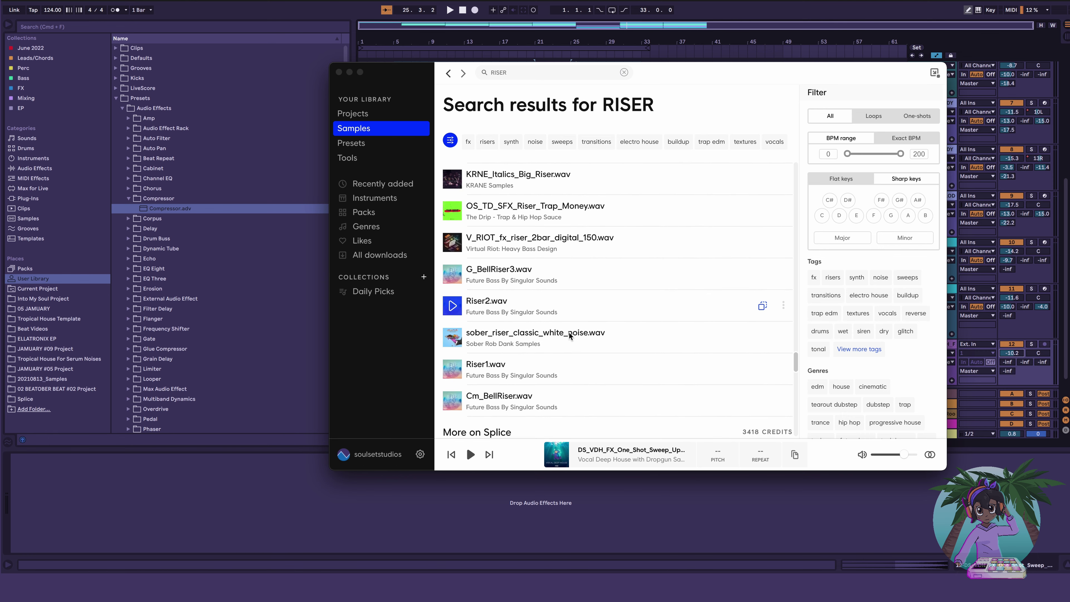
Preview Riser1.wav and Riser2.wav, and place Riser1 on track 12 directly after the sweep clip, starting at bar 25
left_click(452, 367)
left_click_drag(414, 80, 768, 75)
left_click(814, 298)
left_click(804, 298)
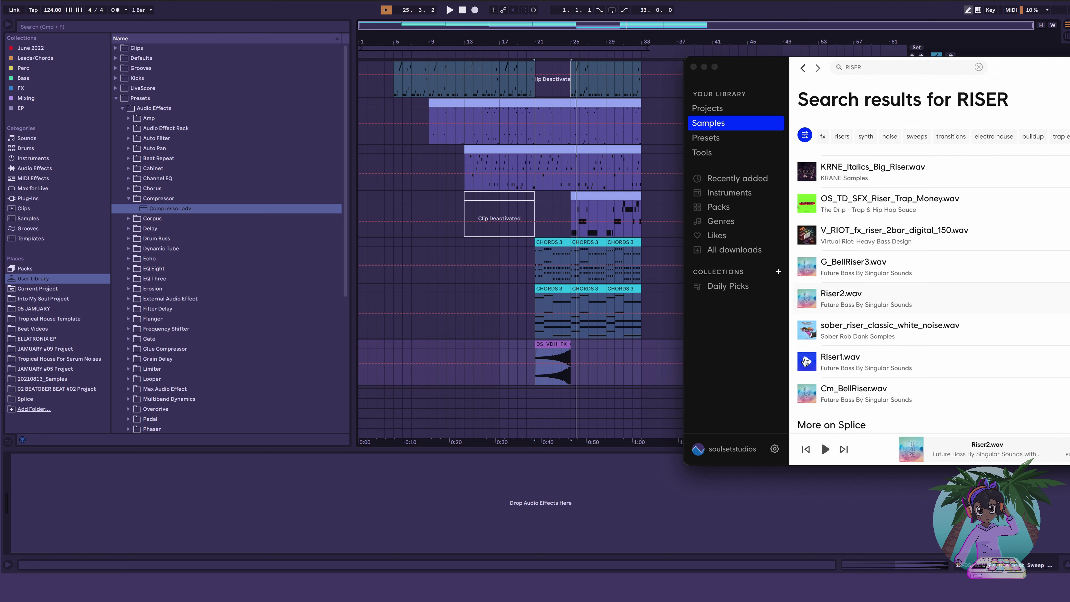
left_click_drag(816, 360, 607, 345)
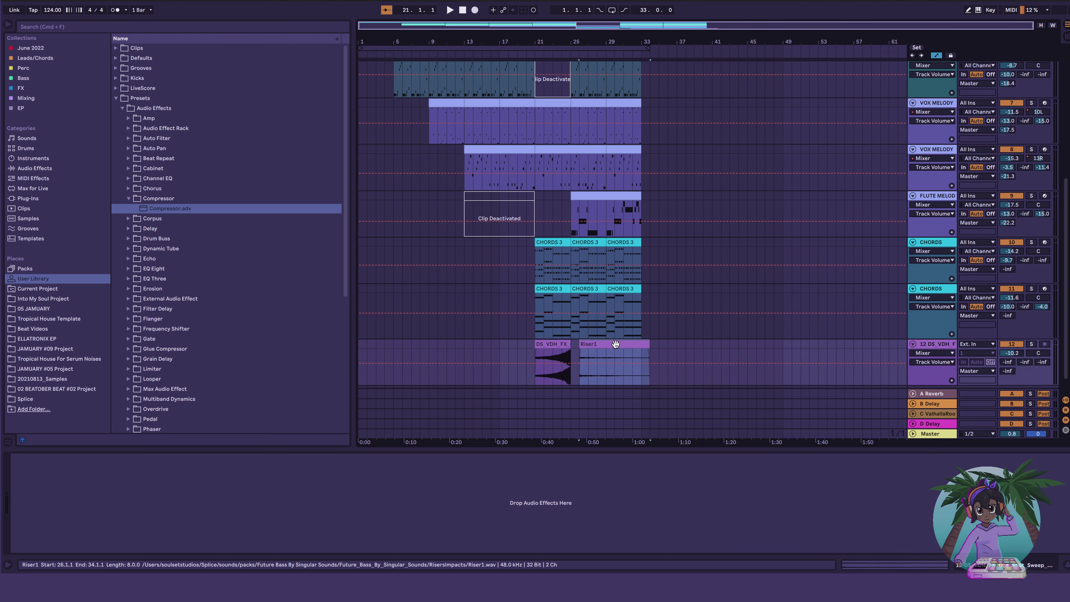
Play the section from bar 25 with the Riser1 clip and check the track levels in Session view
key("space")
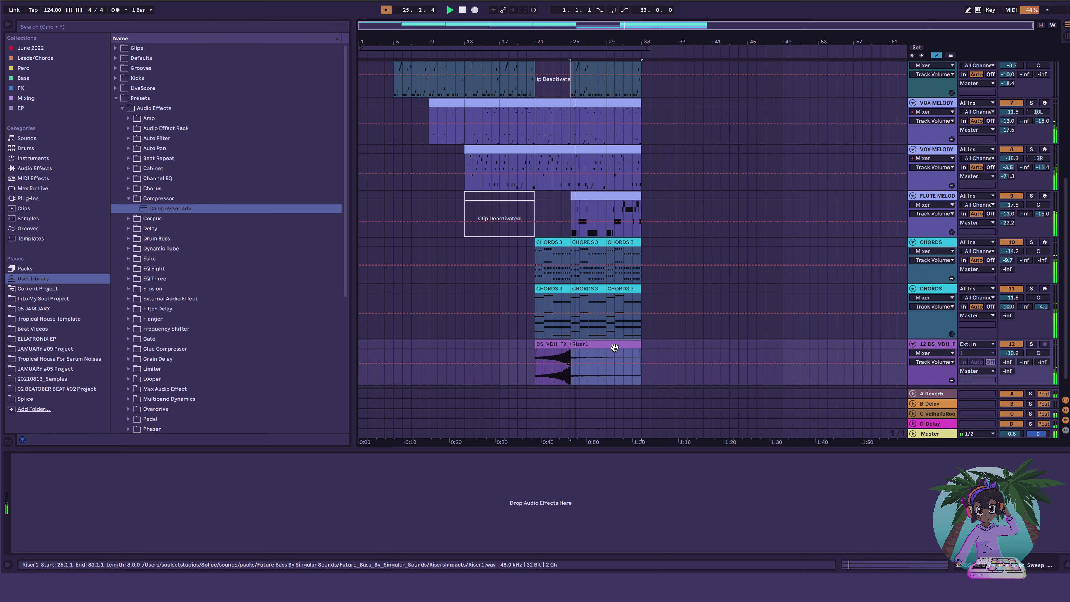
key("Tab")
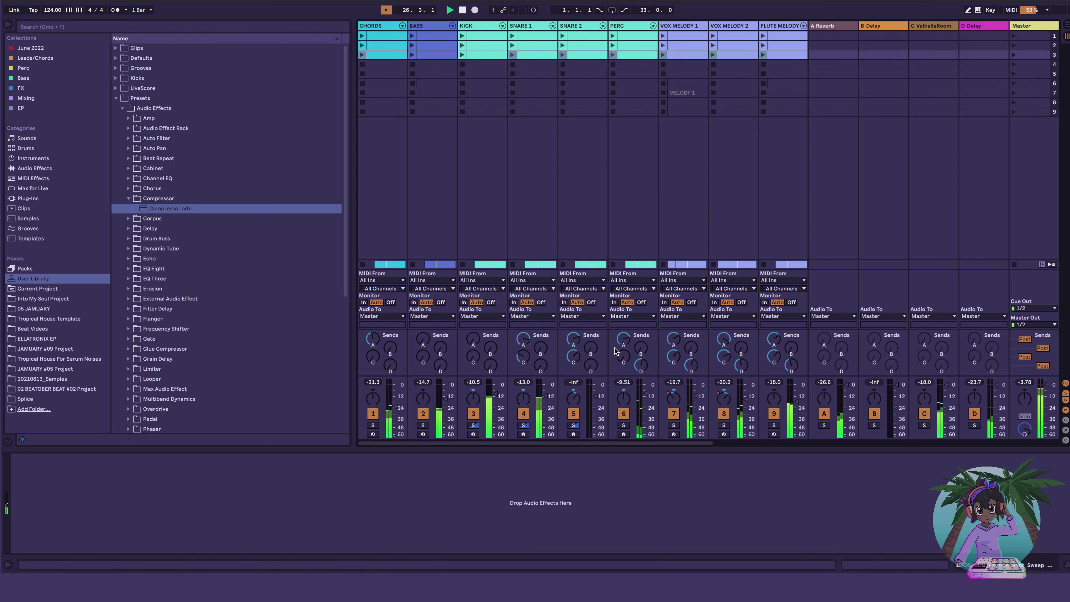
key("Tab")
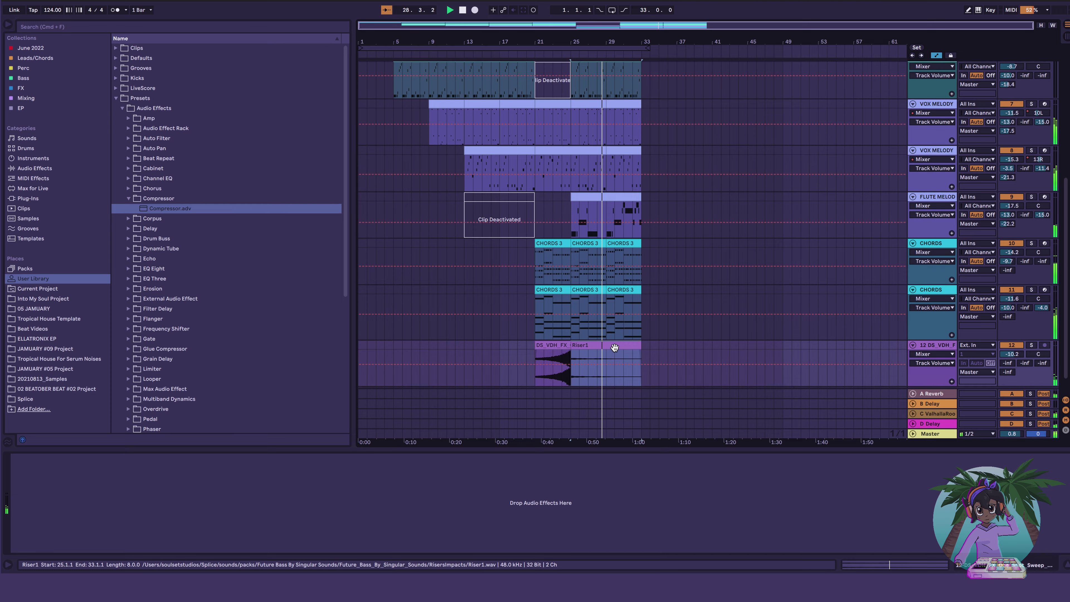
scroll(614, 348, "up", 5)
scroll(615, 348, "down", 6)
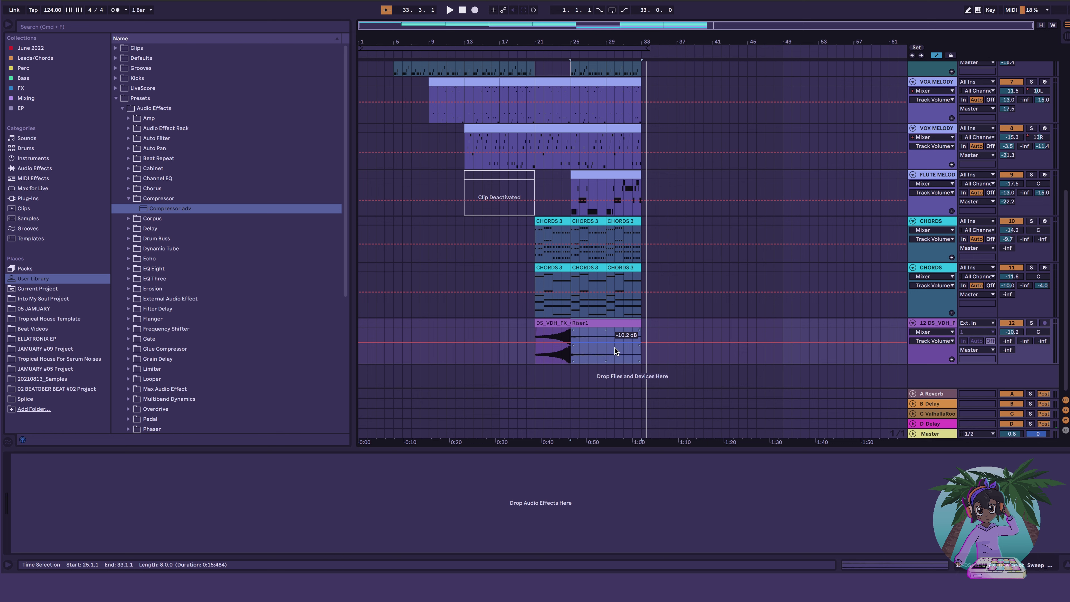
Select the whole loop range in Arrangement view and play the opening bars in Session view to check the chords' level
key("Tab")
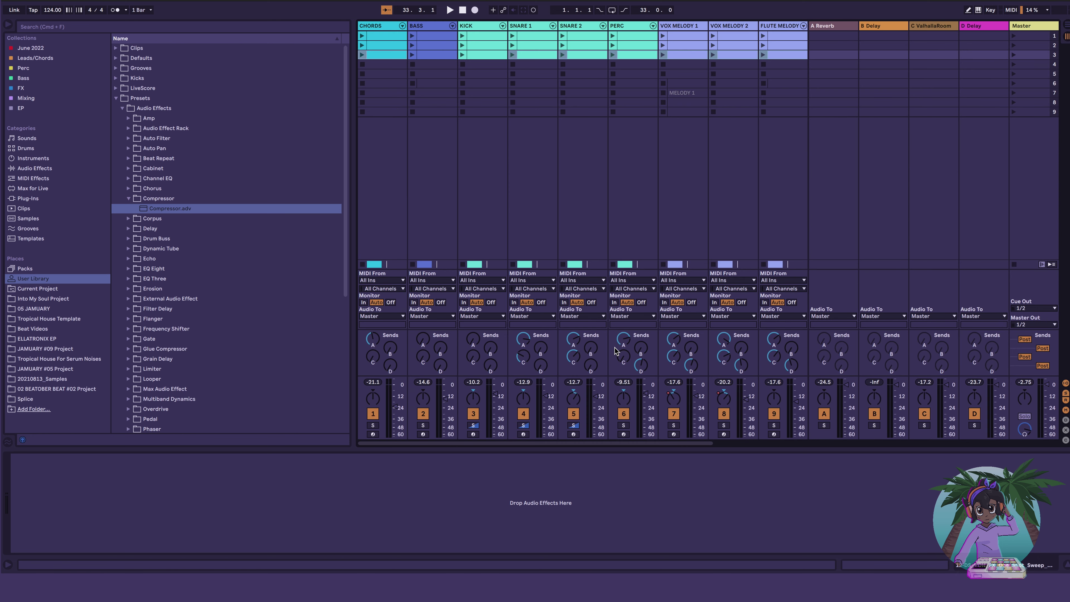
left_click(1068, 26)
left_click(533, 48)
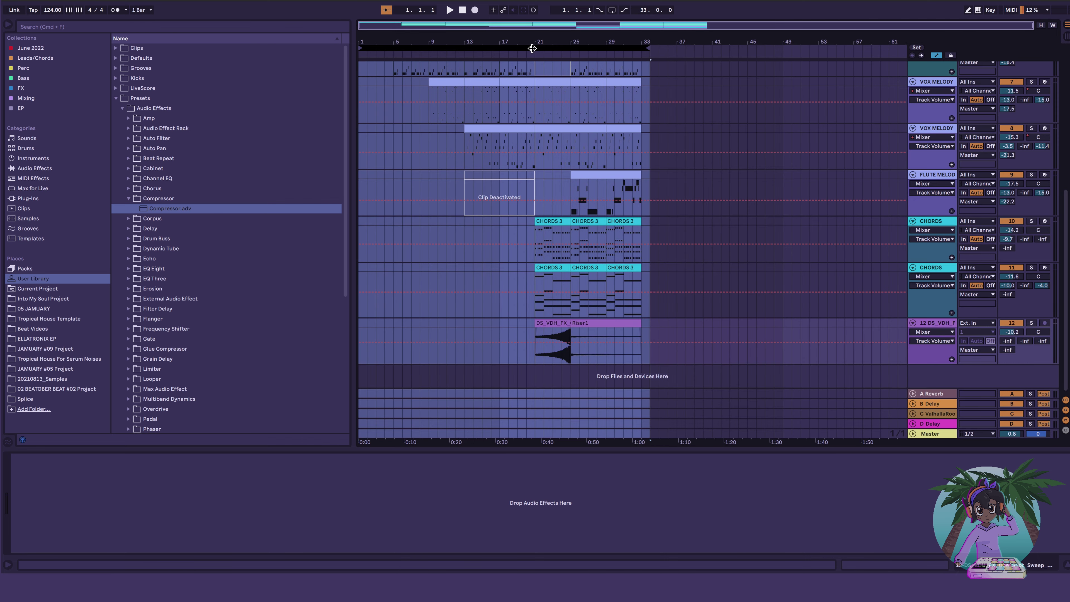
key("Tab")
key("space")
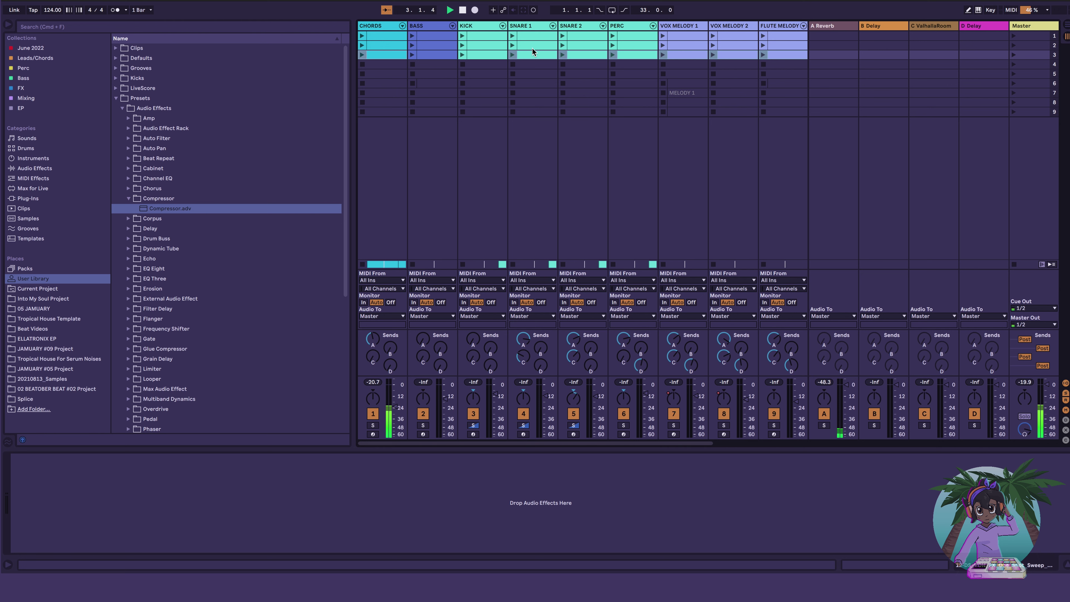
key("space")
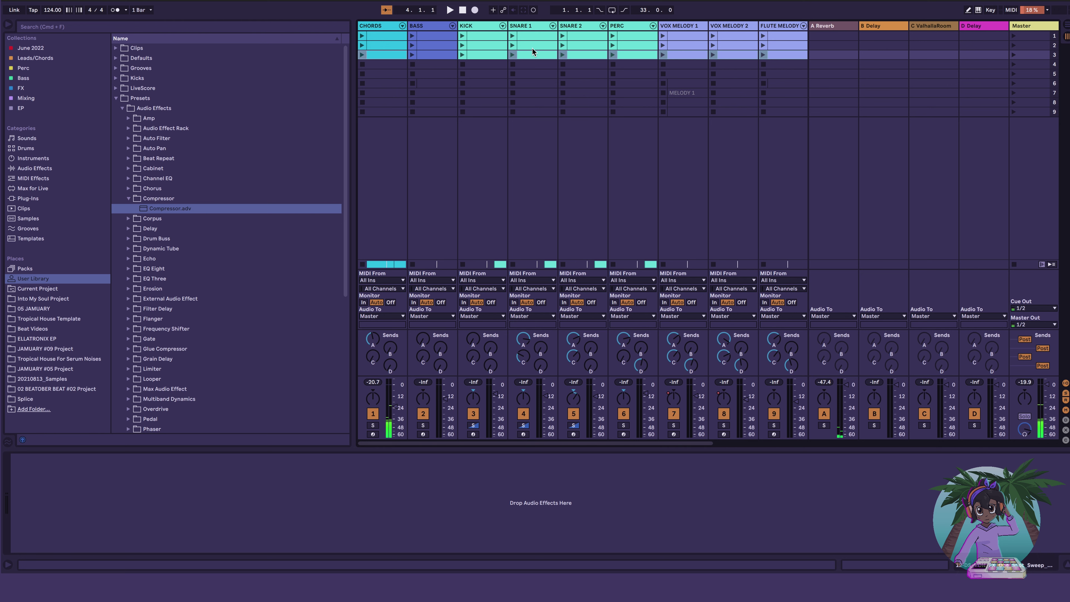
Add a Utility effect to the first CHORDS track and show its Gain automation in Arrangement view
key("Tab")
scroll(540, 113, "up", 5)
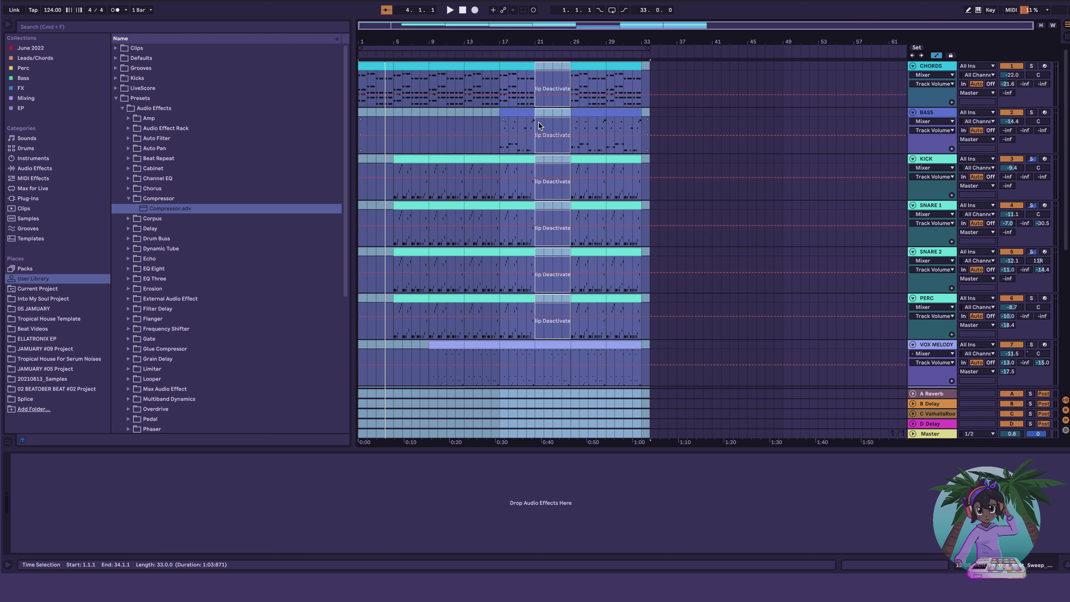
left_click(943, 67)
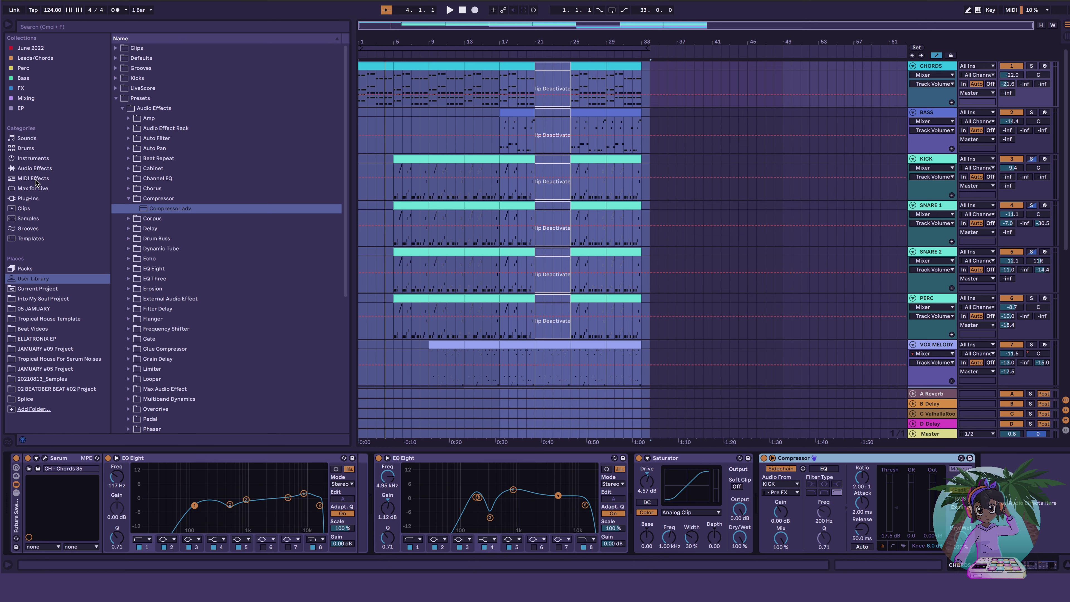
left_click(32, 168)
double_click(129, 61)
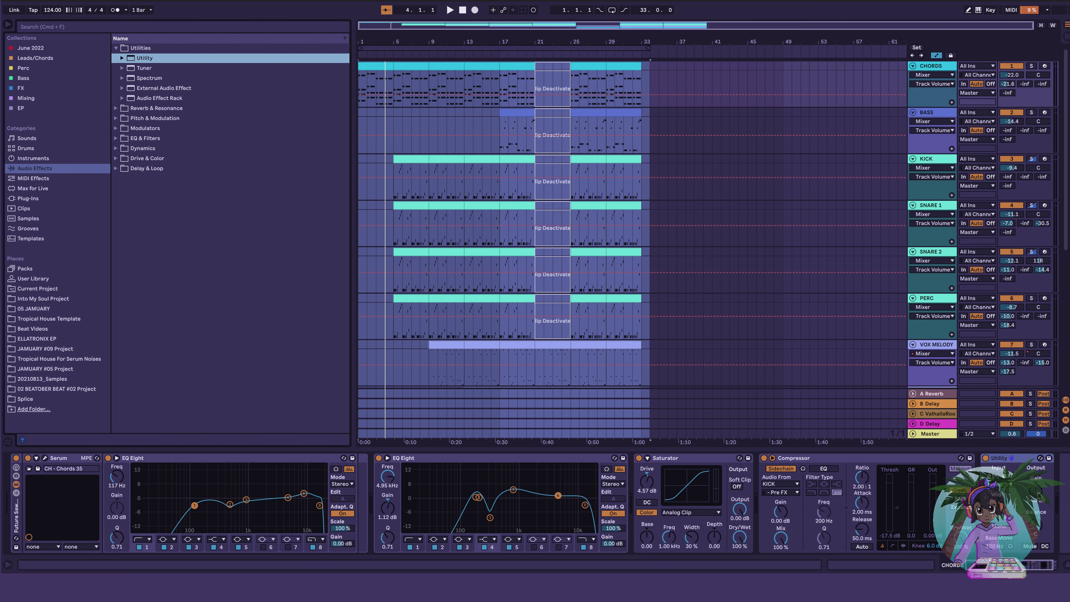
left_click(1040, 496)
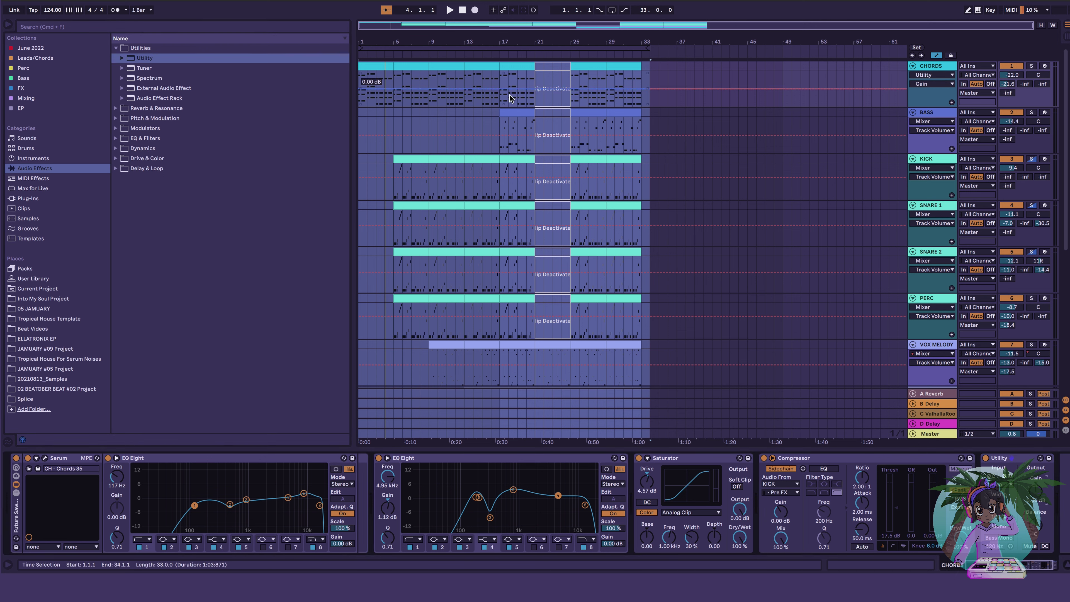
Try raising the first CHORDS track's Utility gain automation, including to 10.4 dB before bar 21, and undo both changes
left_click_drag(669, 93, 668, 86)
key("super+z")
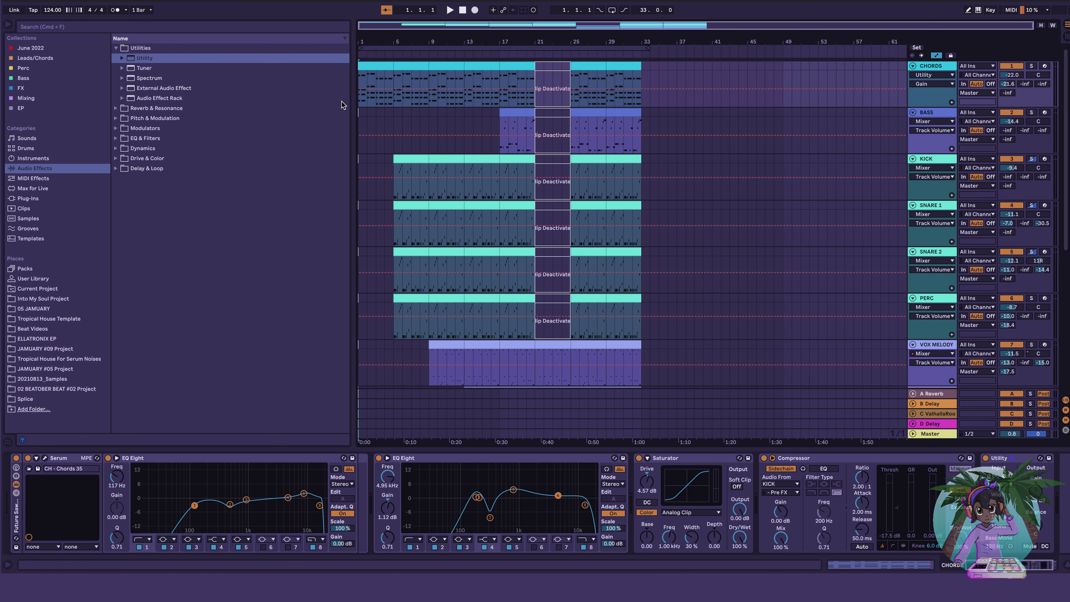
left_click(527, 89)
left_click_drag(529, 91, 530, 84)
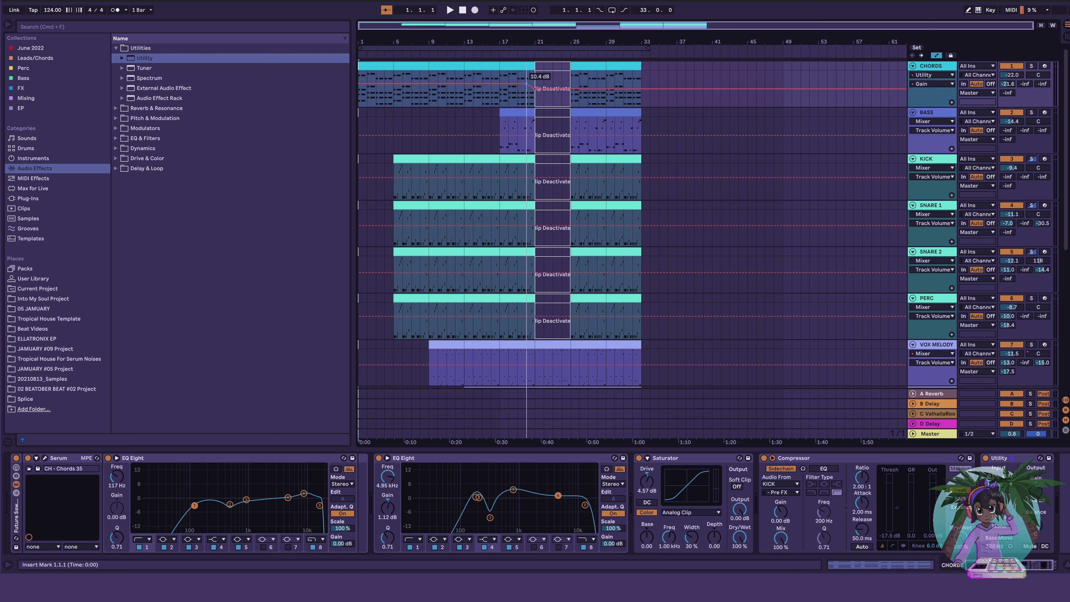
key("super+z")
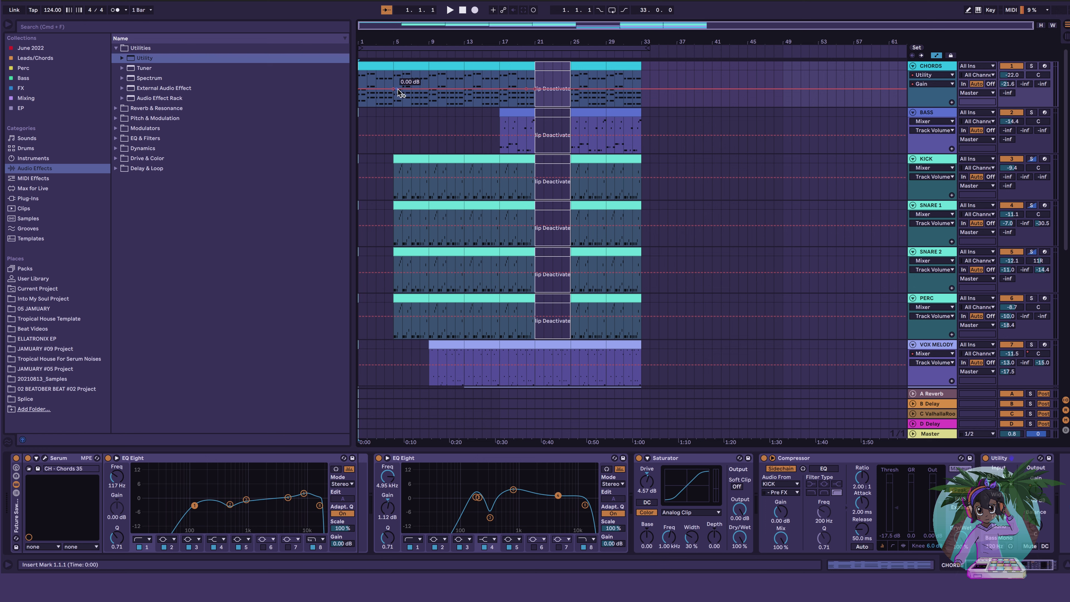
Raise the first CHORDS track's Utility gain before bar 5 to 10.4 dB, listen to the intro, and reduce it to 3.13 dB
left_click_drag(394, 89, 393, 85)
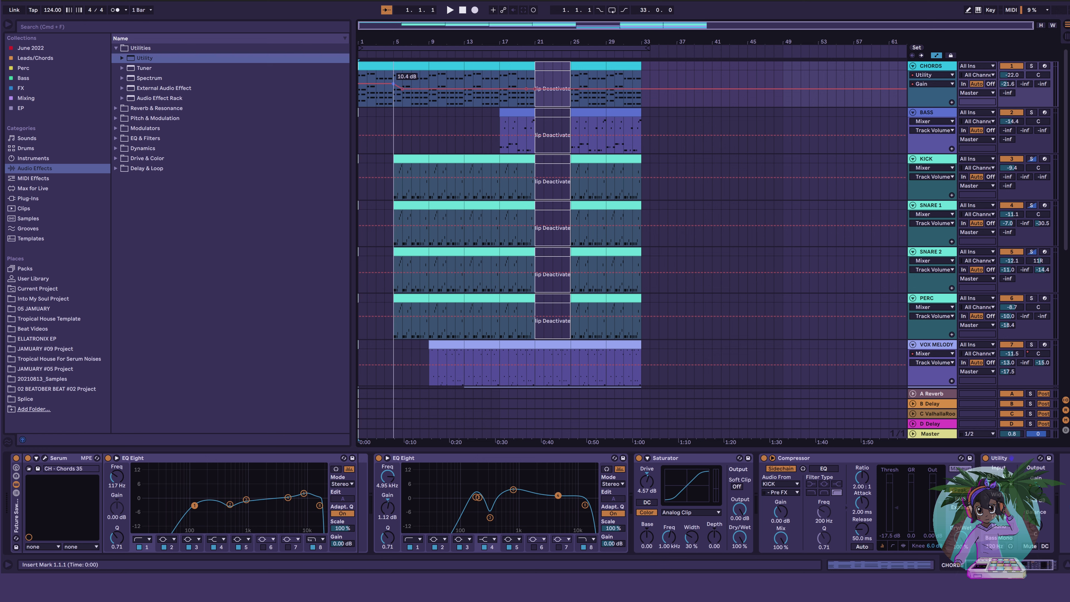
left_click(382, 48)
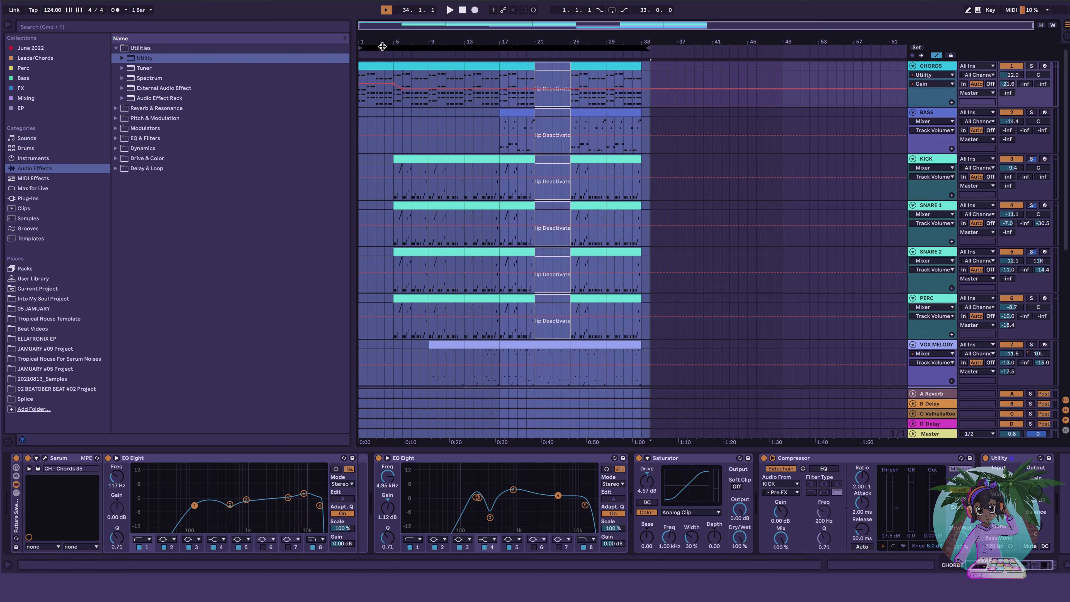
key("space")
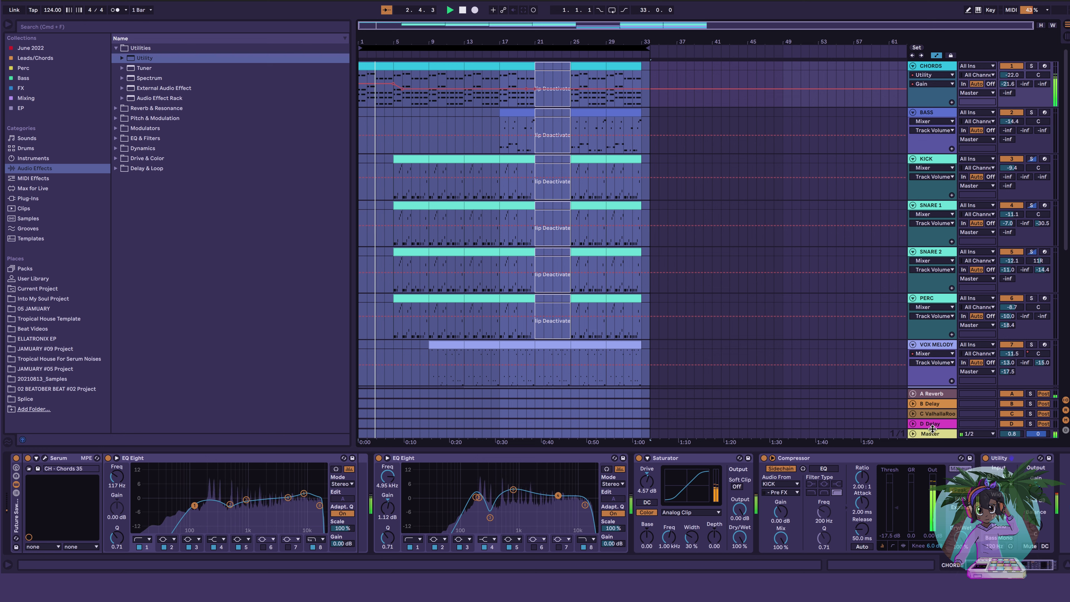
key("space")
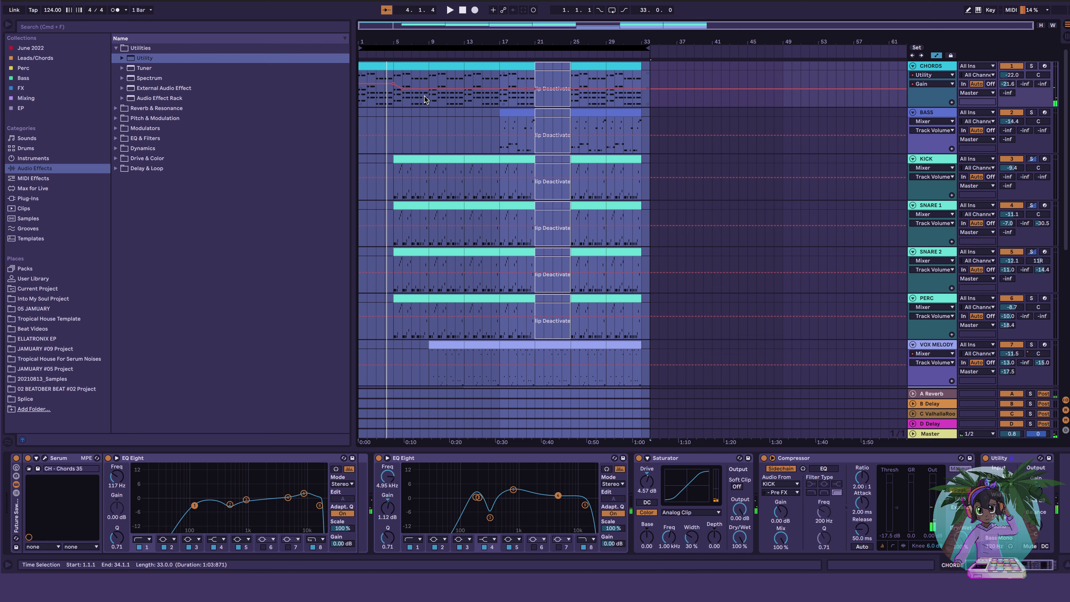
key("super+a")
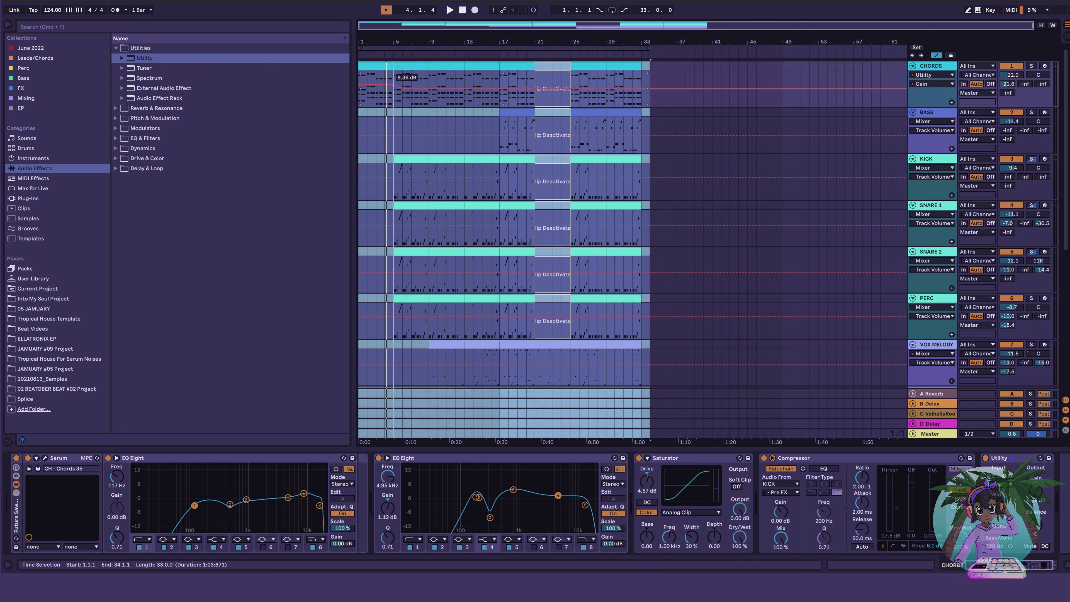
key("space")
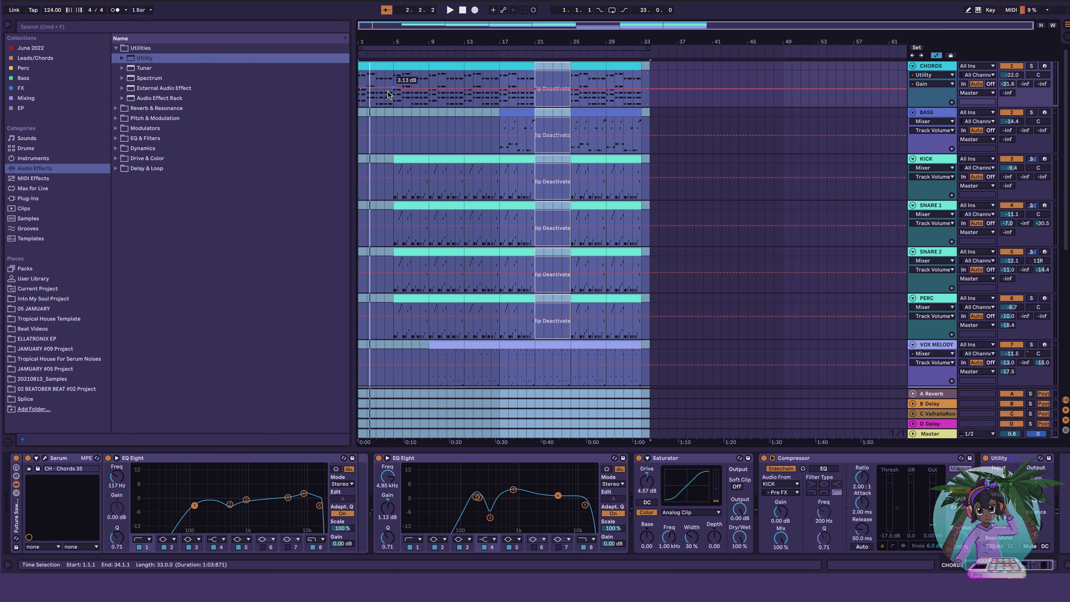
Inspect the first CHORDS track's Serum instrument and play the intro to check the Utility gain automation
left_click(46, 459)
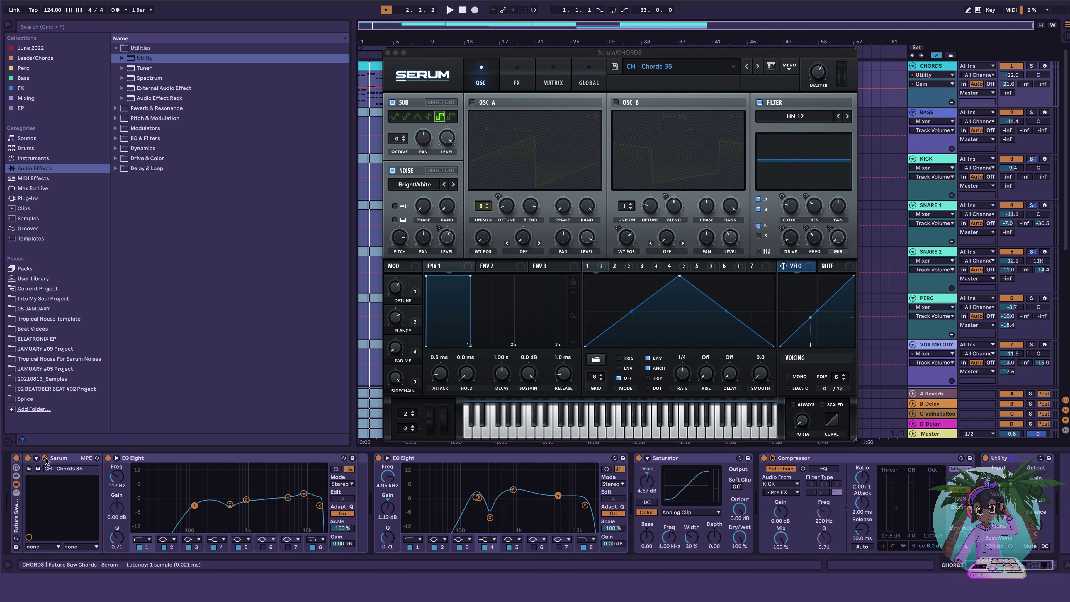
left_click(46, 459)
key("space")
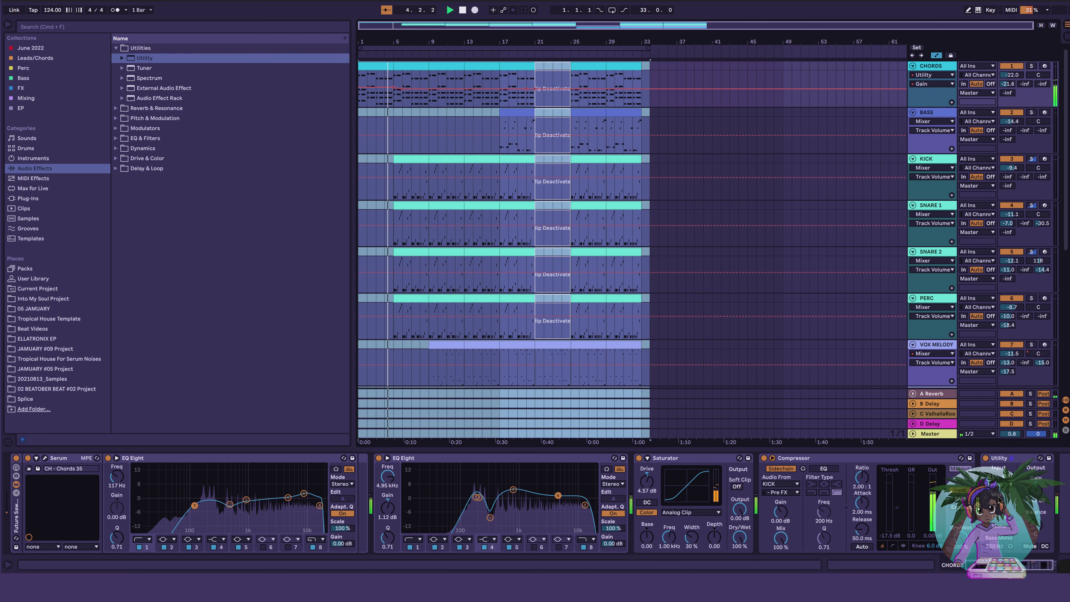
left_click(999, 501)
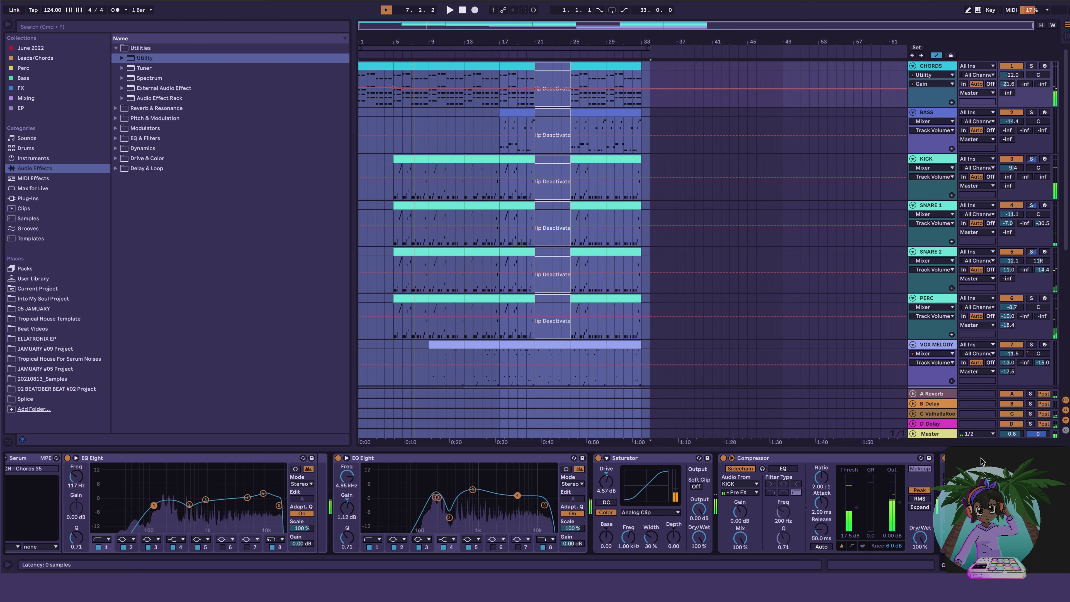
key("space")
left_click(980, 464)
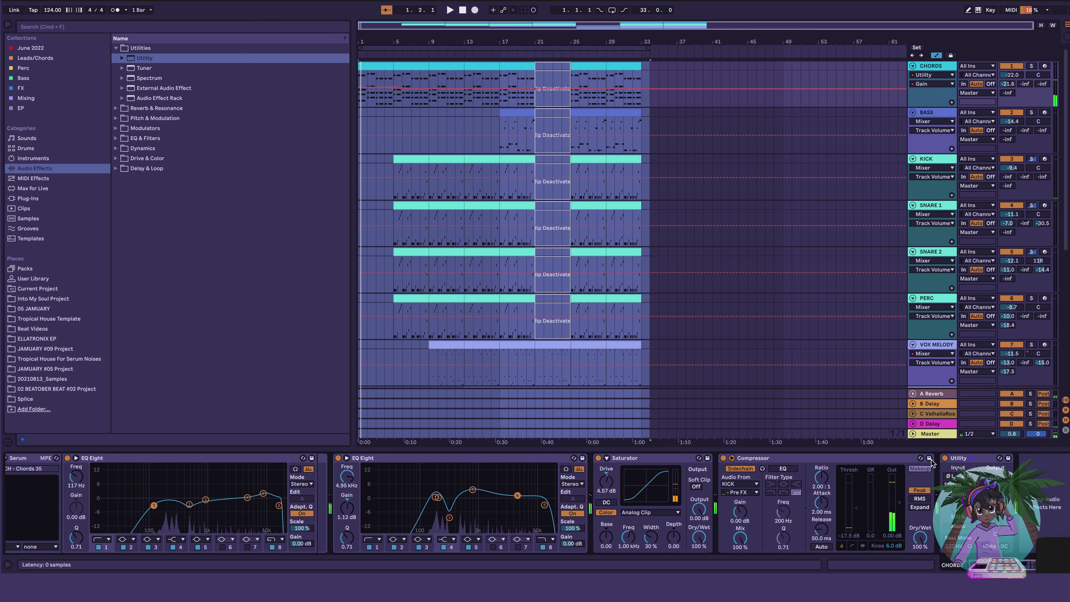
Play the intro with the first CHORDS track's Utility switched off, check the levels, and delete Utility from the track
left_click(966, 460)
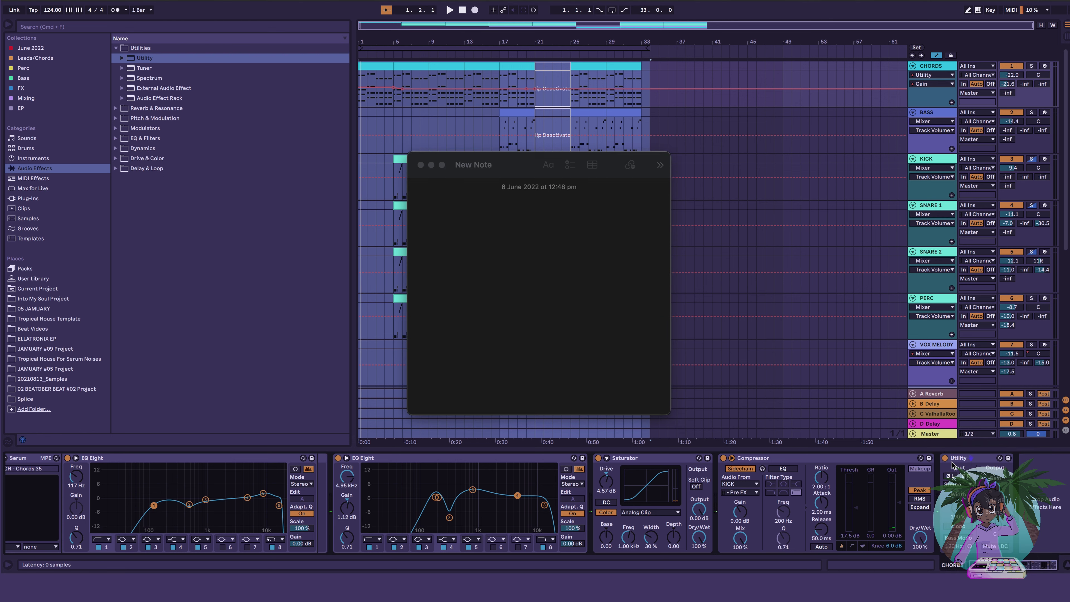
left_click(421, 166)
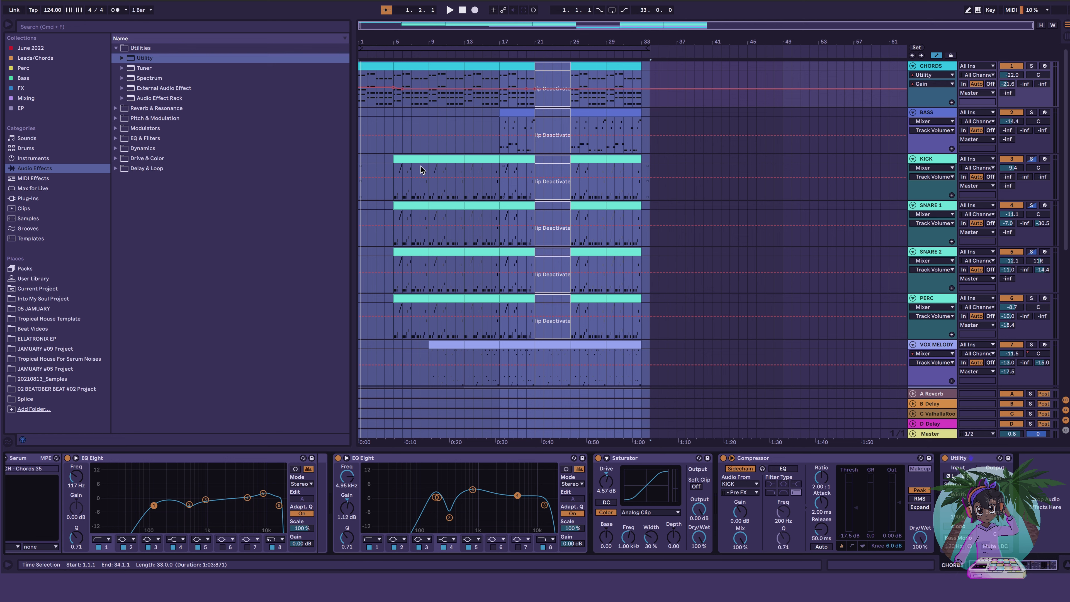
left_click(983, 464)
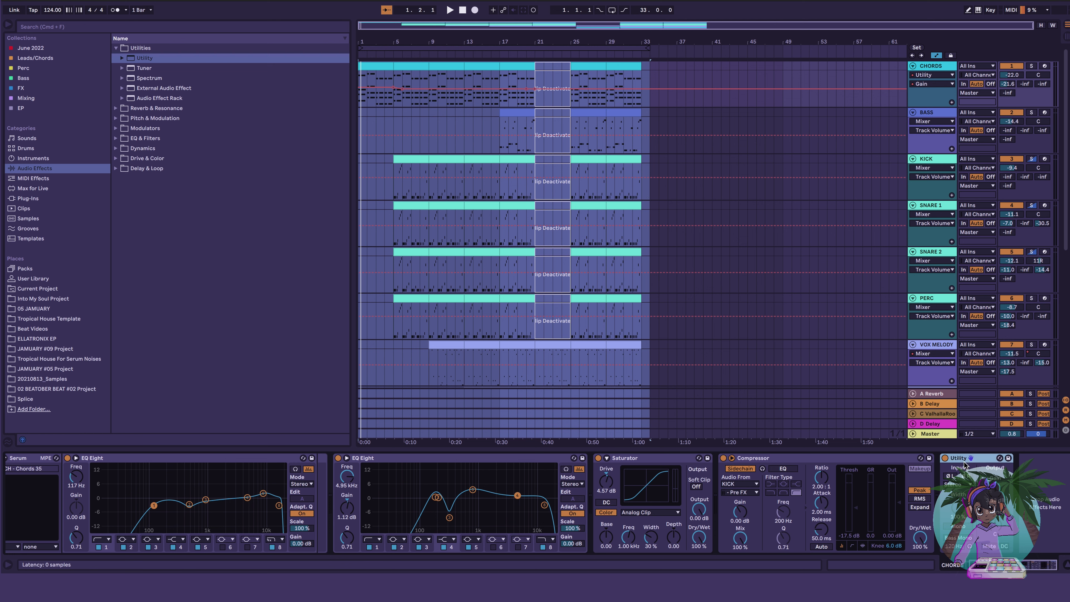
key("space")
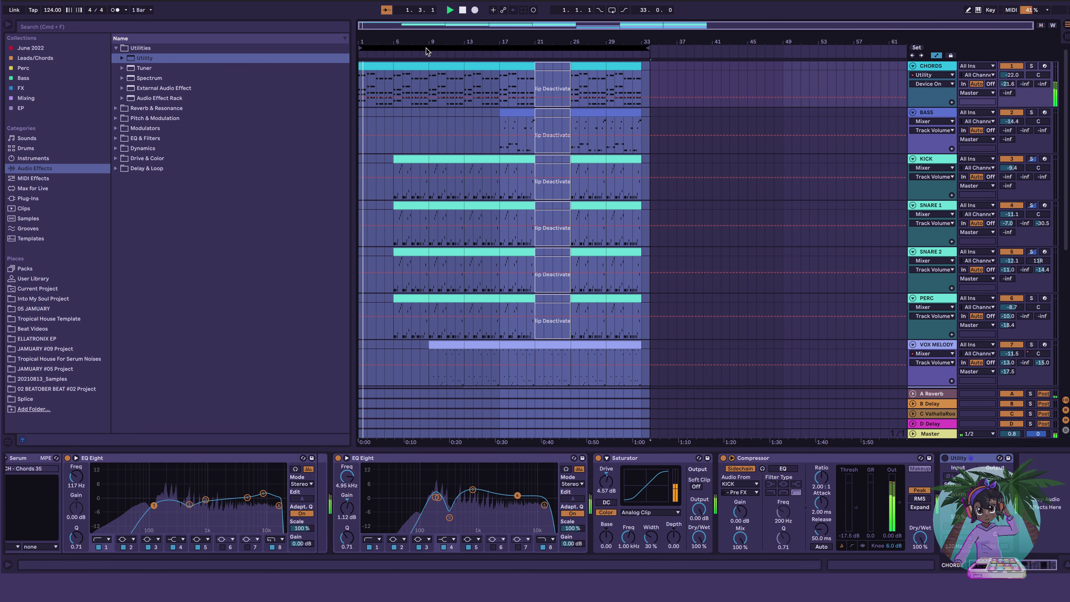
key("Tab")
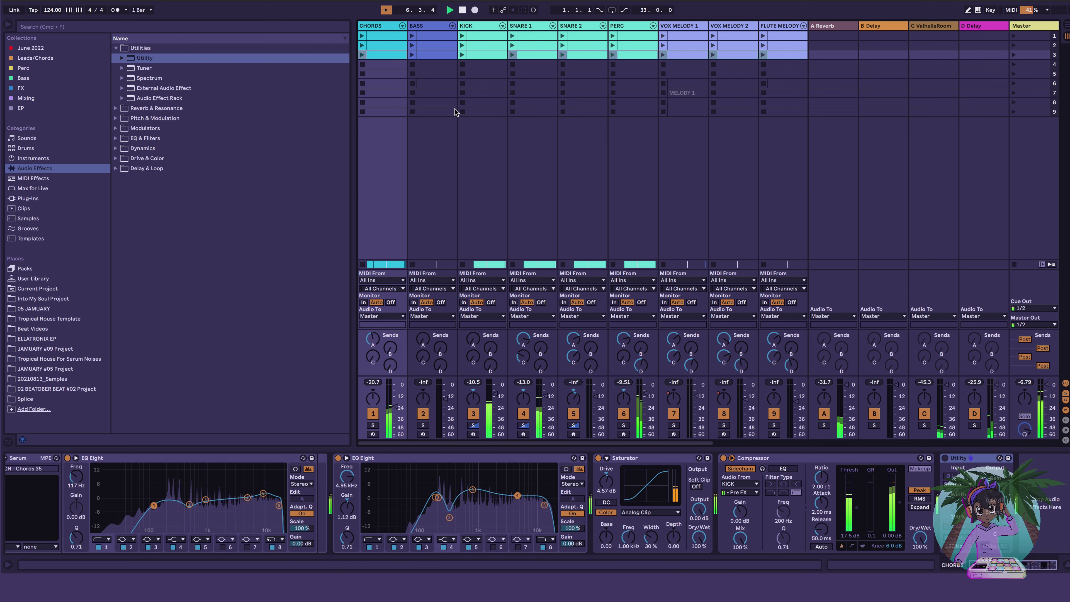
key("space")
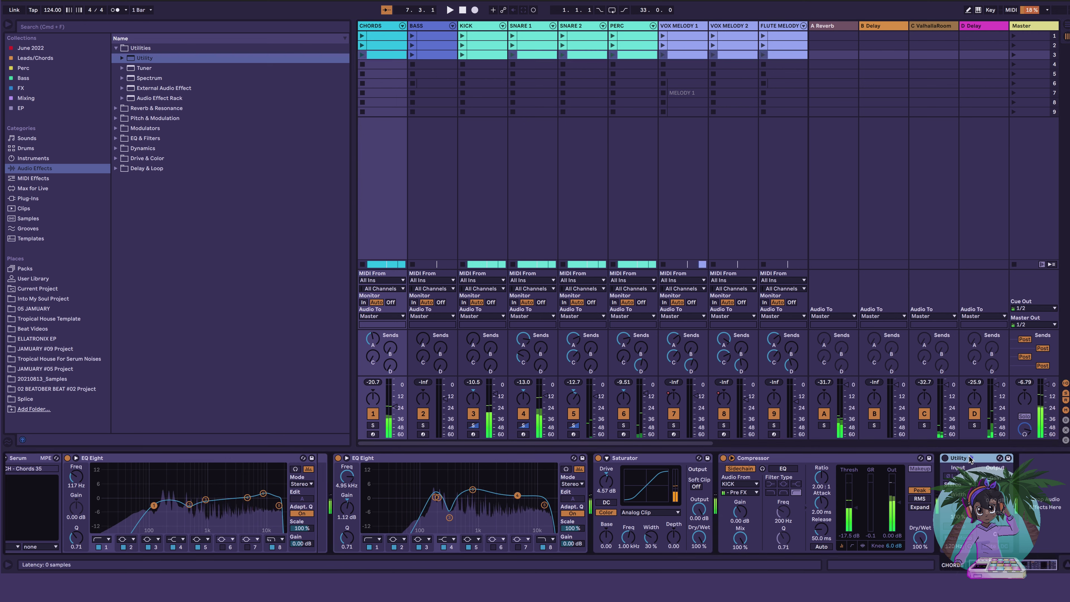
key("Delete")
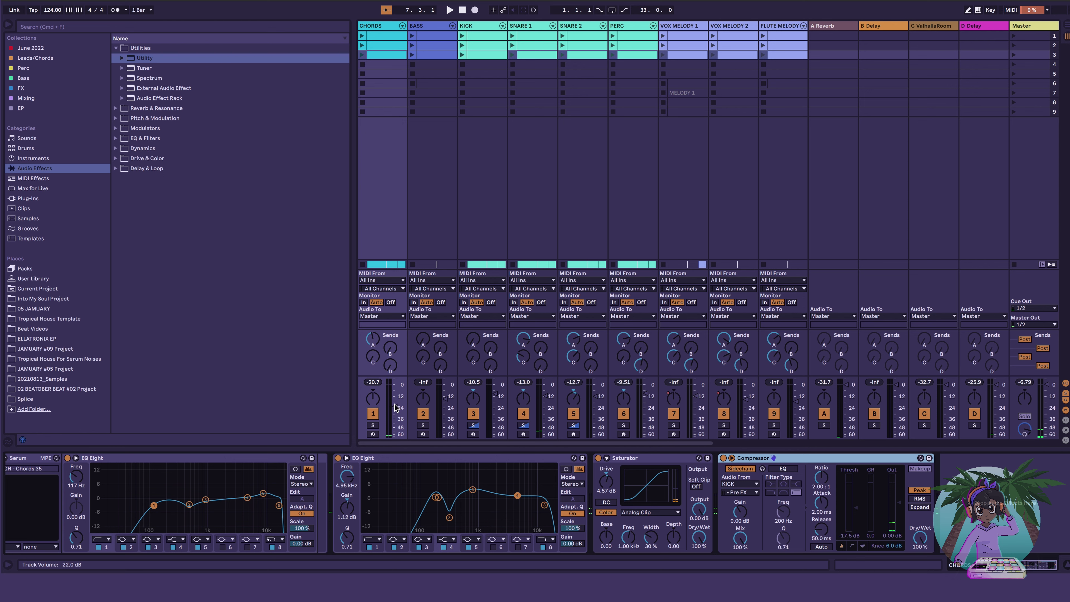
Show the first CHORDS track's volume automation, raise the level before bar 5 to -13.7 dB, and play the intro
left_click(1068, 26)
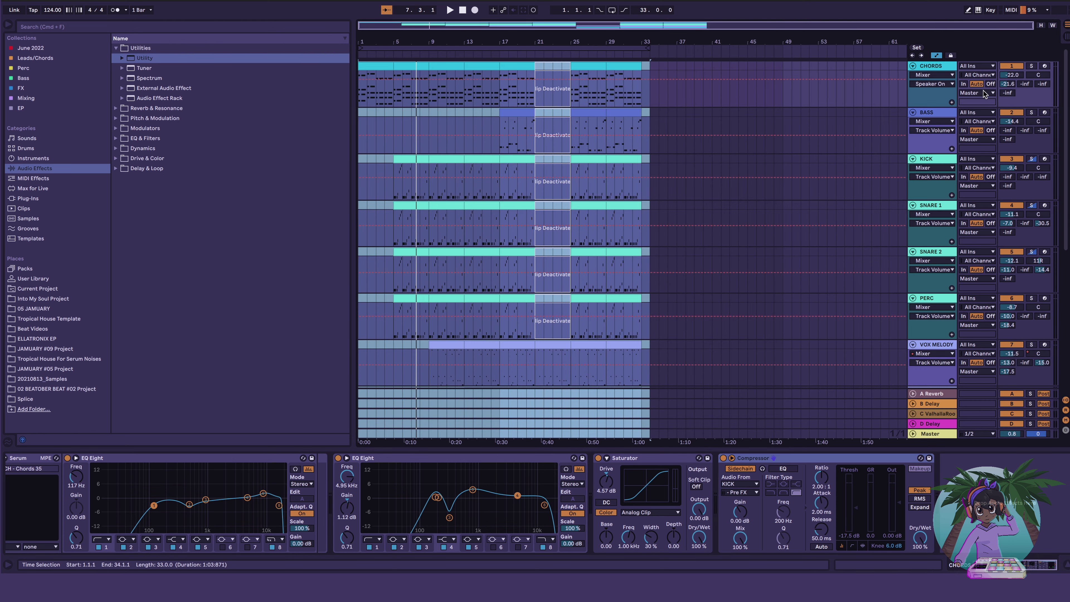
left_click(1009, 75)
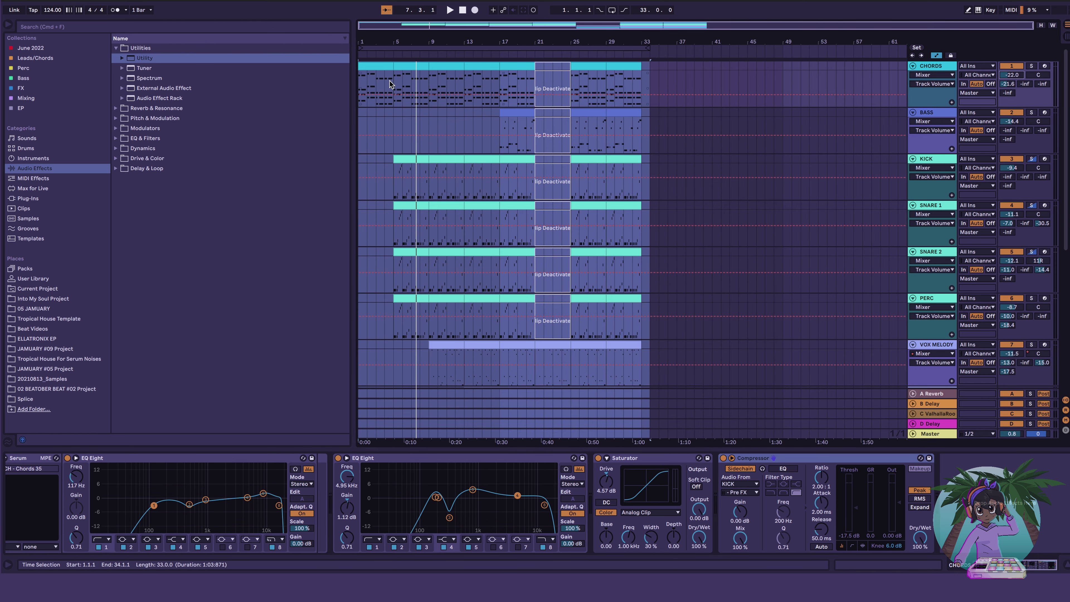
left_click(388, 95)
left_click(393, 95)
left_click_drag(388, 94, 388, 88)
key("space")
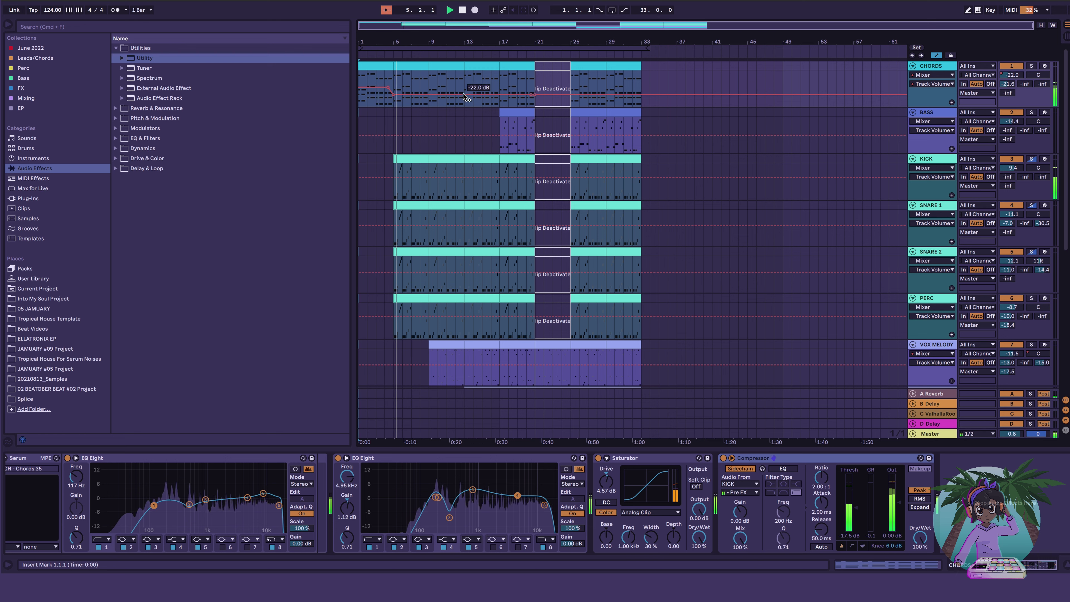
Set the first CHORDS track's volume automation to -16.7 dB from bar 9 and -15.0 dB between bars 5 and 9, checking it in playback
left_click_drag(462, 100, 462, 97)
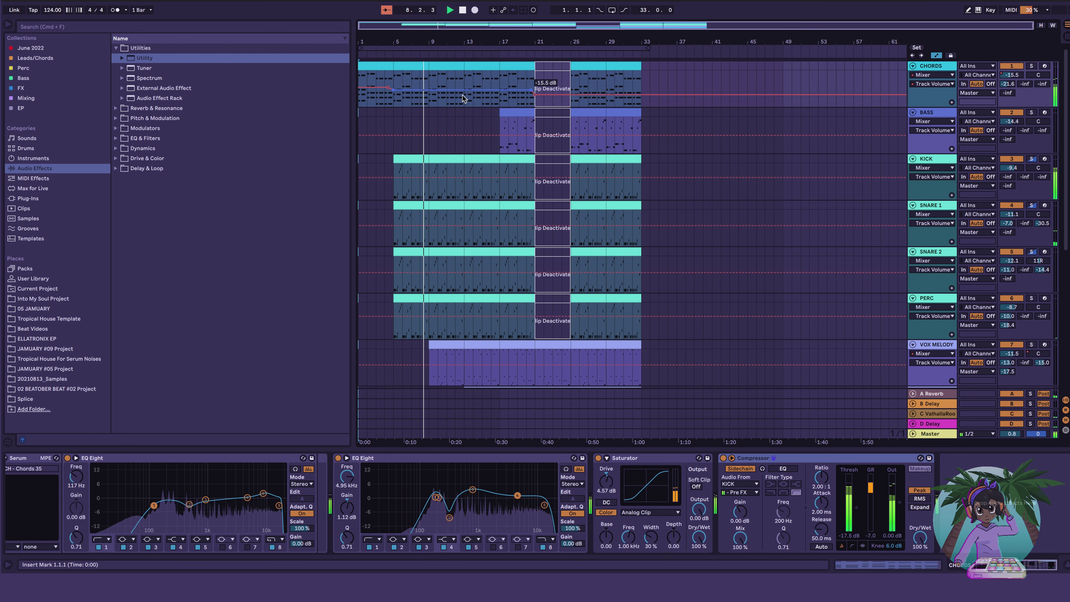
key("Tab")
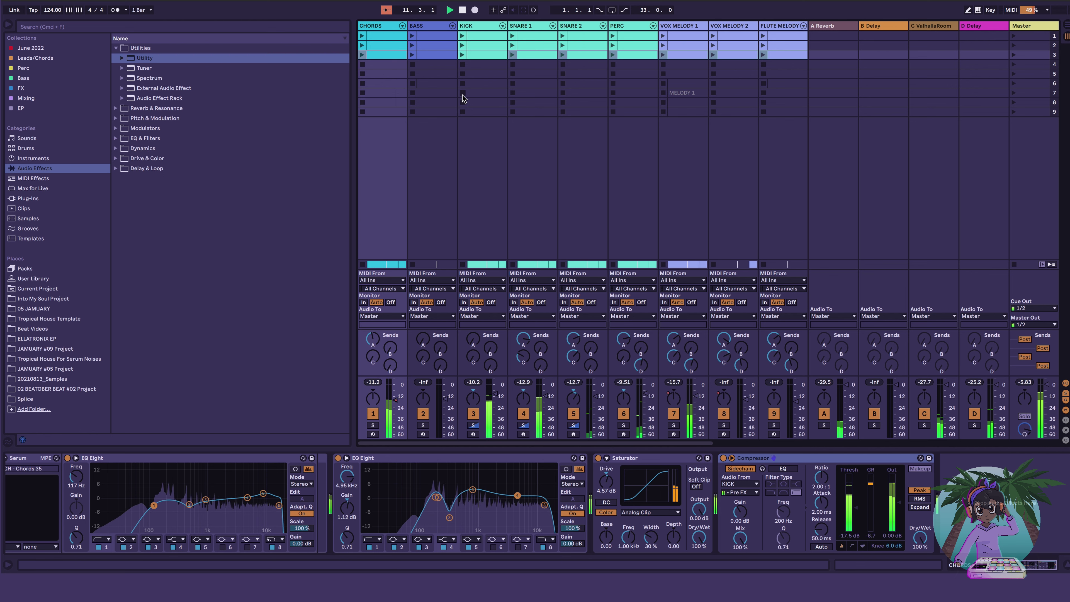
key("Tab")
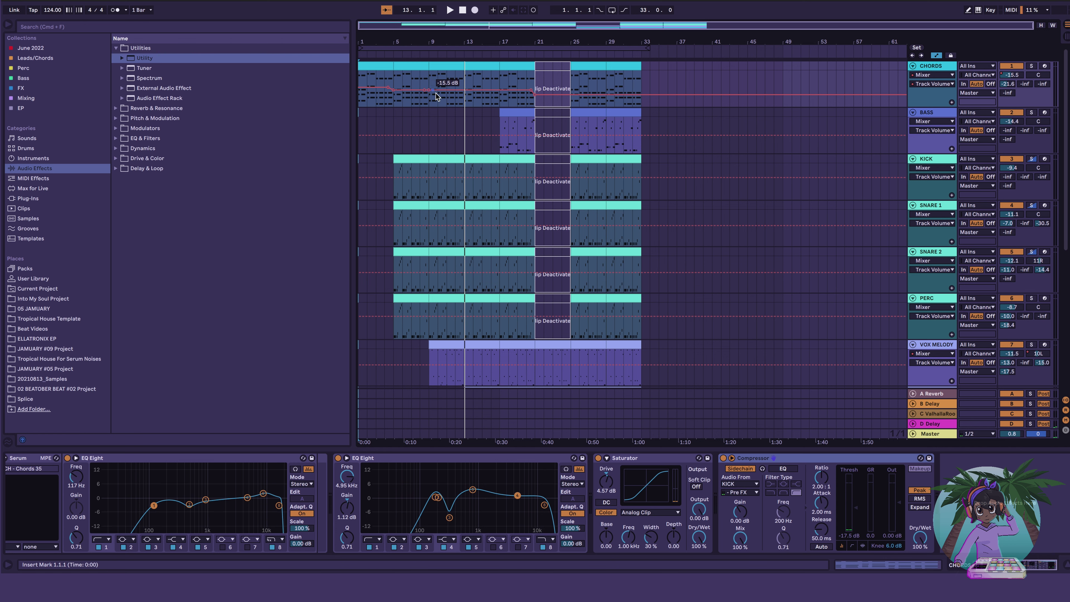
left_click_drag(438, 95, 438, 97)
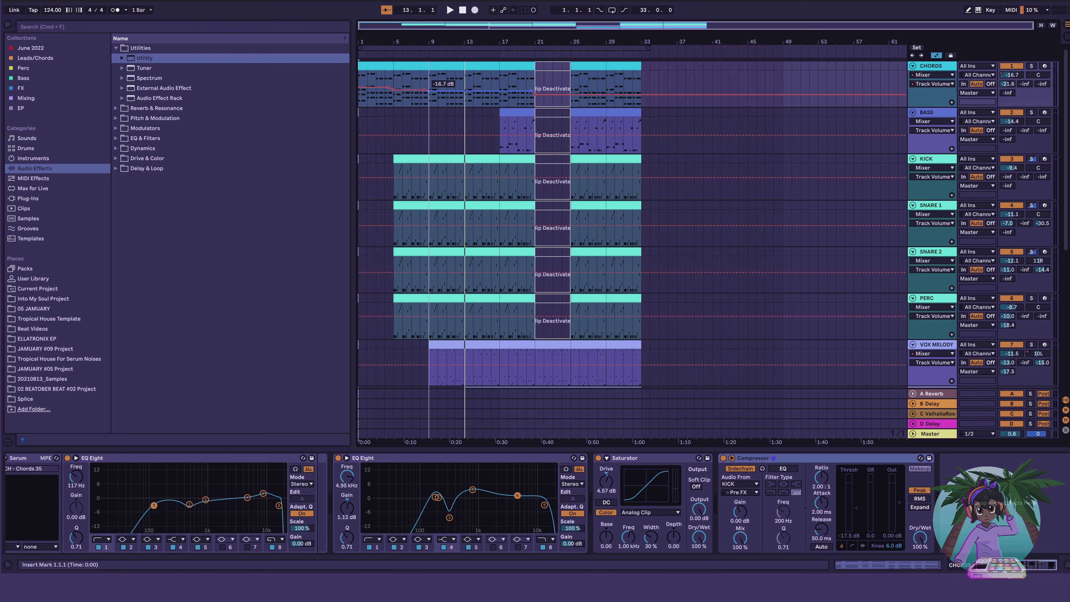
key("space")
left_click_drag(403, 96, 403, 93)
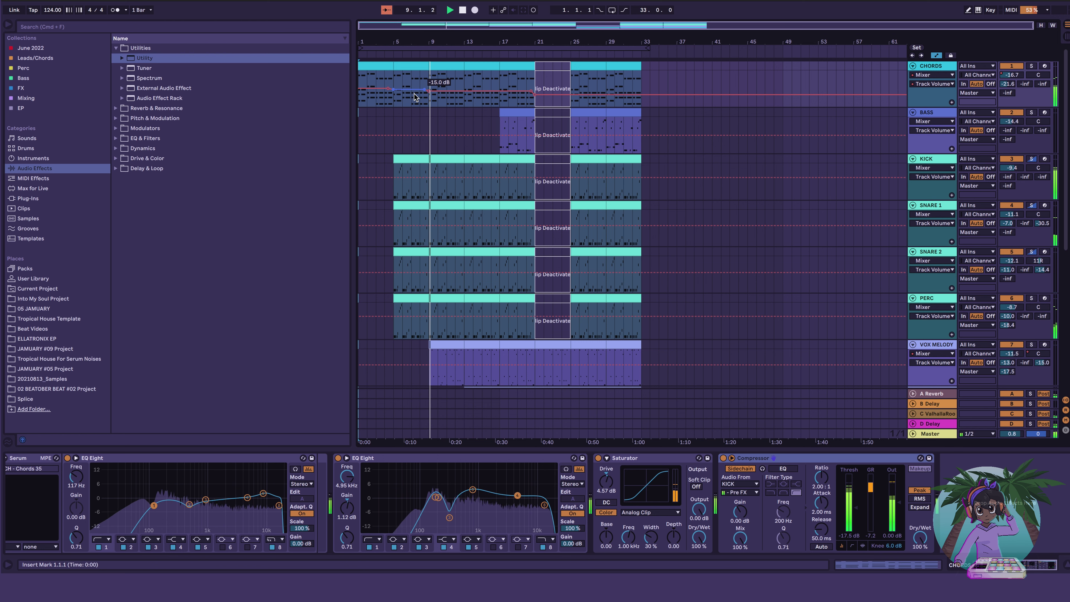
Search the audio effects for DRUM and add Drum Buss after the Compressor on the KICK track
left_click(945, 160)
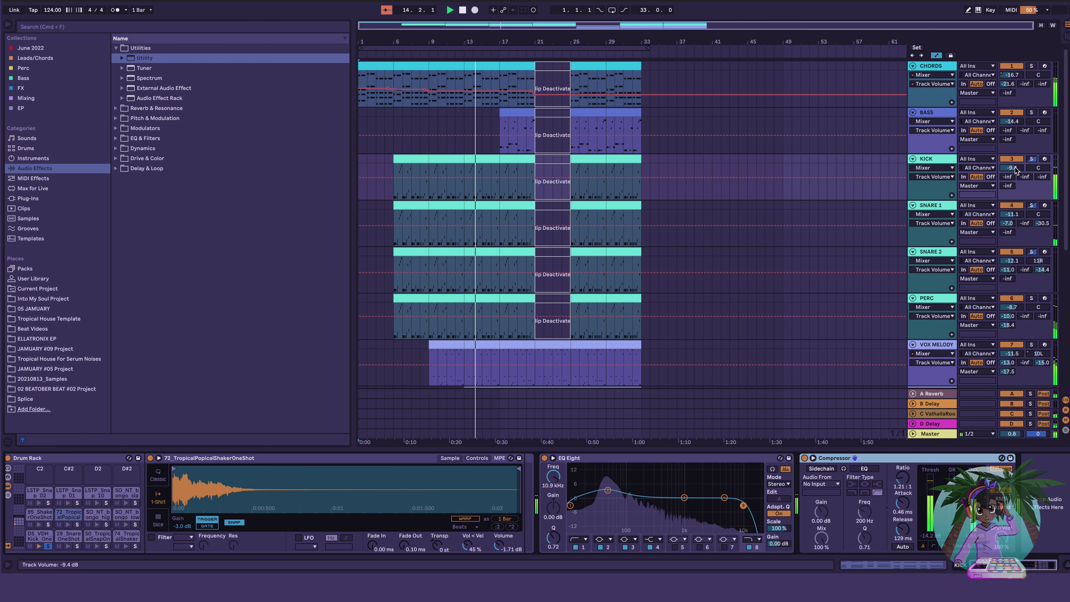
key("space")
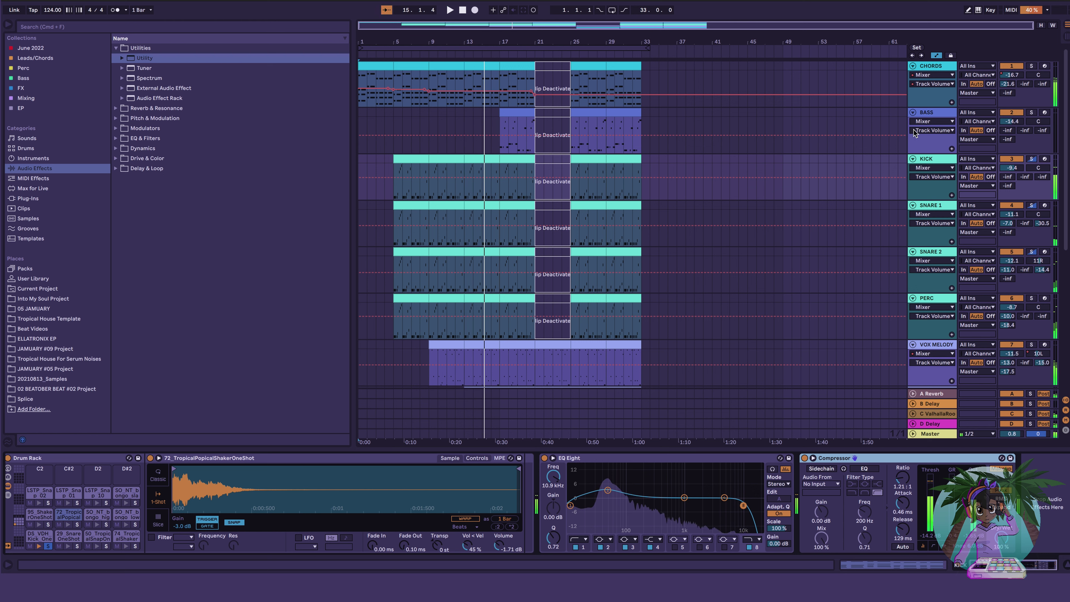
left_click(137, 27)
type("DRUM")
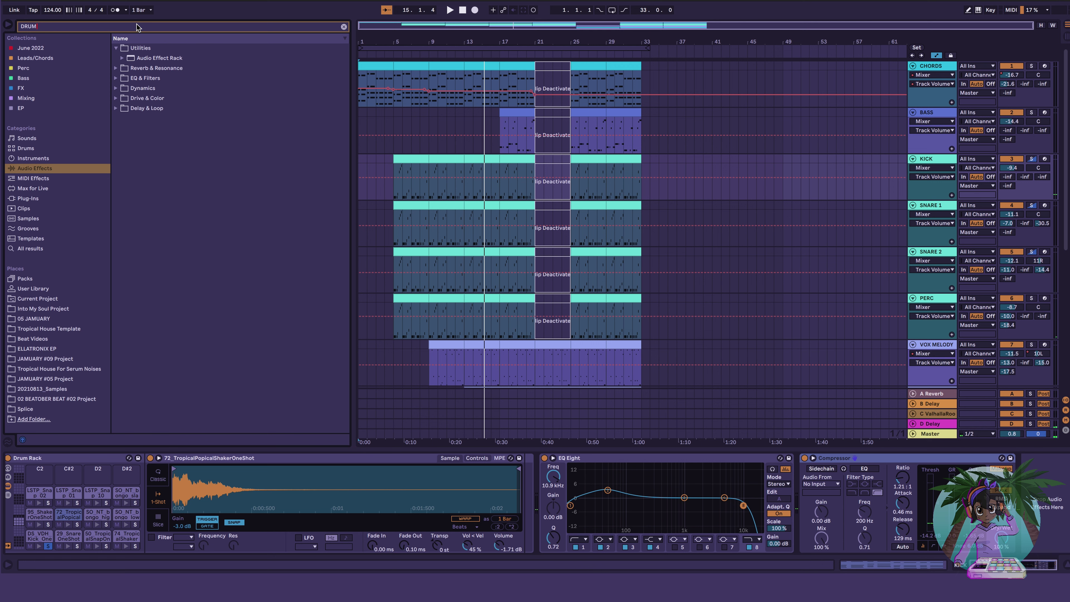
left_click(116, 89)
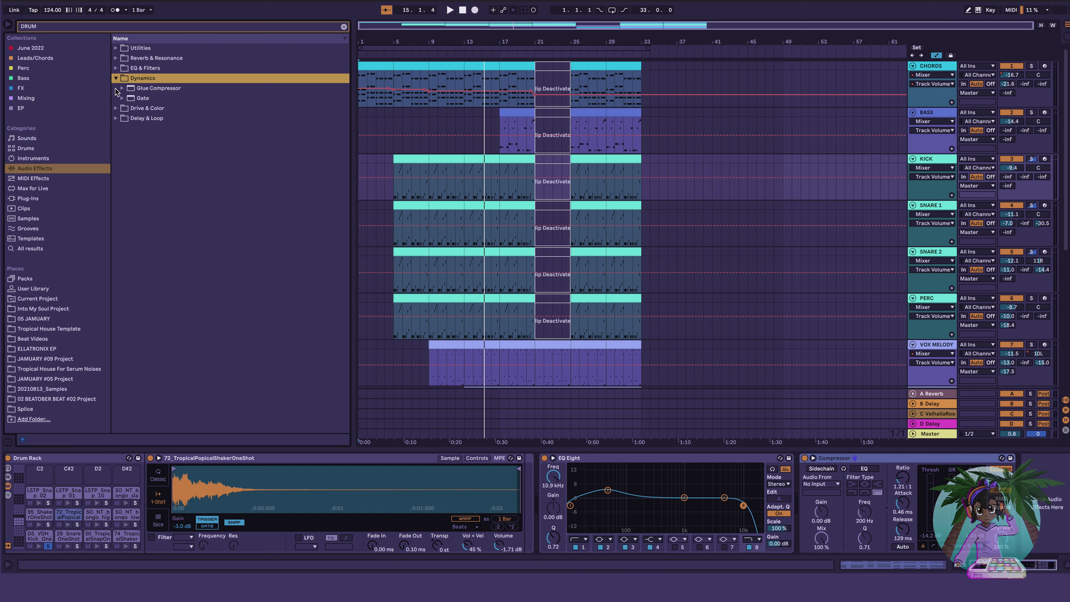
left_click(117, 108)
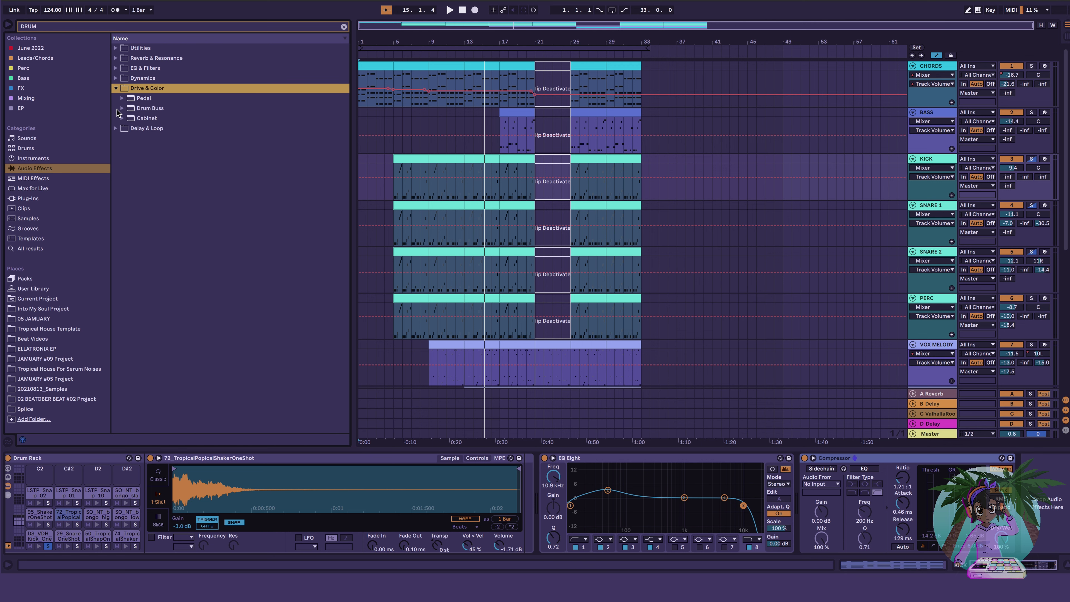
left_click(134, 108)
left_click_drag(902, 529, 937, 513)
key("space")
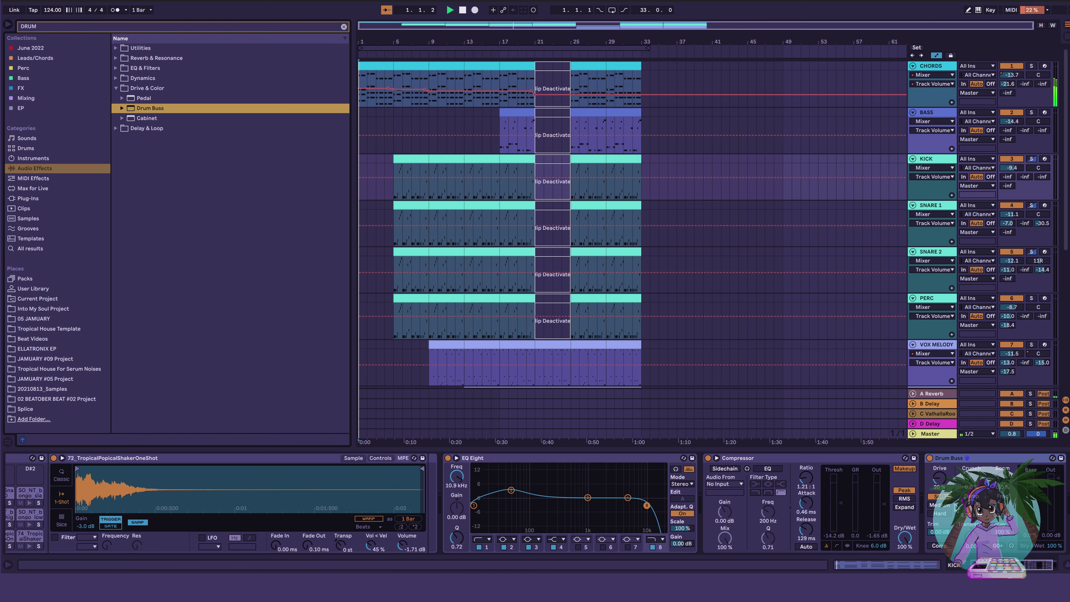
Play the arrangement from bar 5 and lower the Drive of the KICK track's Drum Buss to 11 %
left_click(407, 162)
key("space")
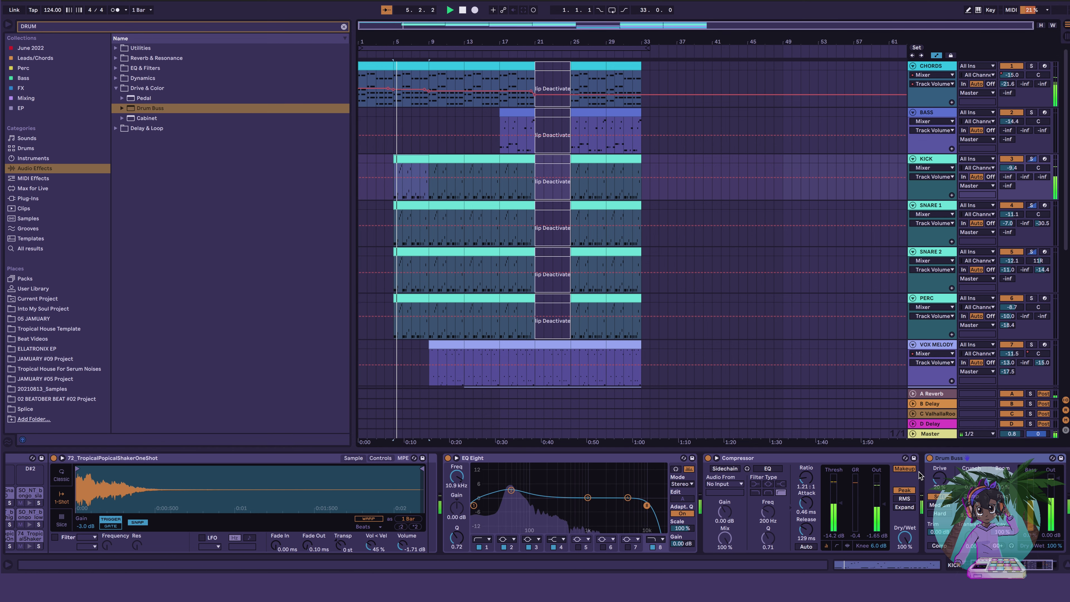
left_click(948, 459)
scroll(948, 468, "right", 2)
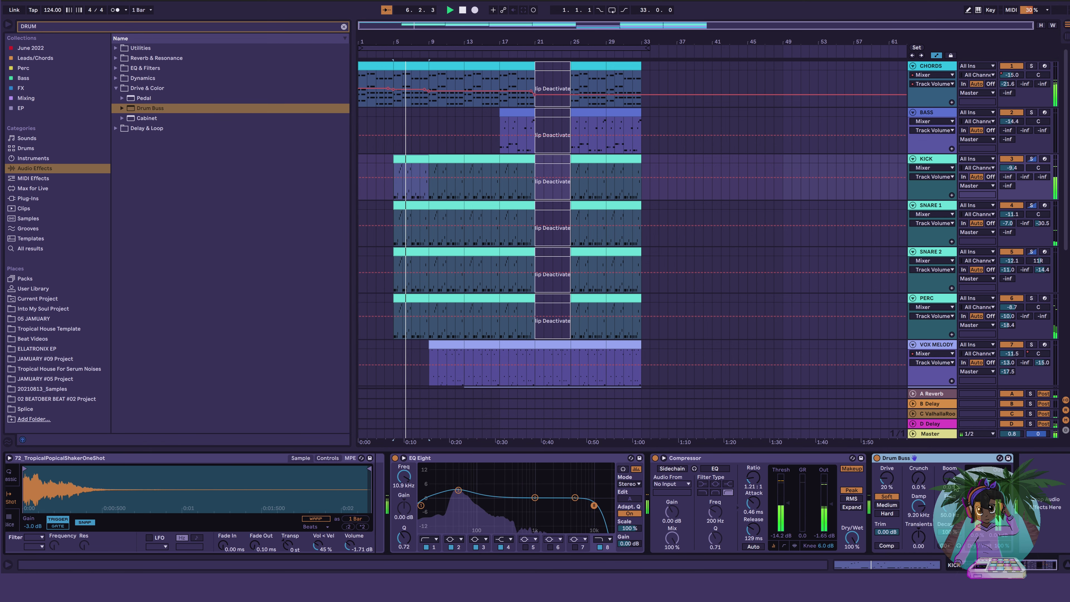
left_click(950, 478)
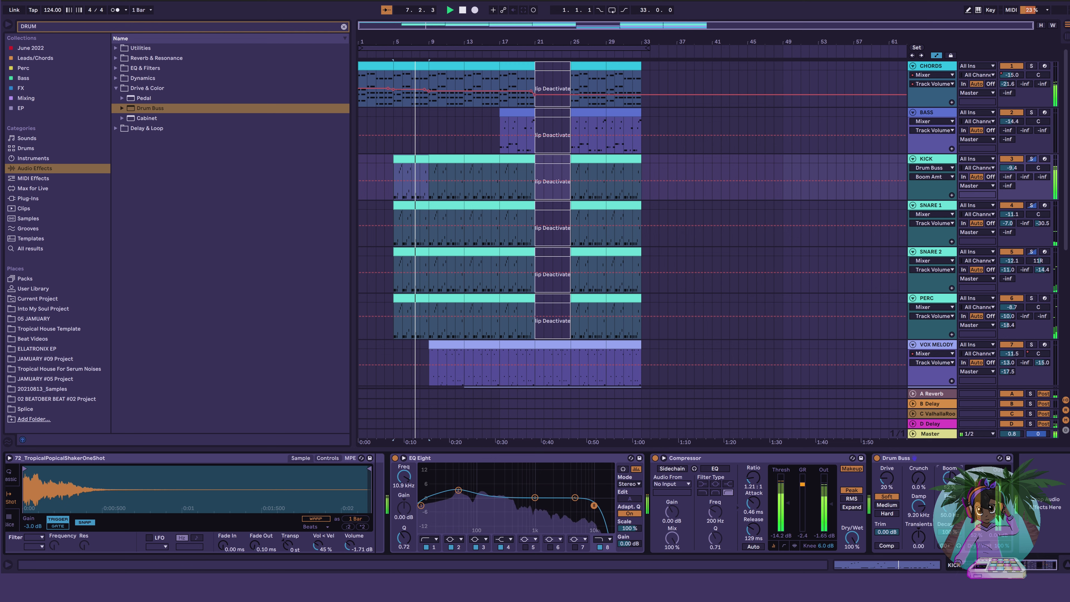
left_click_drag(950, 478, 950, 553)
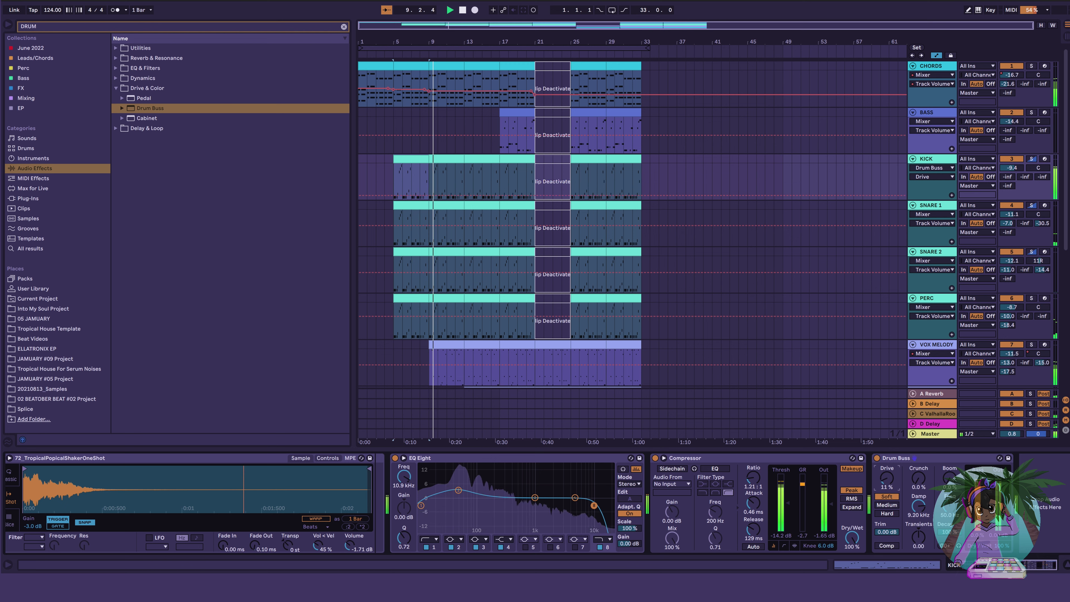
left_click_drag(888, 482, 888, 491)
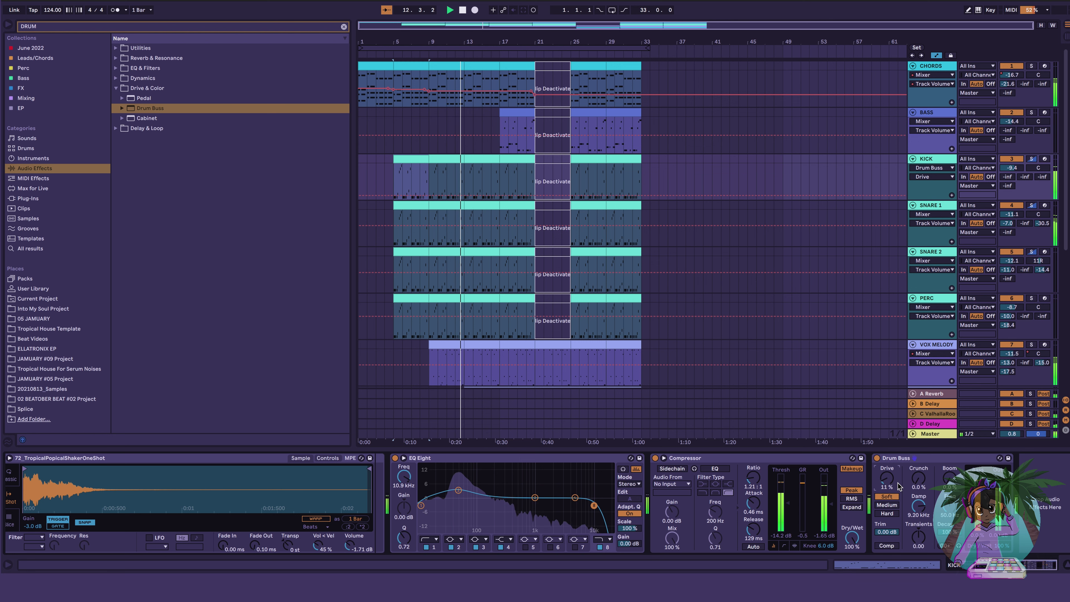
Try placing Drum Buss before the Compressor on the KICK track while watching the mixer, and undo the move
key("Tab")
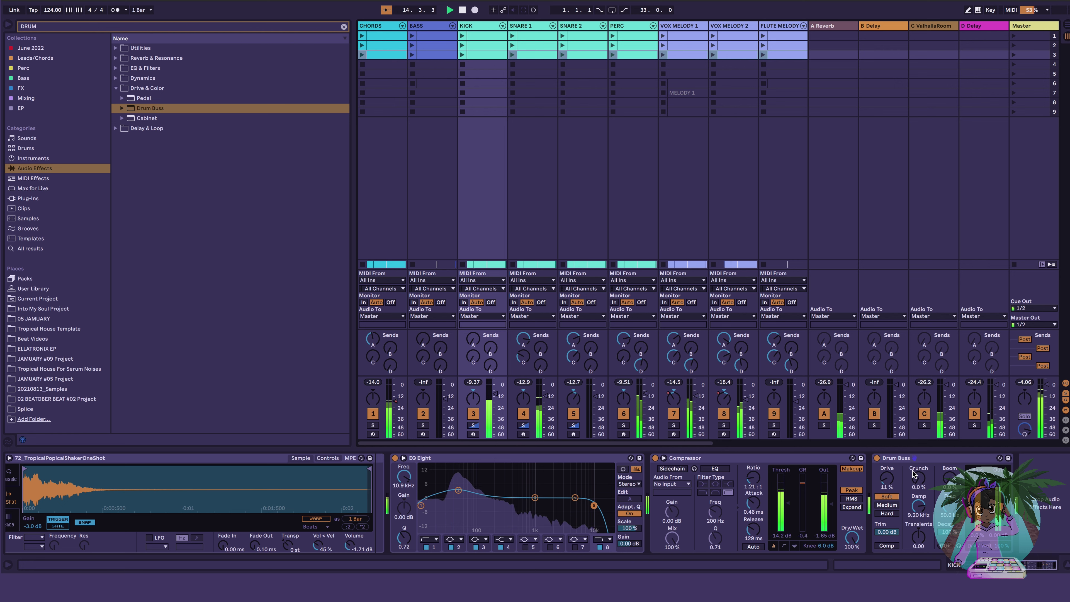
left_click_drag(896, 458, 661, 476)
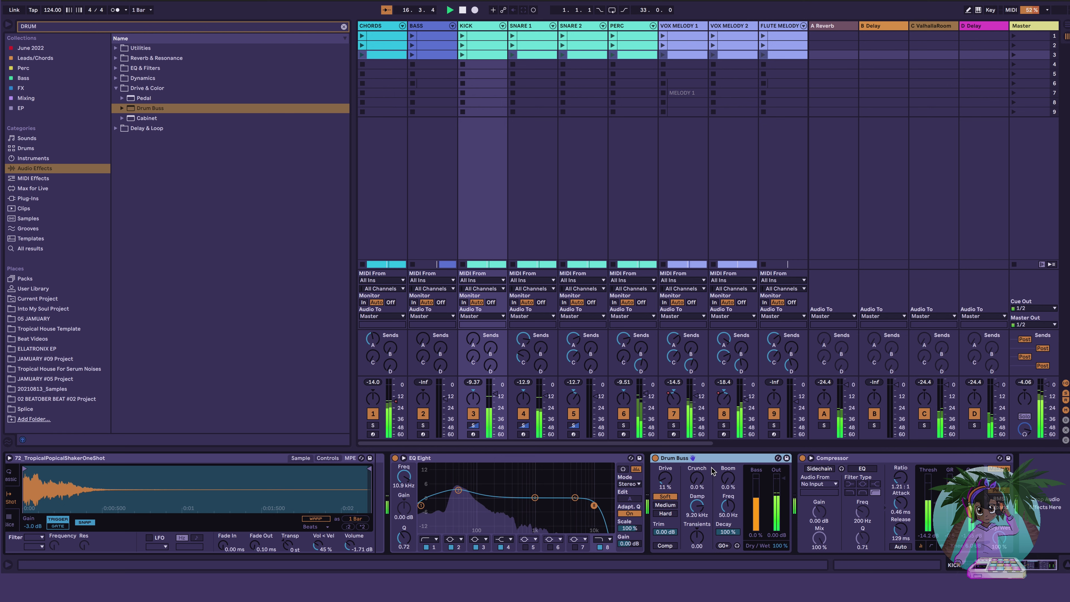
key("ctrl+z")
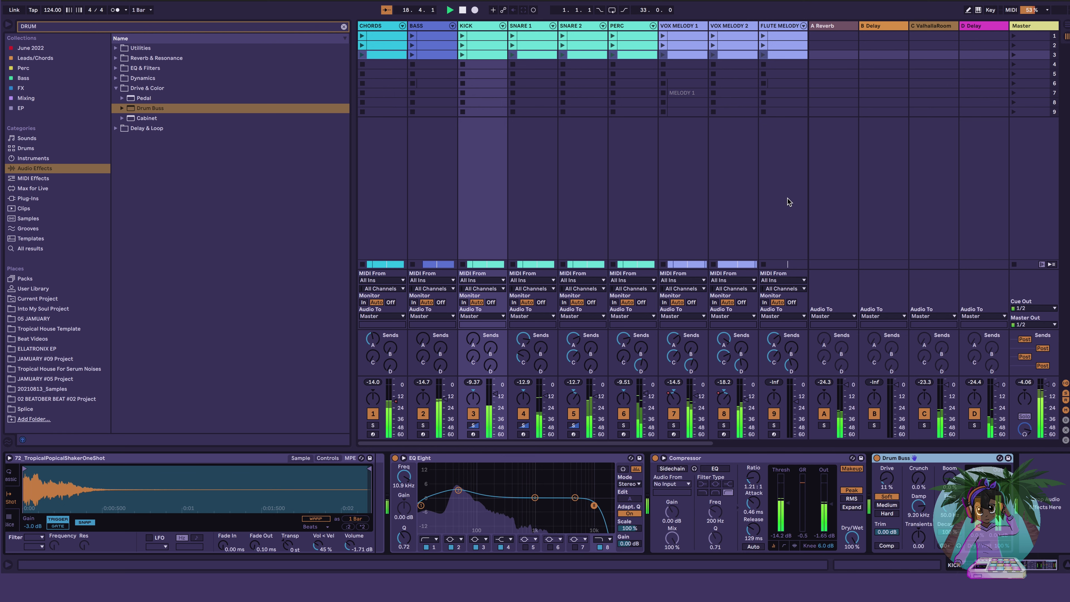
Copy the Riser1 clip onto a new audio track starting at bar 21 and play that section
key("Tab")
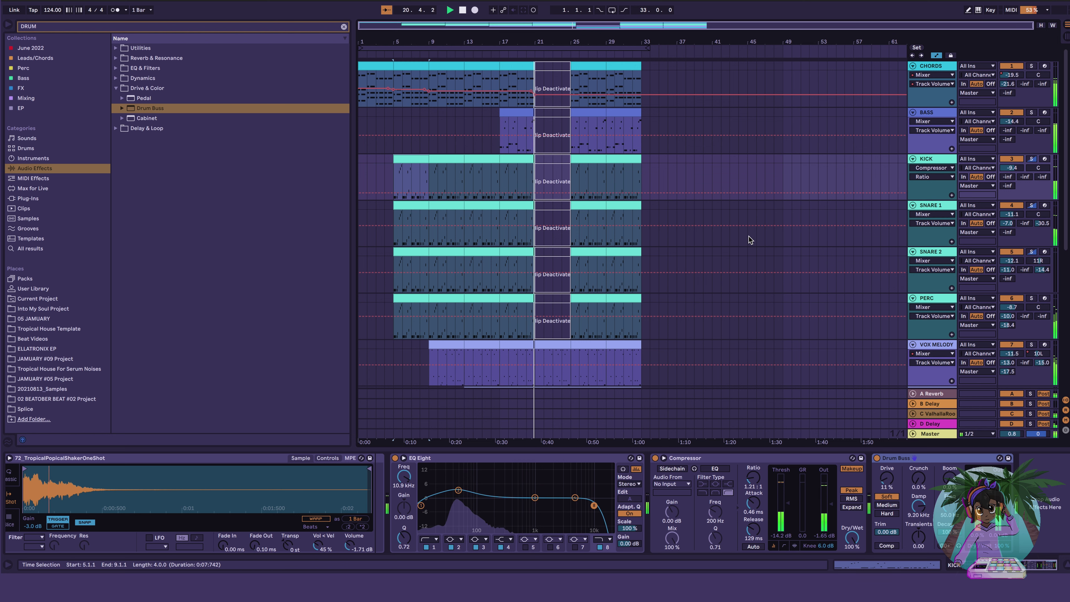
scroll(748, 236, "down", 4)
scroll(750, 236, "down", 5)
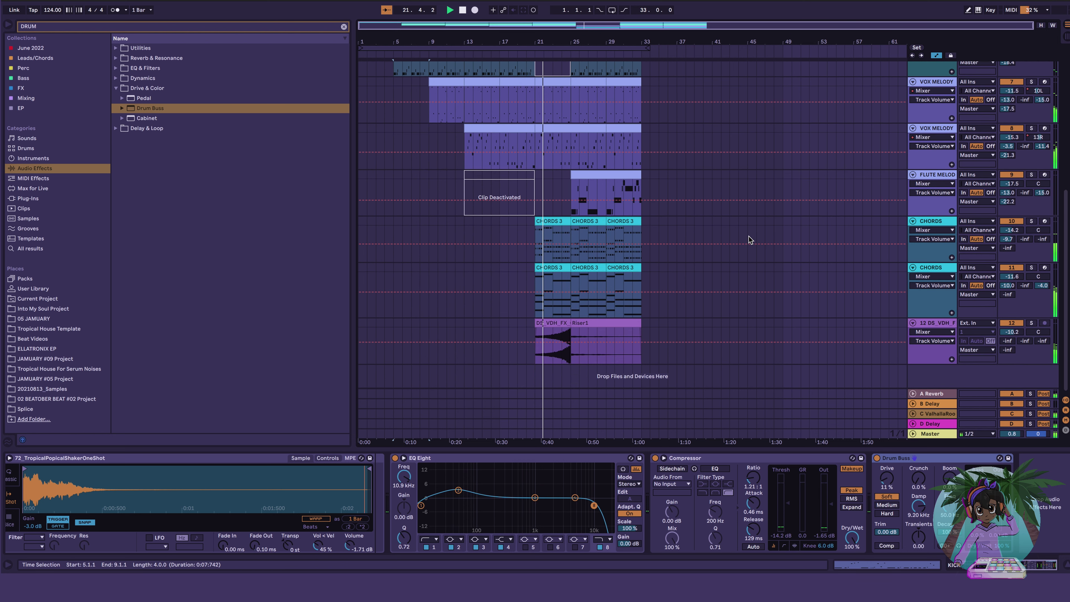
left_click(605, 326)
key("space")
left_click_drag(605, 326, 567, 370)
key("space")
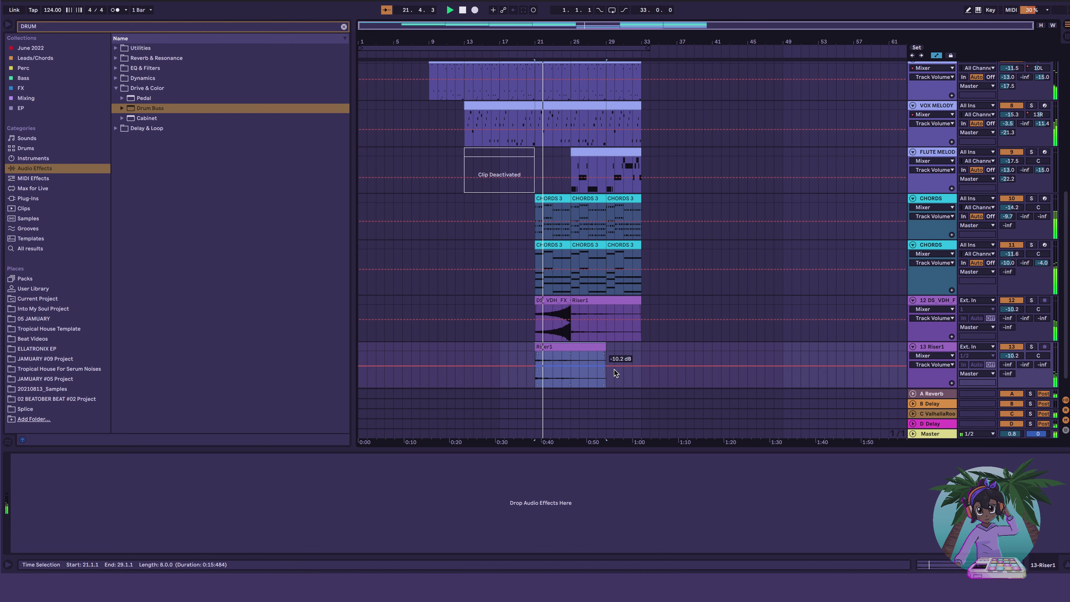
Set the new Riser1 track's volume to -11.5 dB and check the track levels in the Session view mixer
left_click_drag(1012, 355, 1012, 357)
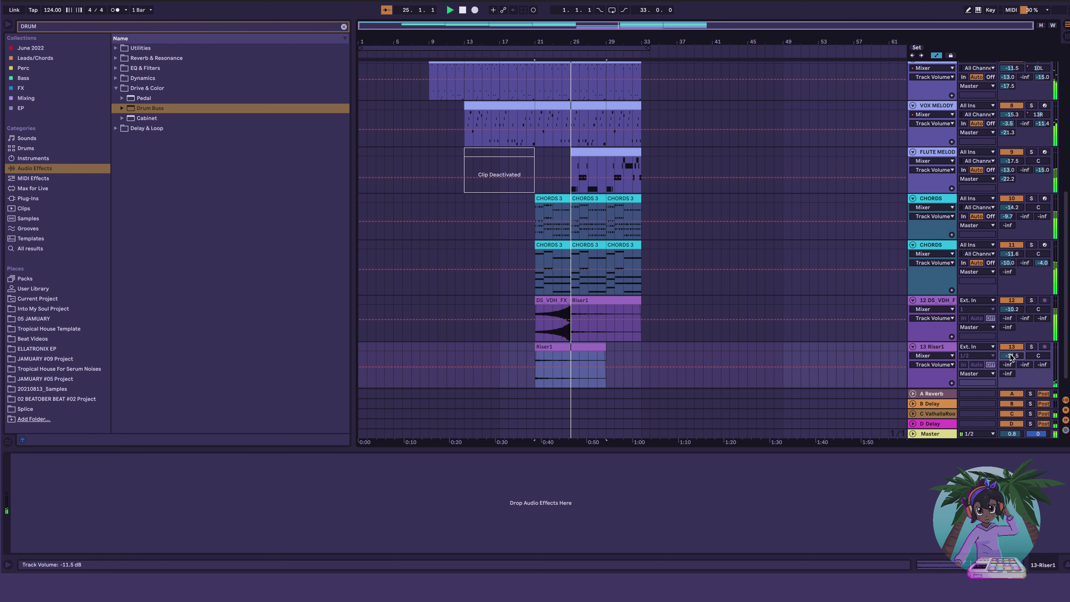
key("Tab")
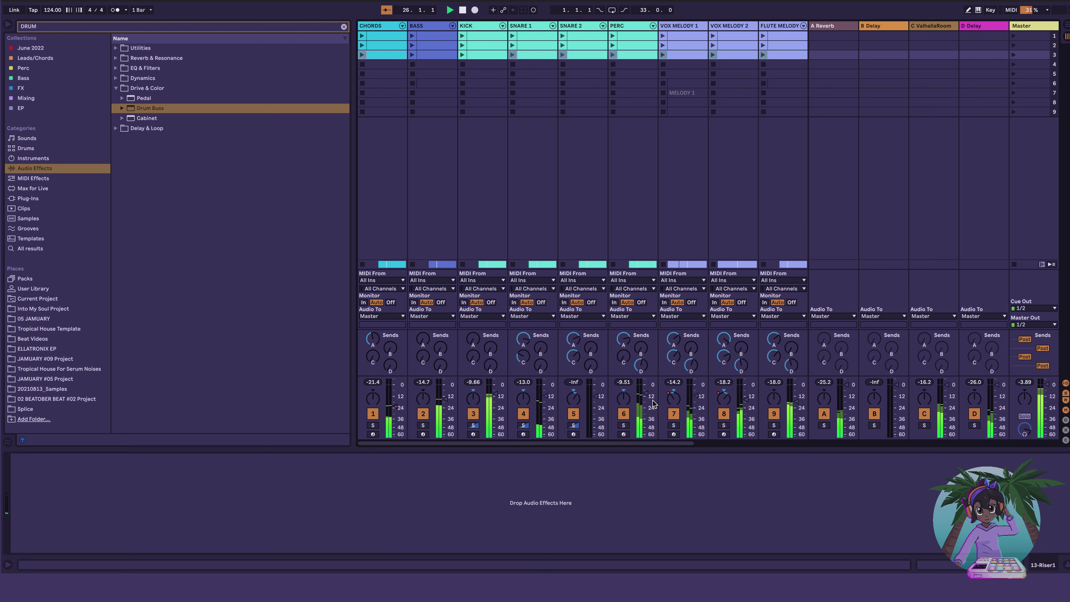
scroll(652, 404, "right", 5)
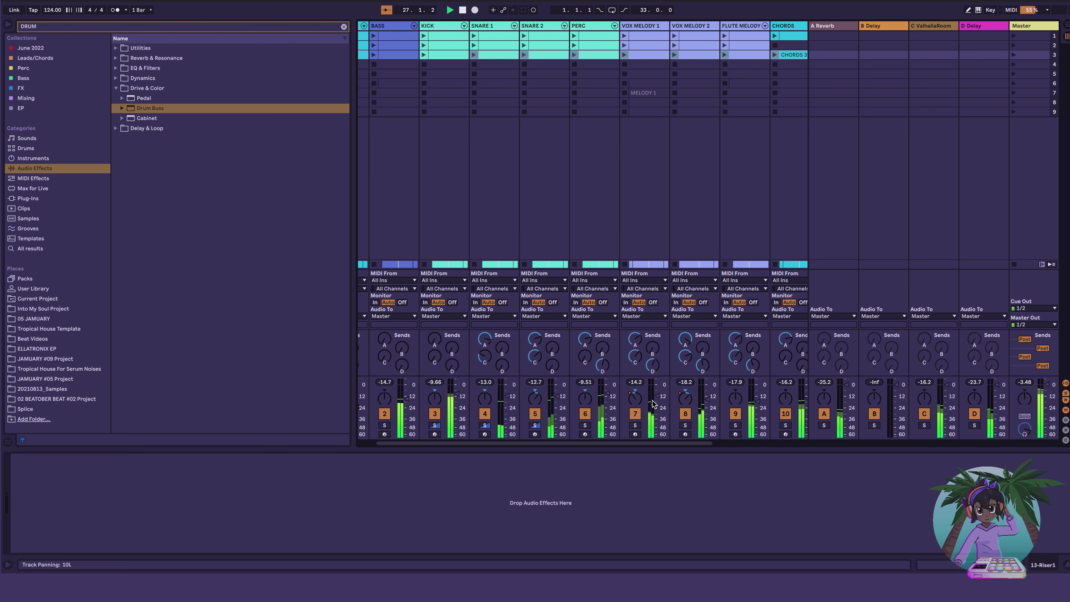
Check the remaining track levels in the Session view mixer and play the full arrangement from bar 1
scroll(652, 404, "right", 3)
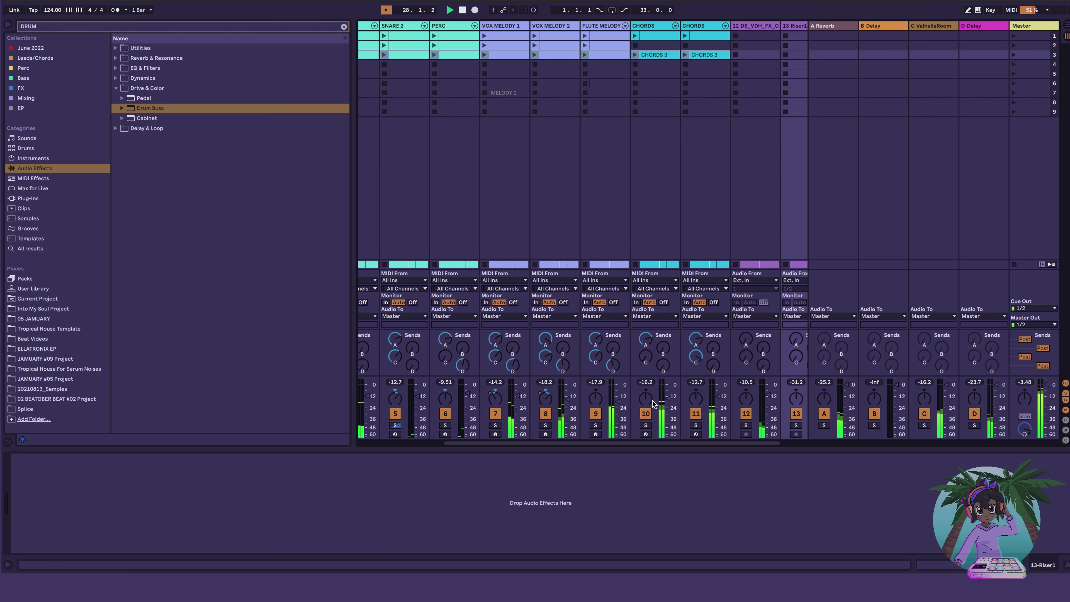
scroll(652, 404, "left", 8)
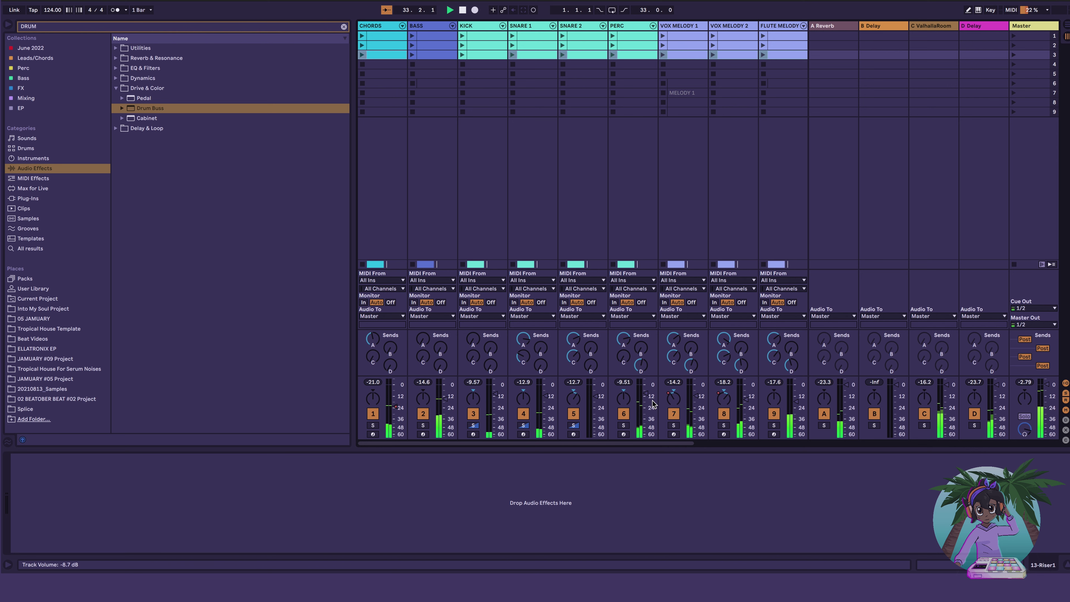
key("Tab")
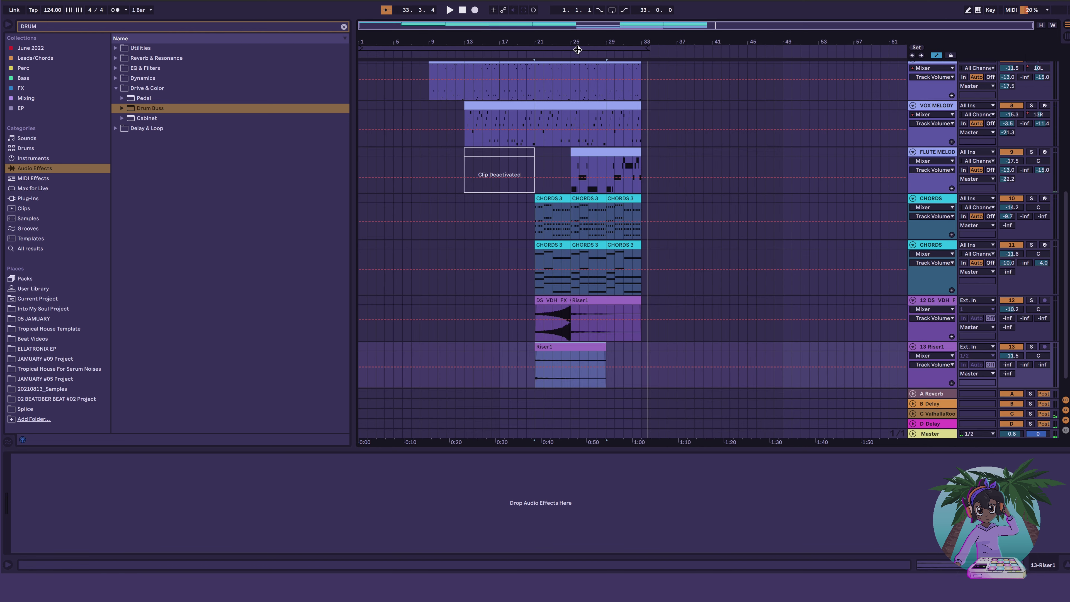
double_click(578, 48)
scroll(586, 158, "up", 10)
scroll(586, 158, "down", 10)
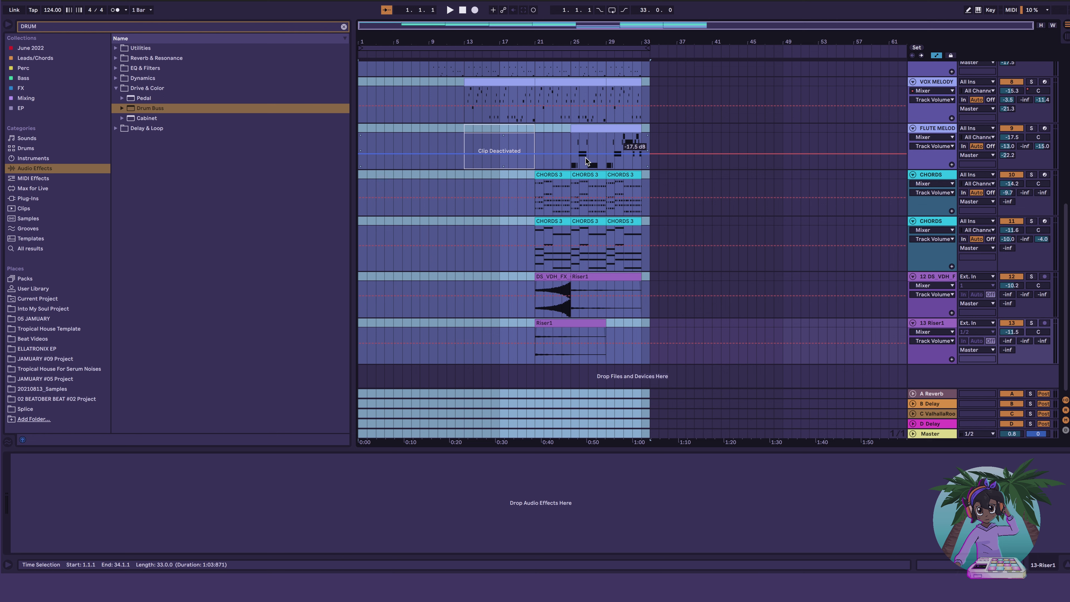
scroll(587, 160, "up", 10)
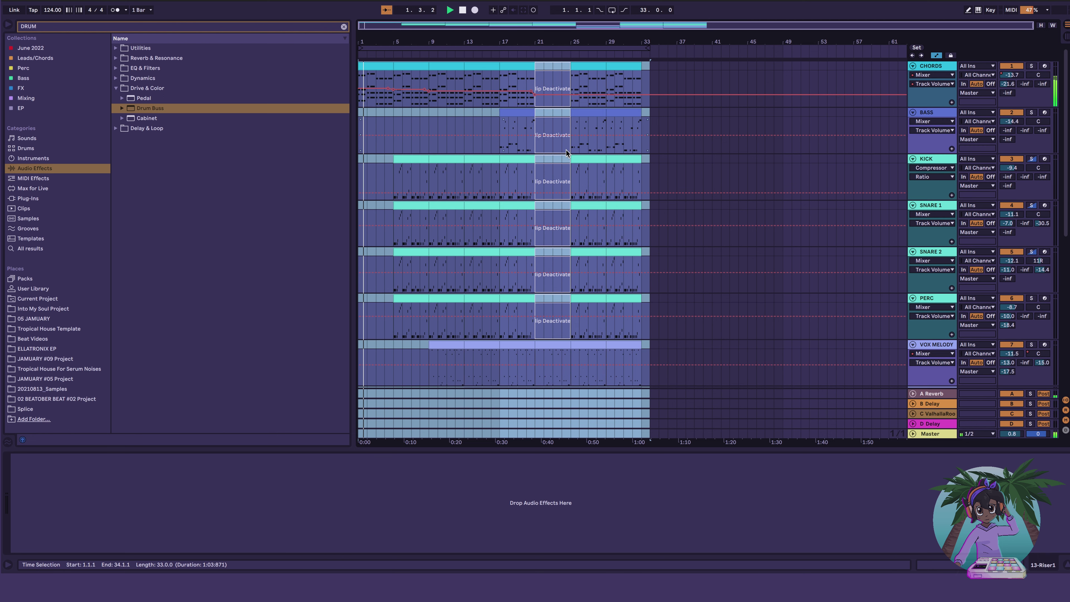
Lower the intro CHORDS track's volume automation to -14.0 dB before bar 5 and -16.0 dB after it, auditioning from bar 5
left_click(396, 88)
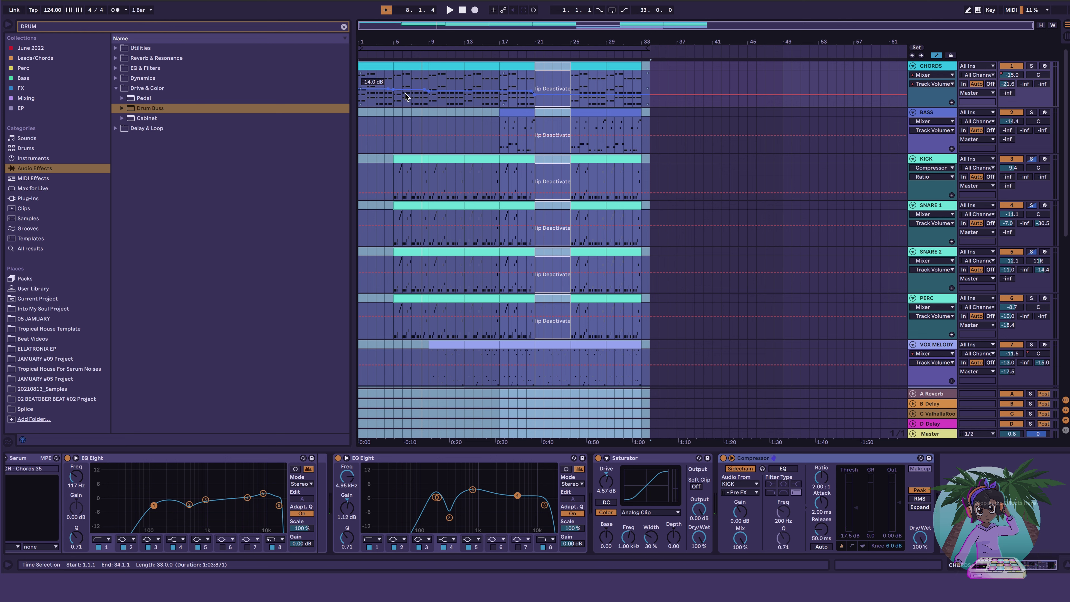
left_click(395, 83)
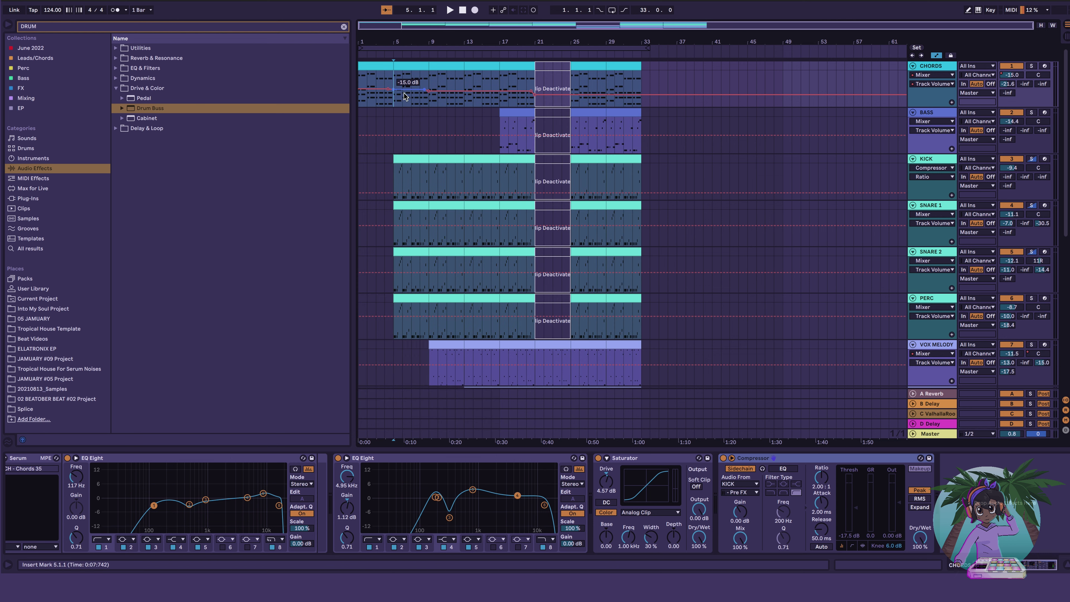
key("space")
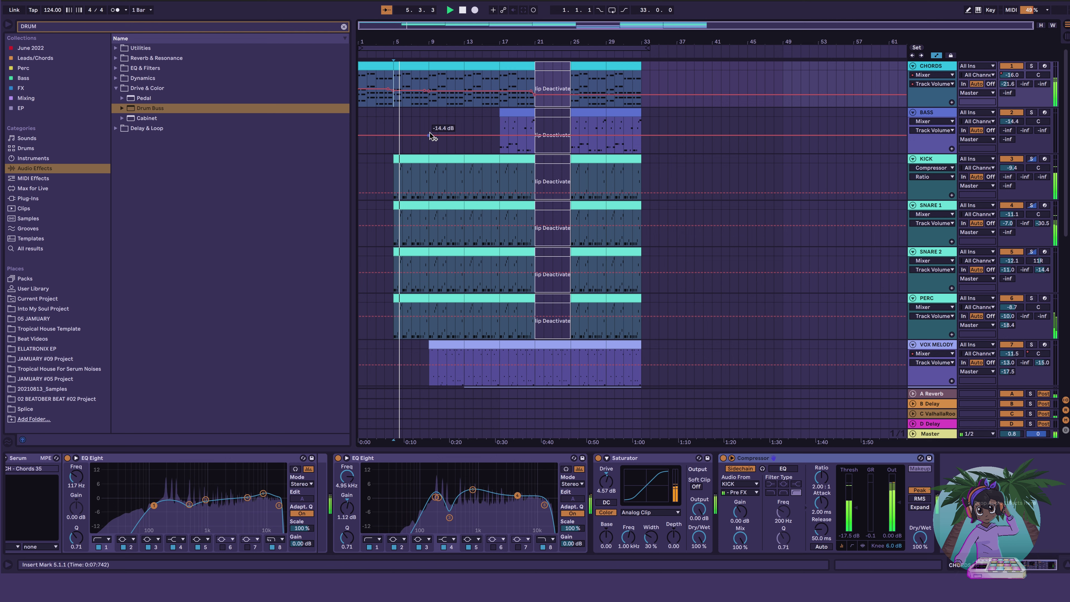
key("space")
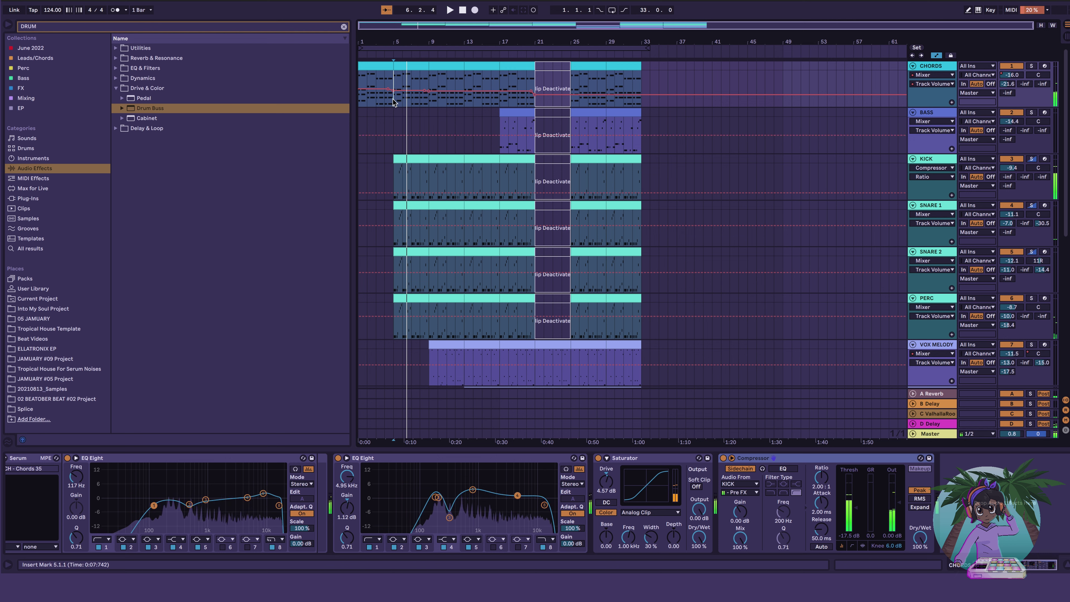
Play the arrangement from bar 4 to its end, checking the mixer levels and the first VOX MELODY track's device chain
left_click(389, 81)
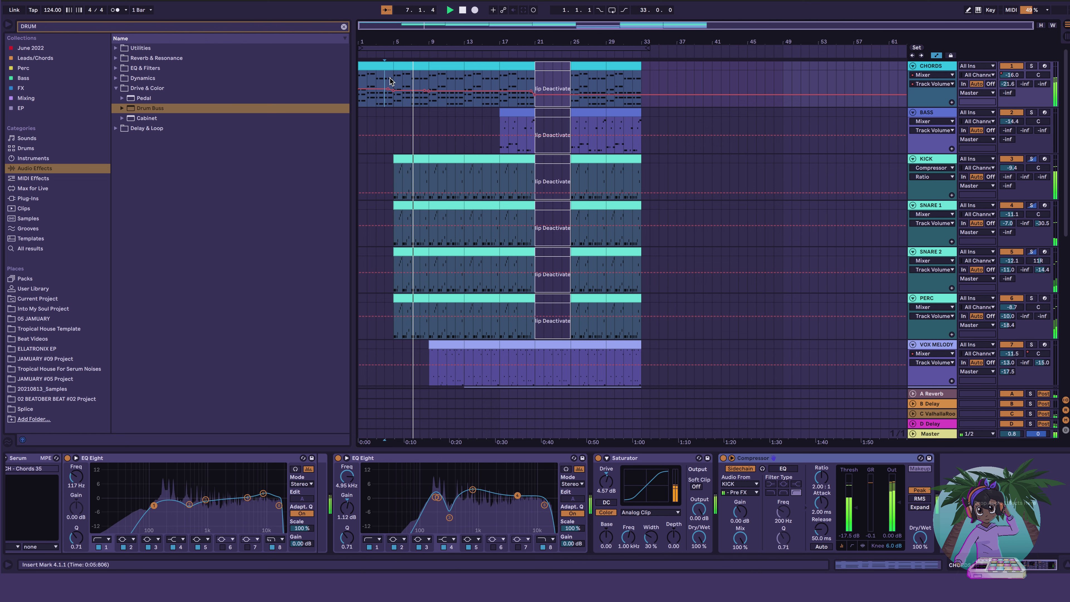
scroll(476, 143, "down", 3)
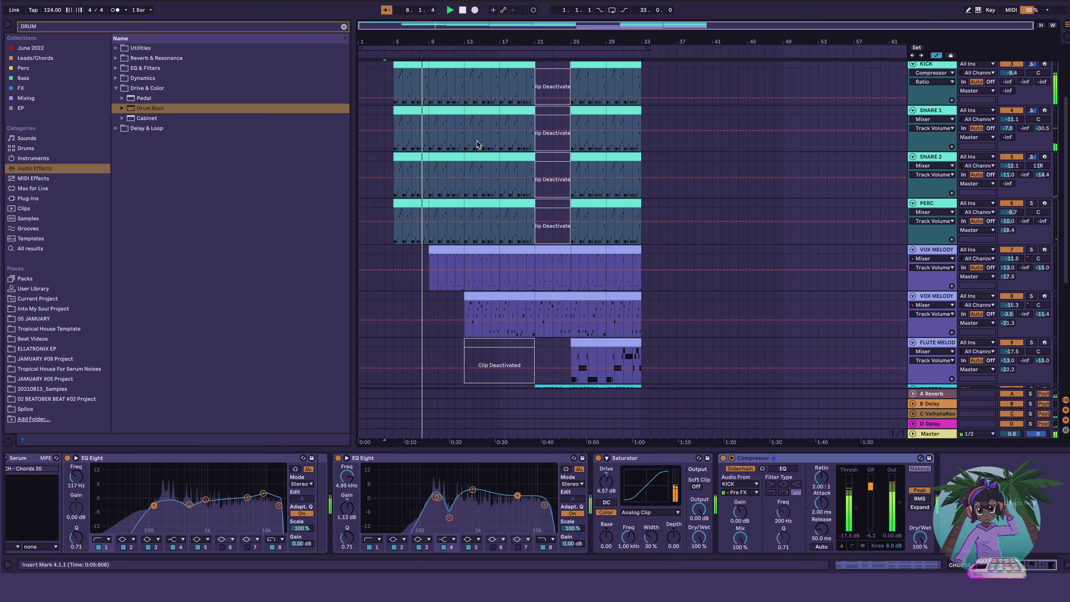
scroll(477, 143, "down", 1)
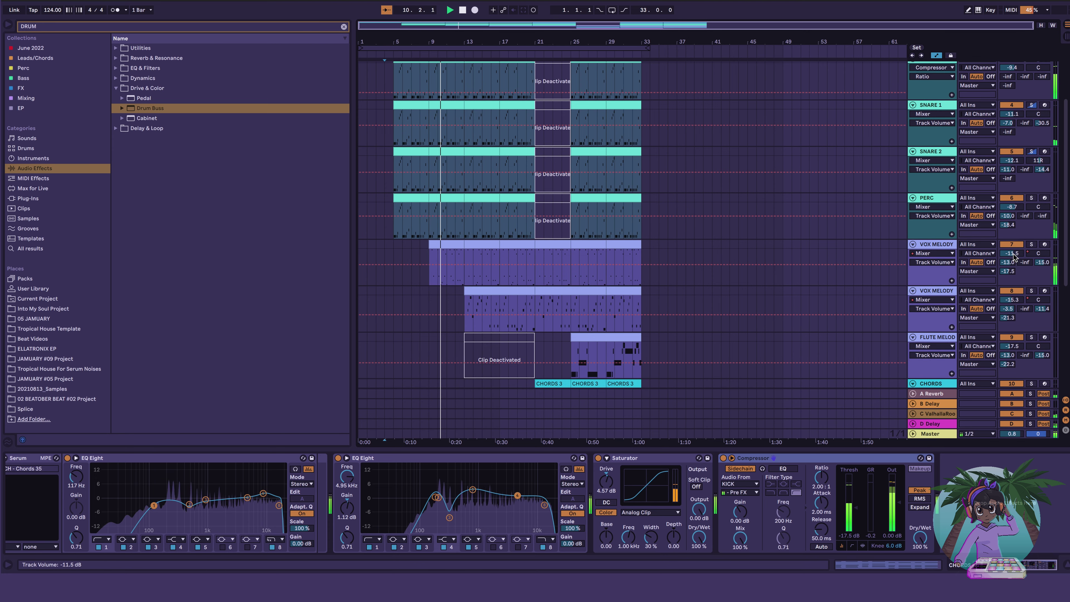
key("Tab")
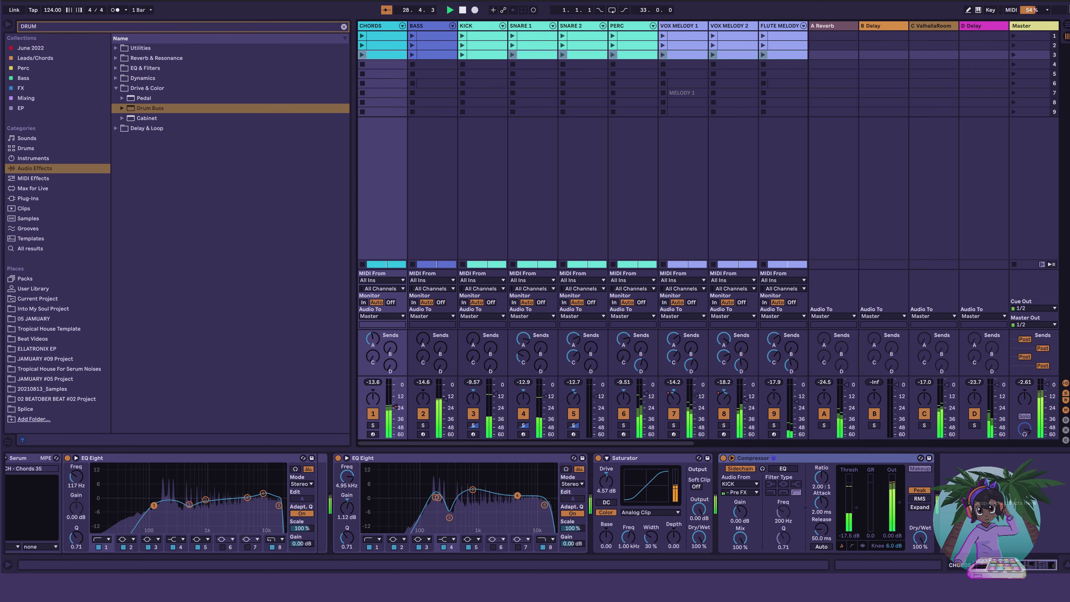
left_click(1067, 26)
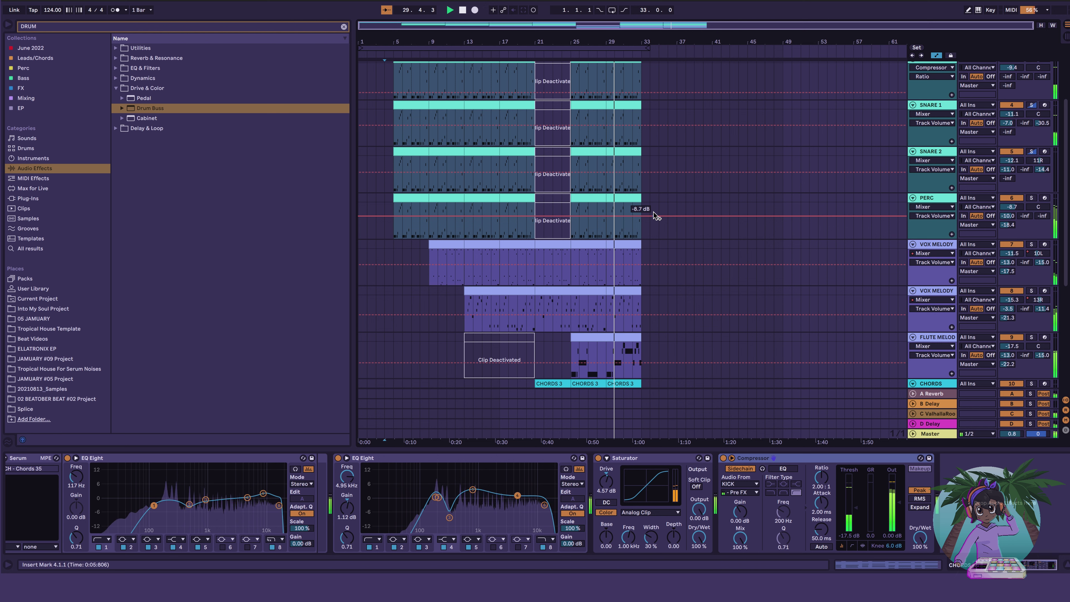
left_click(942, 245)
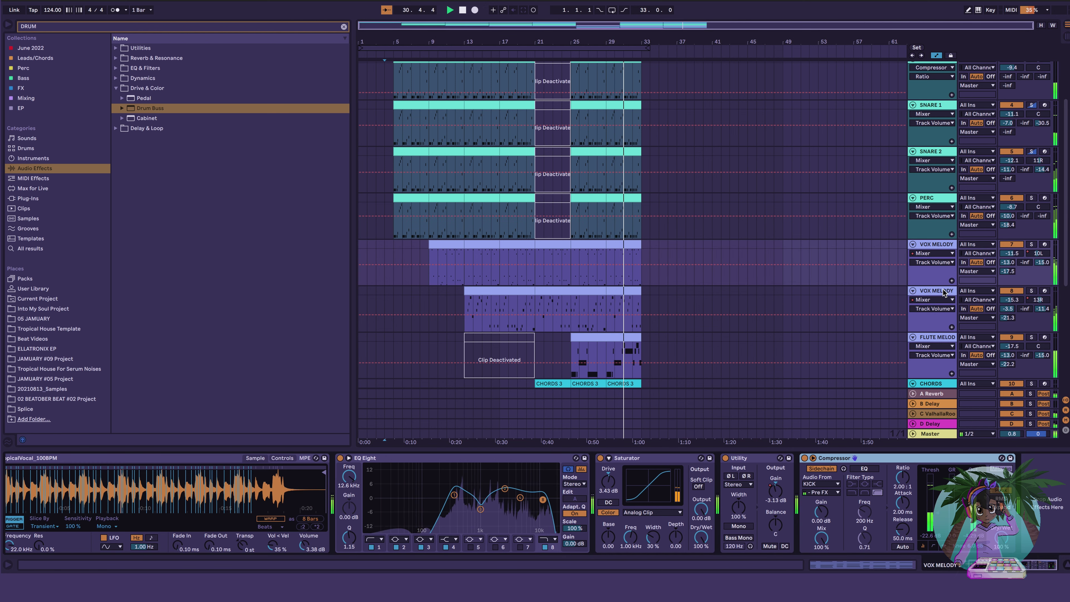
key("Tab")
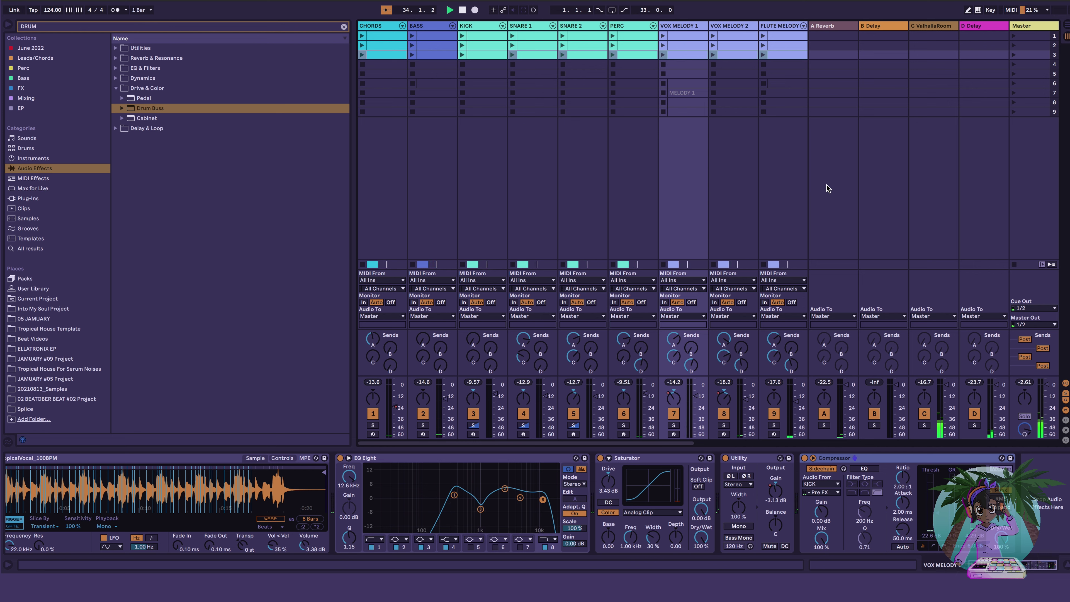
key("space")
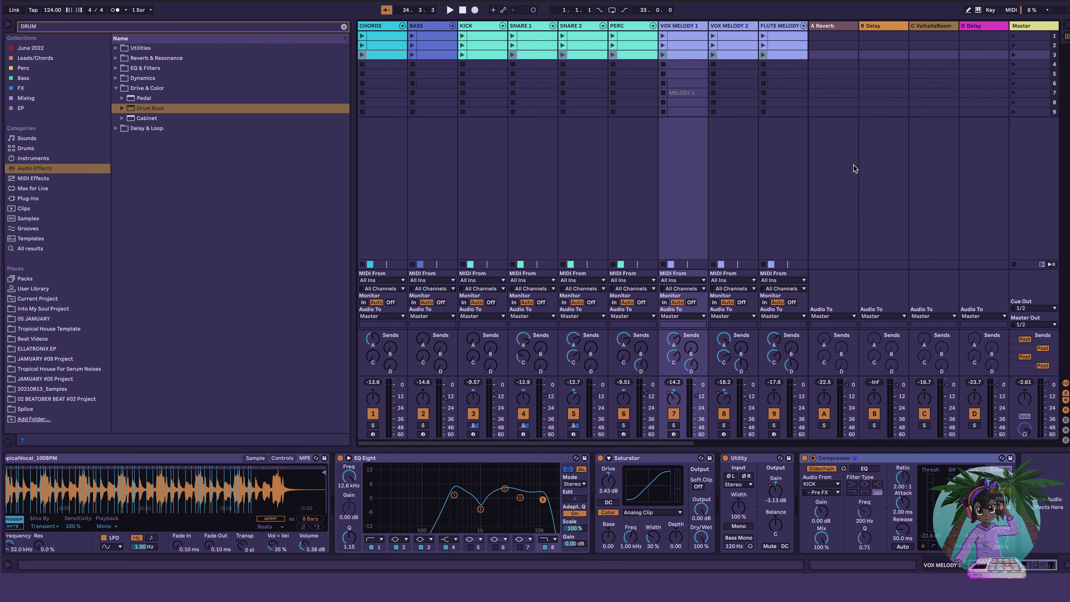
Review the device chains of the CHORDS, BASS and KICK tracks in the Arrangement view
key("Tab")
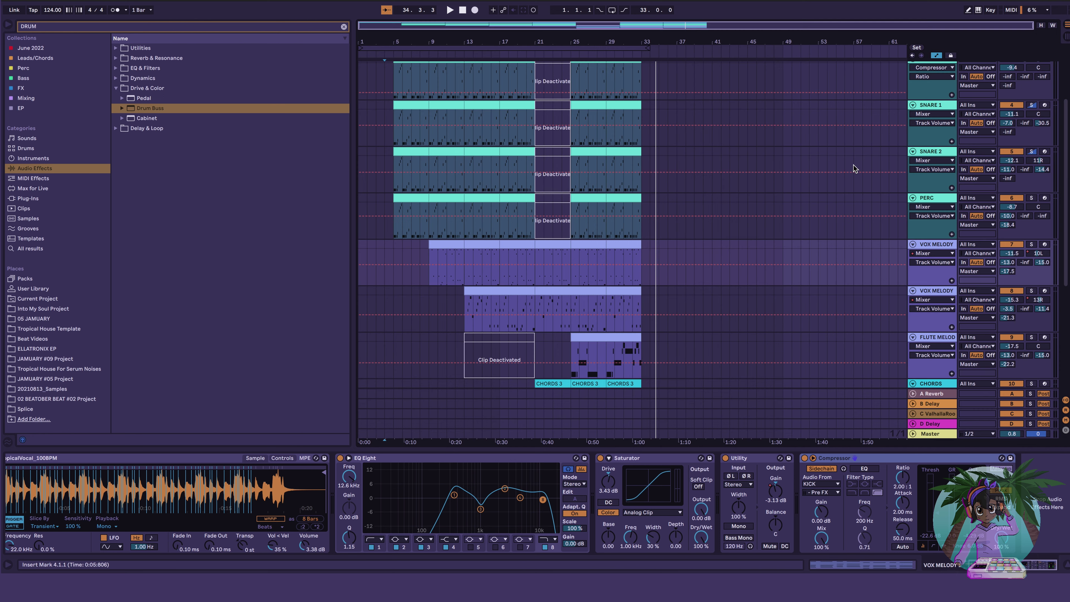
key("Tab")
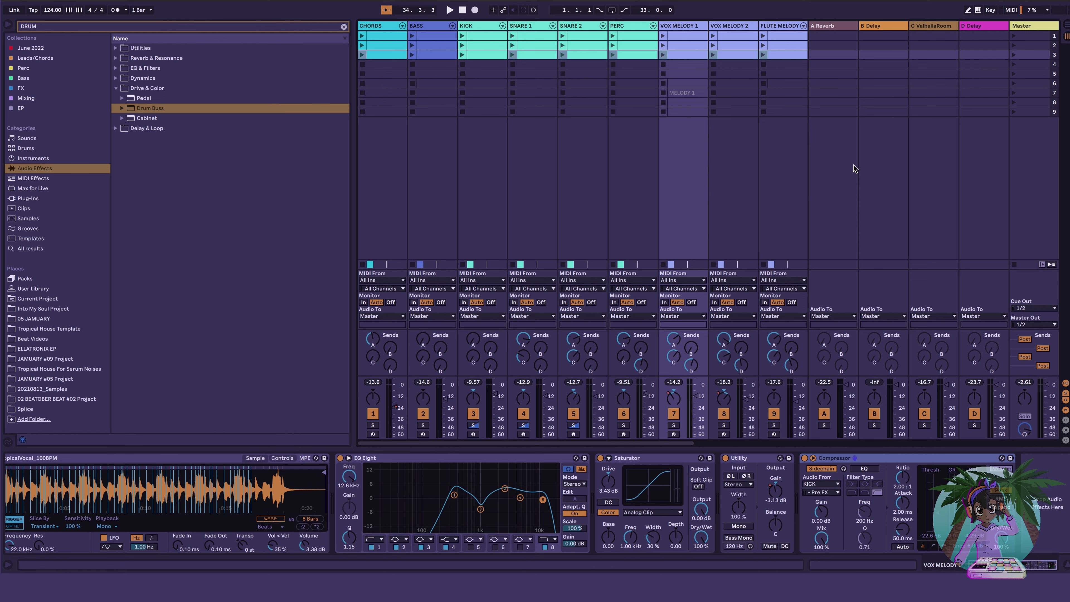
key("Tab")
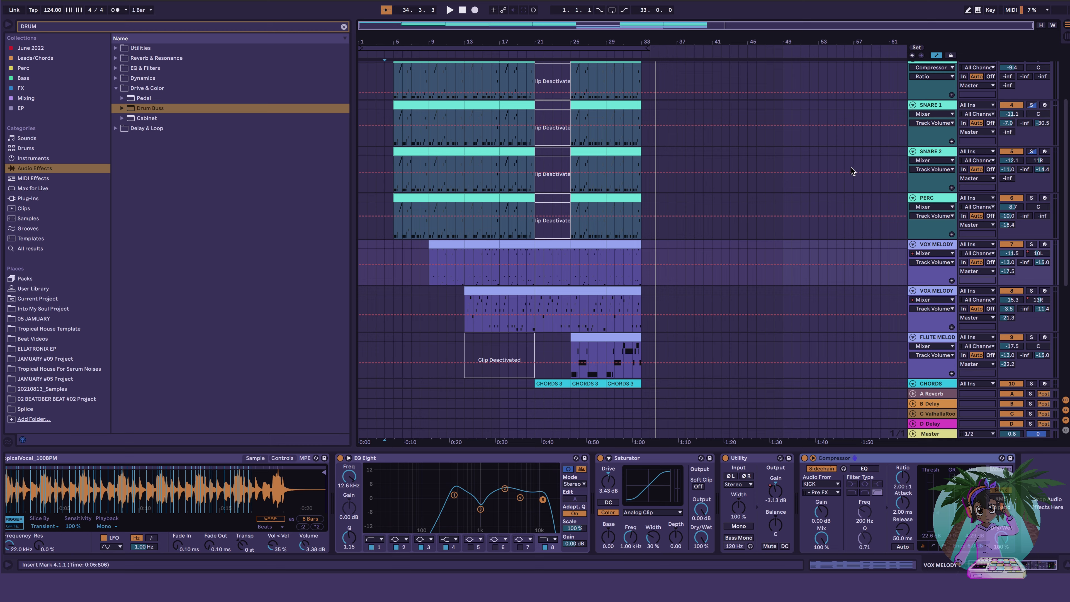
scroll(852, 167, "up", 3)
left_click(931, 69)
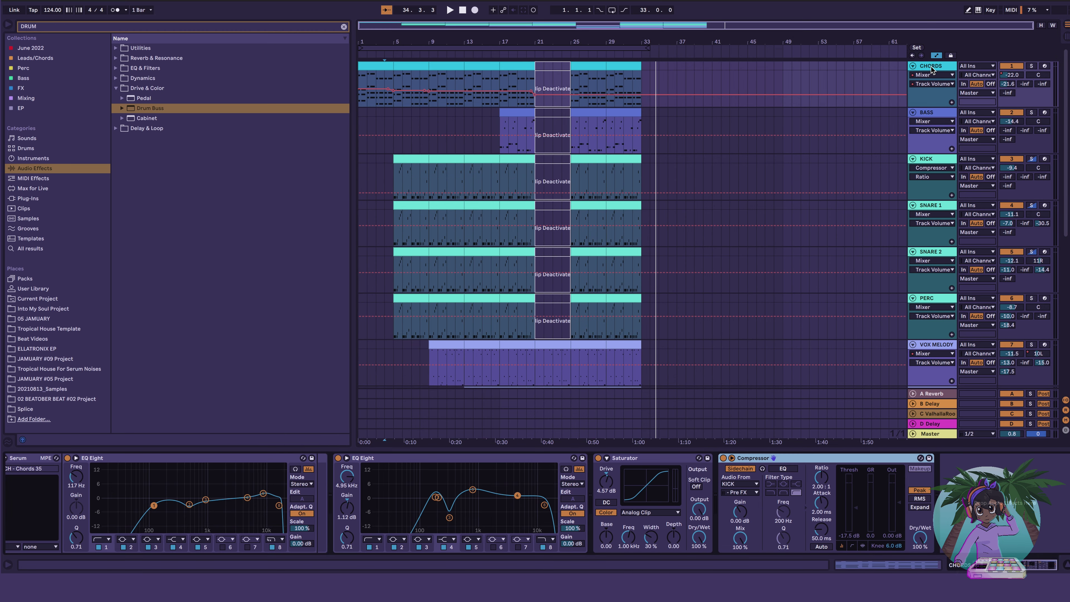
left_click(946, 117)
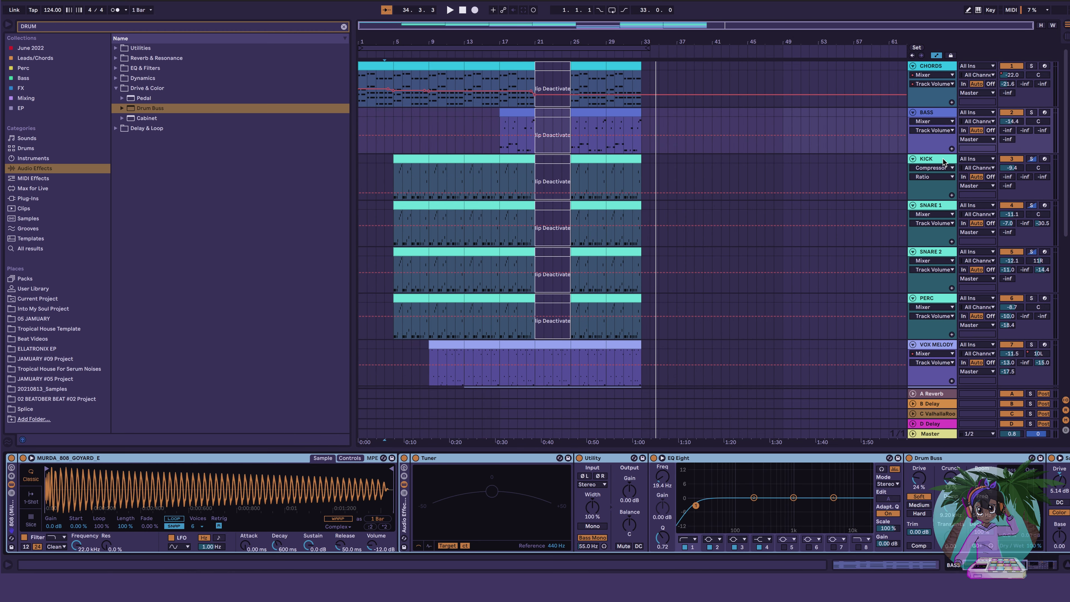
left_click(944, 164)
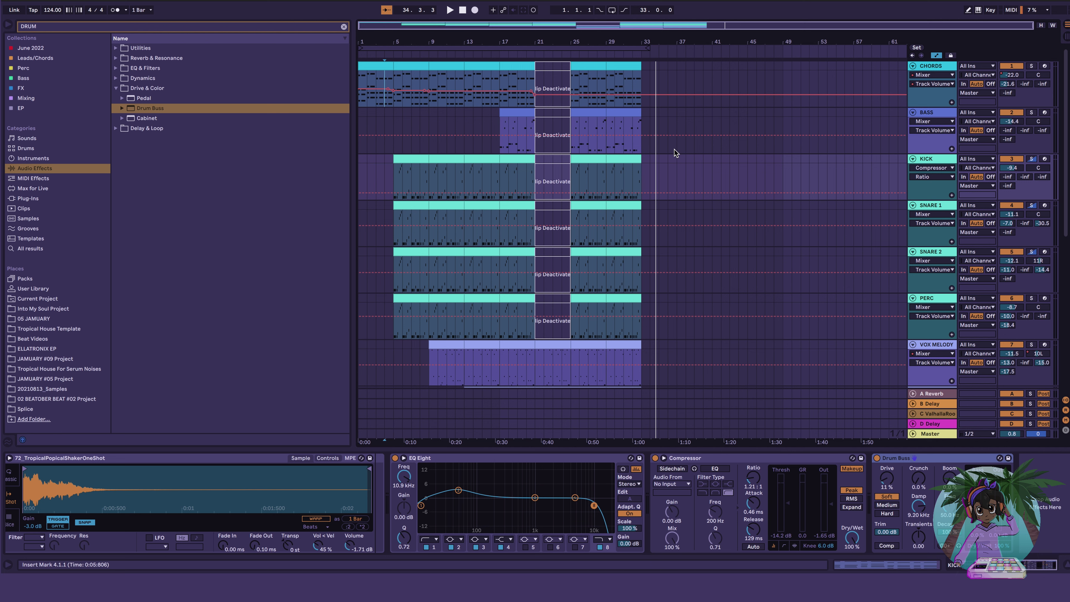
Play the whole arrangement from bar 1 and watch every track's level in the Session view mixer, stopping after the end
key("Tab")
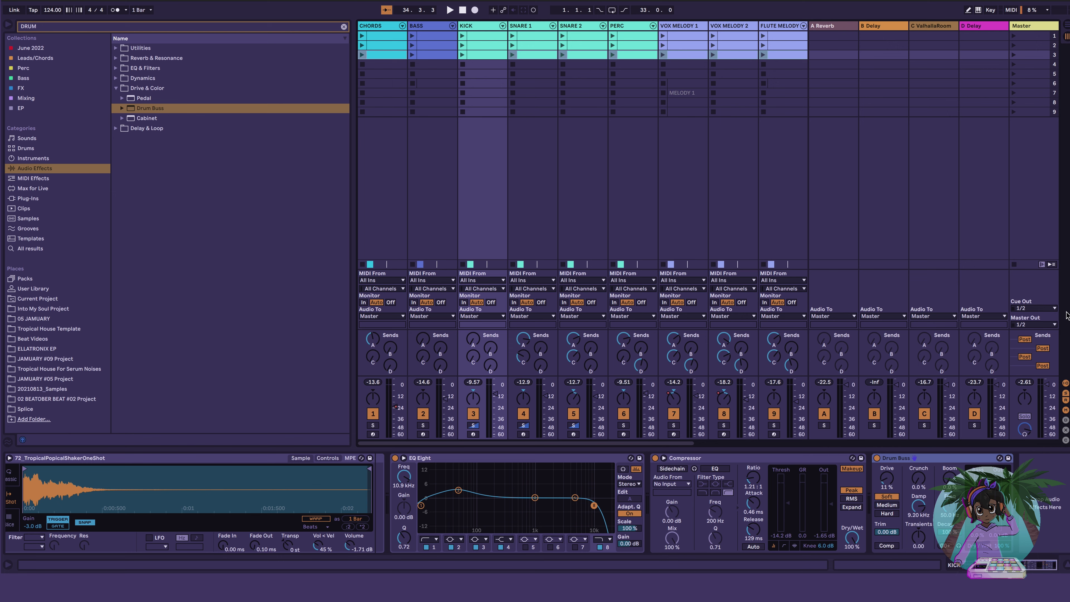
key("Tab")
left_click(409, 48)
key("space")
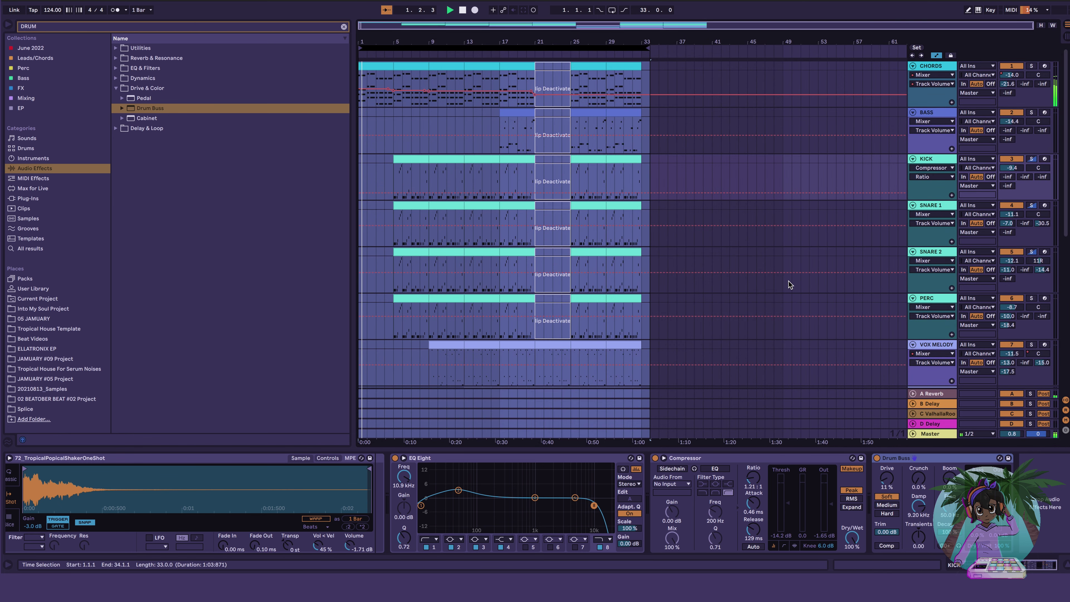
key("Tab")
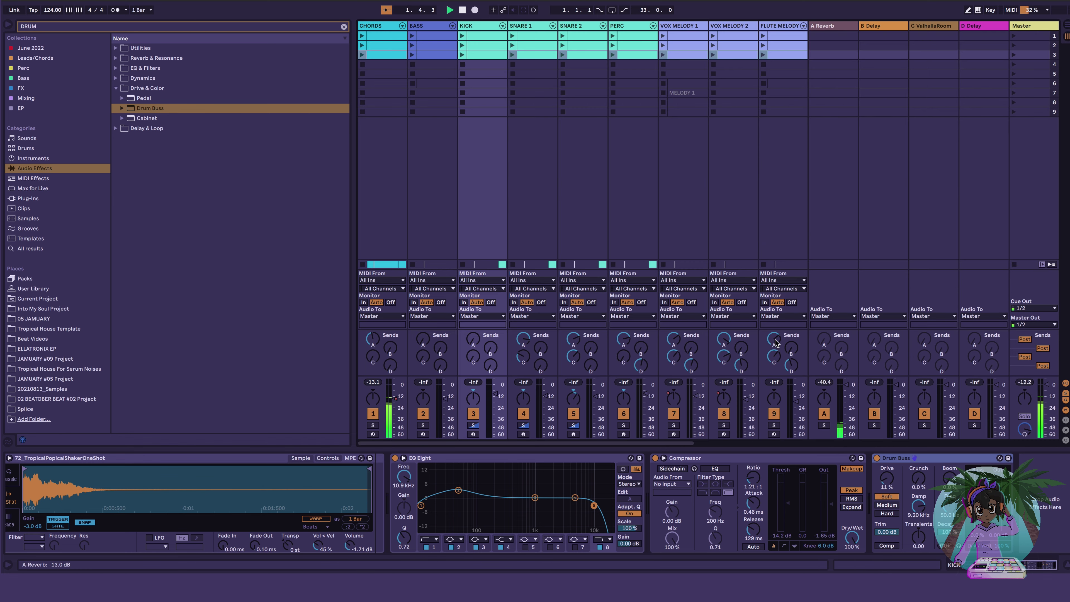
left_click(383, 26)
scroll(673, 81, "right", 5)
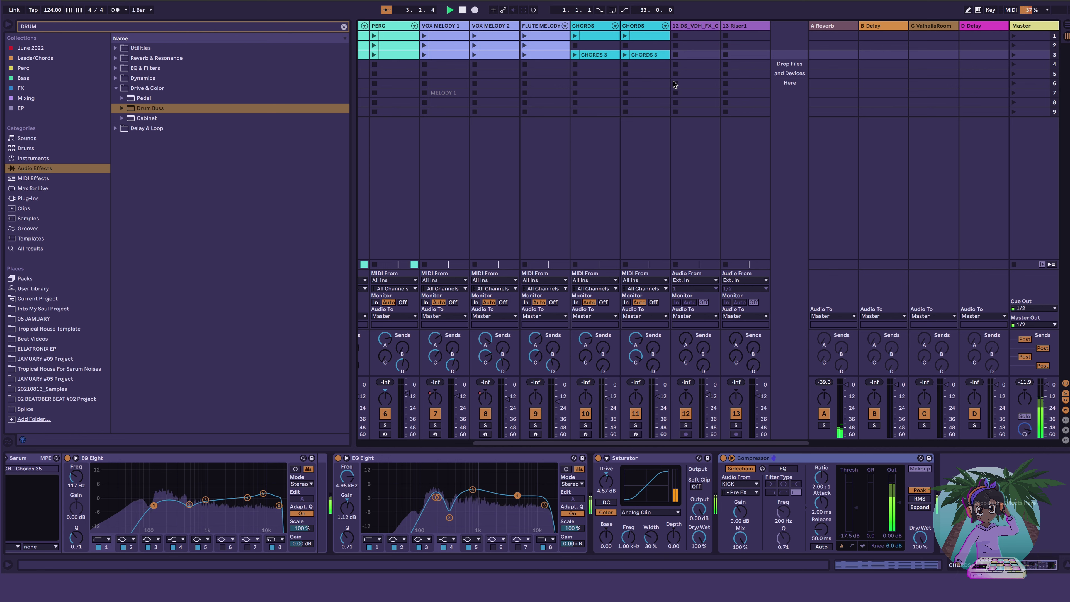
scroll(673, 81, "left", 5)
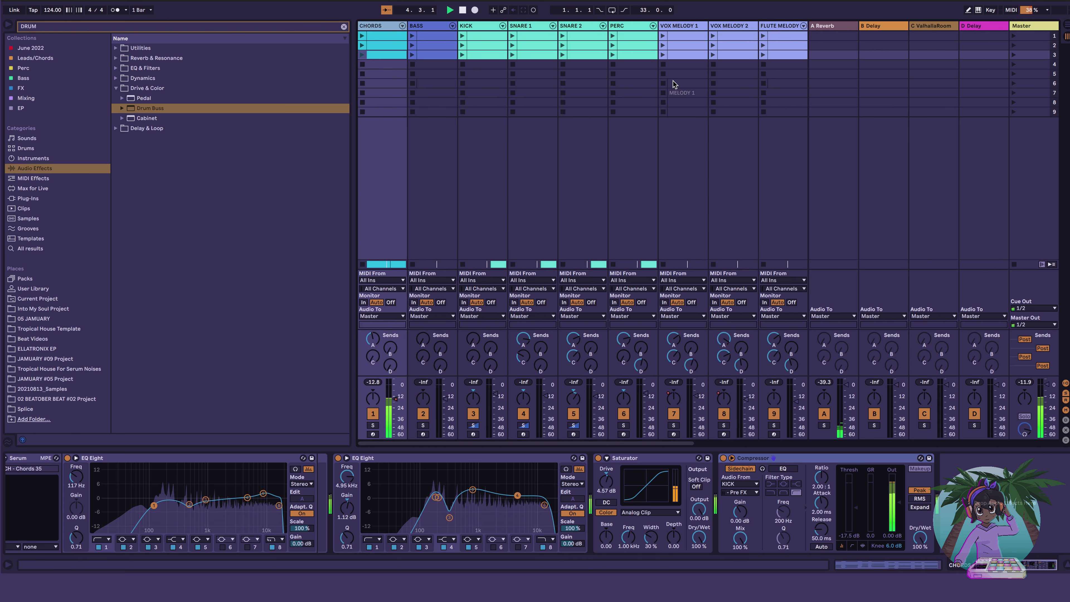
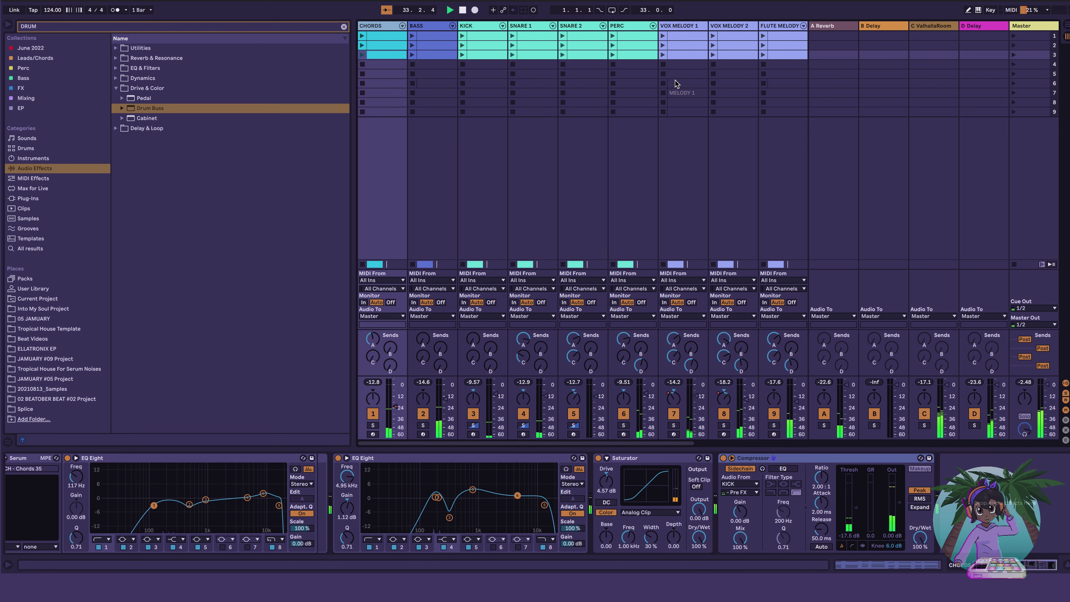
key("Tab")
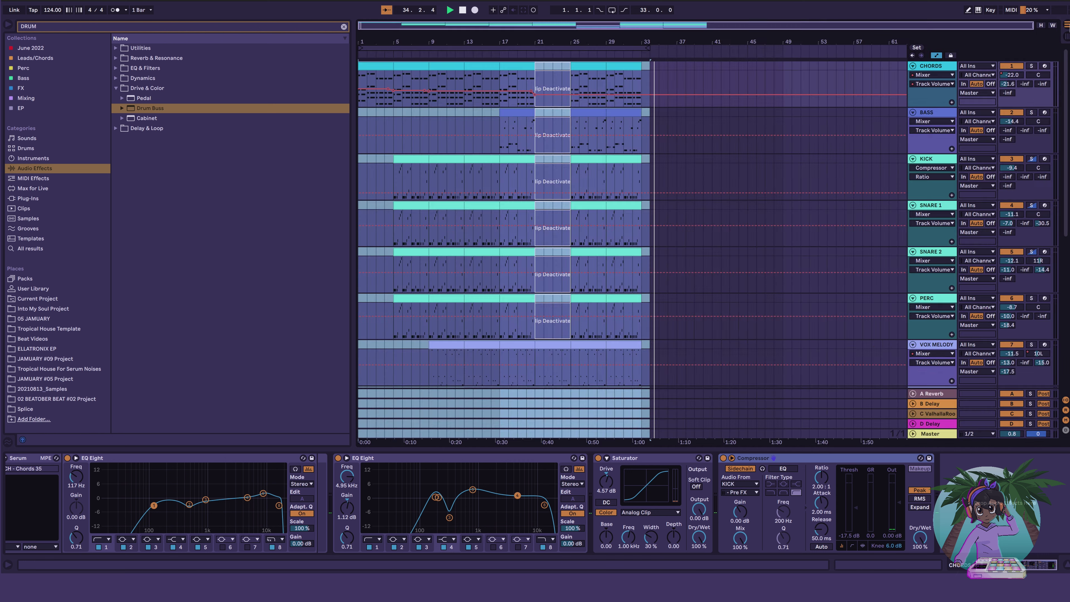
key("space")
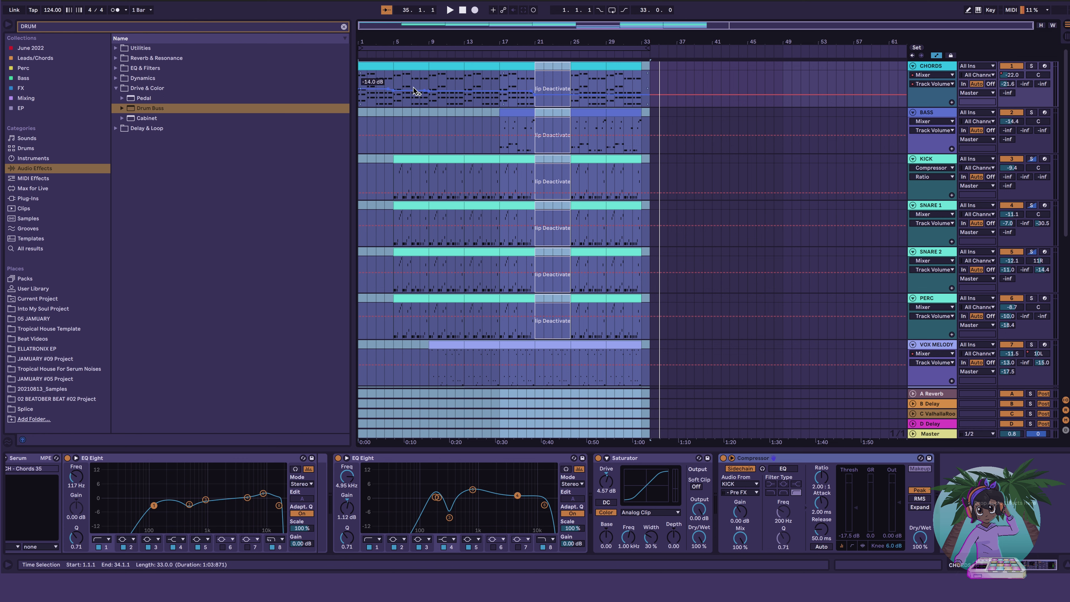
Inspect the CHORDS and 13 Riser1 device chains and replay the arrangement from bar 1 in the Session view
left_click(946, 67)
scroll(926, 145, "down", 1)
scroll(926, 144, "down", 10)
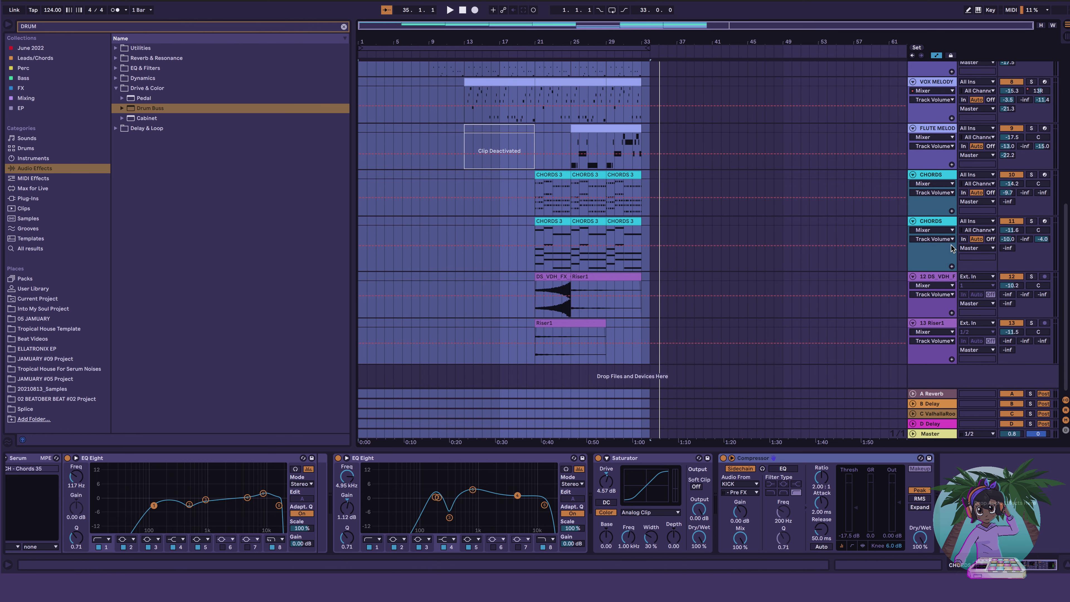
left_click(936, 323)
scroll(936, 319, "up", 6)
scroll(936, 317, "up", 3)
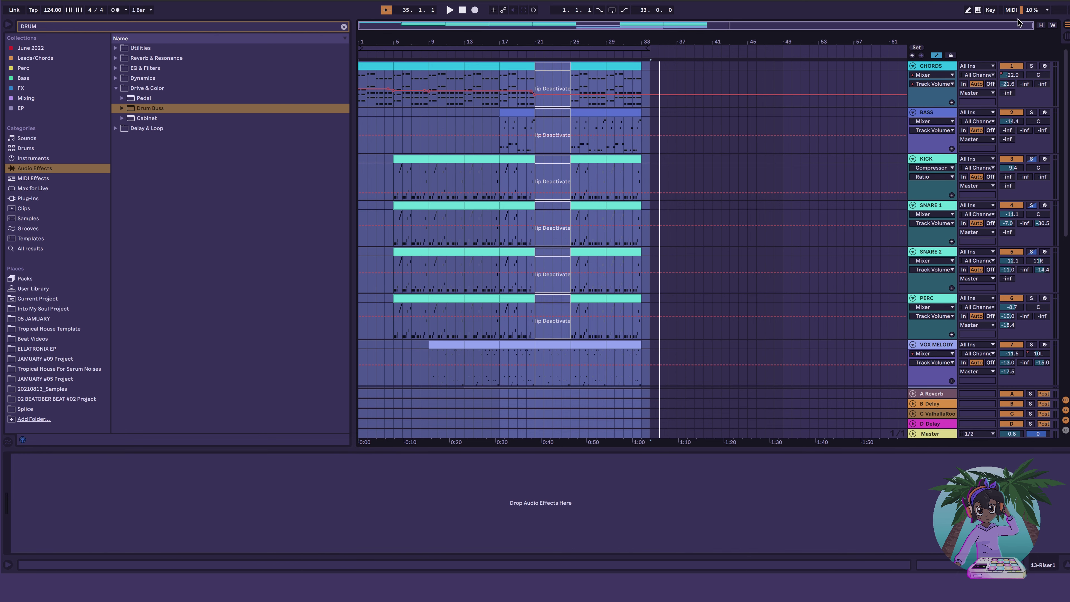
key("Tab")
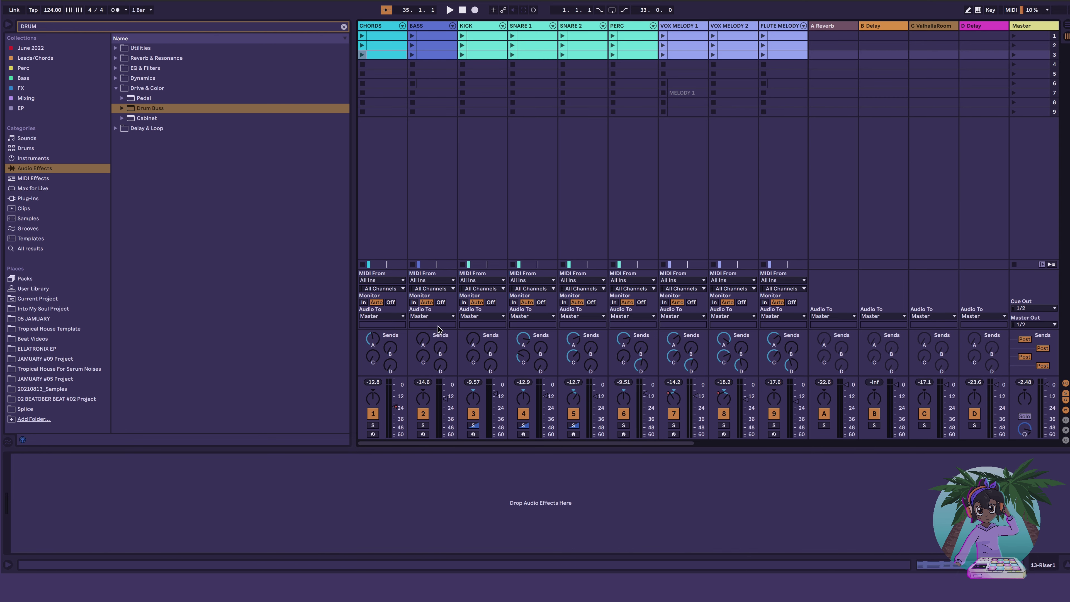
key("space")
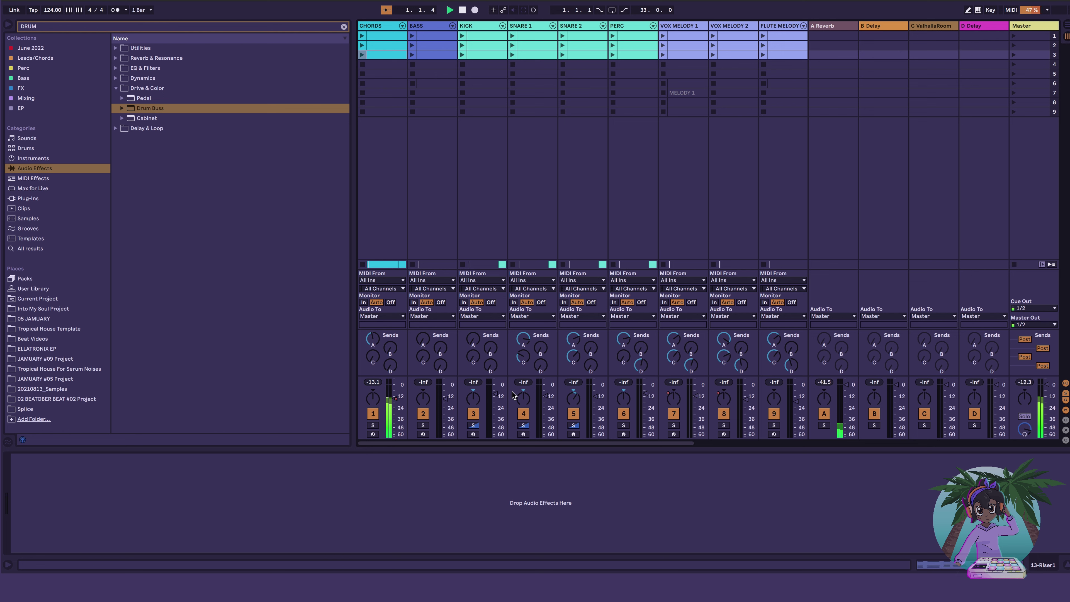
Lower the first CHORDS track's volume to -22.0 dB during playback, and re-enable the overridden automation in the Arrangement view
left_click_drag(396, 399, 396, 406)
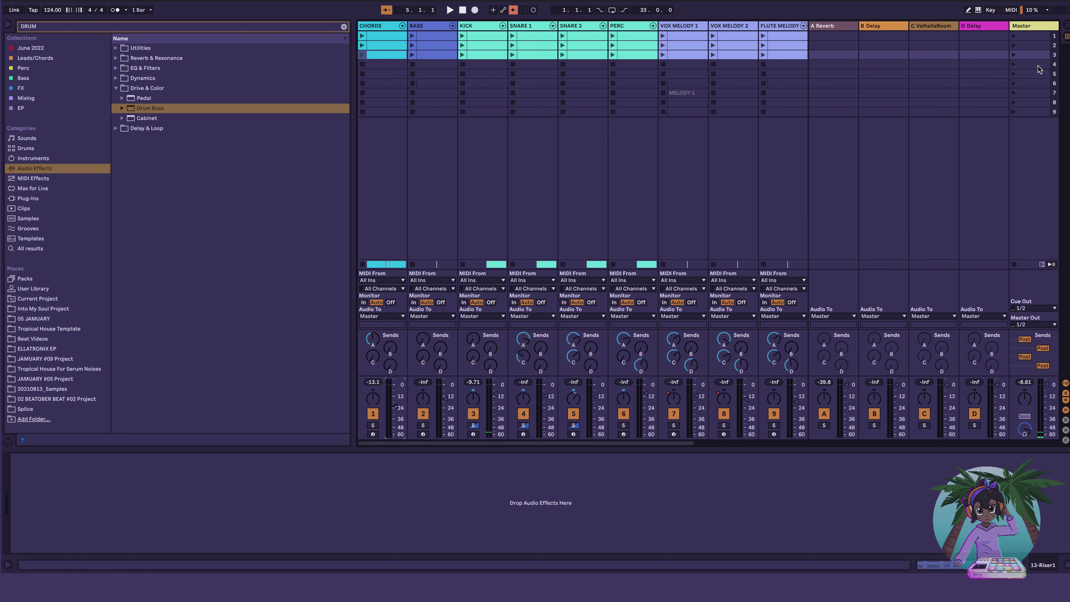
left_click(1063, 24)
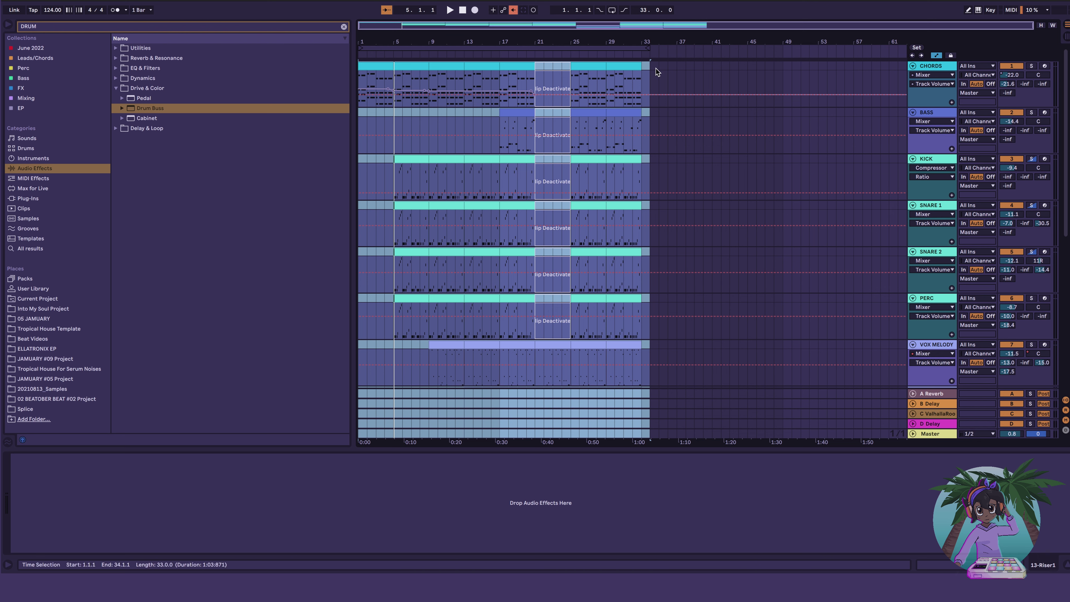
left_click(513, 10)
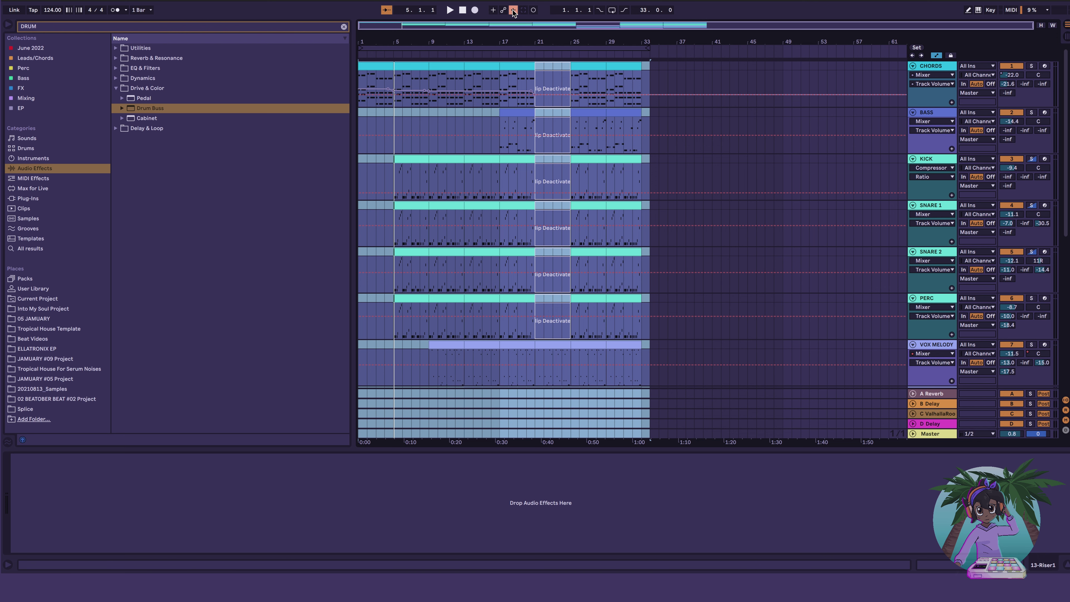
left_click(578, 108)
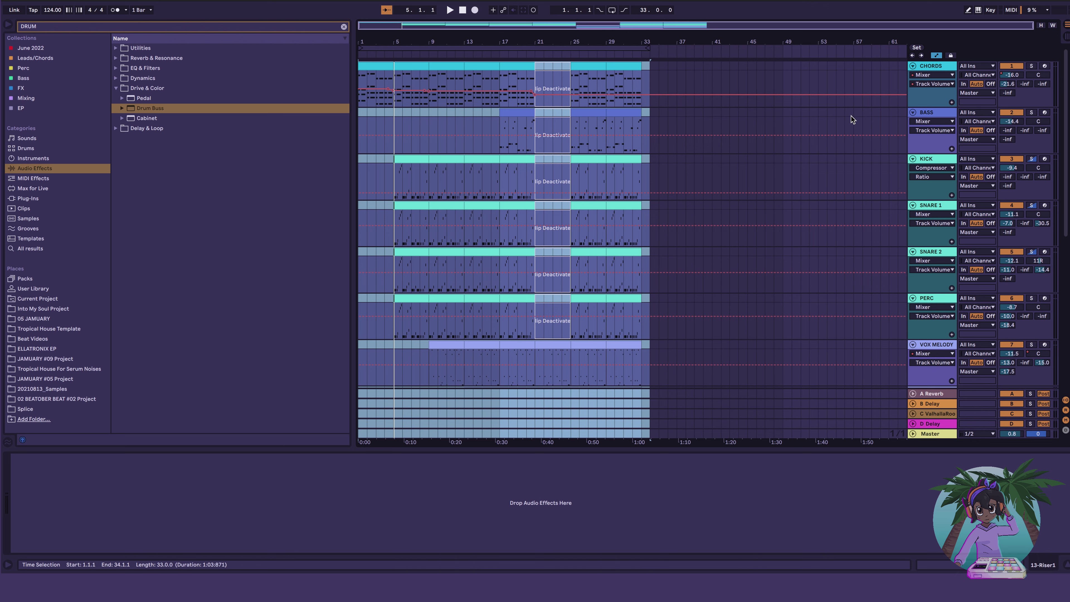
Delete the volume automation along the whole first CHORDS track in its own automation lane, and remove that lane
scroll(808, 216, "down", 10)
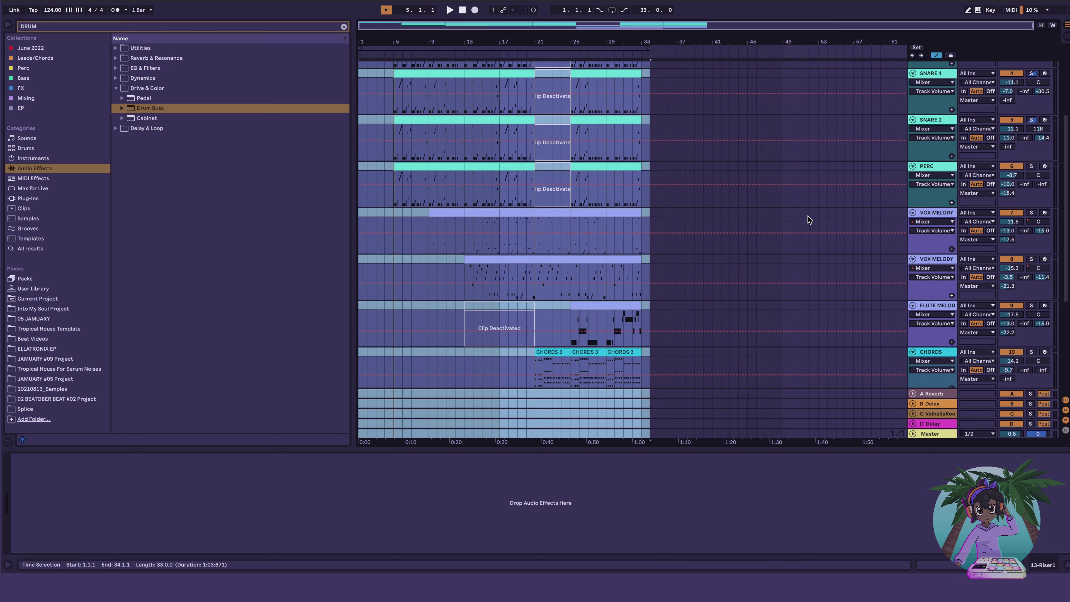
scroll(808, 216, "up", 10)
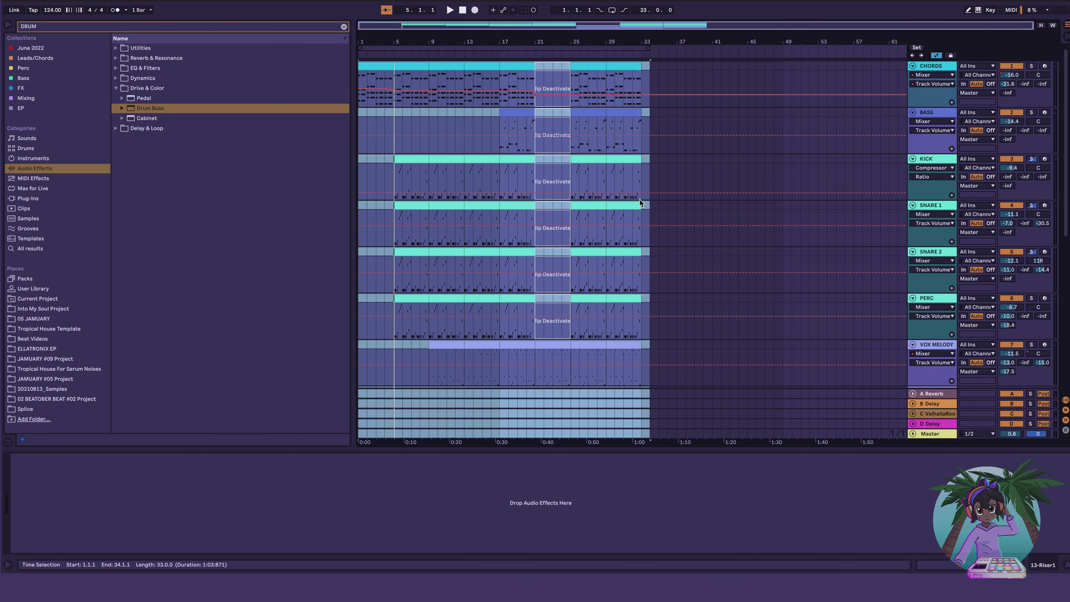
left_click(938, 68)
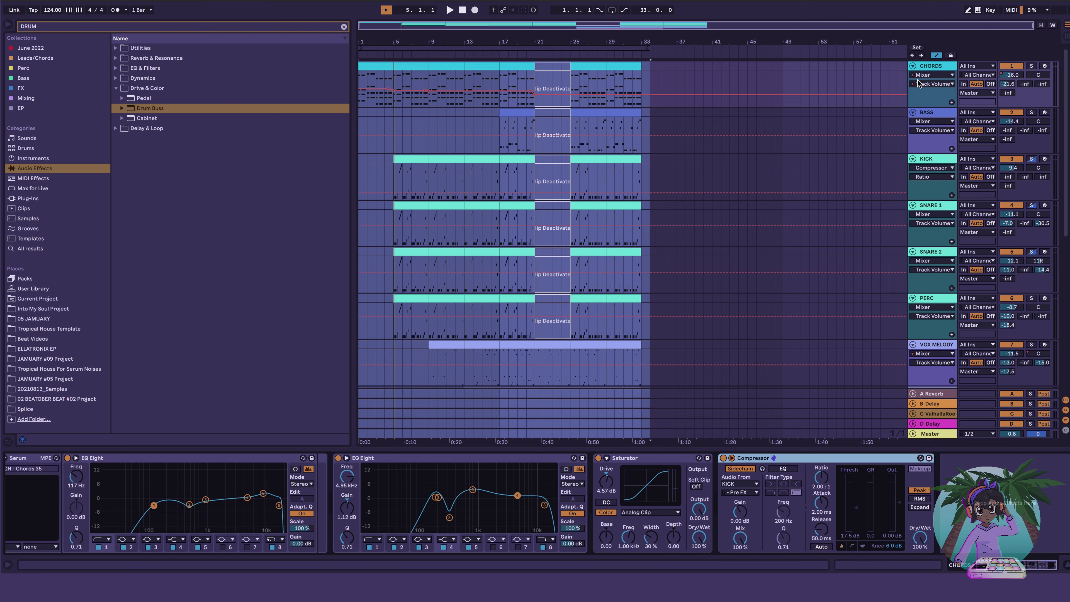
key("ctrl+a")
scroll(803, 207, "down", 10)
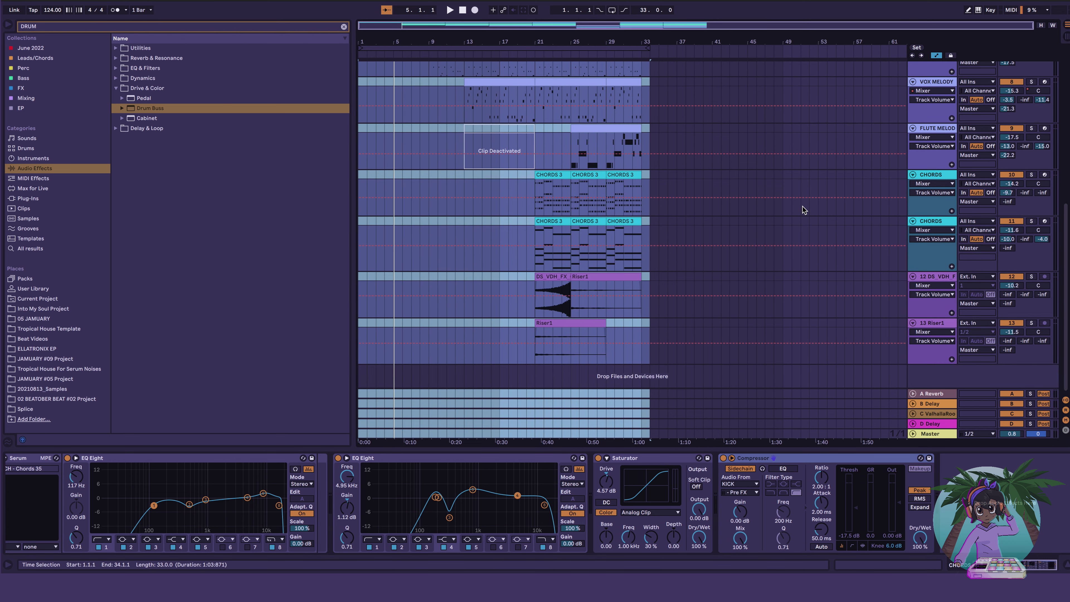
scroll(803, 207, "up", 10)
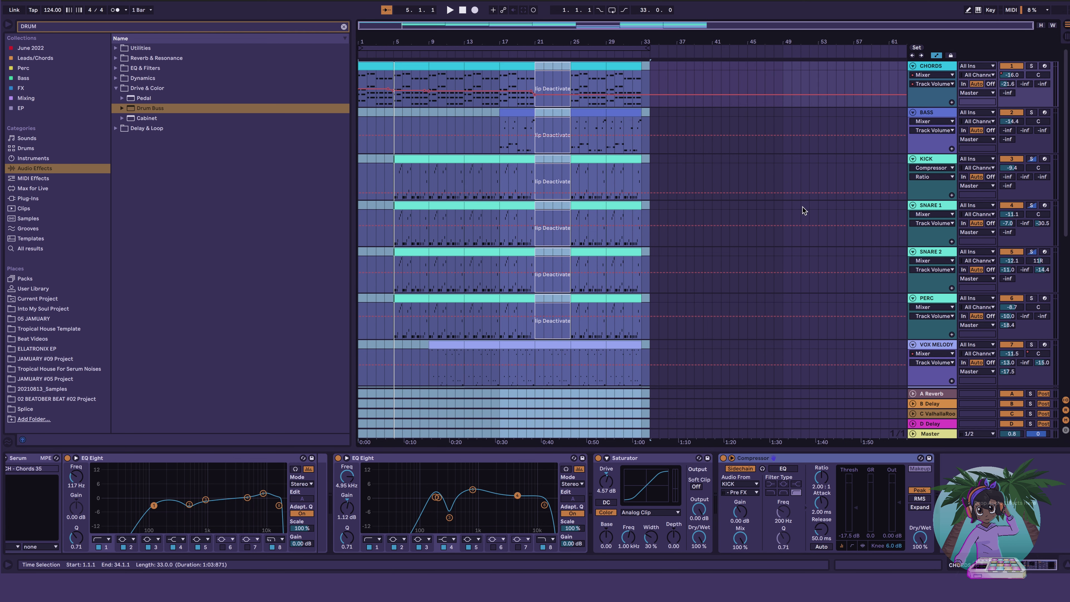
left_click(952, 102)
left_click_drag(669, 126, 357, 125)
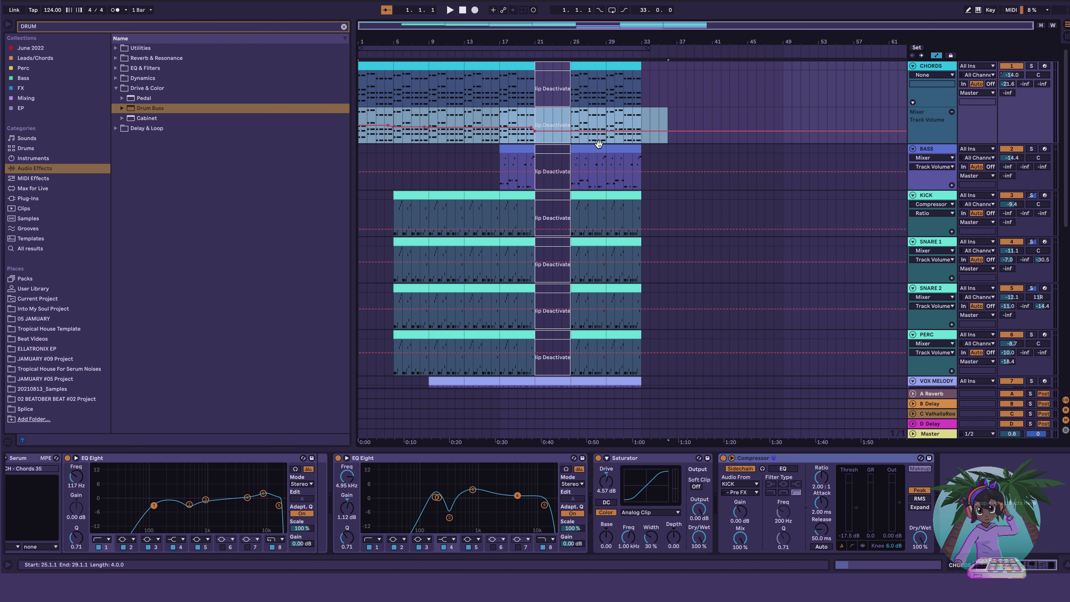
key("Delete")
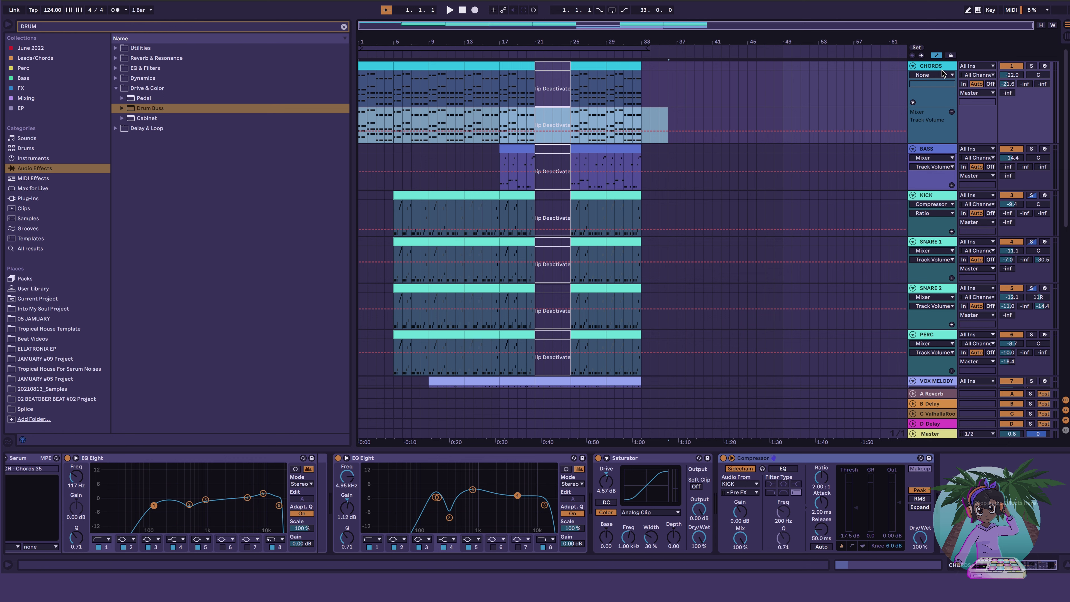
left_click(952, 112)
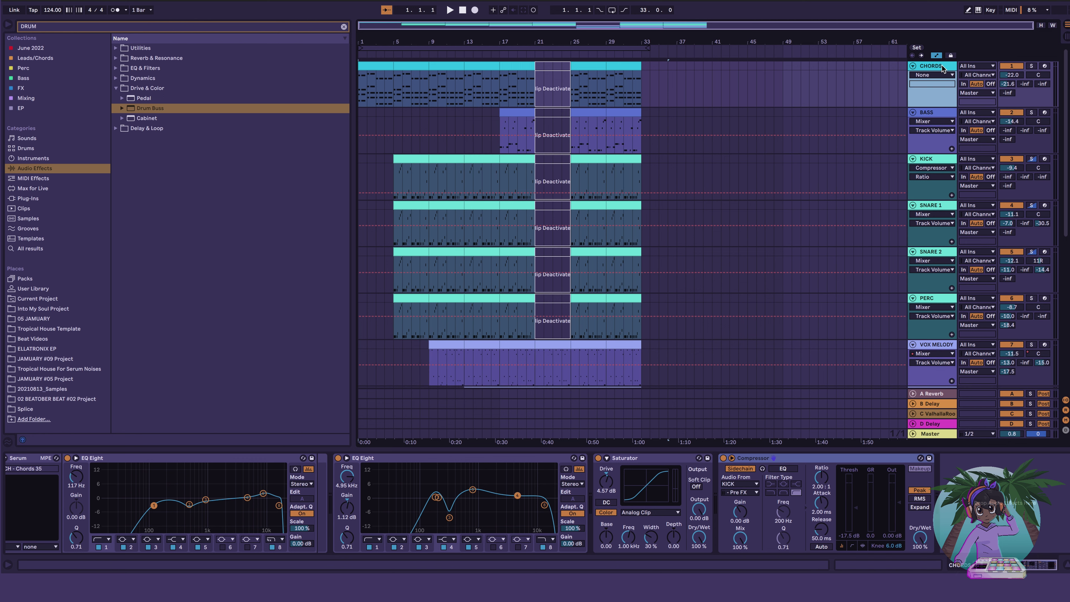
Play from bar 1 in the Session view and lower the CHORDS through FLUTE MELODY tracks together, bringing CHORDS to -24.3 dB
key("Tab")
key("space")
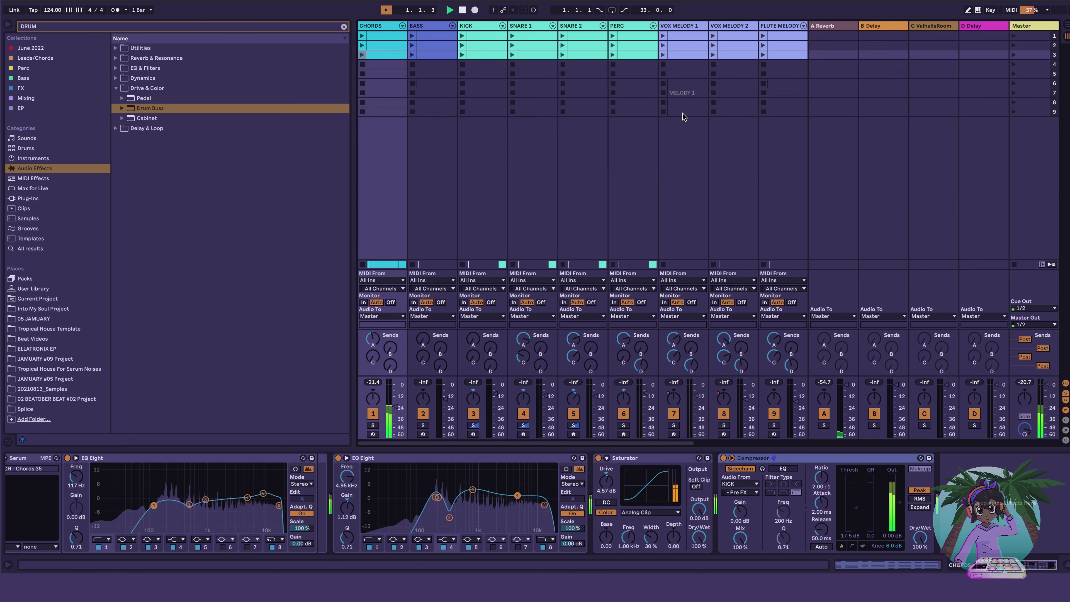
left_click(376, 27)
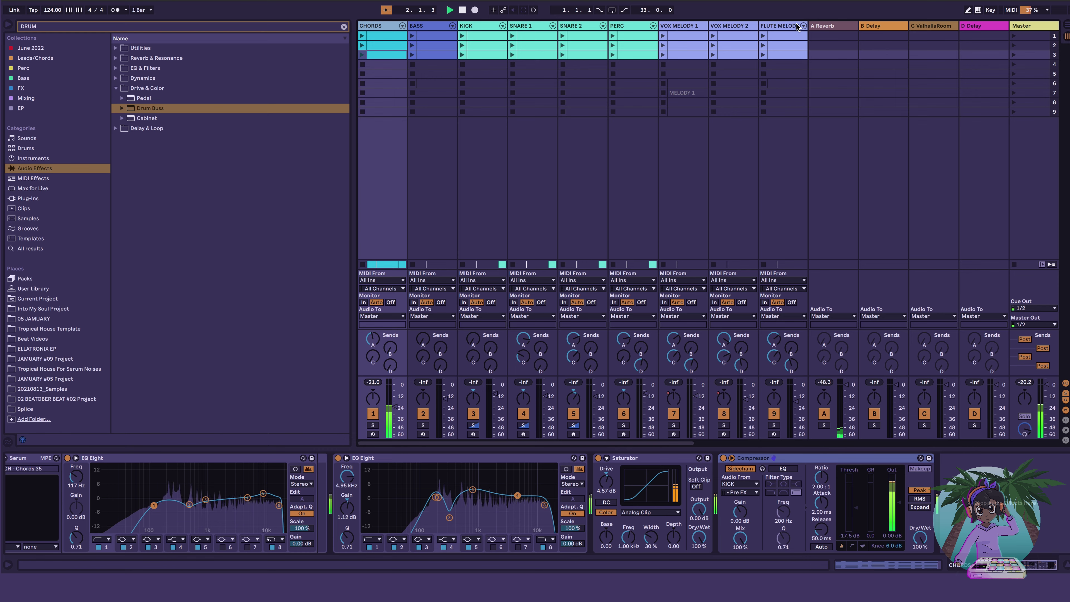
left_click(790, 25, "shift")
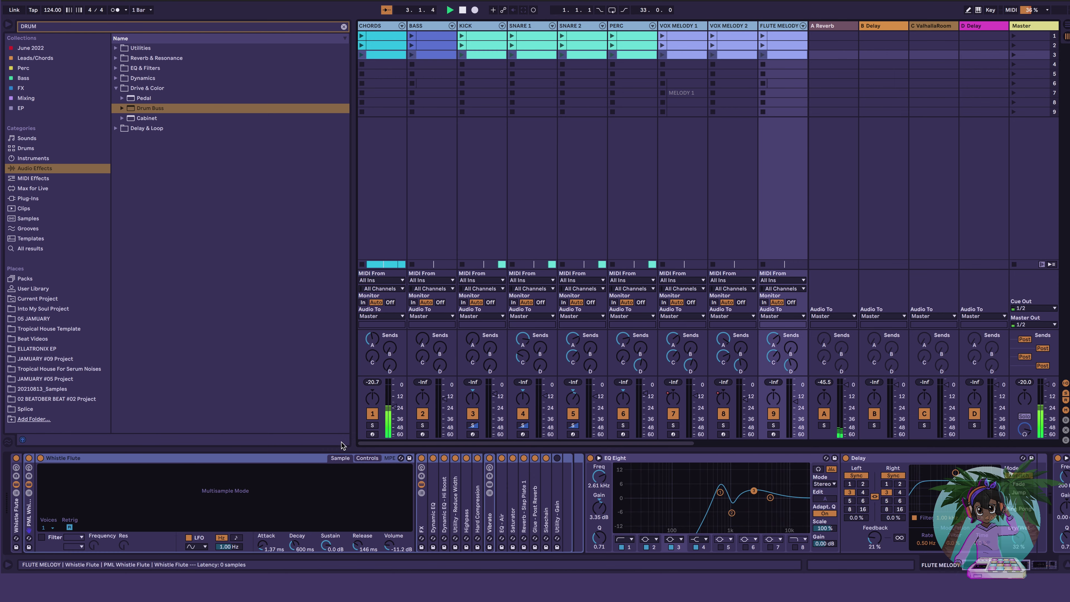
left_click_drag(398, 410, 398, 411)
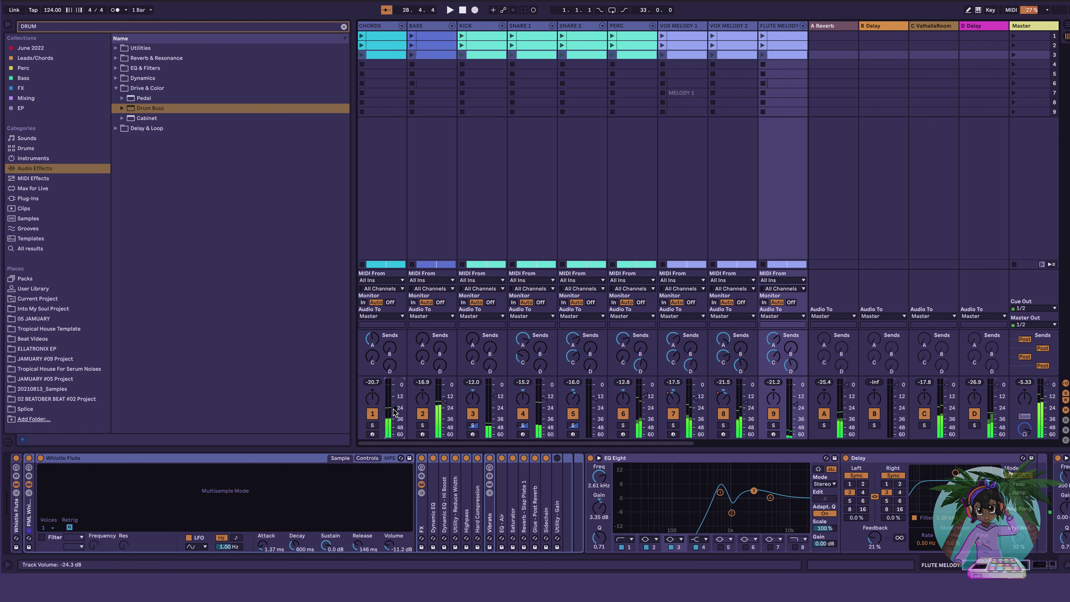
Play from bar 24 and raise the CHORDS through FLUTE MELODY track volumes together, bringing CHORDS to -22.6 dB
key("Tab")
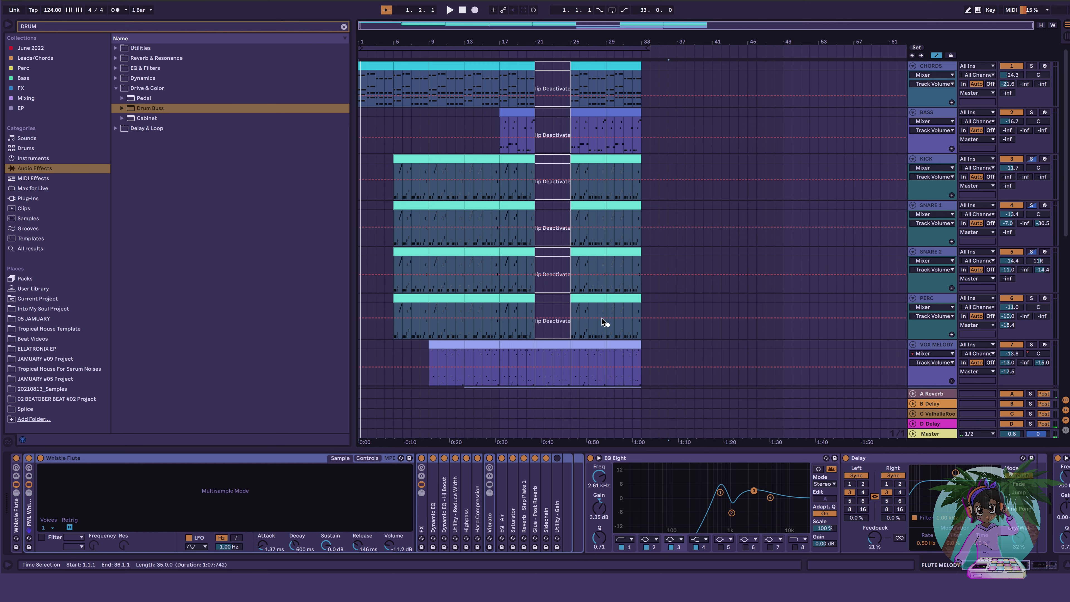
left_click(561, 335)
key("space")
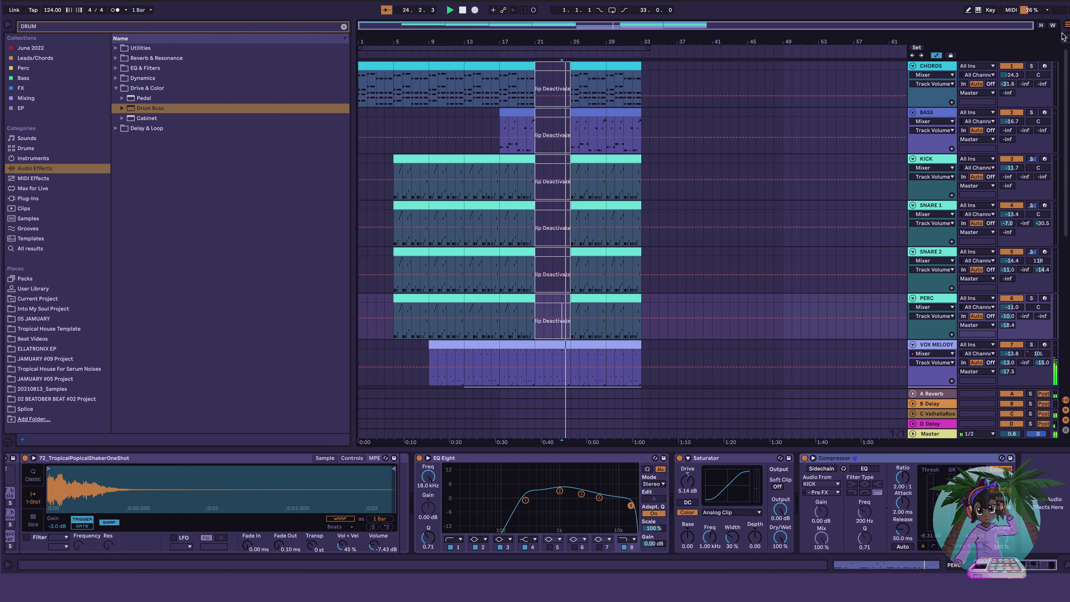
left_click(1064, 35)
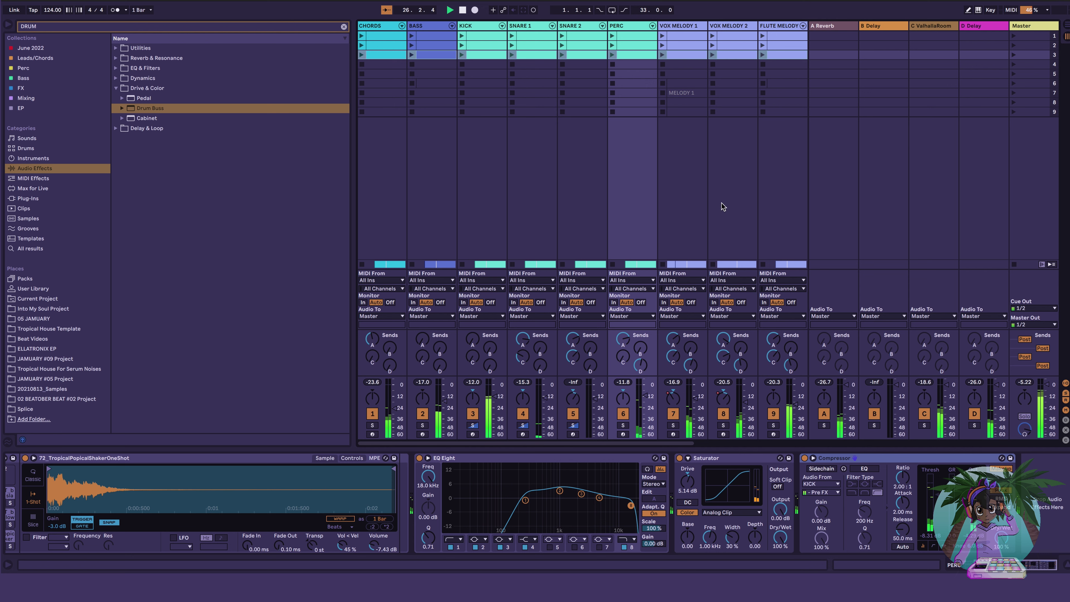
left_click(703, 231)
left_click(784, 30)
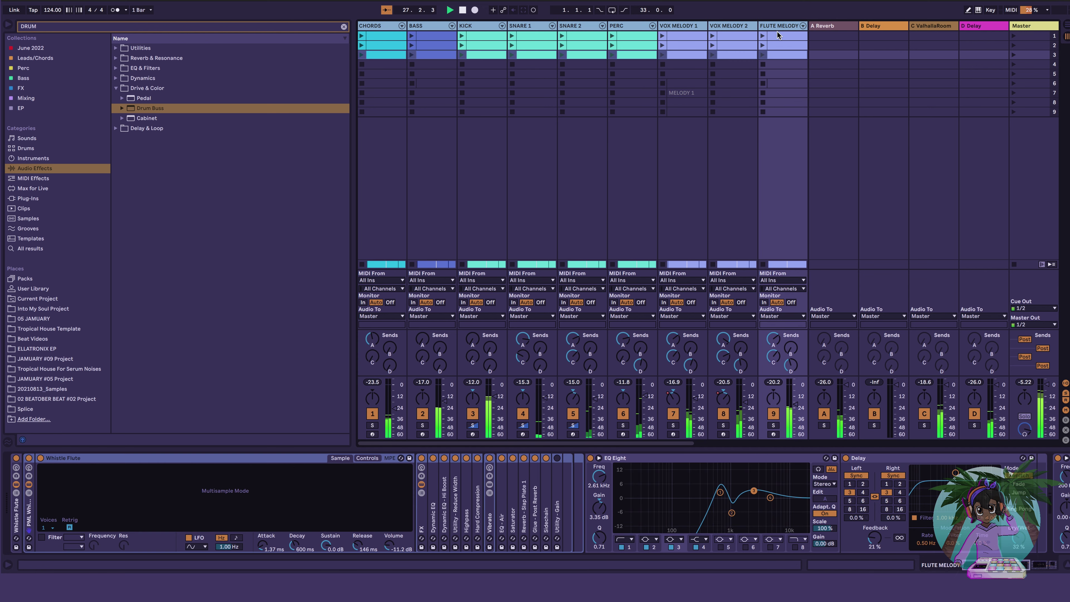
left_click(394, 408)
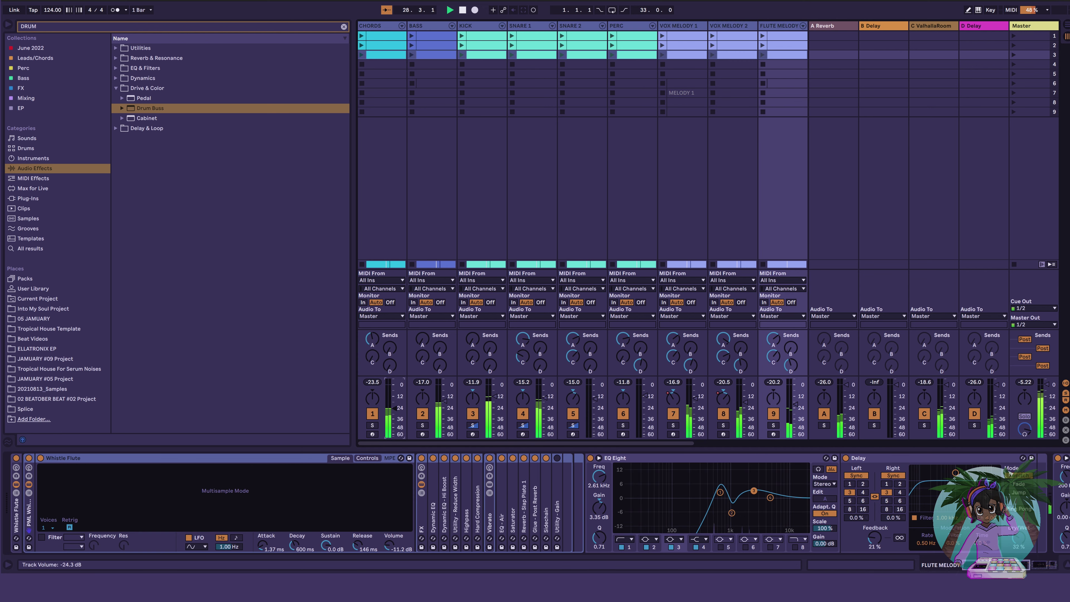
left_click_drag(396, 410, 397, 409)
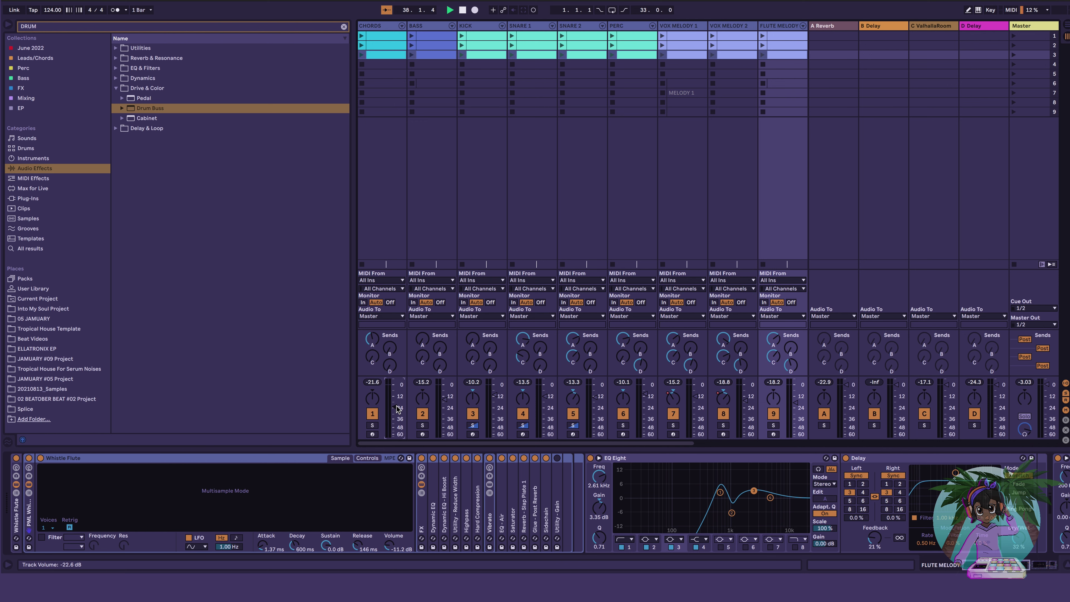
Select the Master track in the Arrangement view and search the audio effects for "master"
key("Tab")
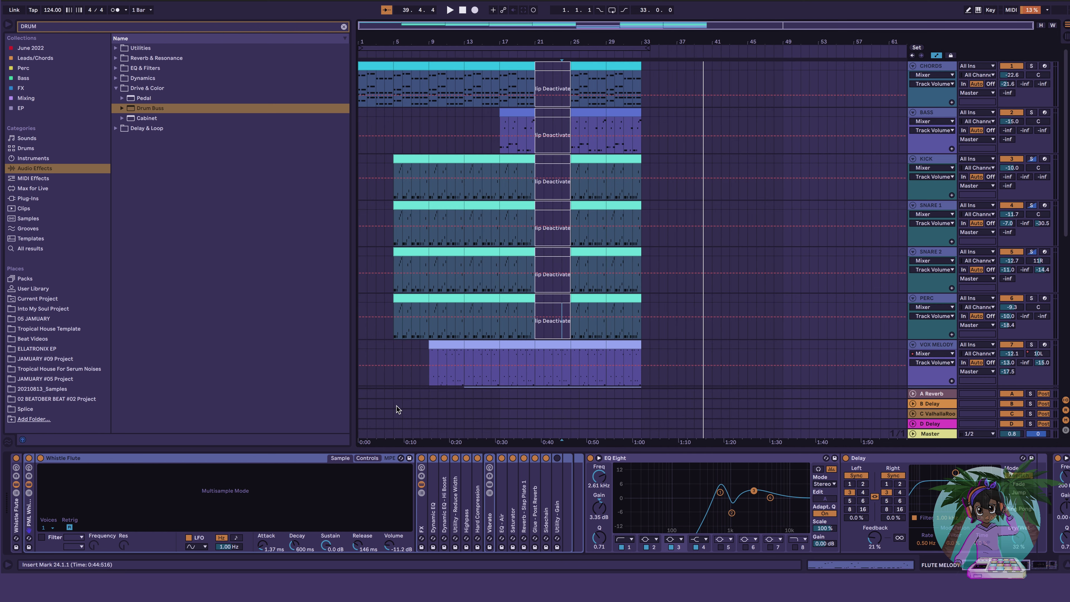
left_click(935, 435)
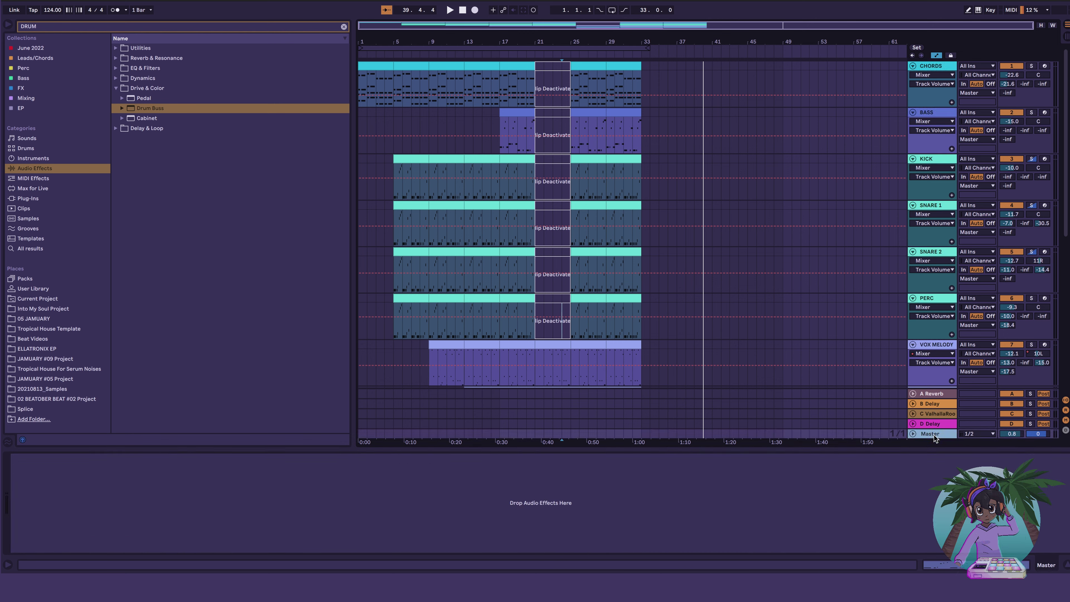
left_click(344, 27)
left_click(117, 109)
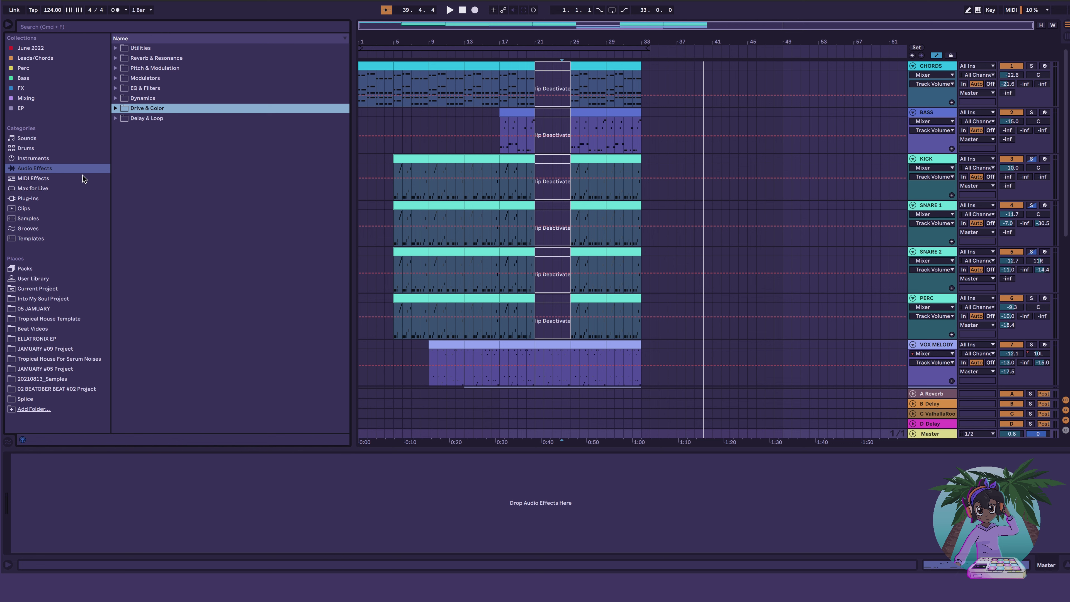
left_click(128, 26)
type("master")
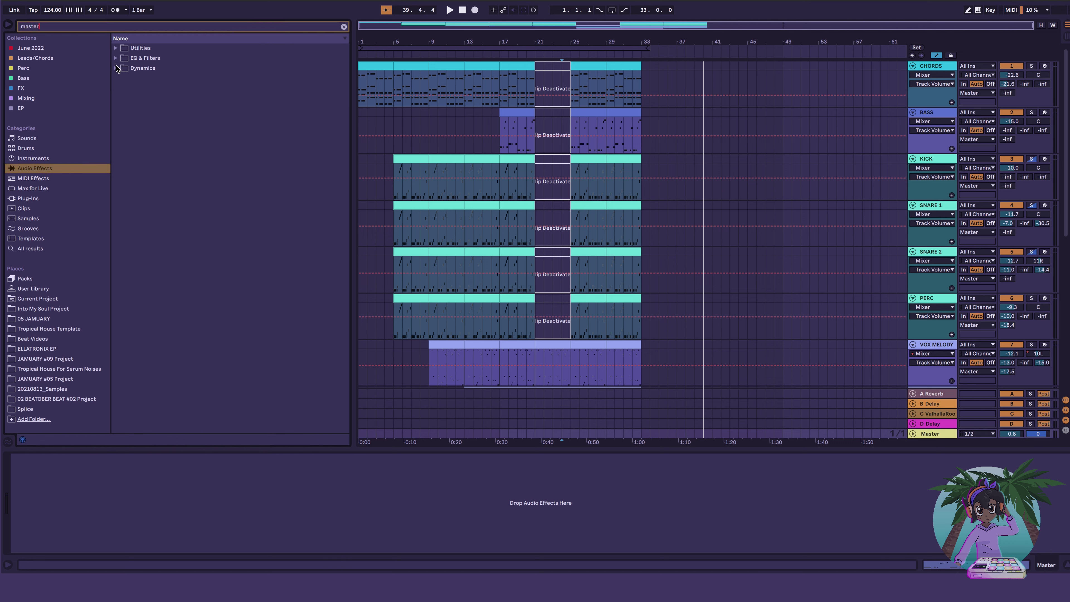
Look through the Dynamics, EQ & Filters and Utilities search results, including the Audio Effect Rack presets, for a mastering effect
left_click(115, 69)
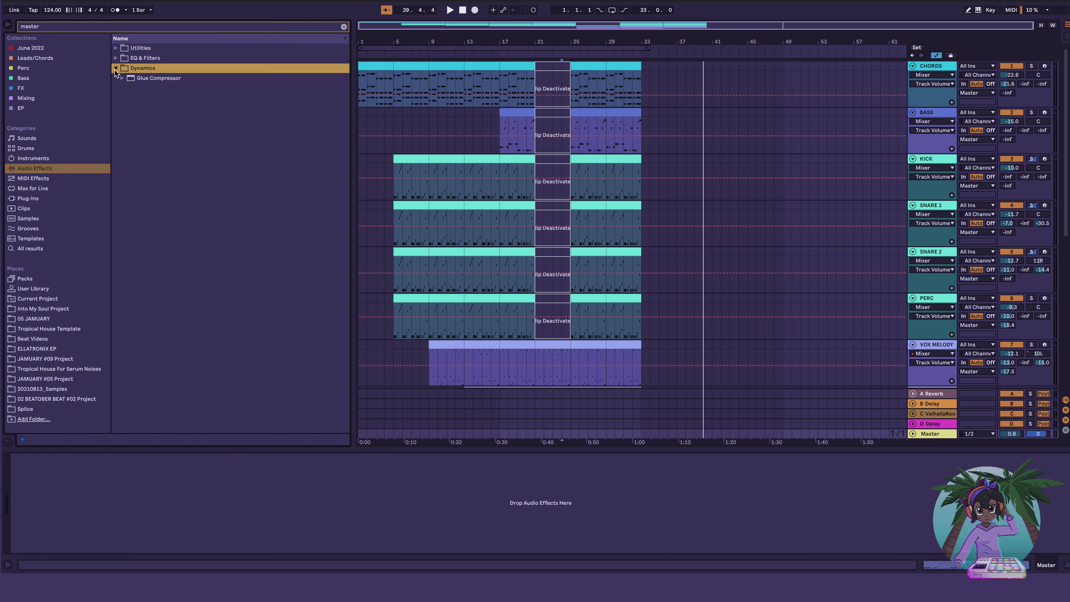
left_click(116, 58)
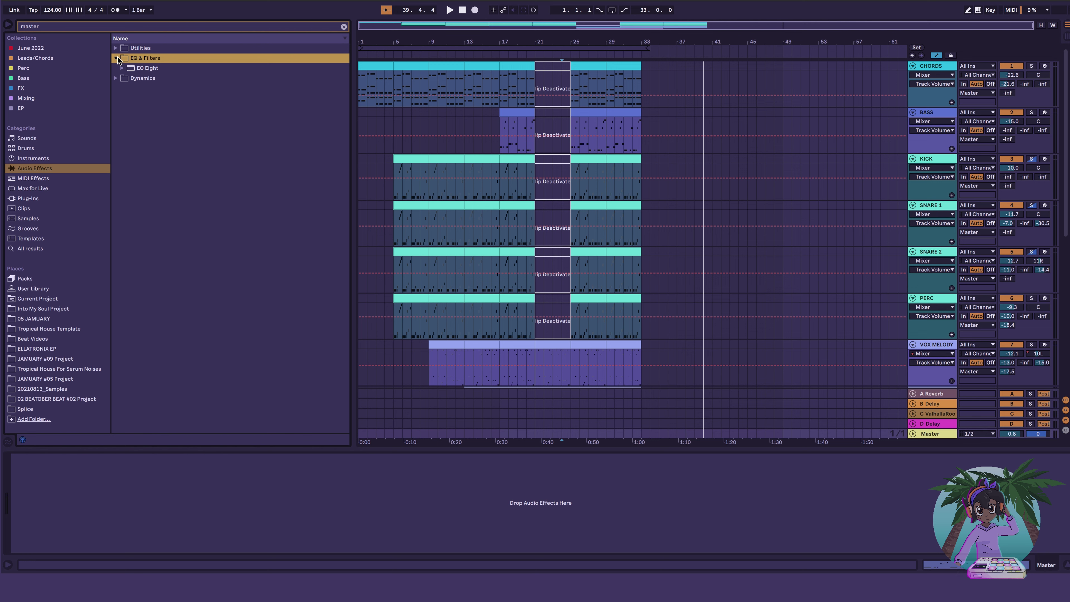
left_click(116, 48)
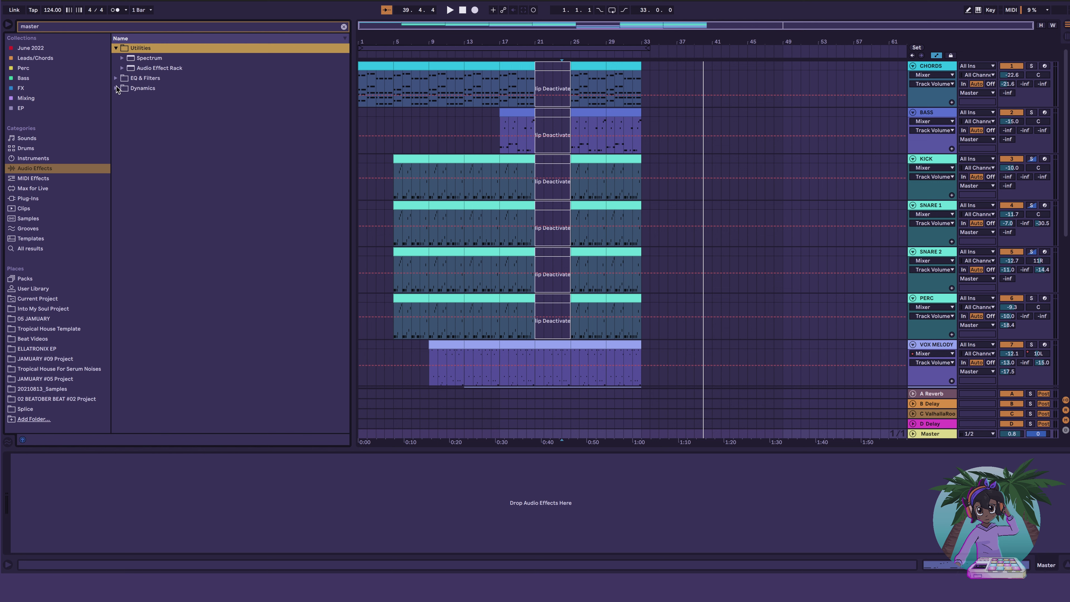
left_click(122, 68)
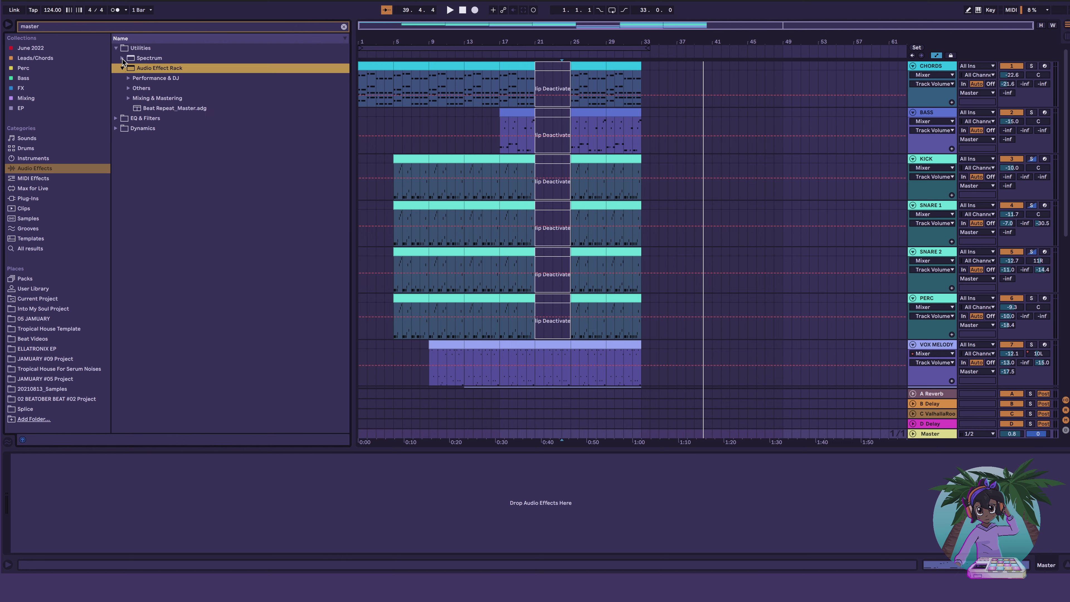
left_click(116, 48)
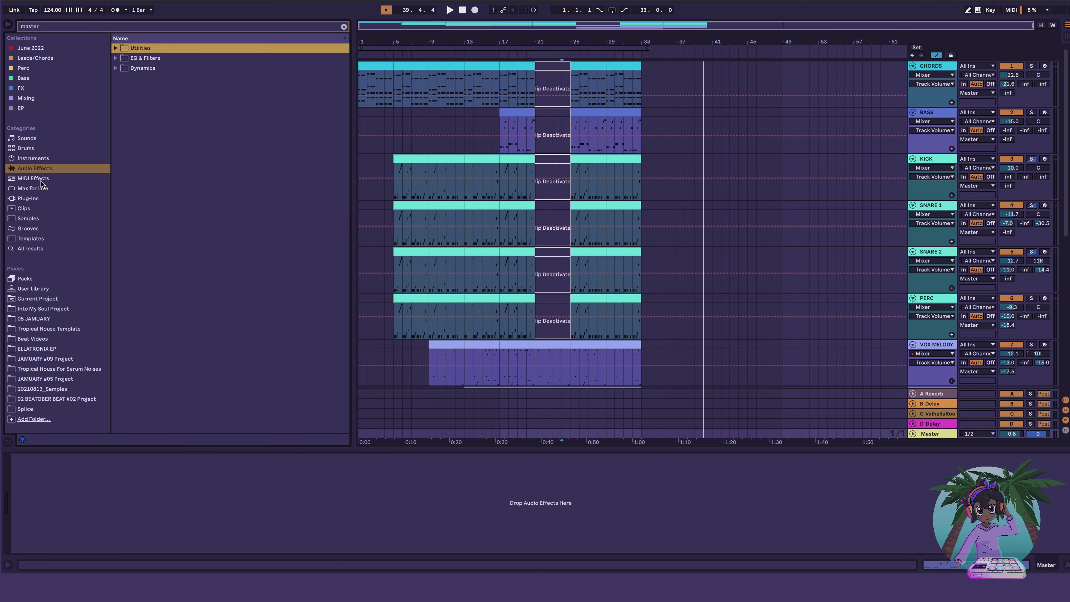
Search the audio effects for "master fx", and clear the search
left_click(132, 26)
type("fx")
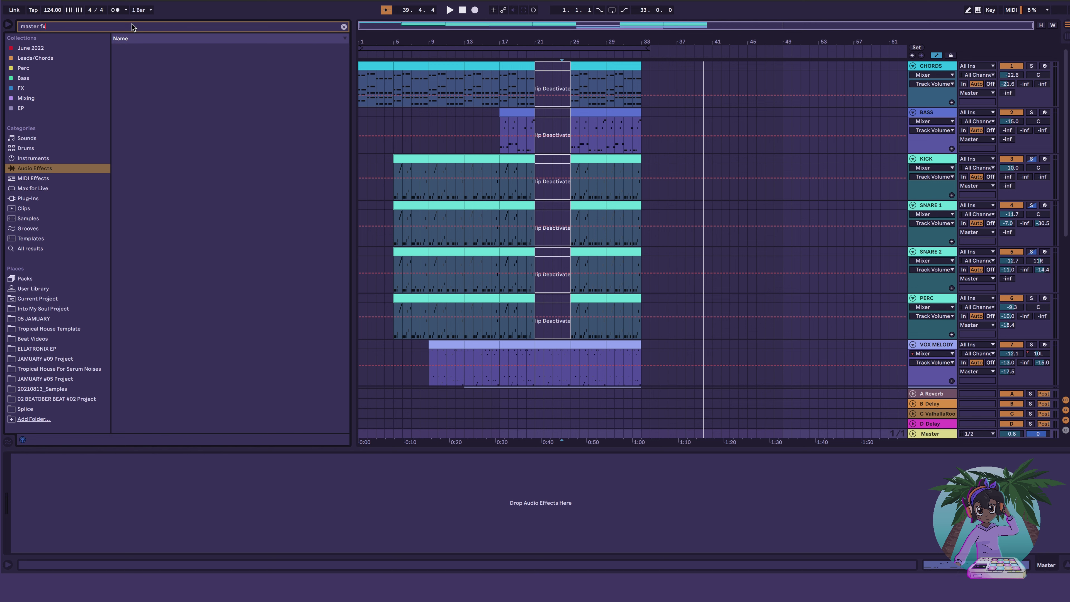
key("BackSpace")
key("BackSpace")
key("BackSpace")
key("BackSpace")
key("BackSpace")
key("BackSpace")
key("BackSpace")
key("BackSpace")
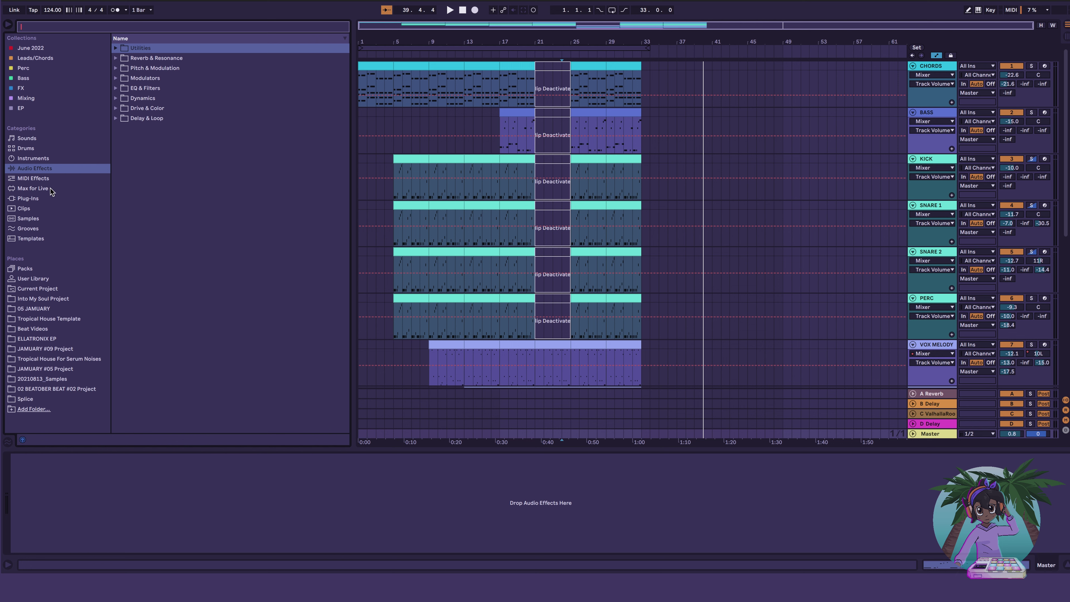
Look through the Delay & Loop, Drive & Color, EQ & Filters and Modulators audio effect categories for a mastering effect
left_click(116, 119)
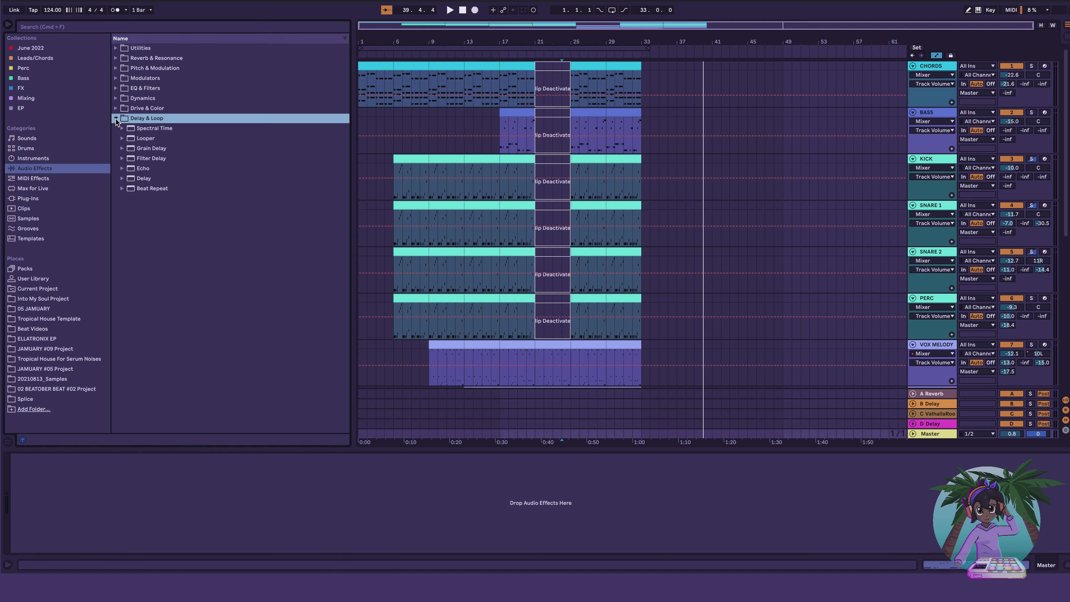
left_click(116, 109)
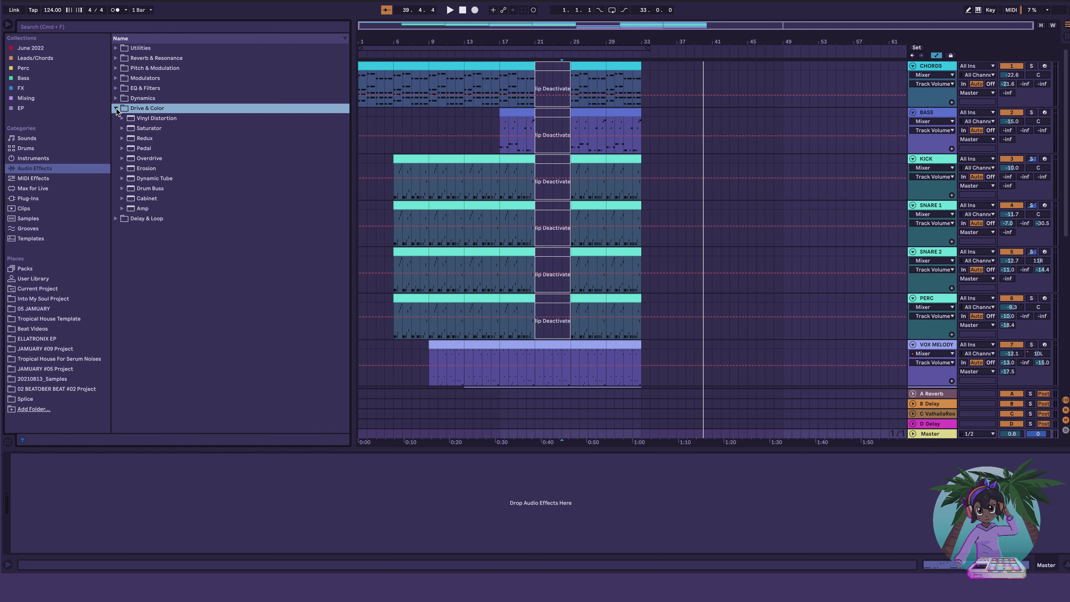
left_click(116, 89)
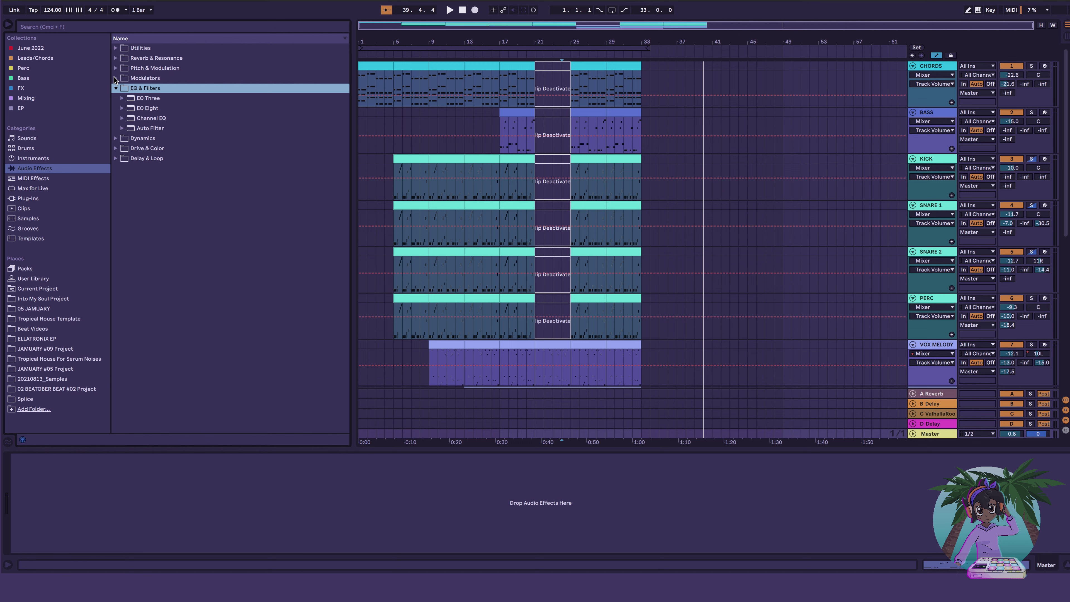
left_click(116, 78)
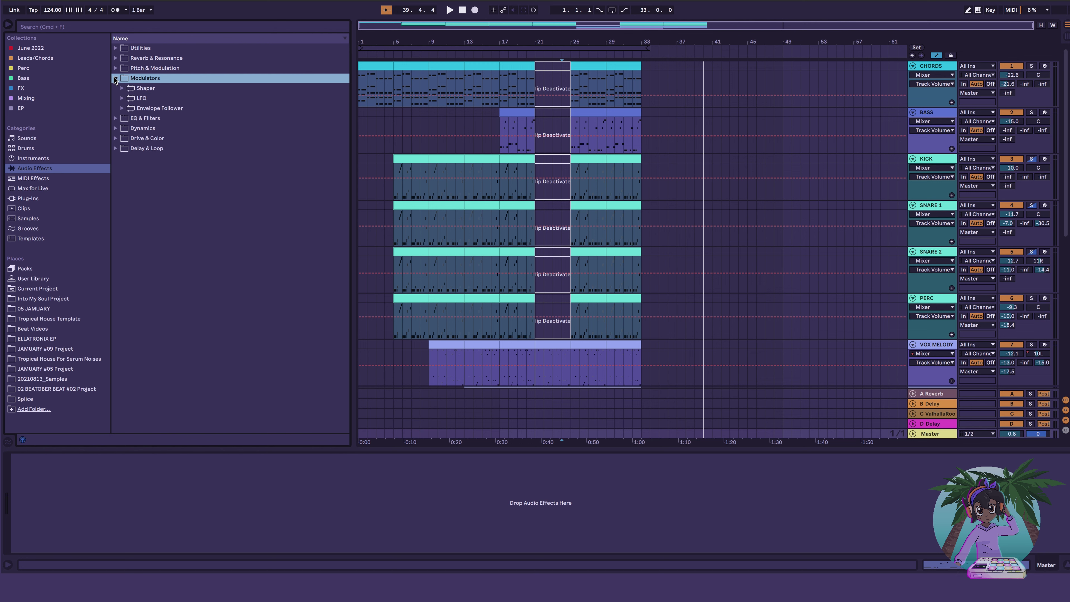
Search the User Library for "master" and load the Future Master Chain Rack preset onto the Master track
left_click(38, 279)
left_click(160, 26)
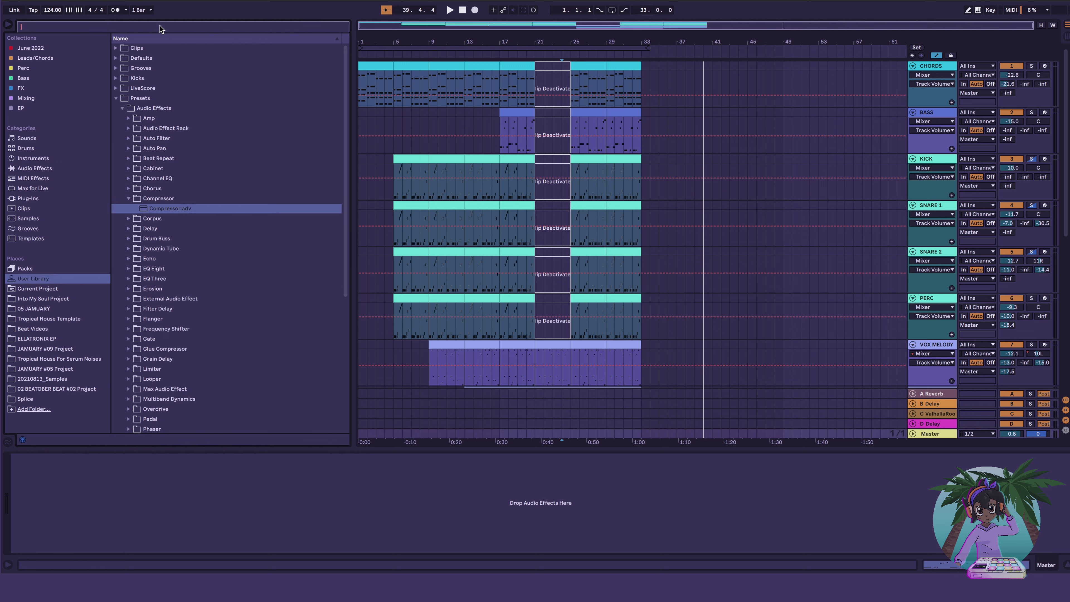
type("master")
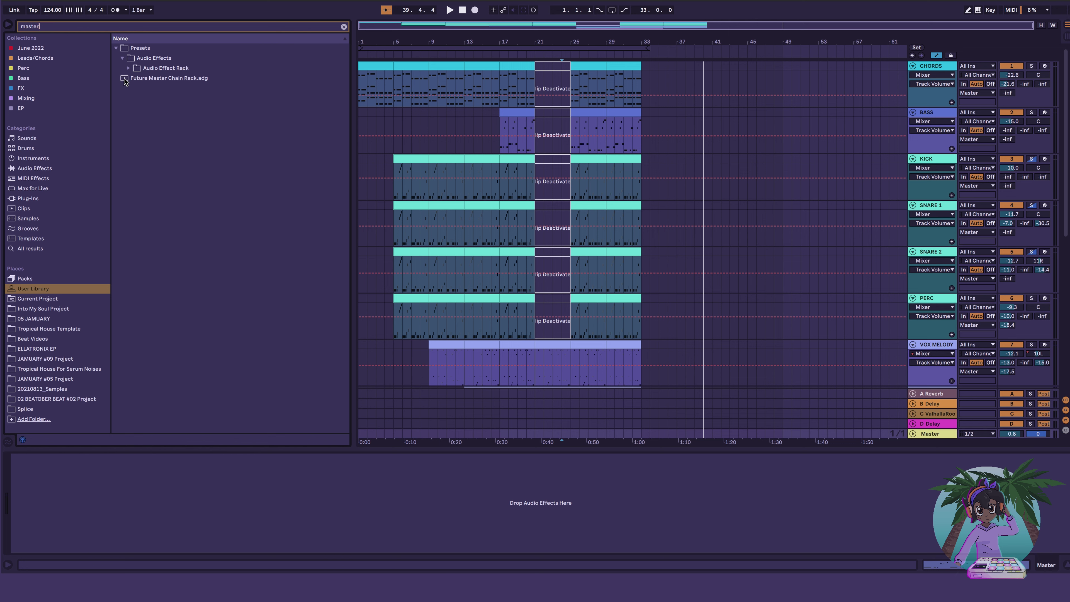
left_click(125, 80)
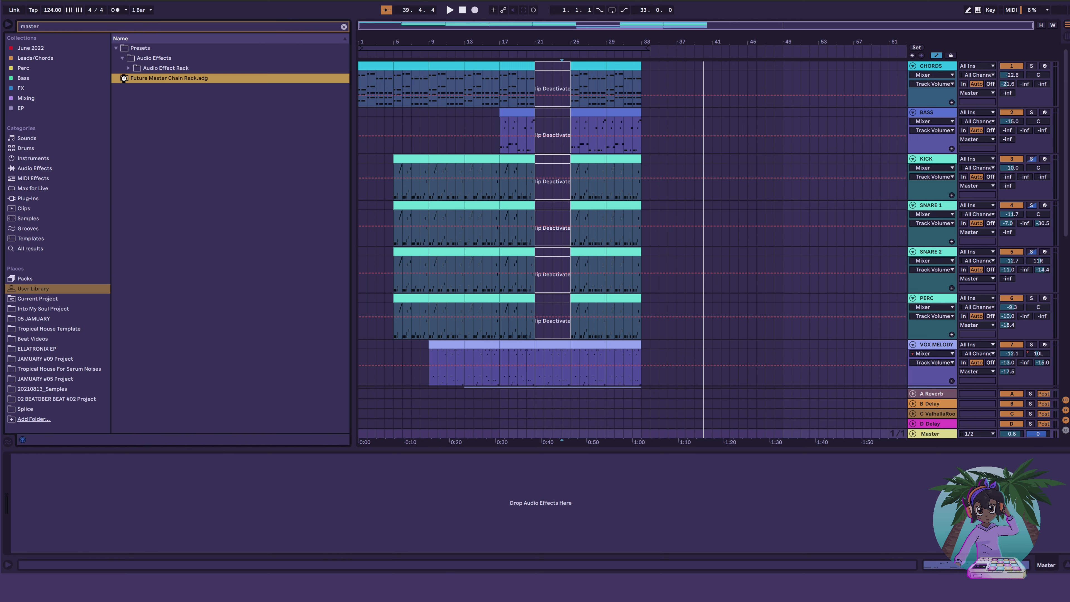
double_click(125, 78)
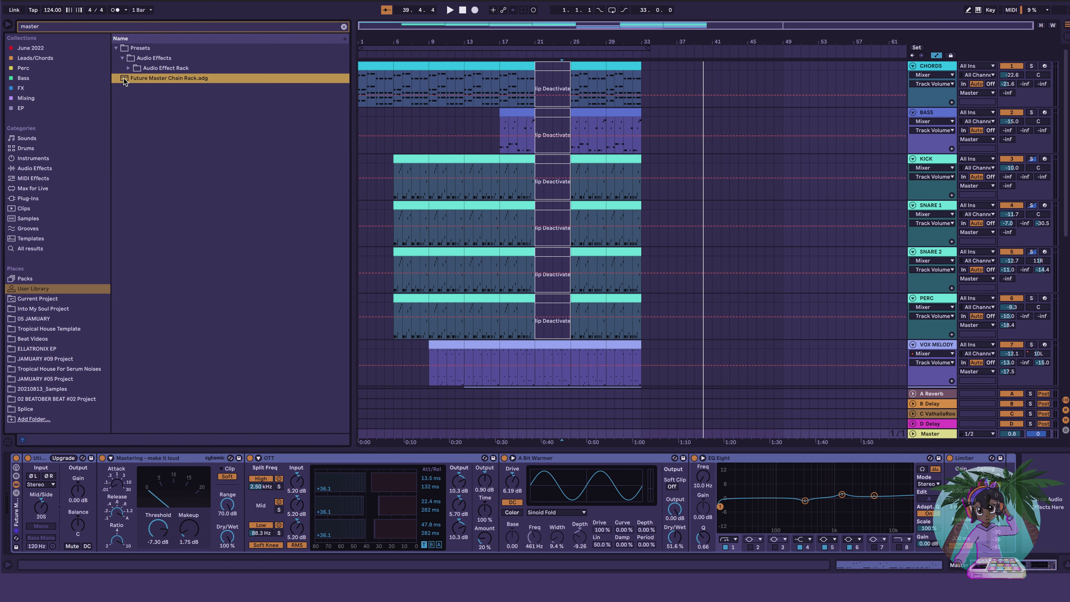
Play the arrangement from bar 1 to audition it through the Future Master Chain Rack on the Master track
scroll(562, 263, "down", 8)
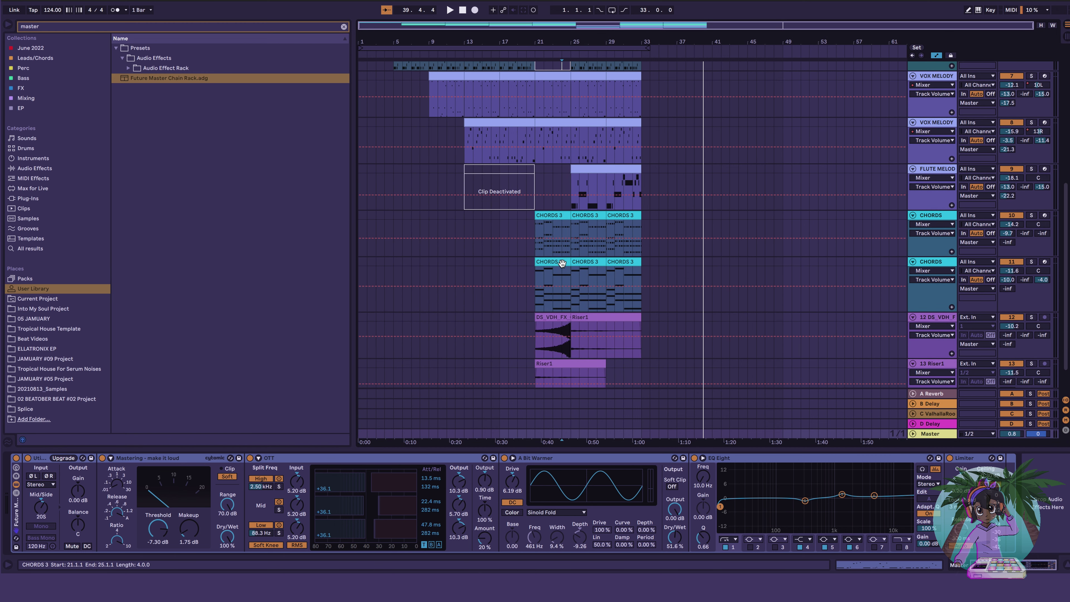
scroll(562, 263, "down", 1)
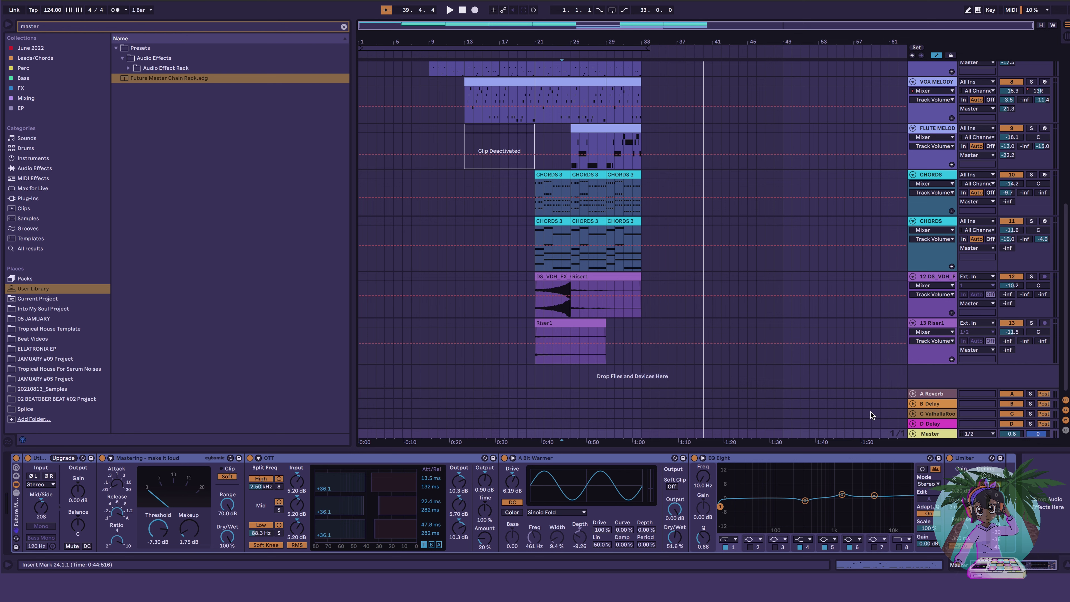
scroll(539, 290, "up", 10)
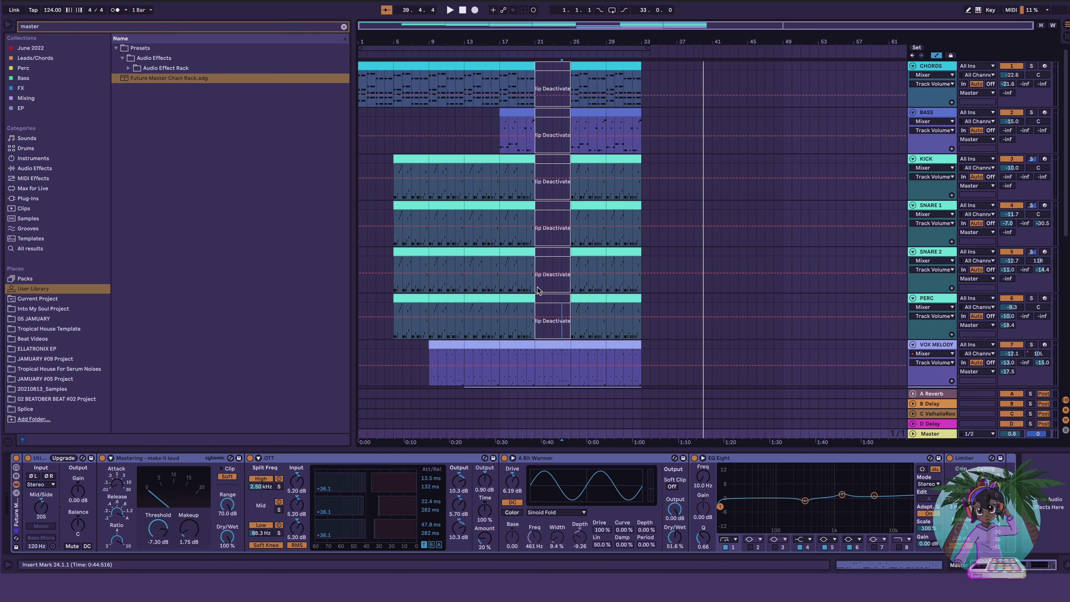
left_click(483, 47)
key("space")
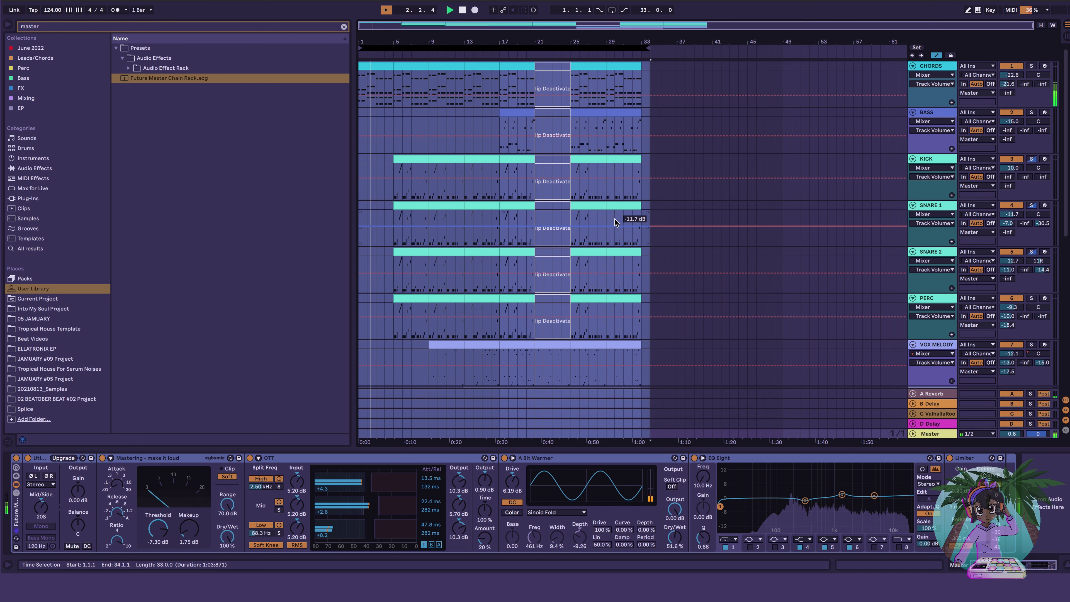
left_click(546, 248)
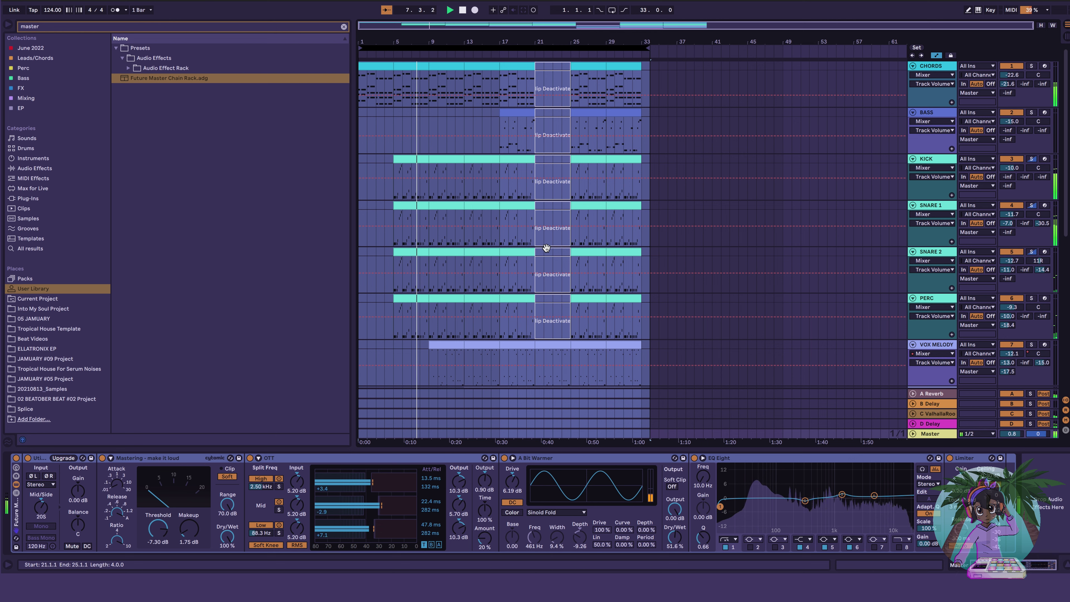
left_click(16, 459)
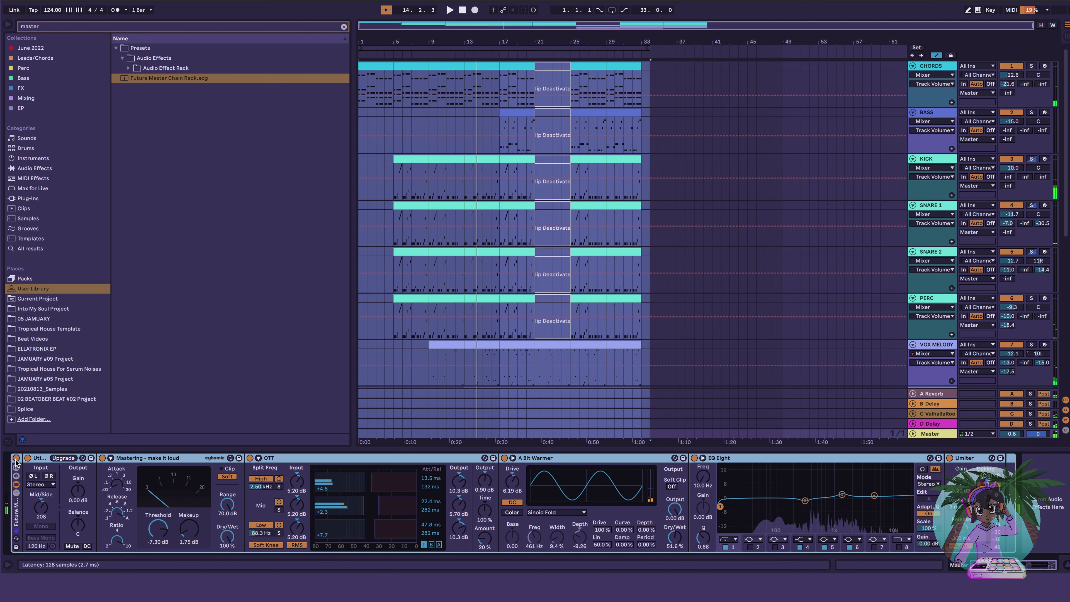
Play from bar 13 and set the Drive of the Master track's A Bit Warmer saturator to 5.14 dB
left_click(483, 346)
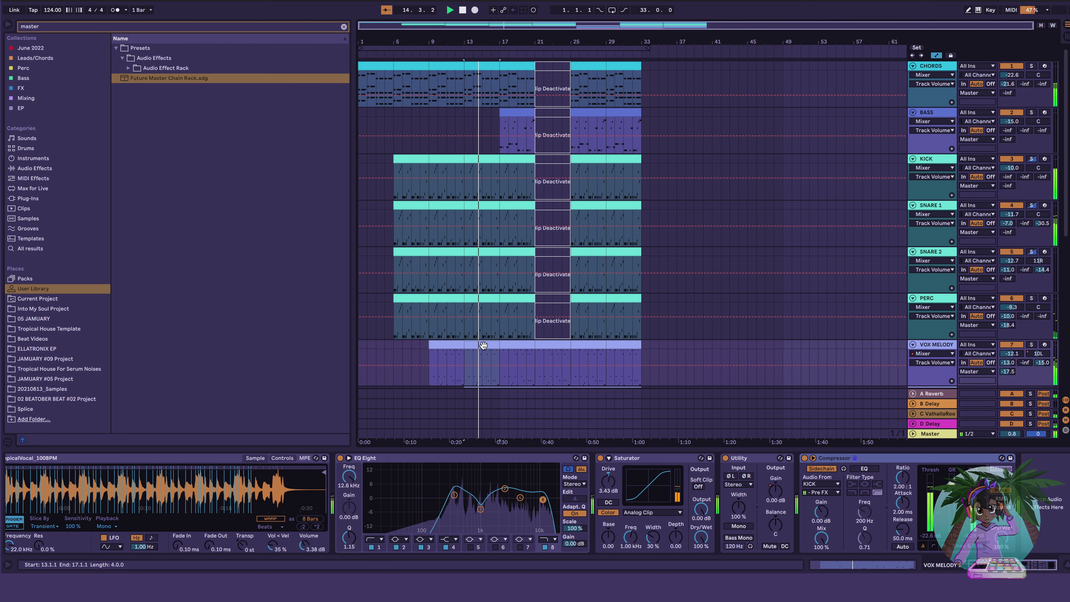
left_click(928, 435)
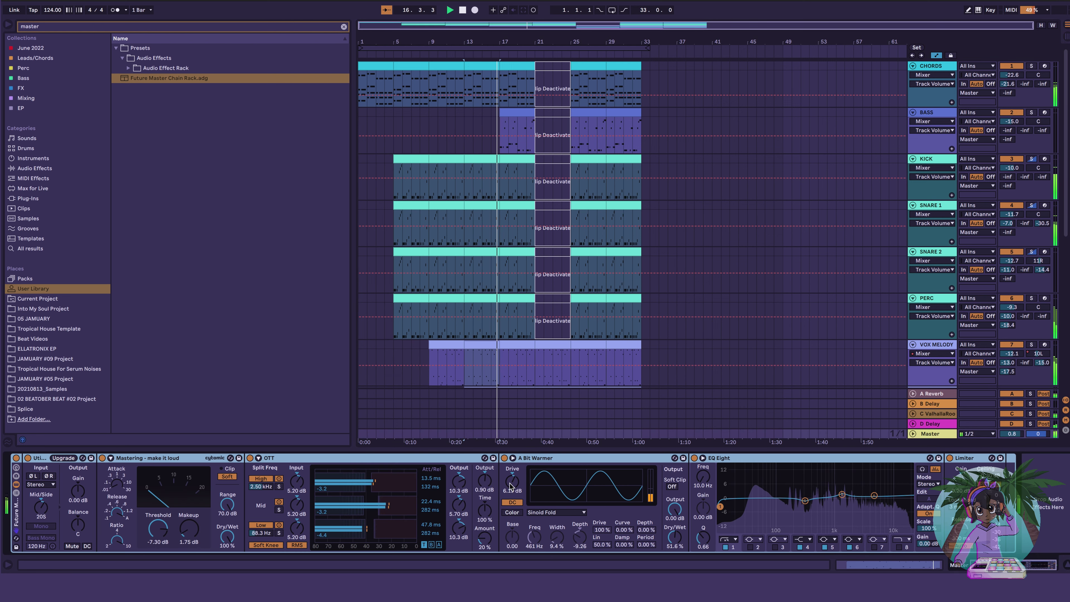
left_click_drag(512, 481, 513, 488)
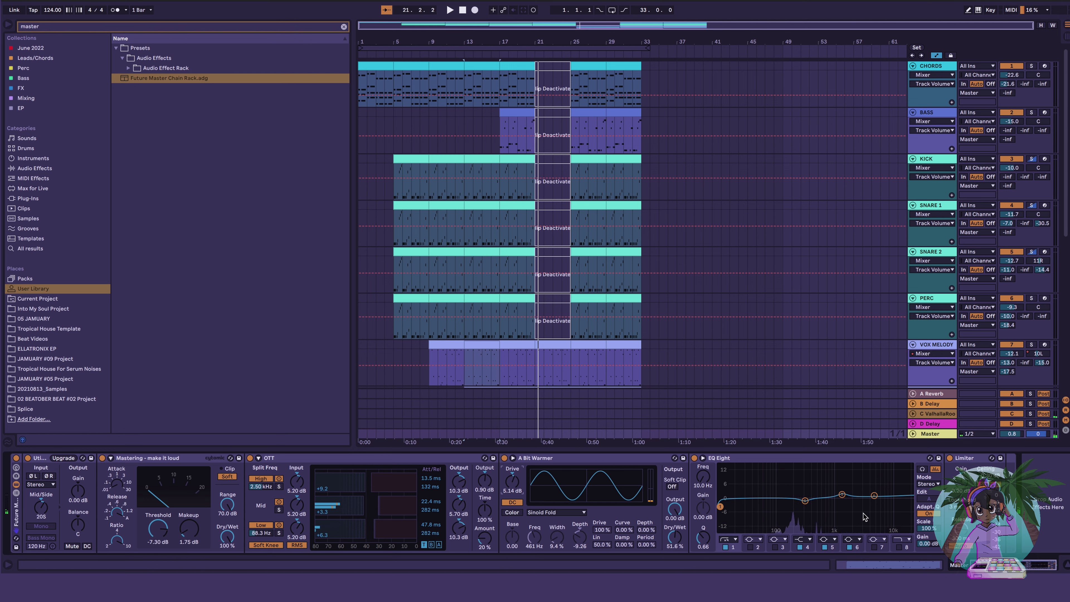
scroll(864, 511, "right", 1)
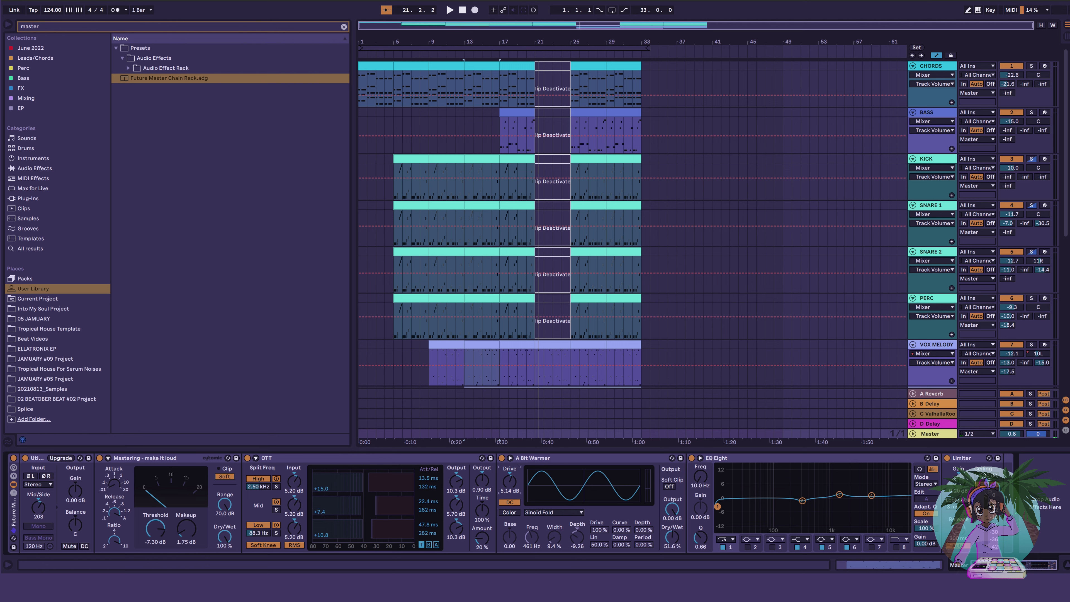
Play from bar 21 with the Master track's devices shown to check the break and the final section
left_click(546, 345)
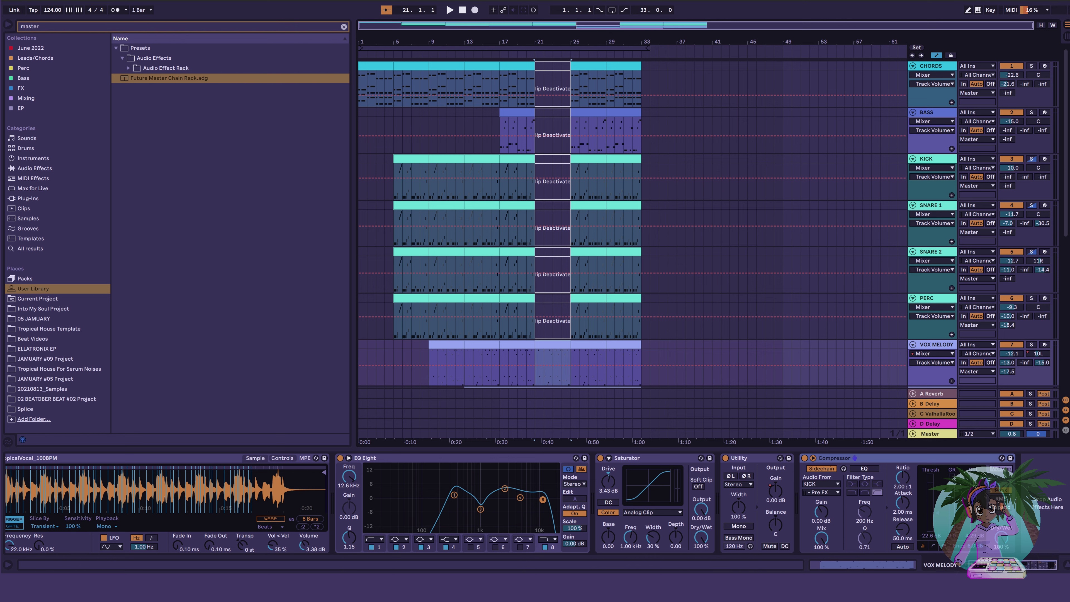
left_click(931, 434)
key("space")
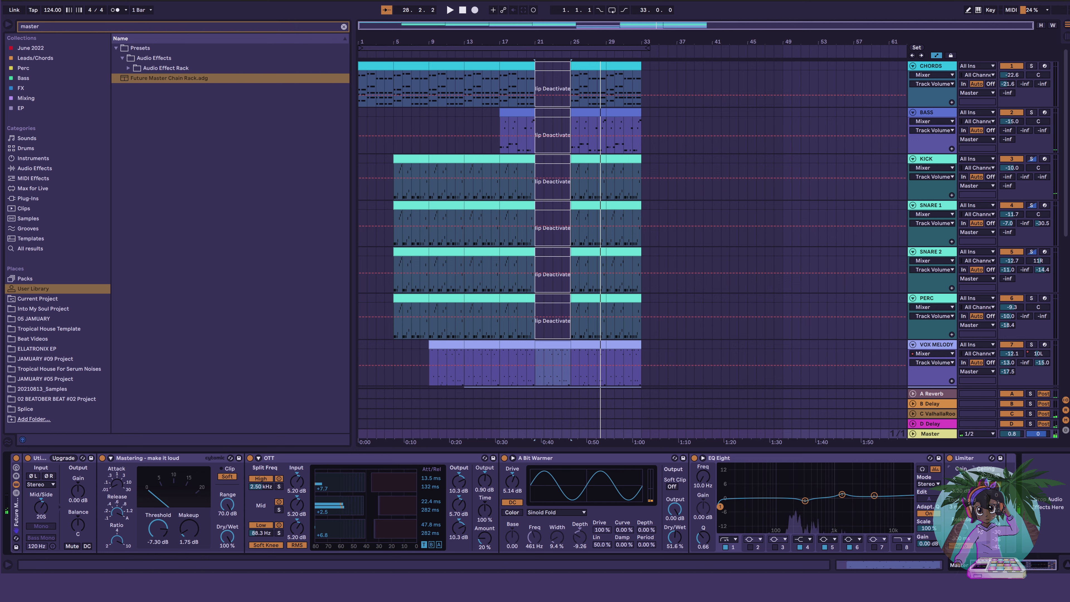
key("space")
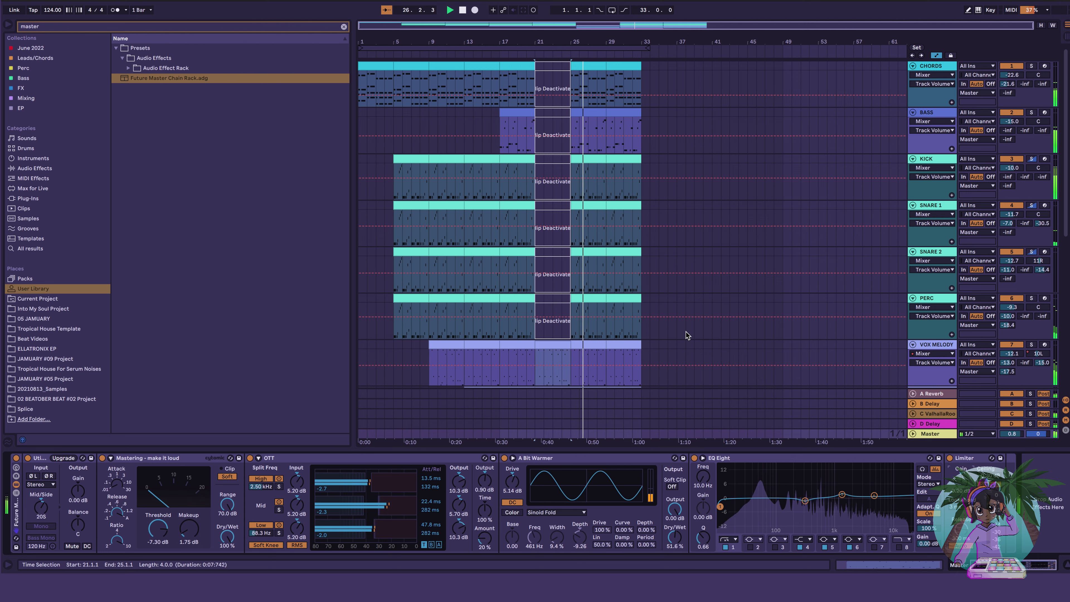
scroll(686, 333, "down", 1)
scroll(686, 331, "down", 10)
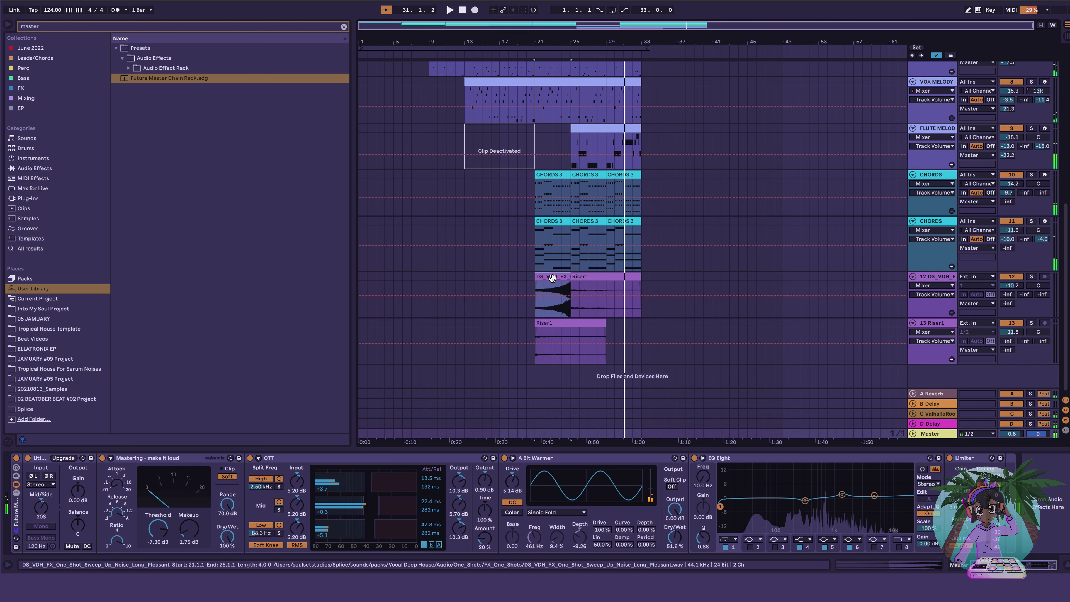
Set the gain of the DS_VDH_FX sweep clip at bar 21 to -2.99 dB and replay the section from bar 21
double_click(553, 295)
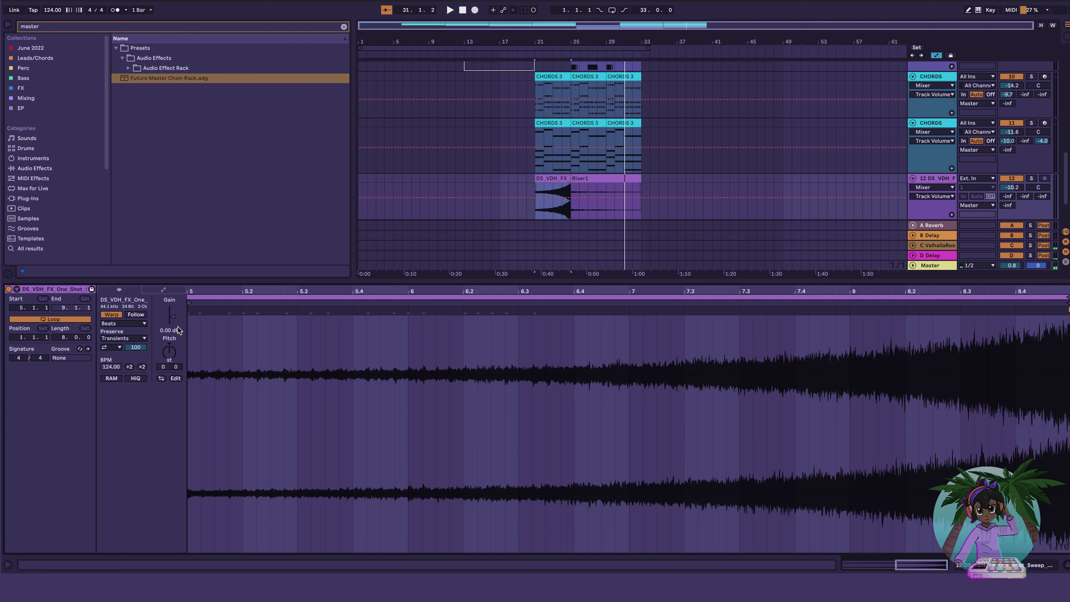
left_click_drag(173, 317, 174, 319)
key("space")
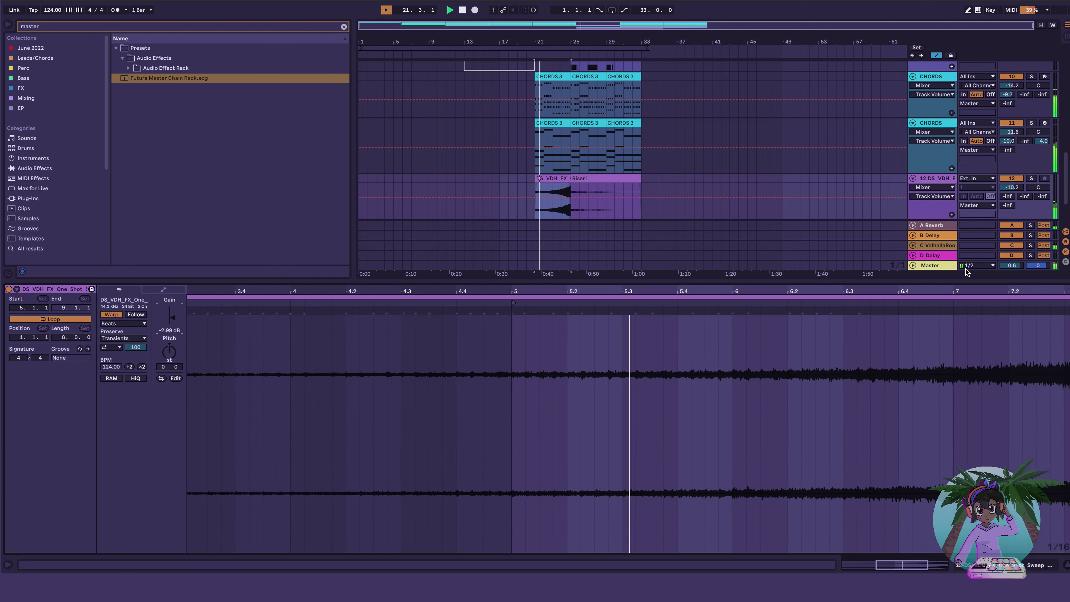
key("ctrl+alt+l")
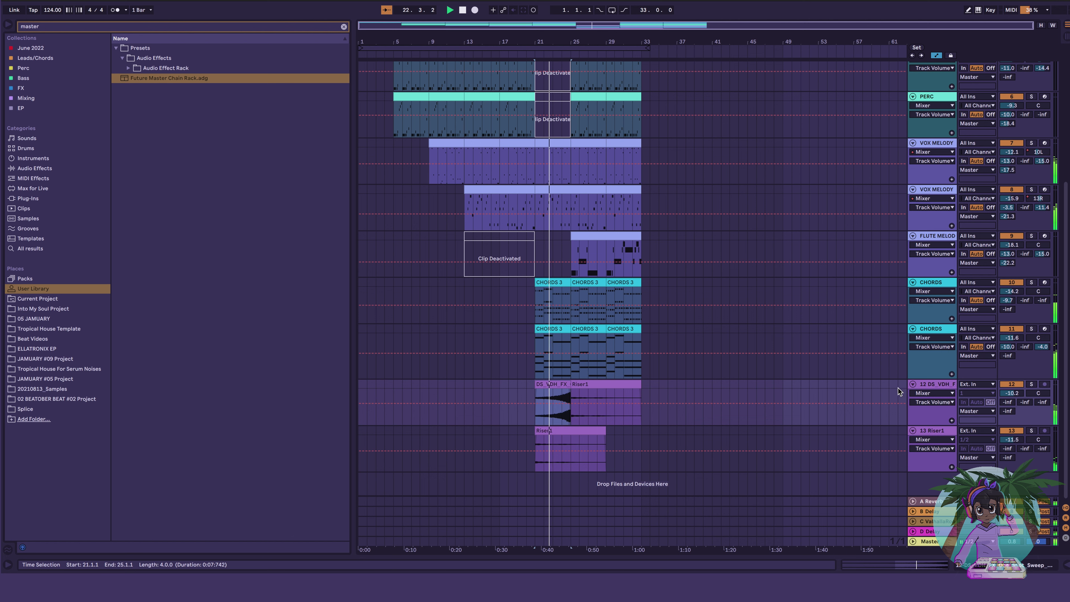
Show the Master track's devices while the section plays, and select the arrangement's full loop range starting at bar 1
left_click(933, 542)
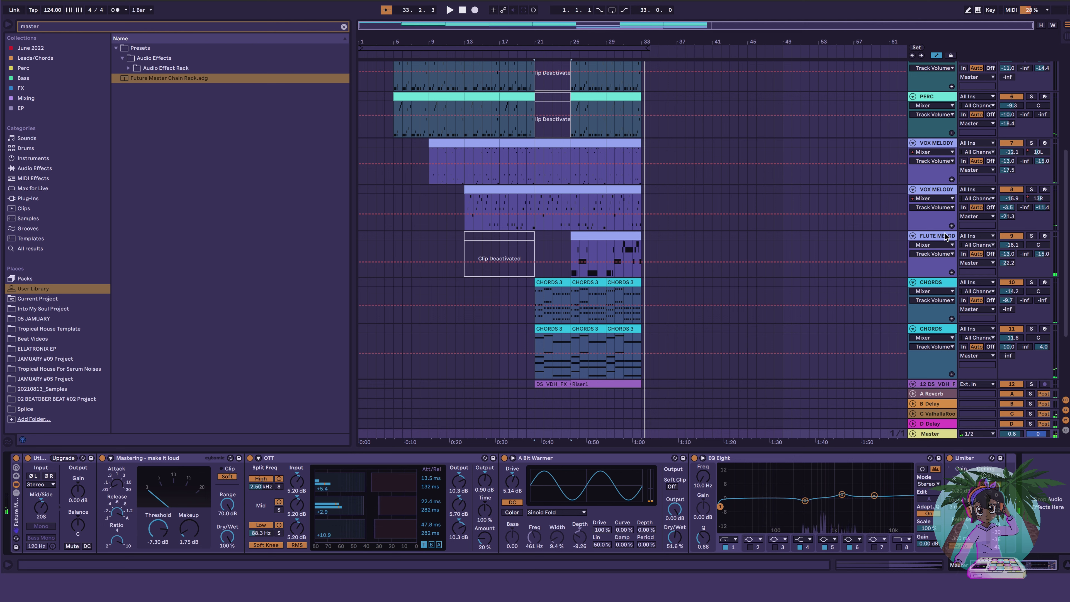
left_click(520, 50)
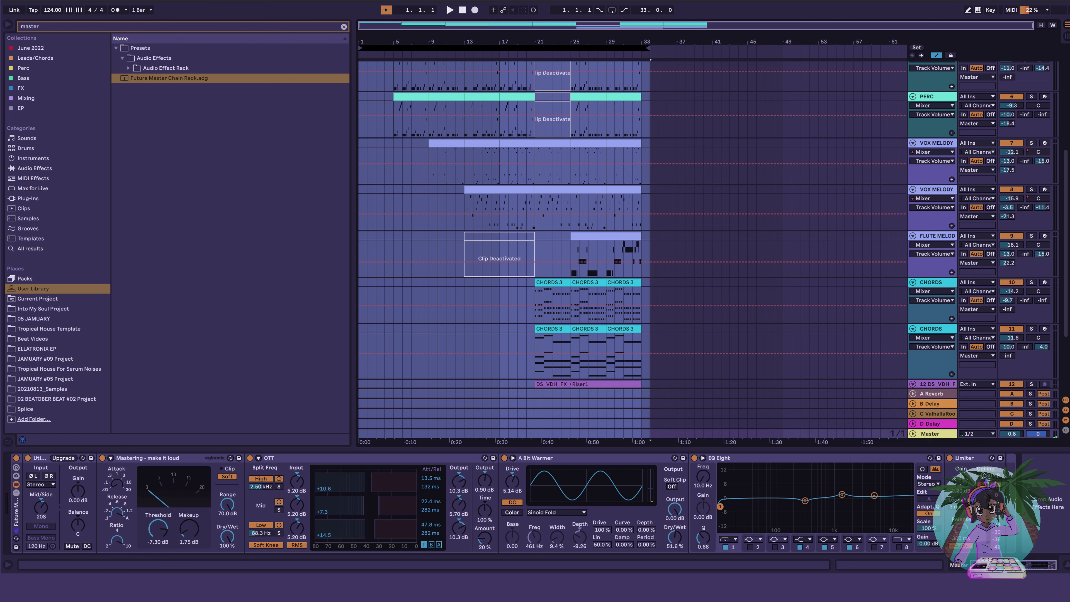